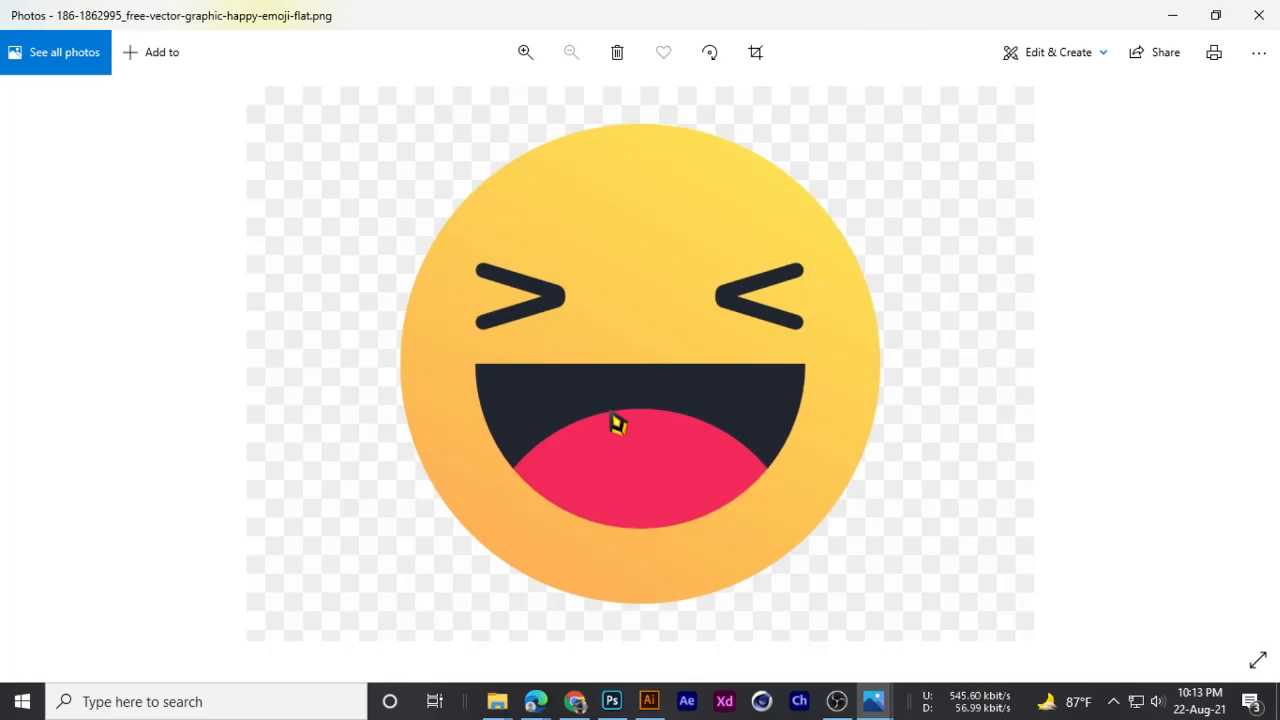
- Switch from the reference emoji picture to Photoshop
key("super")
key("super")
left_click(611, 701)
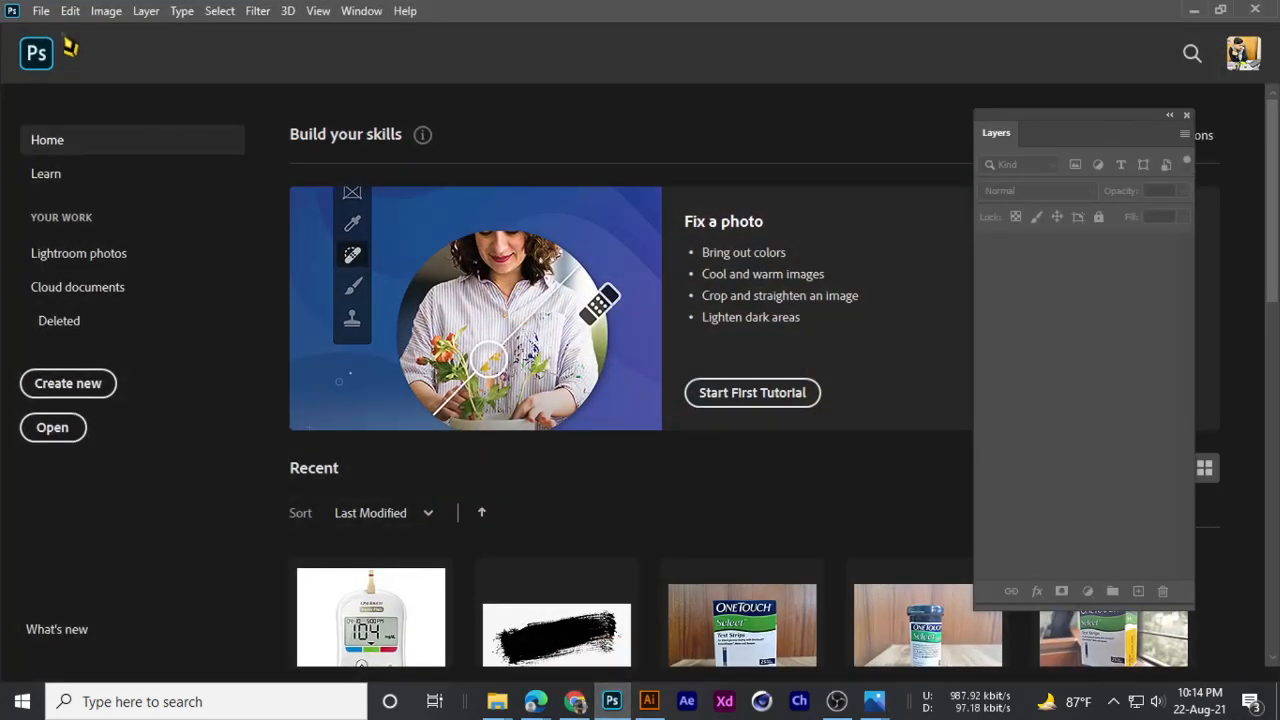
left_click(41, 11)
left_click(60, 32)
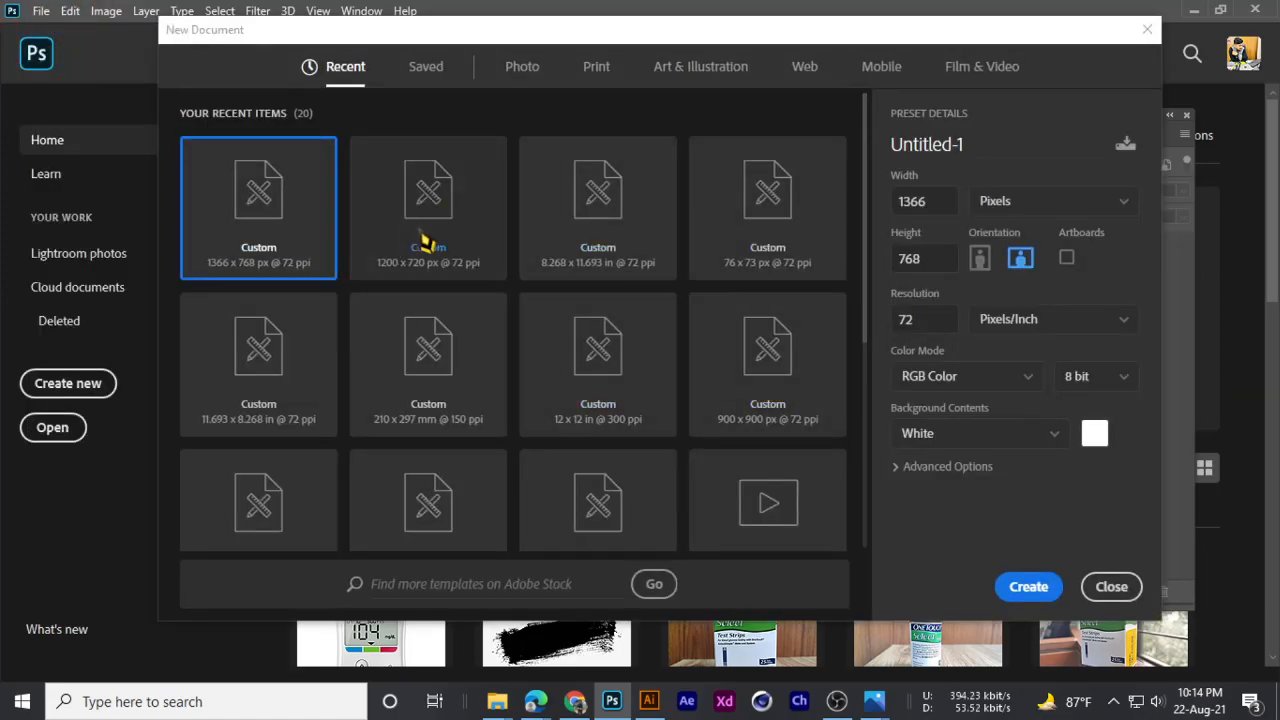
left_click(570, 247)
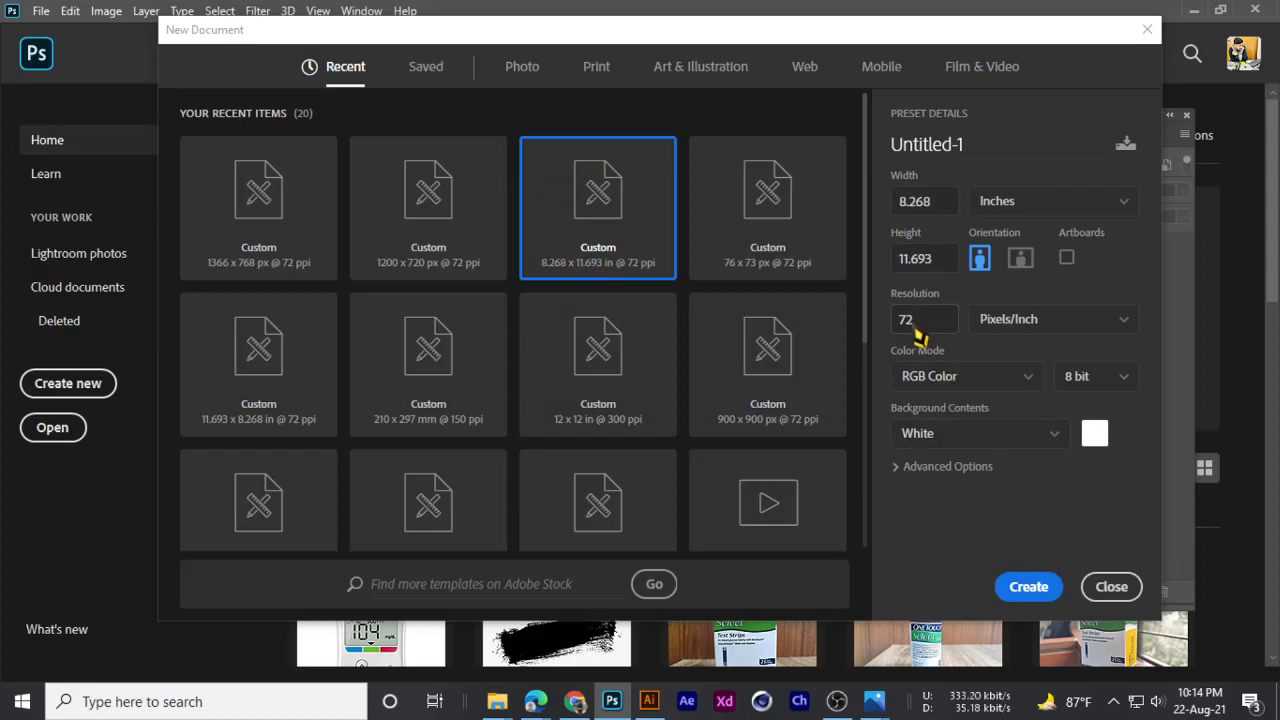
left_click(1028, 588)
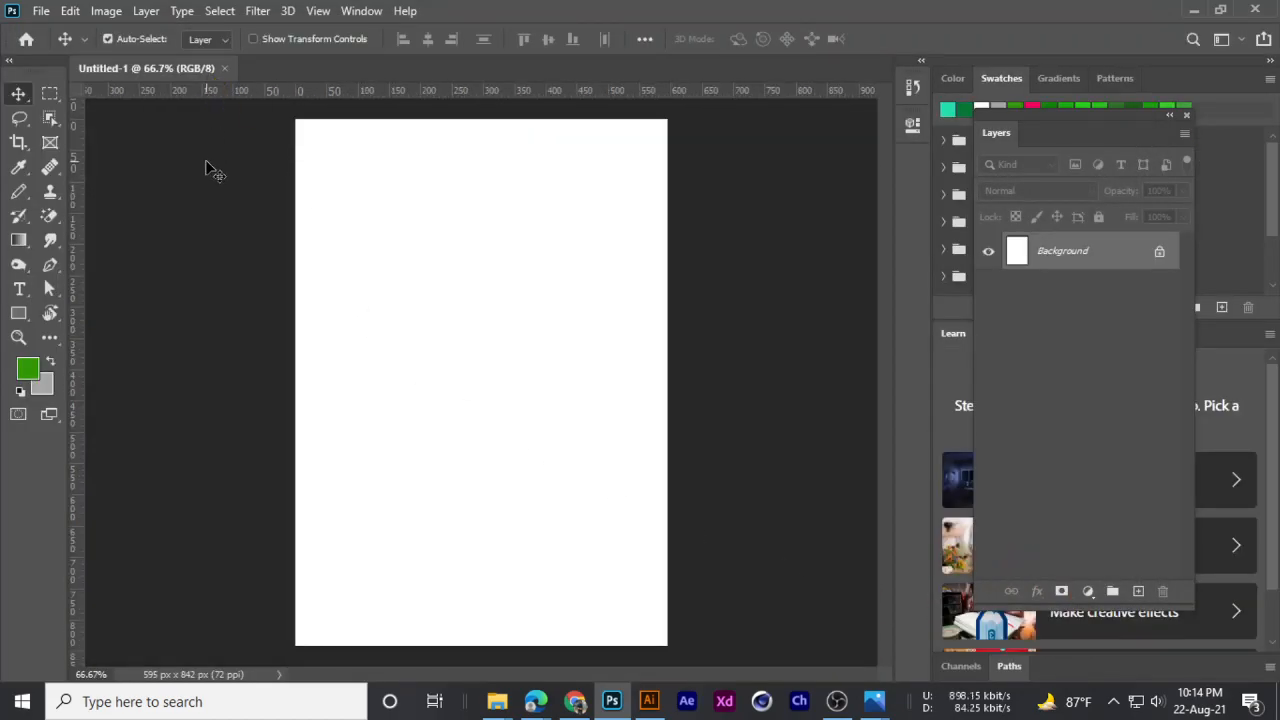
left_click(225, 68)
- Create a new landscape document from the recent 8.268 x 11.693 in, 72 ppi preset with a white background
left_click(74, 12)
left_click(47, 14)
left_click(70, 11)
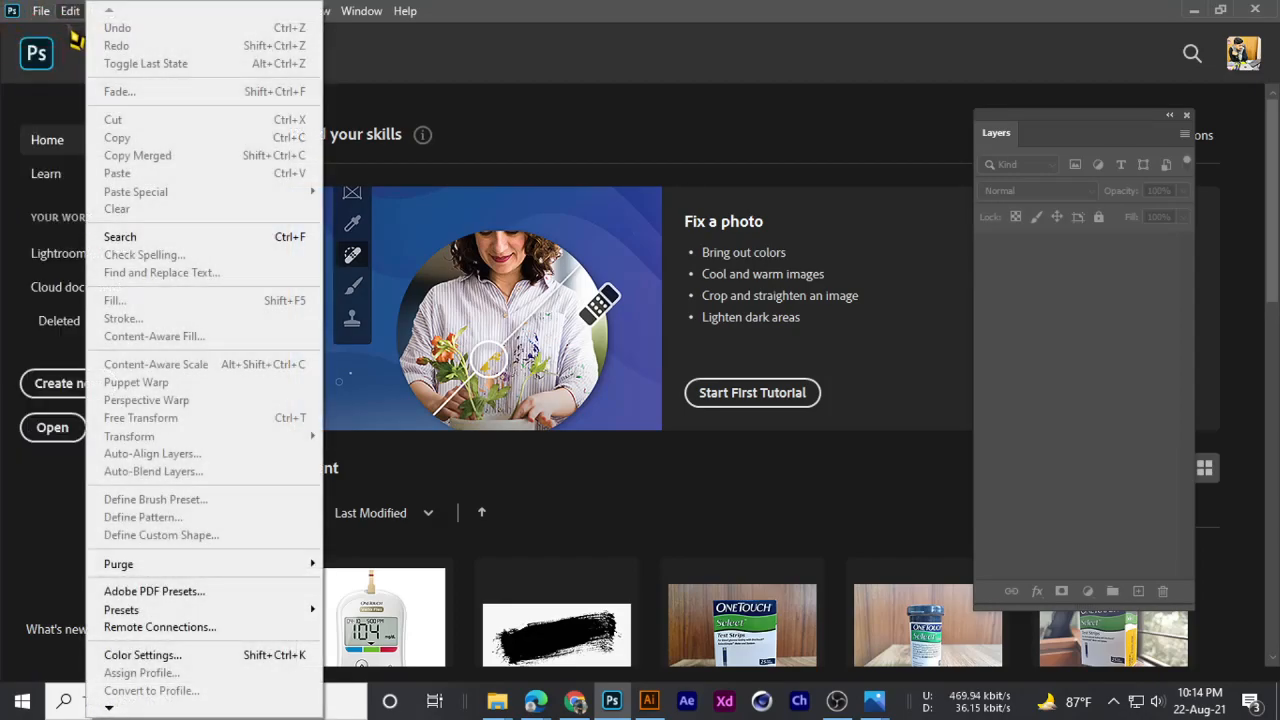
left_click(49, 34)
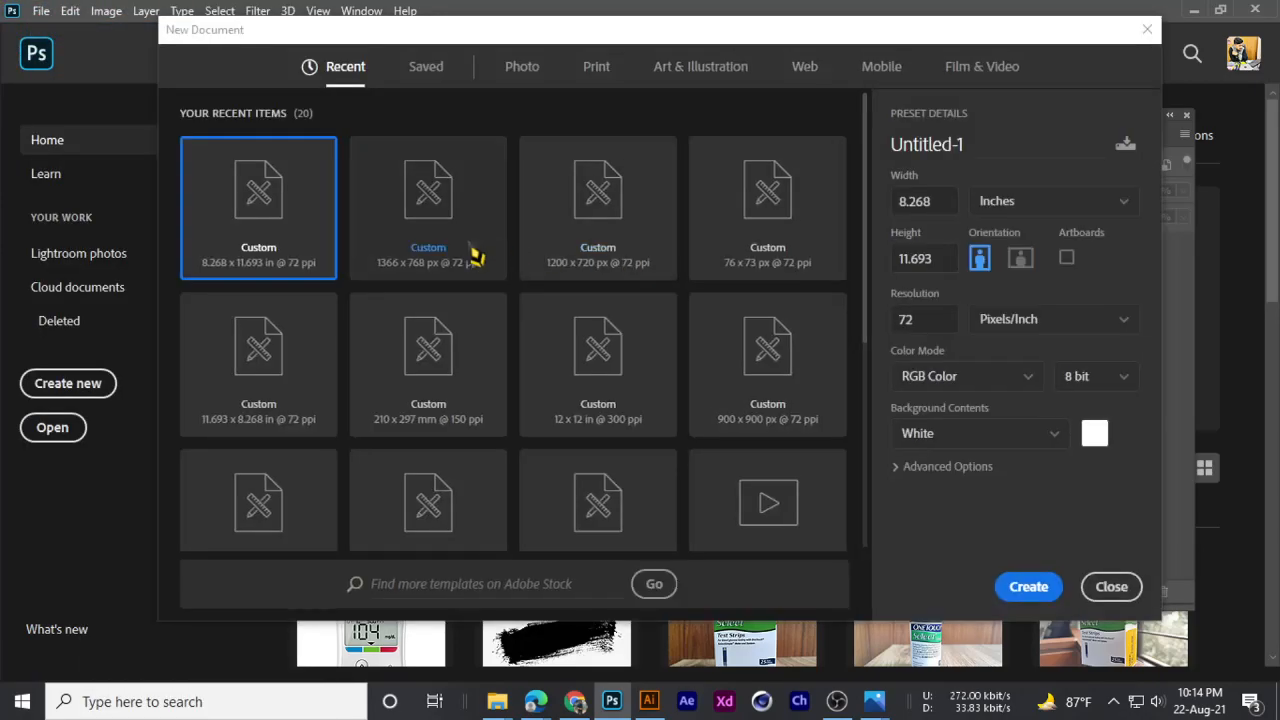
left_click(1020, 259)
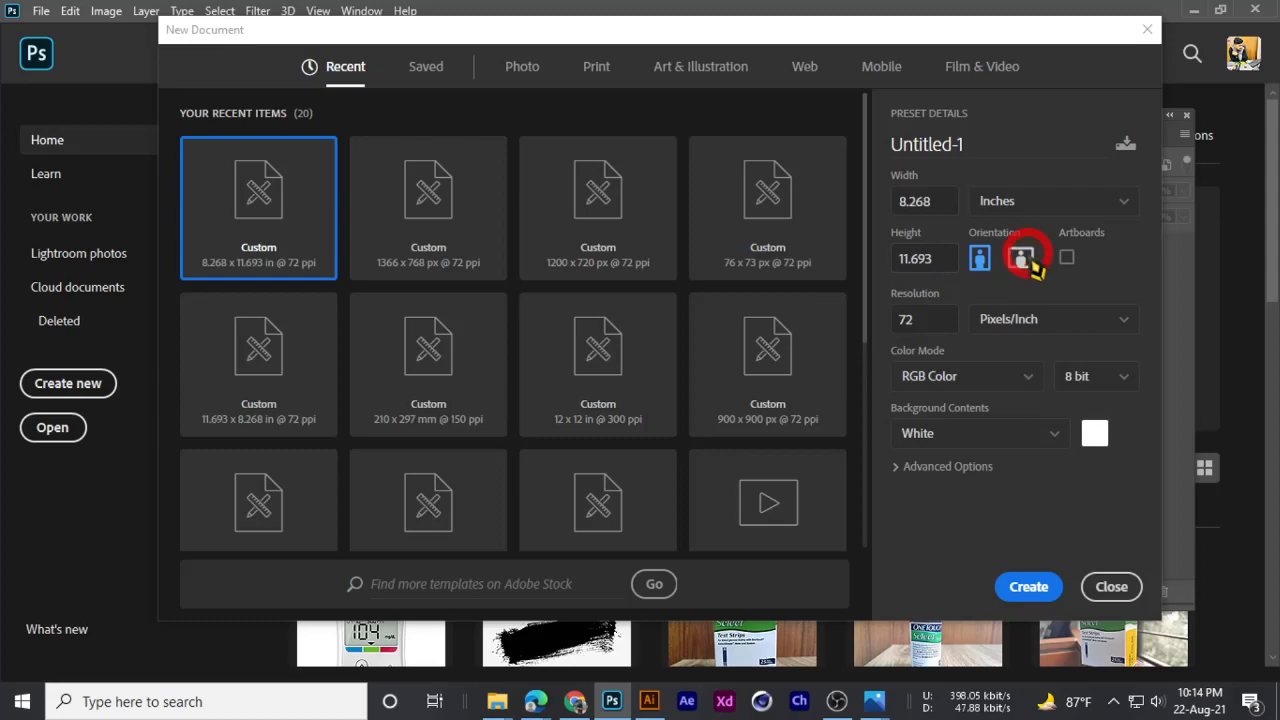
left_click(979, 259)
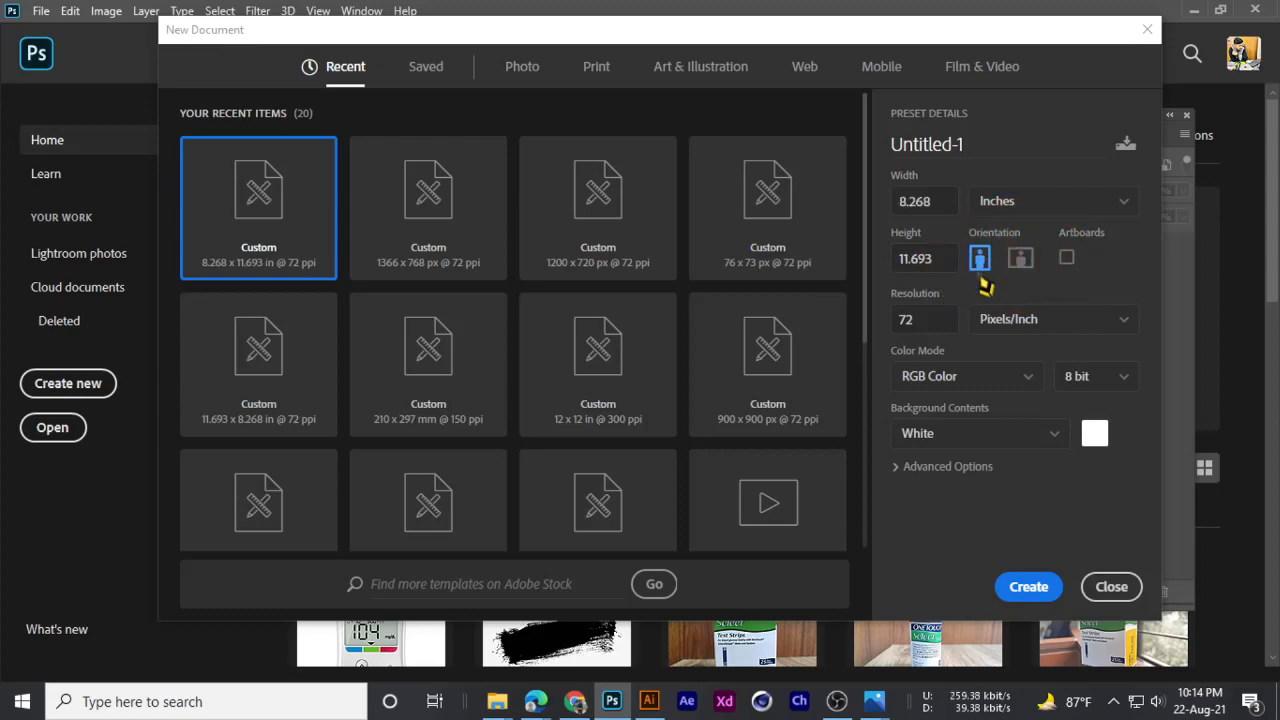
left_click(1020, 259)
left_click(1030, 586)
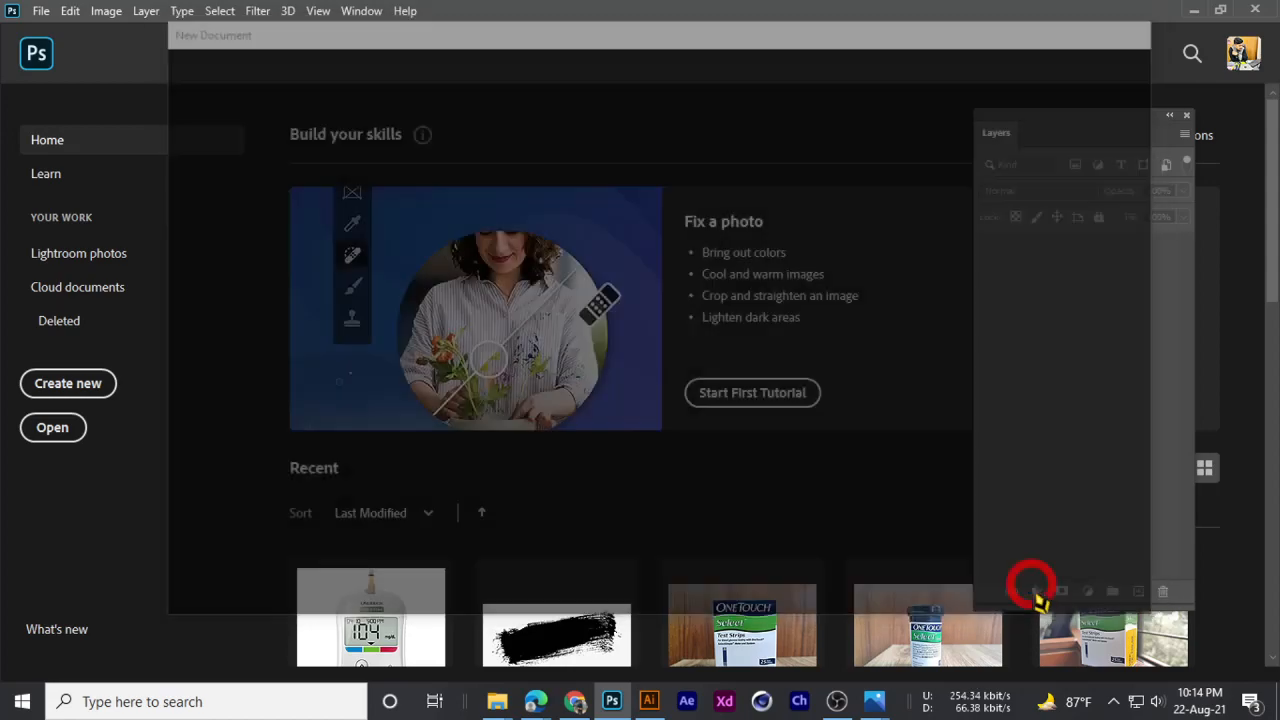
- Move the floating Layers panel slightly closer to the canvas
scroll(545, 365, "down", 2)
scroll(545, 365, "up", 1)
scroll(545, 365, "down", 1)
mouse_move(1040, 128)
left_mouse_down()
mouse_move(914, 151)
mouse_move(886, 134)
mouse_move(1057, 177)
mouse_move(1020, 133)
left_mouse_up()
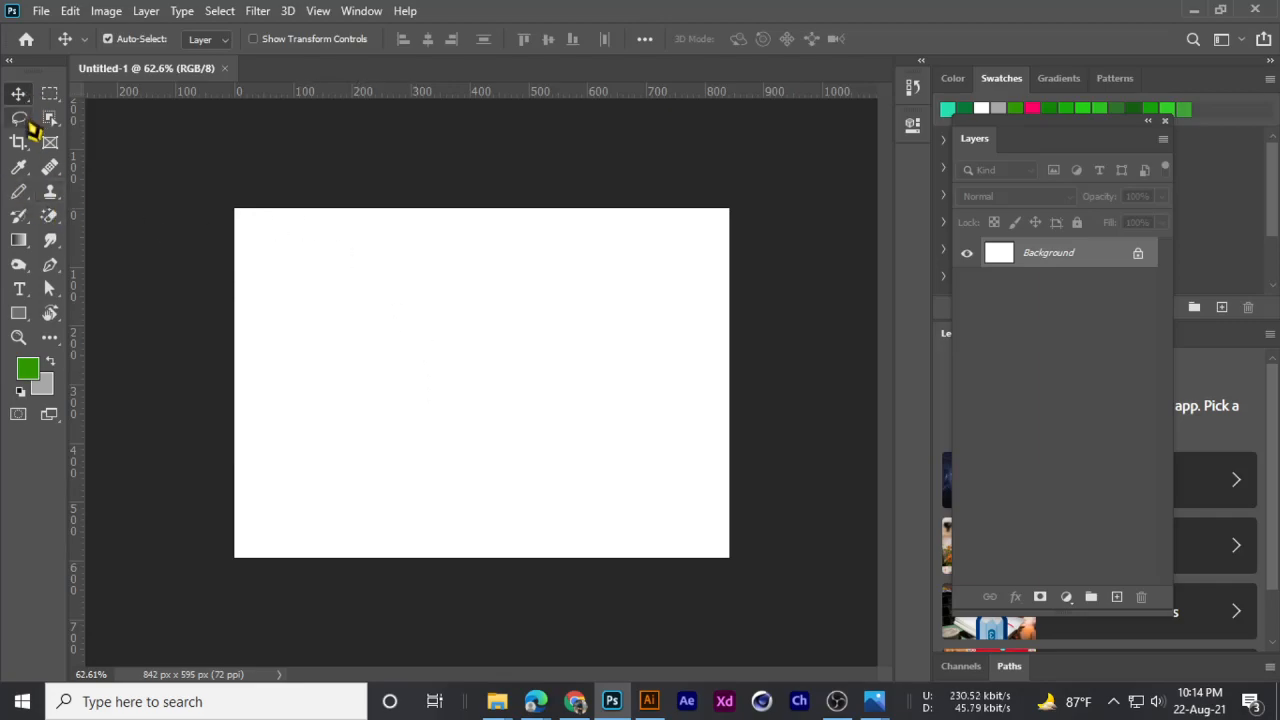
- Compare the Move tool and the Rectangular Marquee tool, examining their grouped variants and their option settings
left_click(48, 93)
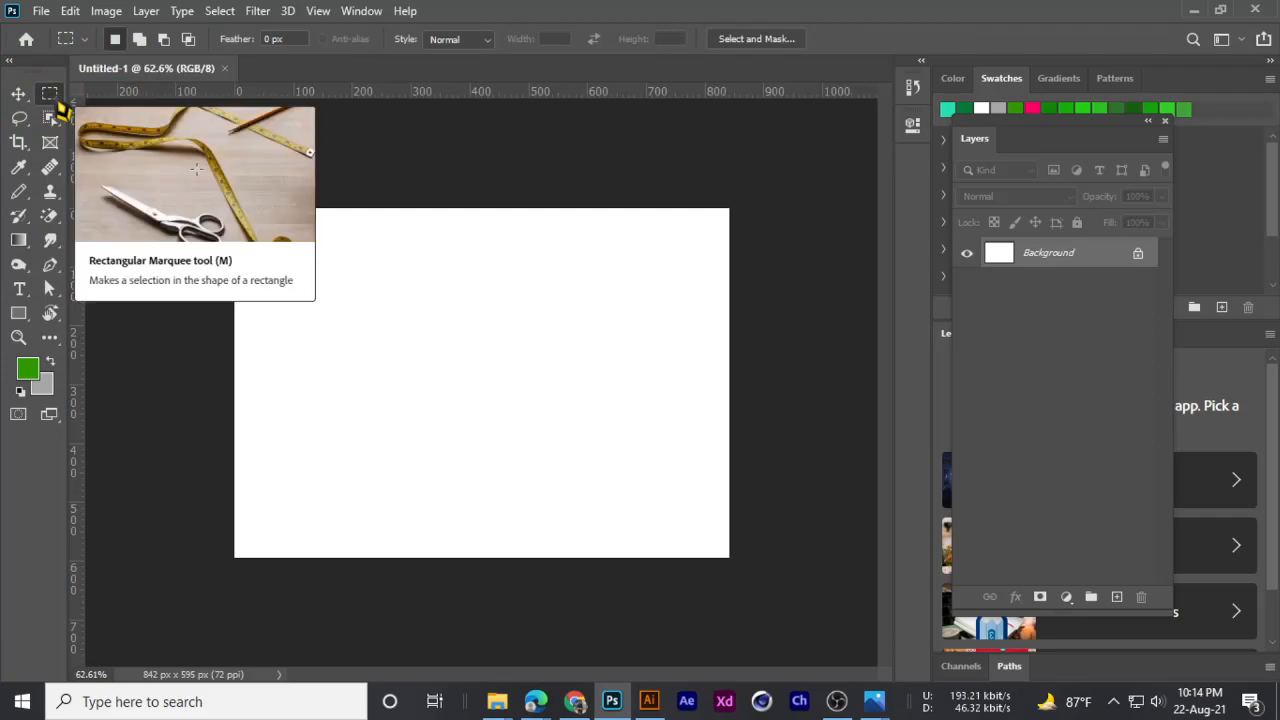
left_click(19, 94)
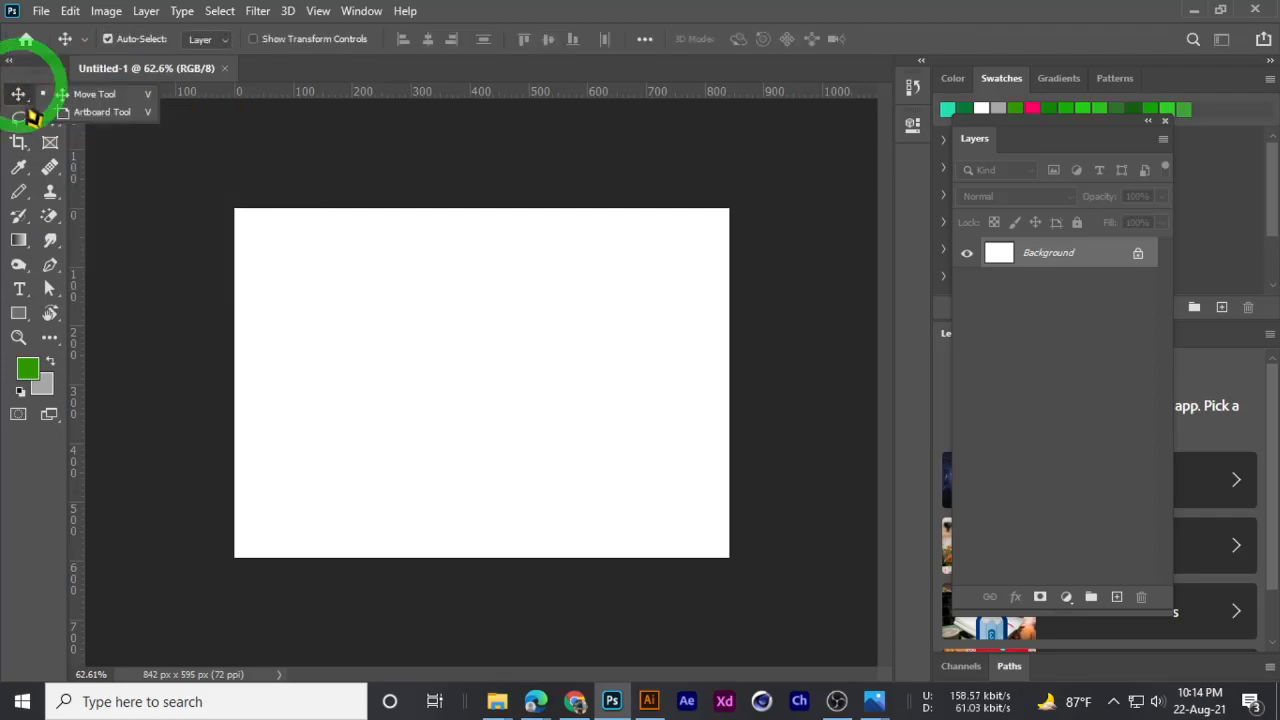
left_click(276, 155)
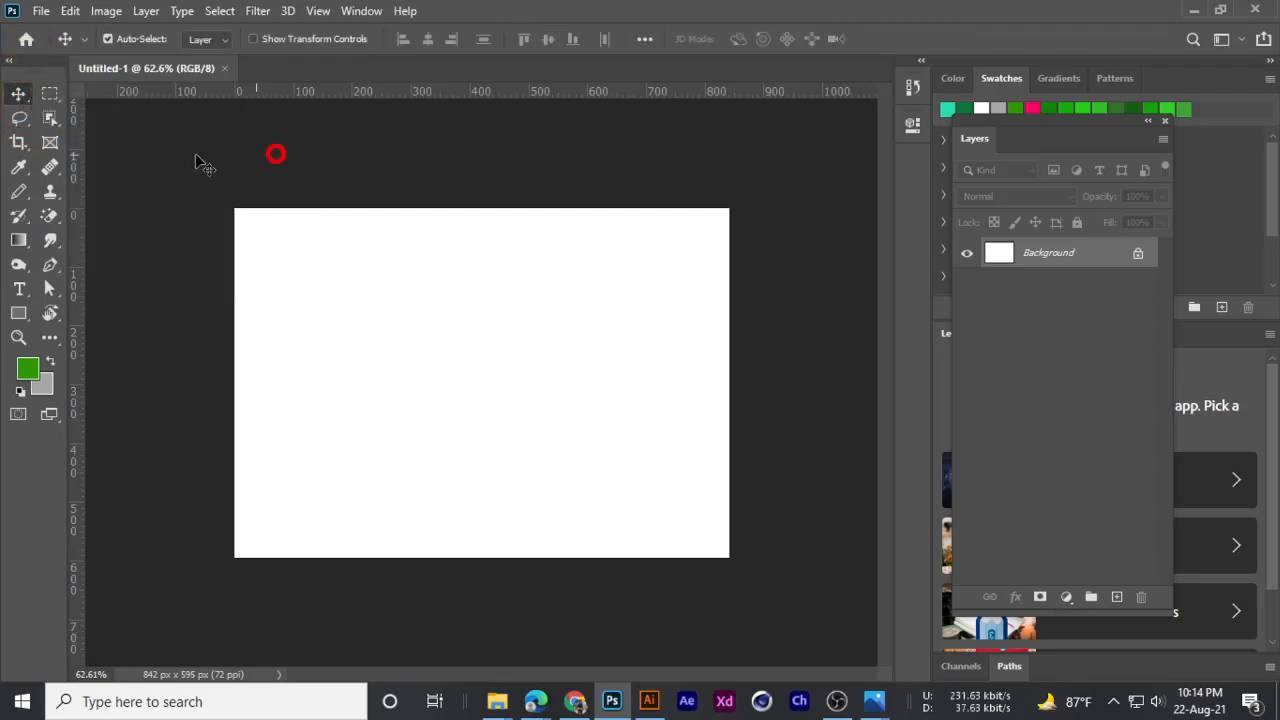
left_click(50, 93)
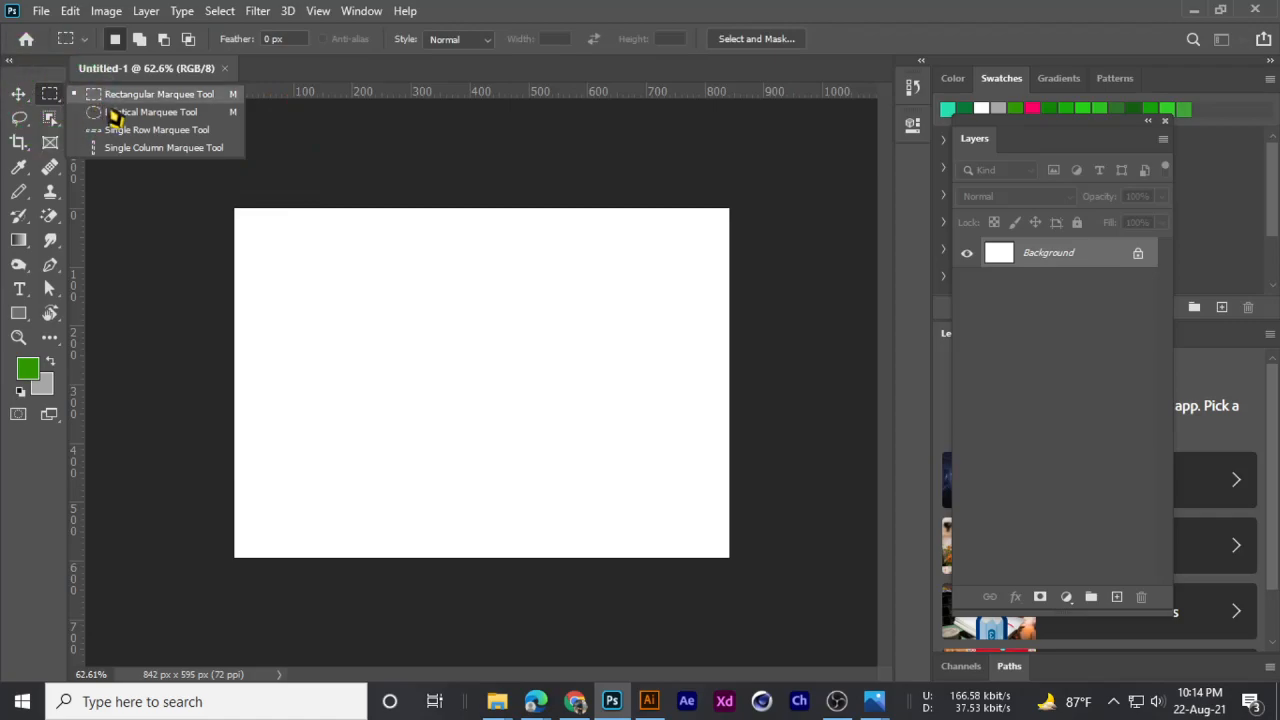
right_click(50, 93)
left_click(84, 95)
left_click(19, 93)
left_click(50, 93)
left_click(19, 93)
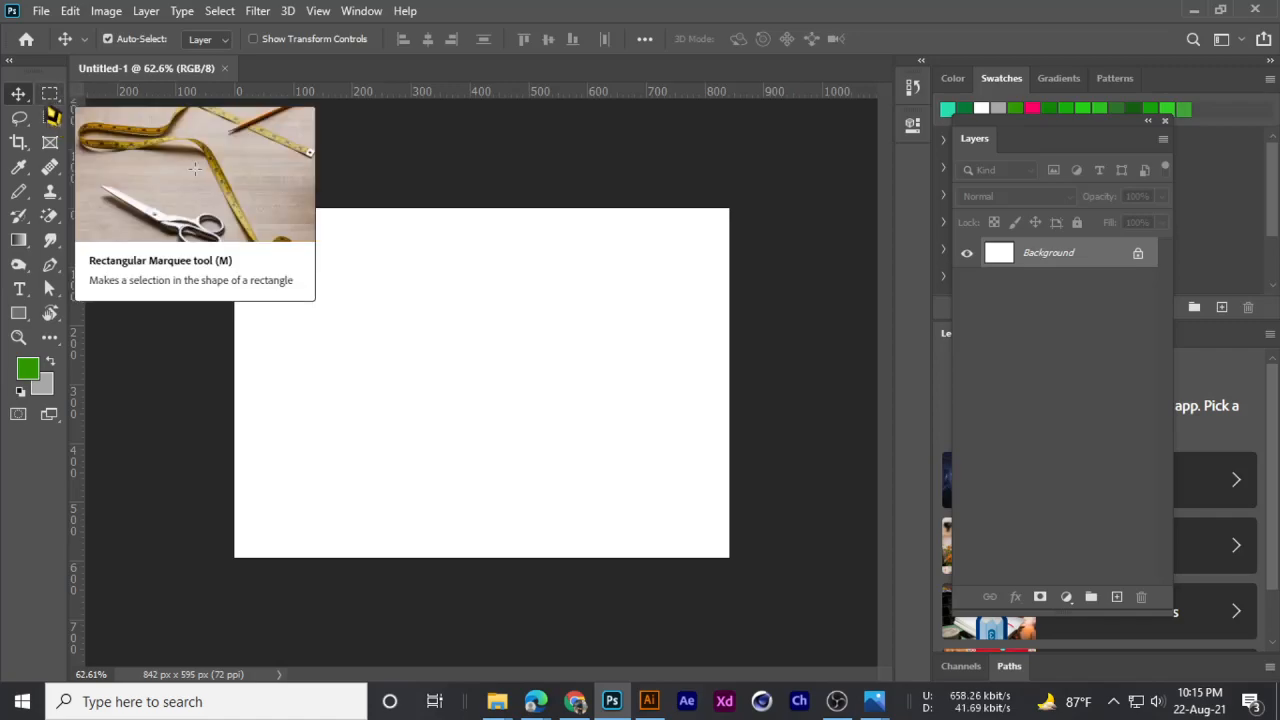
right_click(48, 92)
left_click(112, 100)
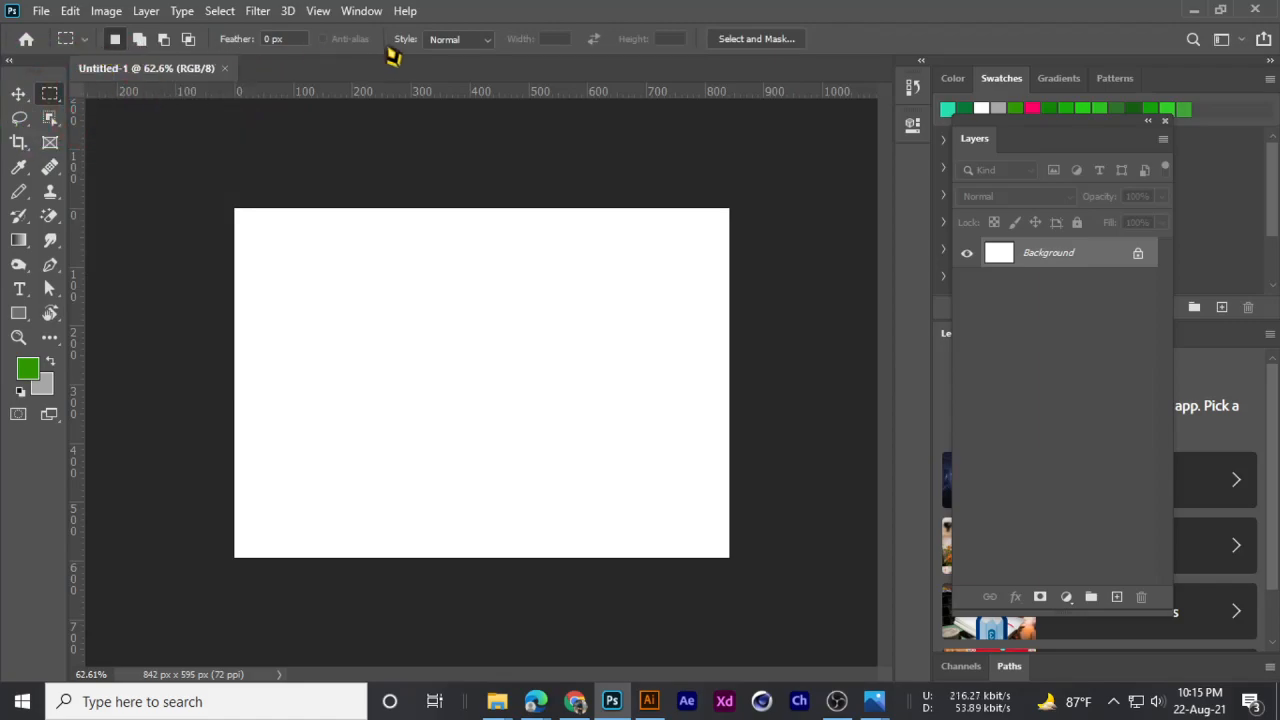
left_click_drag(18, 95, 110, 93)
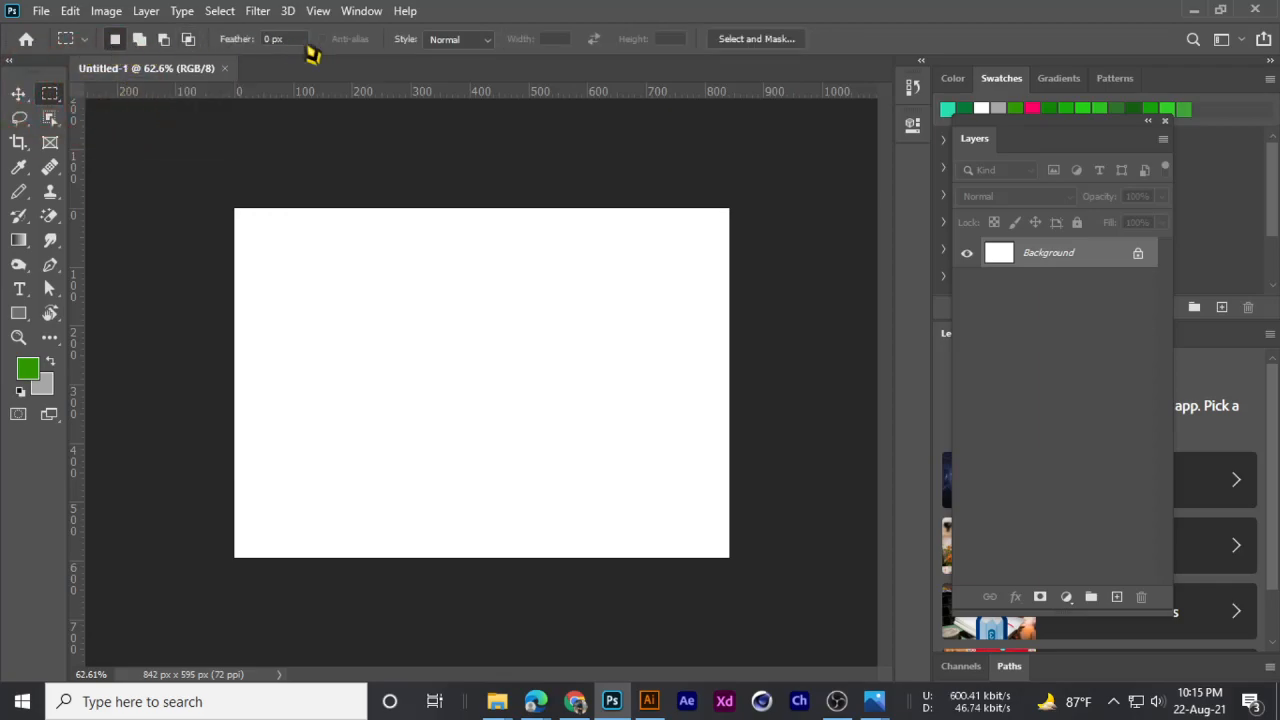
left_click_drag(16, 92, 129, 77)
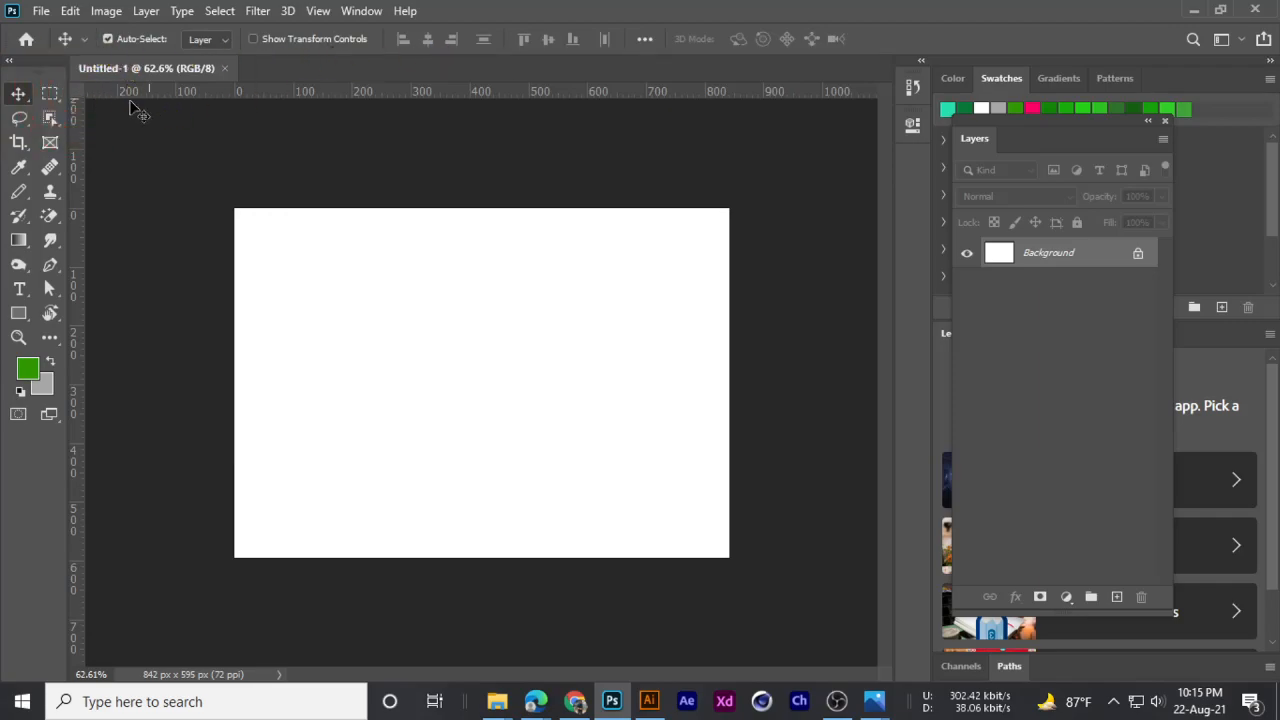
- Draw successive new rectangular marquee selections, ending with one near the canvas centre, and set the marquee mode to Add to selection
left_click(49, 96)
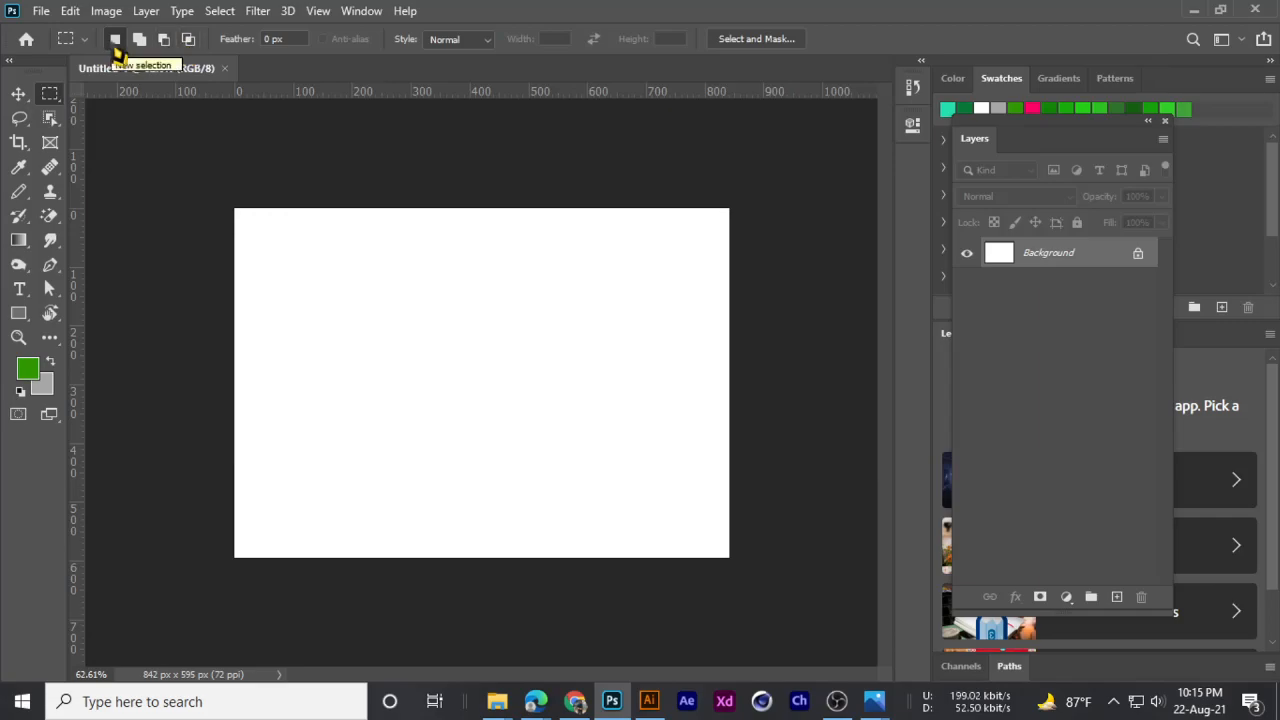
left_click_drag(289, 289, 497, 446)
left_click_drag(415, 220, 554, 411)
left_click_drag(301, 310, 491, 469)
left_click(434, 334)
left_click_drag(394, 294, 572, 472)
left_click_drag(321, 290, 502, 452)
left_click_drag(418, 261, 578, 451)
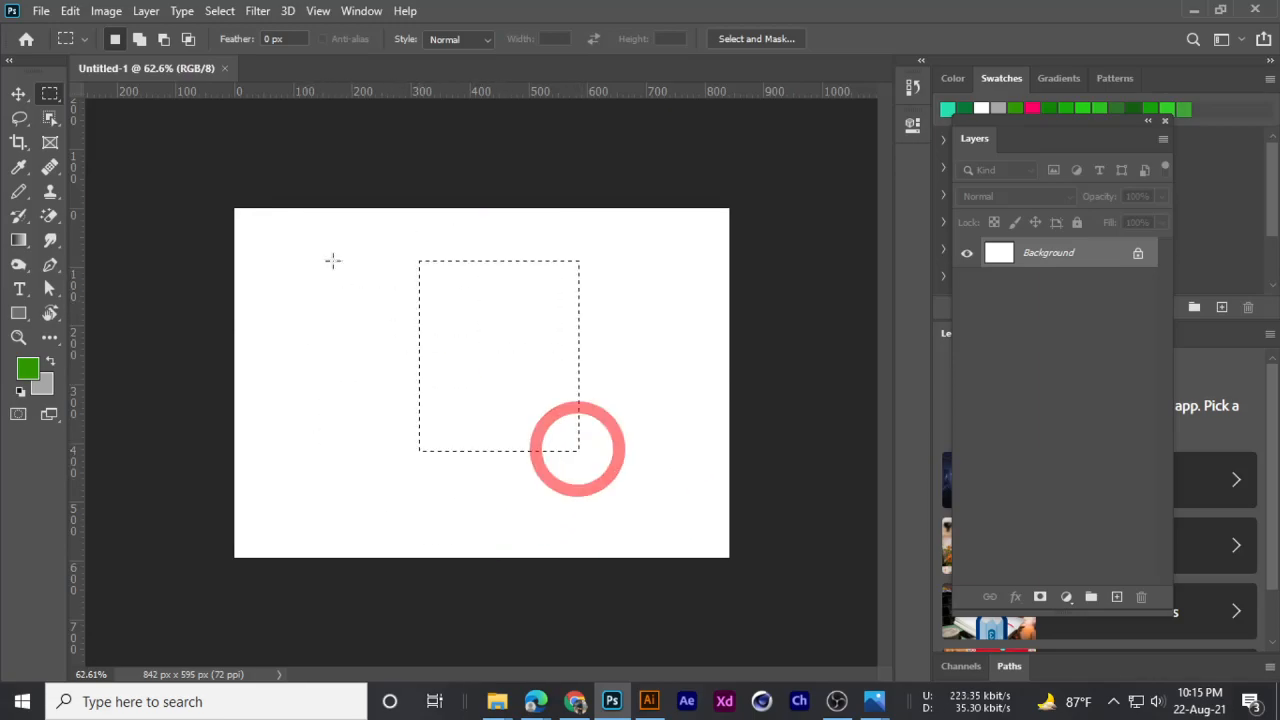
left_click(140, 47)
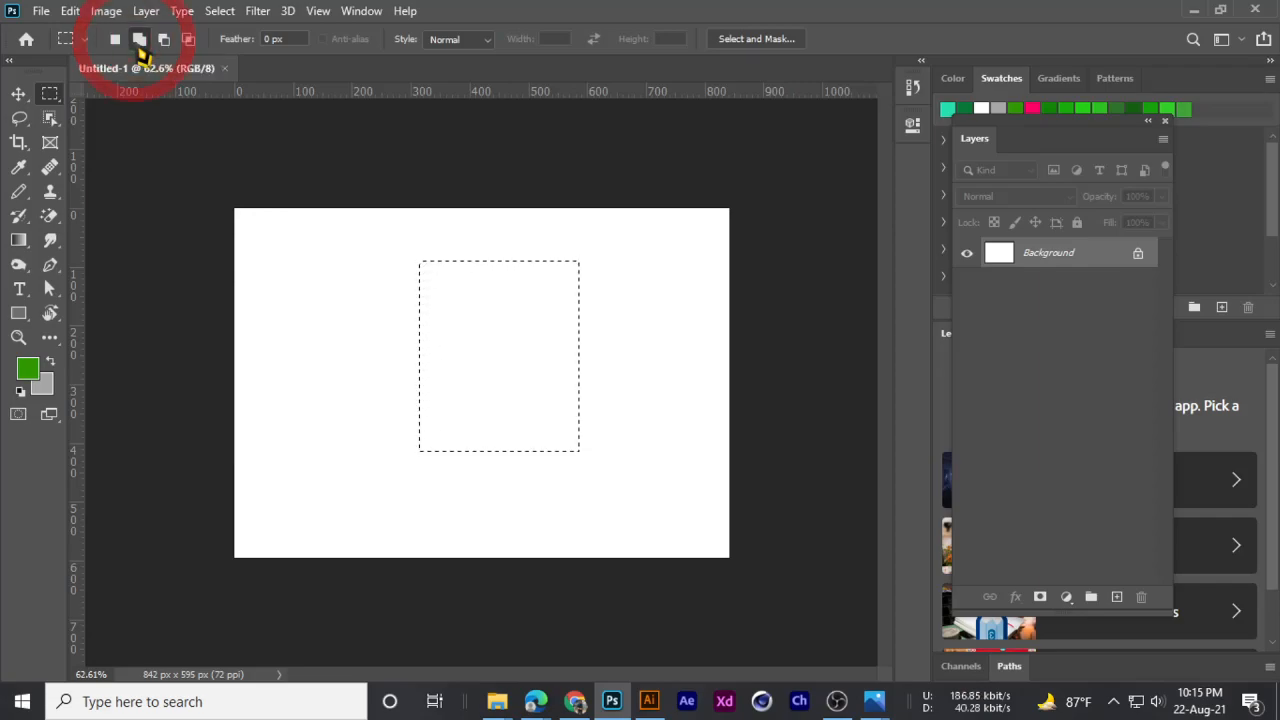
- Switch to the Google Meet call, admit the waiting participant and return to Photoshop
mouse_move(530, 690)
left_click(440, 620)
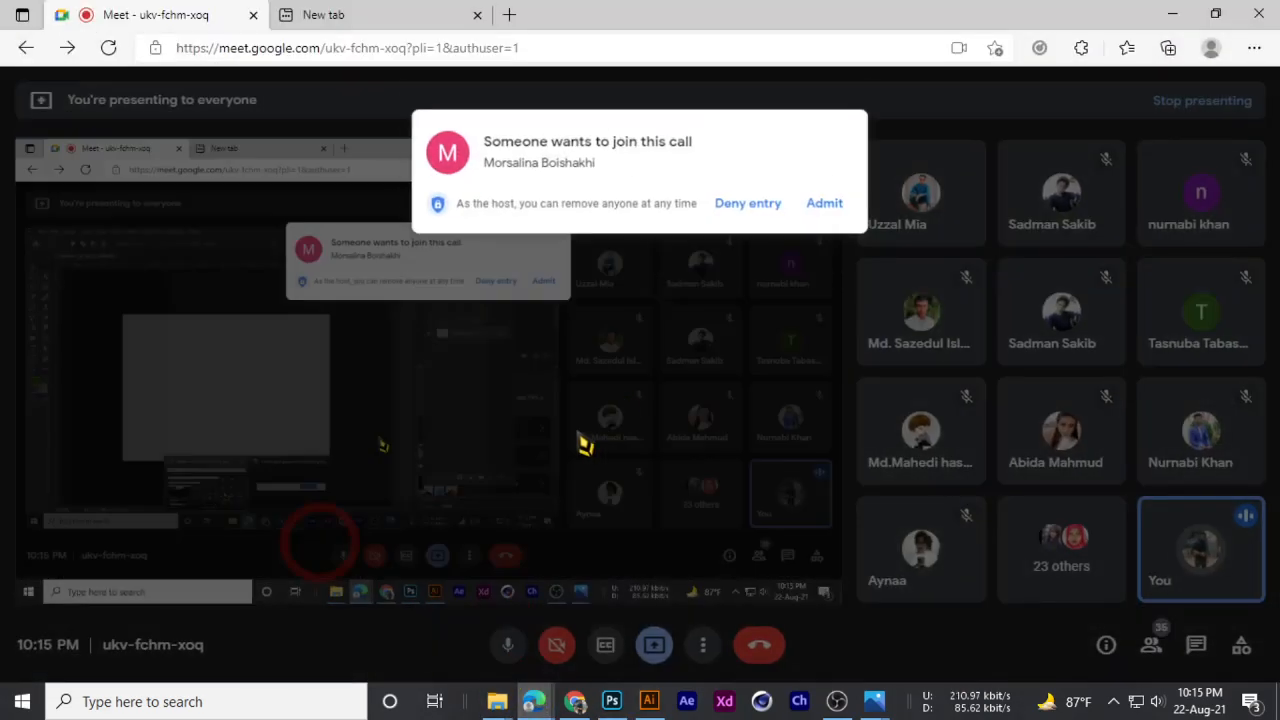
left_click(832, 180)
left_click(1174, 14)
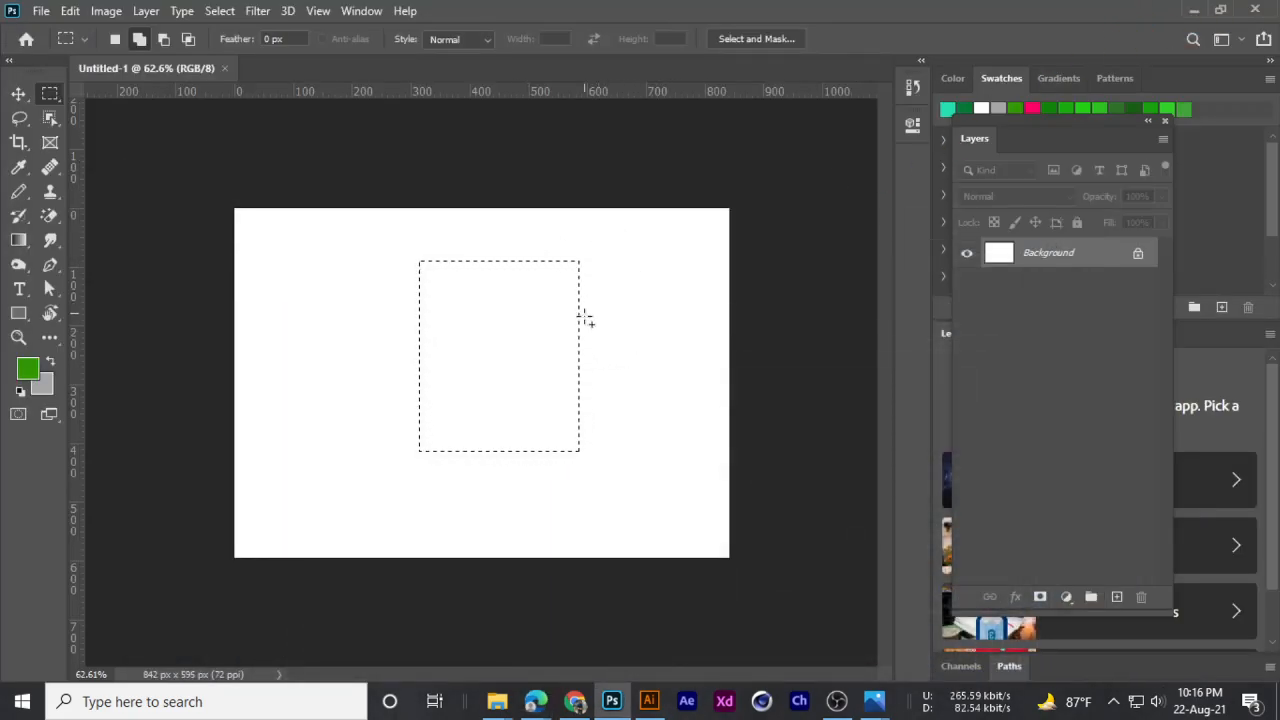
- Add overlapping rectangles to both sides of the existing selection to form one combined stepped outline
left_click_drag(672, 282, 510, 390)
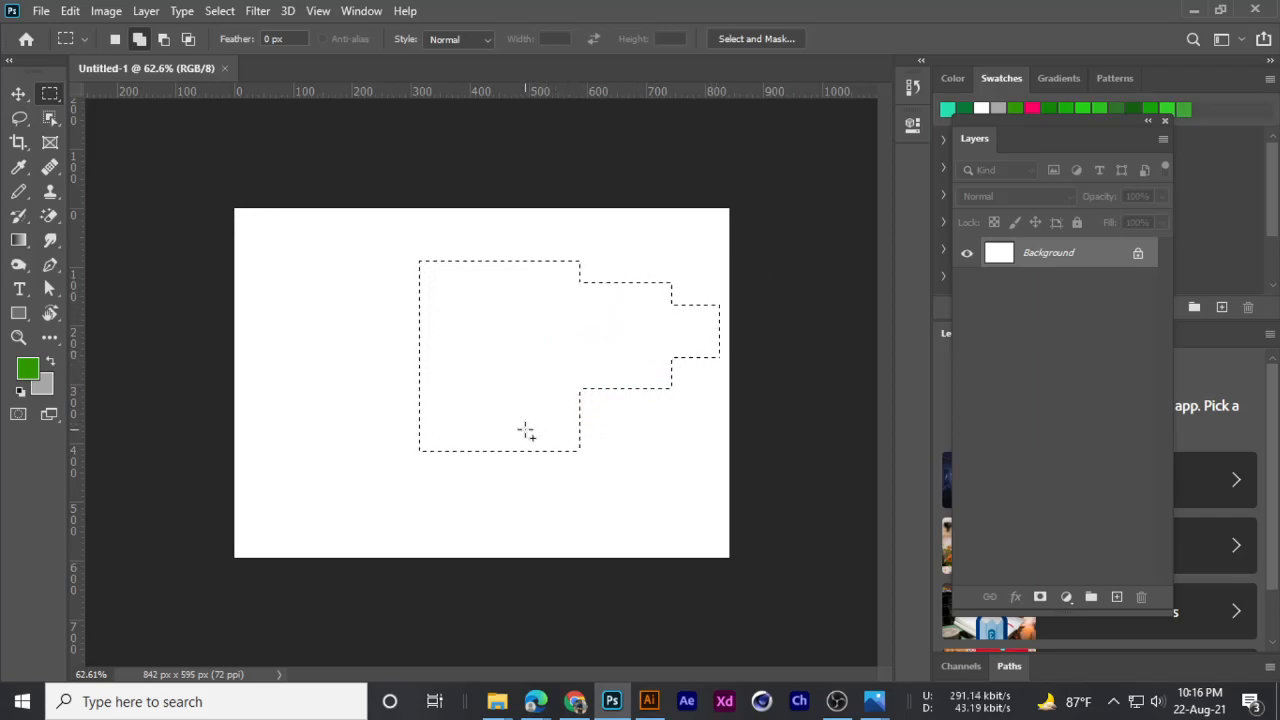
left_click_drag(357, 310, 494, 391)
left_click_drag(265, 303, 405, 365)
left_click_drag(315, 253, 430, 366)
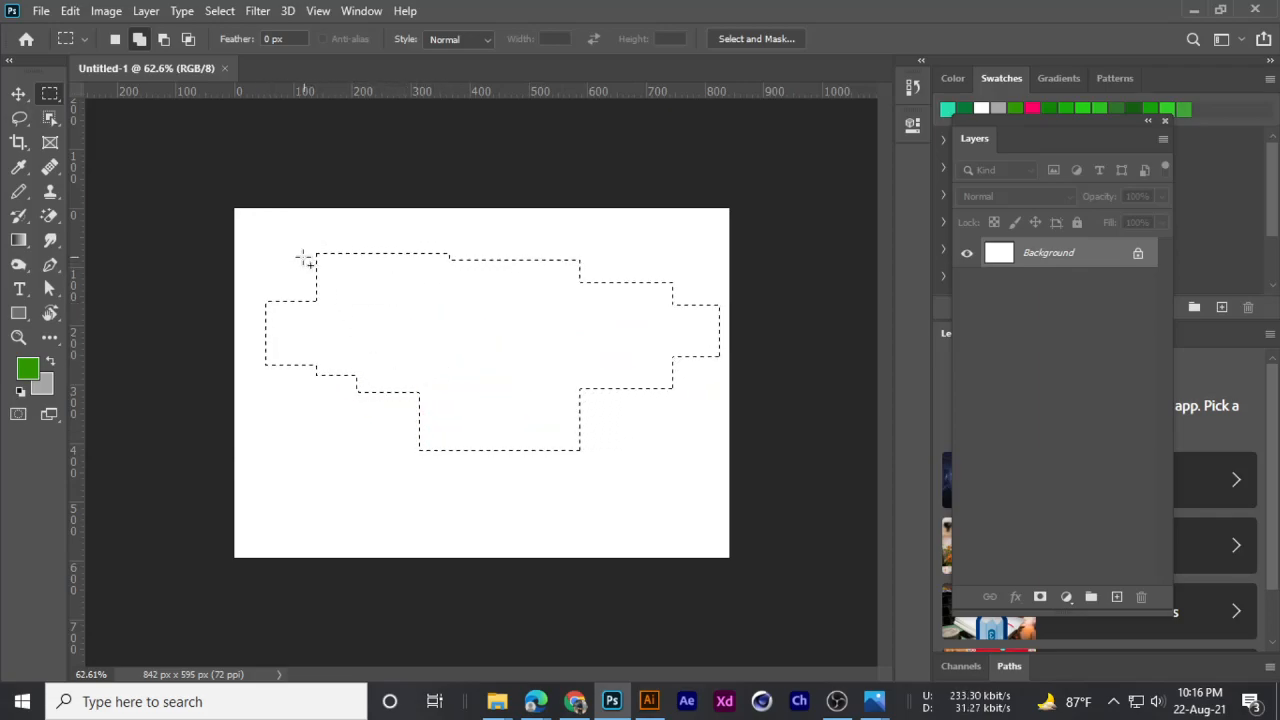
- Add overlapping circular areas to the combined selection with the Elliptical Marquee tool in Add to selection mode
right_click(45, 88)
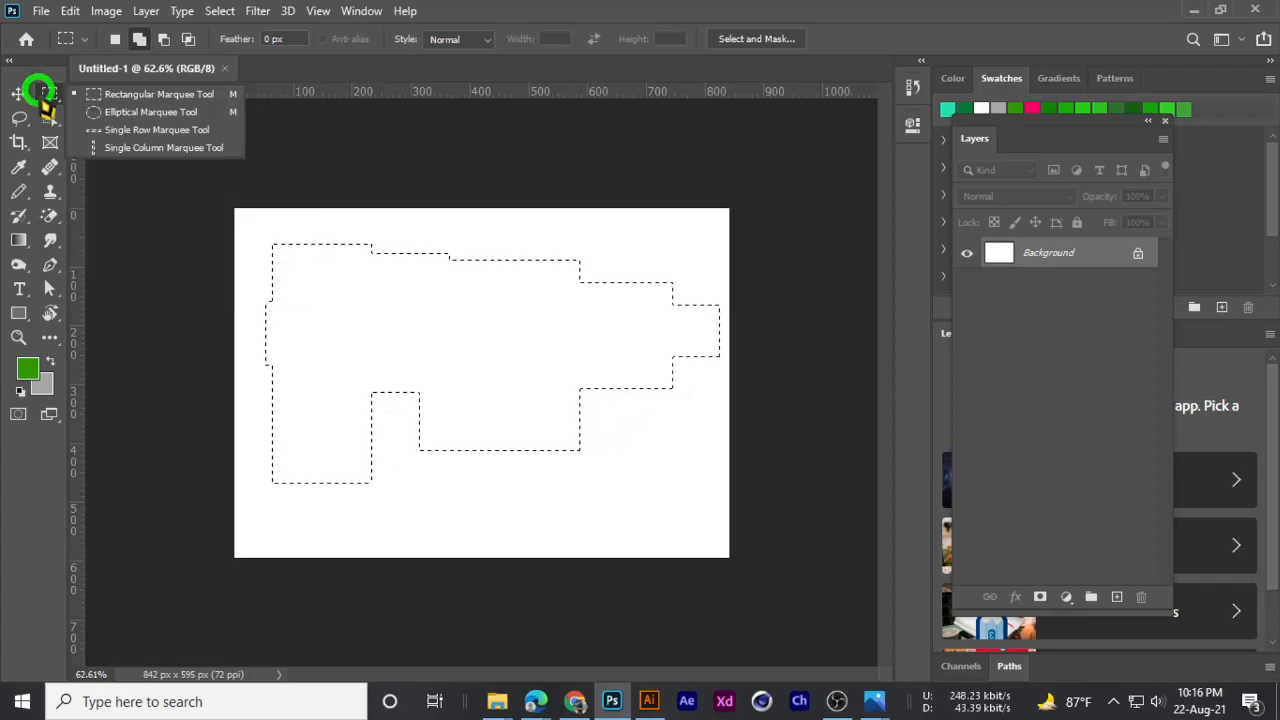
left_click(110, 116)
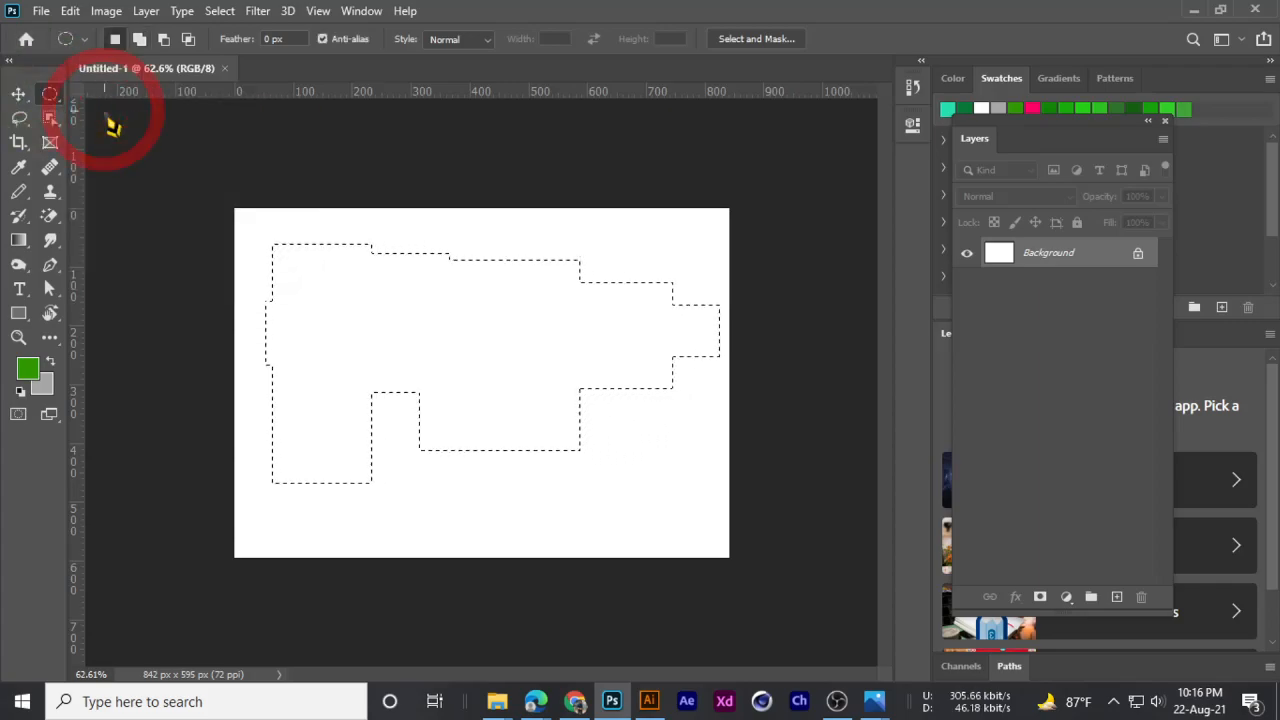
left_click(139, 40)
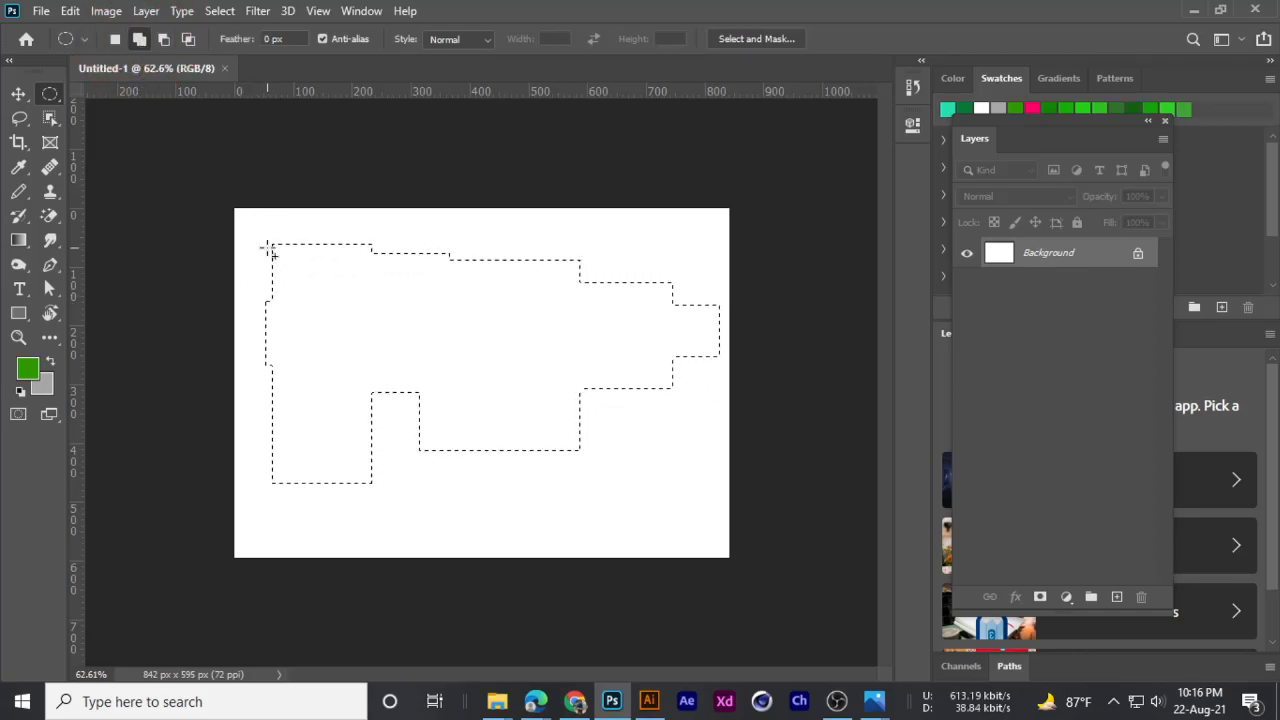
left_click_drag(301, 305, 492, 494)
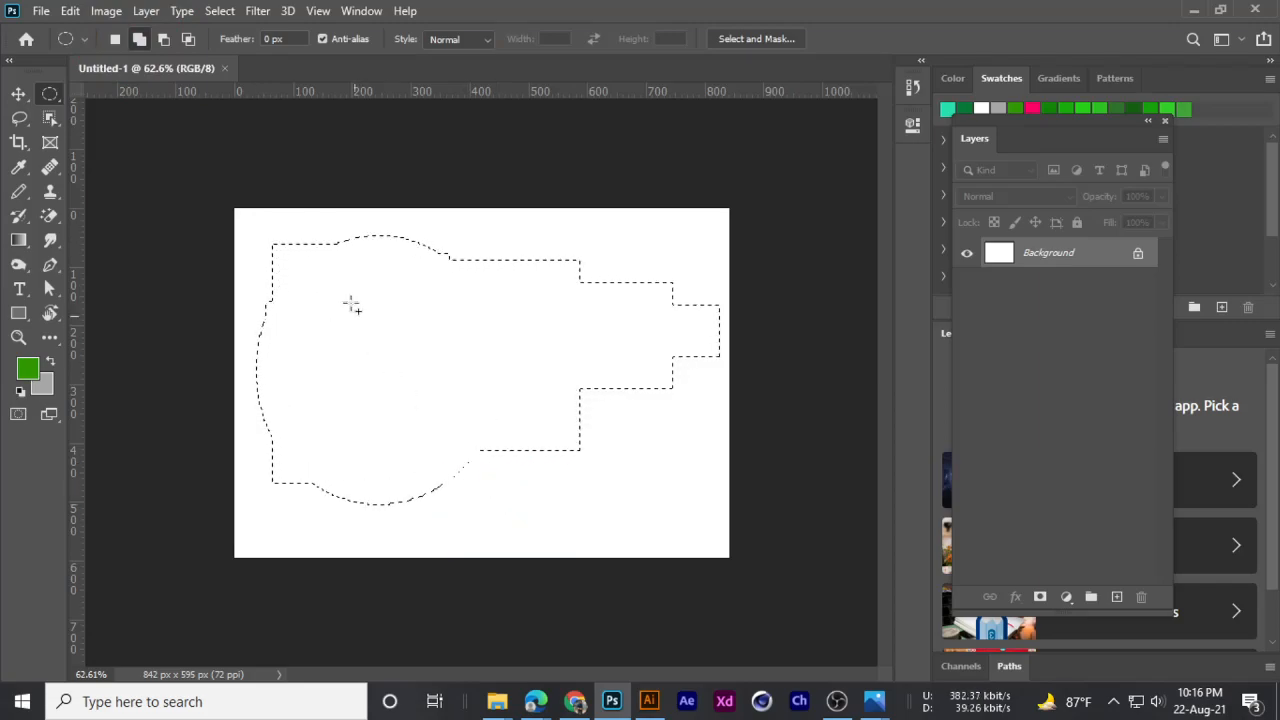
left_click_drag(473, 230, 680, 490)
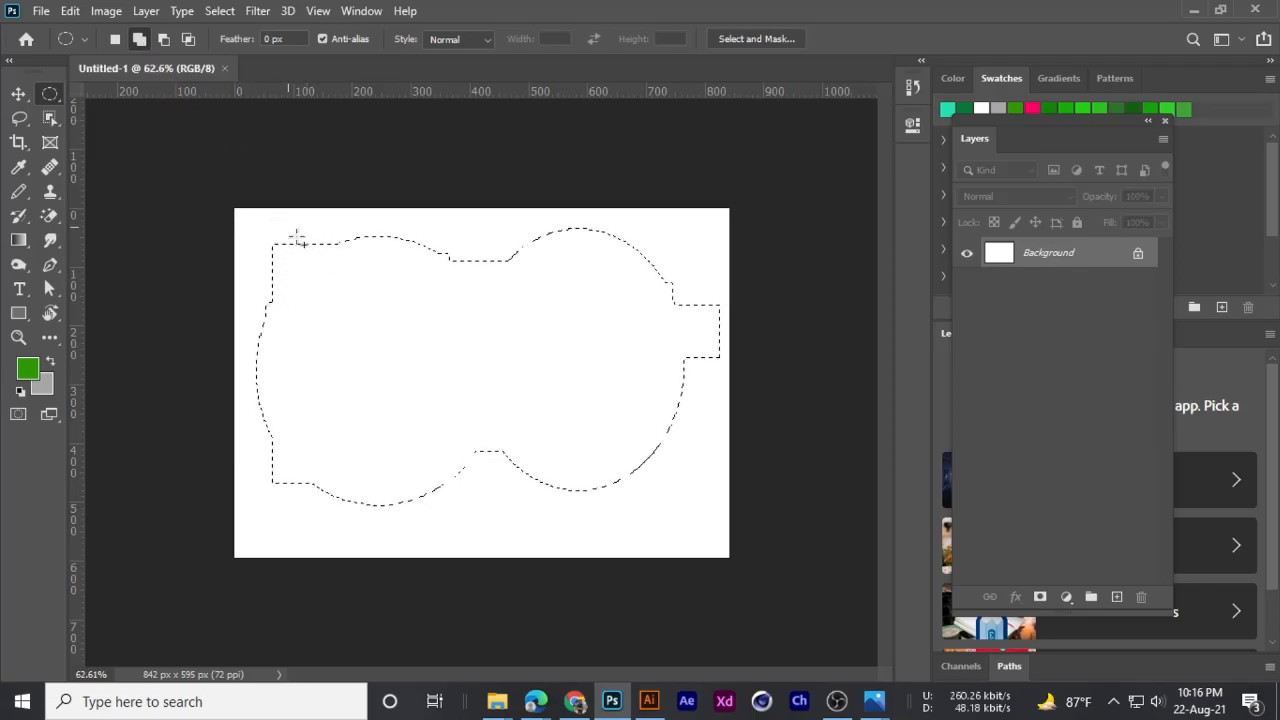
left_click_drag(575, 307, 570, 305)
- Subtract rectangles from the combined selection with the Rectangular Marquee tool until nothing remains selected
right_click(50, 93)
left_click(107, 93)
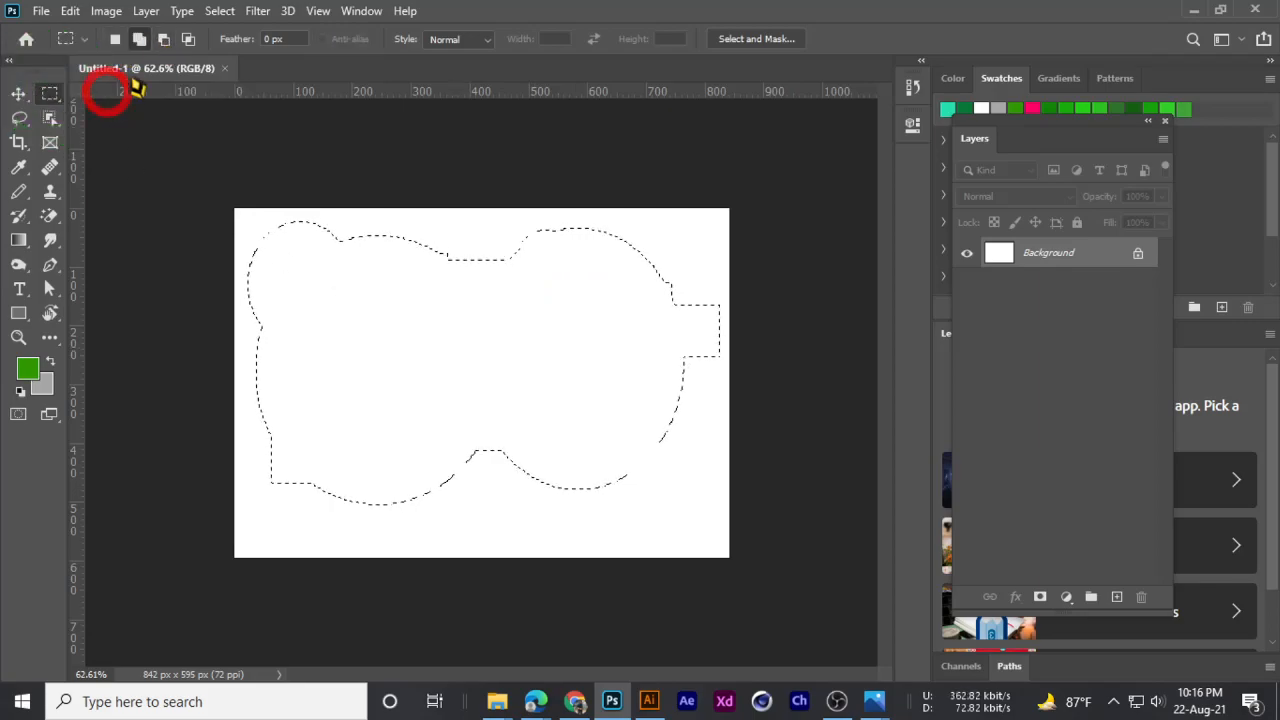
left_click(164, 44)
left_click_drag(740, 203, 519, 506)
left_click_drag(585, 242, 434, 381)
left_click_drag(331, 311, 339, 421)
left_click_drag(577, 343, 408, 508)
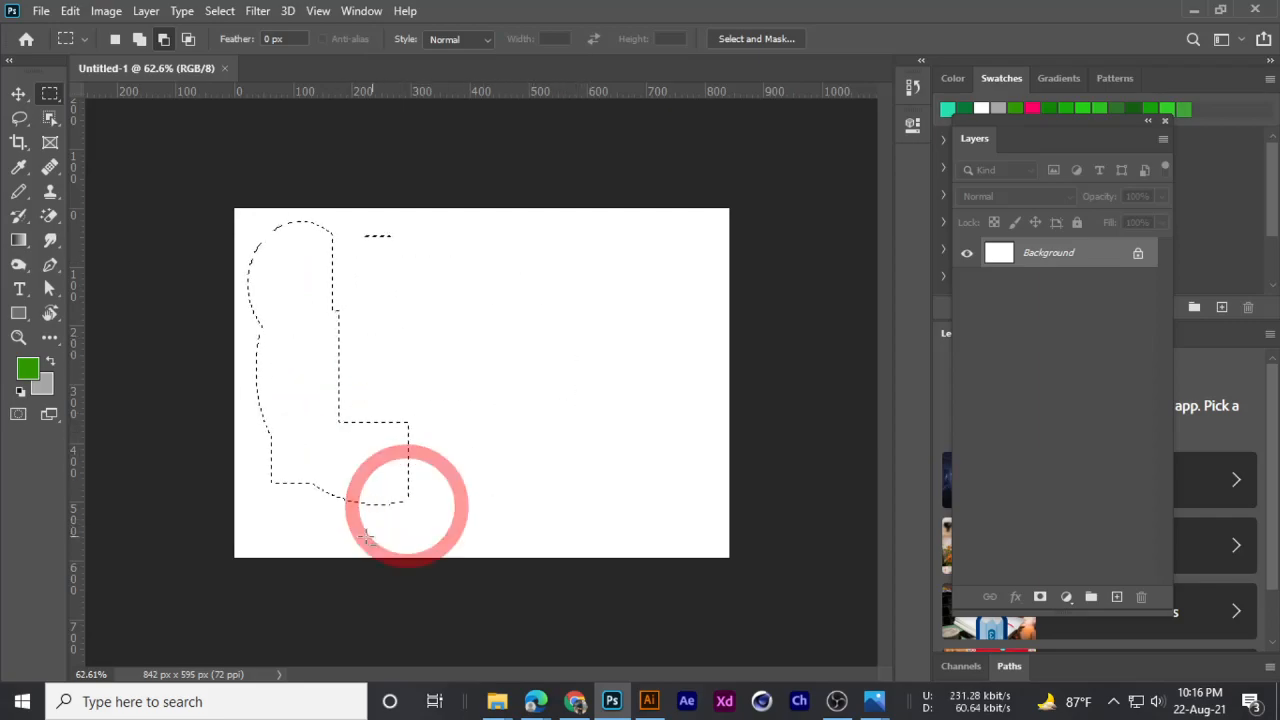
left_click_drag(414, 292, 307, 394)
- Switch to the Google Meet call and set the computer's speaker volume to 18
mouse_move(540, 705)
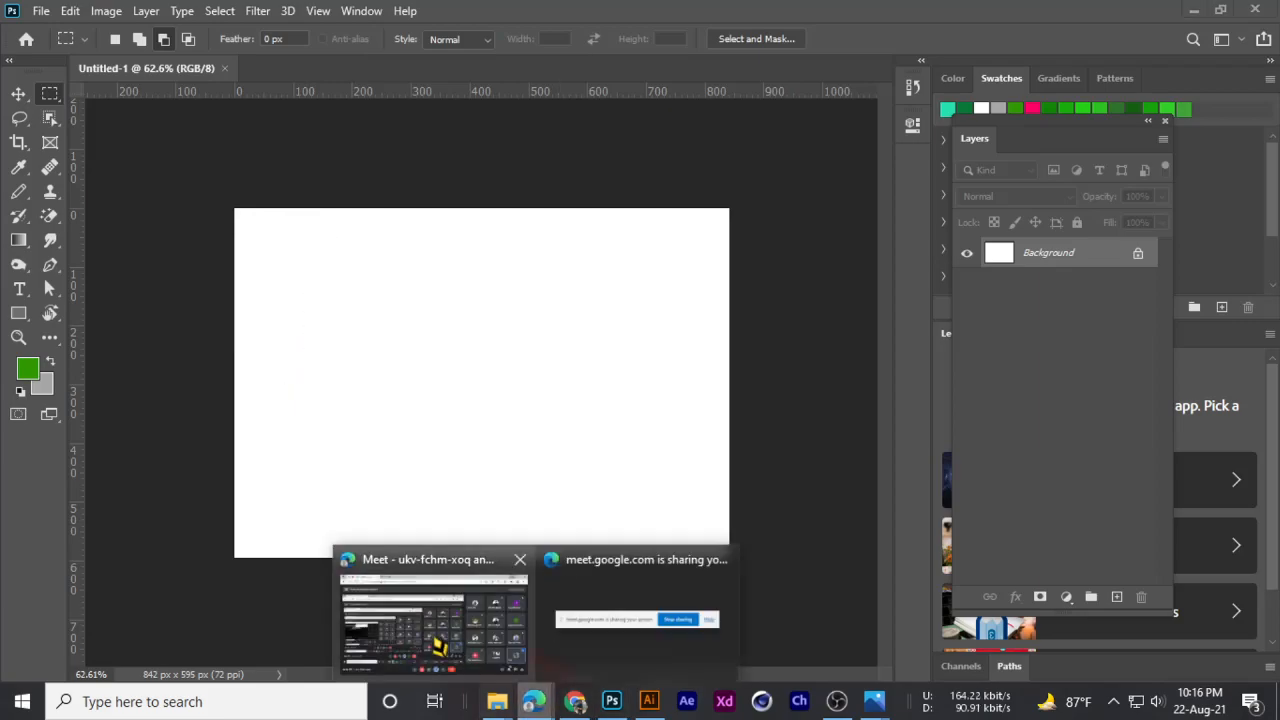
left_click(440, 640)
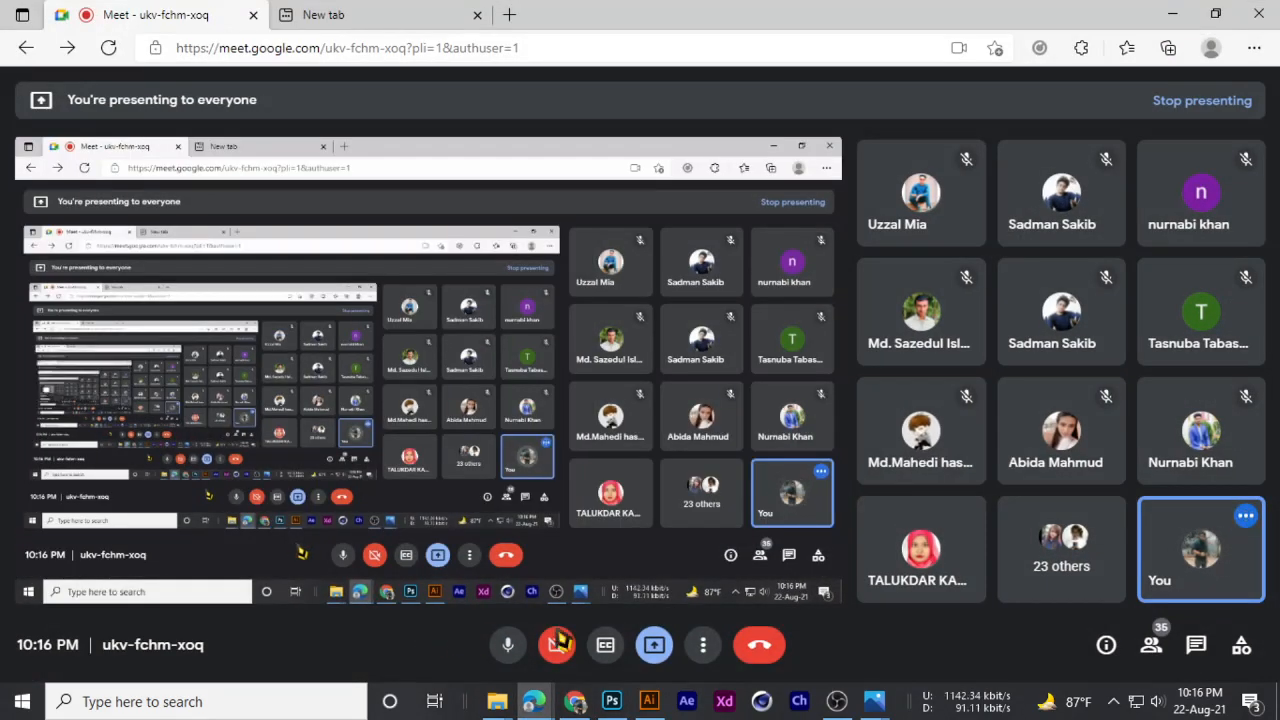
left_click(1157, 702)
mouse_move(1037, 659)
left_mouse_down()
mouse_move(1050, 659)
mouse_move(1046, 672)
left_mouse_up()
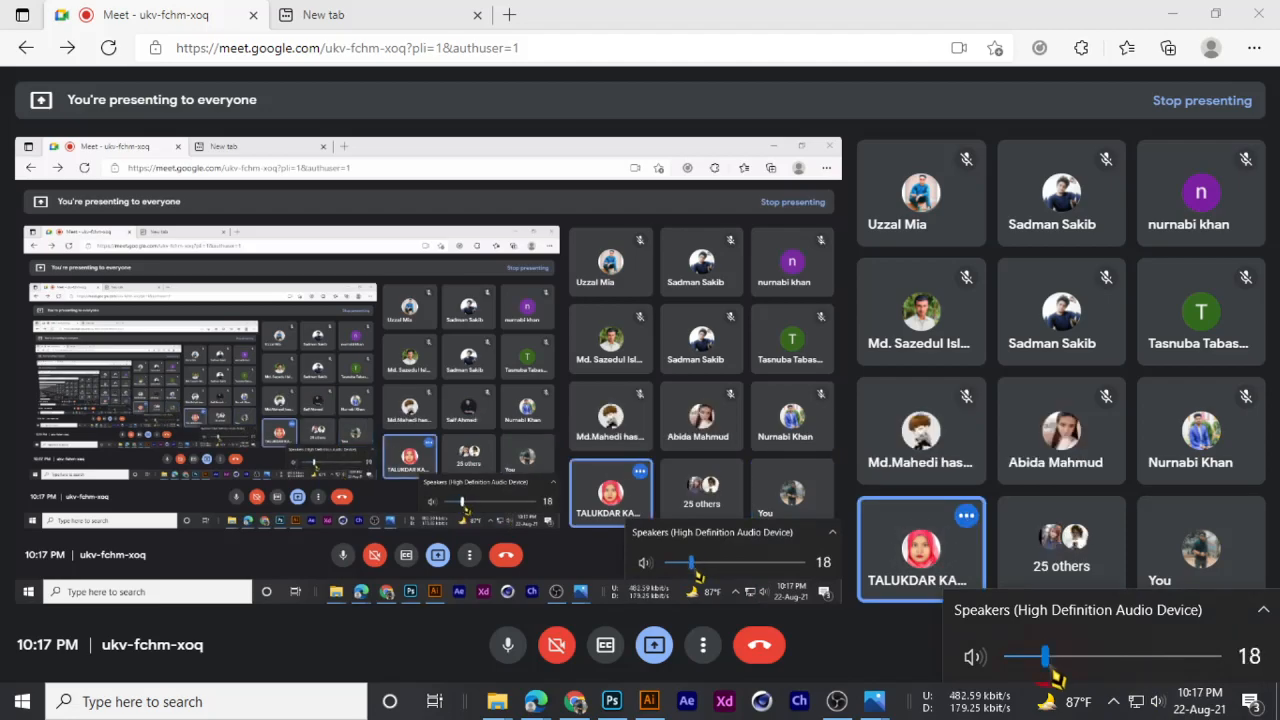
- Switch back to Photoshop, subtract more rectangular area from the existing selection, and deselect what remains
left_click(1174, 18)
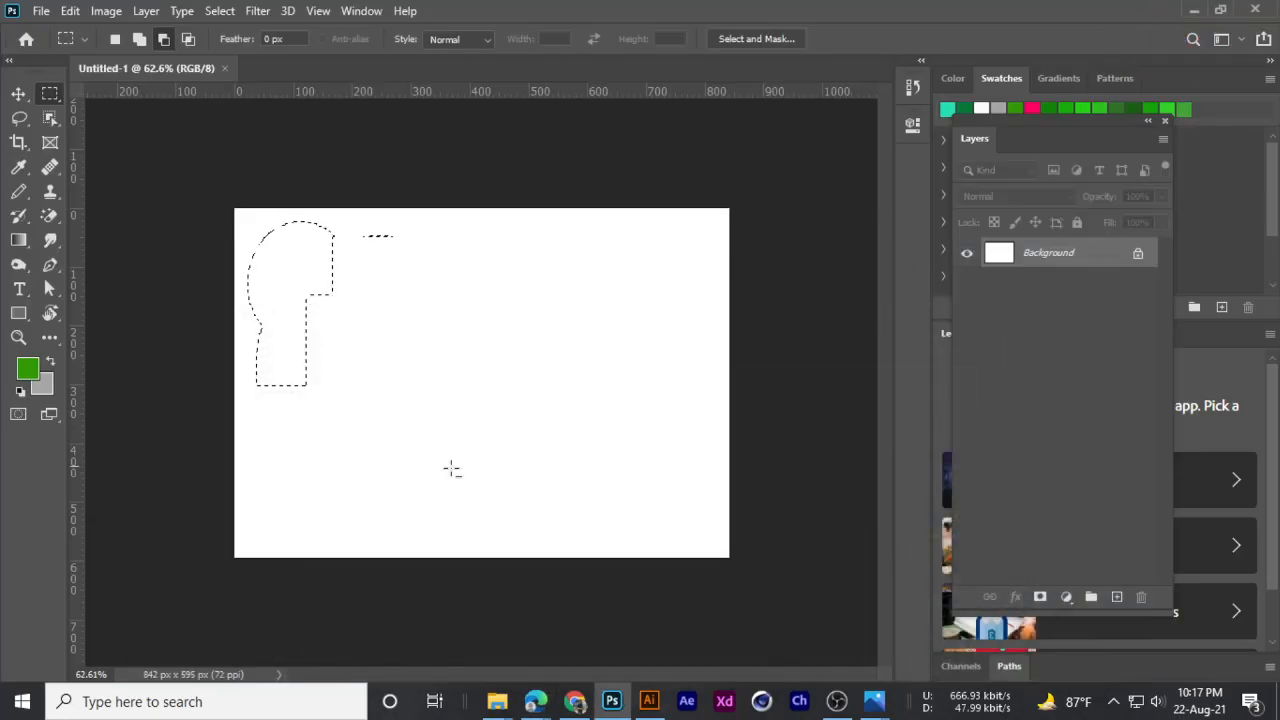
left_click_drag(376, 254, 389, 316)
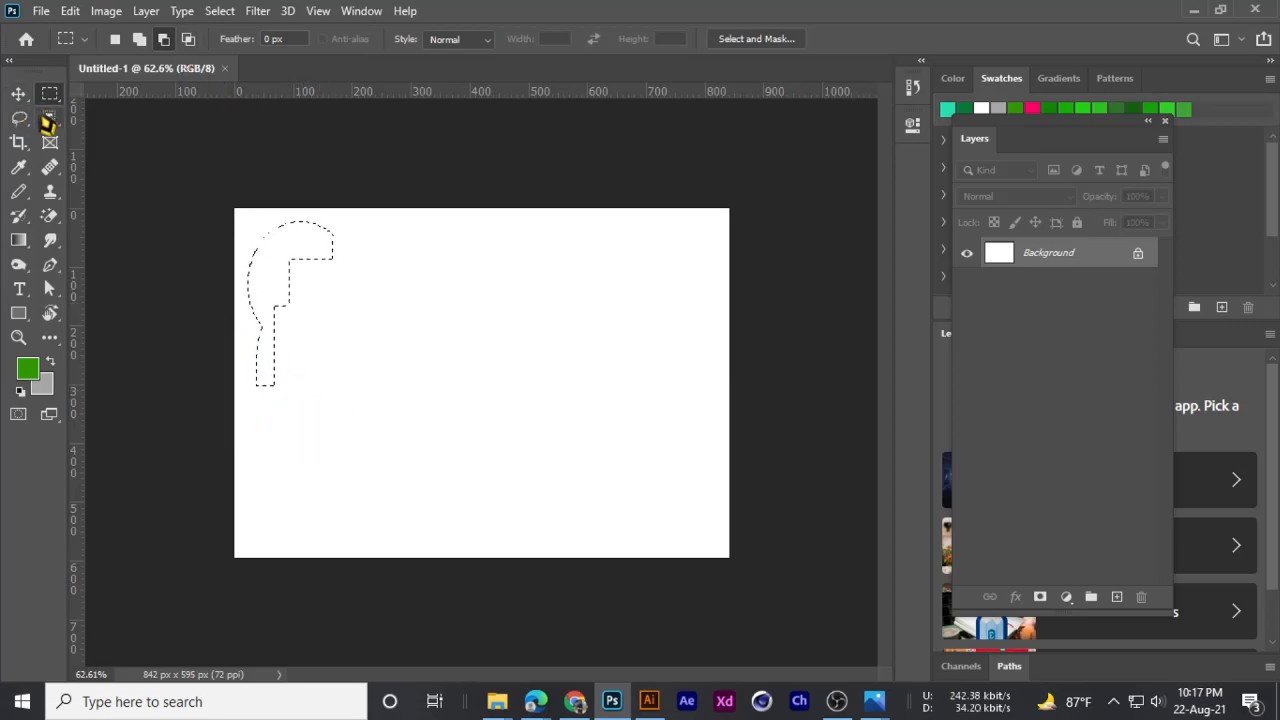
key("ctrl+d")
- Select a rectangle on the canvas in New selection mode and extend it with overlapping rectangles in Add to selection mode
left_click(115, 38)
left_click_drag(321, 239, 432, 410)
left_click(139, 38)
left_click_drag(485, 268, 403, 343)
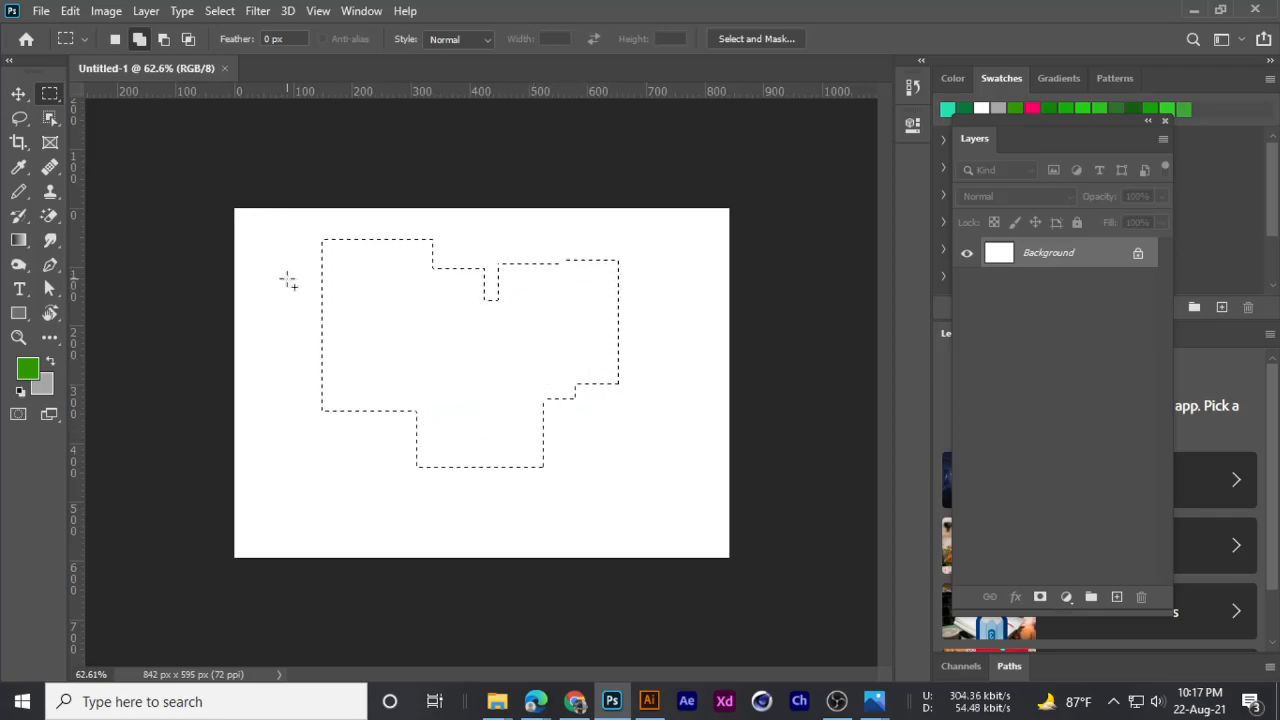
- Reduce the combined selection to its overlap with drawn rectangles in Intersect with selection mode, and deselect it in New selection mode
left_click(189, 41)
left_click_drag(448, 237, 508, 332)
left_click_drag(573, 435, 577, 447)
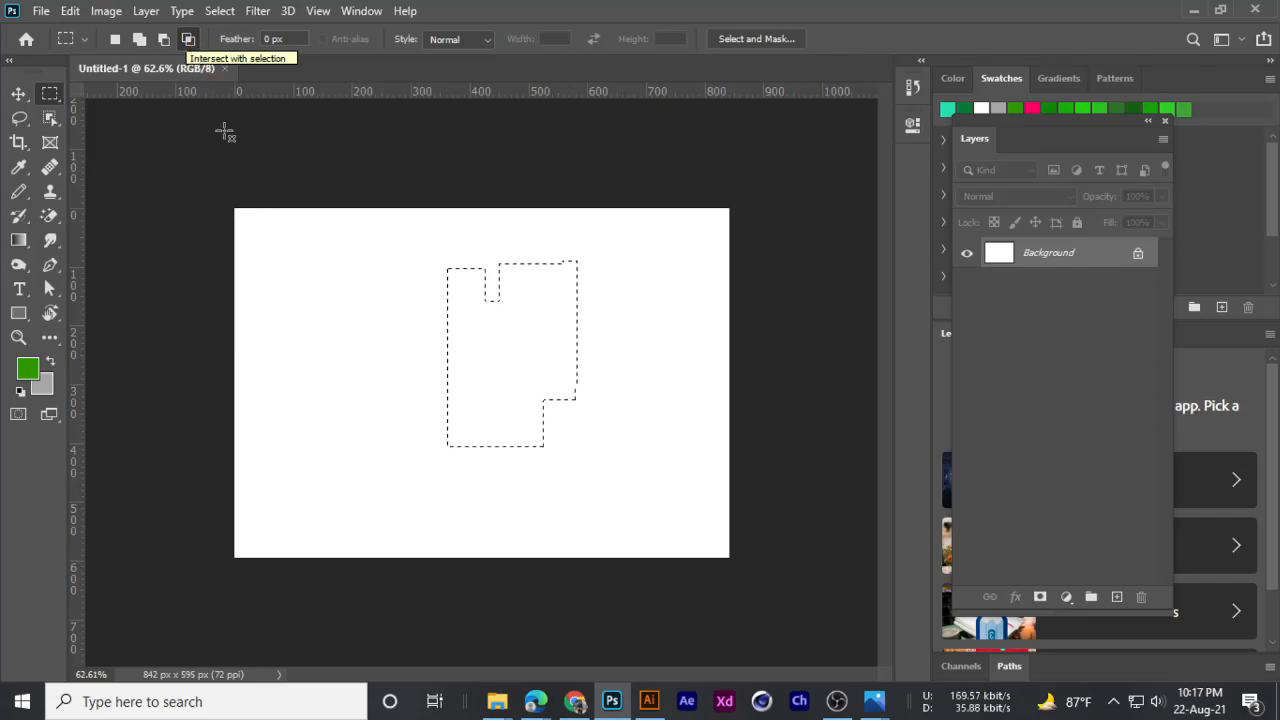
left_click(114, 40)
key("ctrl+d")
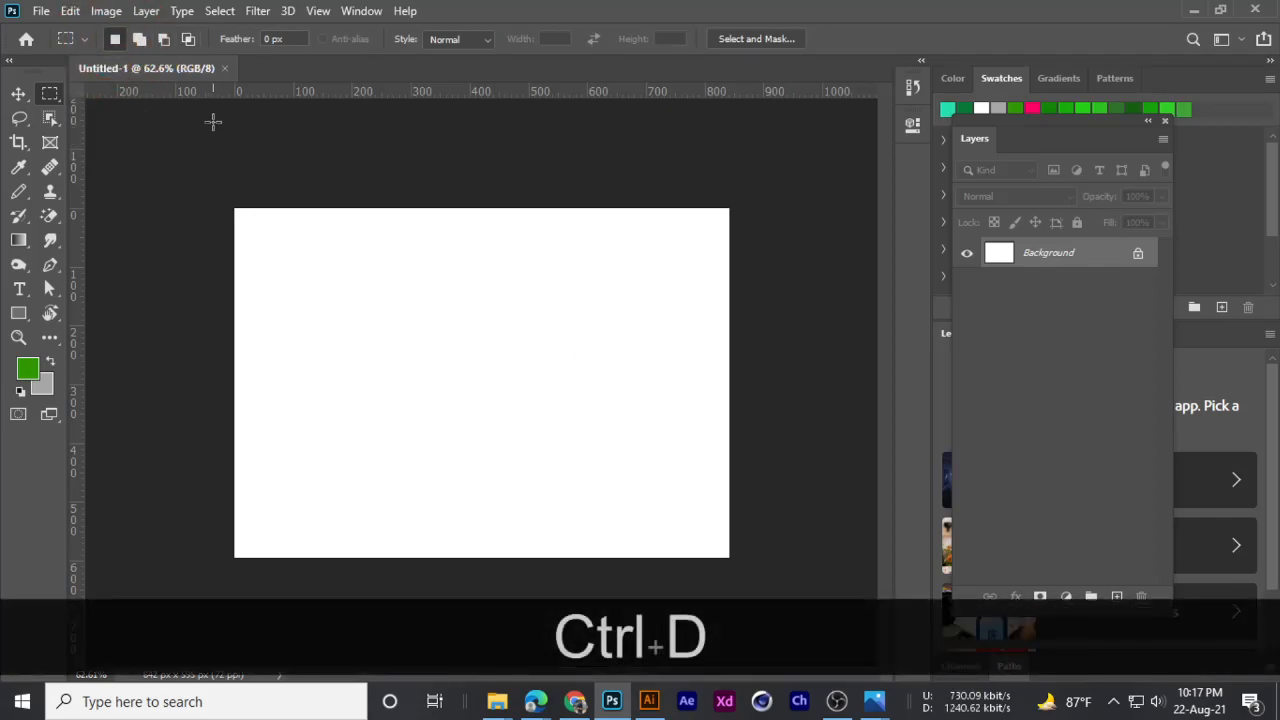
- Keep the marquee style at Normal, draw successive rectangular selections that replace one another, and deselect the last one
left_click(273, 39)
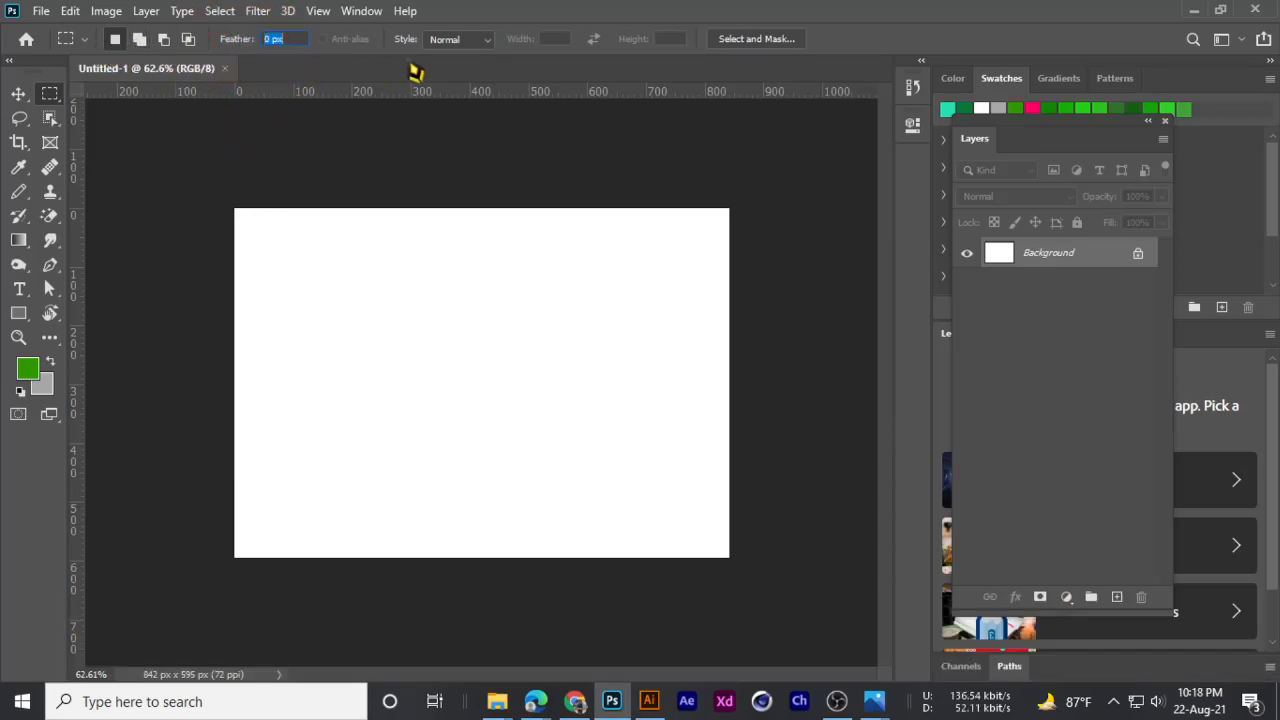
left_click(452, 41)
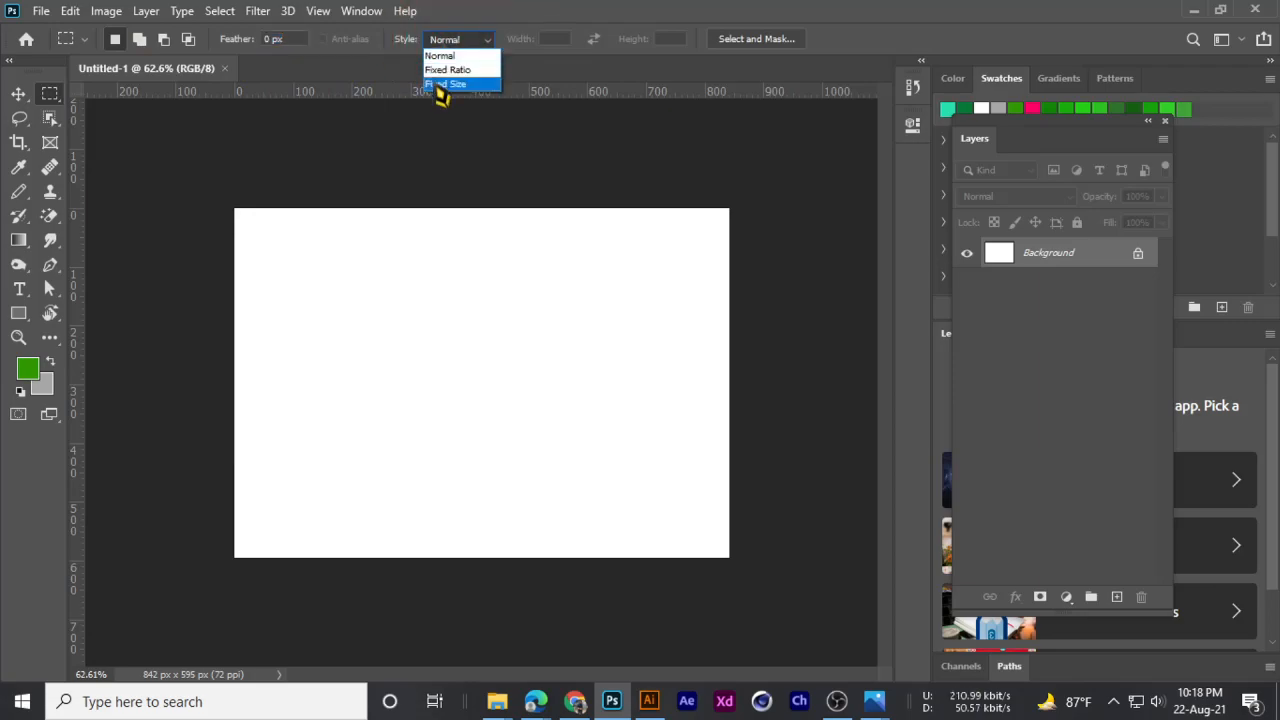
left_click(438, 56)
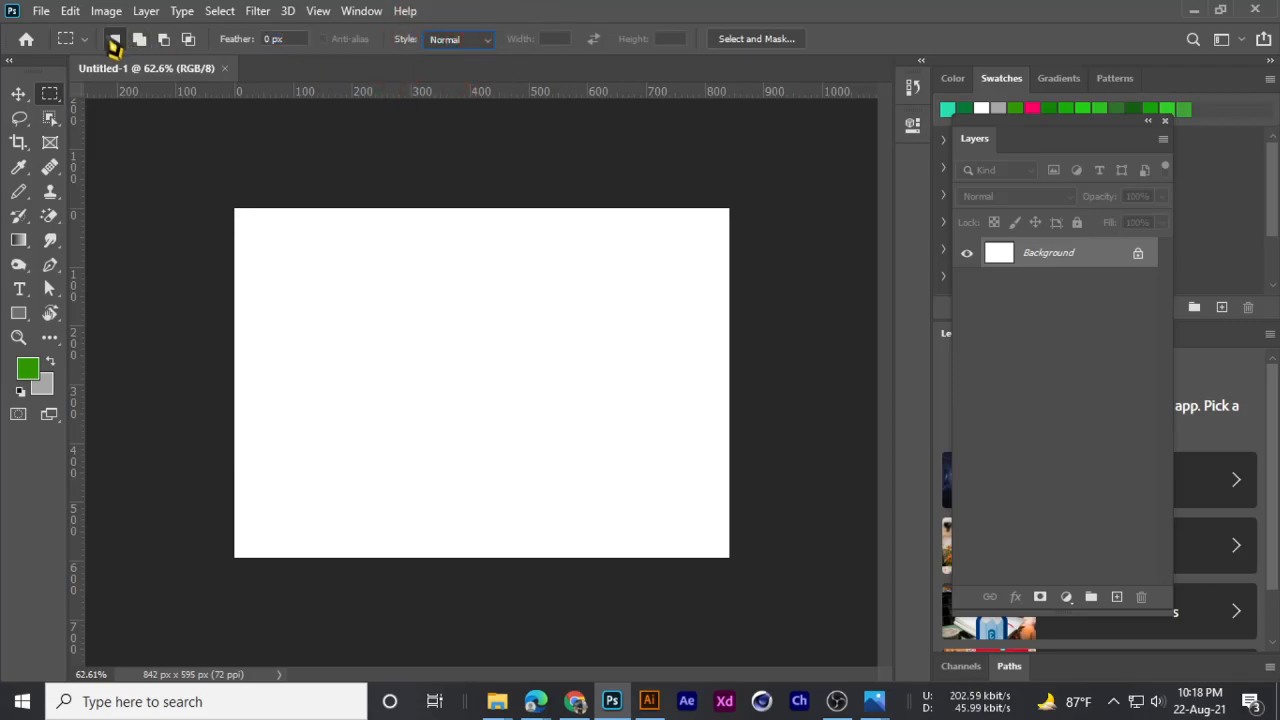
left_click_drag(314, 266, 369, 357)
left_click(500, 286)
left_click_drag(463, 435, 320, 304)
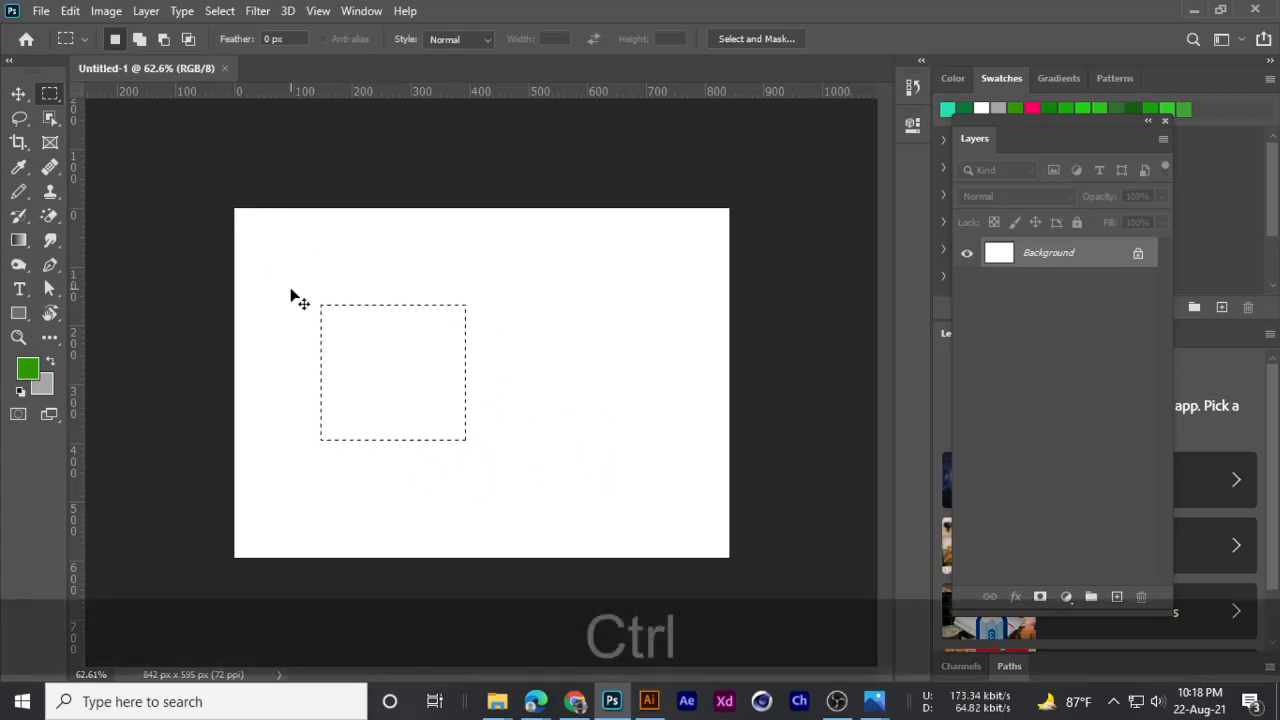
key("ctrl+d")
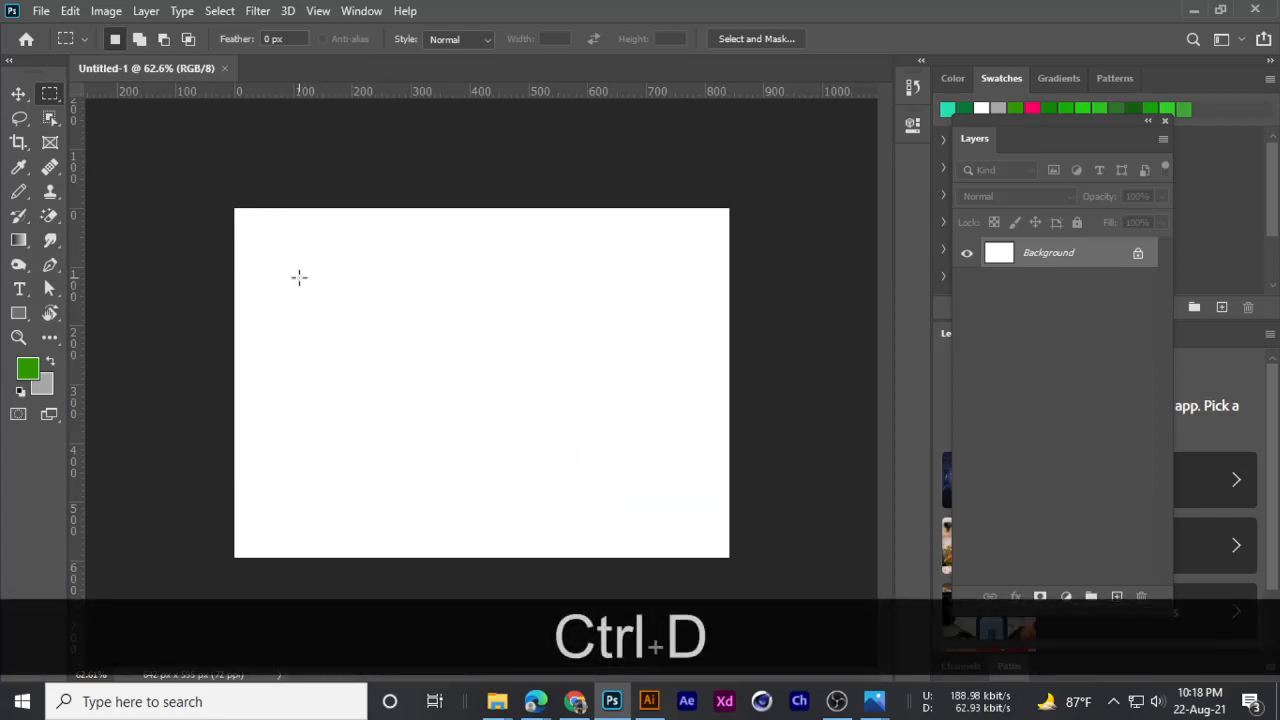
- Combine two overlapping rectangles into one outline in Add to selection mode and deselect it
left_click(139, 38)
left_click_drag(287, 291, 439, 442)
left_click_drag(535, 250, 392, 416)
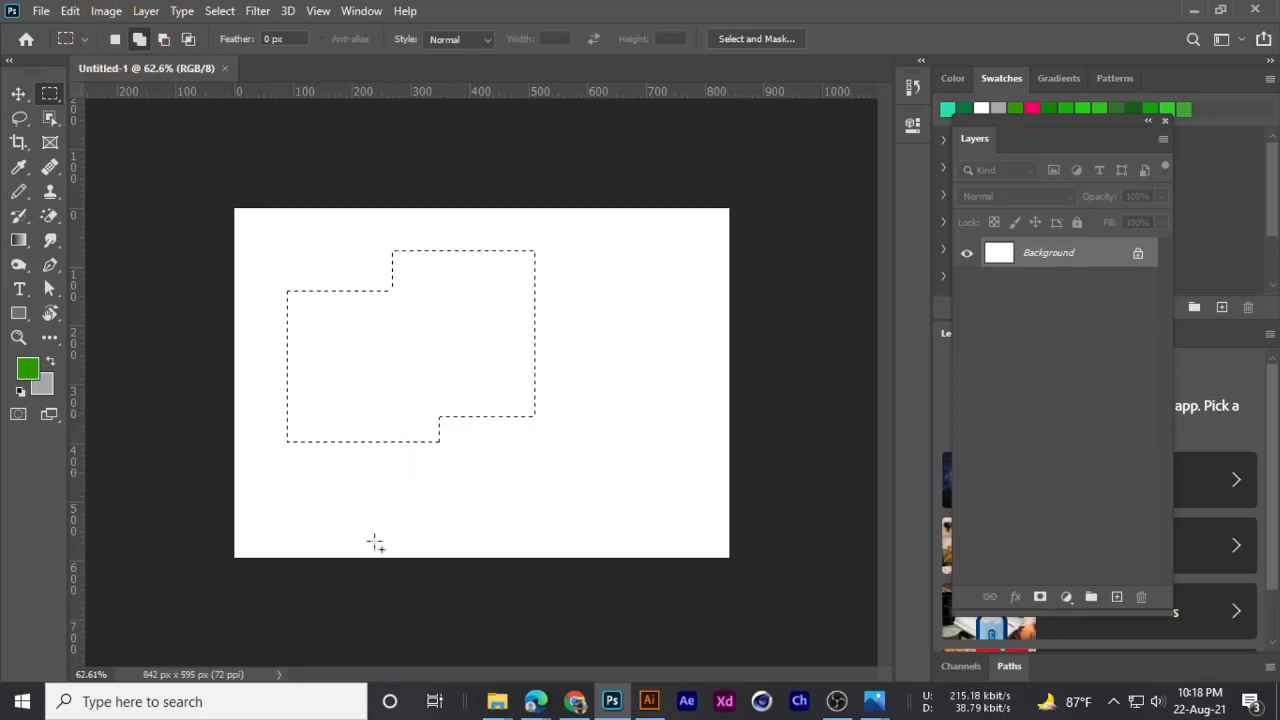
key("ctrl+d")
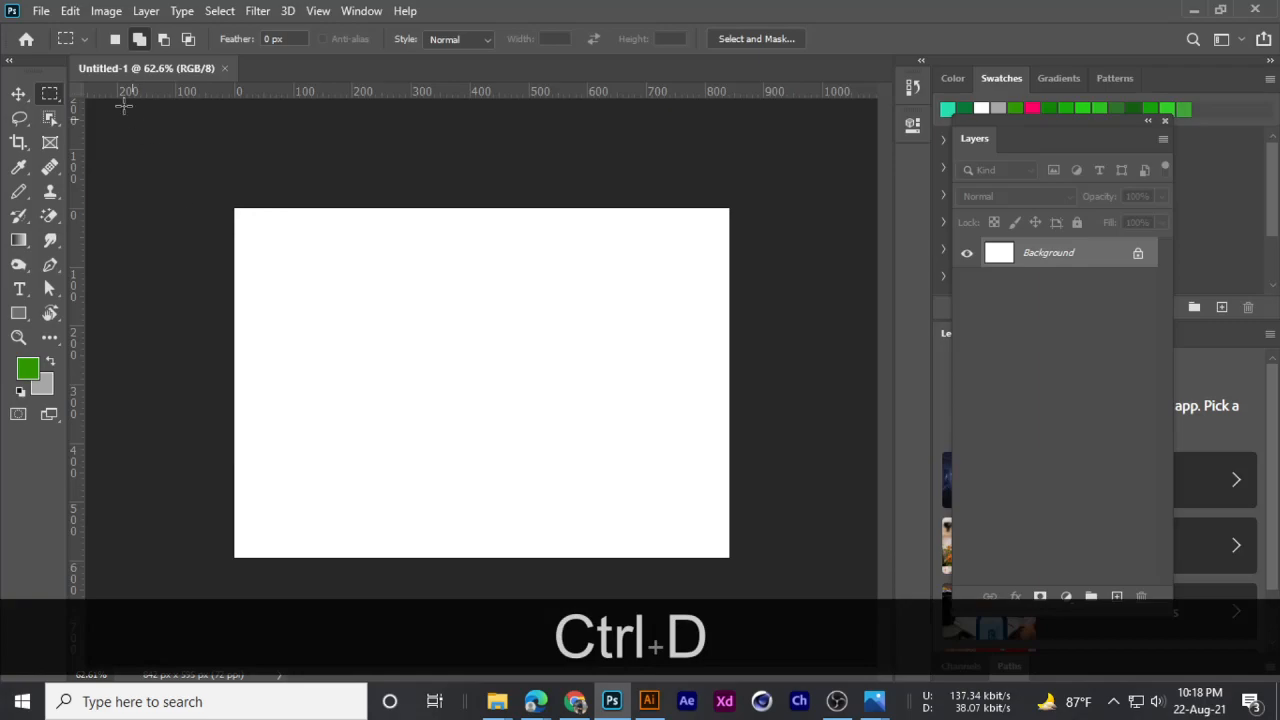
- Draw a series of freely proportioned rectangular selections with the Normal style in New selection mode
left_click(115, 39)
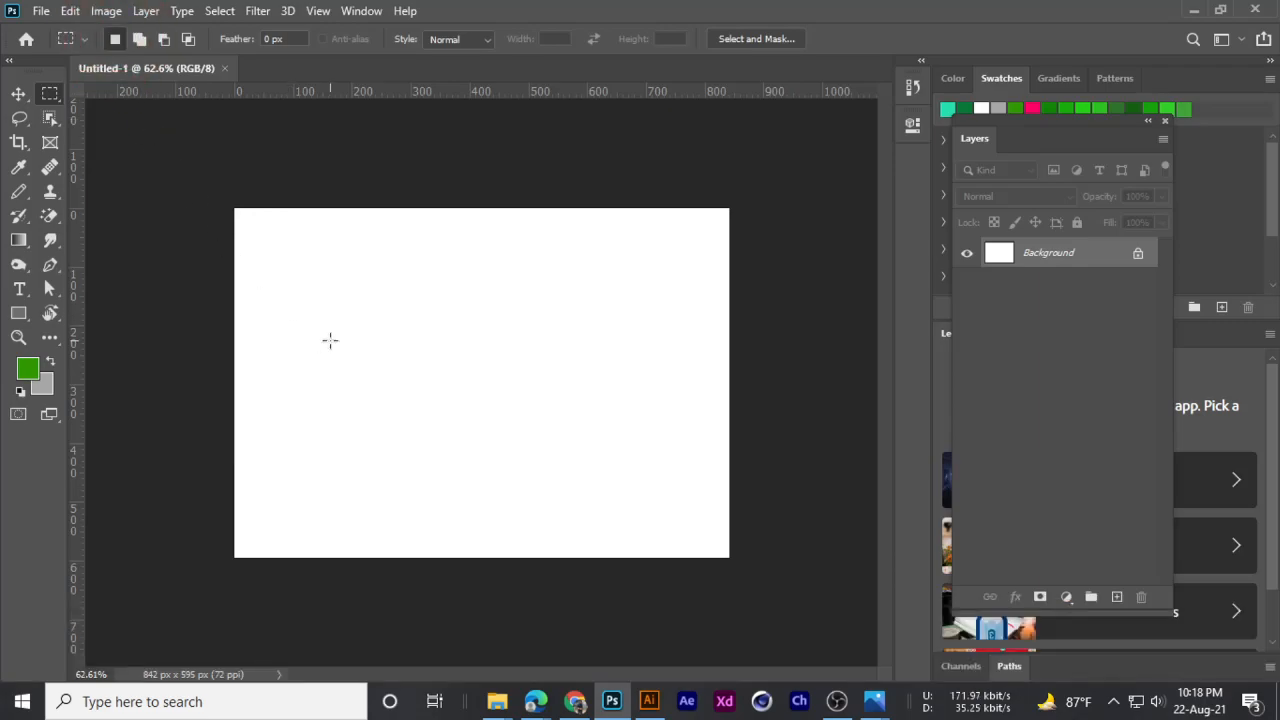
left_click(455, 39)
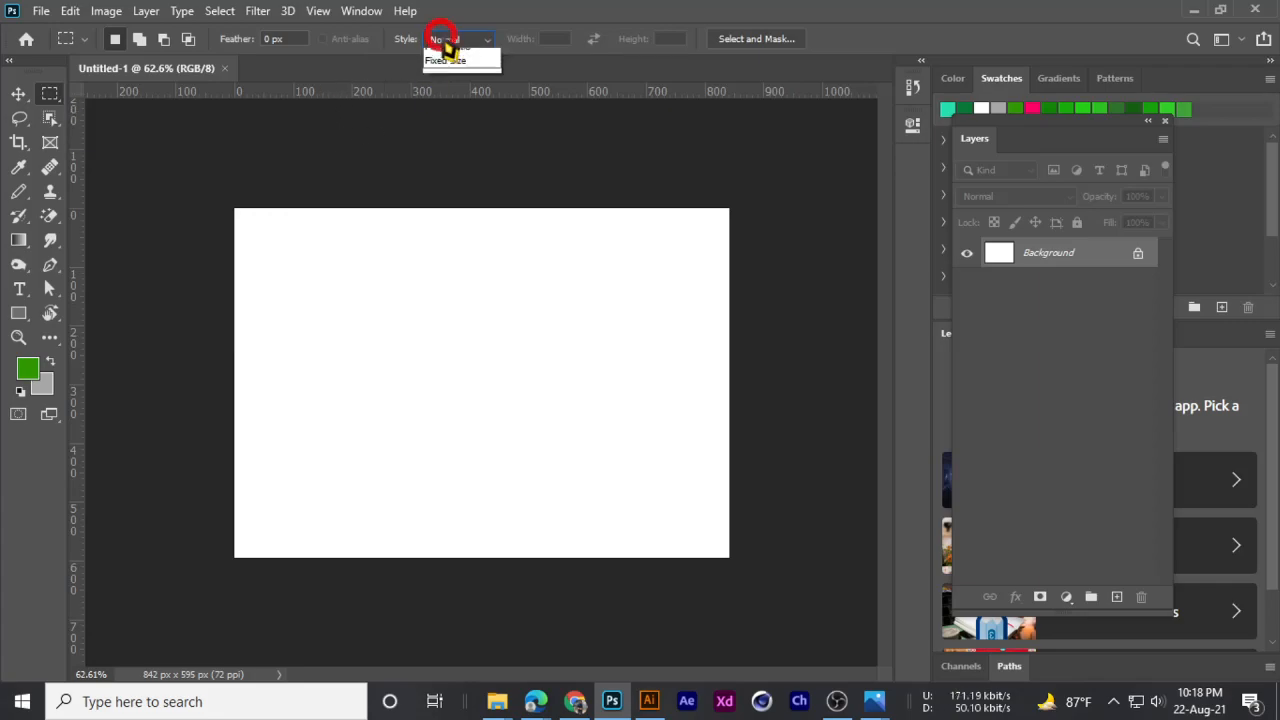
left_click(440, 50)
left_click_drag(304, 274, 391, 431)
left_click_drag(429, 296, 534, 445)
left_click_drag(336, 300, 494, 456)
left_click_drag(311, 309, 474, 489)
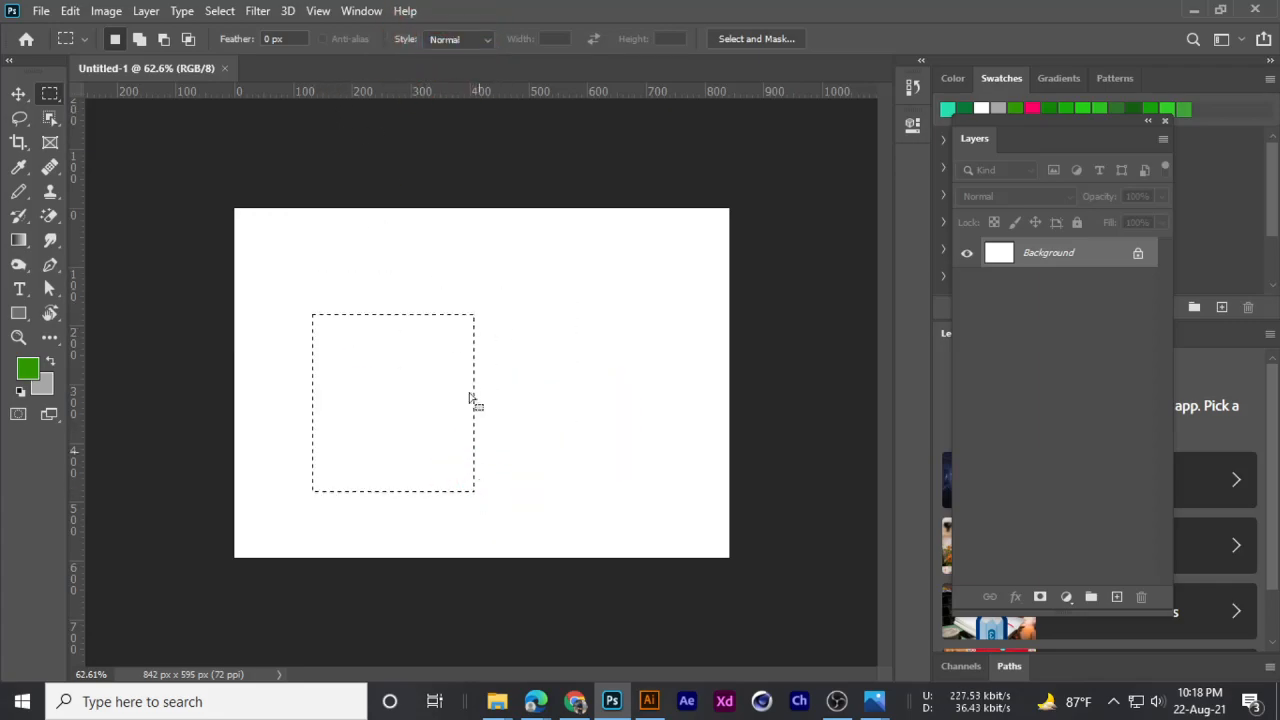
left_click_drag(356, 247, 503, 410)
- Set the marquee style to Fixed Ratio and clear the current selection
left_click(441, 39)
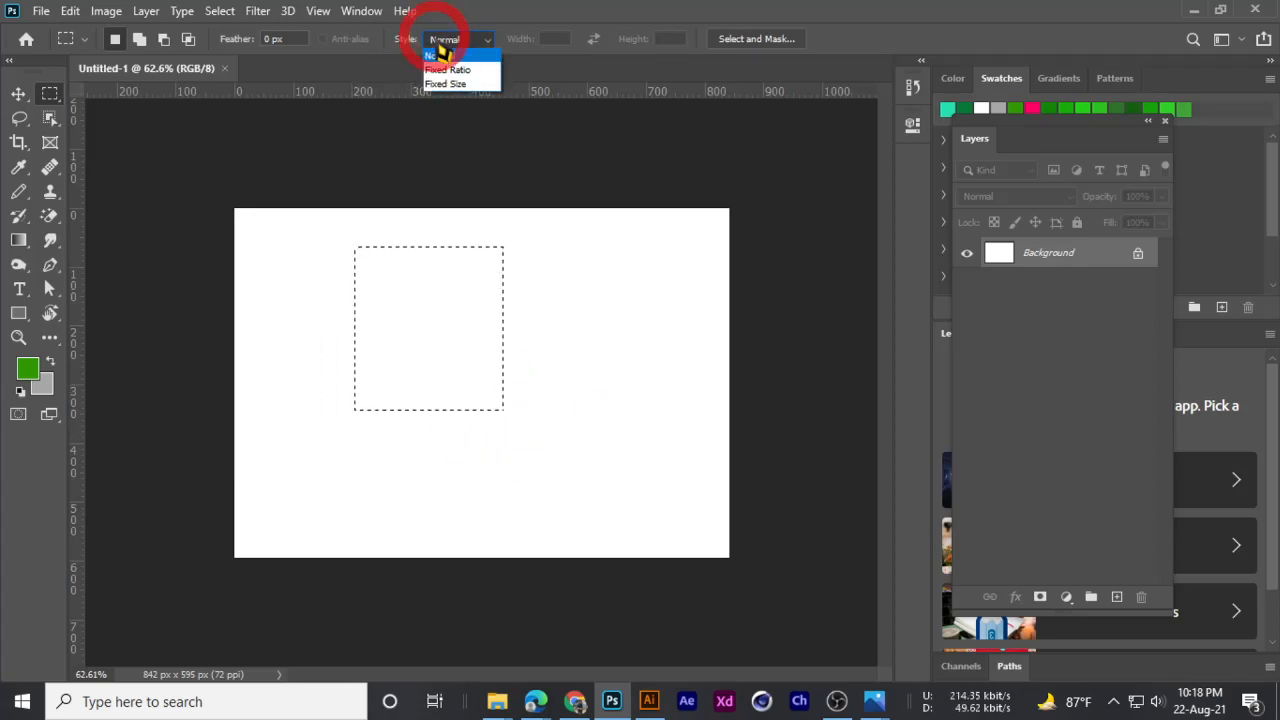
left_click(446, 71)
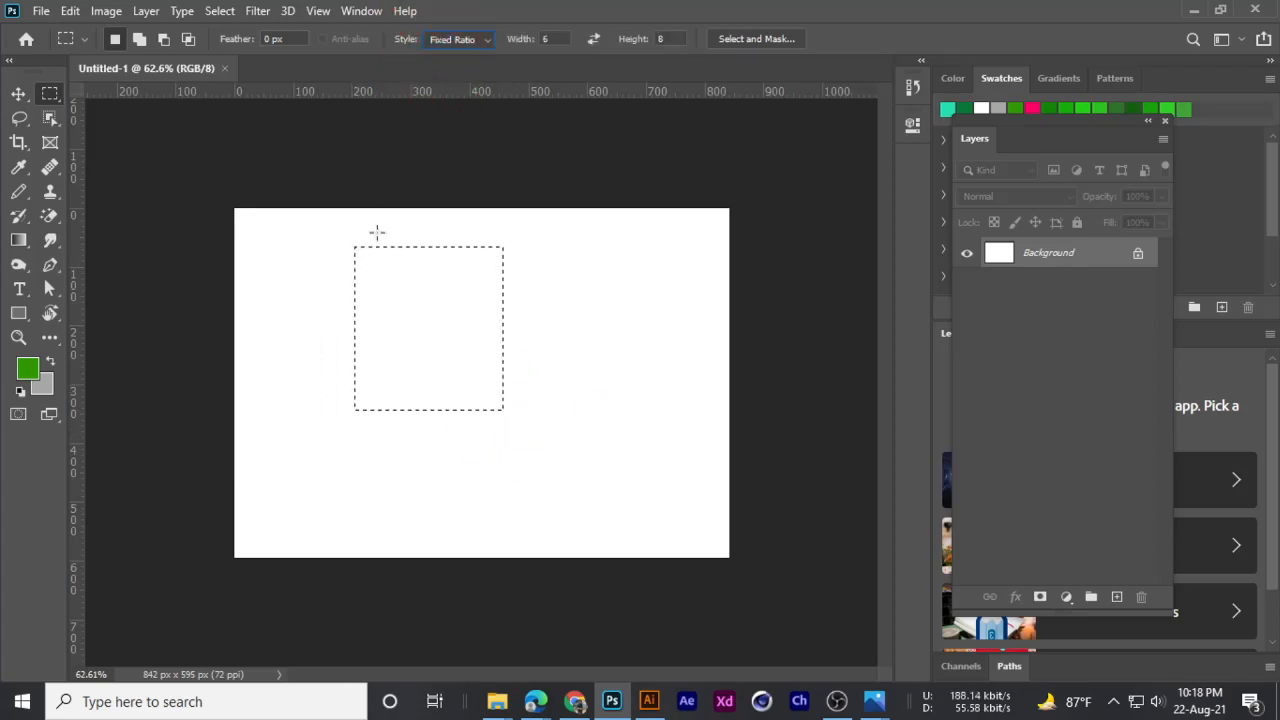
key("ctrl+d")
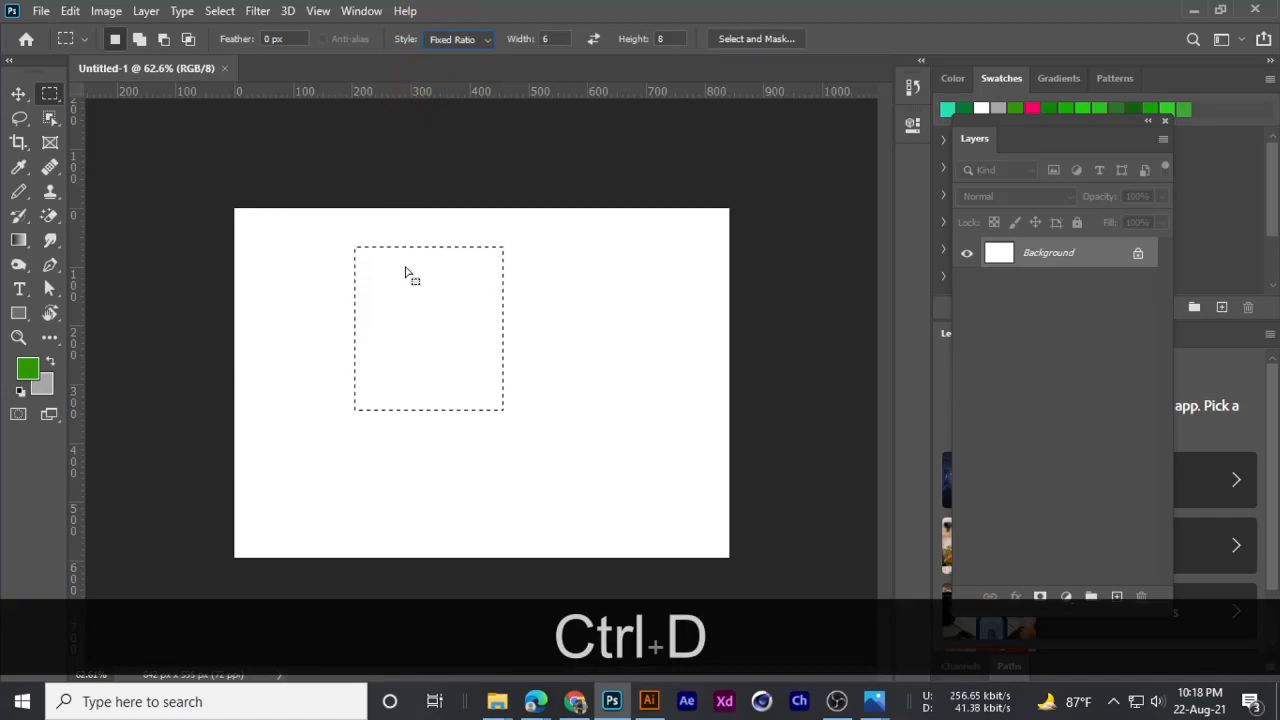
key("ctrl+d")
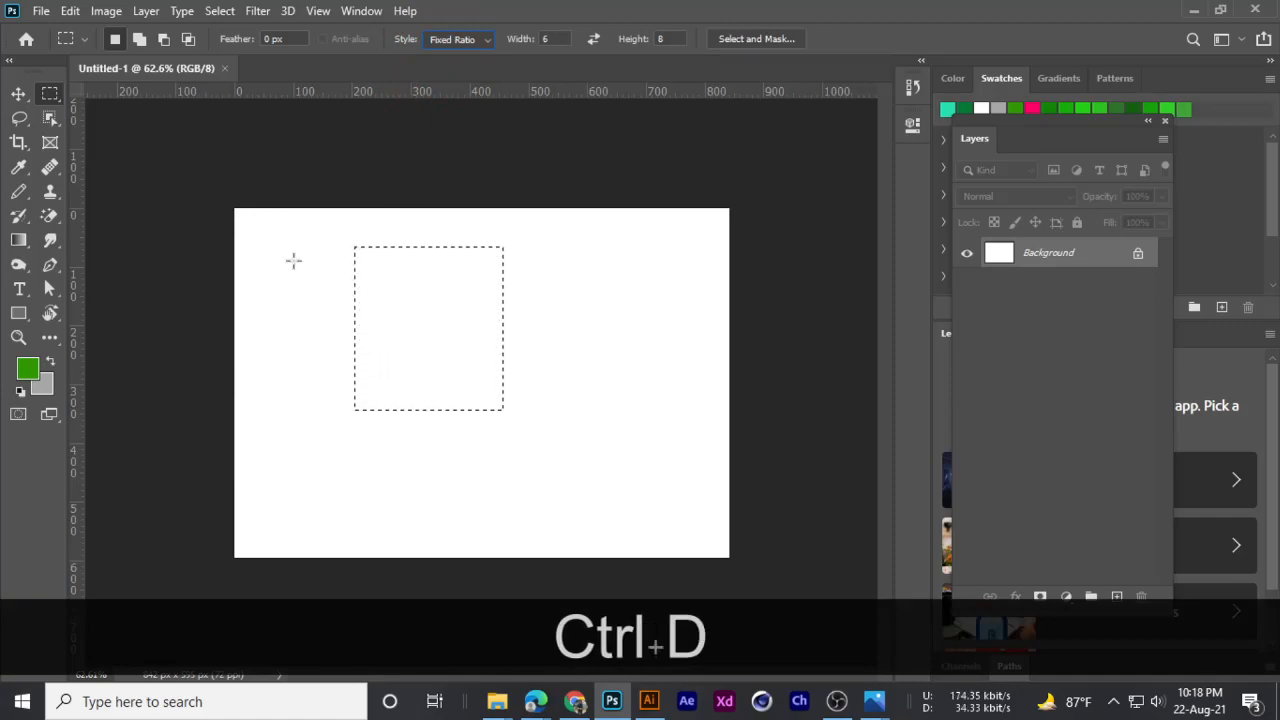
key("Return")
key("ctrl+d")
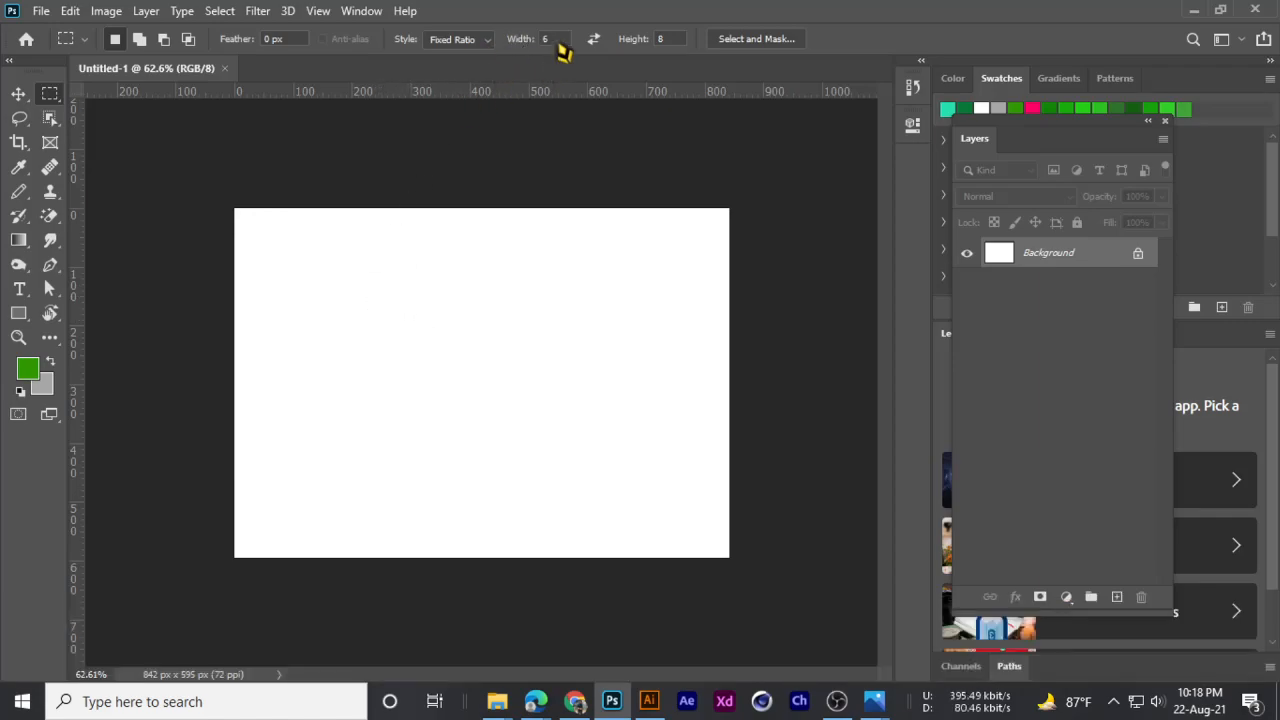
- Draw several rectangular selections constrained to a fixed ratio of width 6 to height 8
left_click(660, 39)
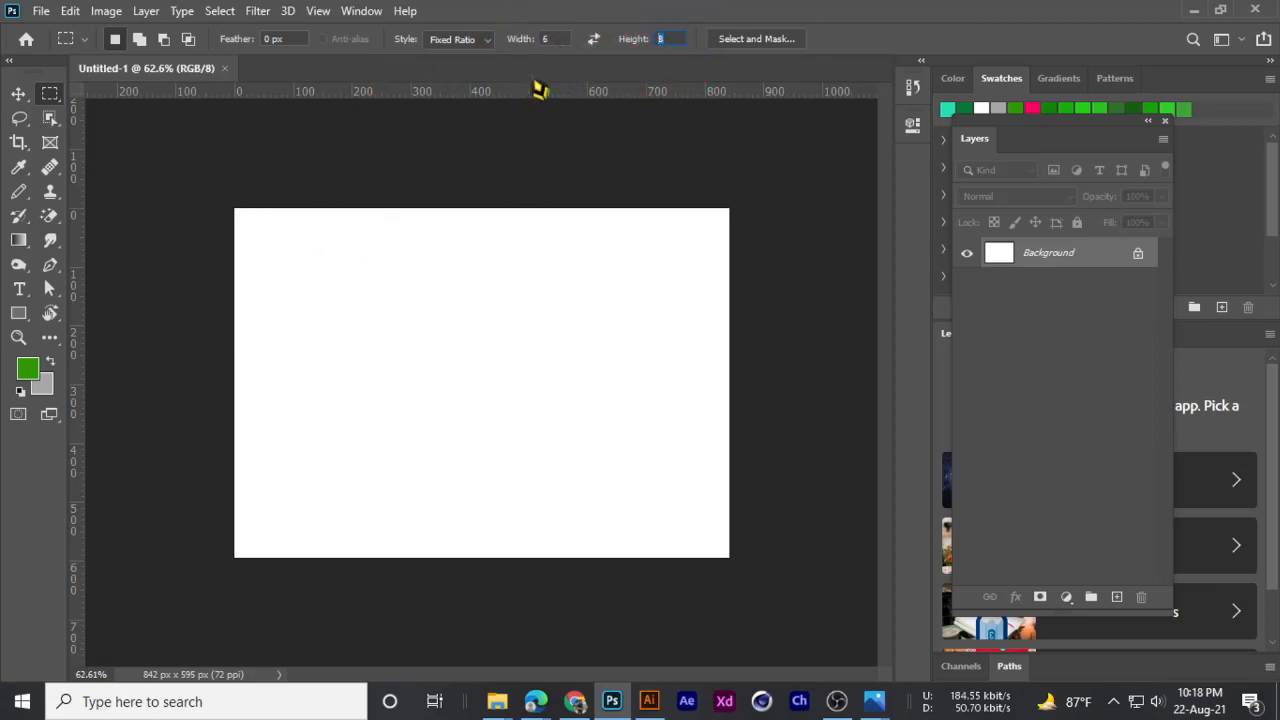
key("Return")
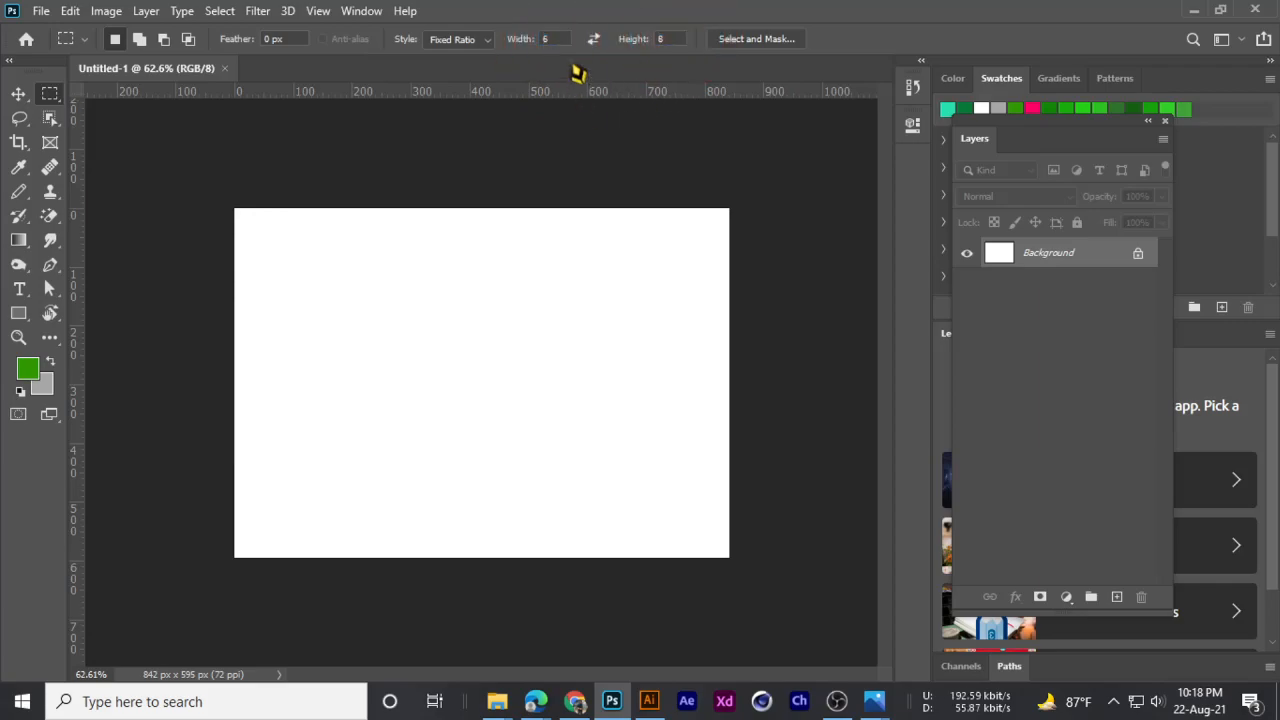
left_click(560, 44)
left_click(672, 39)
type("6")
left_click_drag(304, 260, 517, 491)
left_click_drag(489, 257, 640, 517)
left_click_drag(324, 245, 488, 477)
- Swap the fixed ratio to width 8 and height 6, draw several landscape selections, and deselect
left_click(594, 39)
left_click_drag(296, 257, 611, 474)
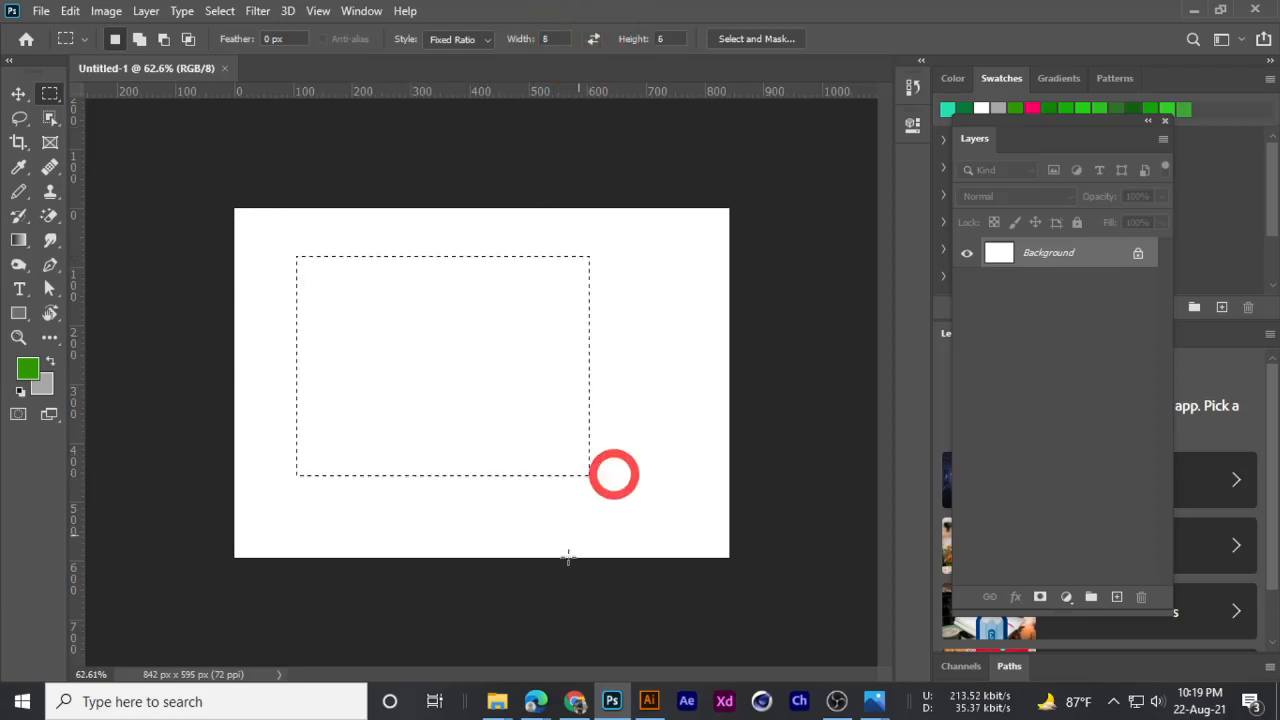
left_click_drag(282, 231, 643, 450)
left_click_drag(257, 286, 720, 446)
key("ctrl+d")
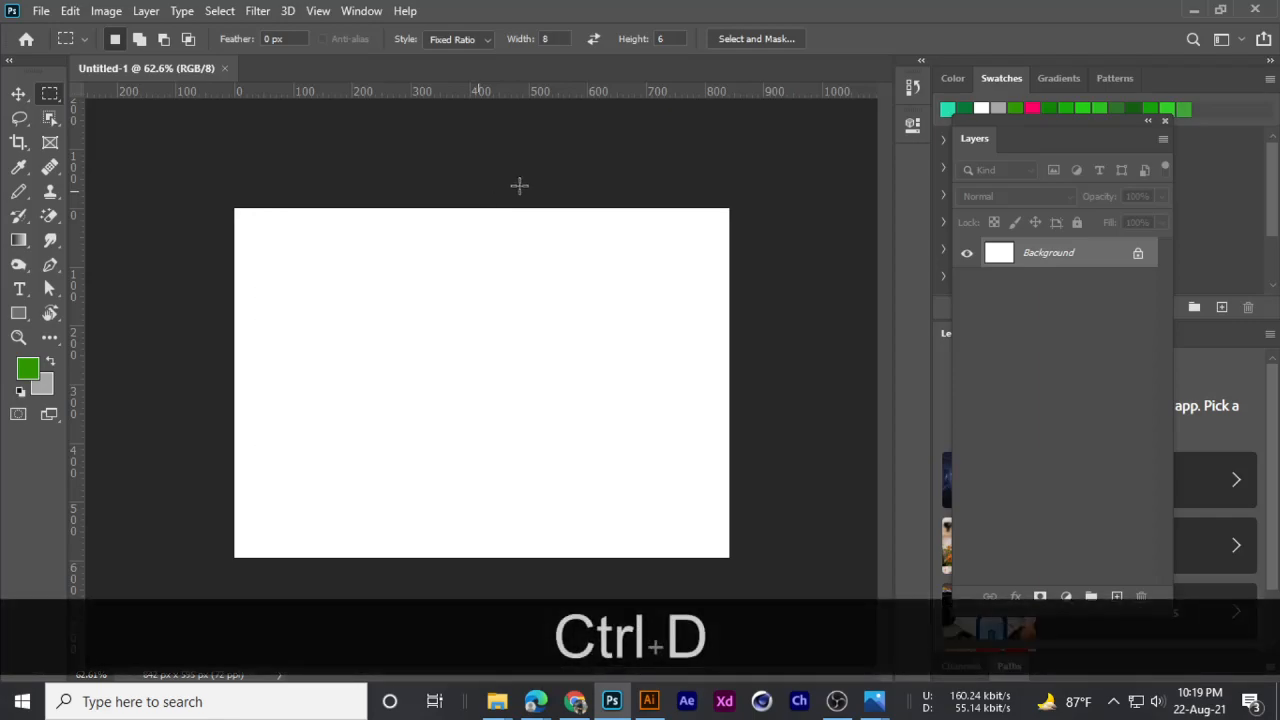
- Set the marquee style to Fixed Size with width 3 in and height 6 in, and swap the two values
left_click(468, 46)
left_click(466, 87)
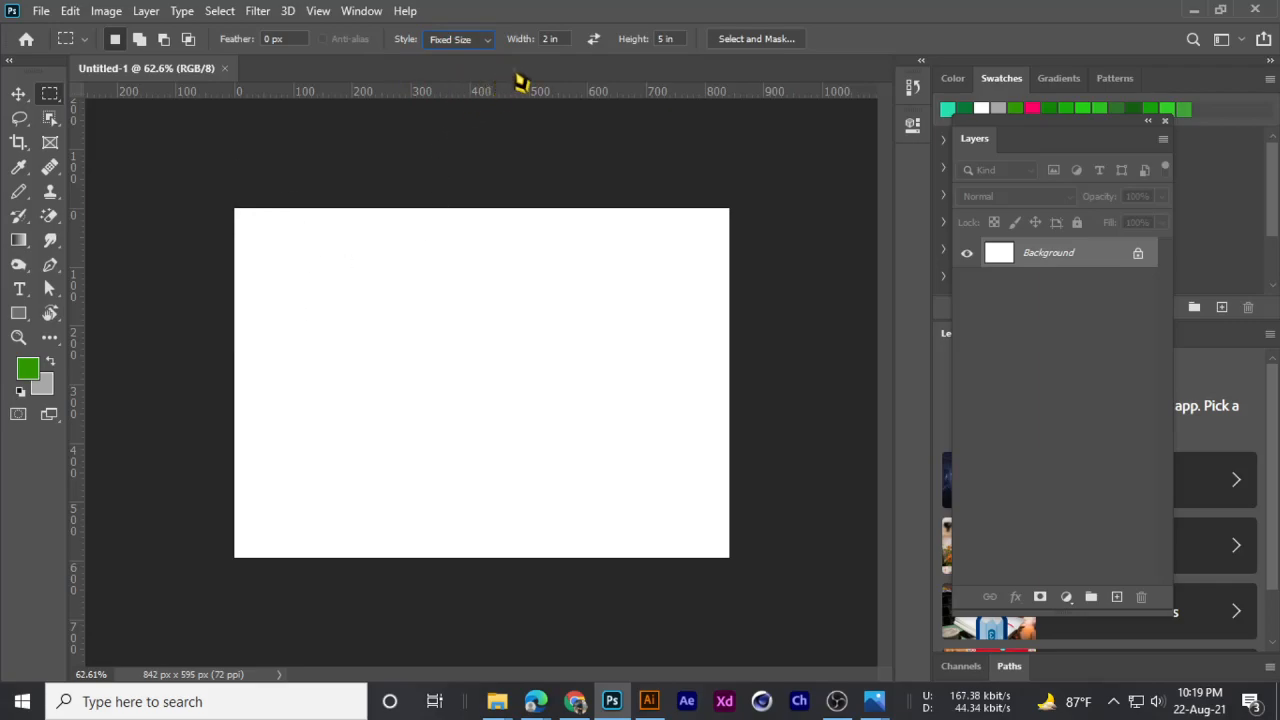
left_click_drag(551, 55, 541, 67)
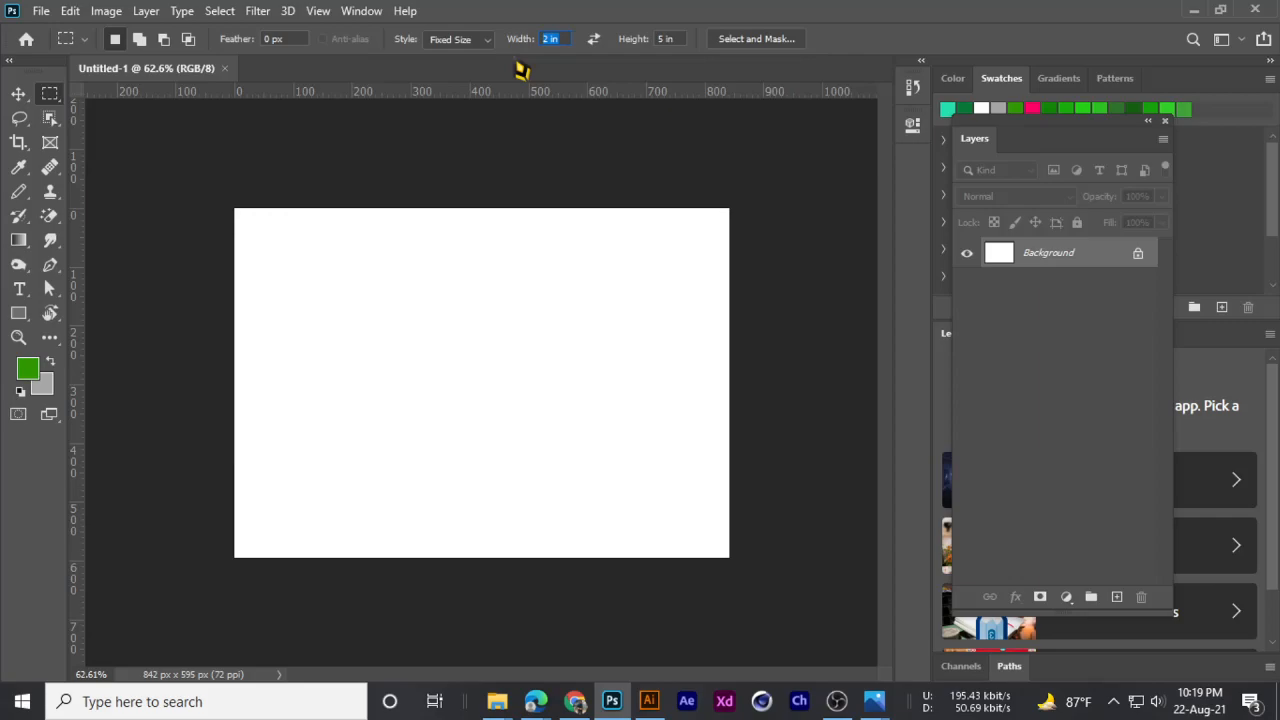
type("3 in")
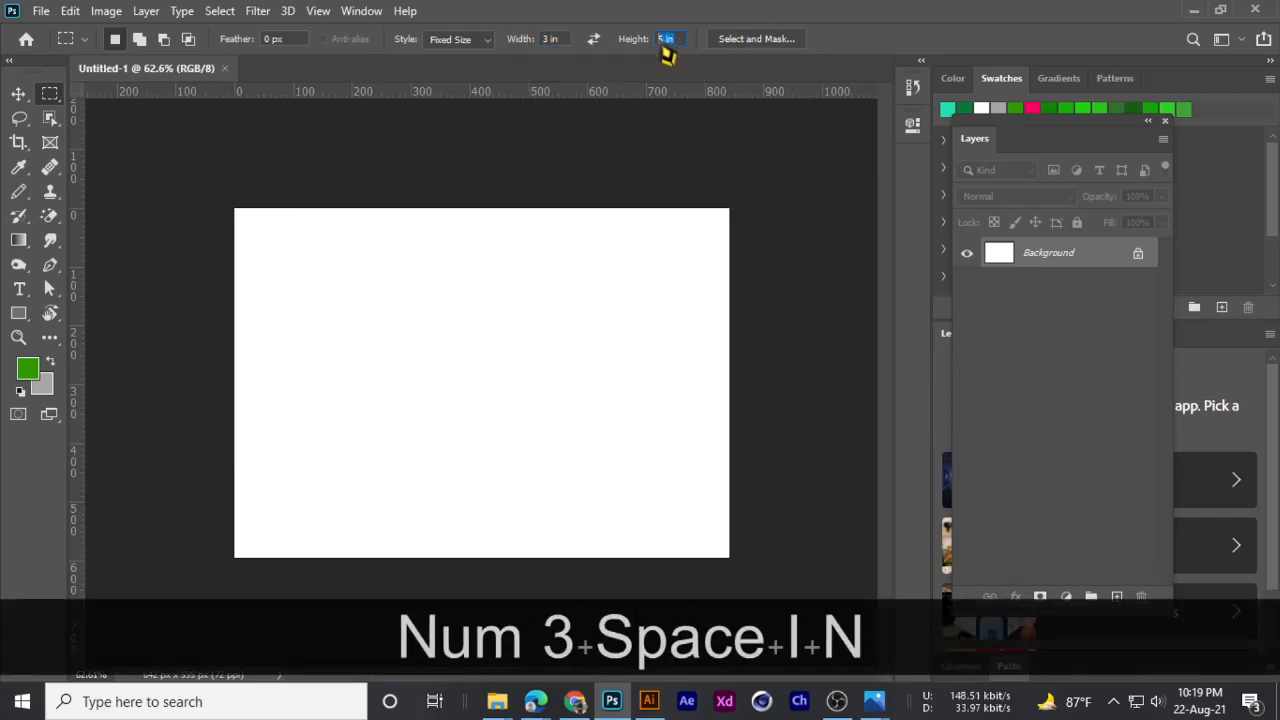
left_click_drag(666, 40, 634, 191)
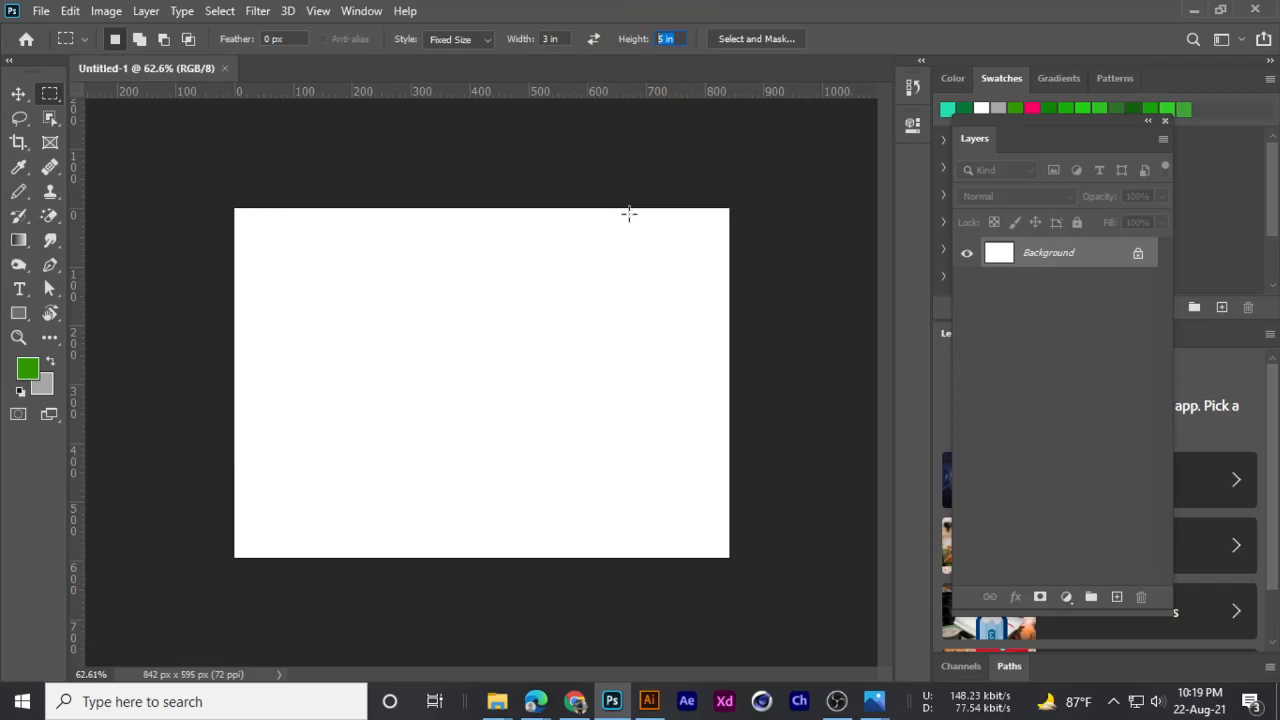
type("6")
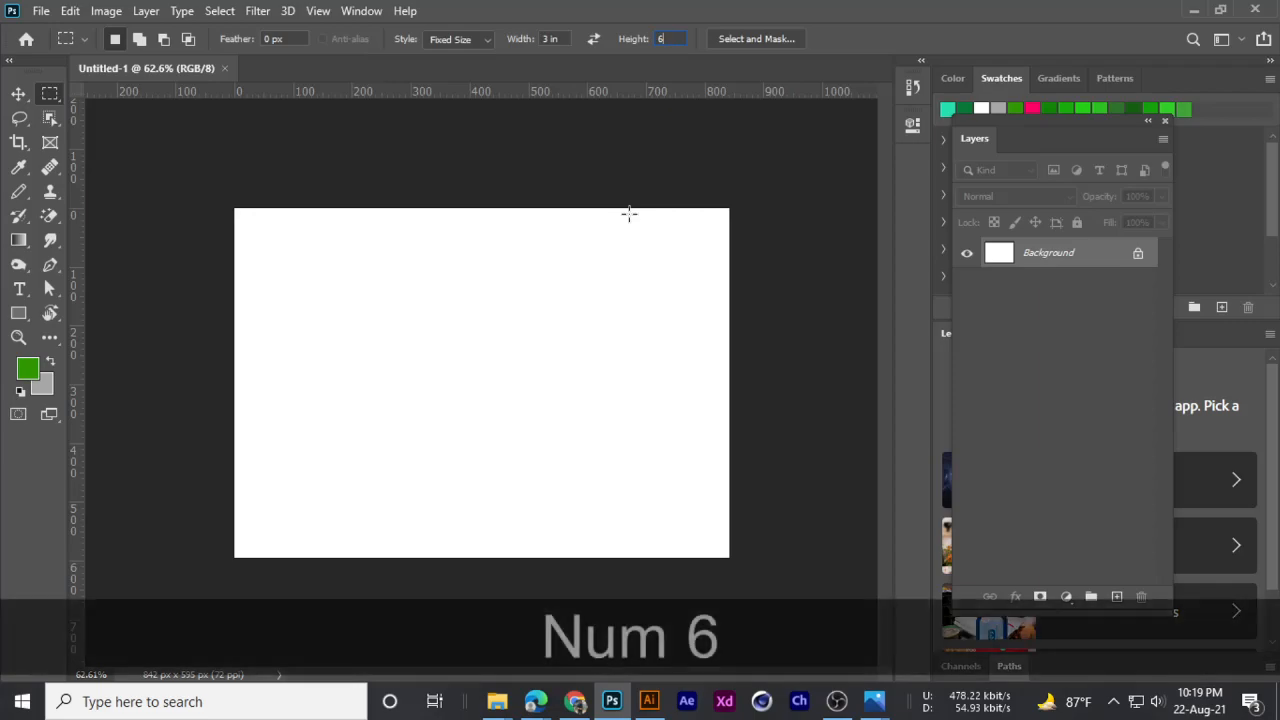
left_click(593, 38)
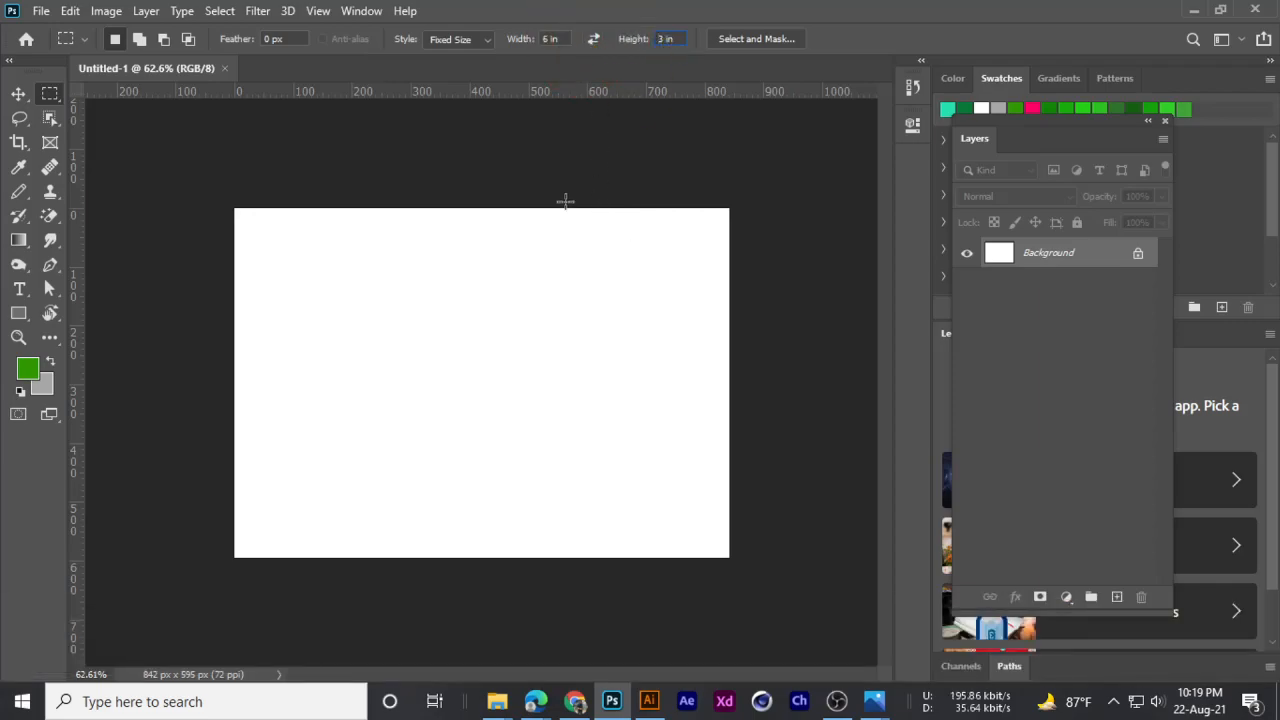
- Place the 6 in by 3 in fixed-size selection at various spots on the canvas, ending just below the centre
left_click(405, 347)
left_click(354, 289)
left_click(289, 349)
left_click(425, 350)
left_click(333, 293)
left_click(326, 322)
left_click_drag(437, 263, 351, 306)
left_click(352, 277)
left_click(394, 377)
left_click(305, 329)
left_click(365, 337)
- Fill the selection with the green foreground colour on a new layer and, once deselected, move the rectangle slightly up and right
left_click(1117, 596)
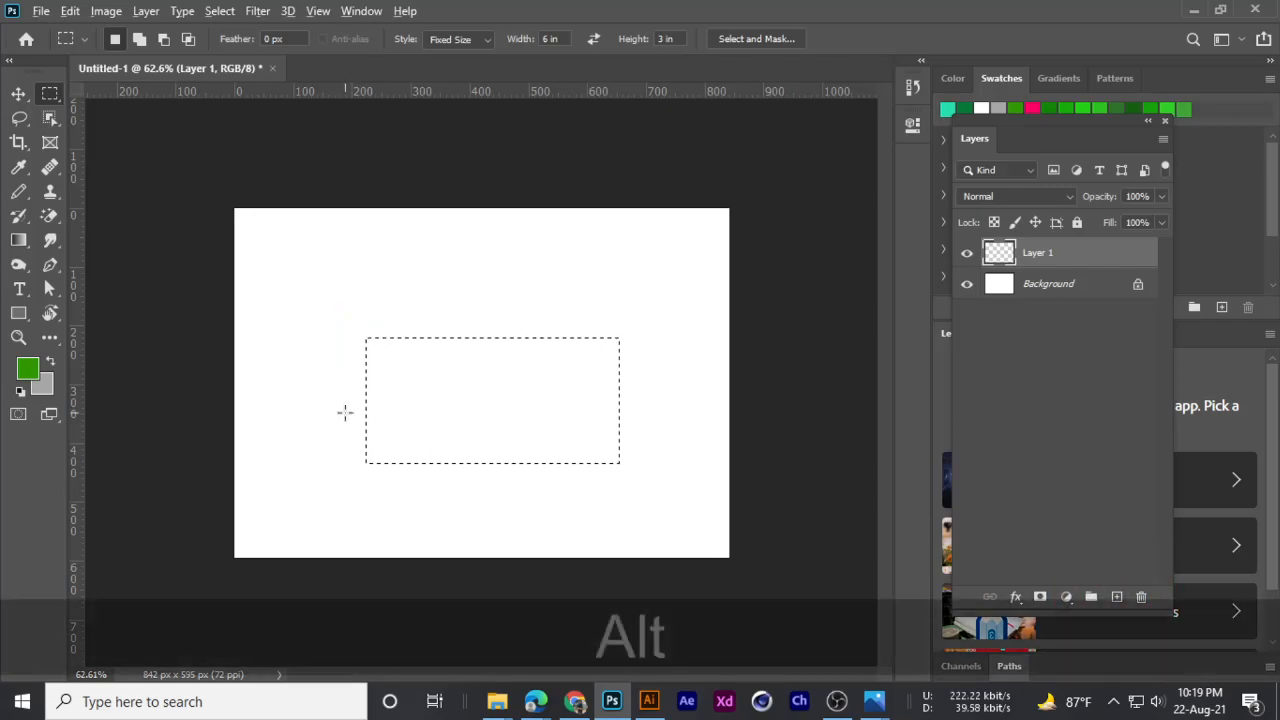
key("alt+BackSpace")
key("ctrl+d")
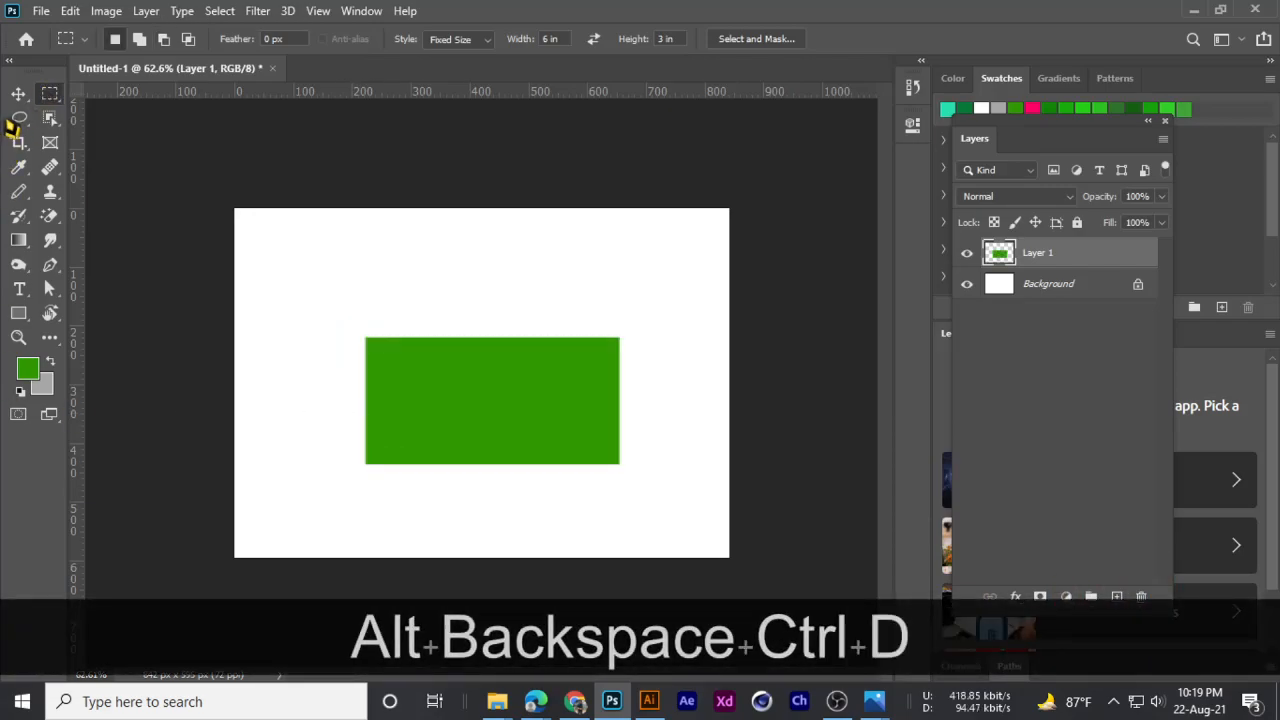
left_click(18, 93)
left_click_drag(411, 378, 447, 347)
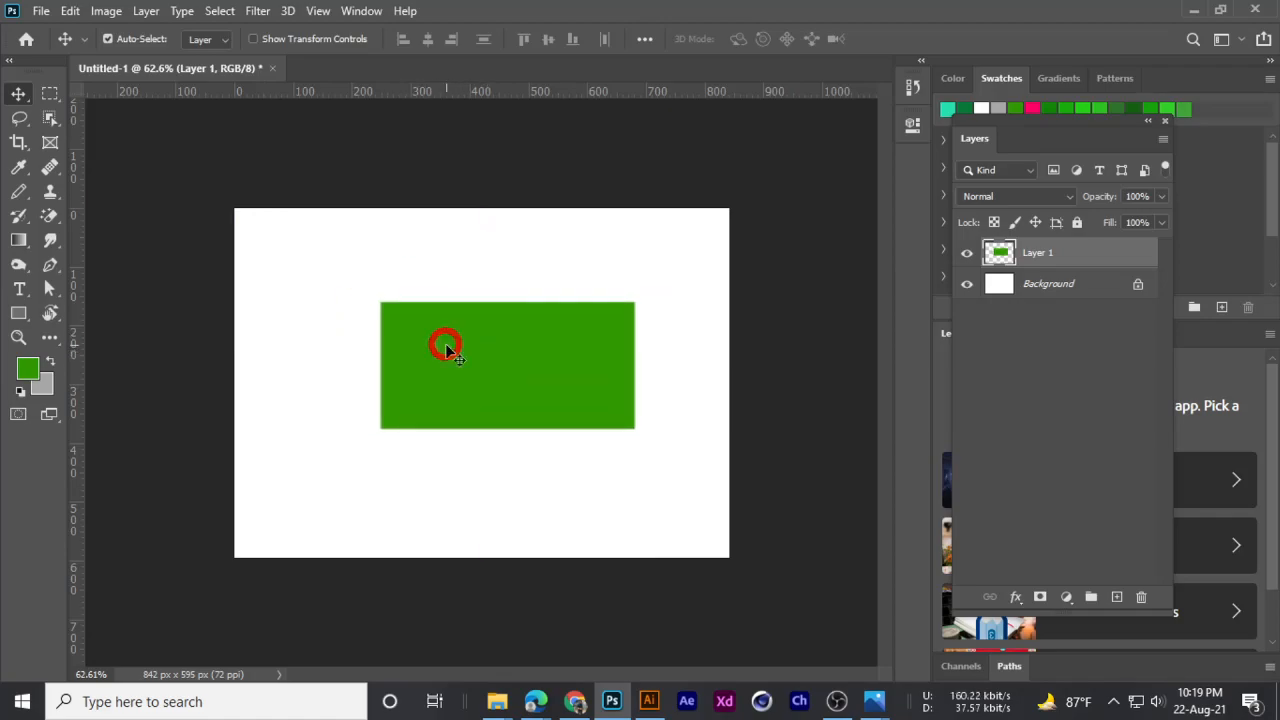
left_click_drag(50, 93, 92, 108)
left_click(92, 100)
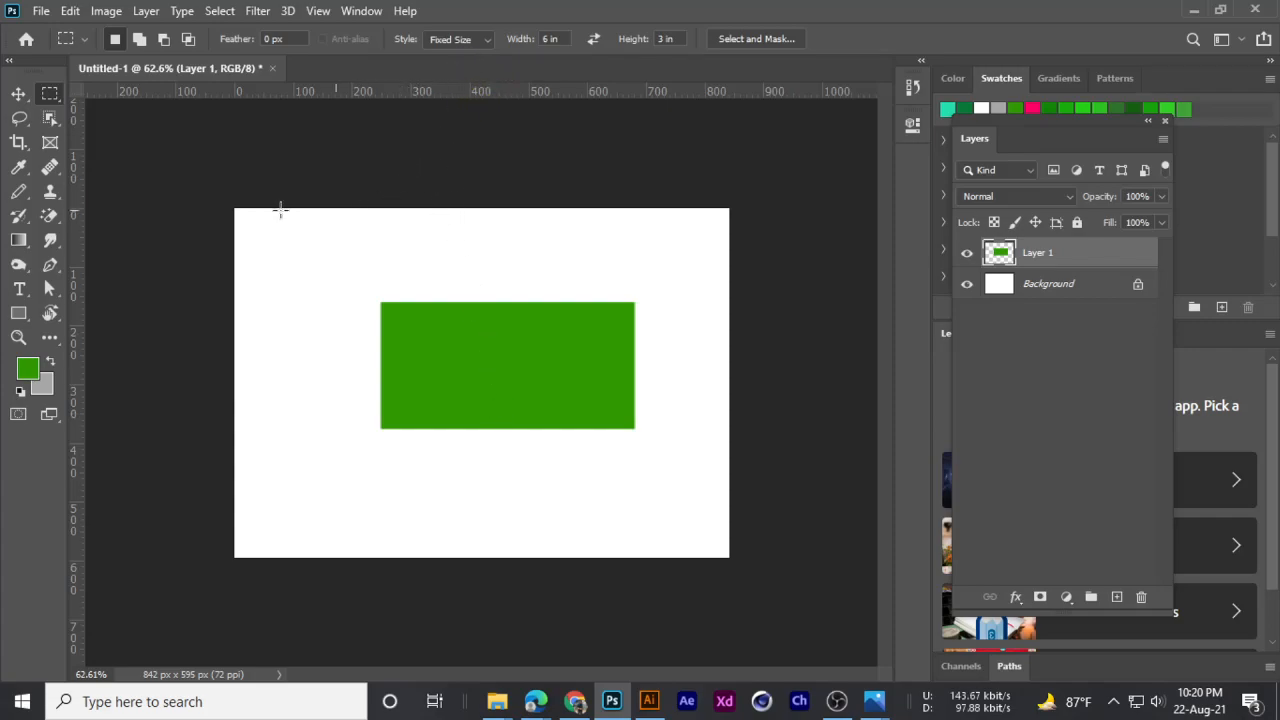
left_click(18, 94)
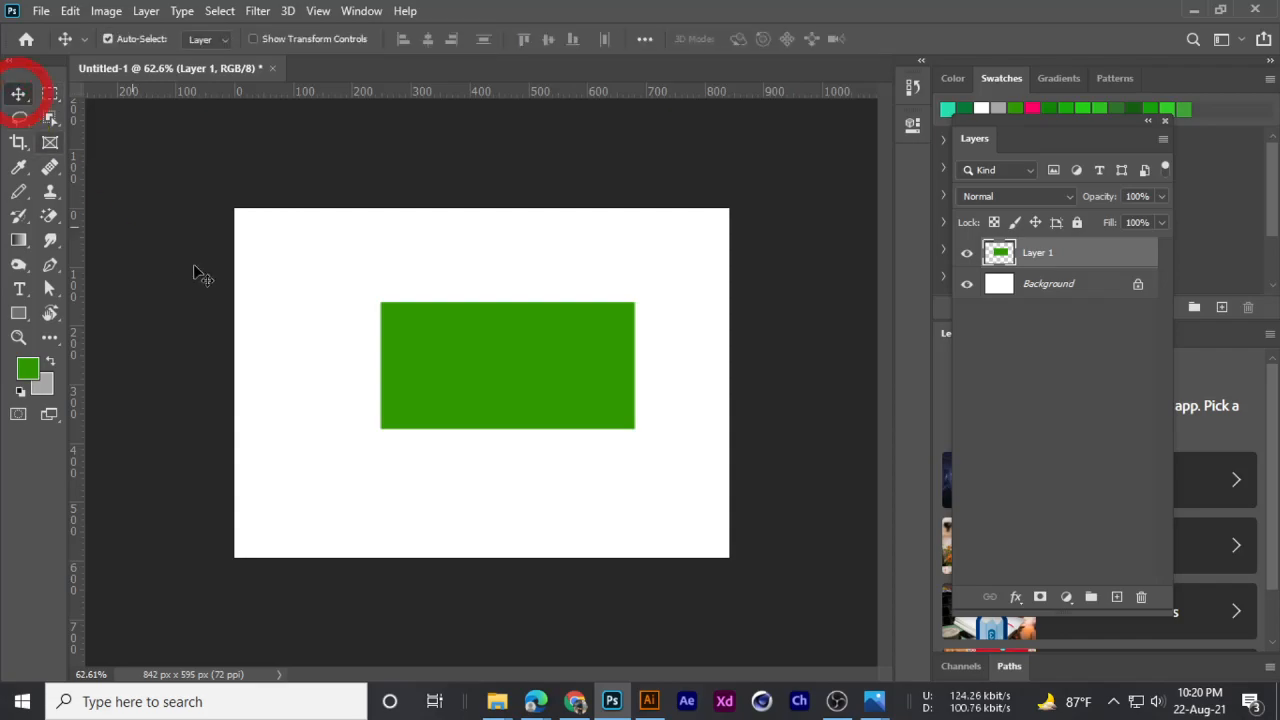
- Delete the green rectangle's layer and return the Rectangular Marquee tool to the Normal style
left_click_drag(495, 390, 461, 361)
key("Delete")
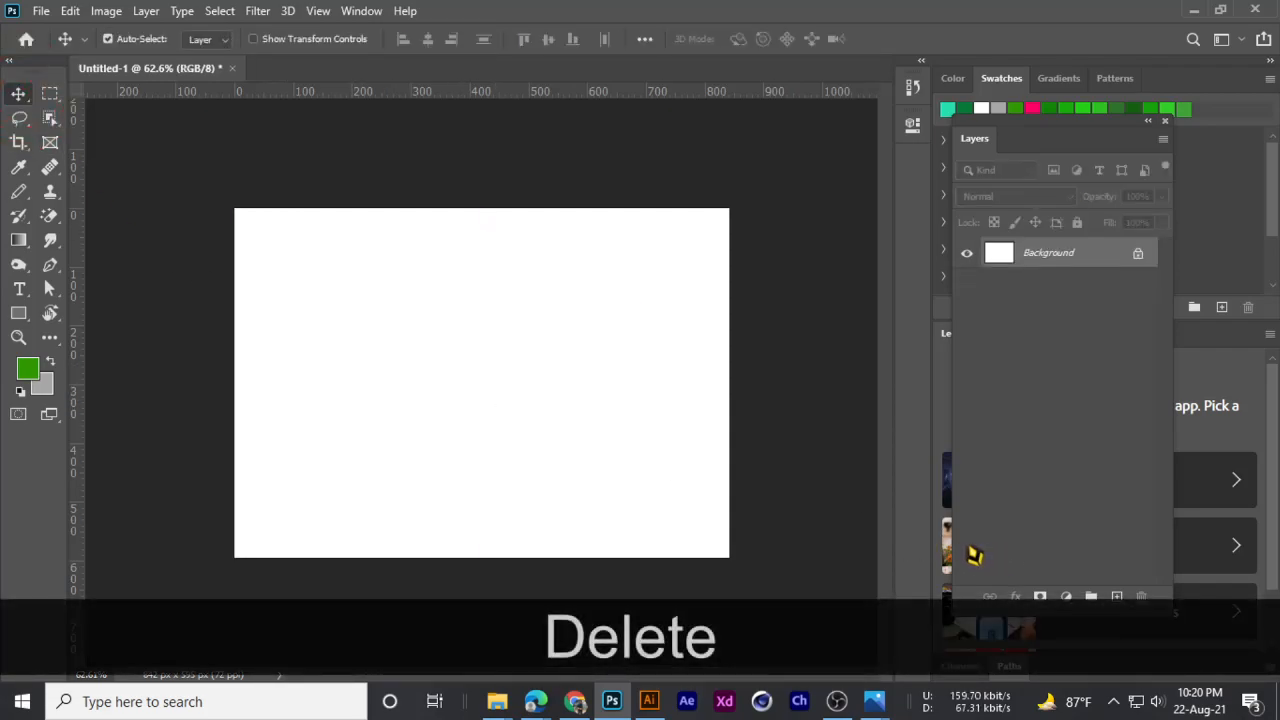
left_click(50, 93)
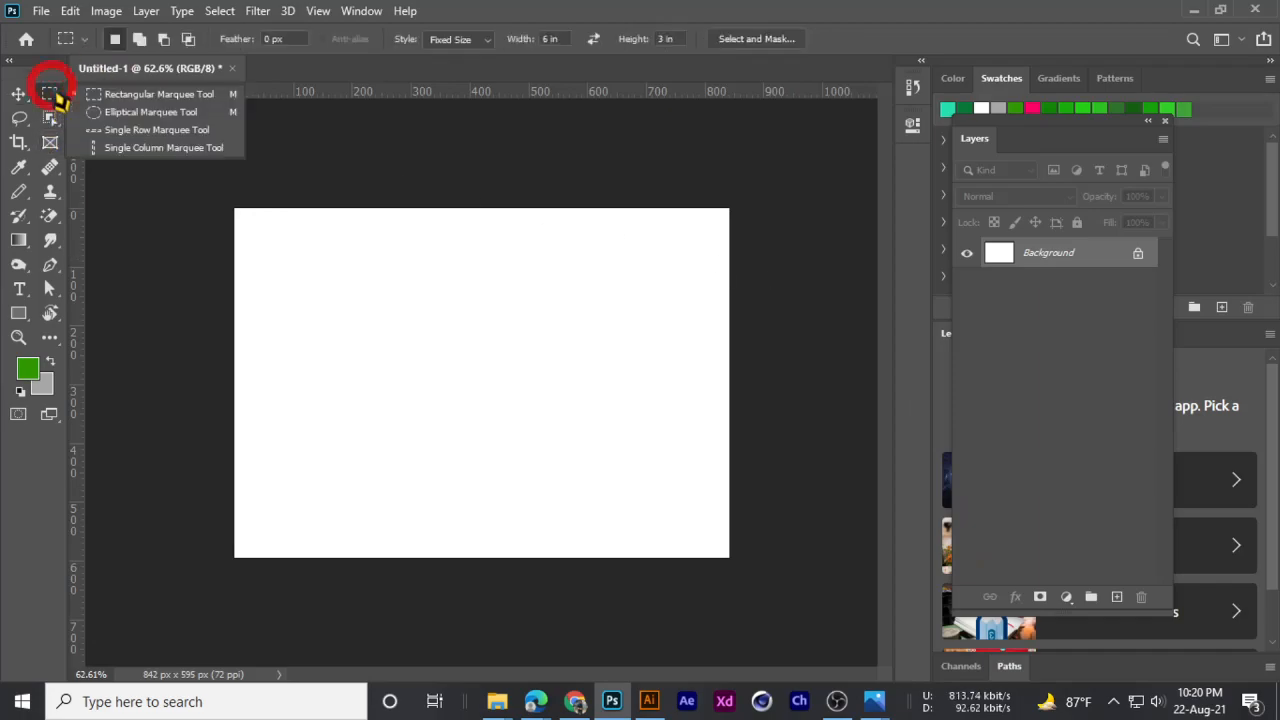
left_click(106, 95)
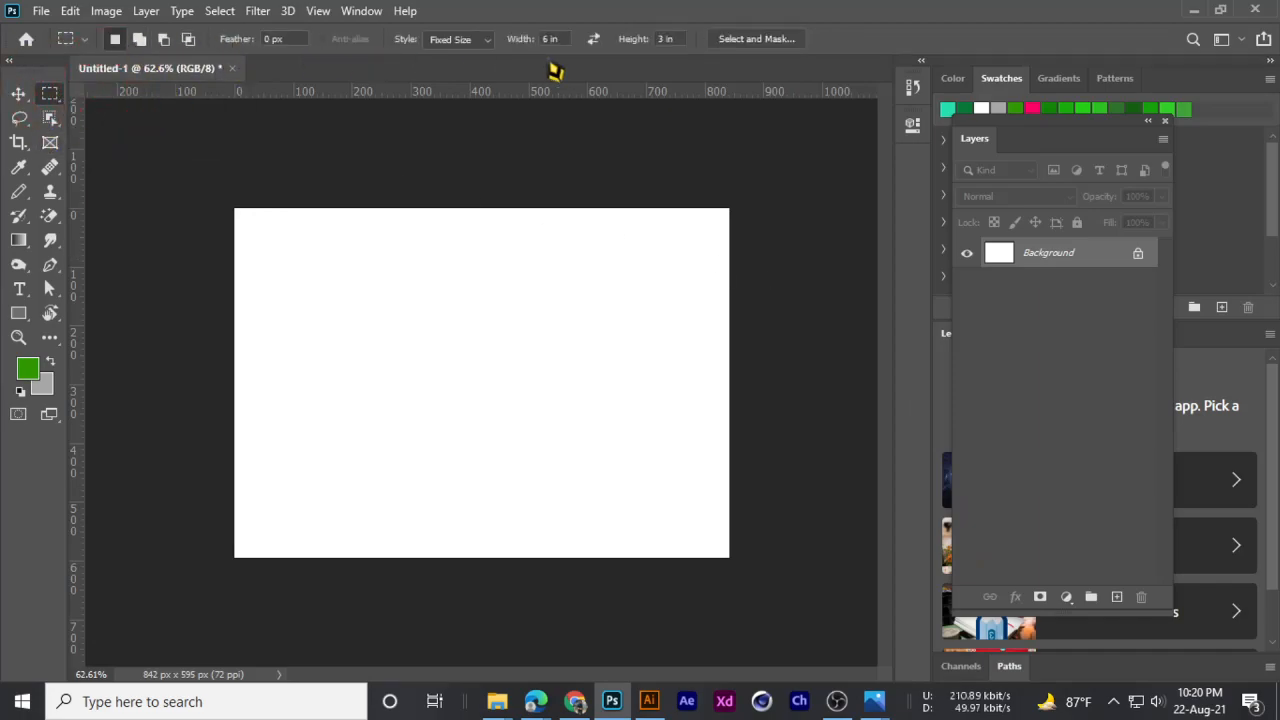
left_click(457, 39)
left_click(459, 56)
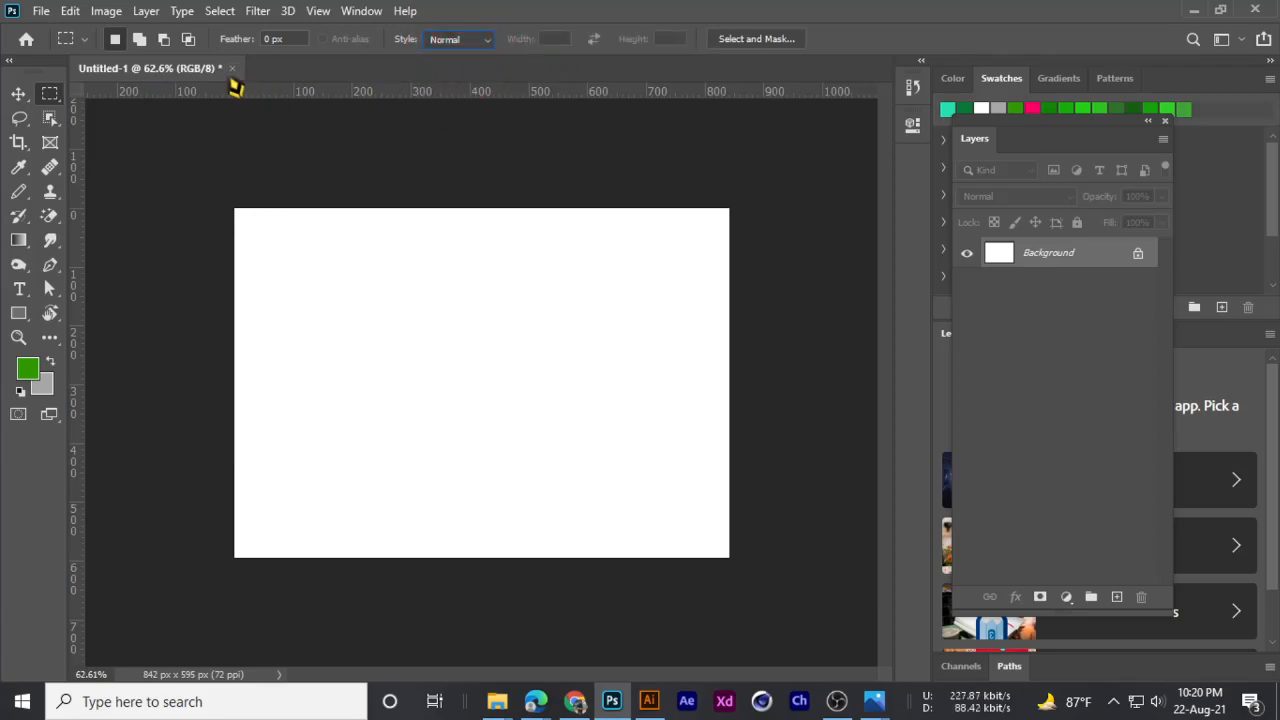
left_click(455, 41)
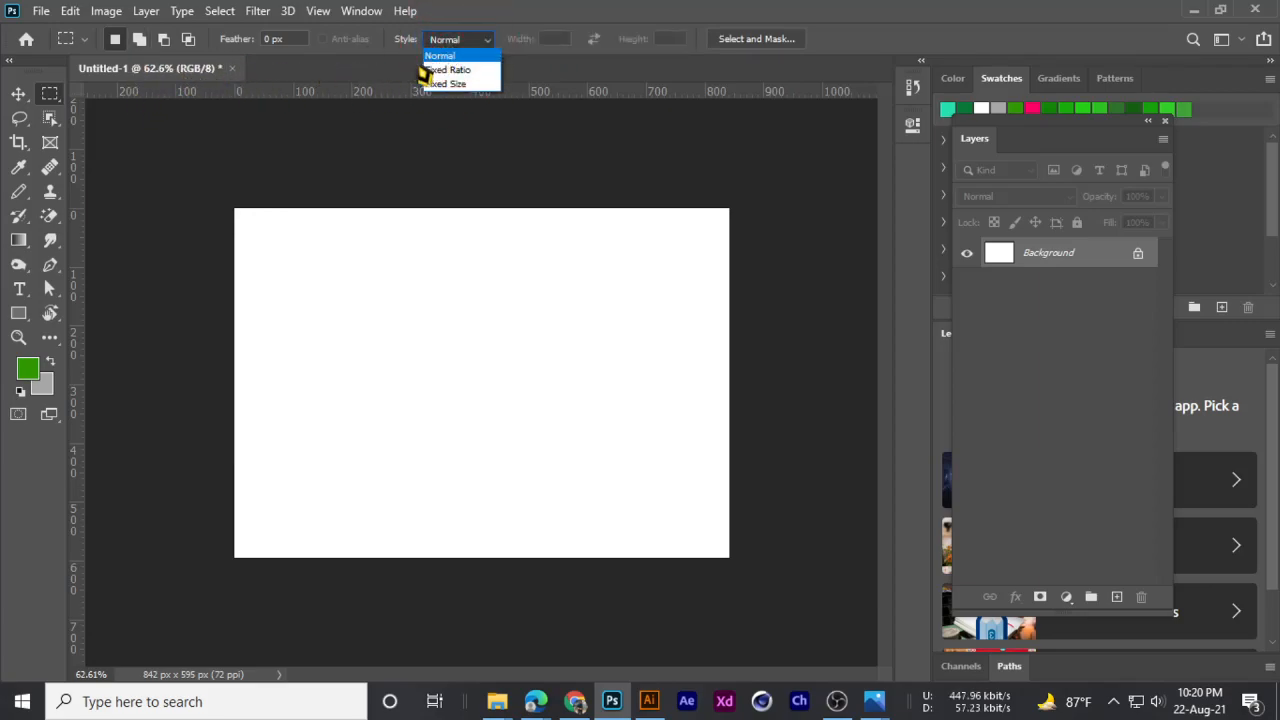
left_click(174, 63)
right_click(50, 95)
left_click(110, 91)
- Draw several rectangular selections of varying proportions across the canvas with the Normal style, and deselect
left_click(458, 38)
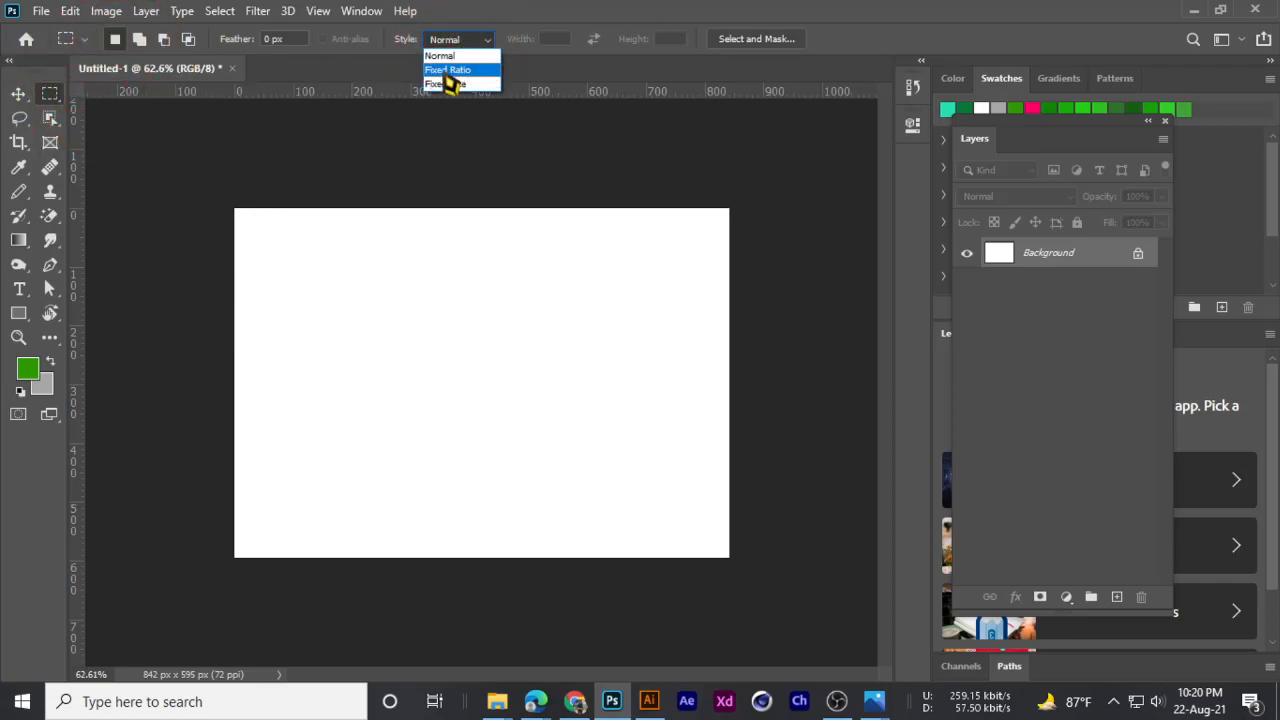
left_click(440, 50)
left_click_drag(409, 251, 560, 391)
left_click_drag(296, 313, 651, 357)
left_click_drag(364, 253, 596, 491)
left_click_drag(646, 286, 306, 413)
left_click_drag(318, 262, 603, 366)
left_click_drag(275, 253, 558, 473)
left_click_drag(356, 221, 553, 426)
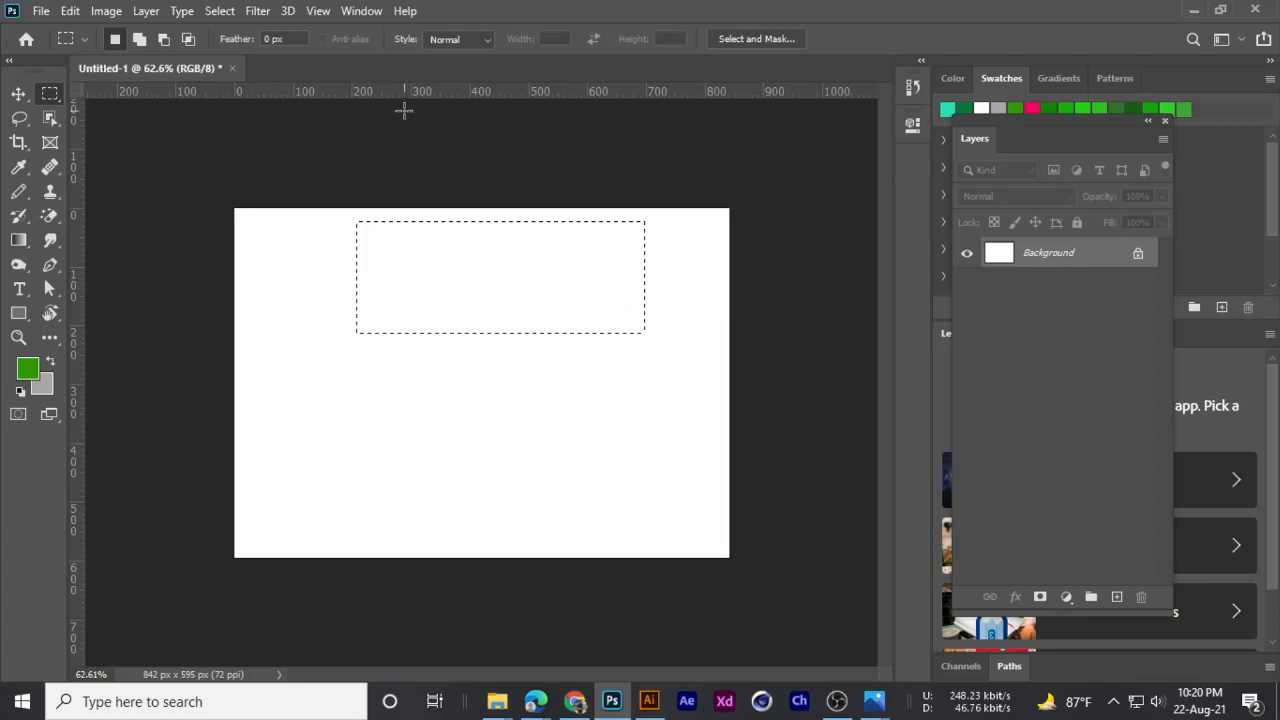
key("ctrl+d")
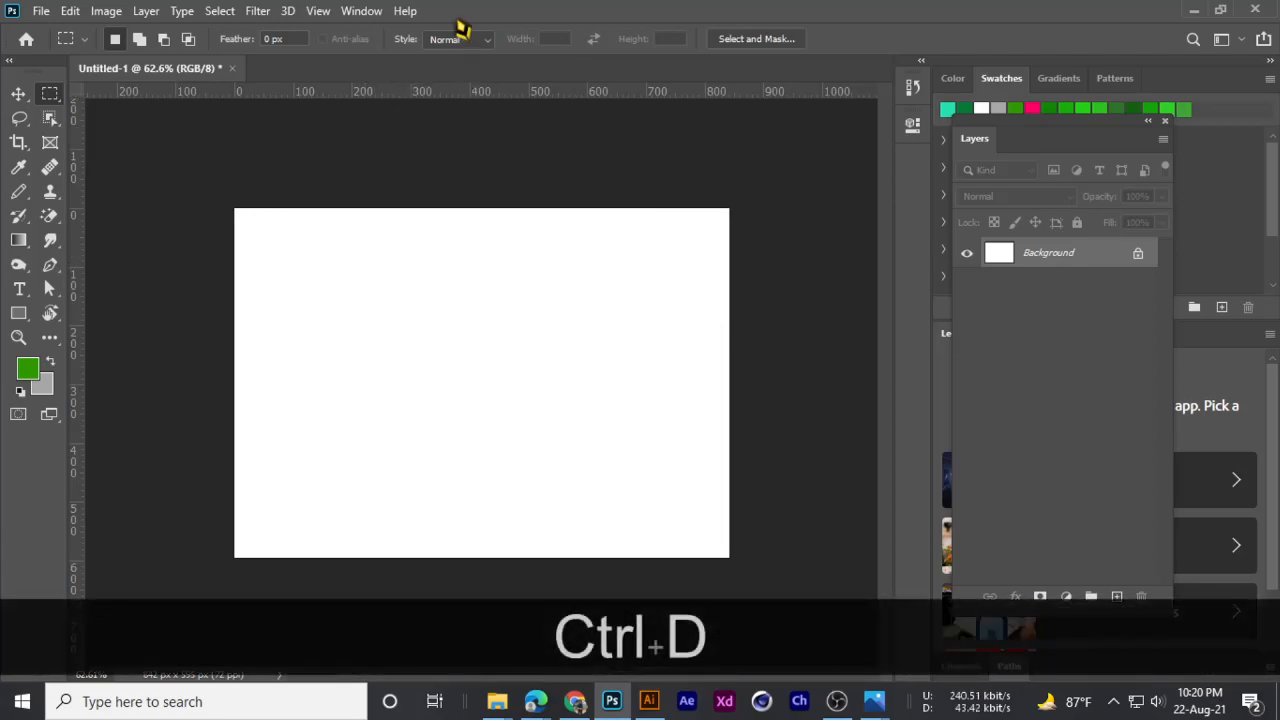
- Set the marquee style to Fixed Ratio with width 8 and height 6
left_click(458, 39)
left_click(450, 66)
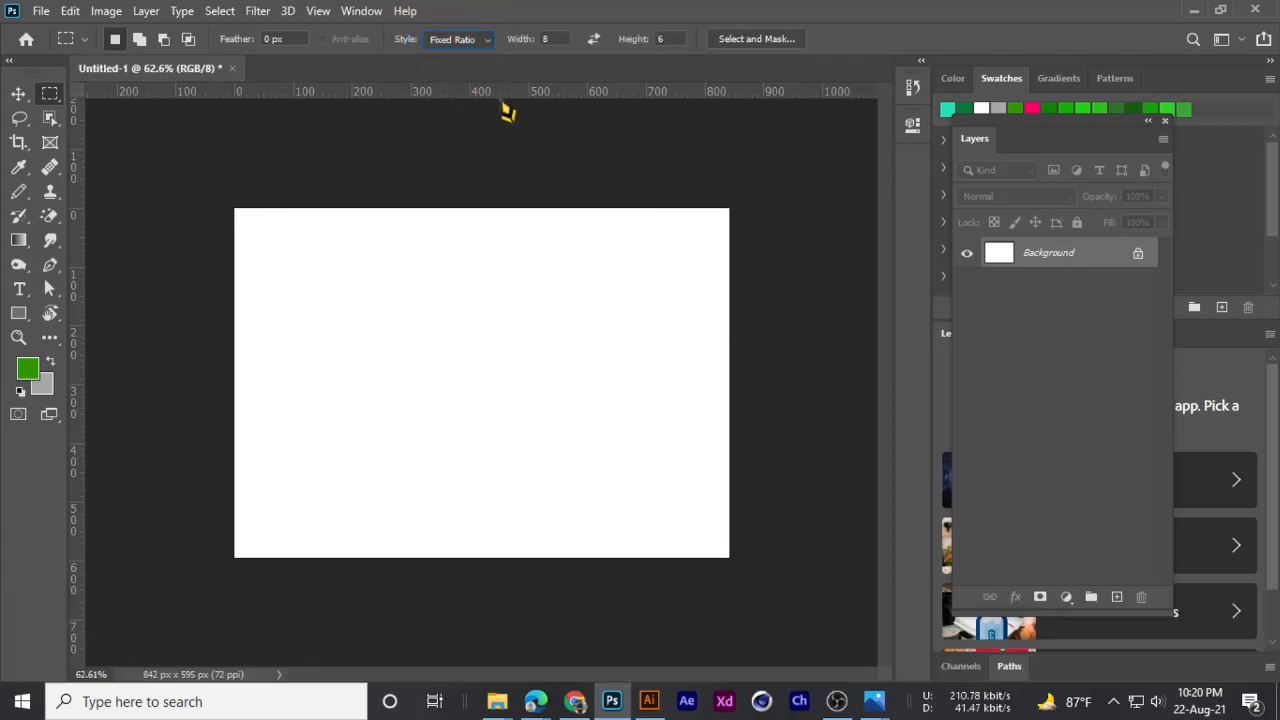
left_click(546, 44)
key("Return")
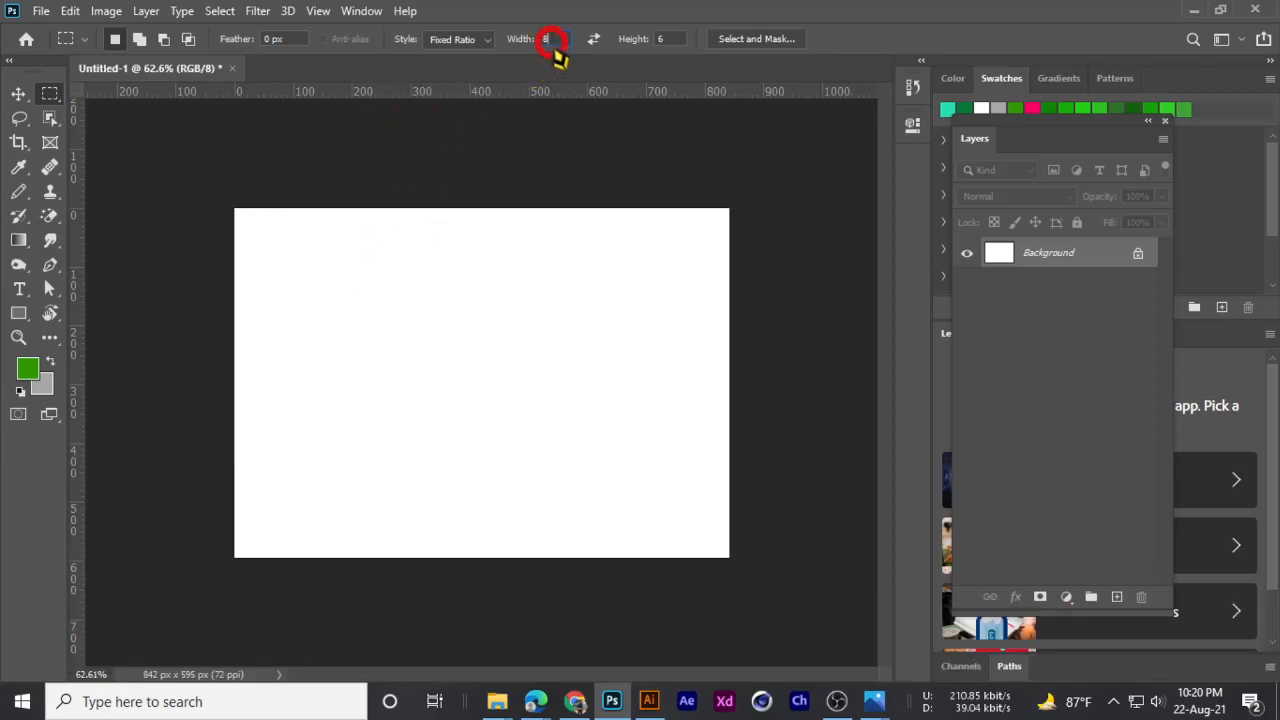
- Draw several 8:6 ratio selections of different sizes on the canvas, dismiss the save dialog, and deselect
left_click_drag(277, 281, 606, 447)
left_click_drag(560, 337, 688, 516)
left_click_drag(326, 257, 577, 466)
left_click_drag(443, 254, 594, 397)
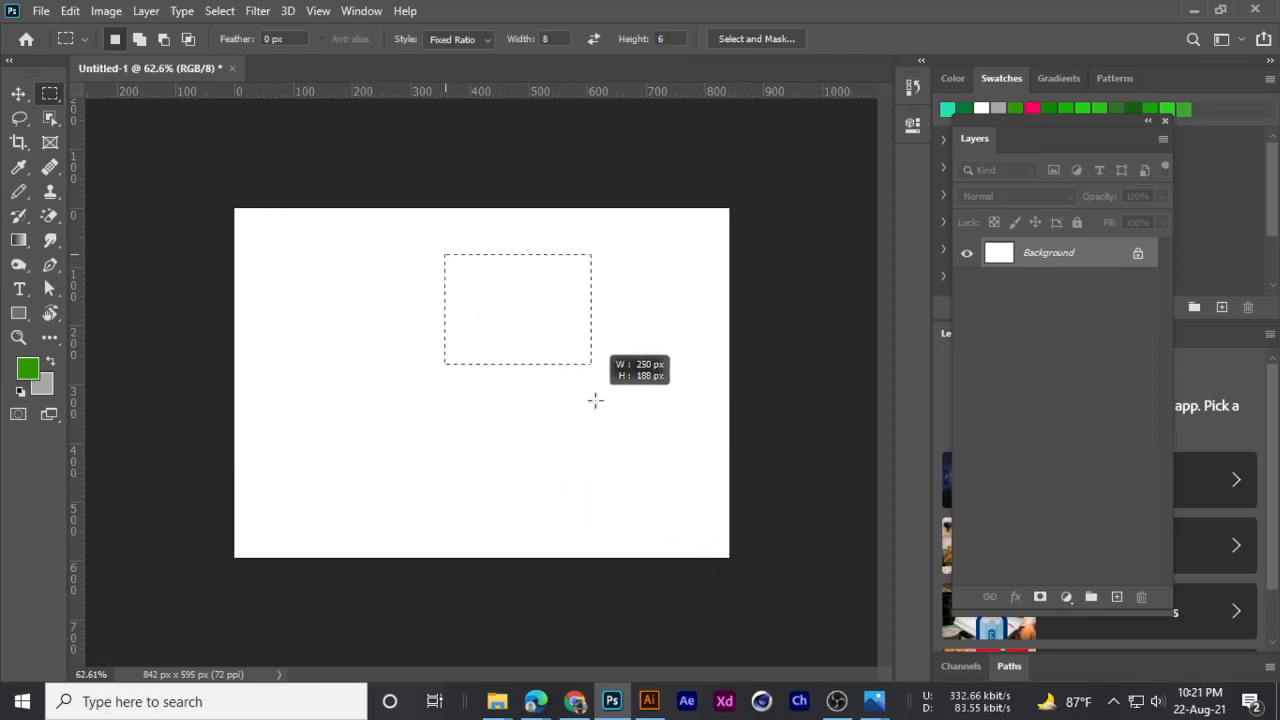
left_click_drag(294, 271, 605, 452)
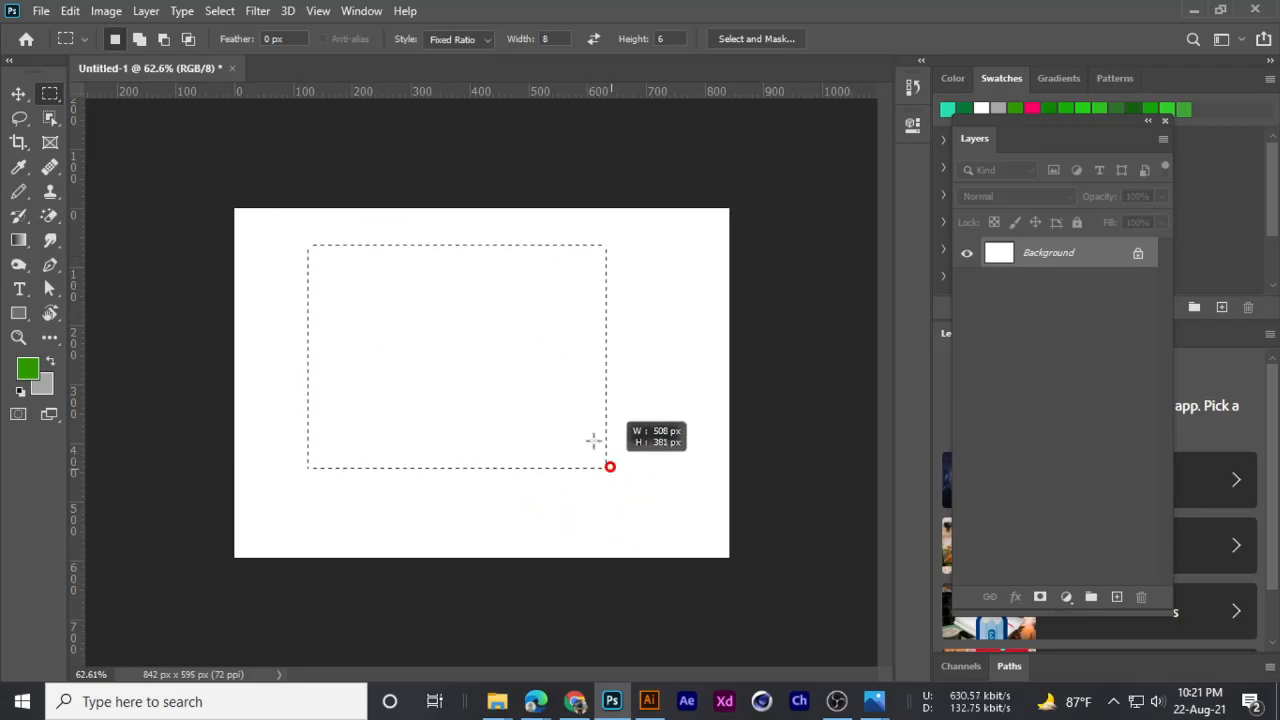
left_click(501, 444)
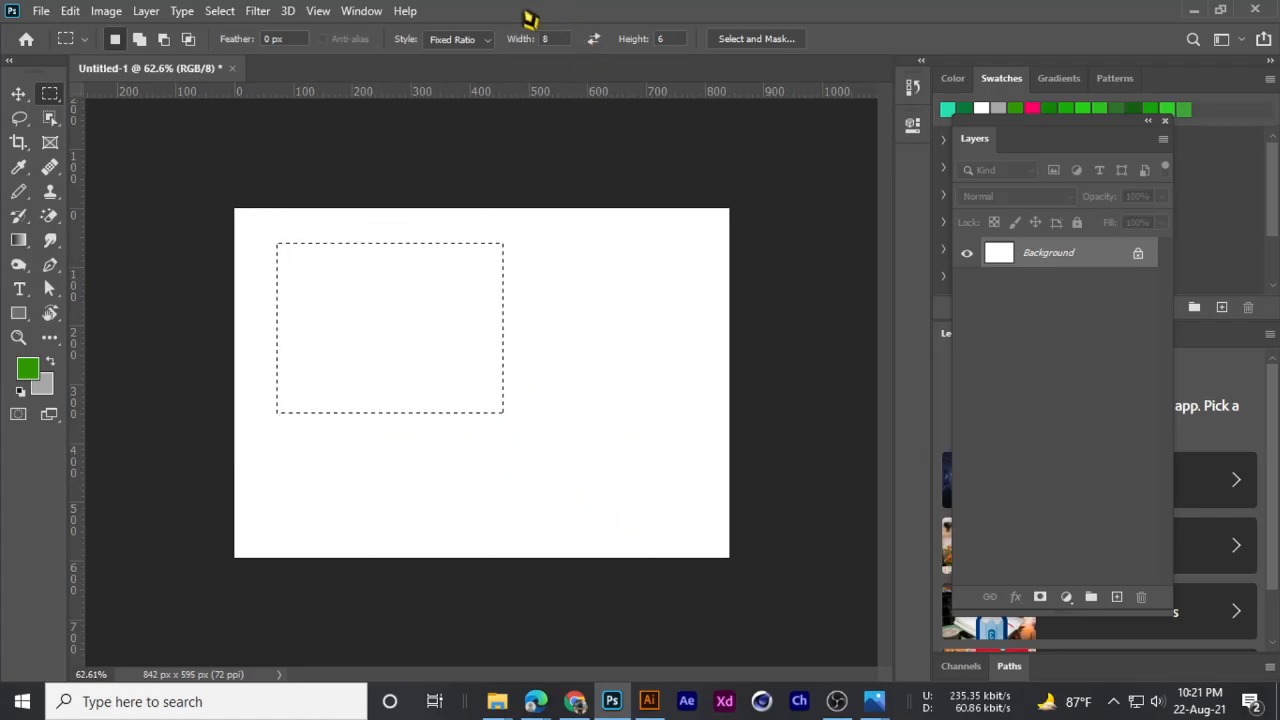
key("ctrl")
key("ctrl+s")
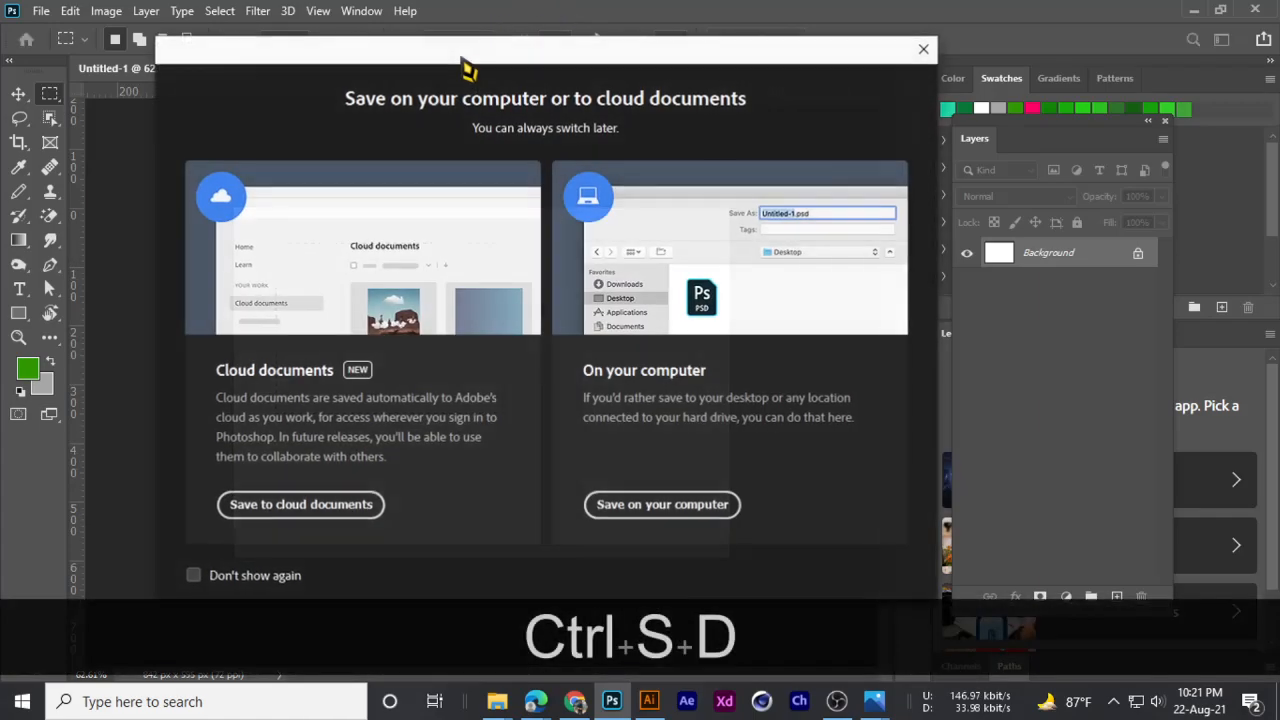
left_click(925, 48)
key("ctrl+d")
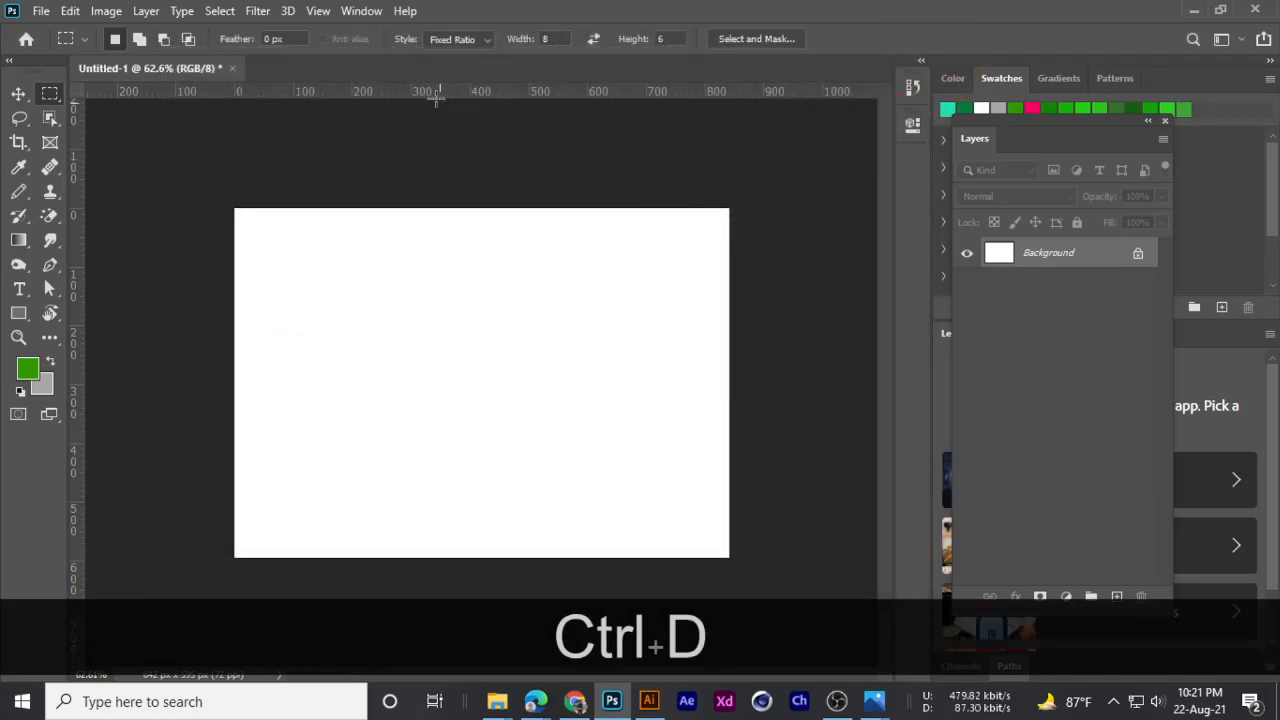
- Switch the rectangular marquee style to Fixed Size with width 6 in and height 3 in
left_click(452, 40)
left_click(454, 84)
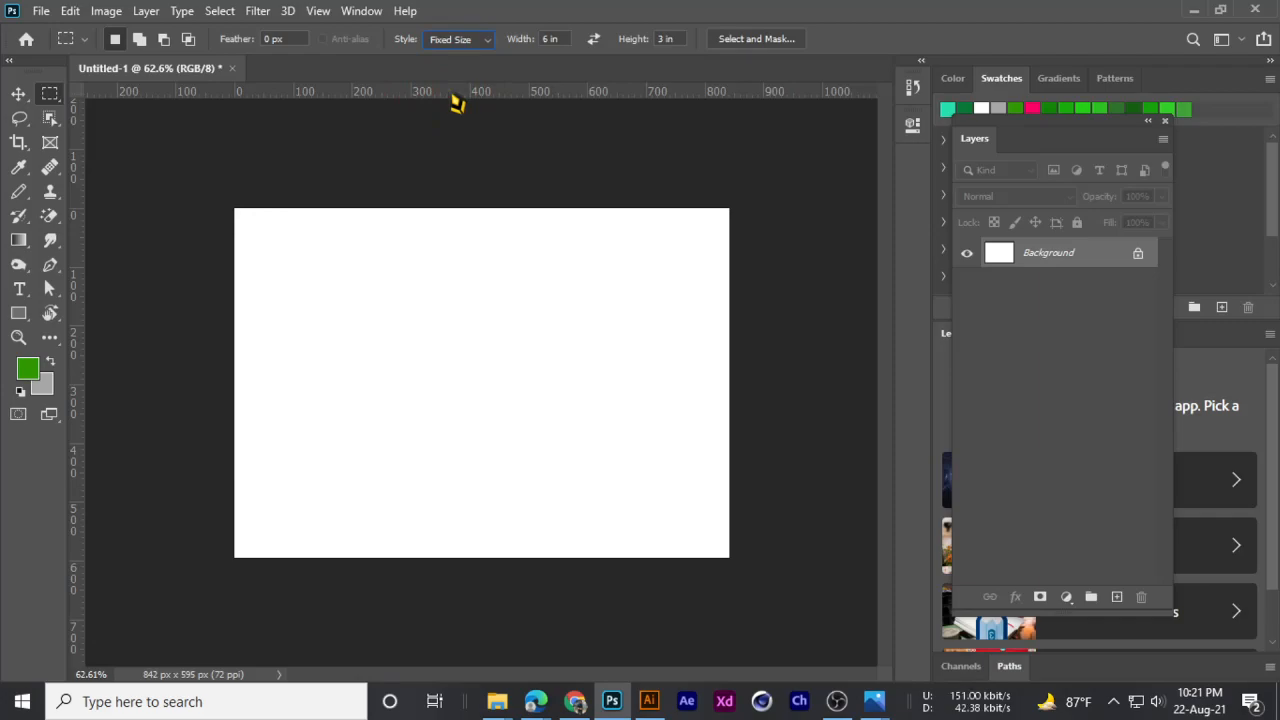
left_click(545, 40)
type("5")
left_click(667, 40)
- Place the 6 in by 3 in selection at various spots on the canvas, ending in the upper-right area
left_click(330, 268)
mouse_move(330, 268)
left_mouse_down()
mouse_move(491, 457)
mouse_move(312, 268)
left_mouse_up()
left_click(348, 230)
left_click(318, 378)
left_click(345, 273)
left_click(365, 449)
left_click(281, 306)
left_click(455, 271)
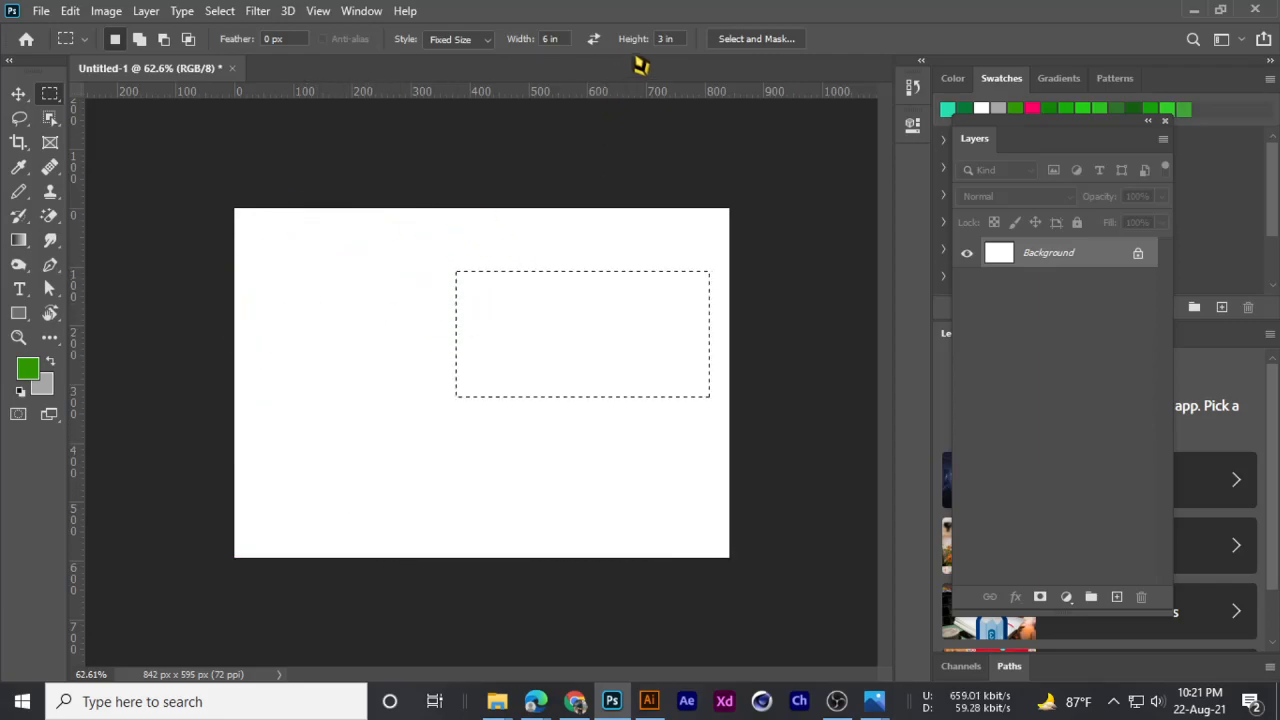
- Set the fixed marquee size to width 10 in and height 6 in
type("10 in")
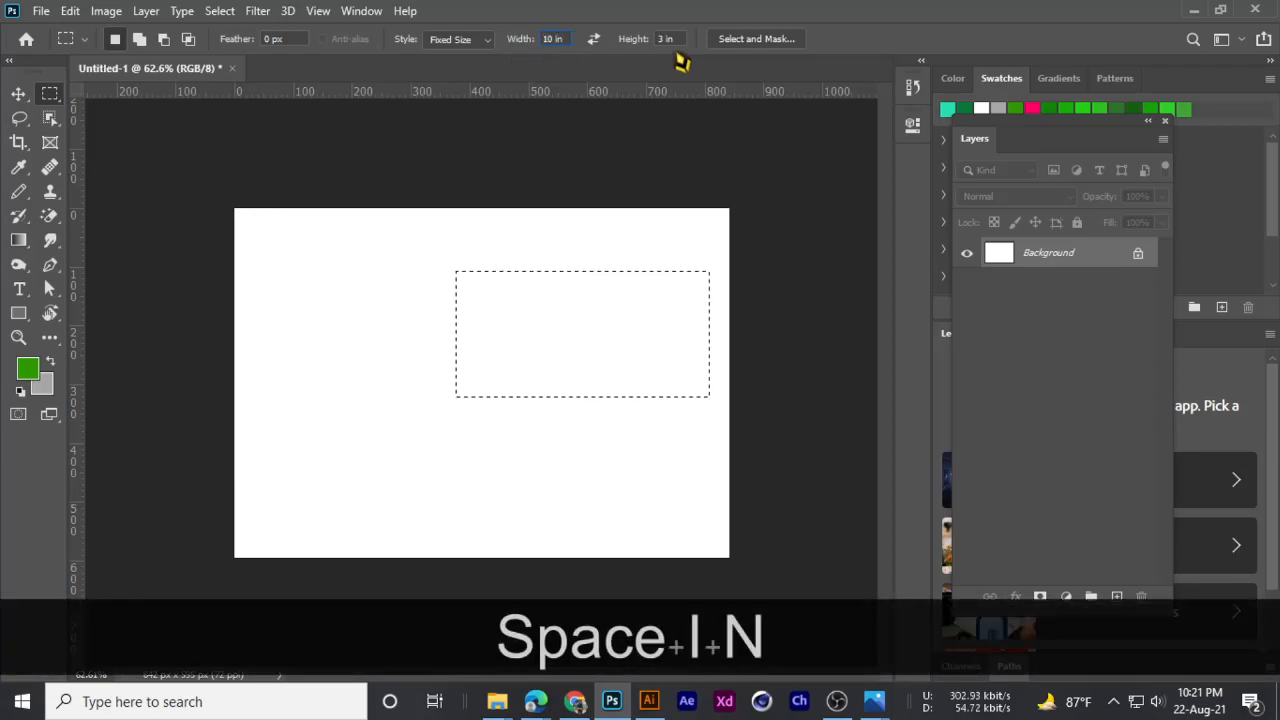
key("Tab")
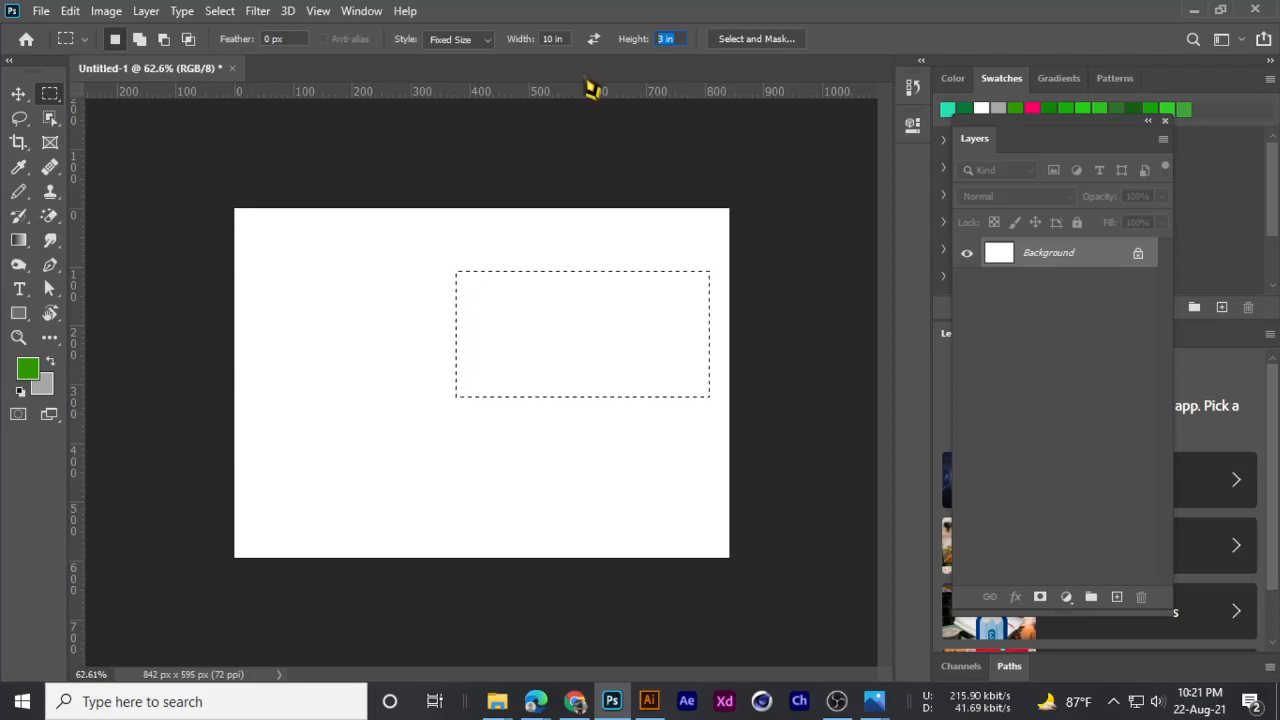
type("6 ion")
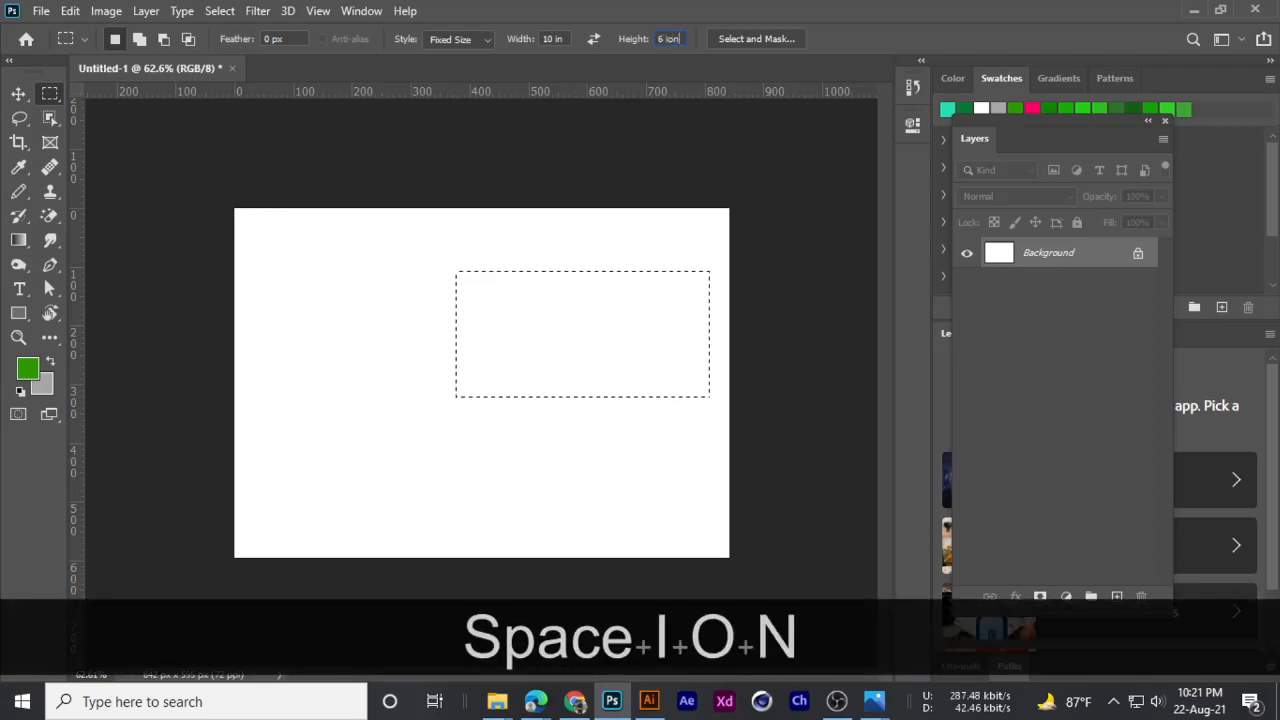
key("BackSpace")
key("BackSpace")
type("n")
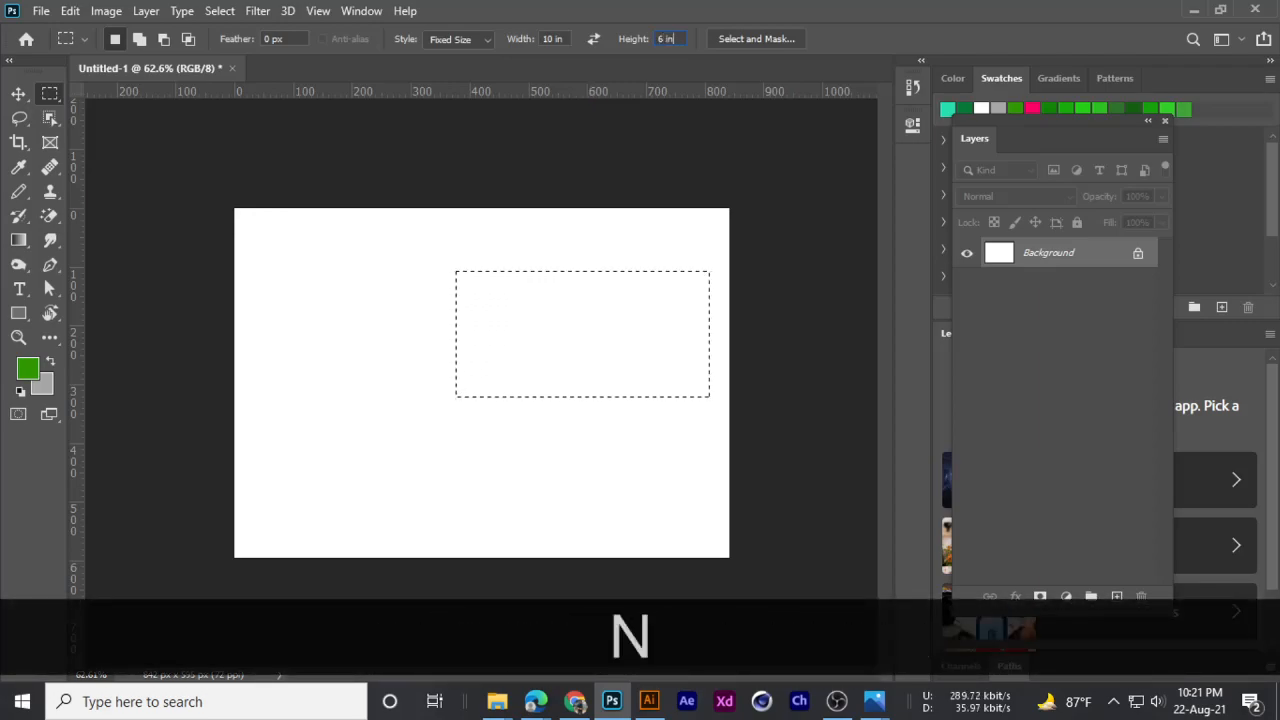
- Place the 10 in by 6 in selection at several positions on the canvas, and deselect
left_click_drag(354, 257, 306, 257)
left_click_drag(340, 380, 320, 377)
mouse_move(443, 369)
left_mouse_down()
mouse_move(394, 363)
mouse_move(438, 370)
left_mouse_up()
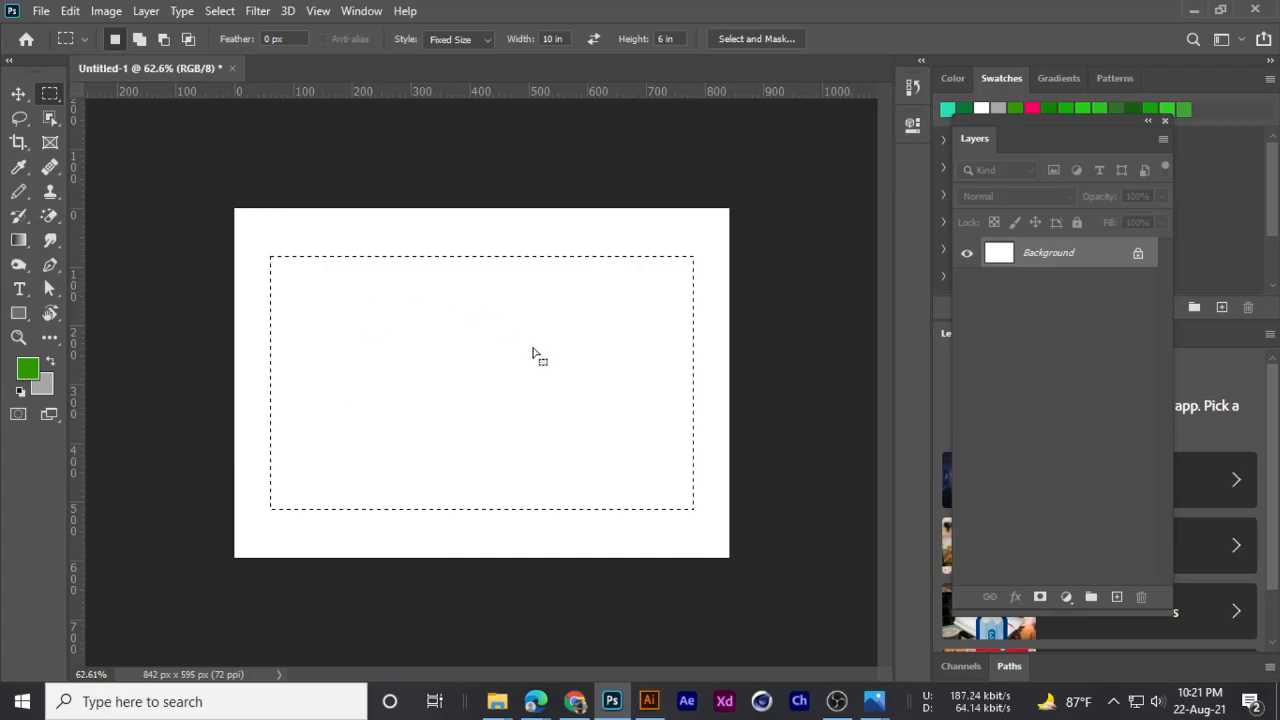
left_click_drag(342, 253, 379, 244)
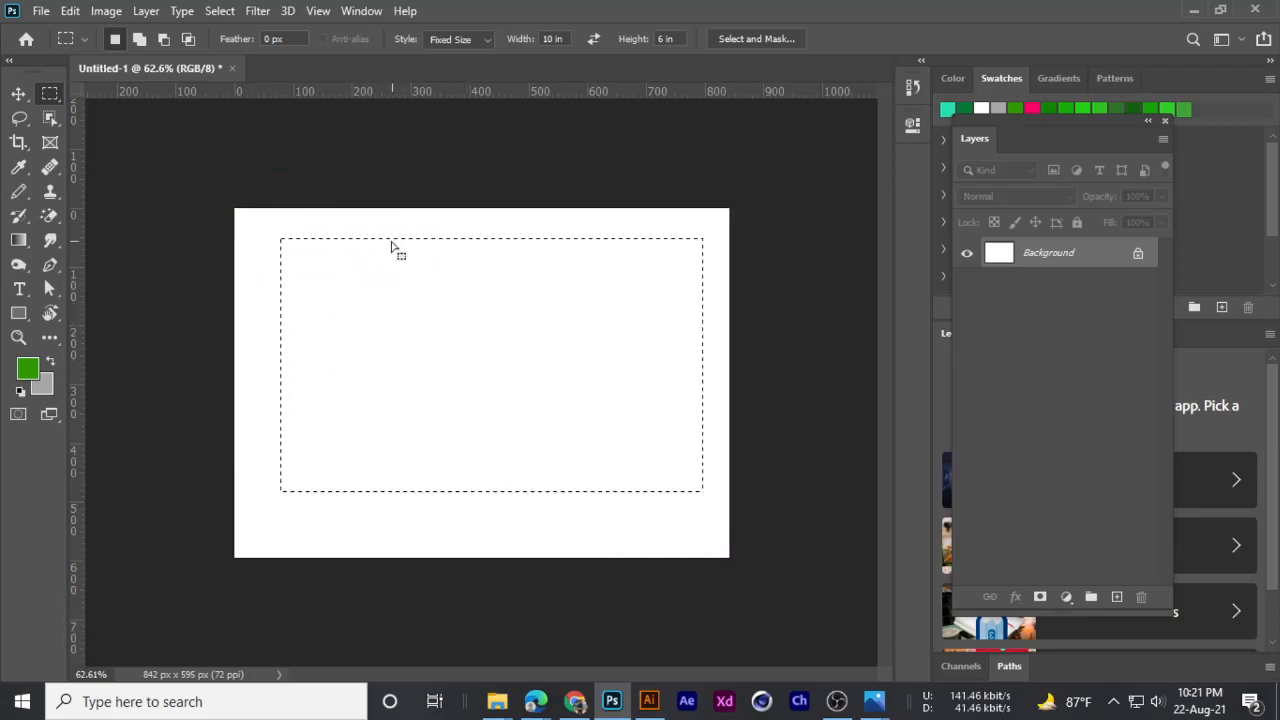
left_click(460, 45)
left_click(401, 259)
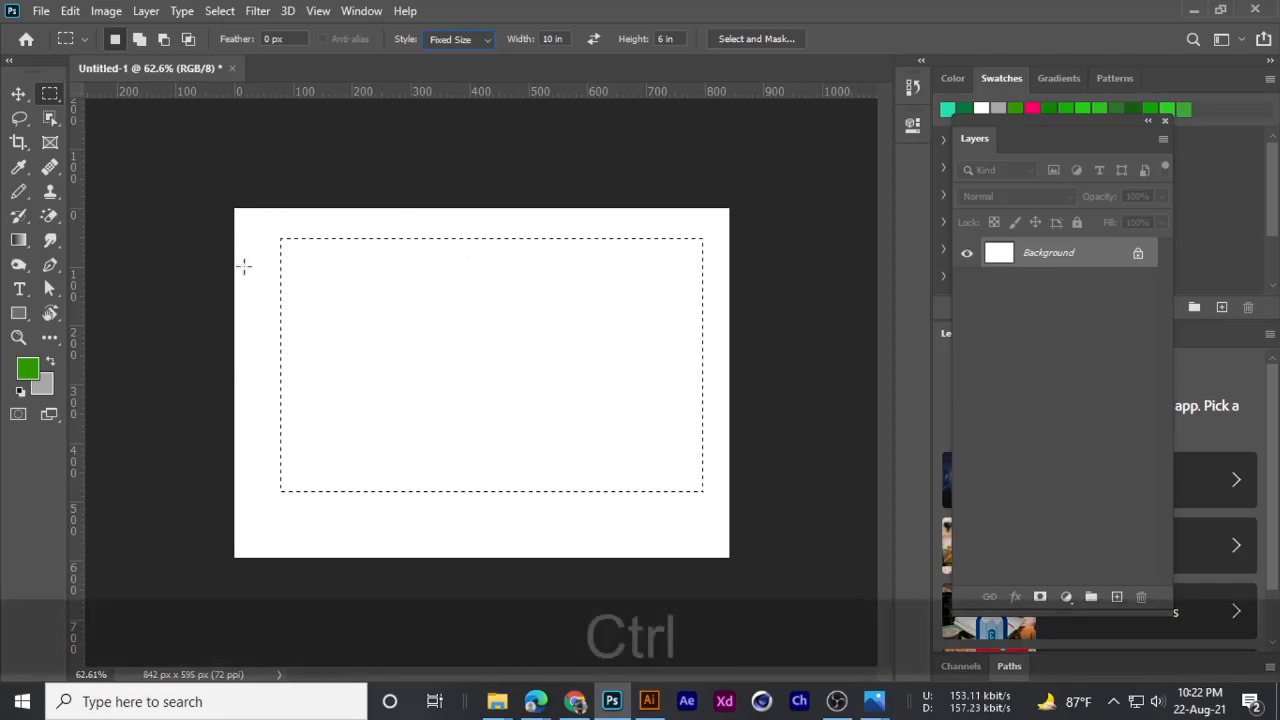
key("ctrl+d")
key("Return")
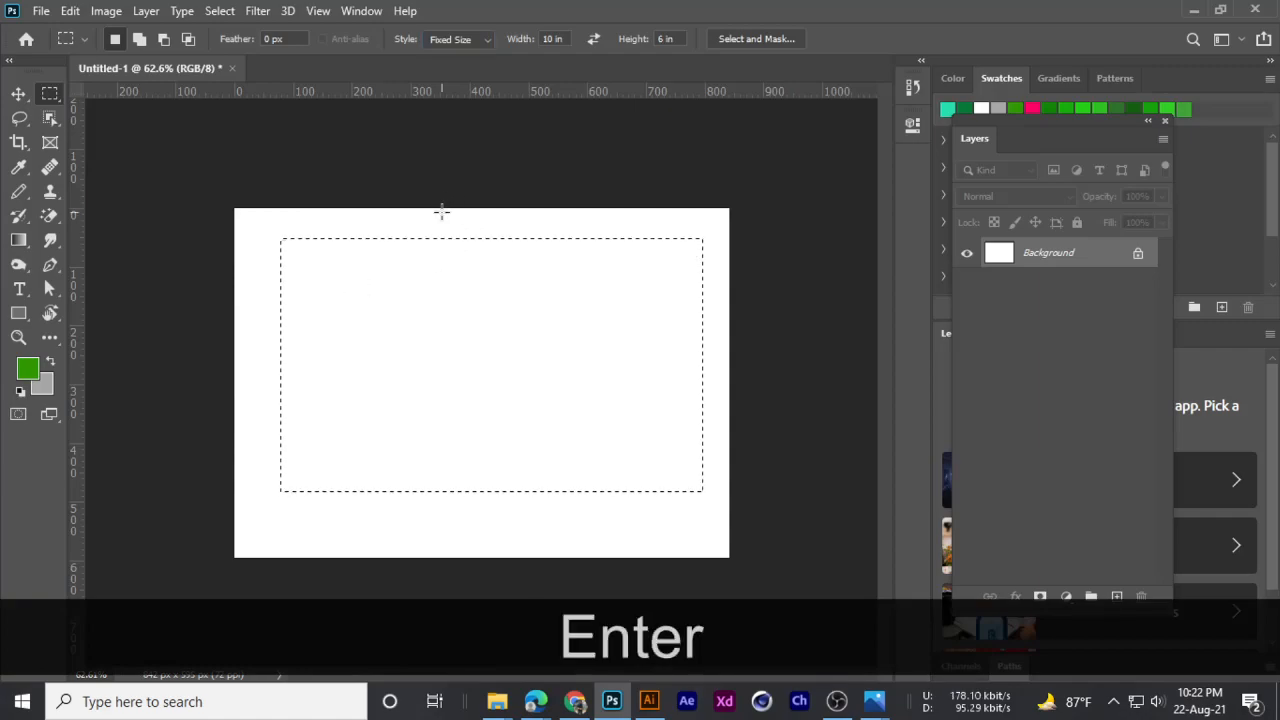
key("ctrl+d")
- Switch to the Elliptical Marquee tool and set its style to Fixed Size, 2 in wide and 2 in high
right_click(48, 95)
left_click(114, 129)
right_click(48, 95)
left_click(106, 109)
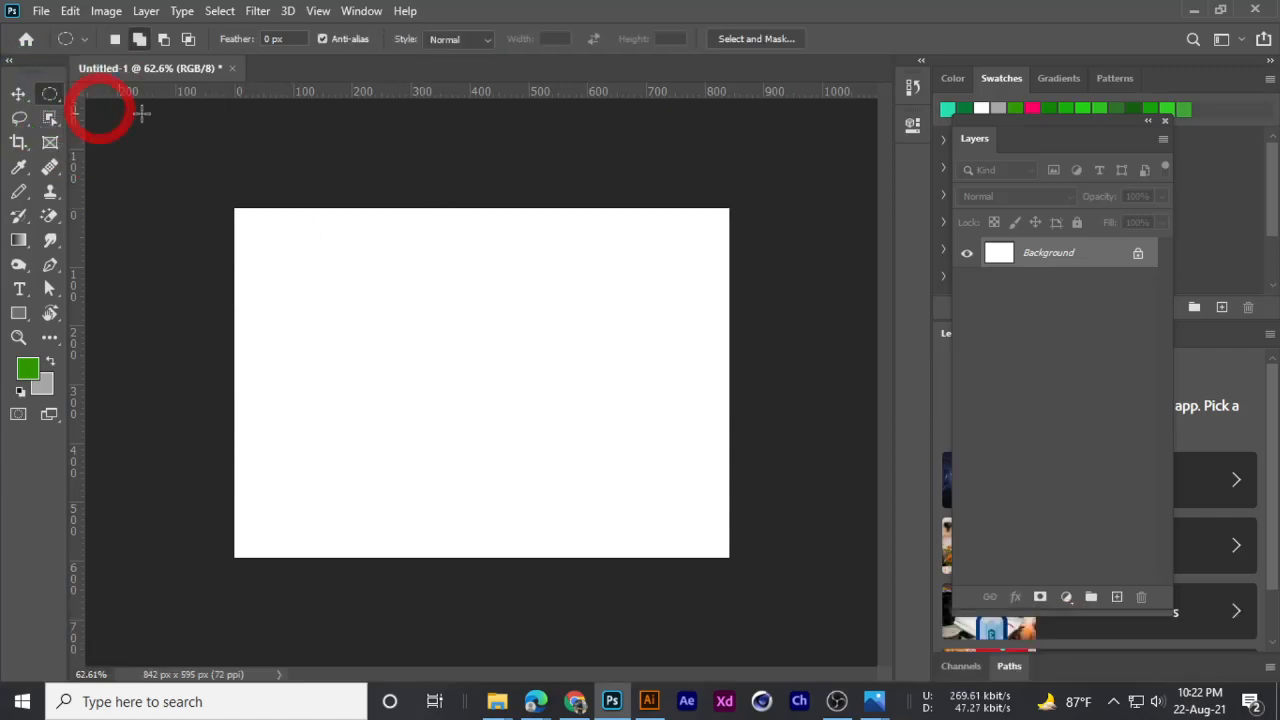
left_click(483, 42)
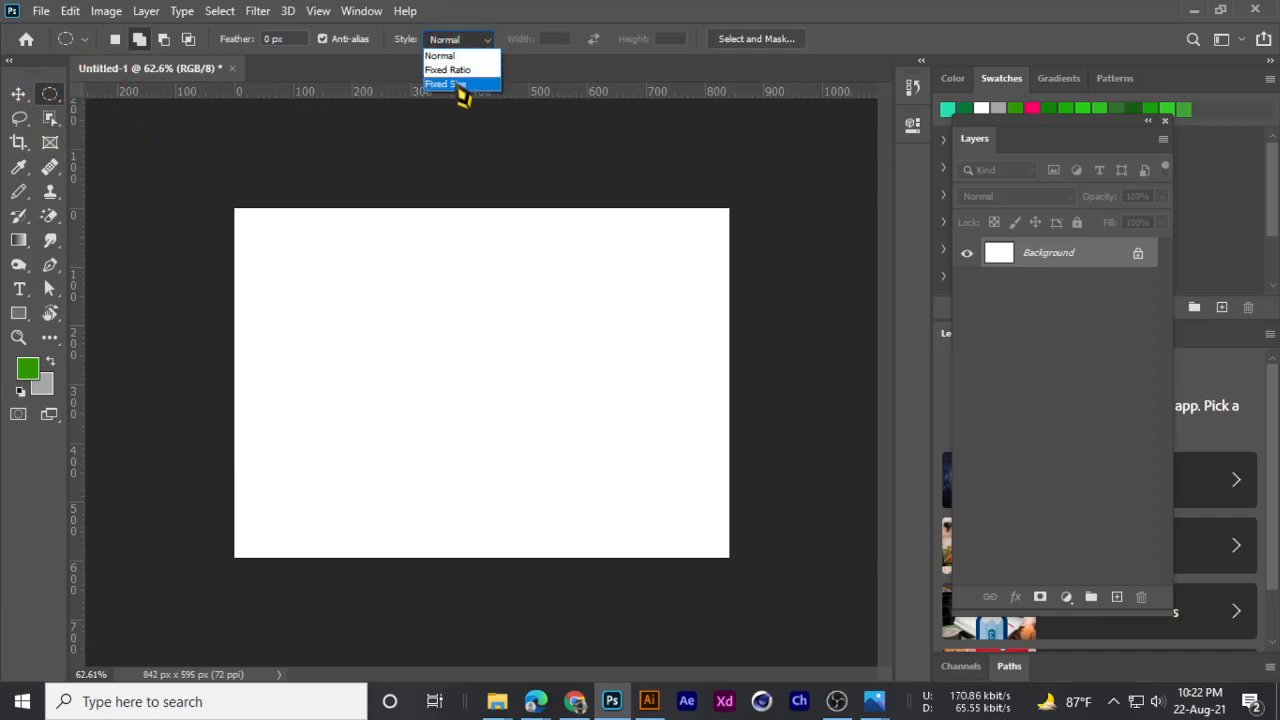
left_click(466, 84)
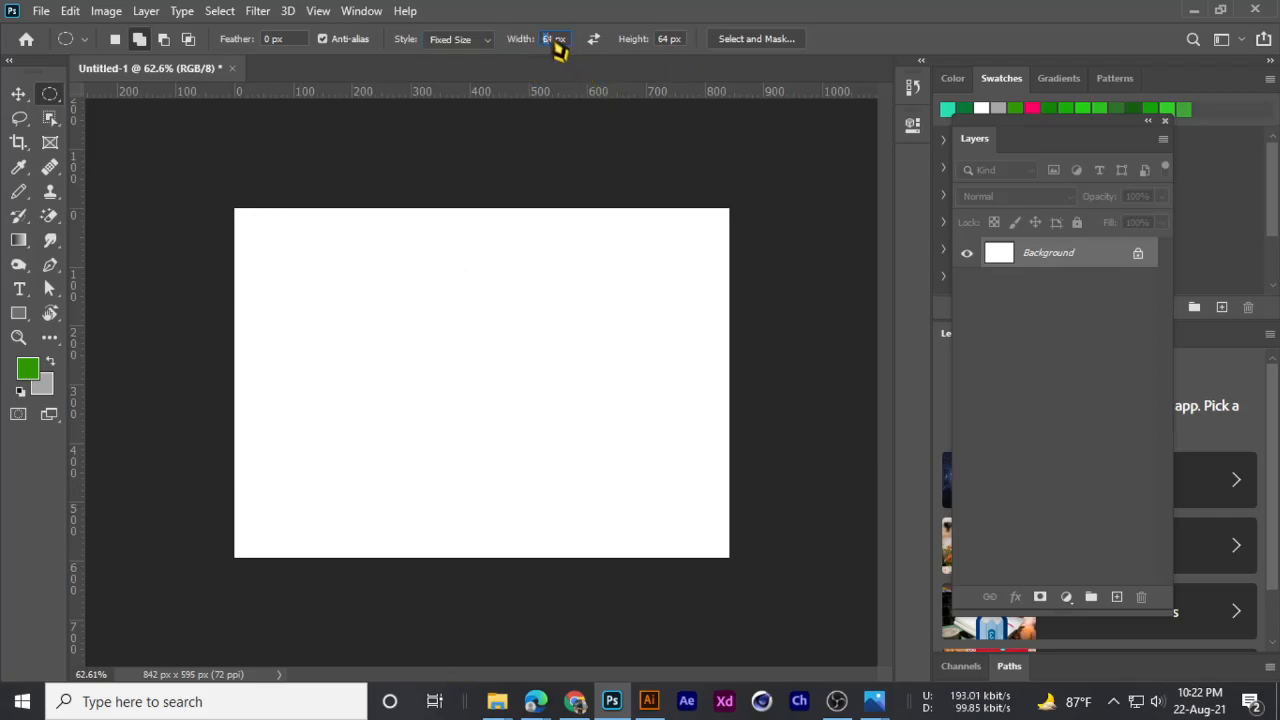
type("2 in")
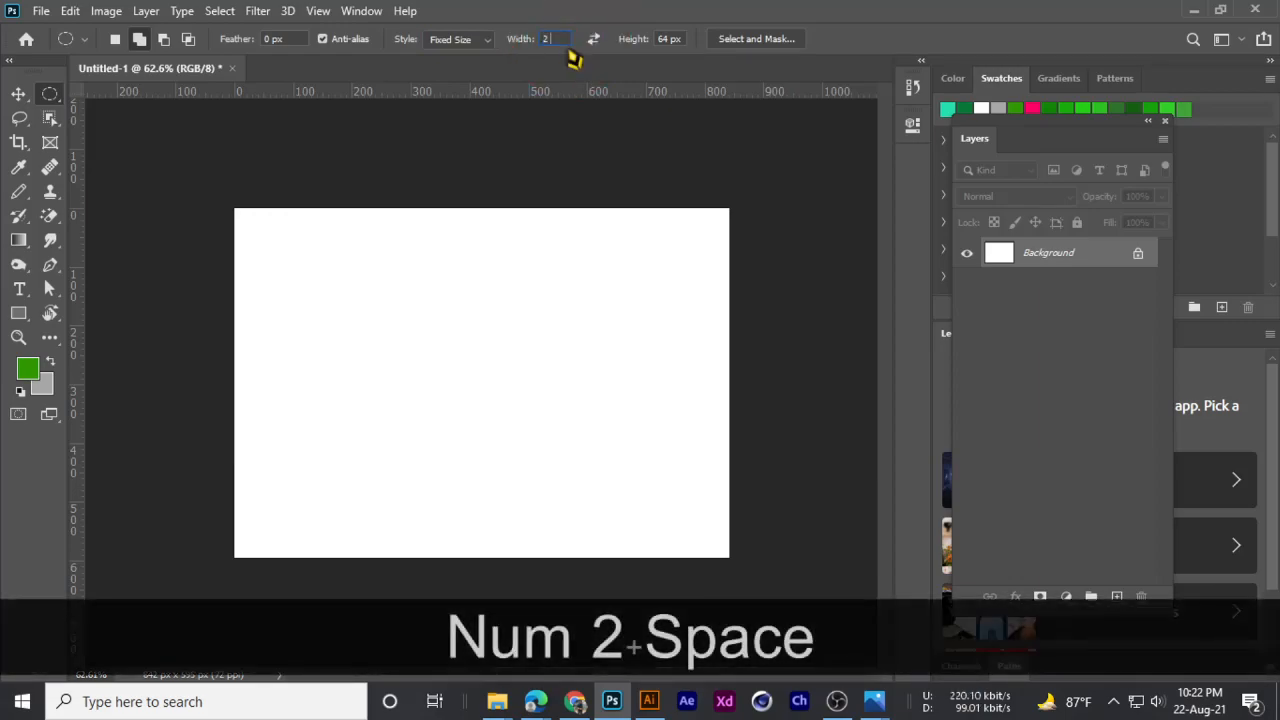
left_click(665, 40)
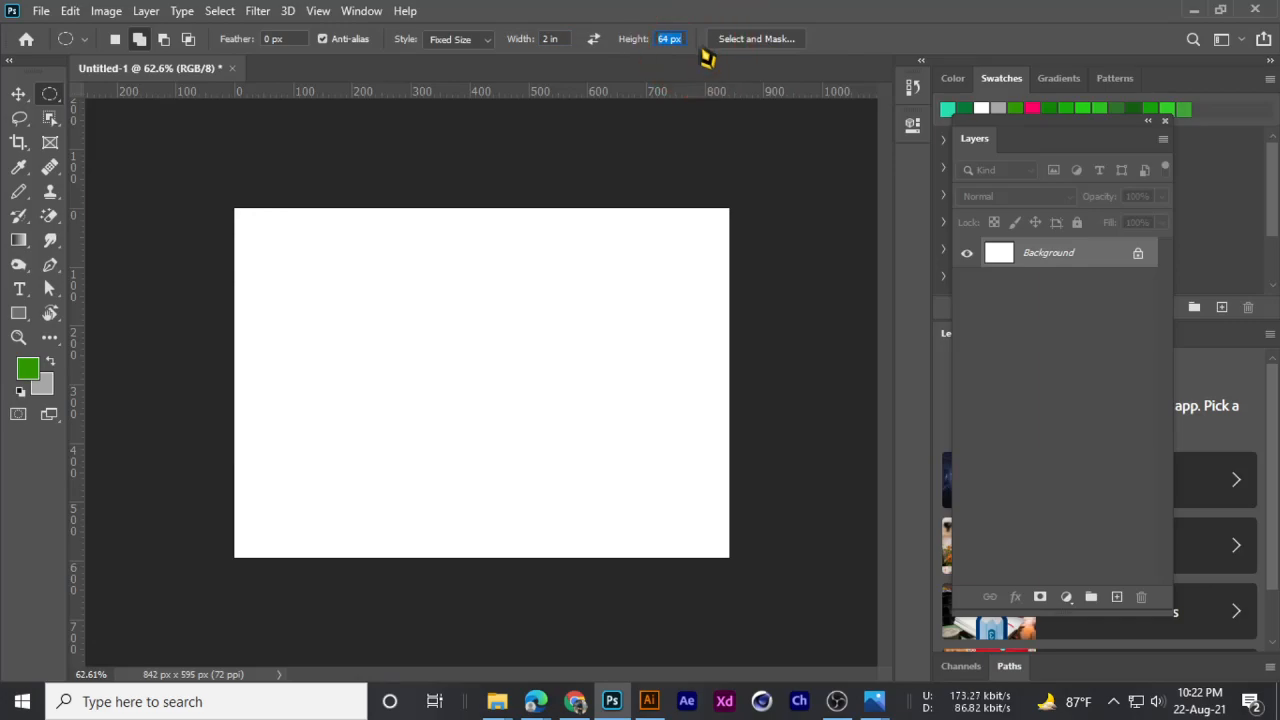
type("2 ")
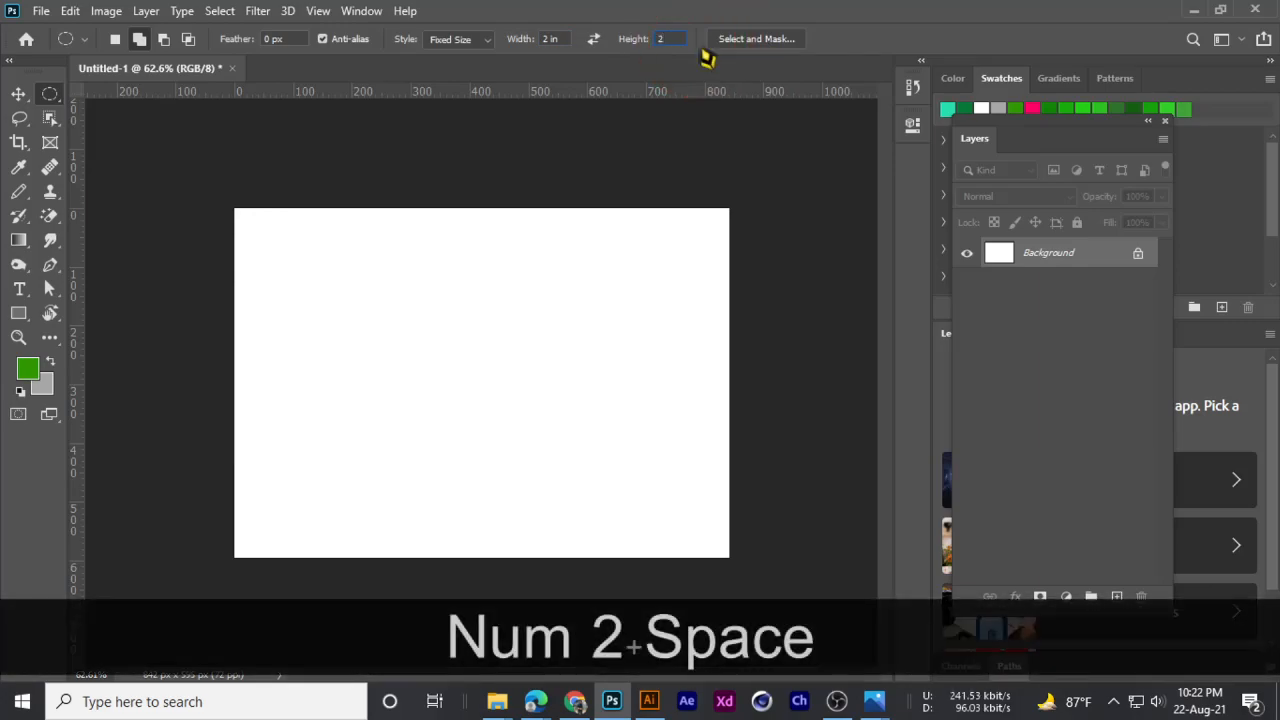
type("in")
- Add about ten 2 in circular selections across the canvas, several of them overlapping, and deselect
left_click(487, 348)
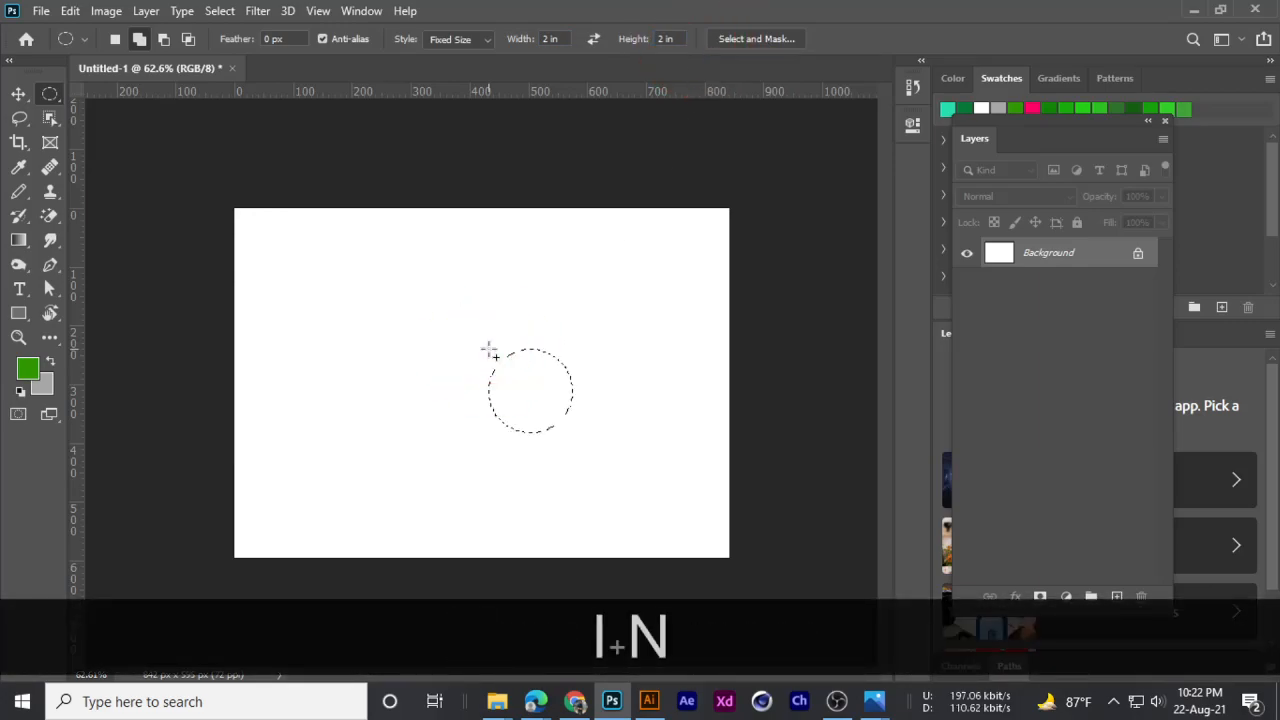
left_click(378, 329)
left_click(314, 292)
left_click(304, 423)
left_click(290, 364)
left_click(306, 306)
left_click(296, 268)
left_click(490, 268)
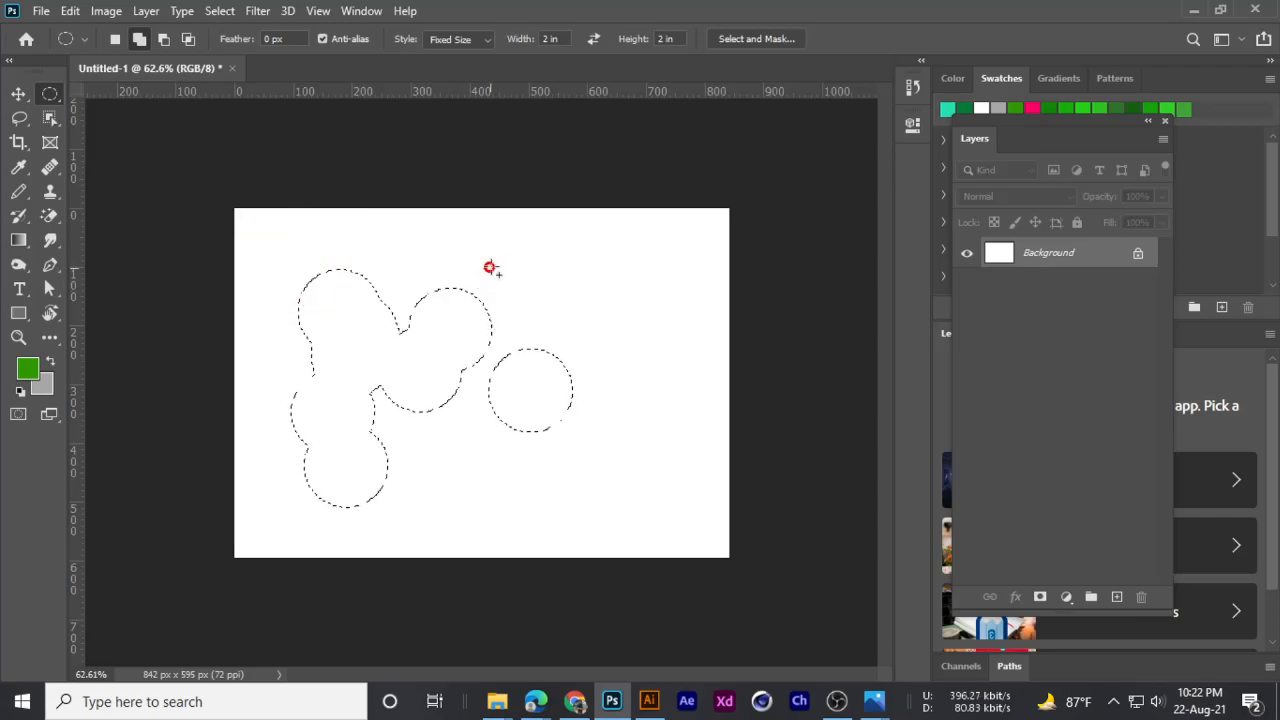
left_click(445, 412)
left_click(402, 424)
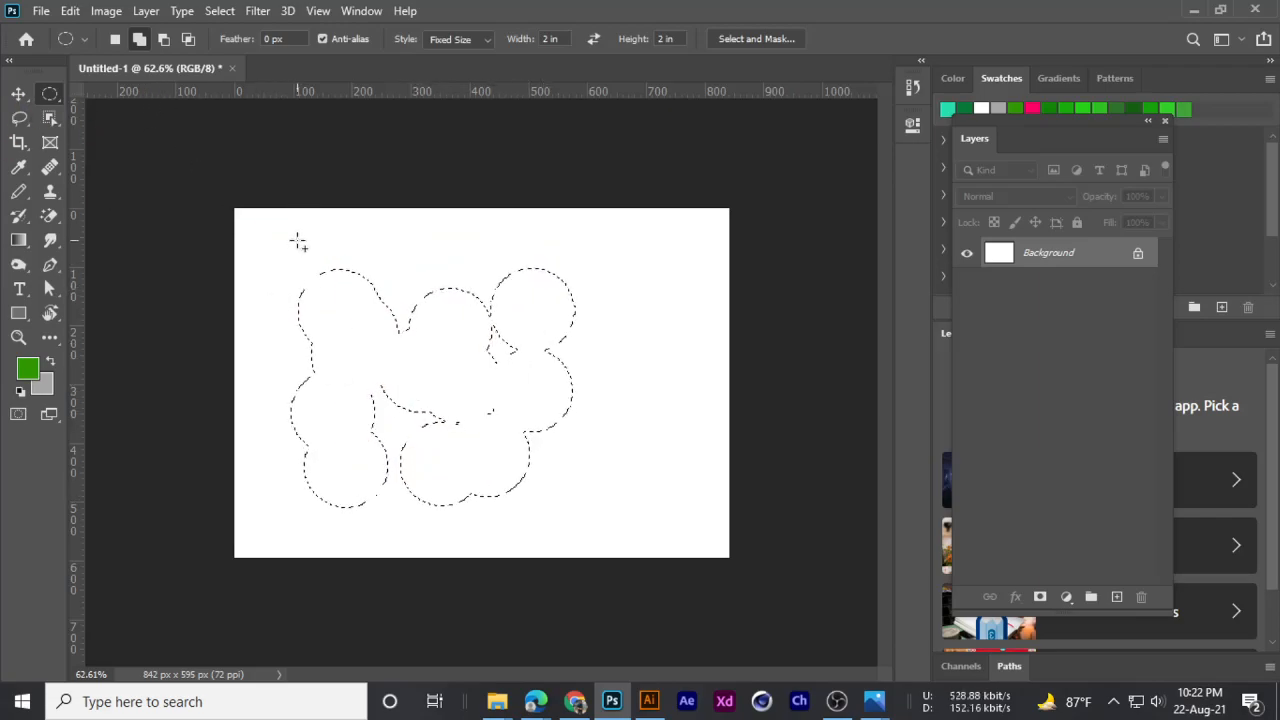
key("ctrl+d")
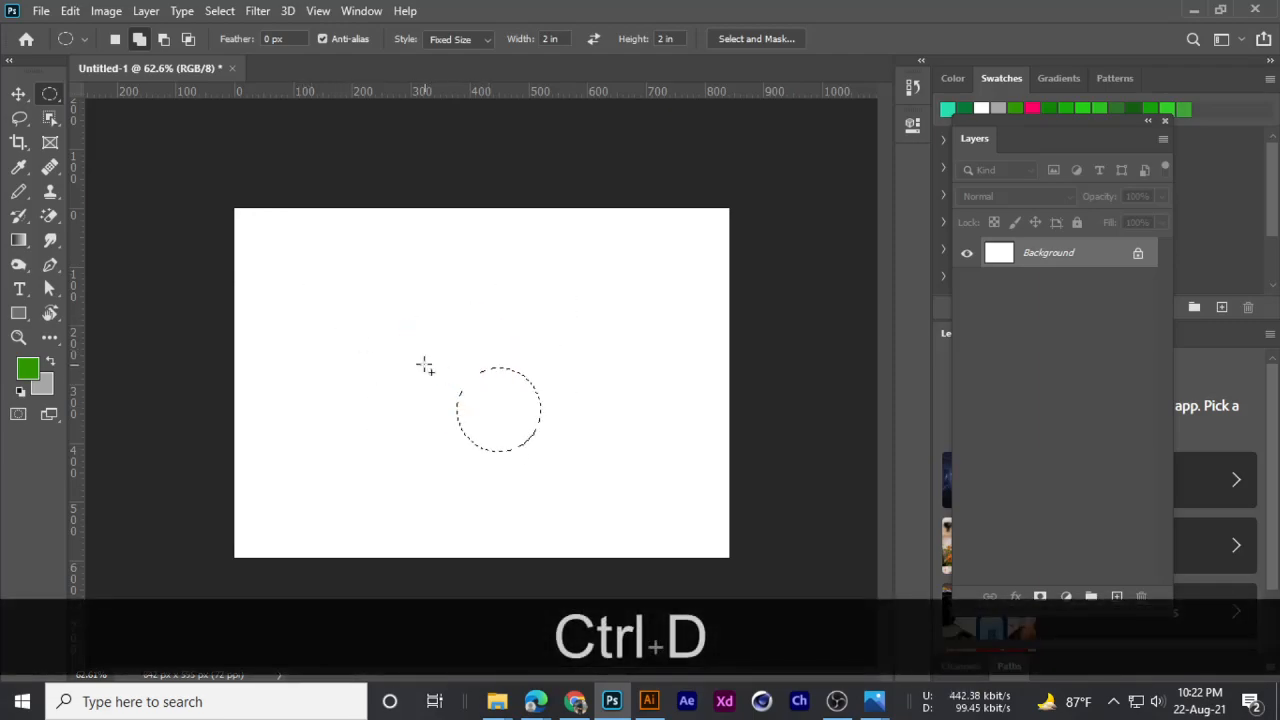
- Add several more 2 in circular selections, some overlapping, reposition the last one by undoing and placing it again, and deselect everything
left_click(406, 312)
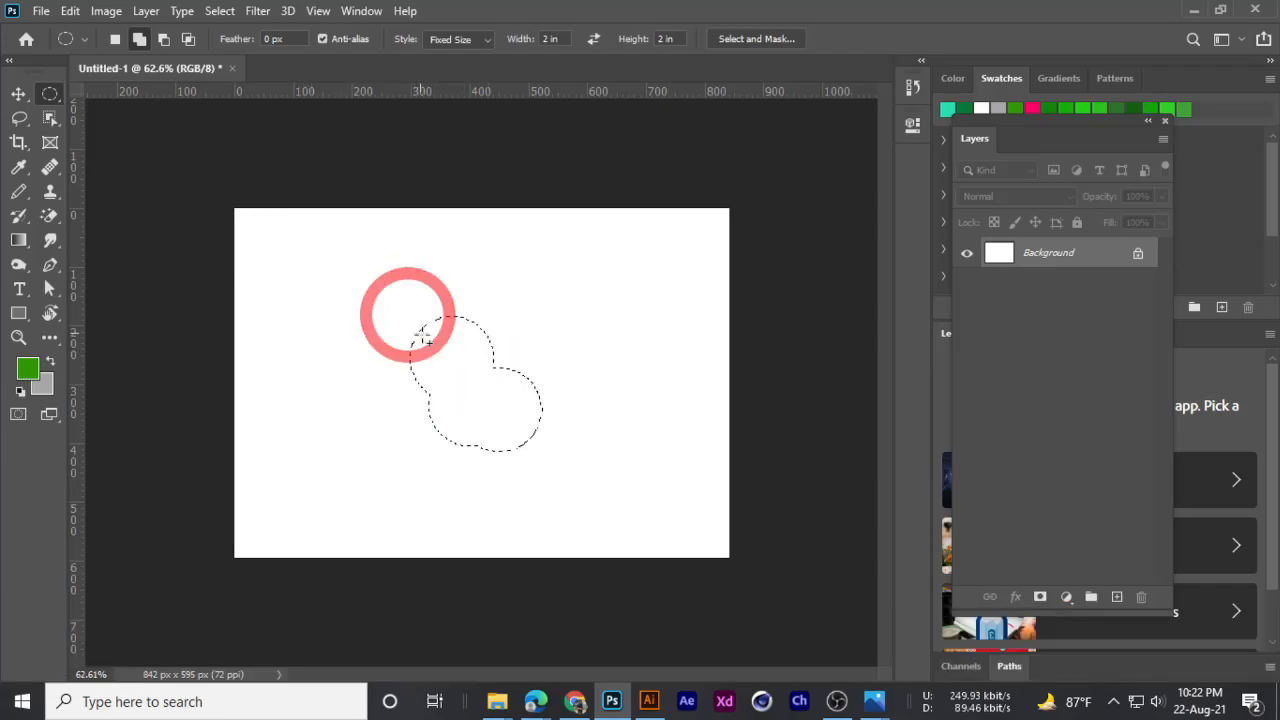
left_click(566, 343)
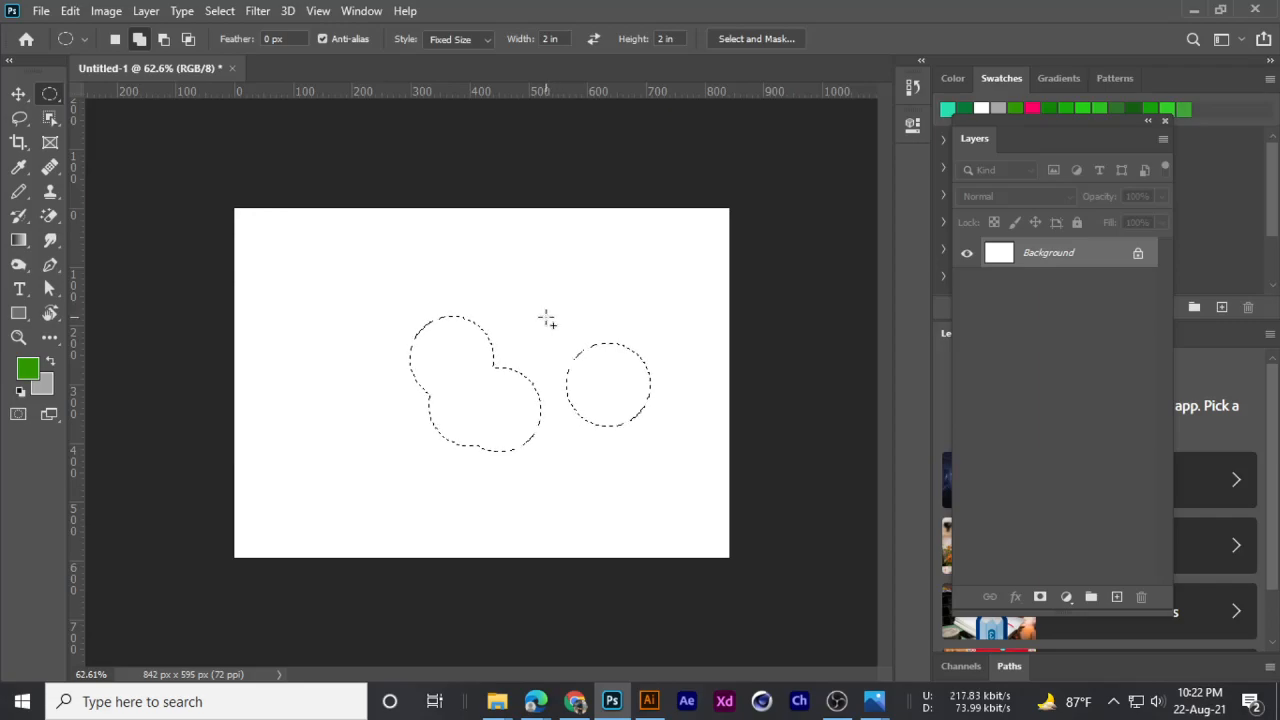
key("ctrl+z")
left_click(540, 323)
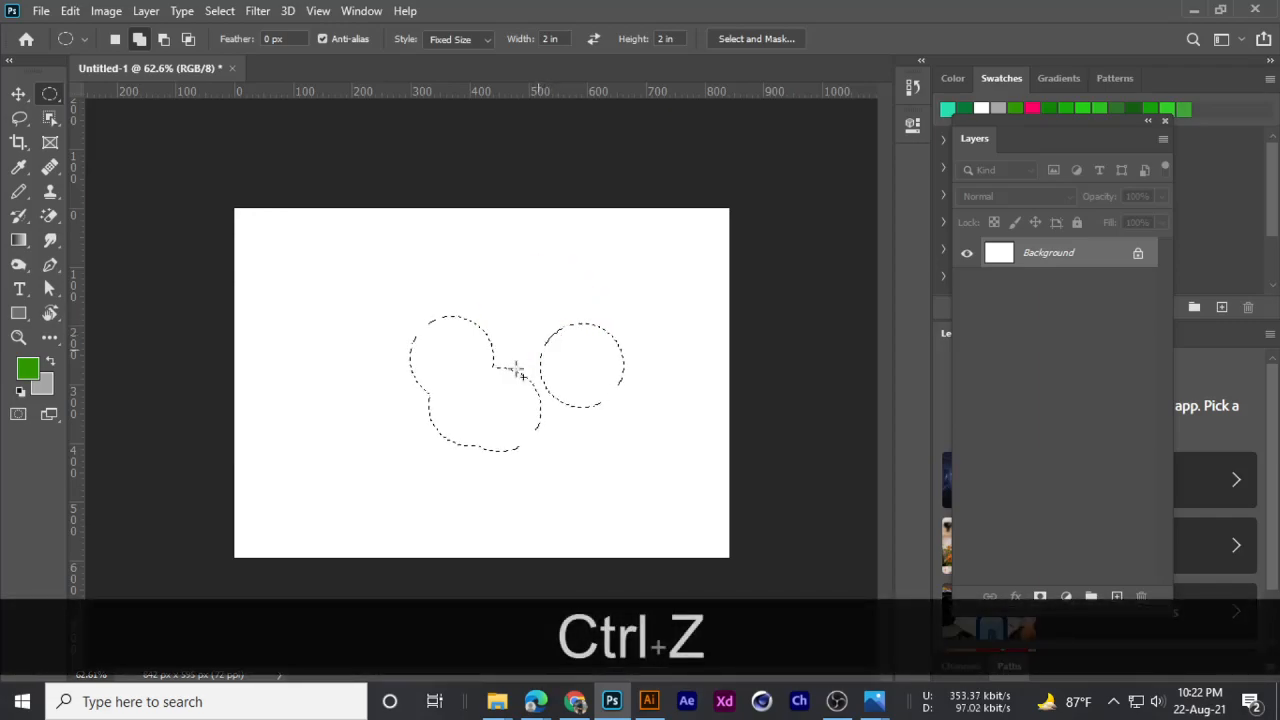
key("ctrl")
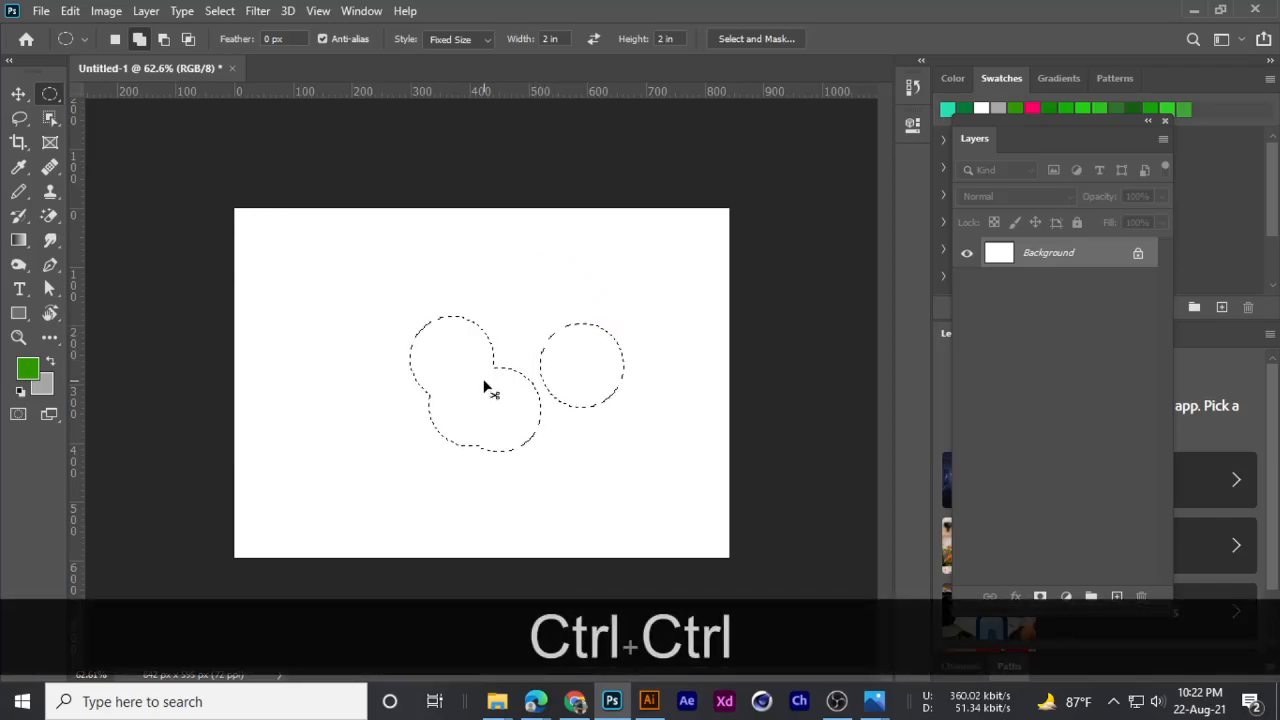
key("ctrl+d")
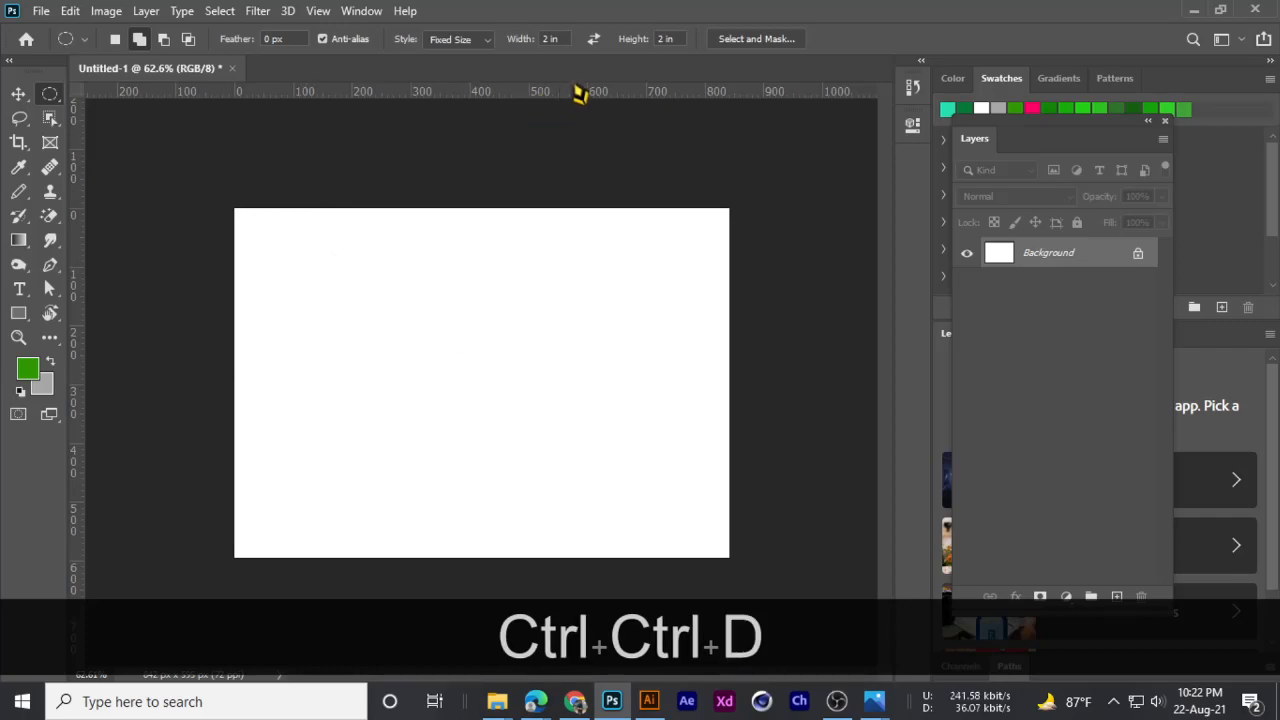
- Set the Elliptical Marquee style to Normal
left_click(468, 42)
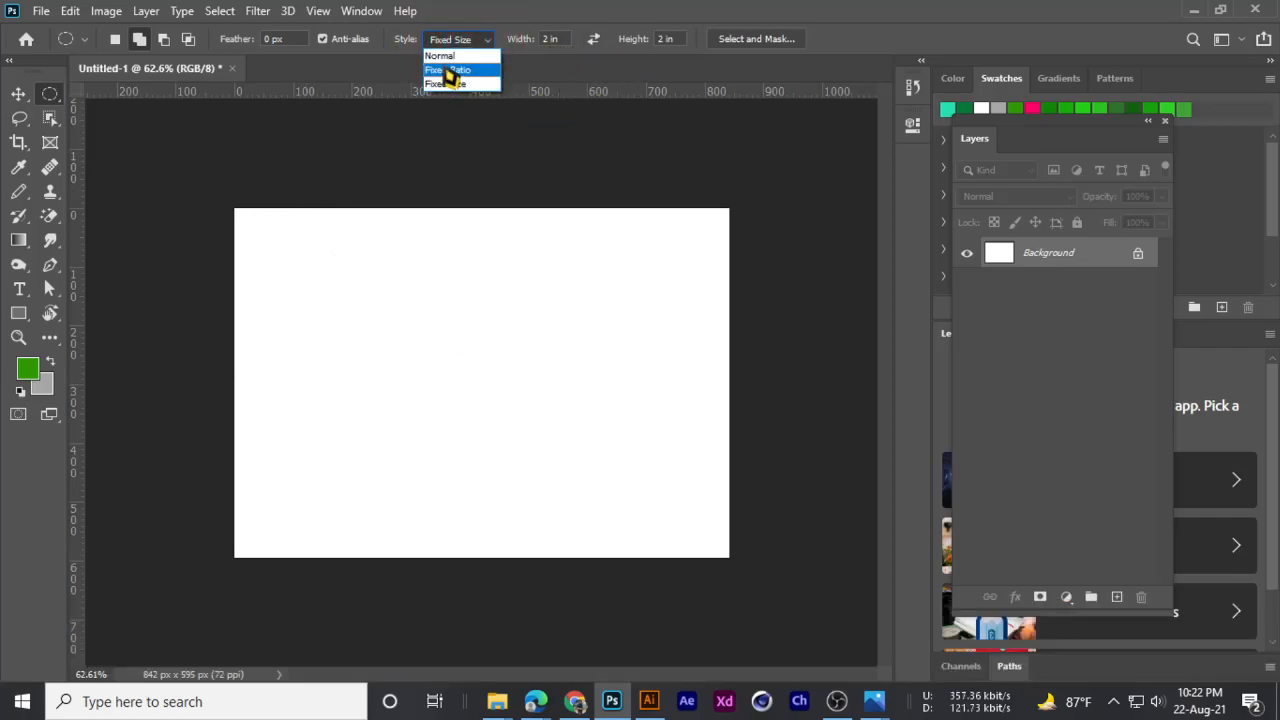
left_click(441, 56)
- Switch to the Google Meet call, admit the person waiting to join, and return to Photoshop
mouse_move(574, 690)
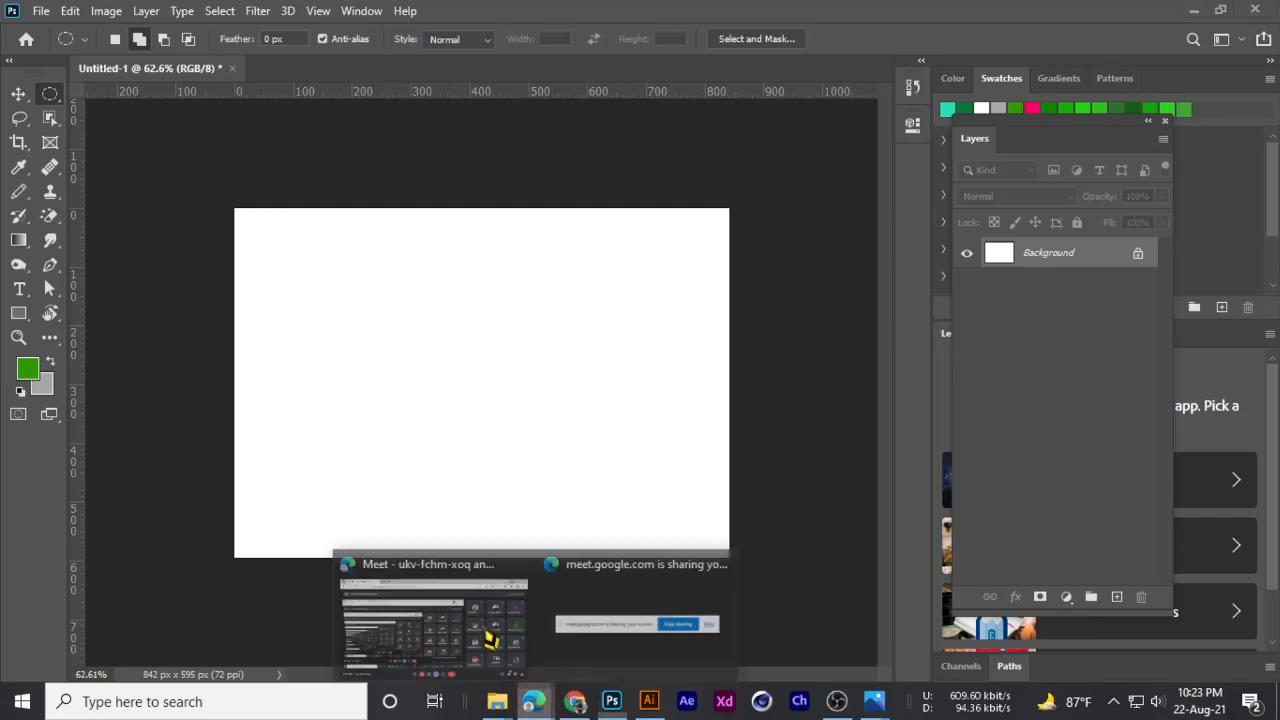
left_click(500, 645)
left_click(825, 180)
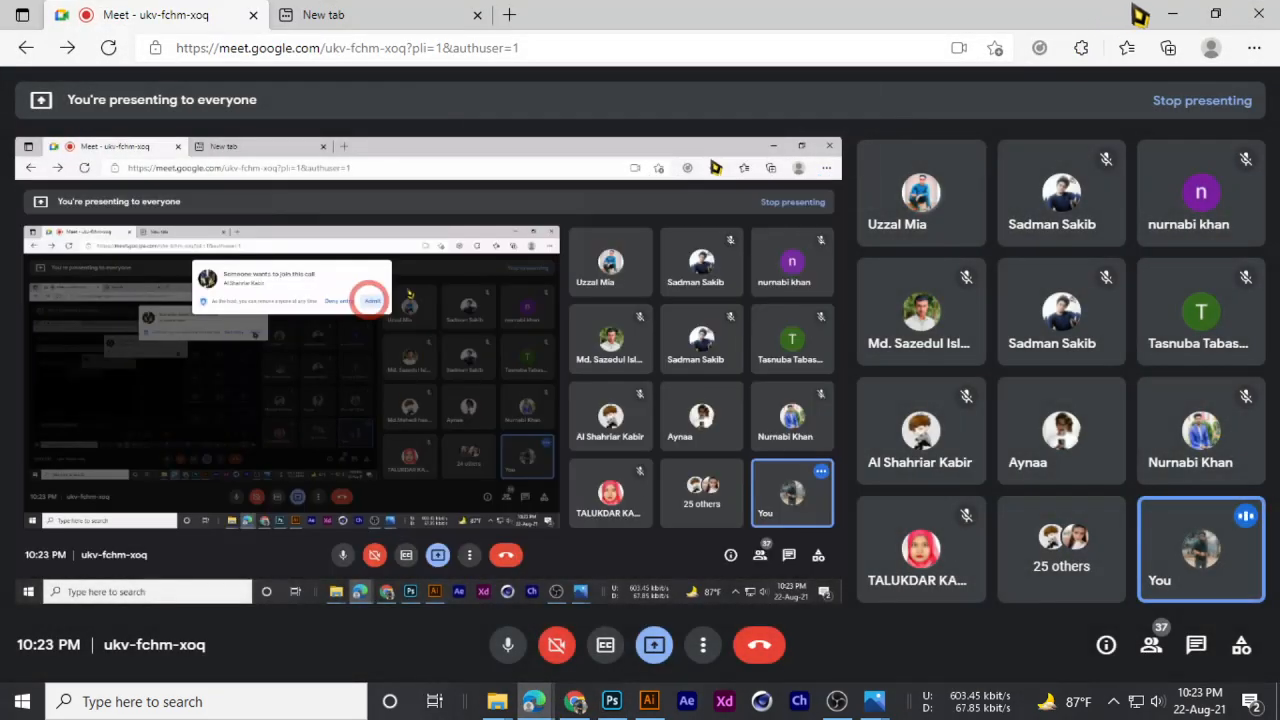
left_click(1172, 14)
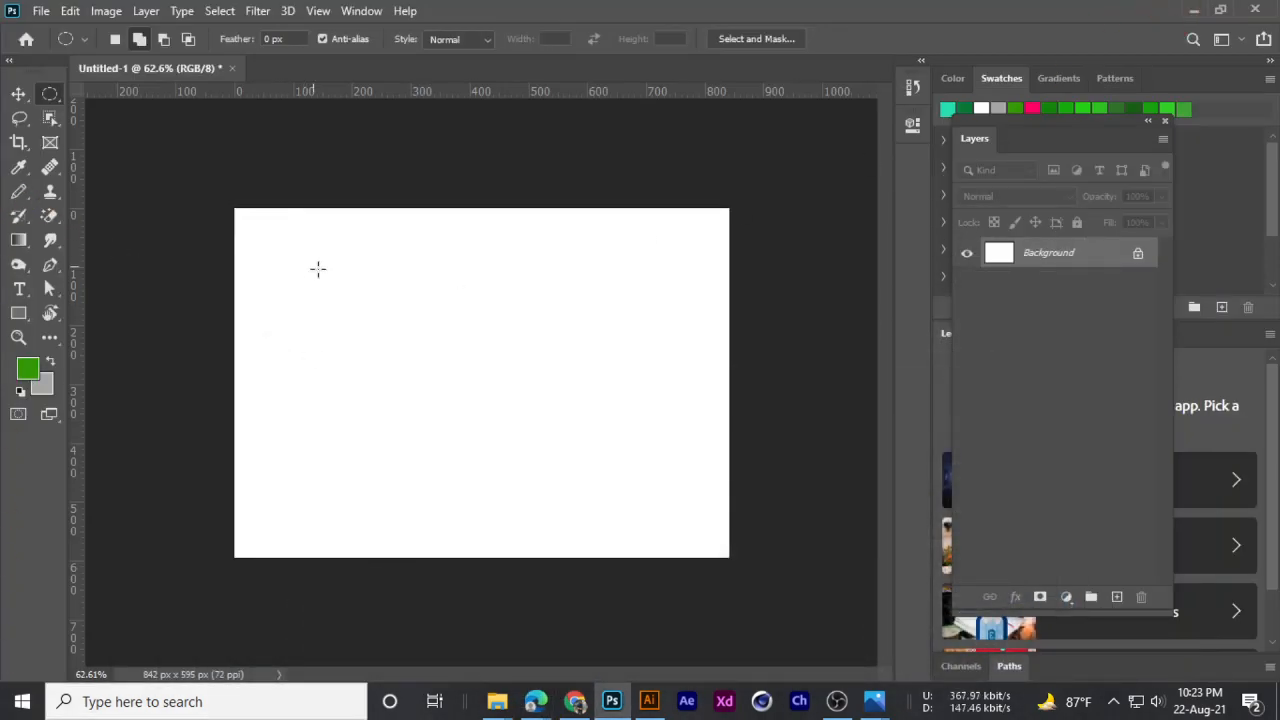
- Draw one large perfect-circle selection around the middle of the canvas, and briefly check the Google Meet call
left_click_drag(390, 296, 580, 514)
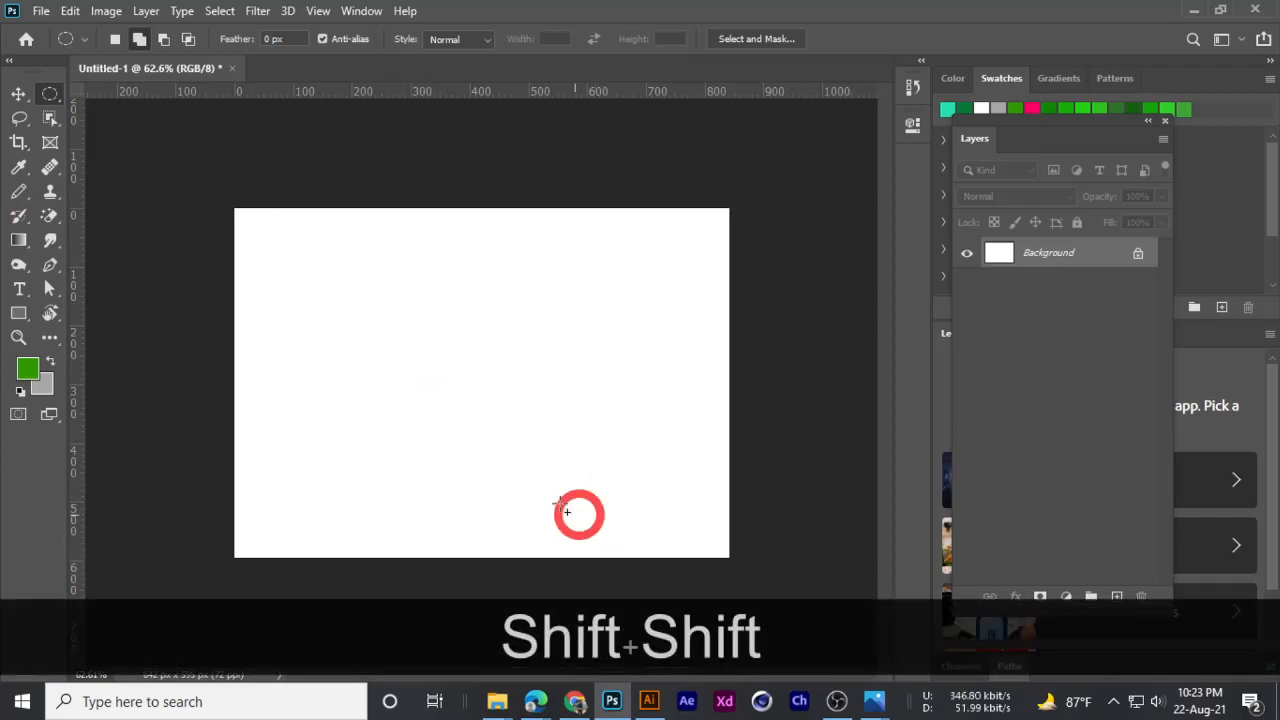
mouse_move(536, 700)
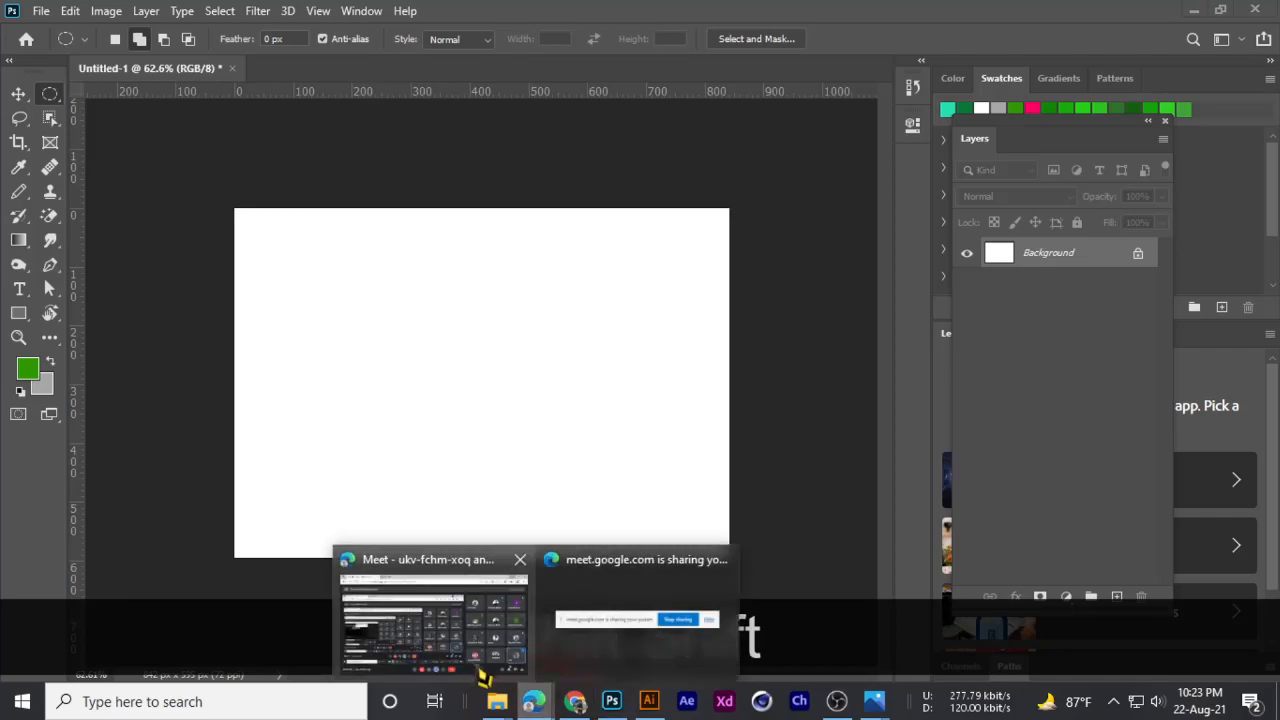
left_click(414, 620)
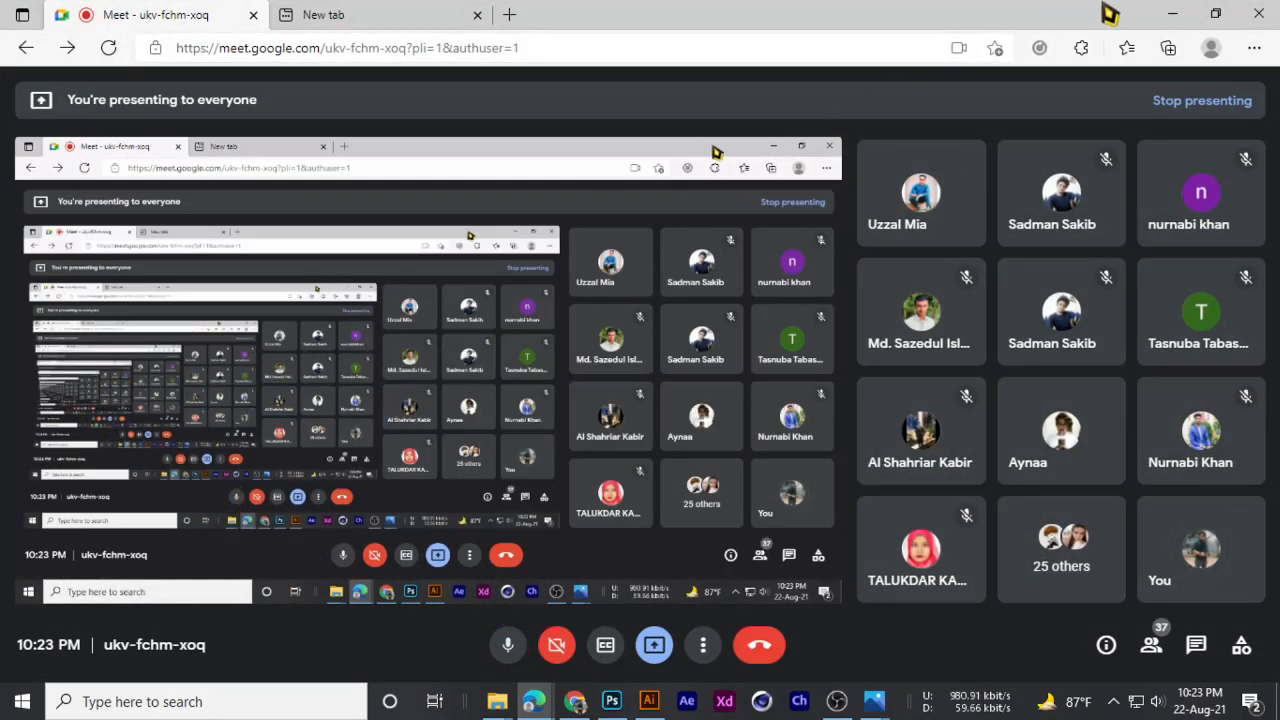
left_click(1172, 14)
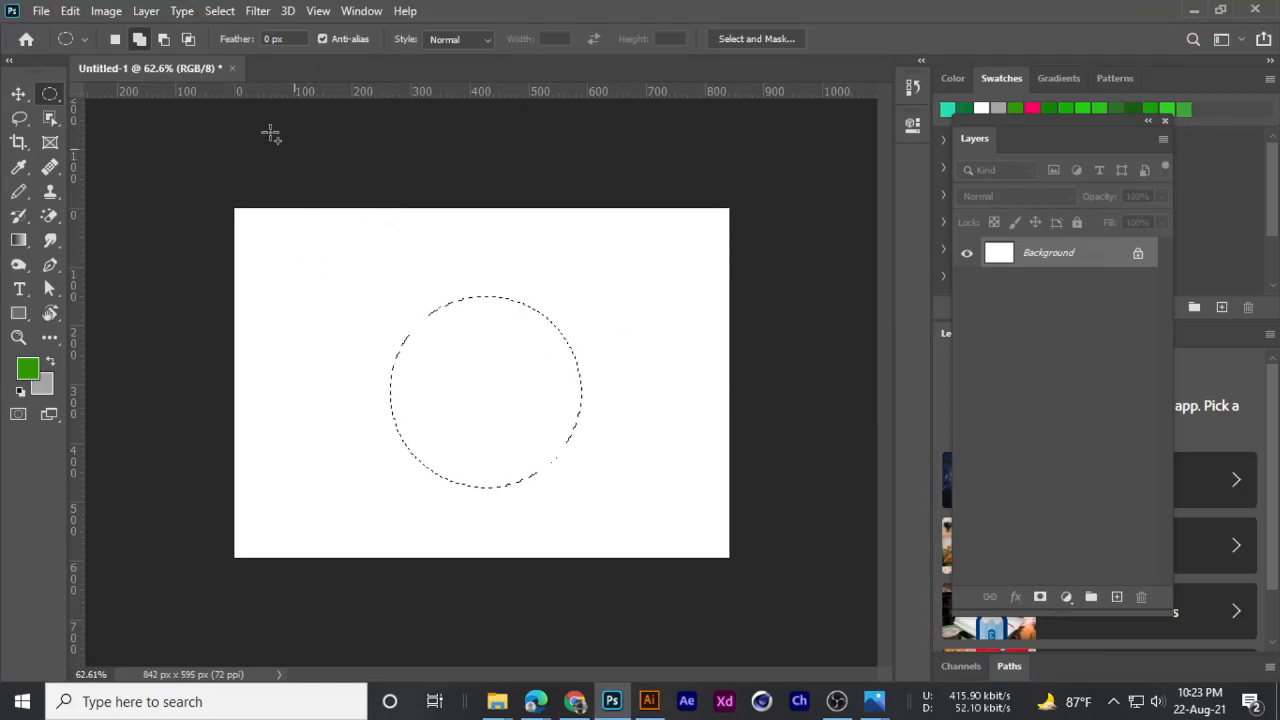
- Choose the add-to-selection mode and the Normal style for the marquee, and briefly check the Google Meet call
left_click(139, 39)
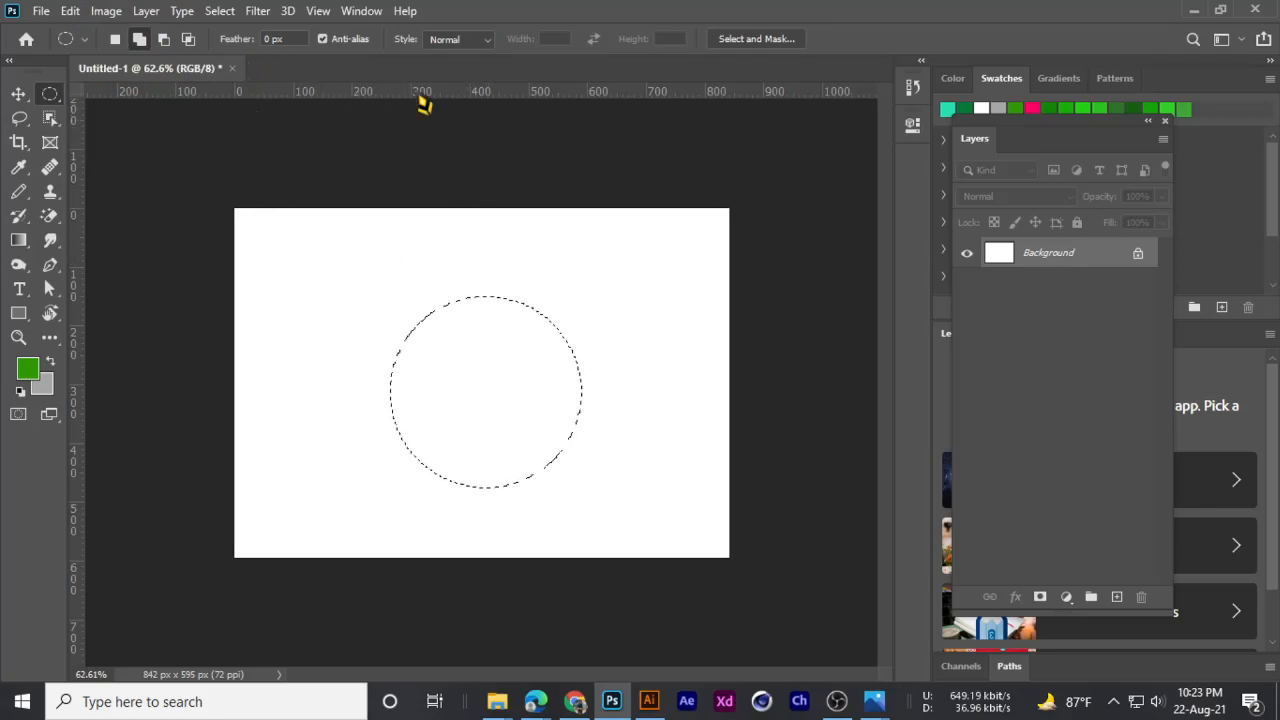
left_click(452, 40)
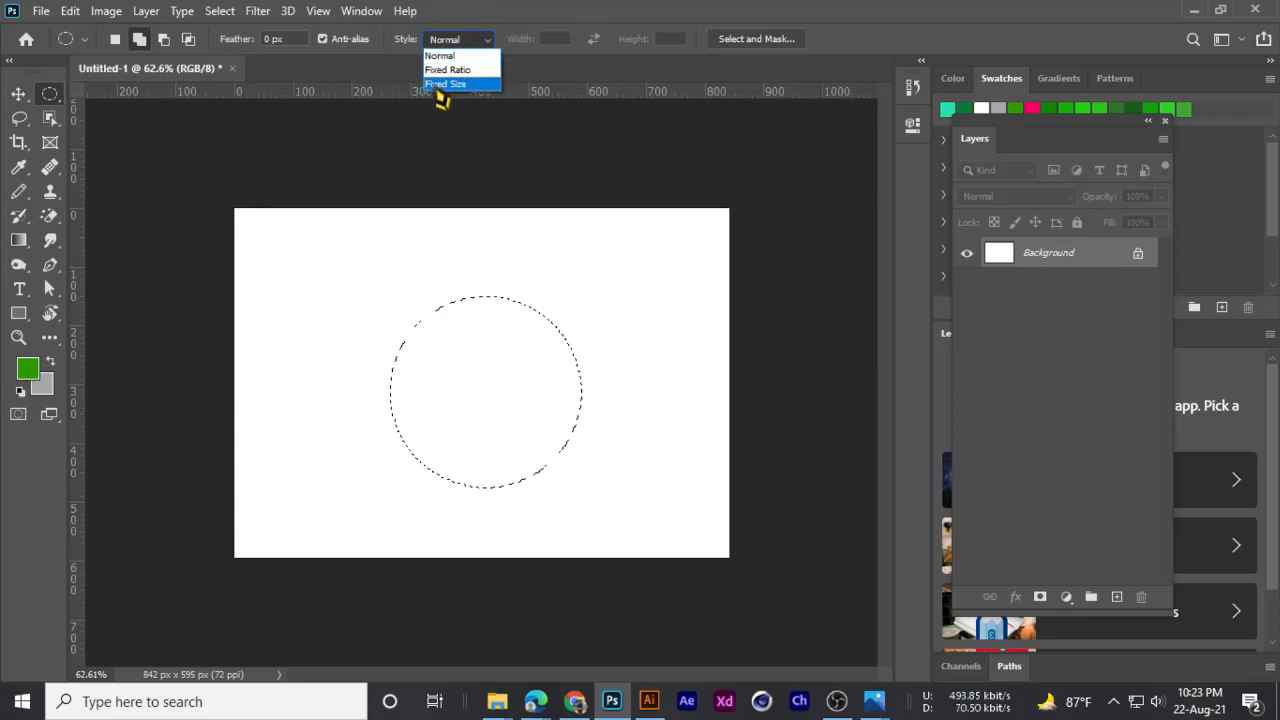
left_click(435, 57)
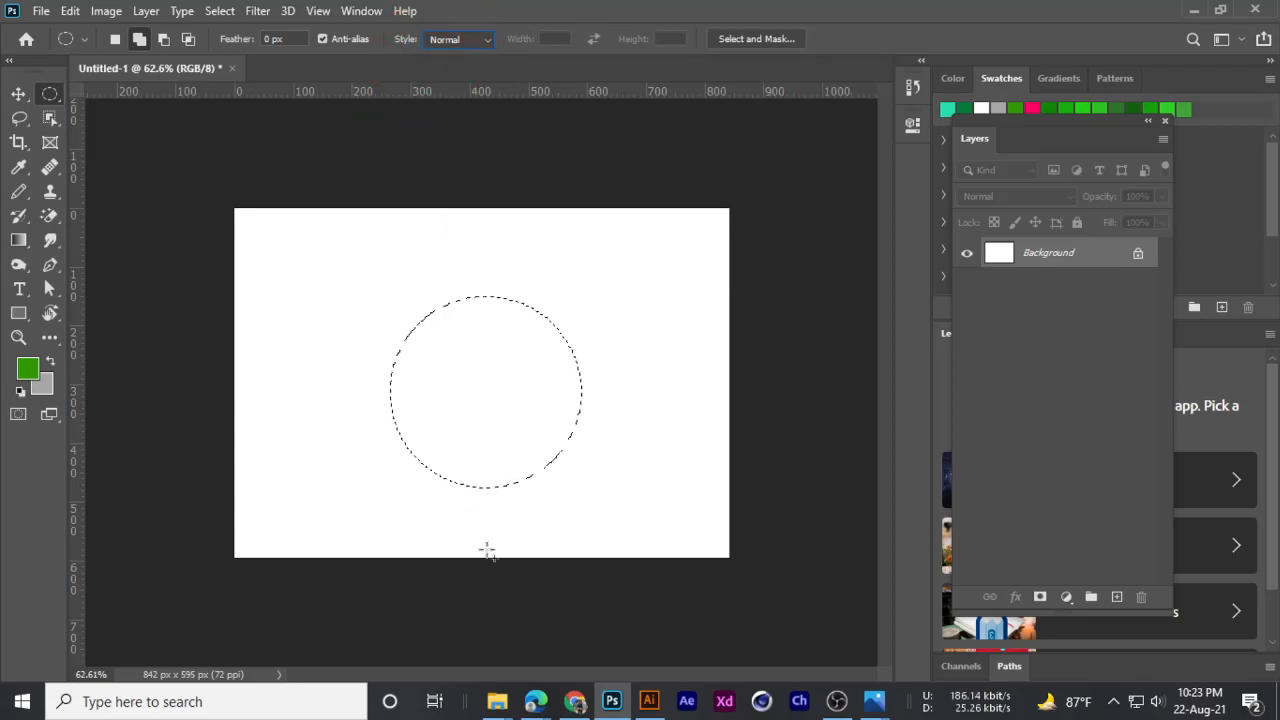
left_click(536, 700)
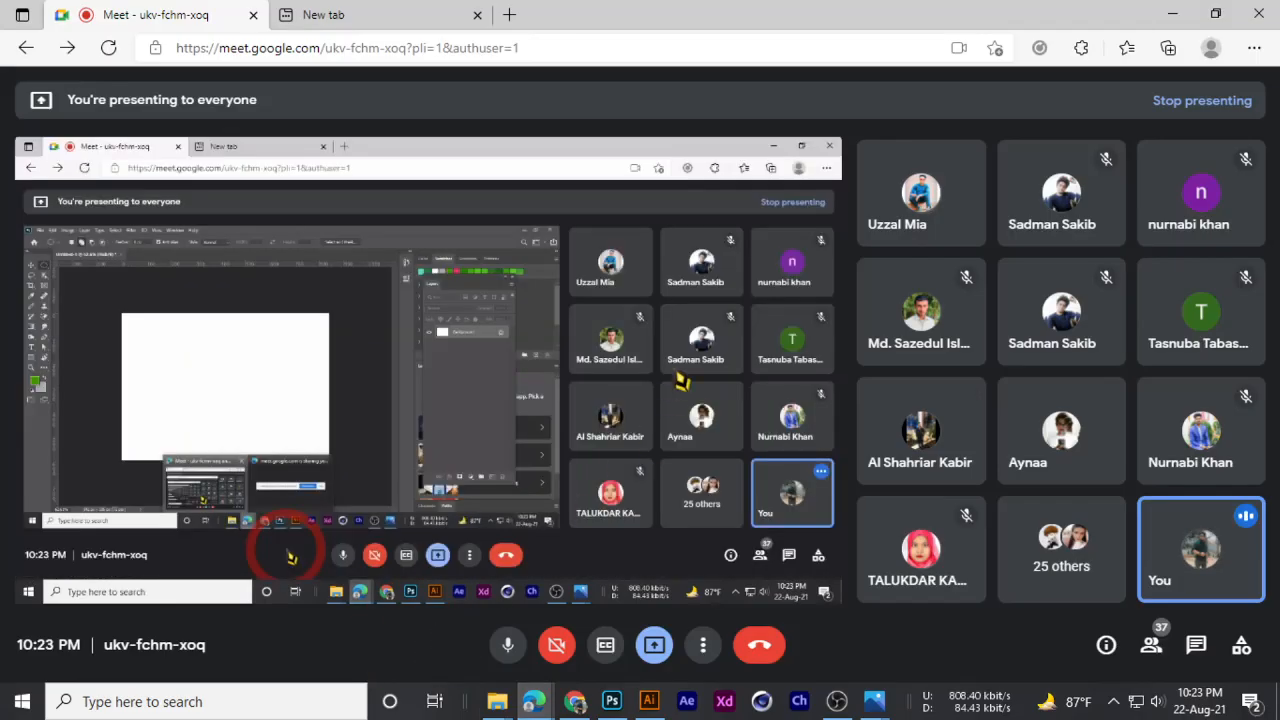
left_click(1173, 14)
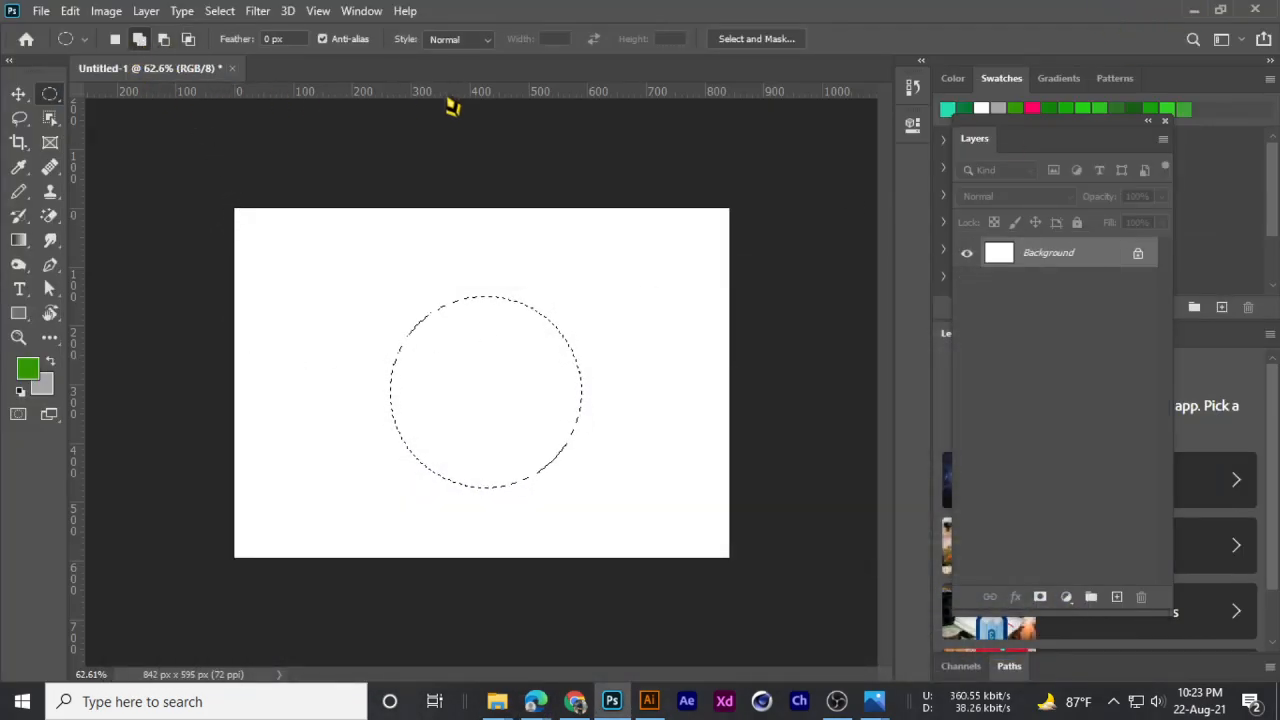
- Add two smaller circular selections as ears overlapping the large circle's upper left and upper right, and restore the selection after deselecting it
left_click_drag(340, 263, 446, 377)
left_click_drag(615, 268, 518, 374)
key("shift")
key("space")
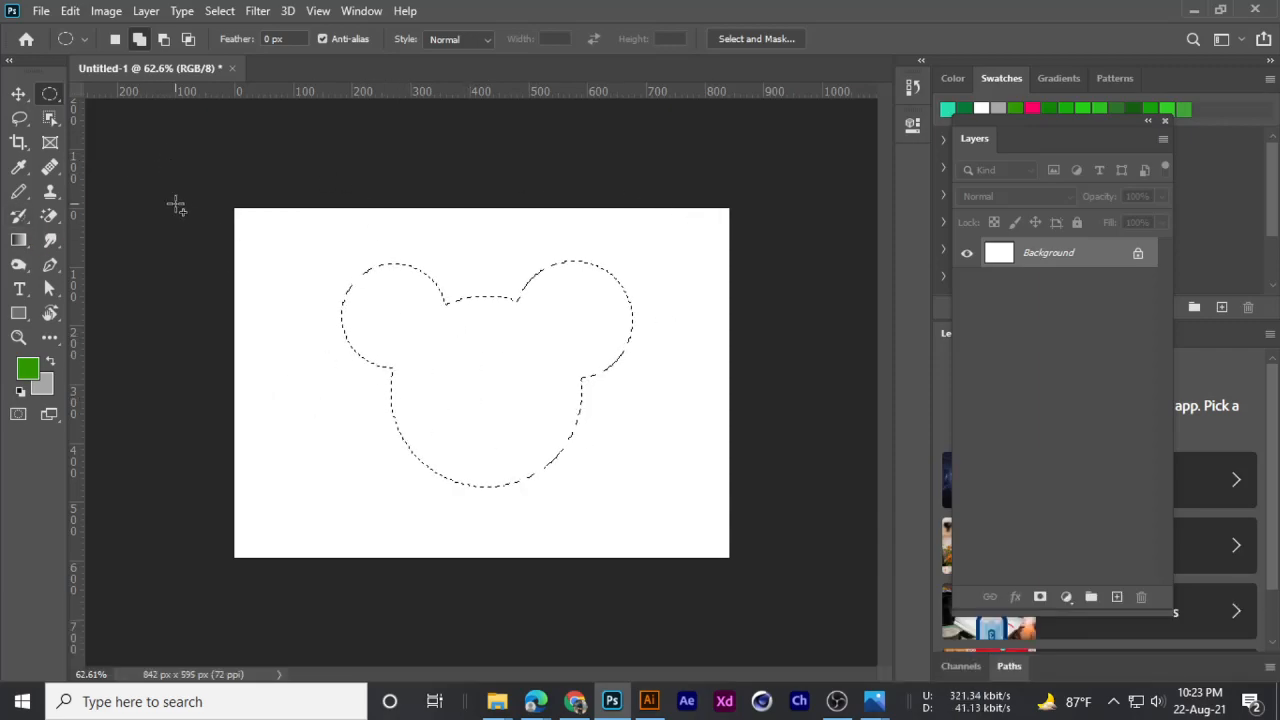
key("ctrl+d")
key("ctrl+z")
- Create a new layer, fill the mouse-head selection with the green foreground colour, and deselect
left_click(1117, 597)
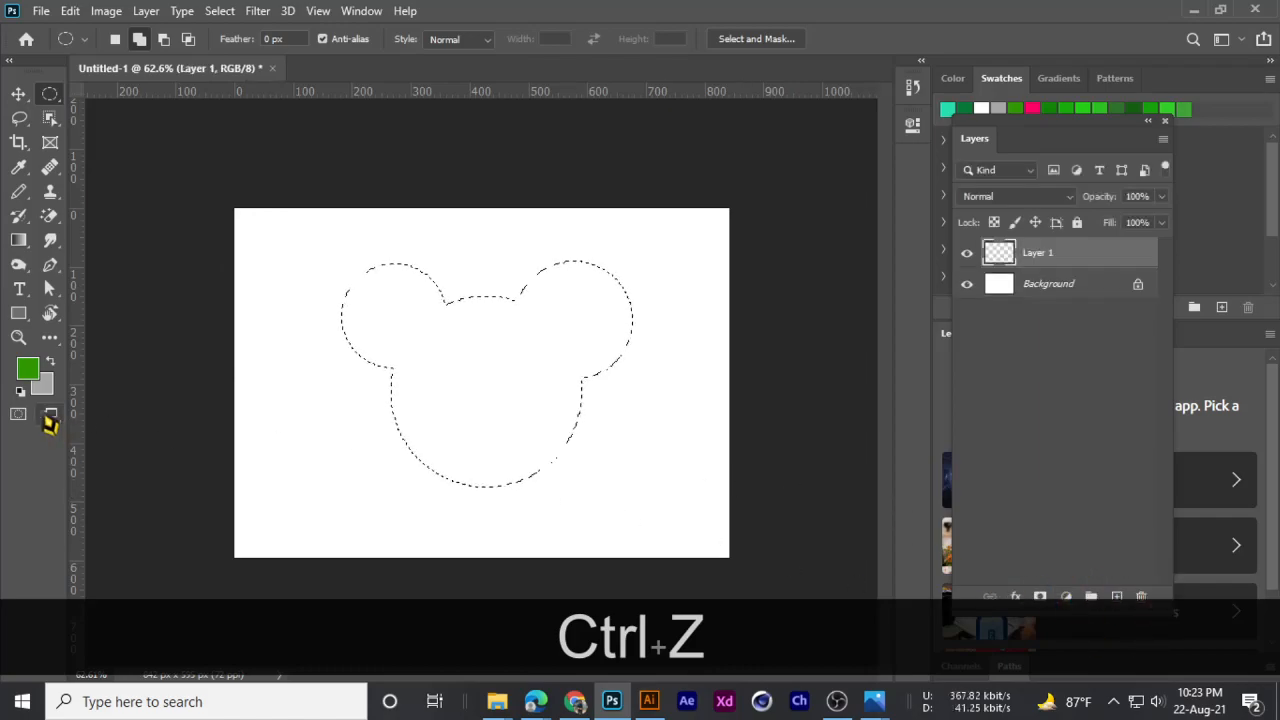
key("alt+BackSpace")
key("ctrl+f")
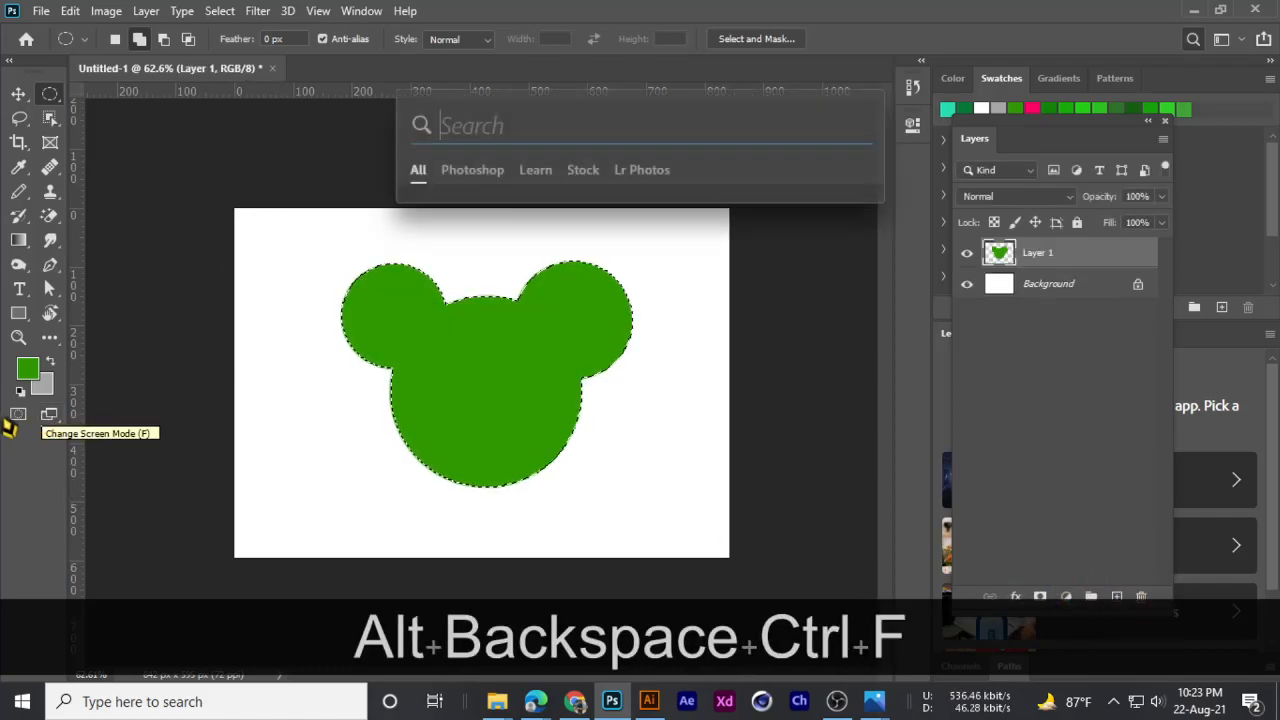
key("ctrl+d")
- Move the green mouse-head shape around the canvas as a single object, and toggle its layer's visibility off and on
left_click(18, 96)
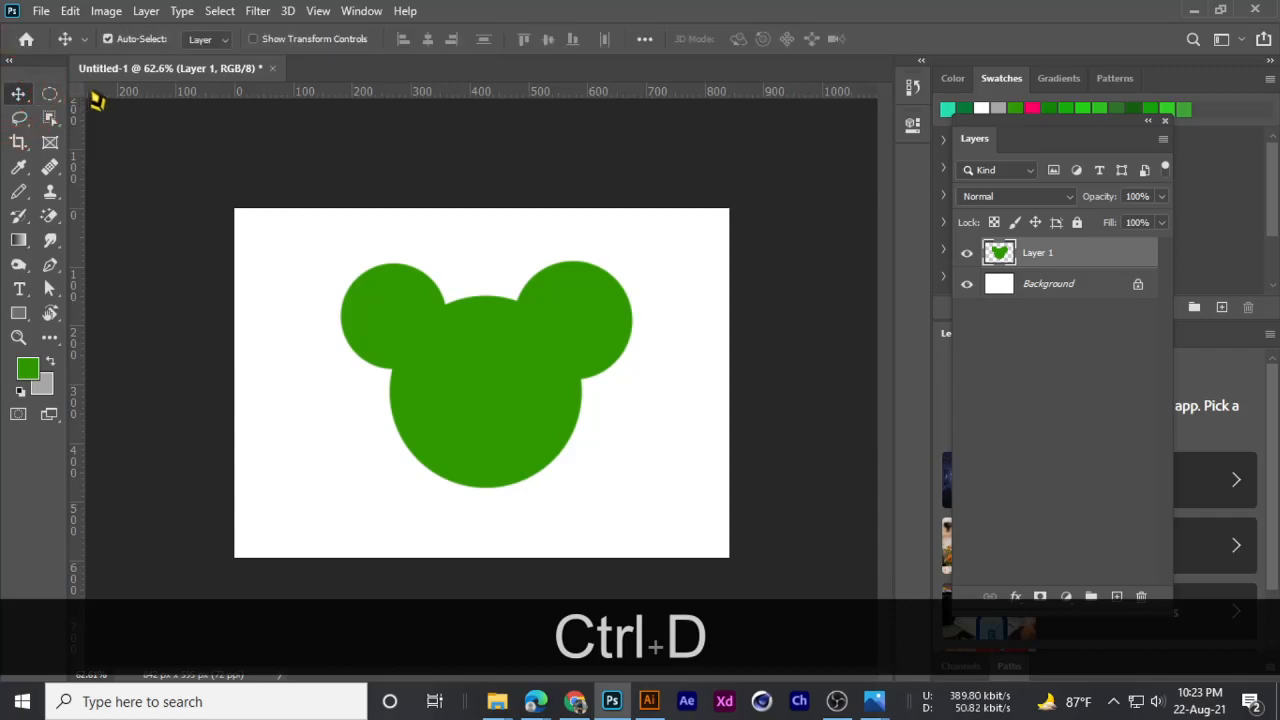
left_click_drag(494, 387, 490, 445)
left_click_drag(475, 404, 475, 404)
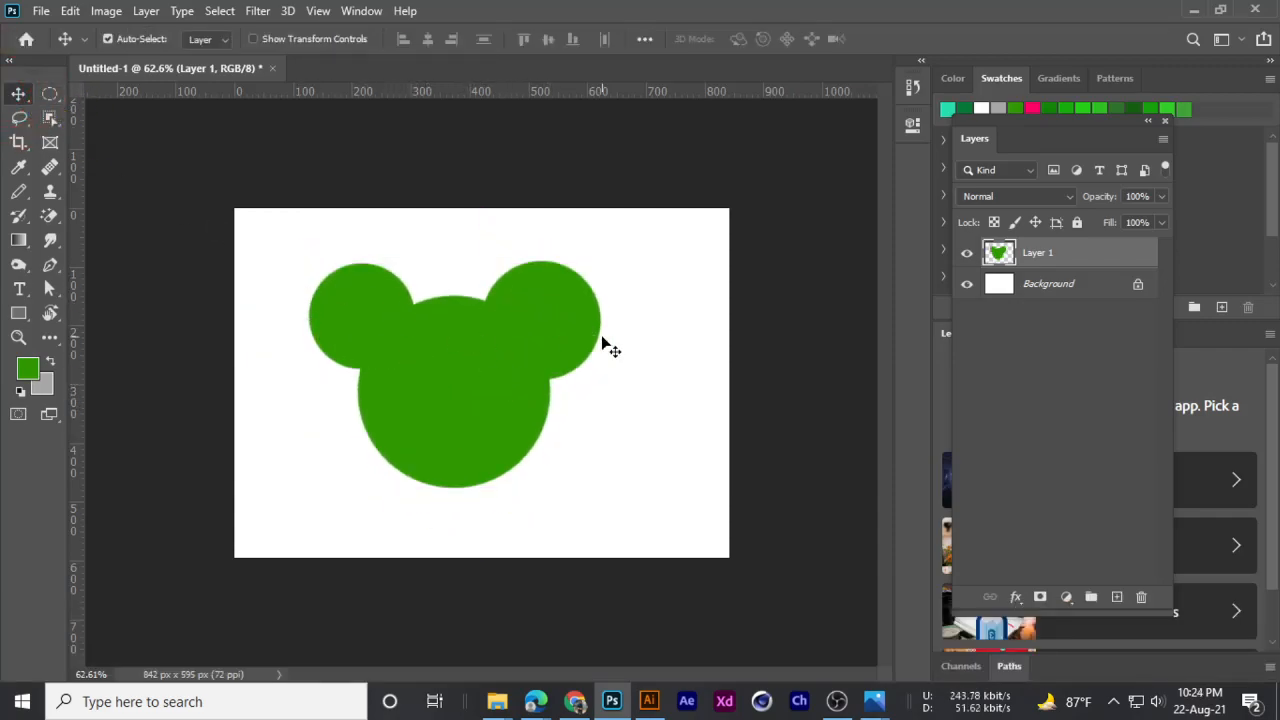
left_click_drag(398, 323, 470, 348)
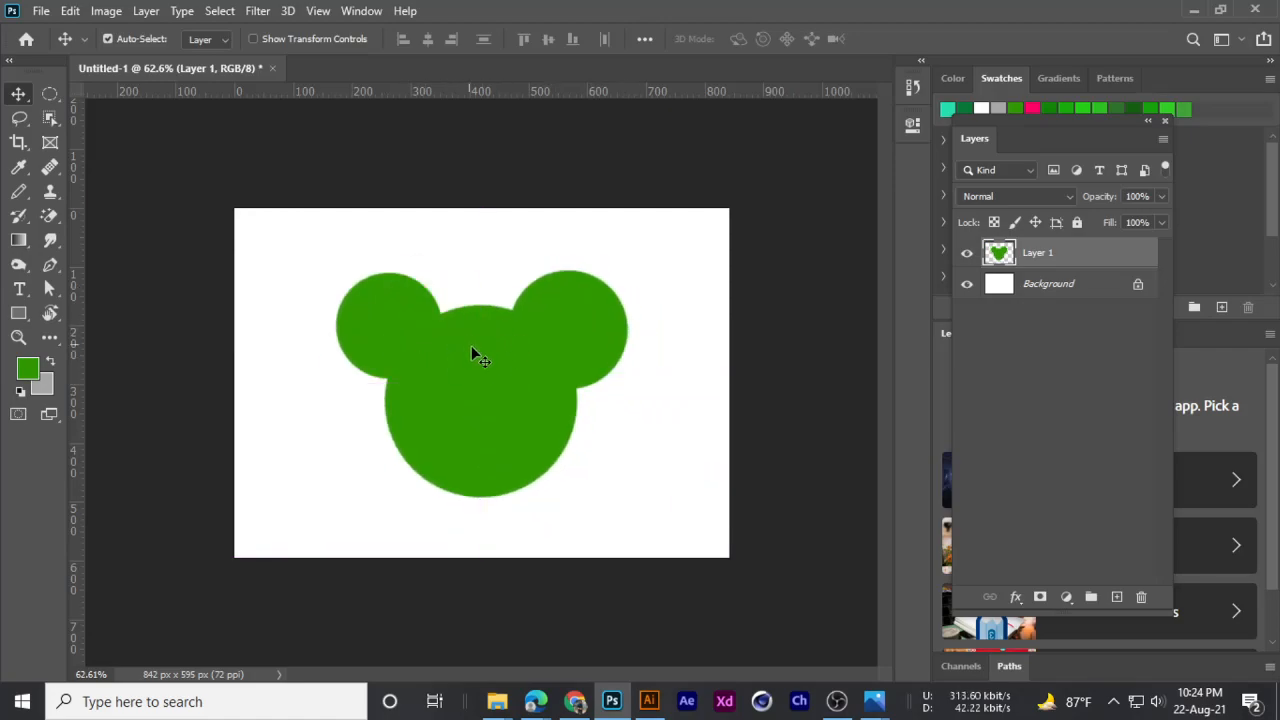
left_click_drag(495, 392, 490, 353)
mouse_move(389, 314)
left_mouse_down()
mouse_move(414, 363)
mouse_move(377, 302)
left_mouse_up()
left_click(966, 253)
left_click(966, 253)
left_click_drag(466, 386, 455, 386)
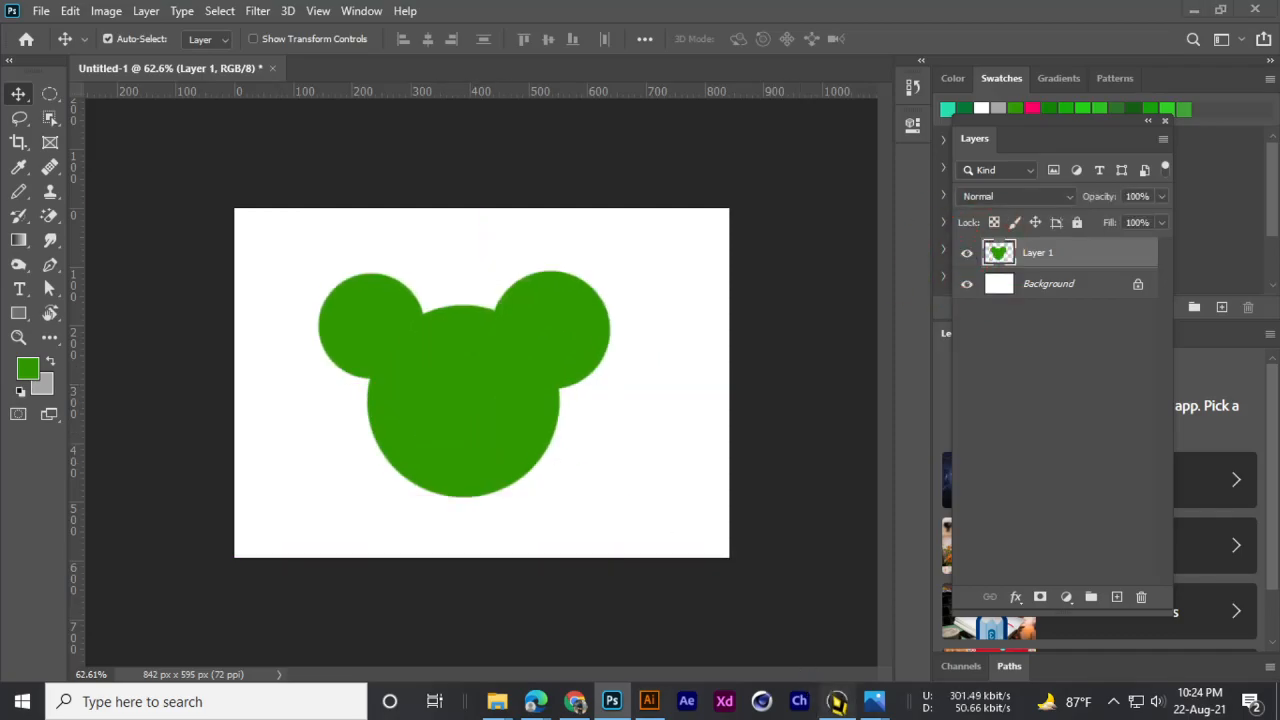
- Check the recording program briefly, return to Photoshop, and delete the green mouse-head layer
left_click(837, 701)
left_click(1171, 10)
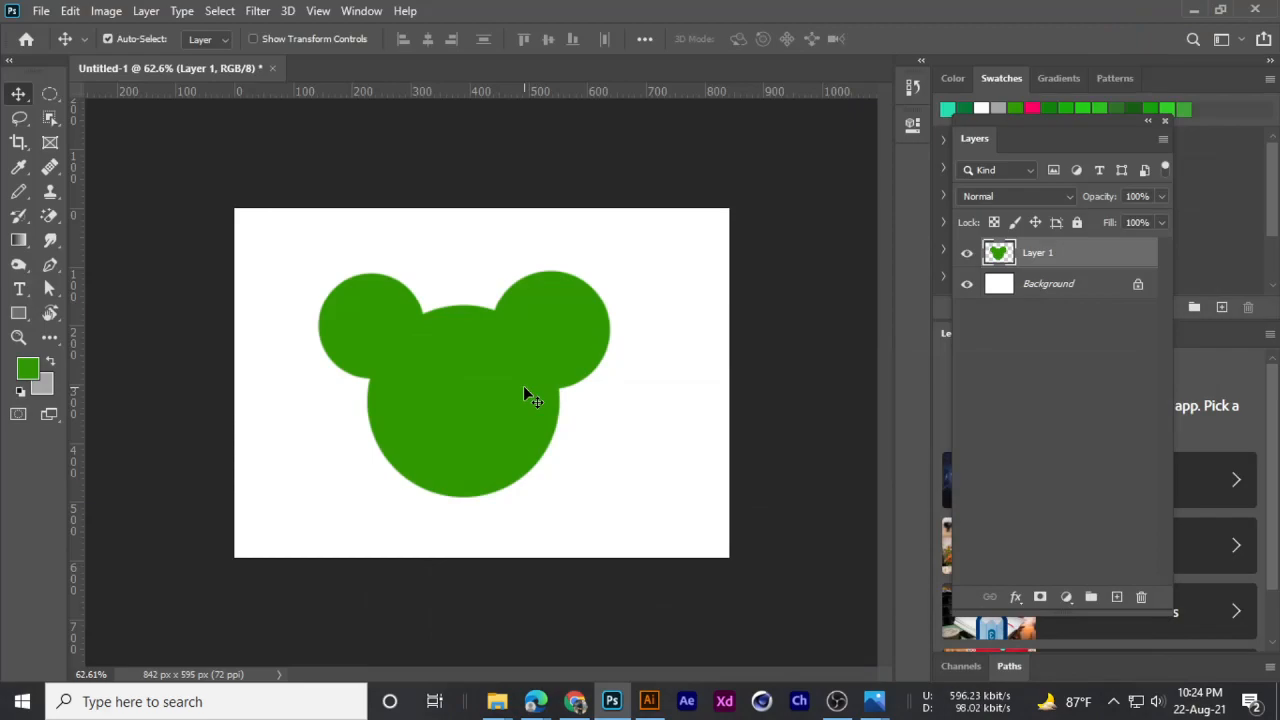
key("Delete")
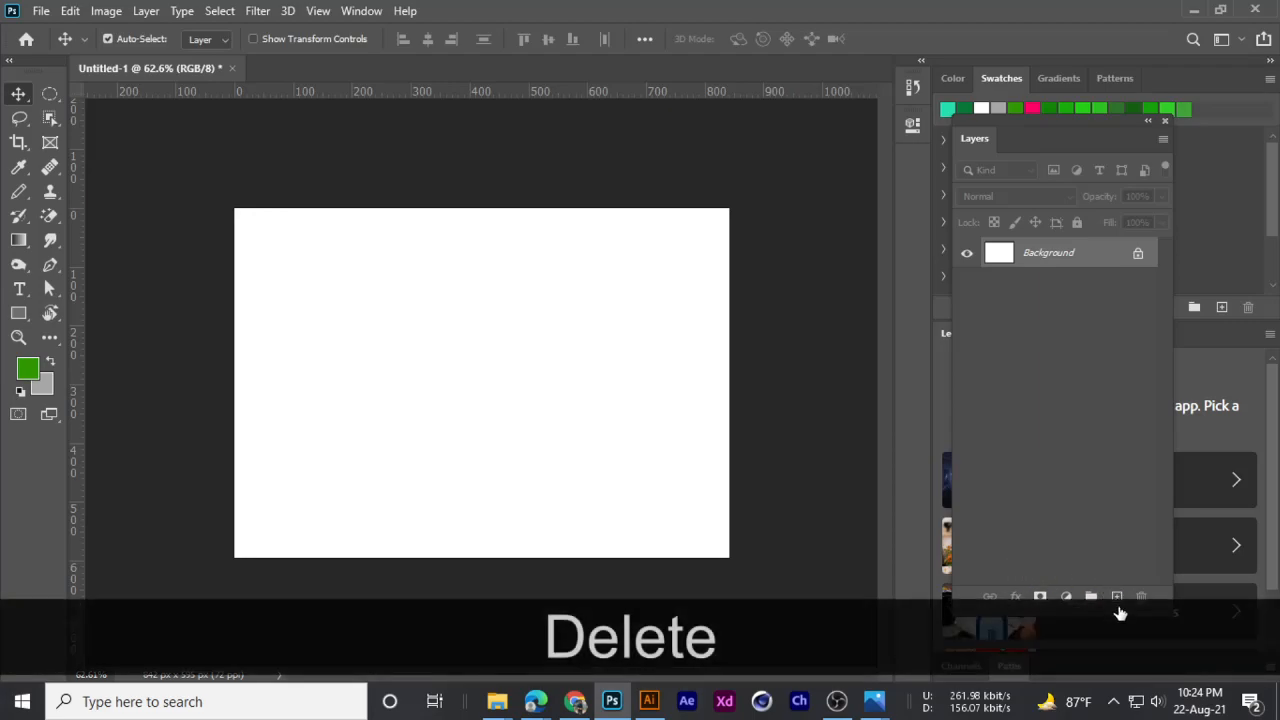
- Create a new layer, draw a large circular selection mid-canvas with the Elliptical Marquee, fill it with the green foreground colour, and deselect
left_click(1117, 596)
right_click(50, 94)
left_click(110, 108)
key("shift")
left_click_drag(378, 323, 609, 496)
key("shift")
key("space")
key("shift")
key("shift")
key("alt+BackSpace")
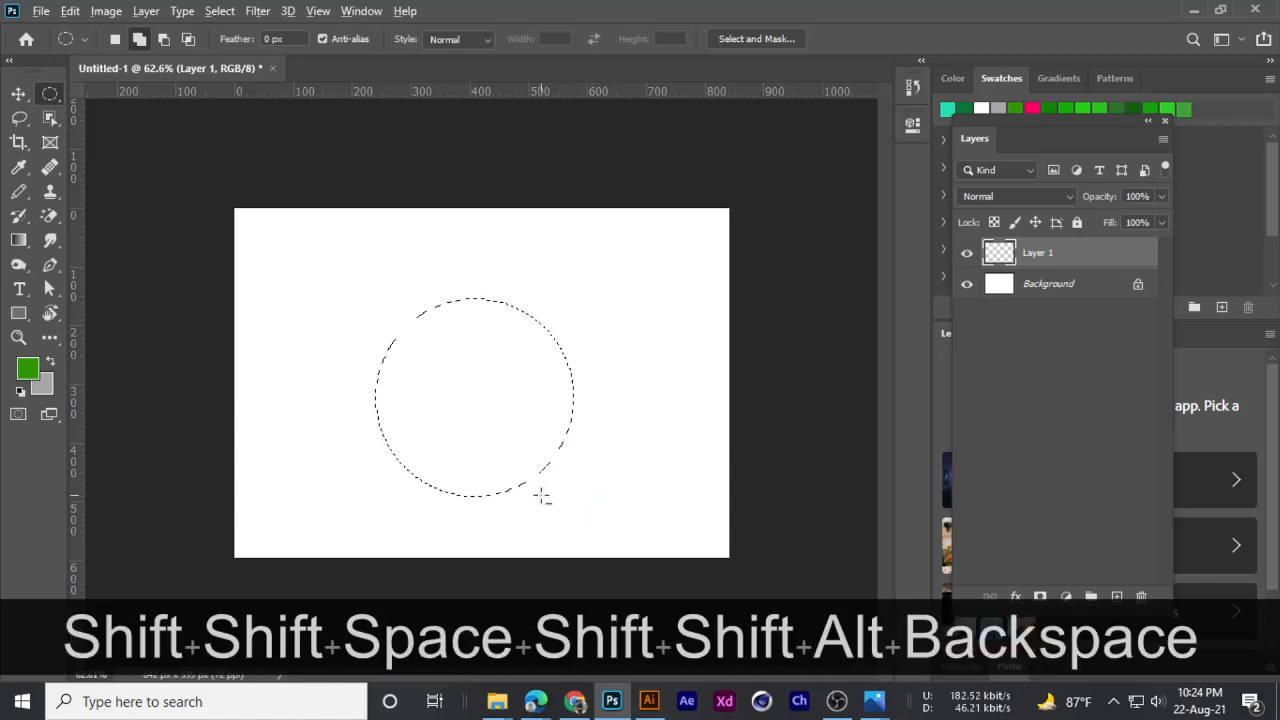
key("ctrl+d")
- Duplicate the green circle, scale the copy down as an ear on the upper left, and duplicate that ear for the upper right
left_click(18, 93)
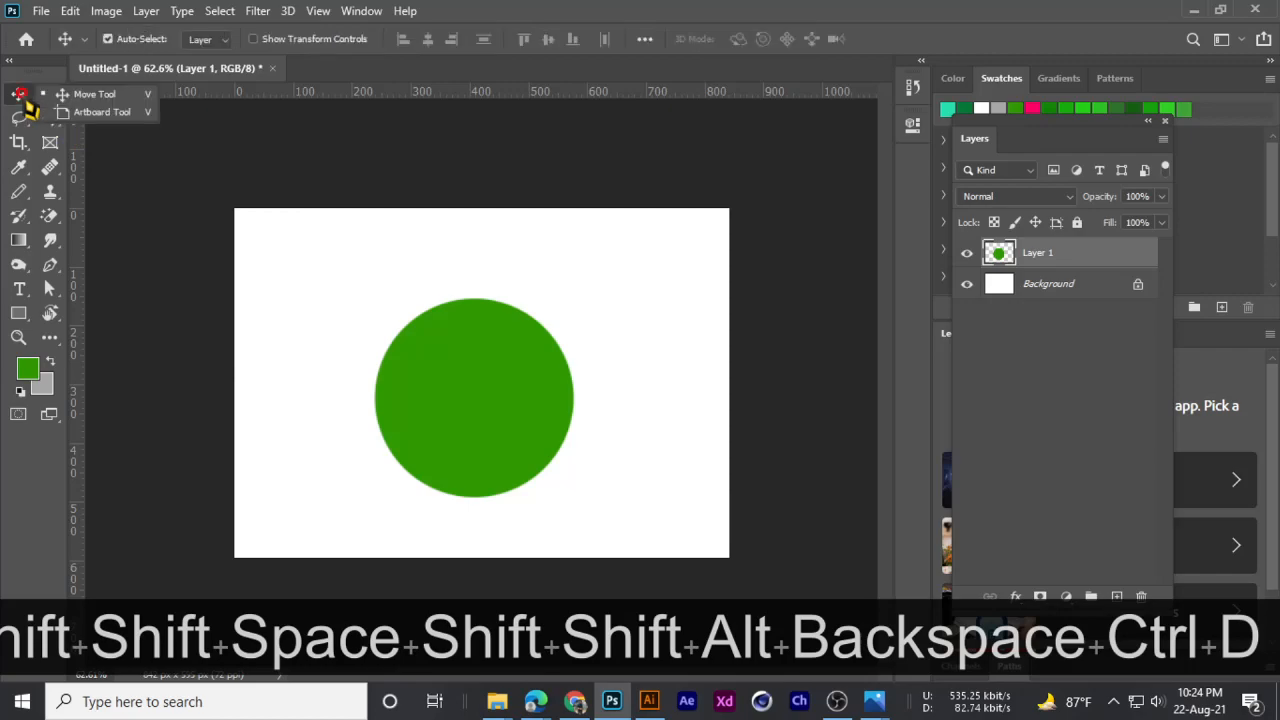
left_click_drag(426, 512, 352, 367)
key("alt")
key("ctrl+alt+t")
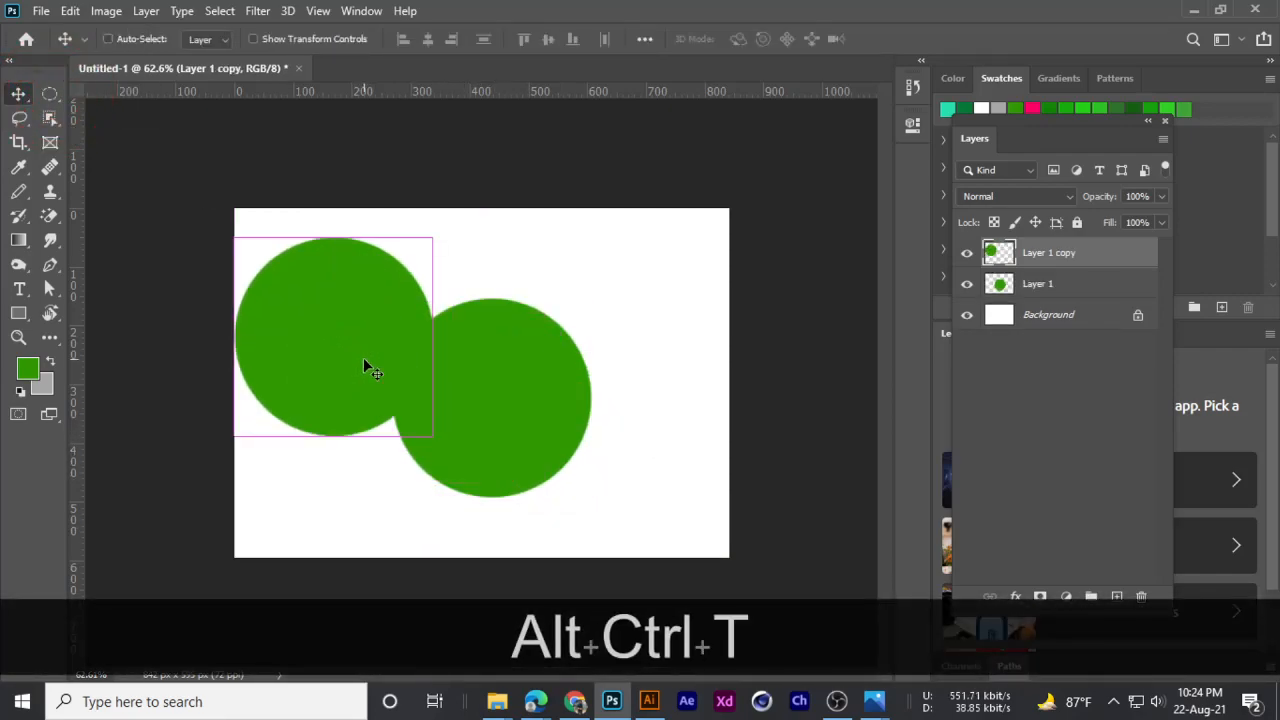
key("alt+shift")
left_click_drag(434, 230, 371, 315)
left_click_drag(294, 380, 621, 344)
key("Return")
key("alt")
left_click(814, 320)
- Reposition both ear circles so they sit level with each other against the upper sides of the large circle
left_click_drag(336, 342, 335, 326)
left_click(762, 344)
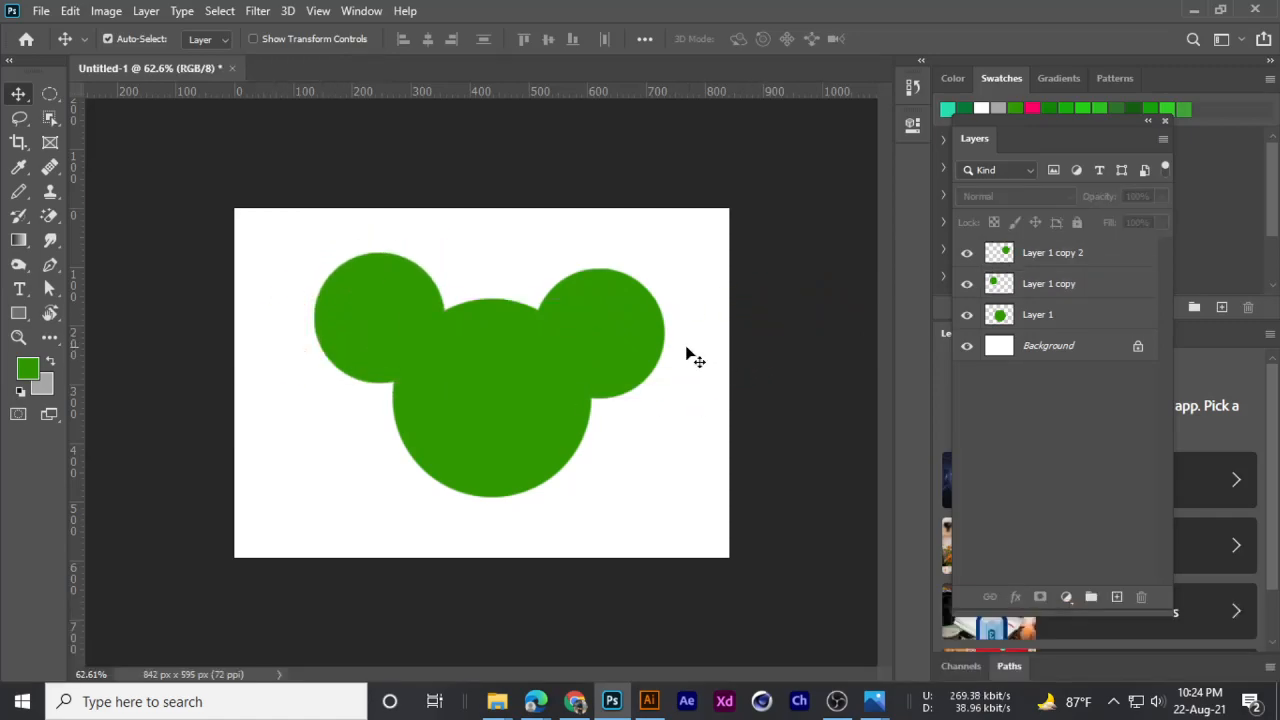
left_click_drag(567, 350, 591, 323)
left_click_drag(429, 323, 398, 328)
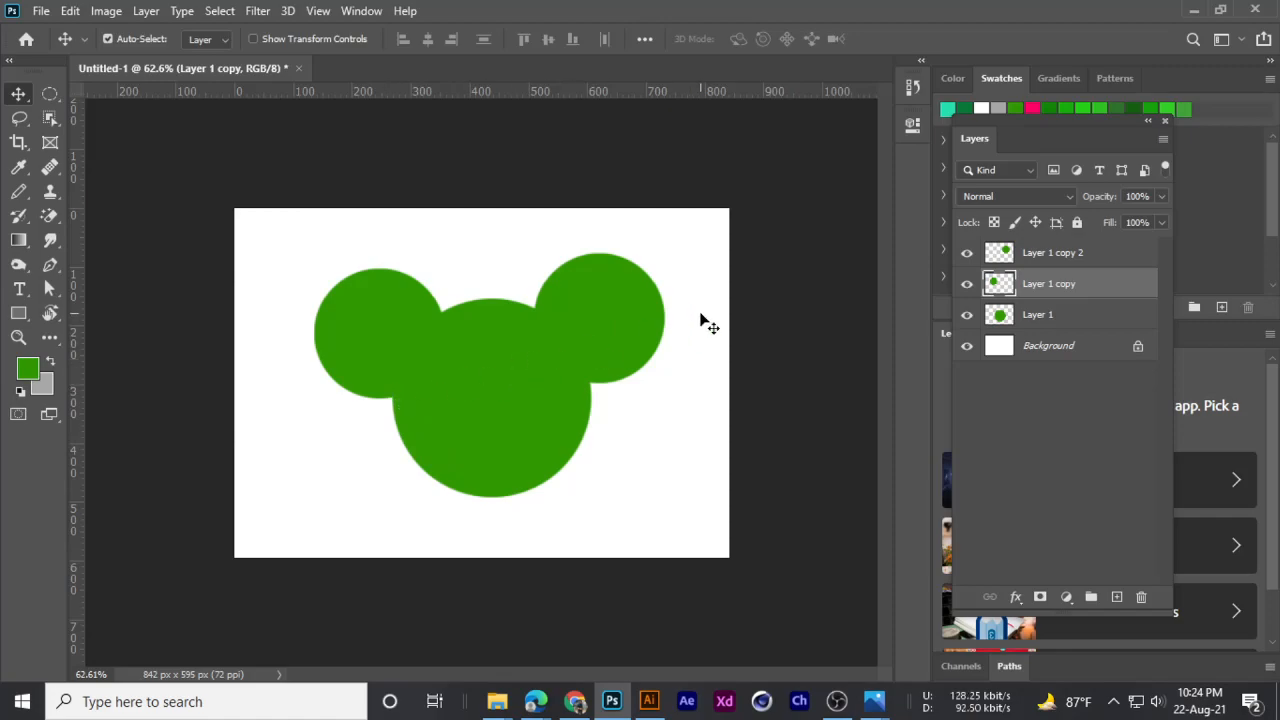
left_click_drag(337, 346, 403, 330)
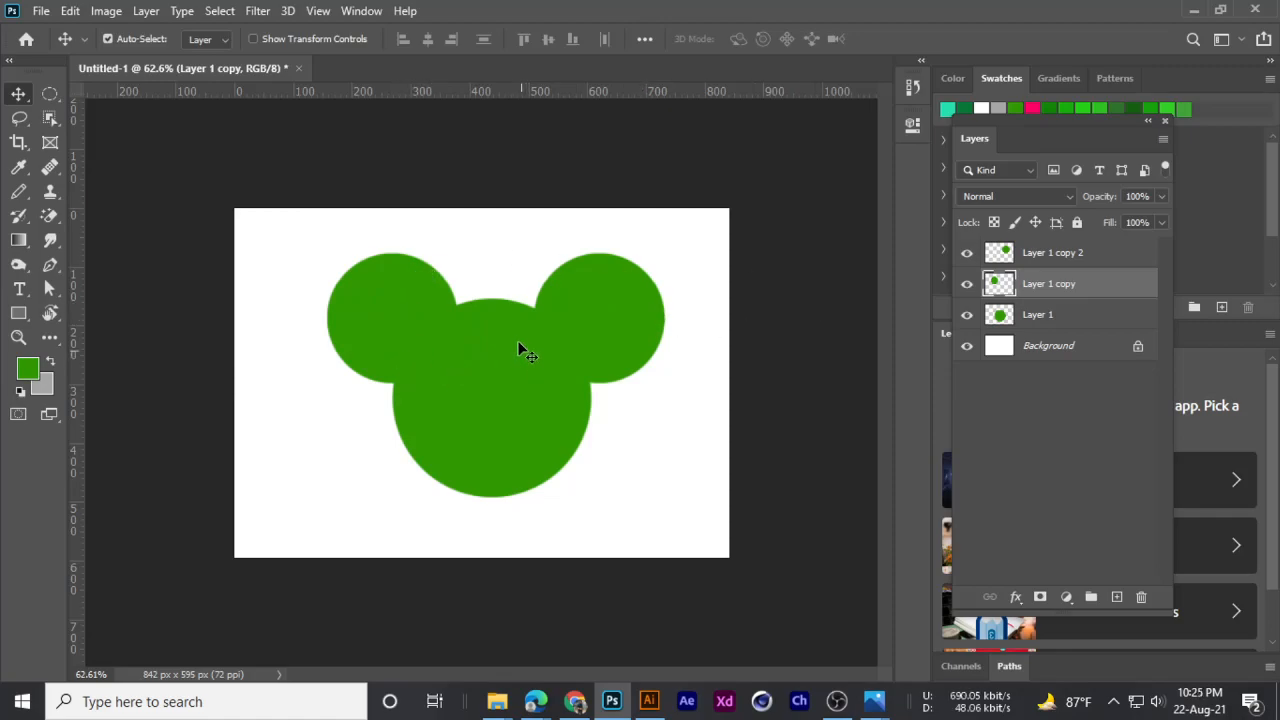
- Toggle the visibility of each ear layer off and on to show that the shapes are separate
left_click(967, 285)
left_click(967, 285)
left_click(966, 253)
left_click(966, 253)
- Delete all three green circle layers, leaving only the Background, and switch to the Google Meet call
left_click(1038, 253)
key("Delete")
key("Delete")
key("Delete")
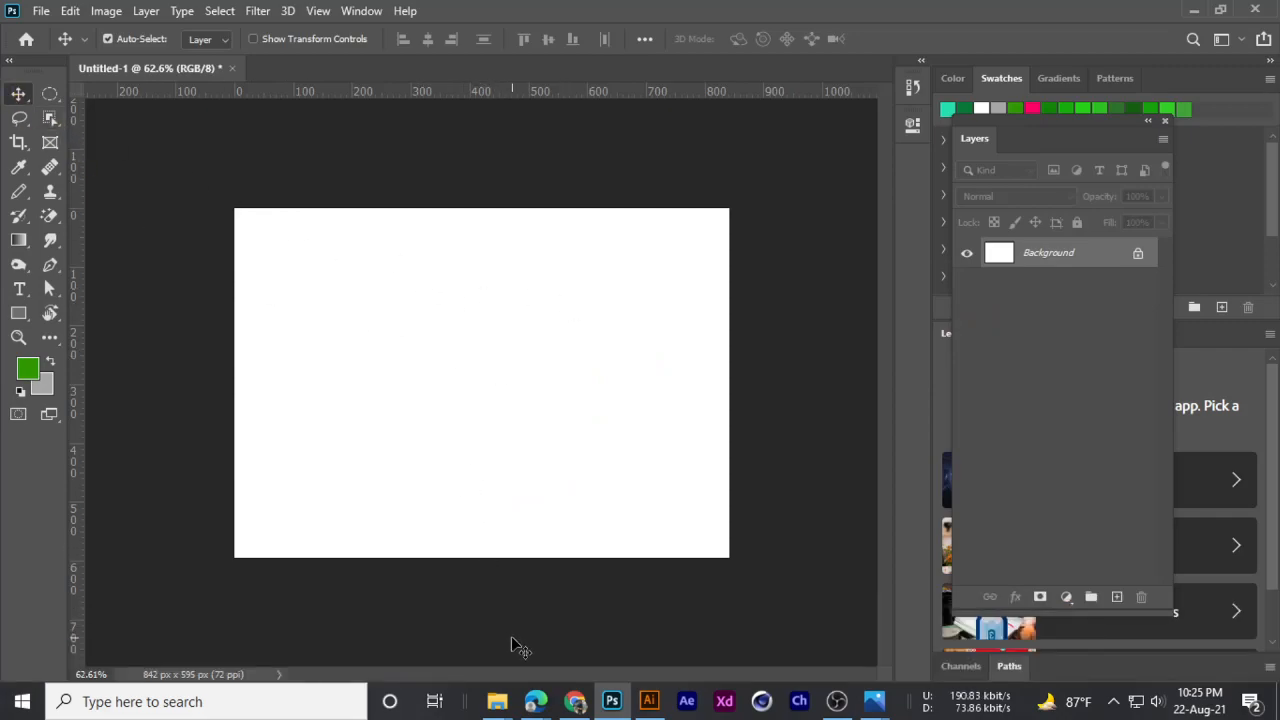
left_click(533, 701)
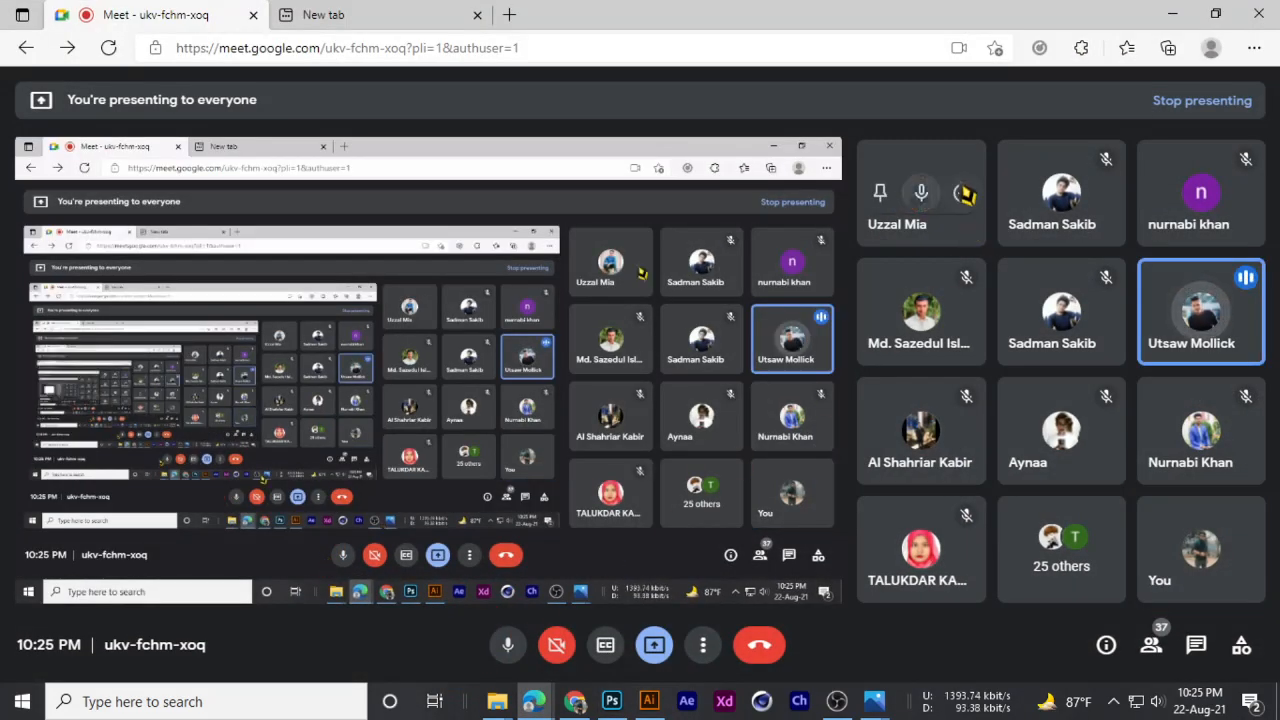
- Leave the Google Meet call window and switch back to the Photoshop document
mouse_move(920, 195)
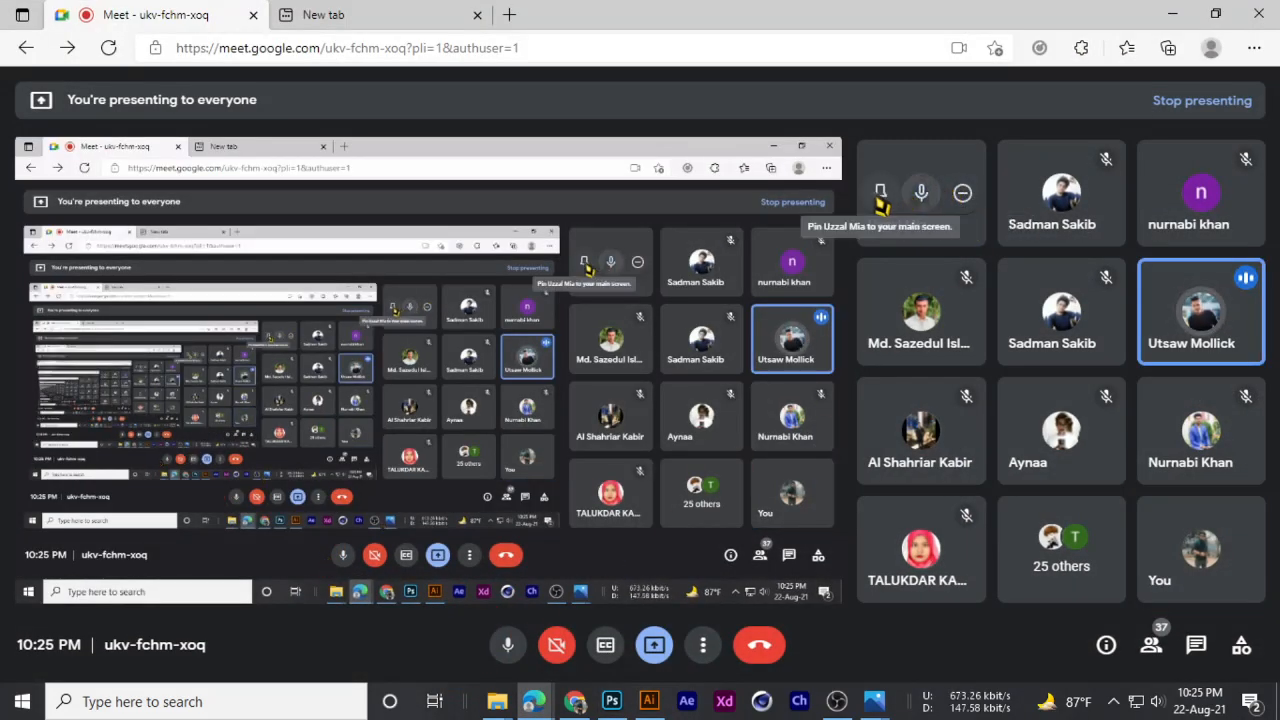
left_click(1174, 14)
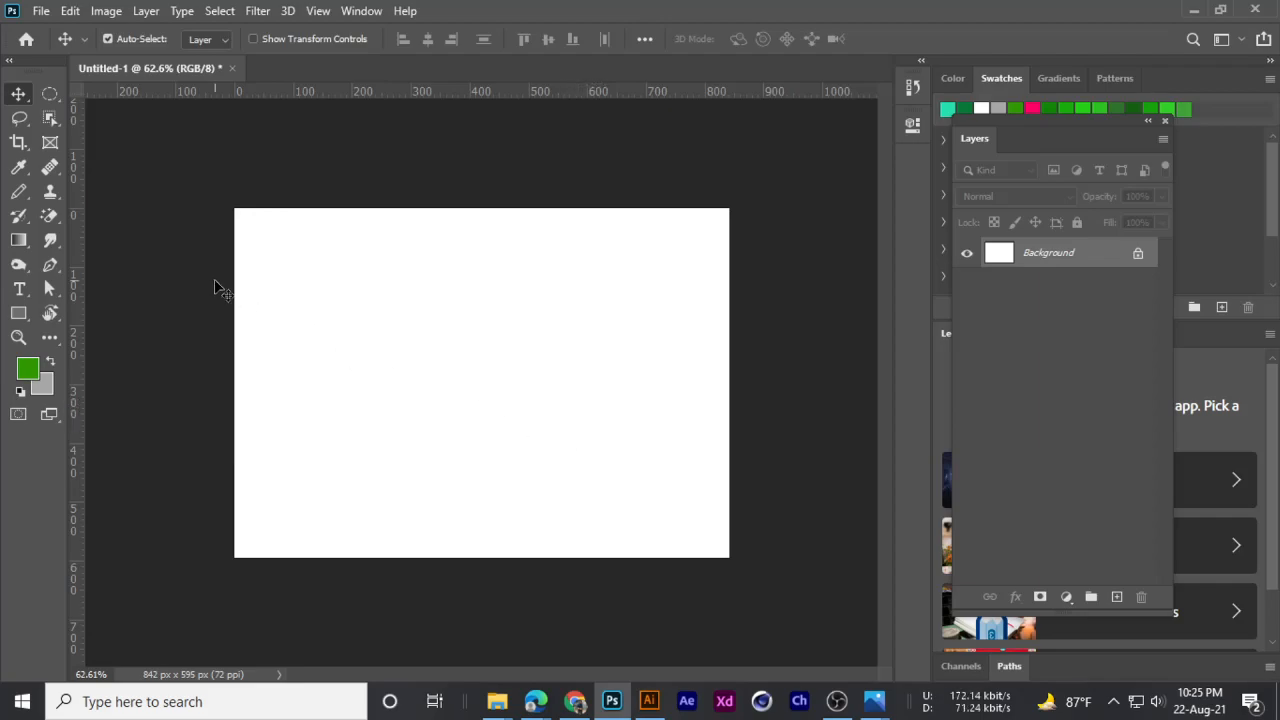
scroll(286, 309, "up", 2)
scroll(286, 310, "down", 1)
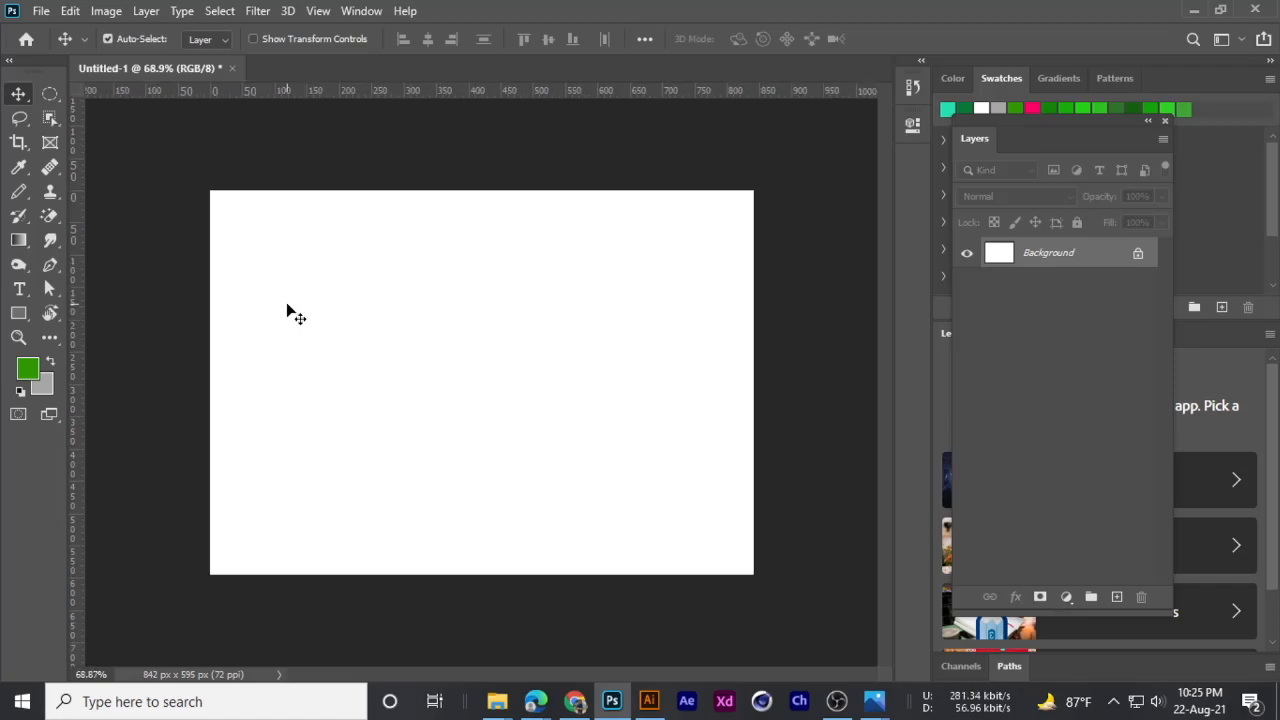
scroll(288, 308, "down", 2)
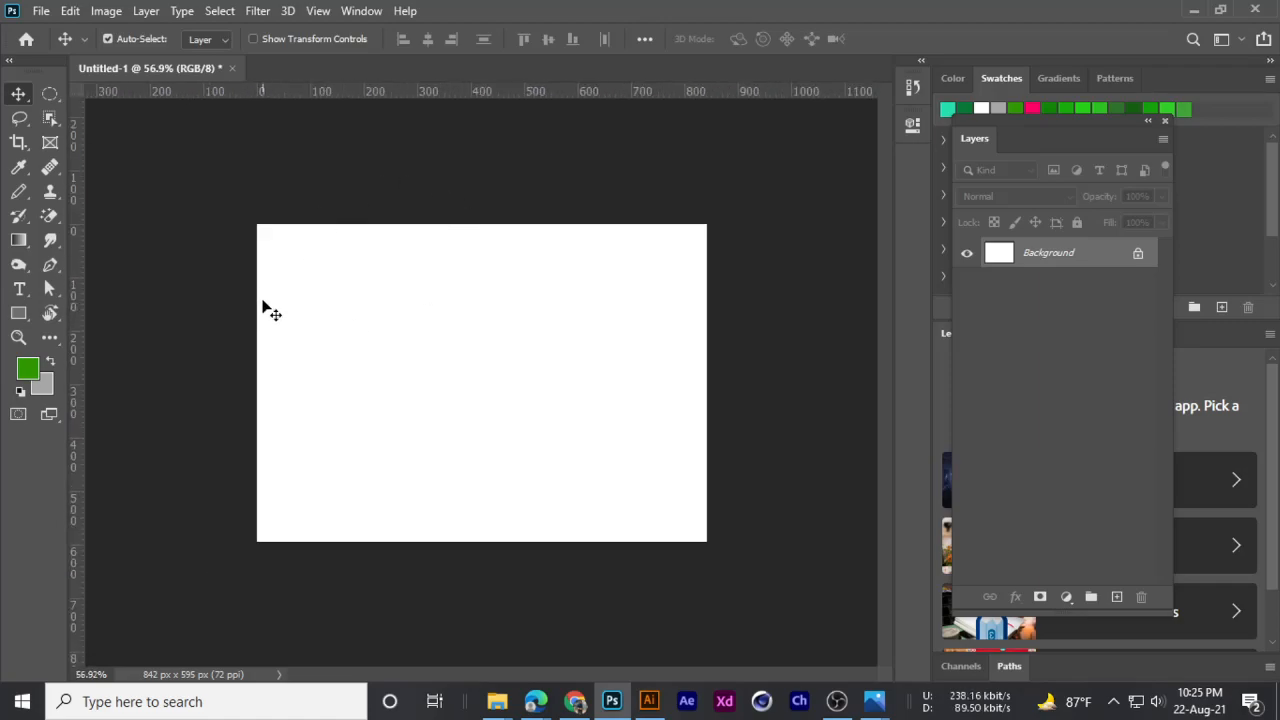
scroll(260, 318, "up", 1)
scroll(260, 318, "down", 1)
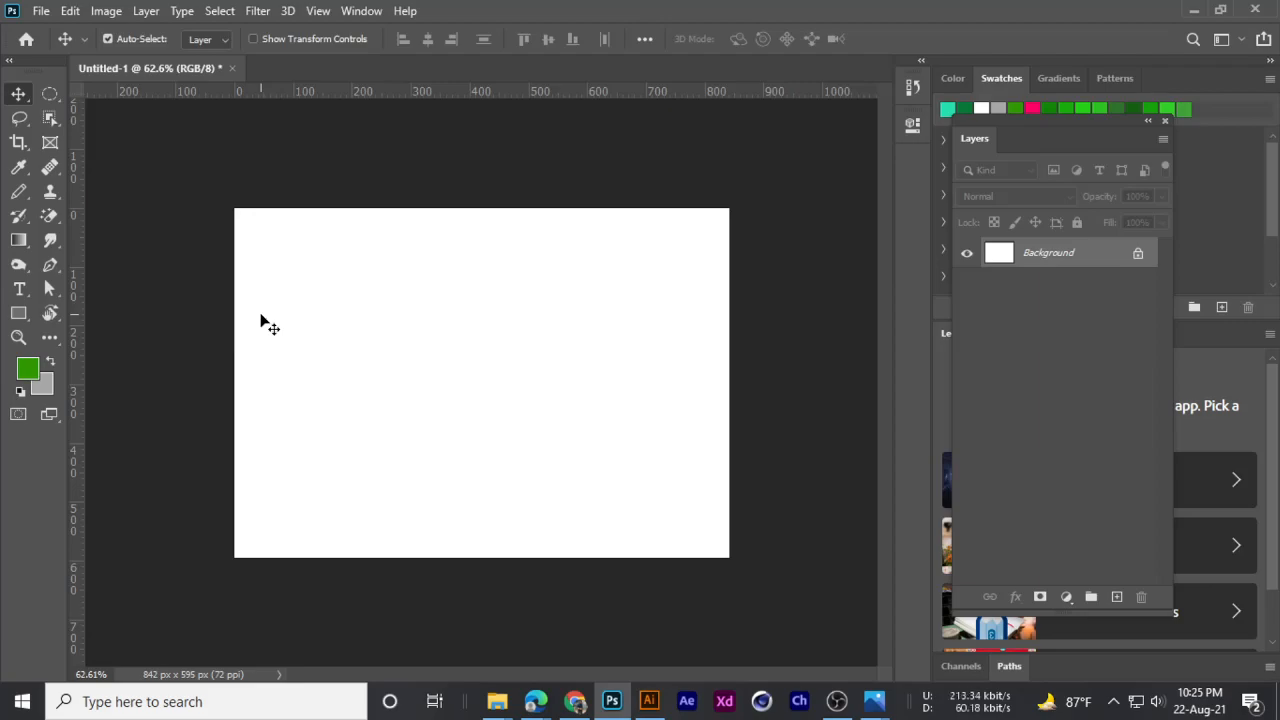
- Add a new empty layer above the Background and activate the Elliptical Marquee tool
left_click(1117, 597)
left_click(50, 93)
left_click(115, 110)
key("shift")
left_click_drag(301, 273, 441, 400)
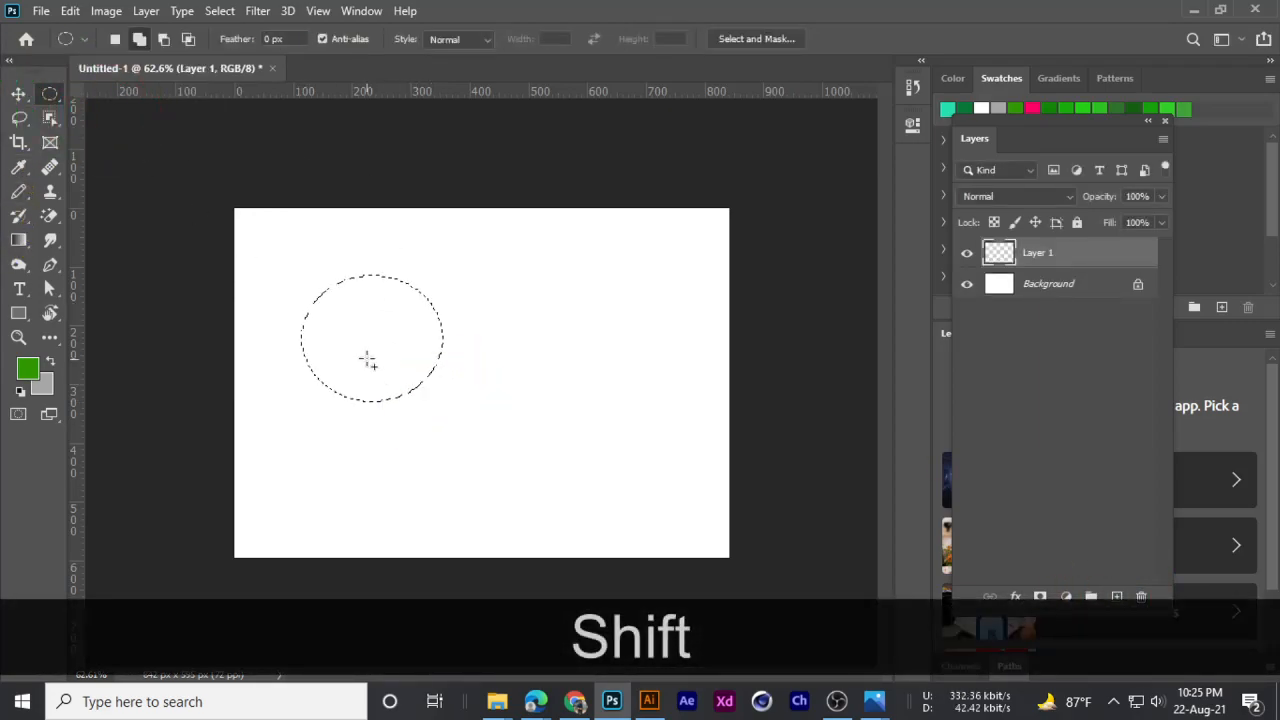
key("ctrl")
key("ctrl+shift+d")
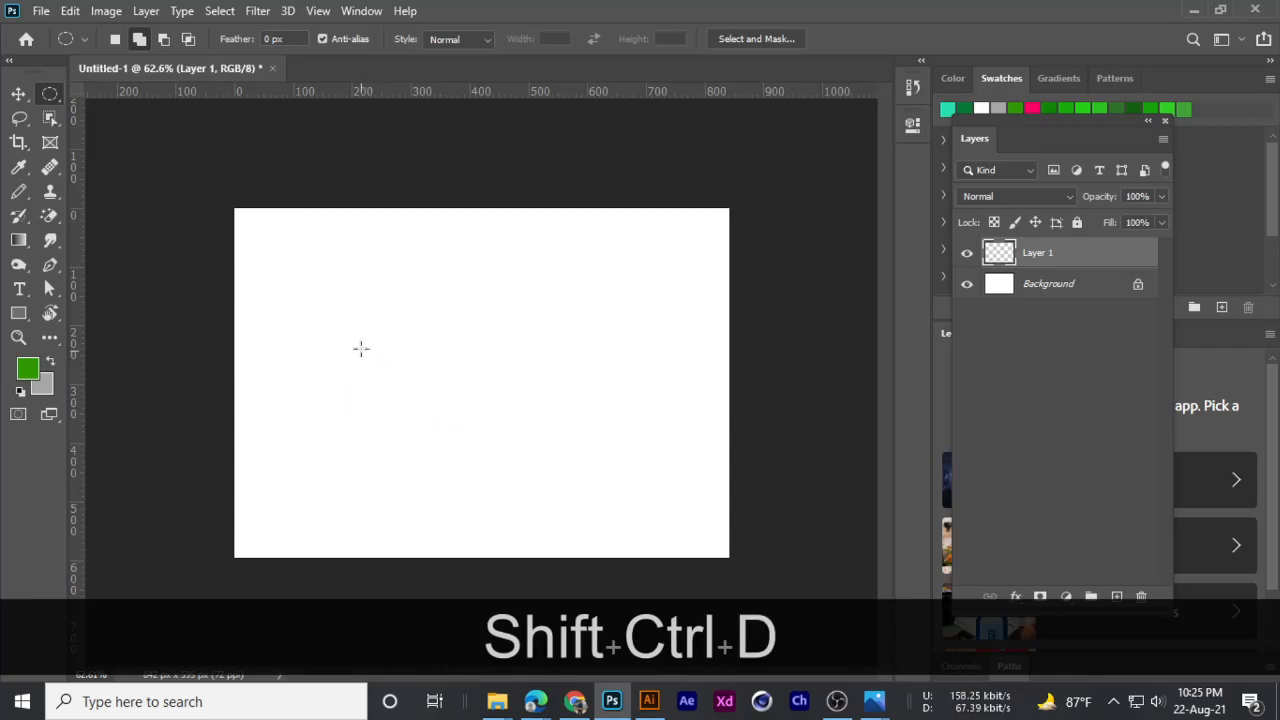
- Draw a perfectly circular marquee selection and position it in the upper-left area of the canvas
key("shift")
left_click_drag(324, 270, 403, 409)
key("space")
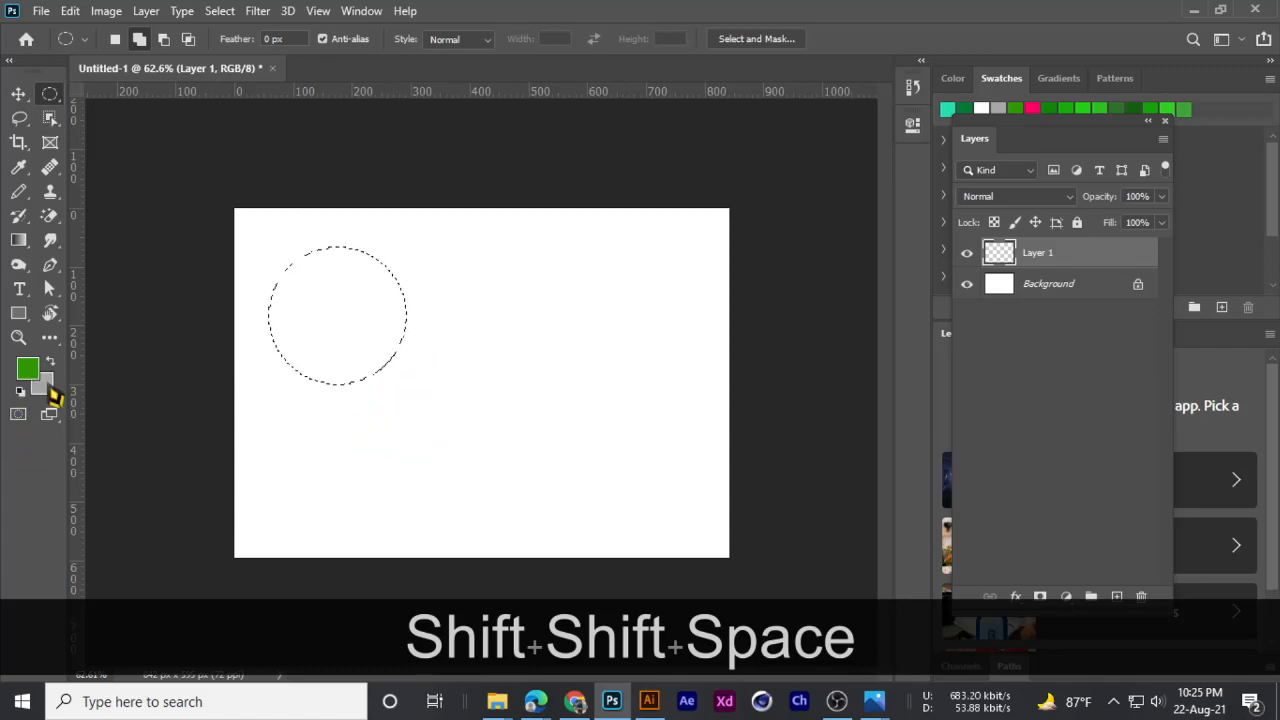
- Set the background color to bright red
left_click(47, 389)
left_click_drag(846, 217, 880, 190)
left_click(911, 268)
left_click_drag(911, 270, 903, 204)
left_click(846, 234)
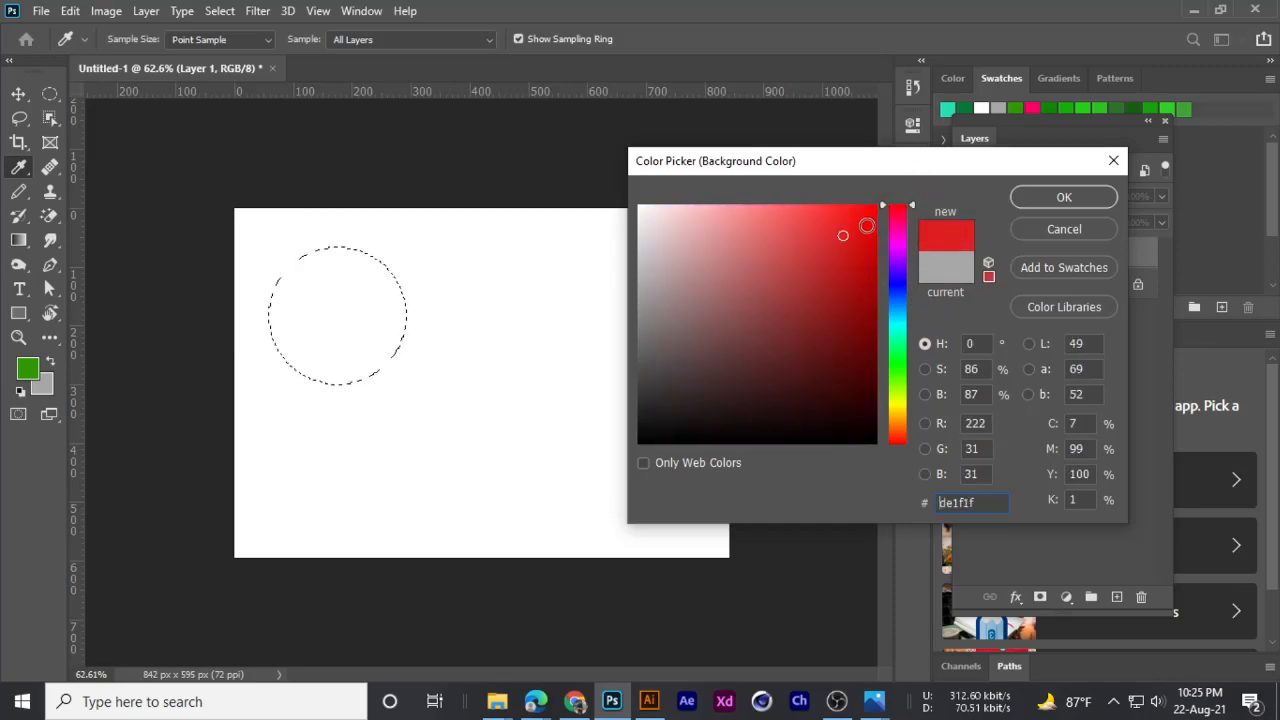
left_click(1064, 198)
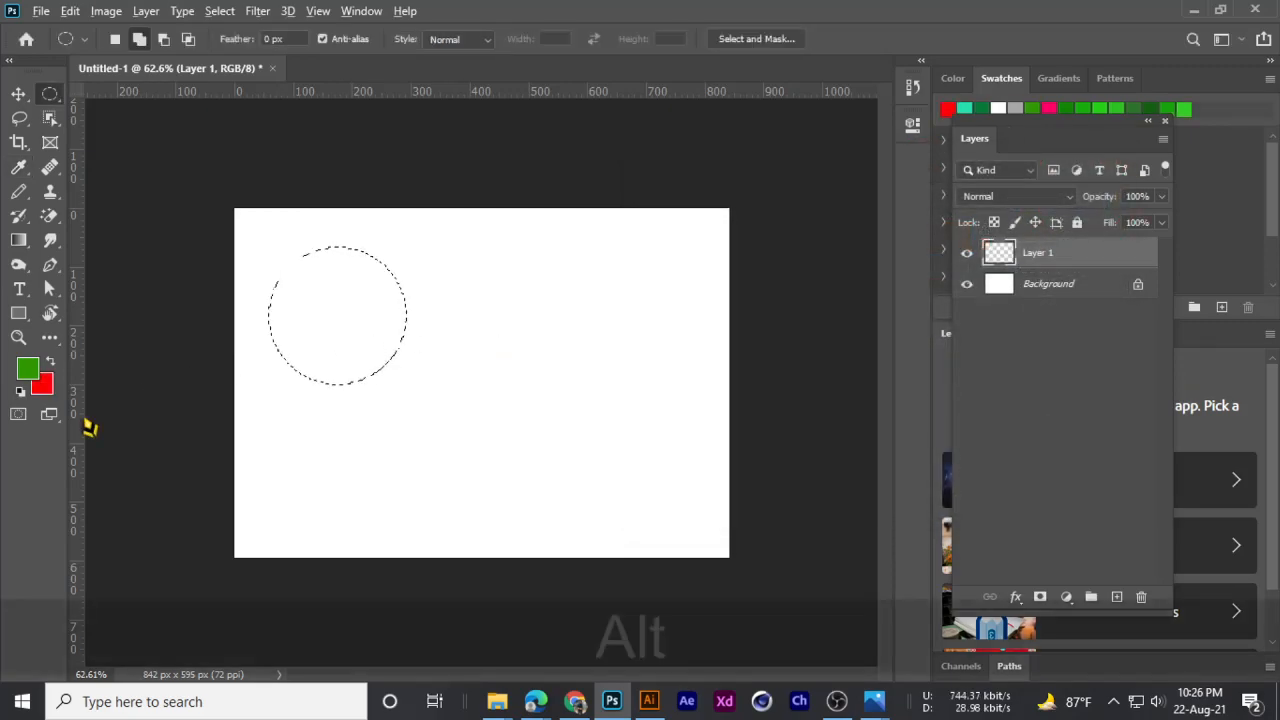
- Fill the circular selection with the green foreground color and deselect it
key("alt+BackSpace")
key("ctrl+d")
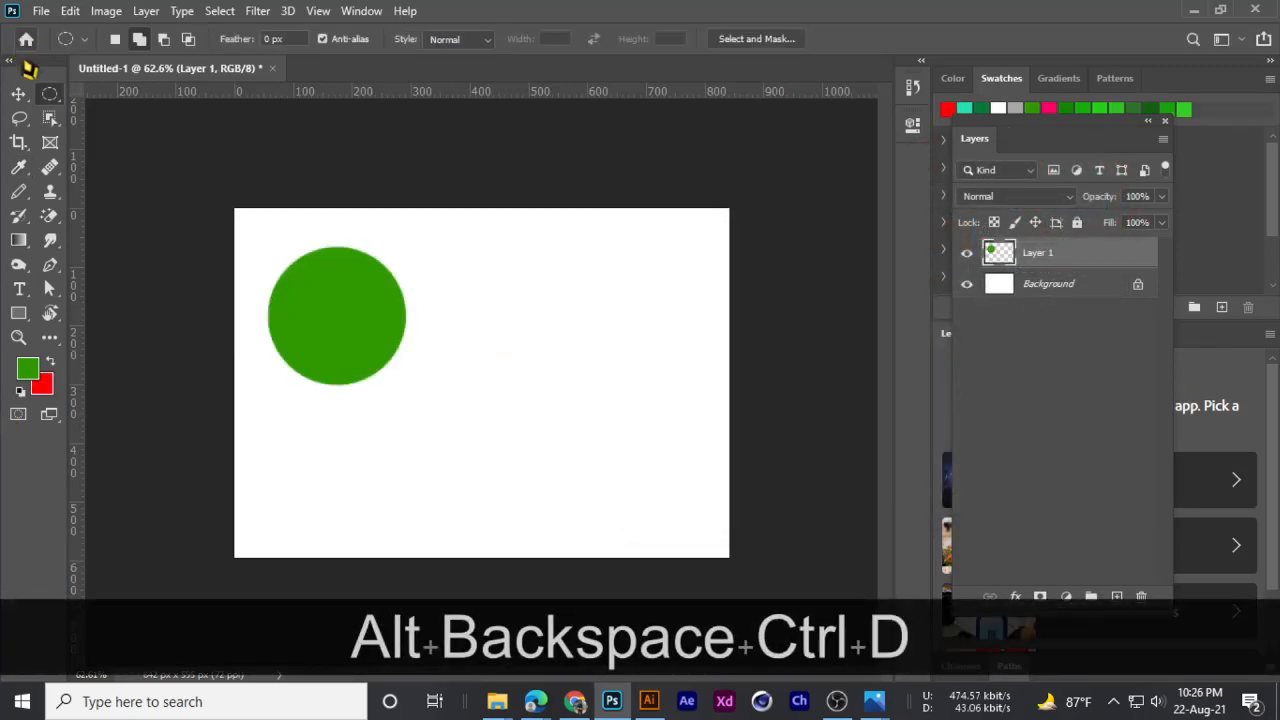
- Duplicate the green circle to the right with the Move tool, then delete the copy after toggling its layer visibility
left_click(18, 93)
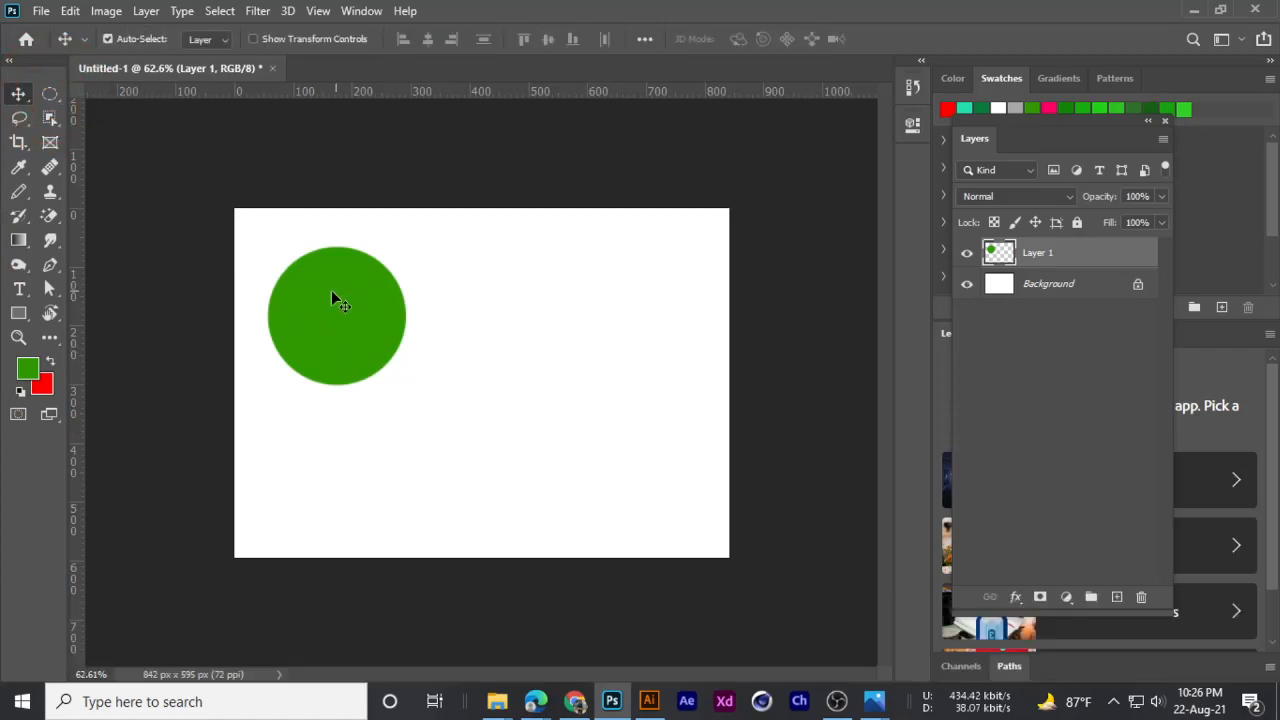
left_click_drag(336, 312, 550, 328)
left_click(967, 252)
left_click(967, 252)
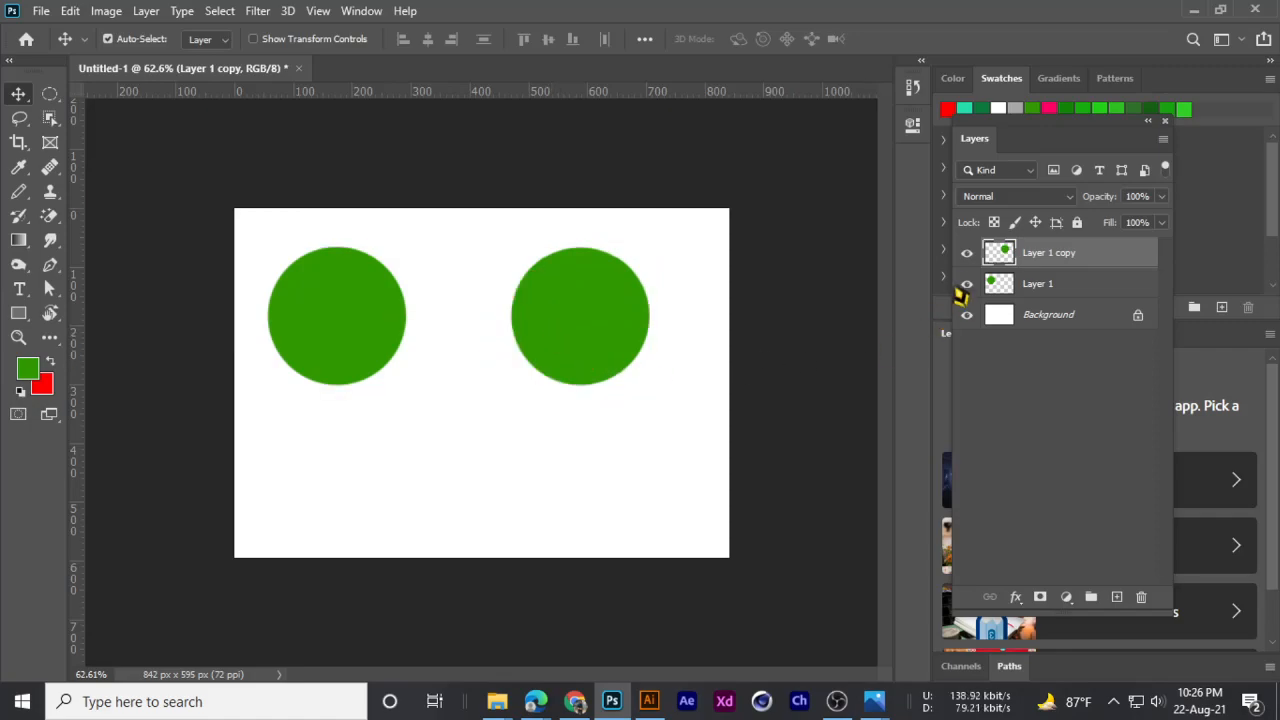
left_click(966, 253)
left_click(966, 253)
left_click(597, 318)
key("Delete")
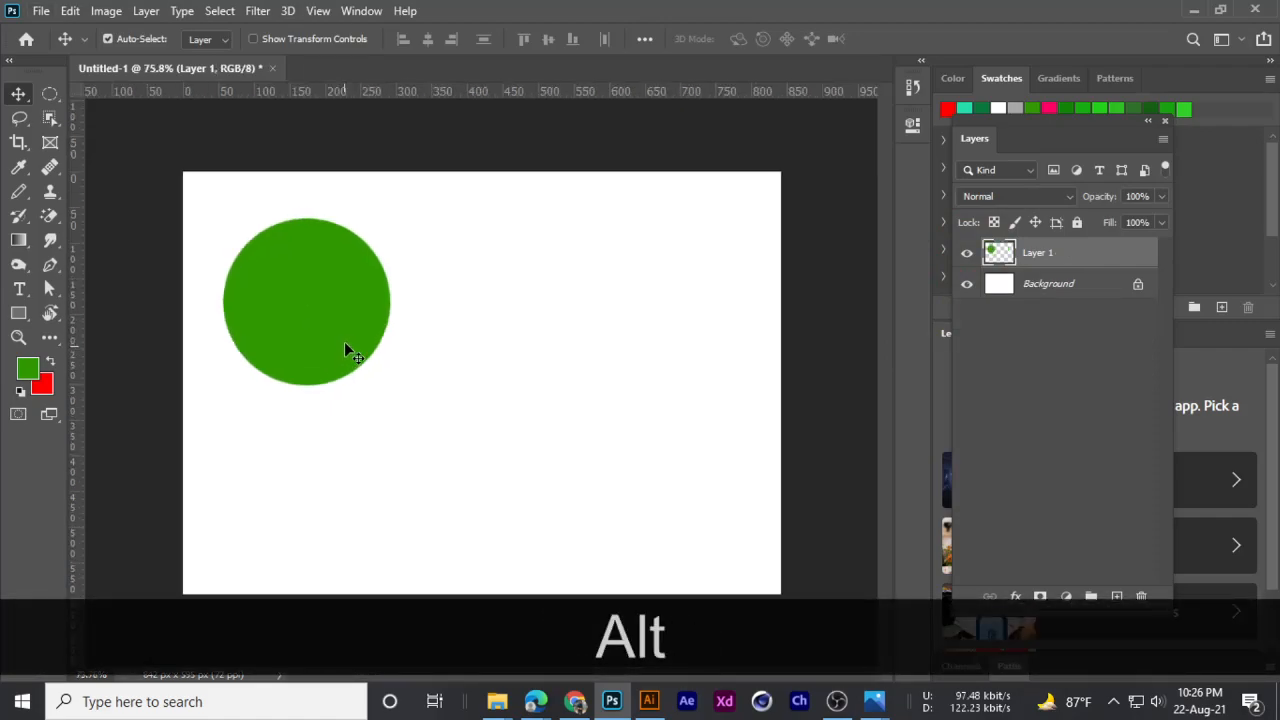
- Duplicate the green circle to the right once more and undo the duplication
key("alt")
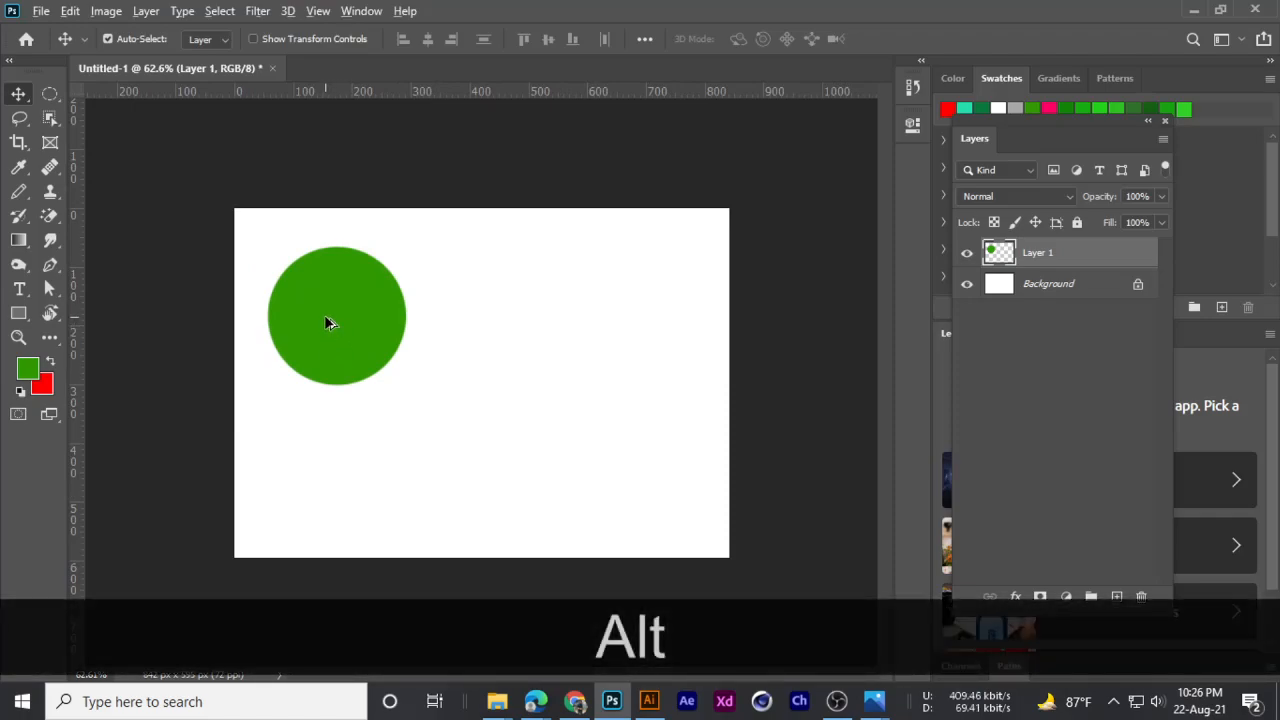
left_click_drag(343, 301, 549, 342)
key("ctrl")
key("ctrl+alt+z")
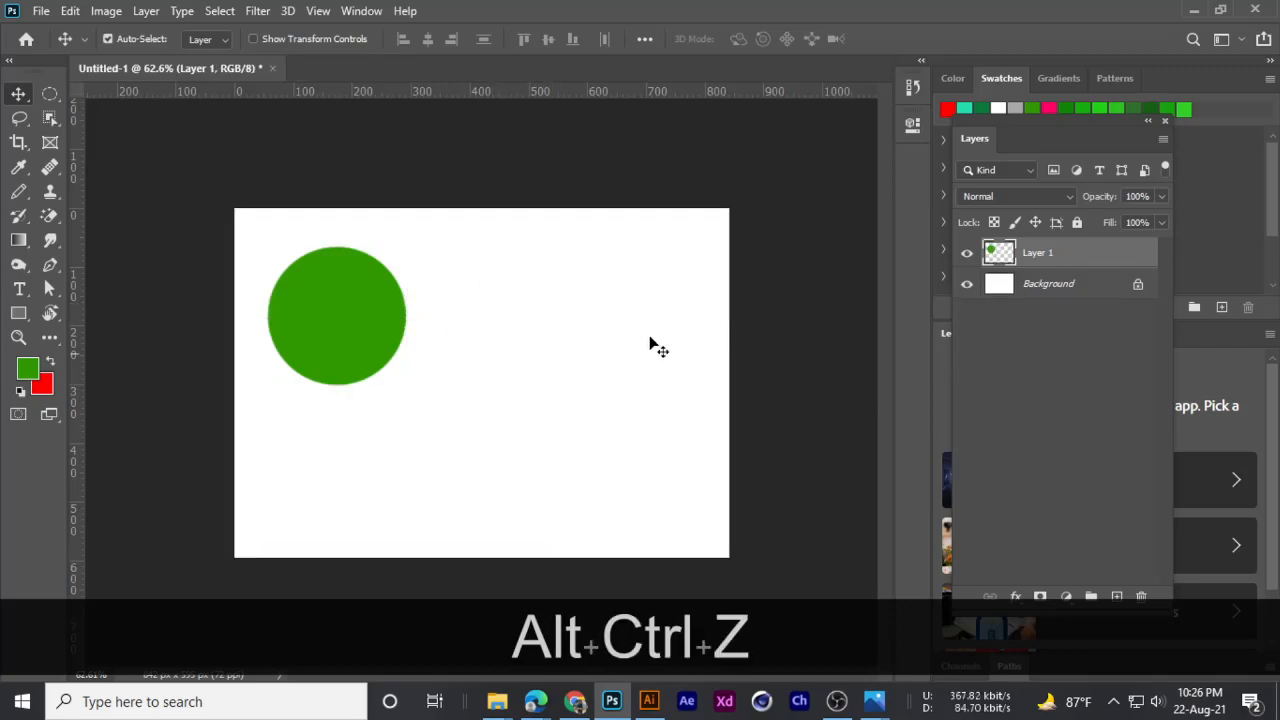
- Toggle the visibility of the single green circle layer off and on twice
left_click(966, 253)
left_click(966, 253)
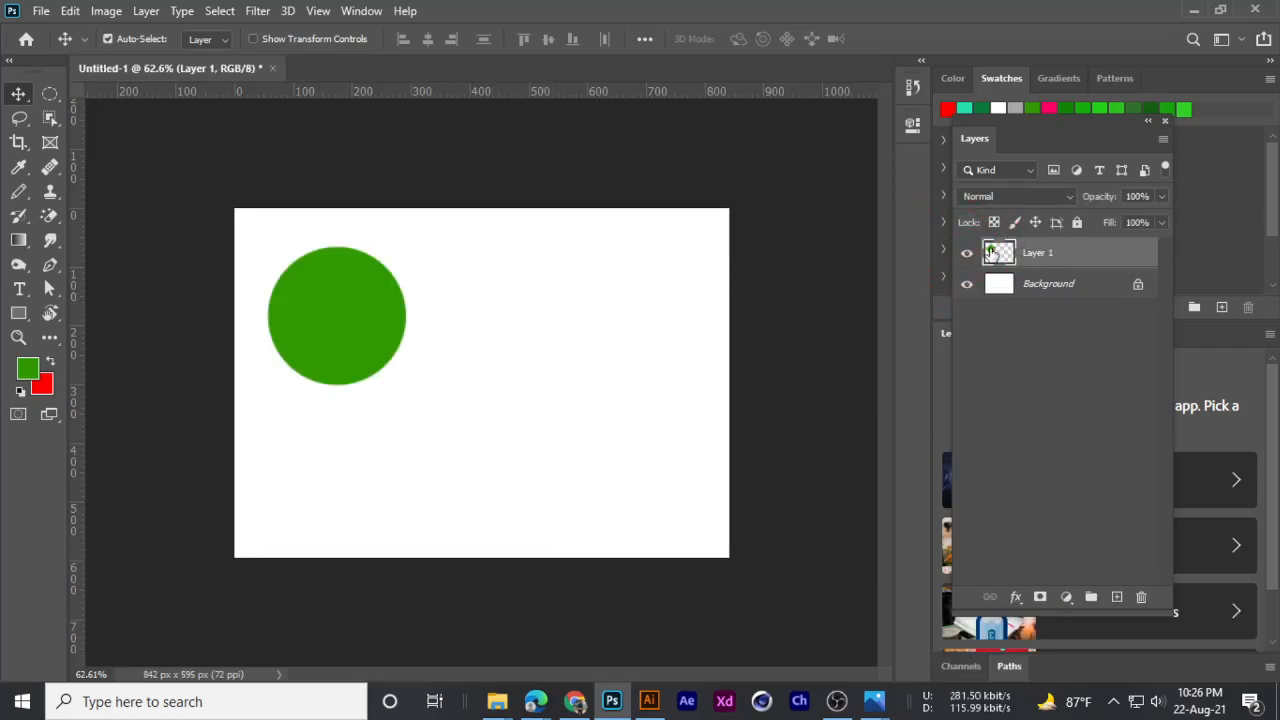
left_click(966, 253)
left_click(966, 253)
- Duplicate Layer 1 with the Duplicate Layer command, and try moving the copy to the right before undoing the move
right_click(1040, 255)
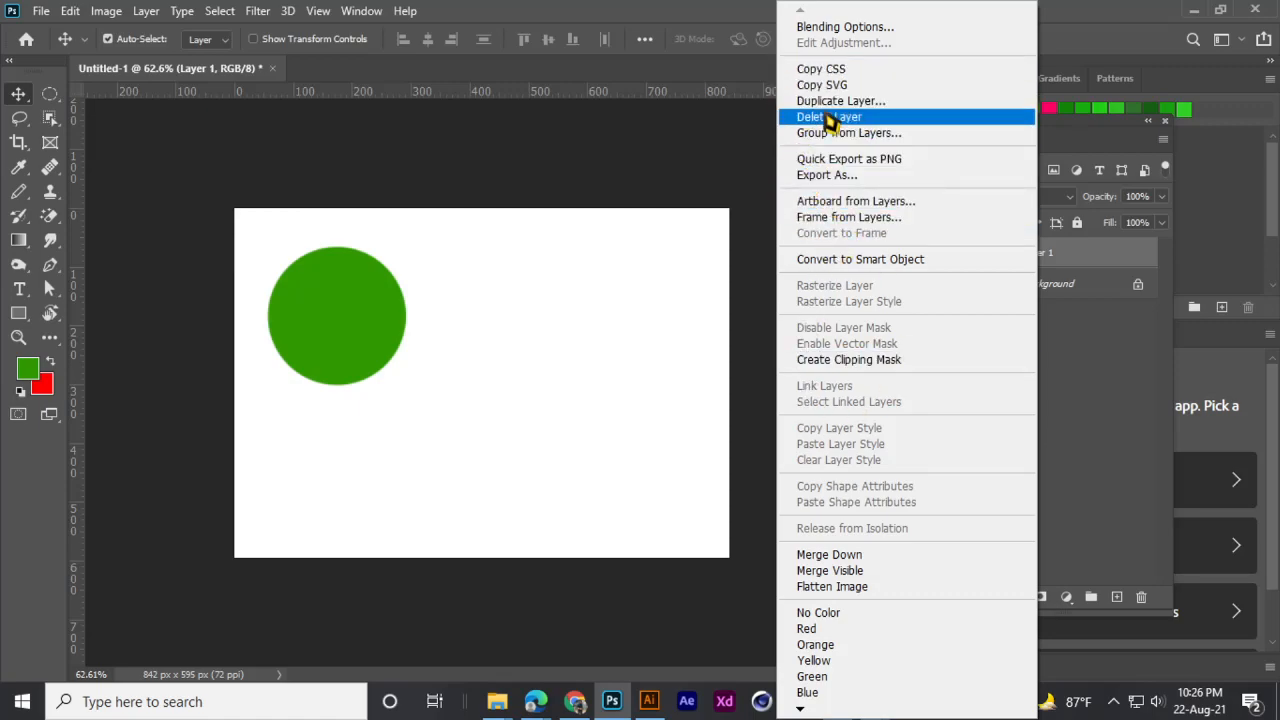
left_click(826, 104)
left_click(791, 182)
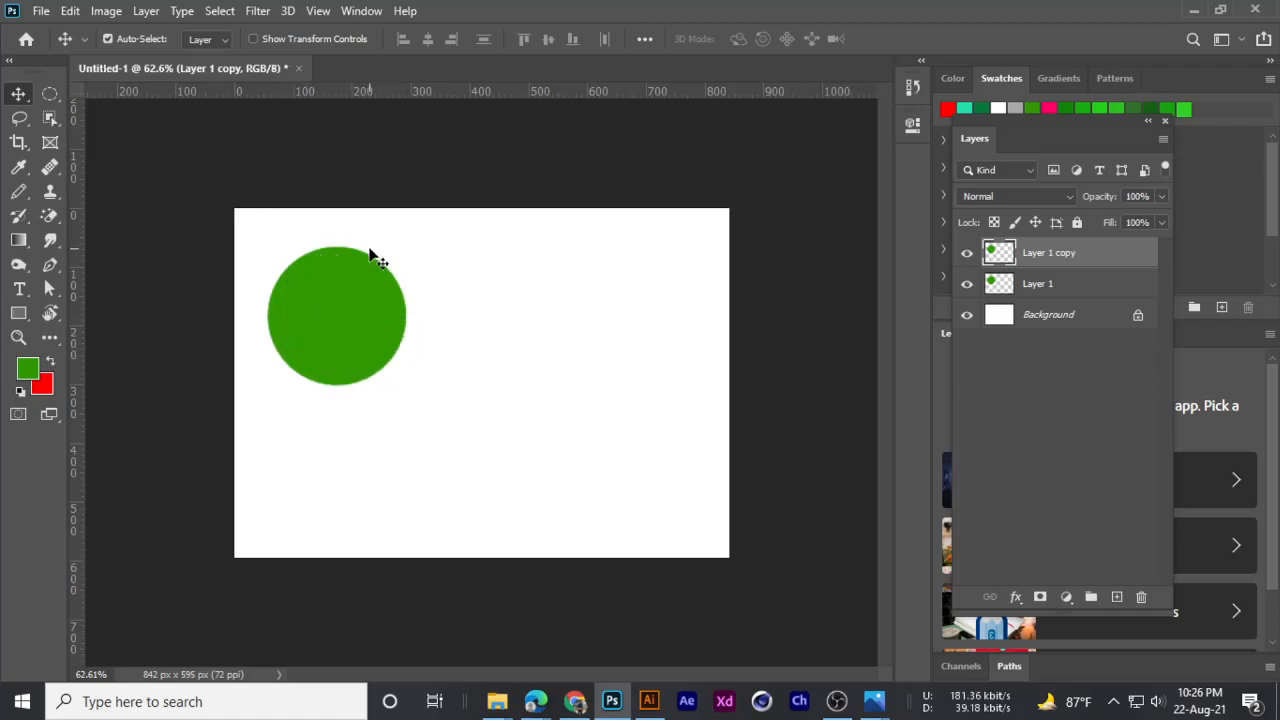
left_click_drag(343, 338, 575, 330)
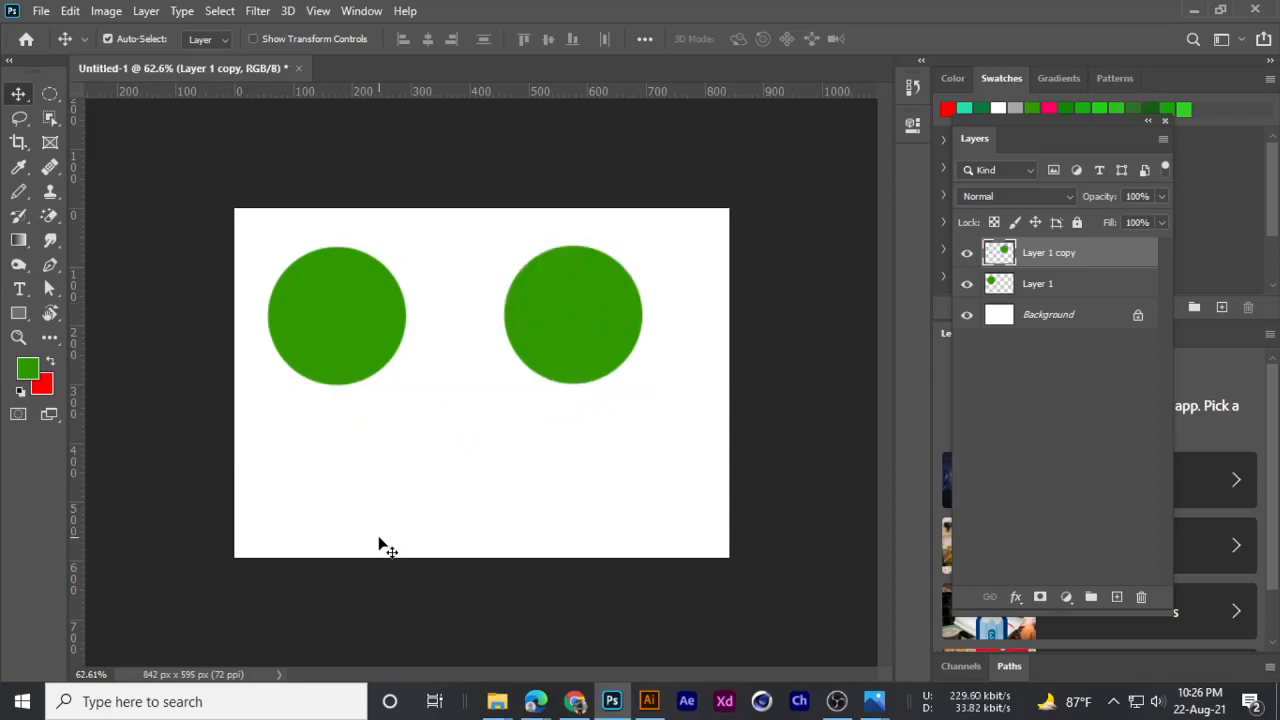
key("ctrl+z")
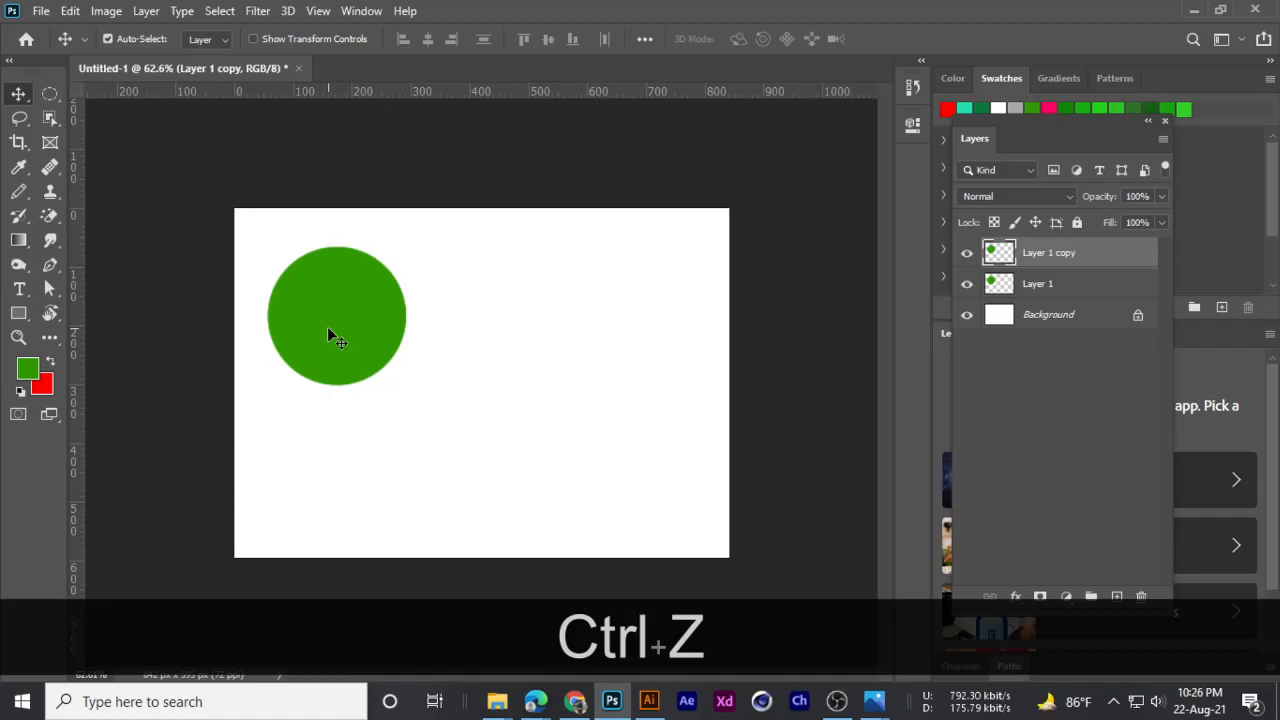
- Duplicate the stacked circle to the right and delete both circle copies, keeping only Layer 1 and the Background
left_click_drag(328, 328, 557, 317)
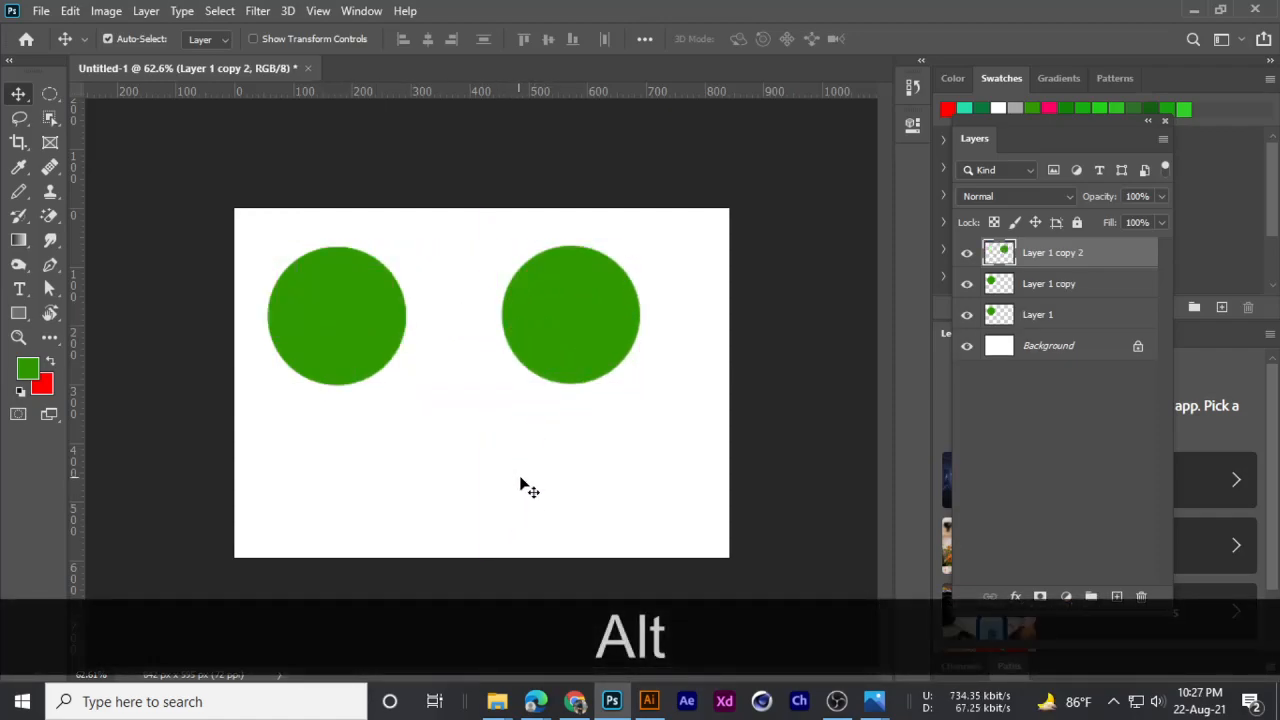
key("Delete")
key("Delete")
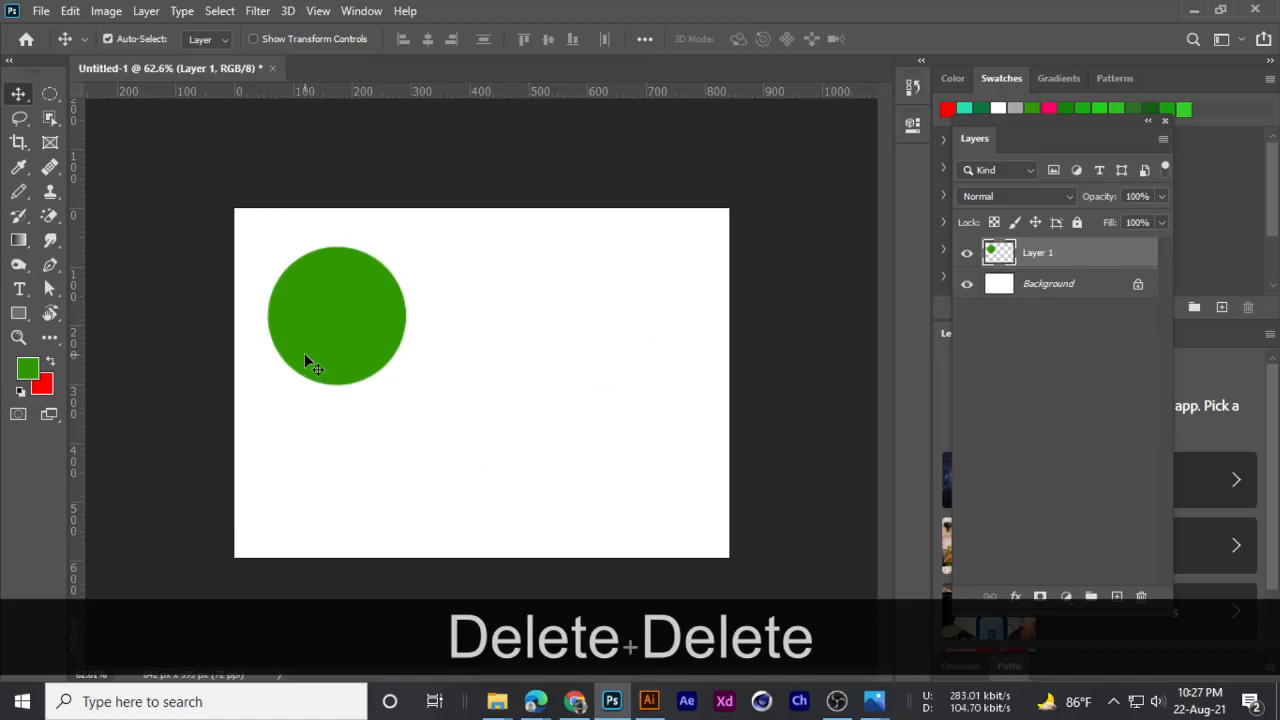
- Move the green circle slightly down and to the right, and toggle its layer visibility off and on
left_click_drag(323, 299, 357, 320)
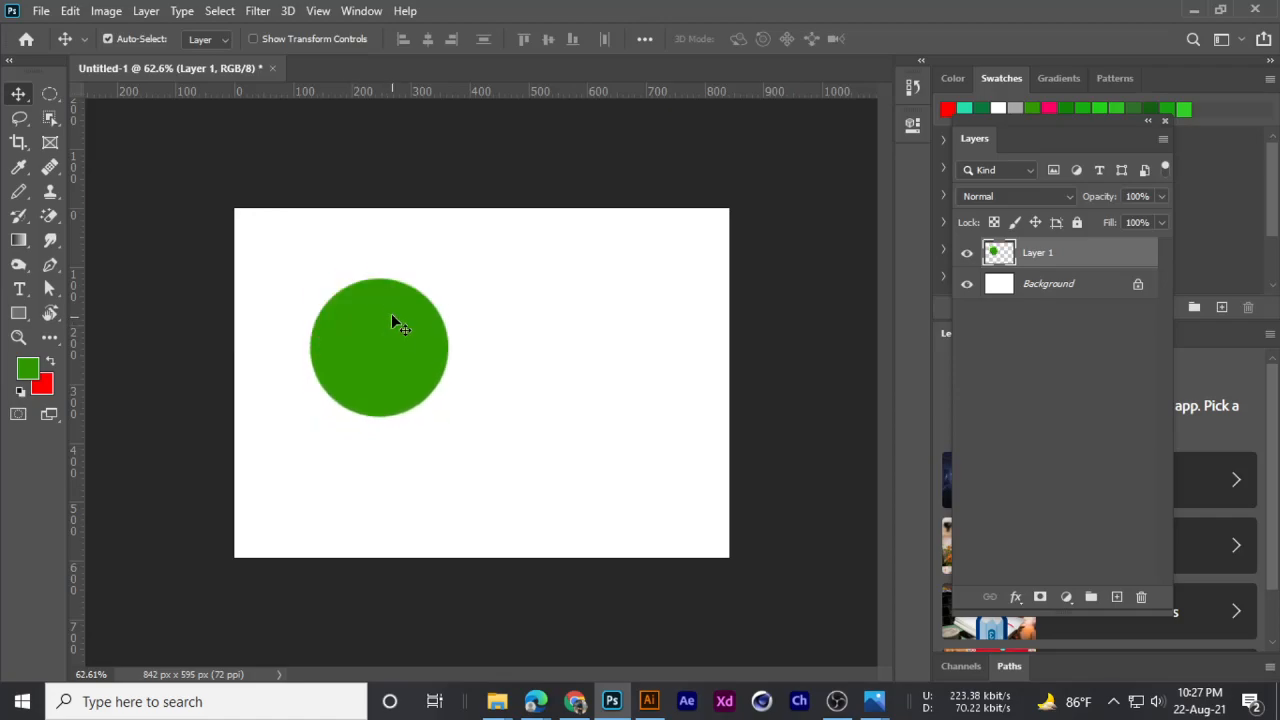
left_click(966, 255)
left_click(966, 255)
- Duplicate the green circle in place on top of the original and delete the copy
key("alt")
mouse_move(381, 344)
left_mouse_down()
mouse_move(602, 340)
mouse_move(541, 420)
mouse_move(378, 341)
left_mouse_up()
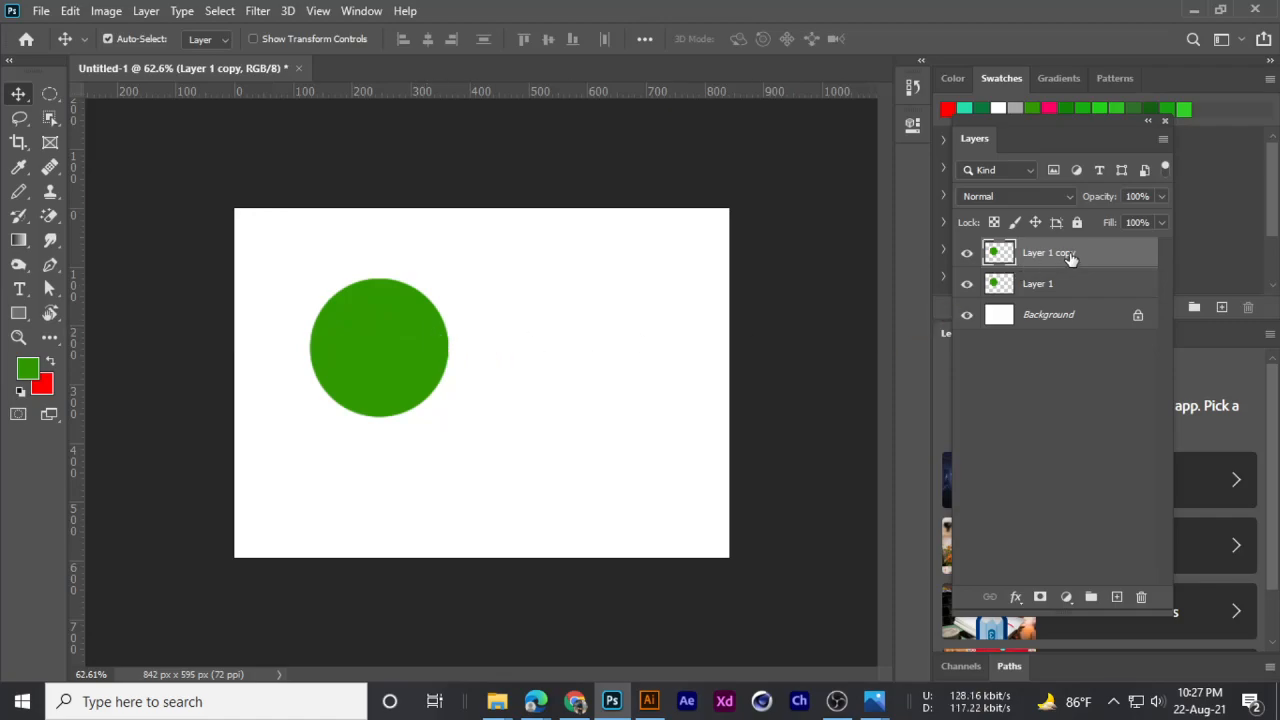
key("Delete")
- Copy and paste the green circle, move the pasted circle to the right of the original, and delete it
key("ctrl+c")
key("ctrl+v")
left_click_drag(480, 396, 602, 360)
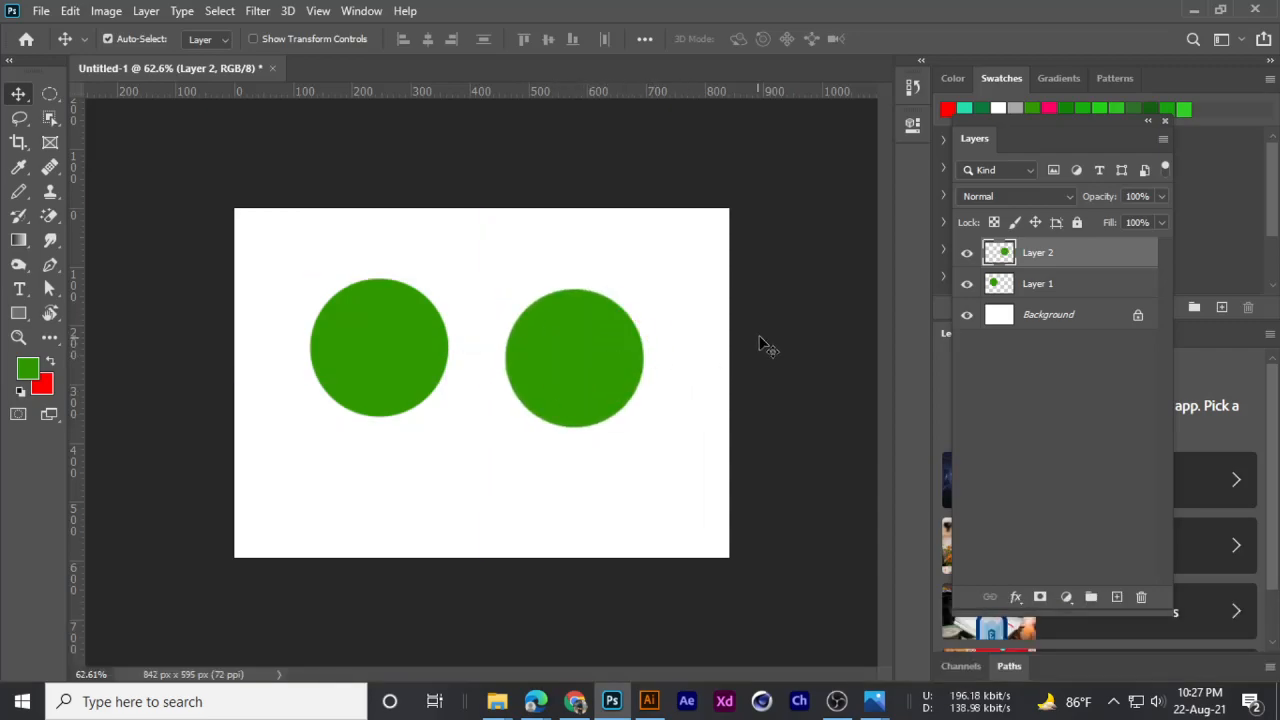
key("Delete")
key("ctrl+c")
key("ctrl+f")
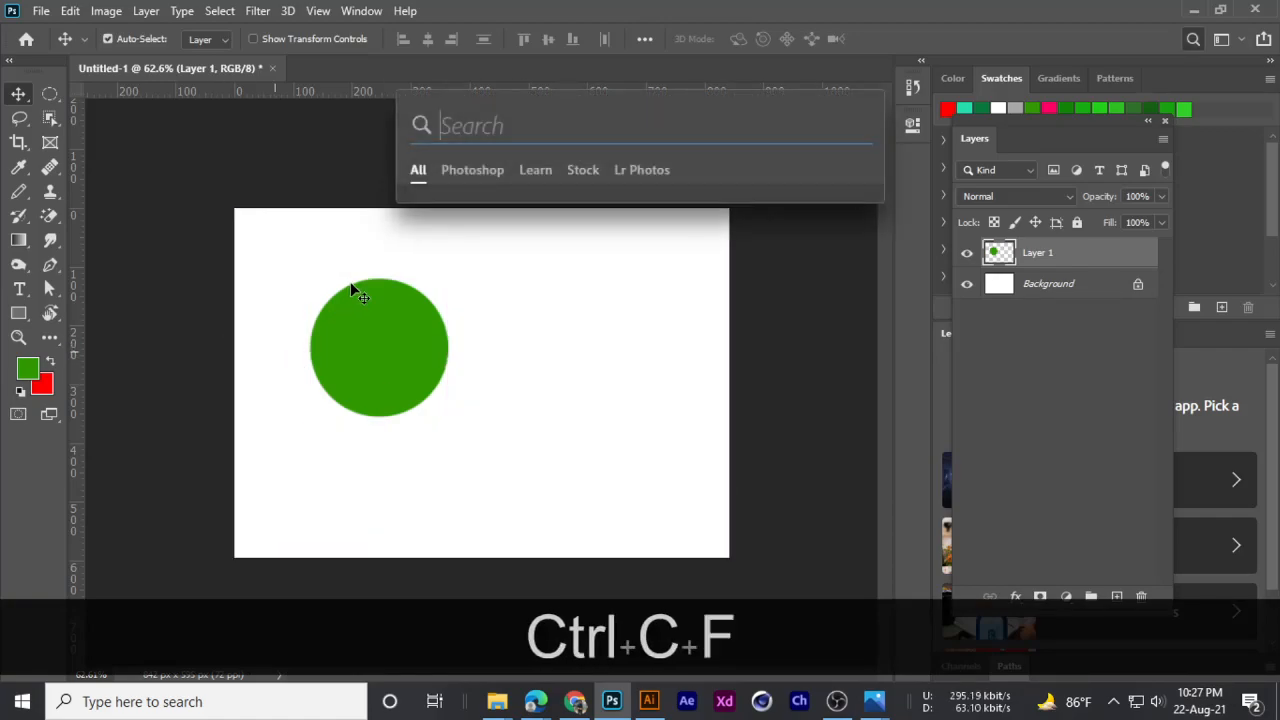
left_click(200, 215)
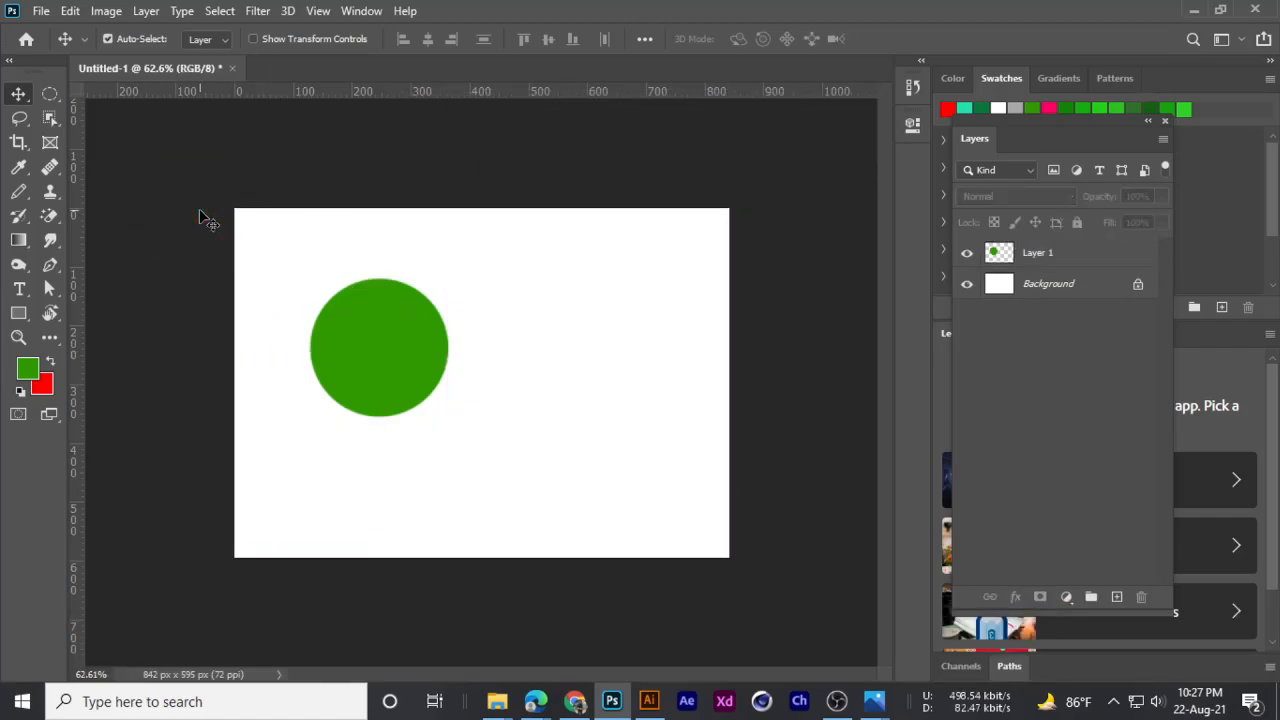
left_click(1060, 251)
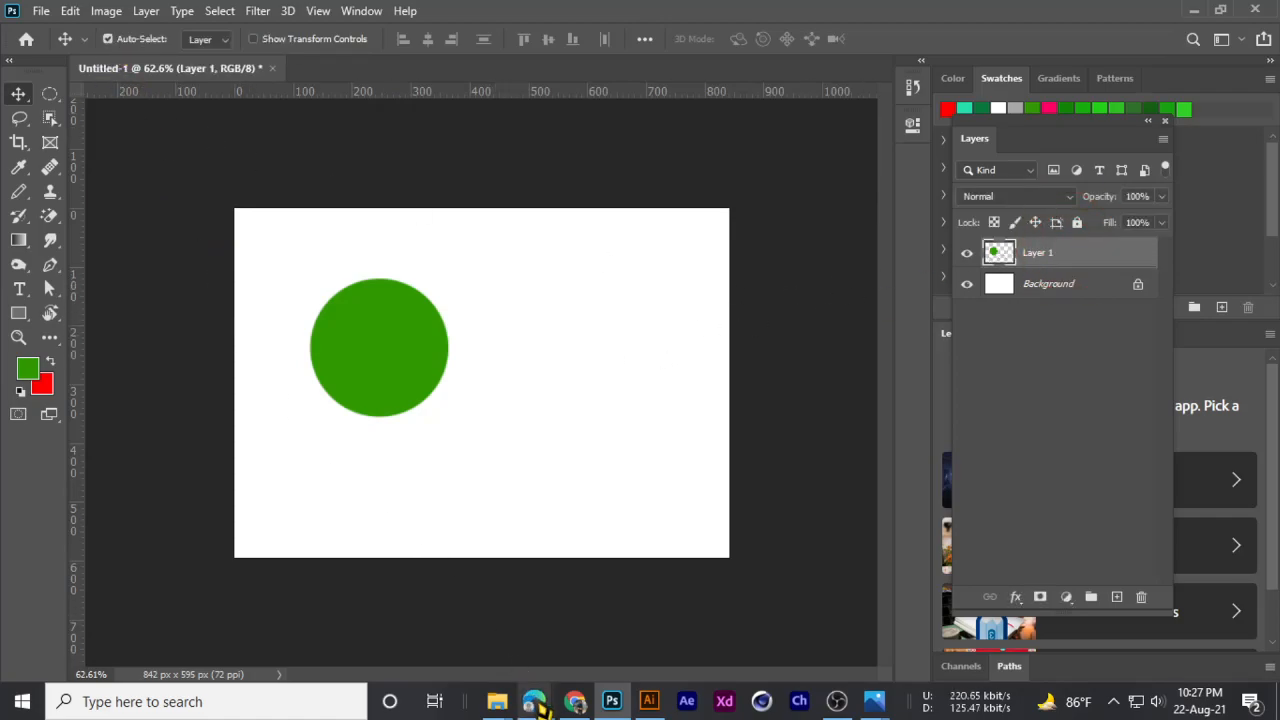
- Switch to the Google Meet call to check the chat messages, and return to Photoshop
left_click(414, 606)
left_click(1196, 644)
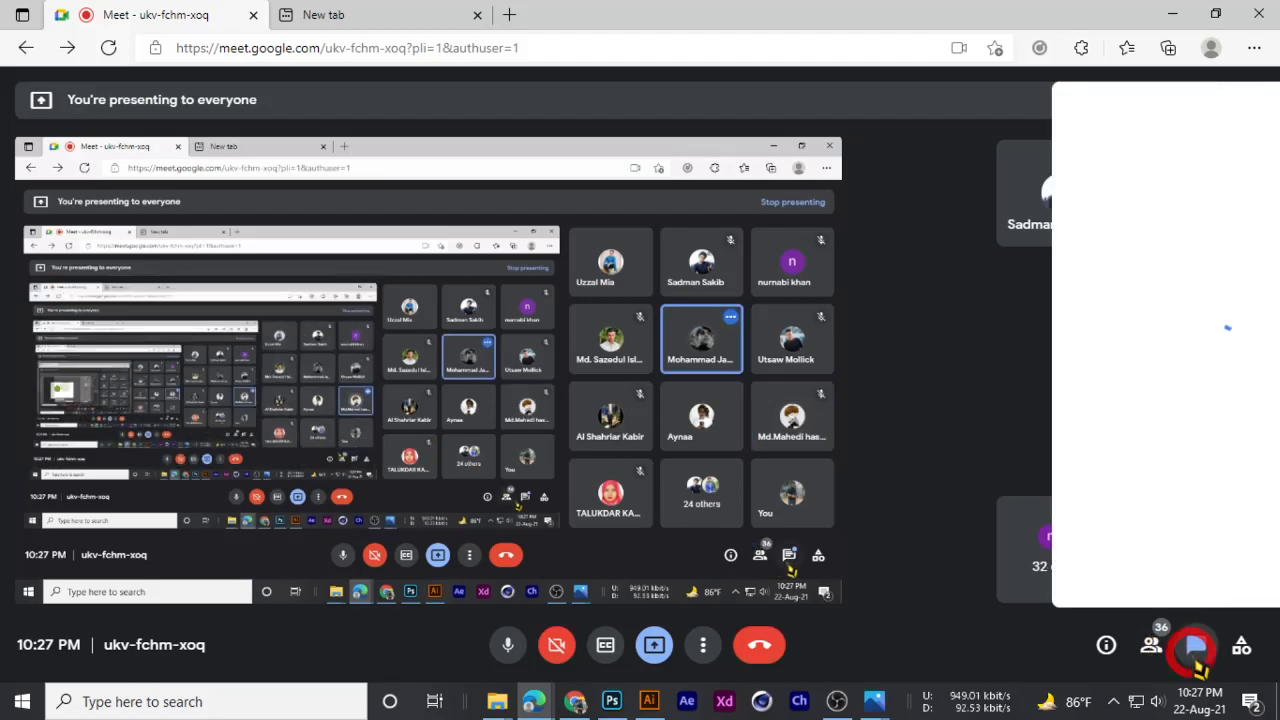
left_click_drag(952, 318, 1094, 318)
left_click(1175, 16)
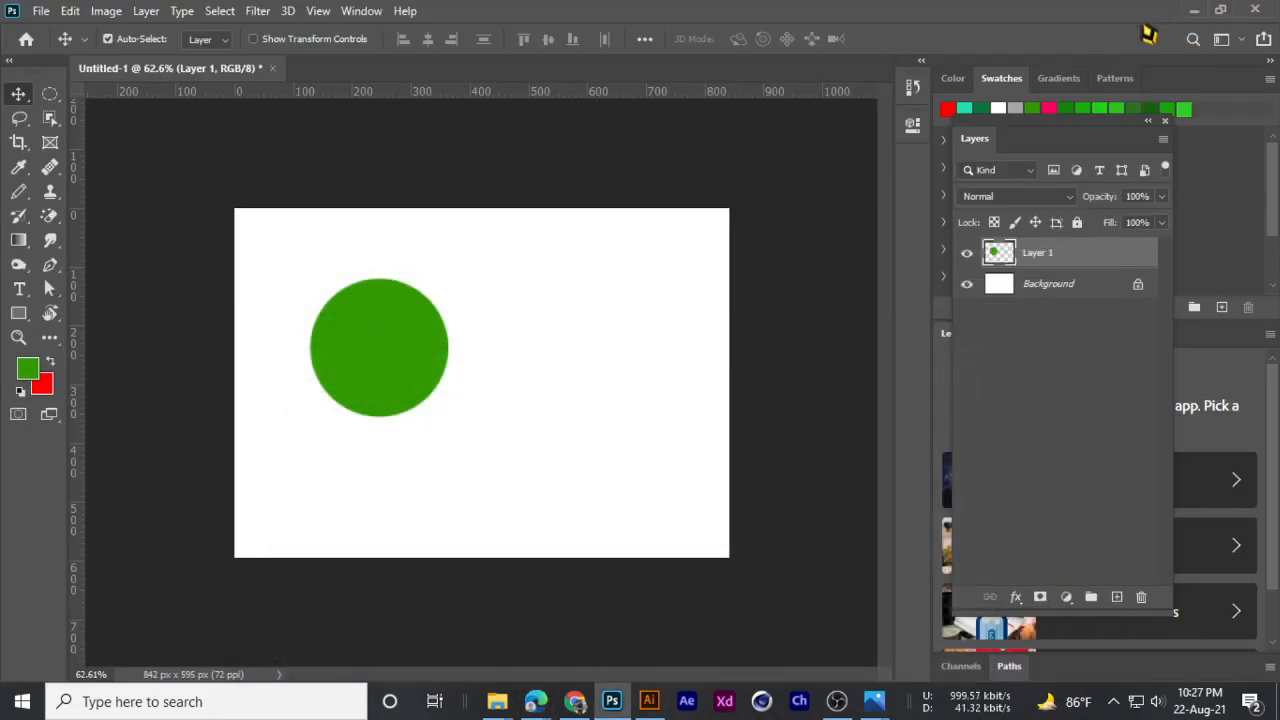
- Move the green circle slightly to the right and copy it to the clipboard
mouse_move(393, 365)
left_mouse_down()
mouse_move(437, 365)
mouse_move(407, 365)
left_mouse_up()
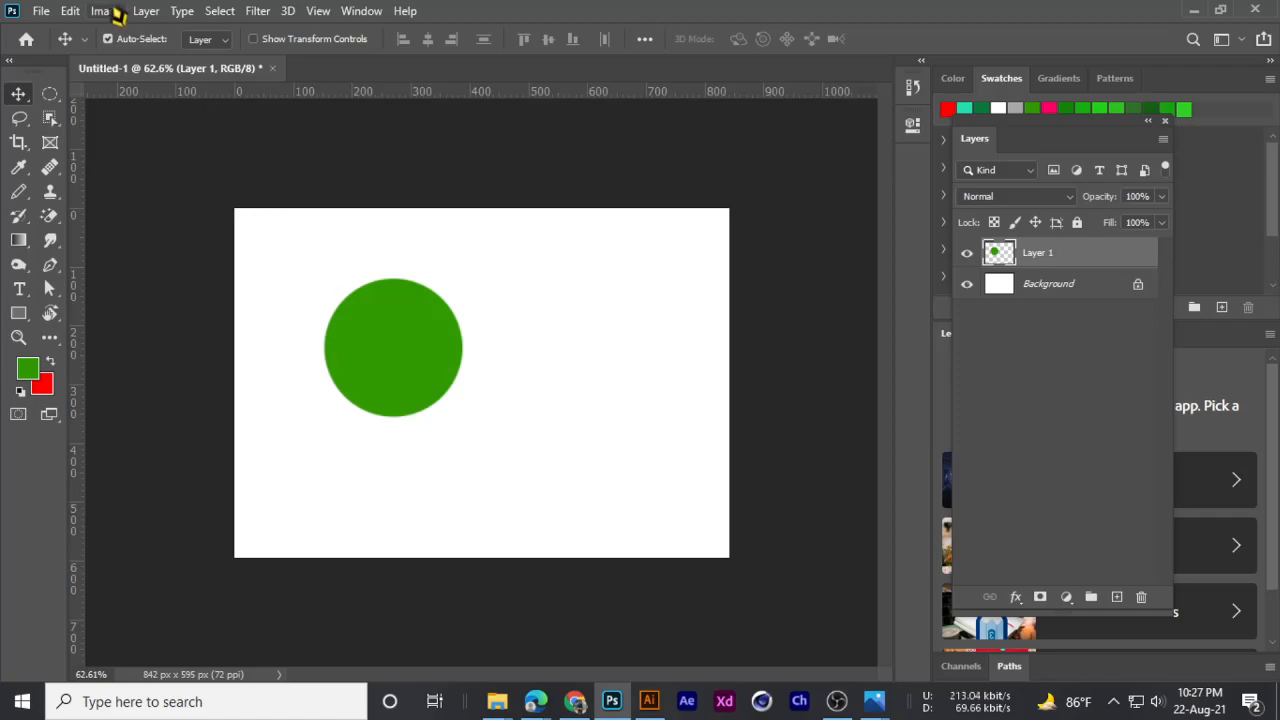
left_click(72, 11)
left_click(72, 11)
left_click(72, 11)
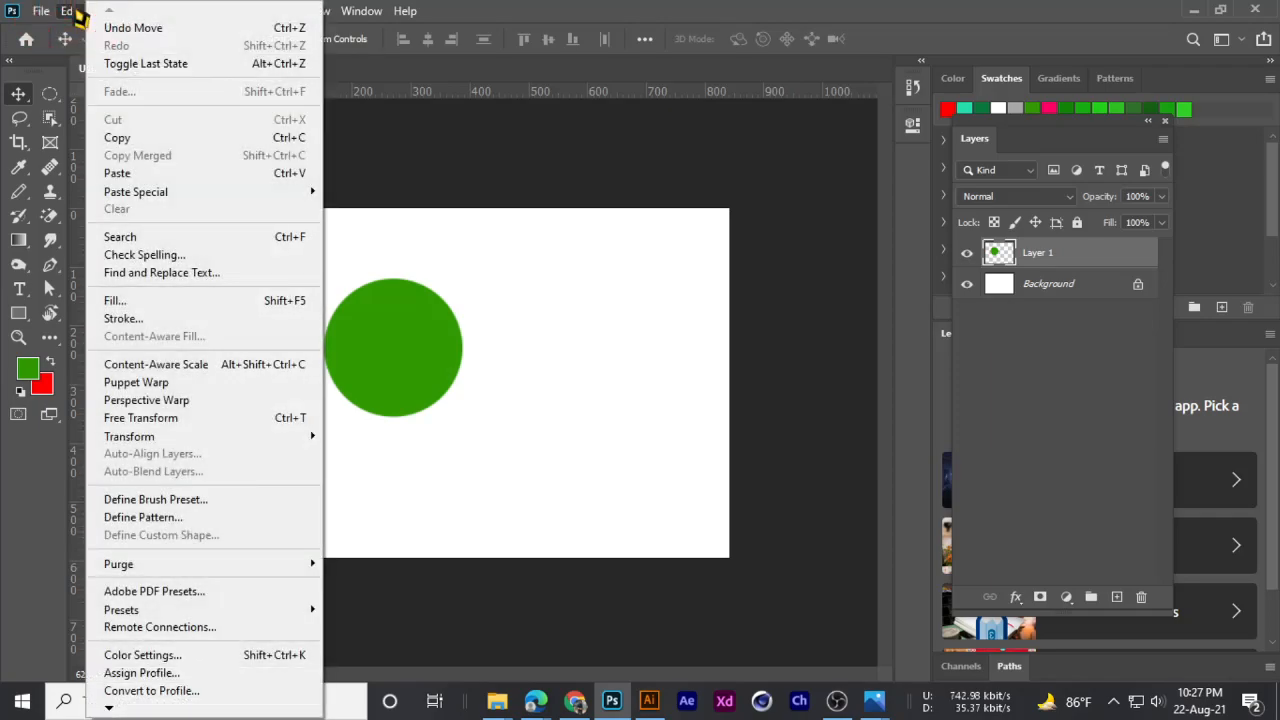
mouse_move(143, 194)
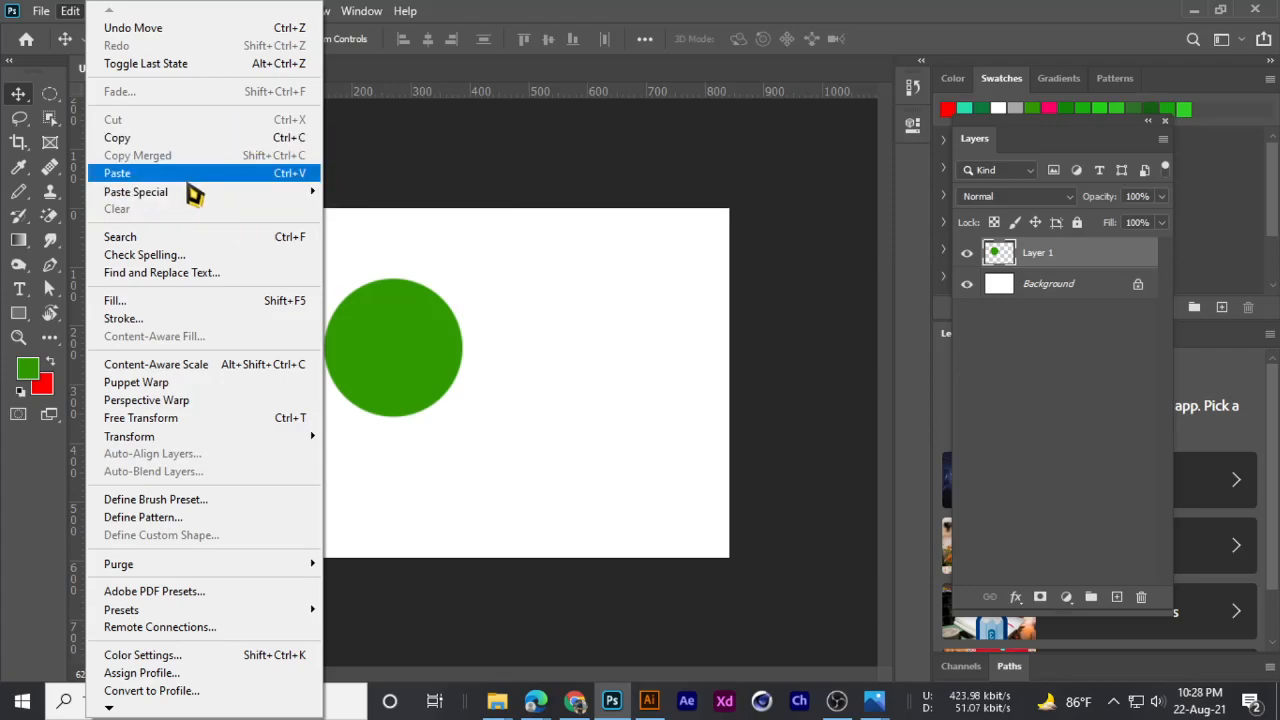
left_click(201, 143)
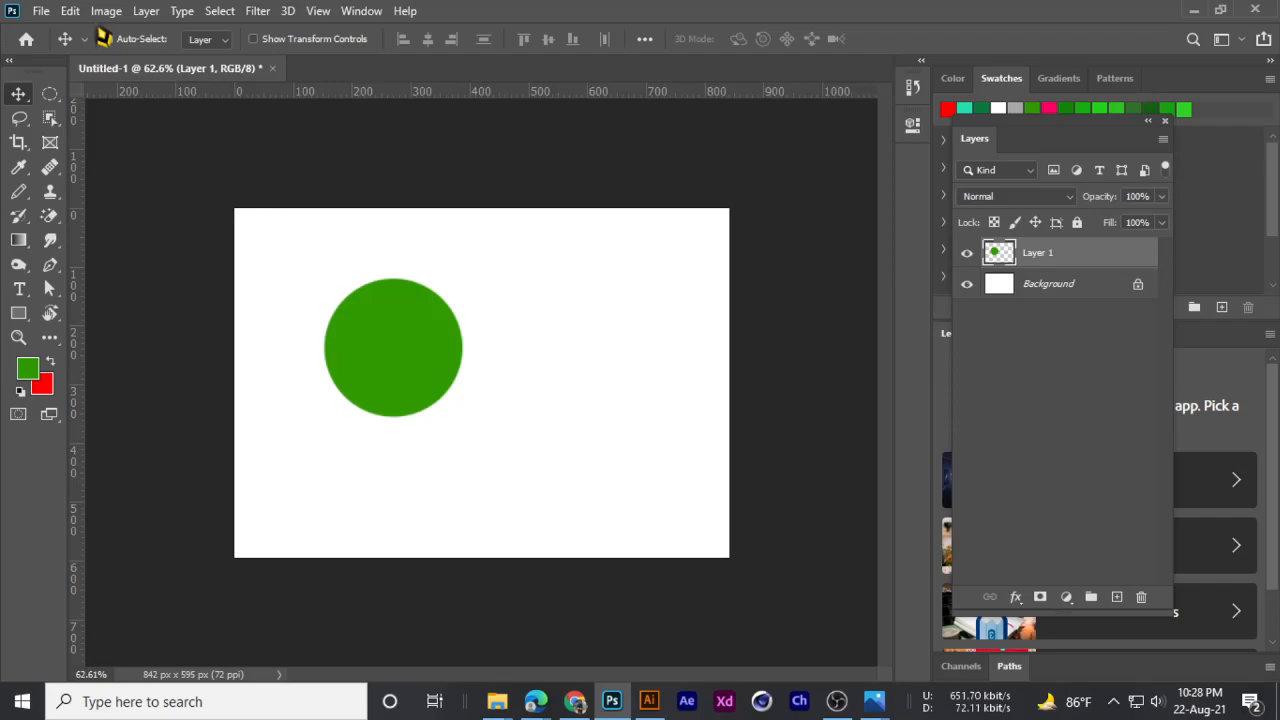
- Paste the copied green circle in place over the original and delete the pasted layer
left_click(74, 12)
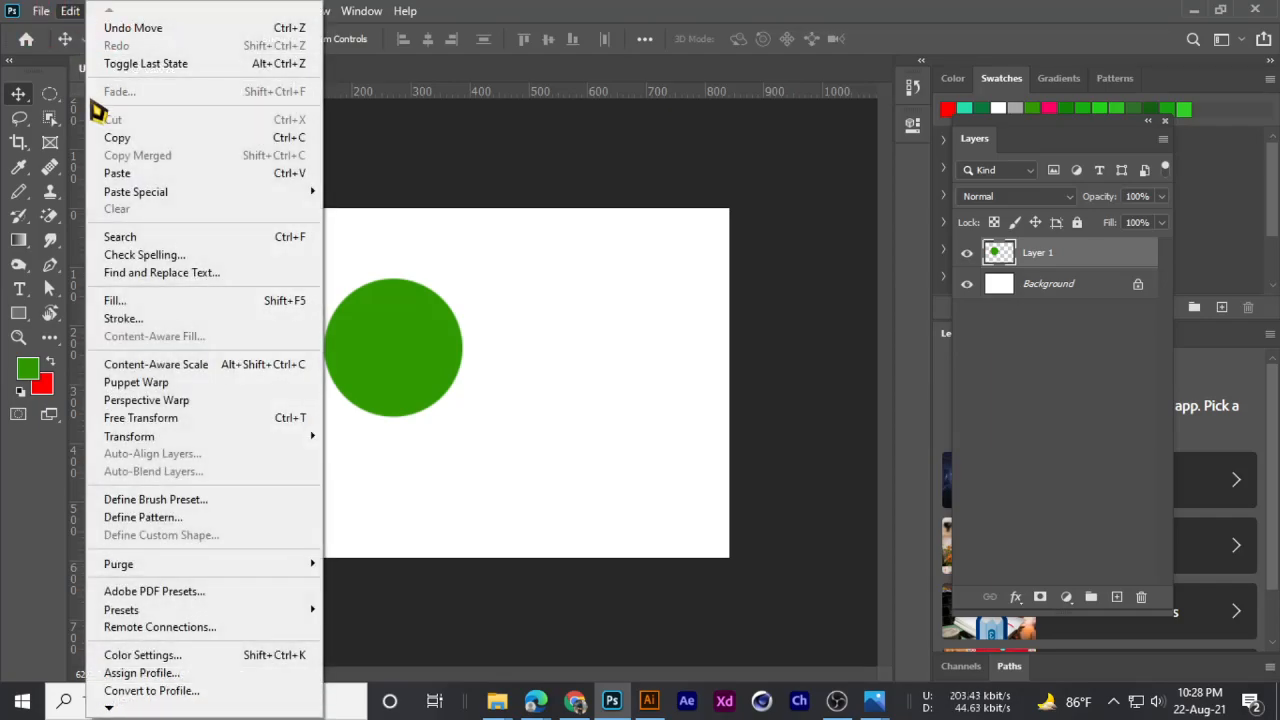
mouse_move(130, 194)
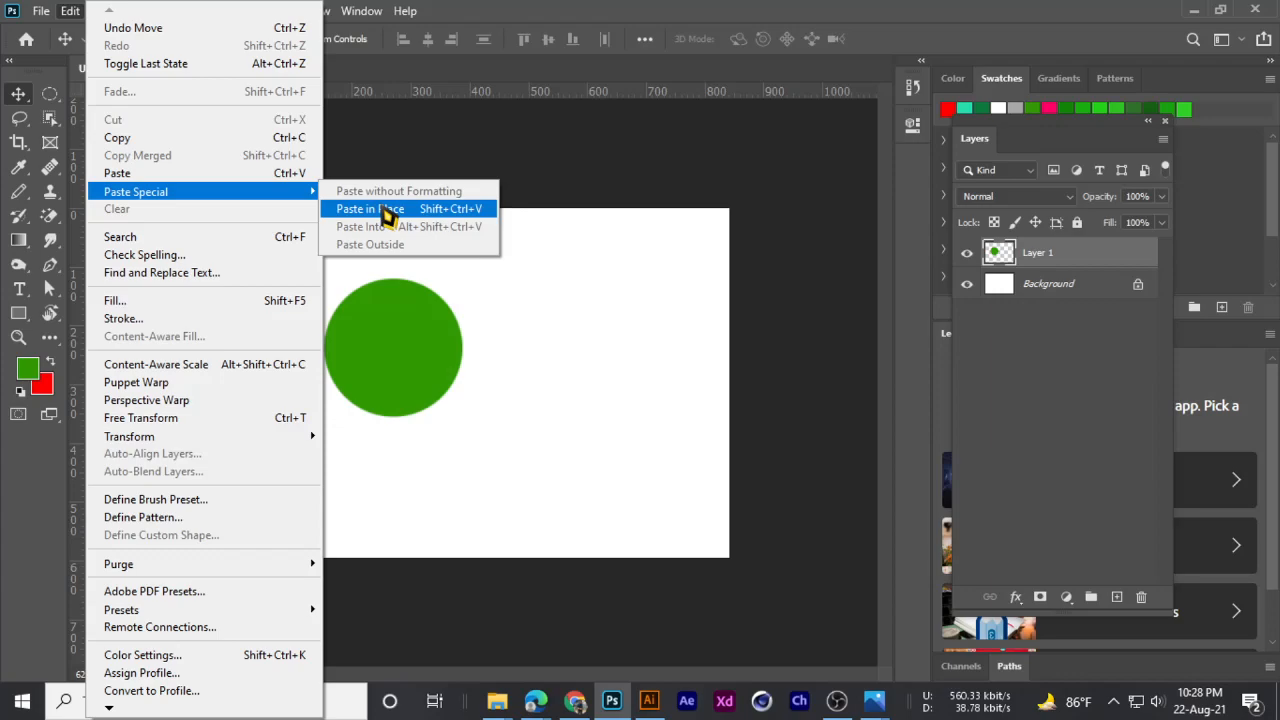
left_click(388, 215)
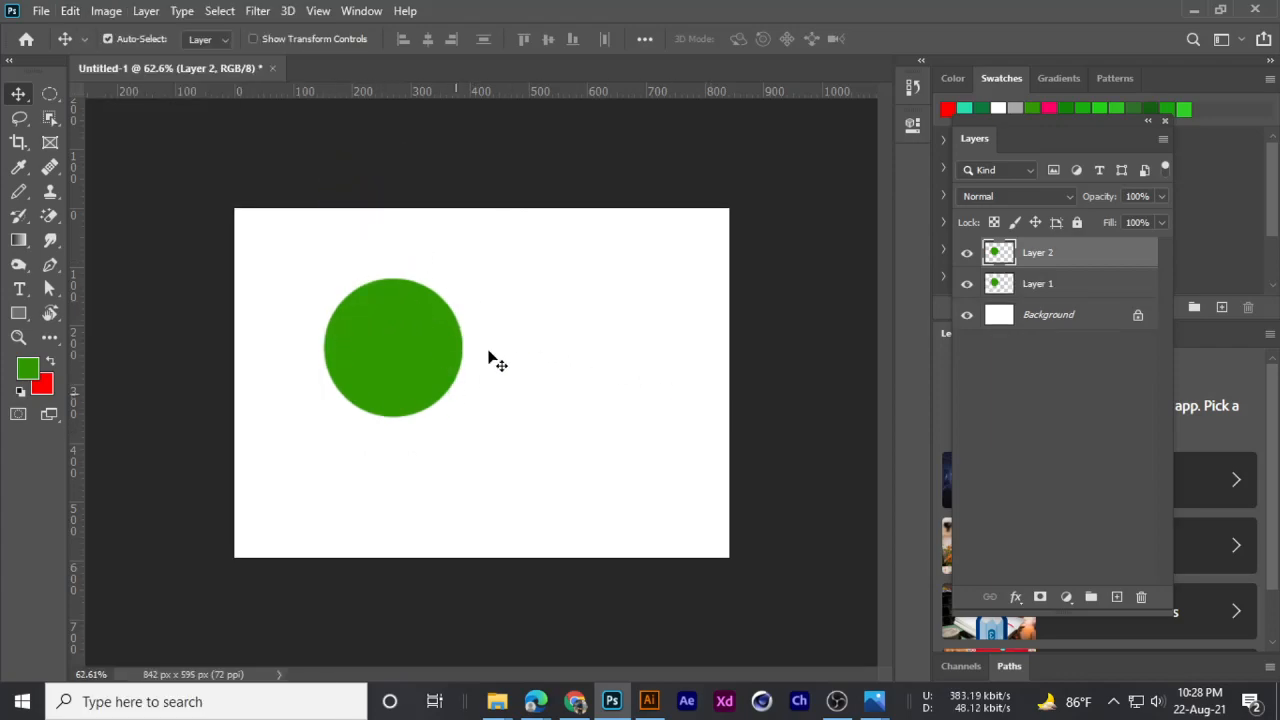
key("Delete")
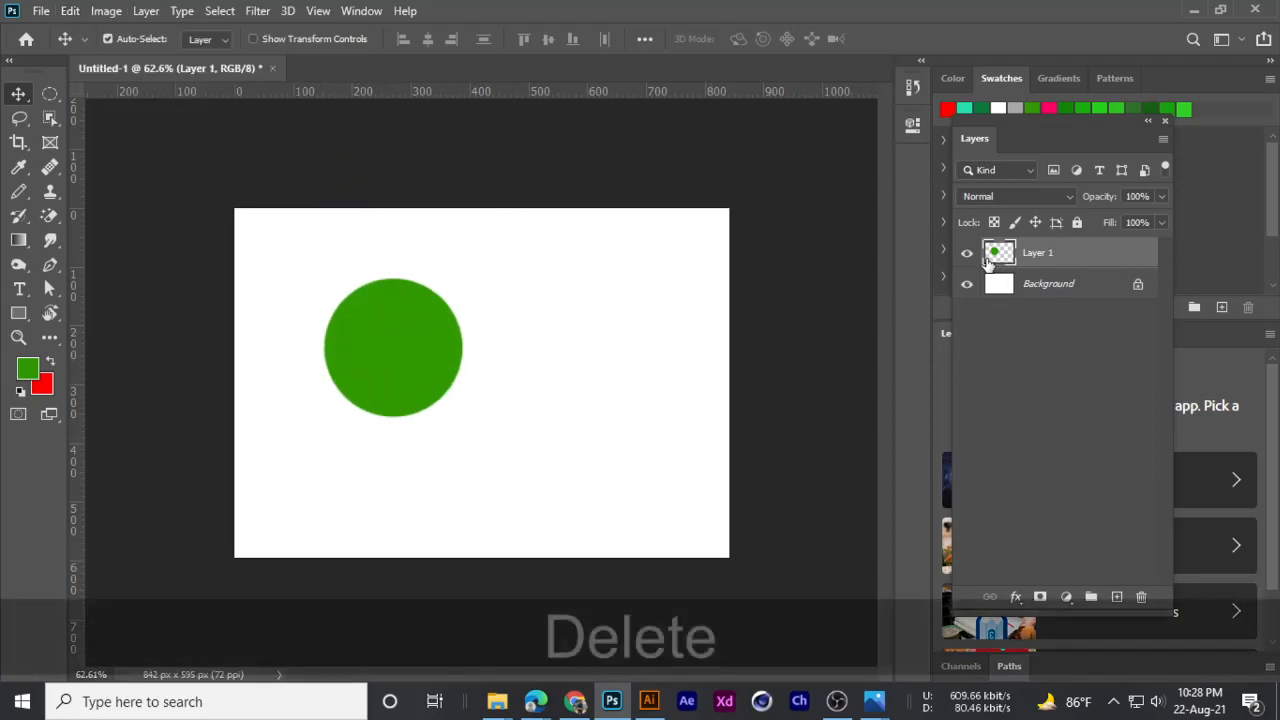
- Move the green circle slightly down and to the left, duplicate its layer, and delete the duplicate
left_click_drag(431, 350, 398, 374)
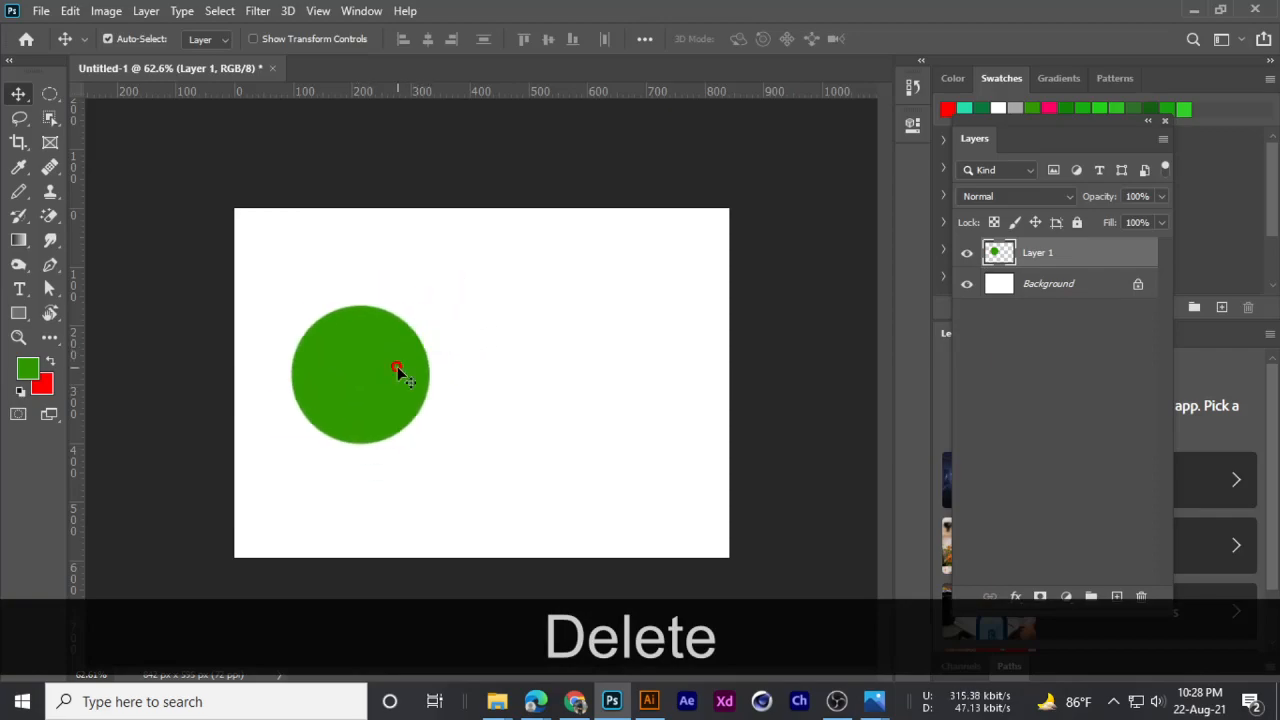
left_click(964, 255)
left_click(964, 255)
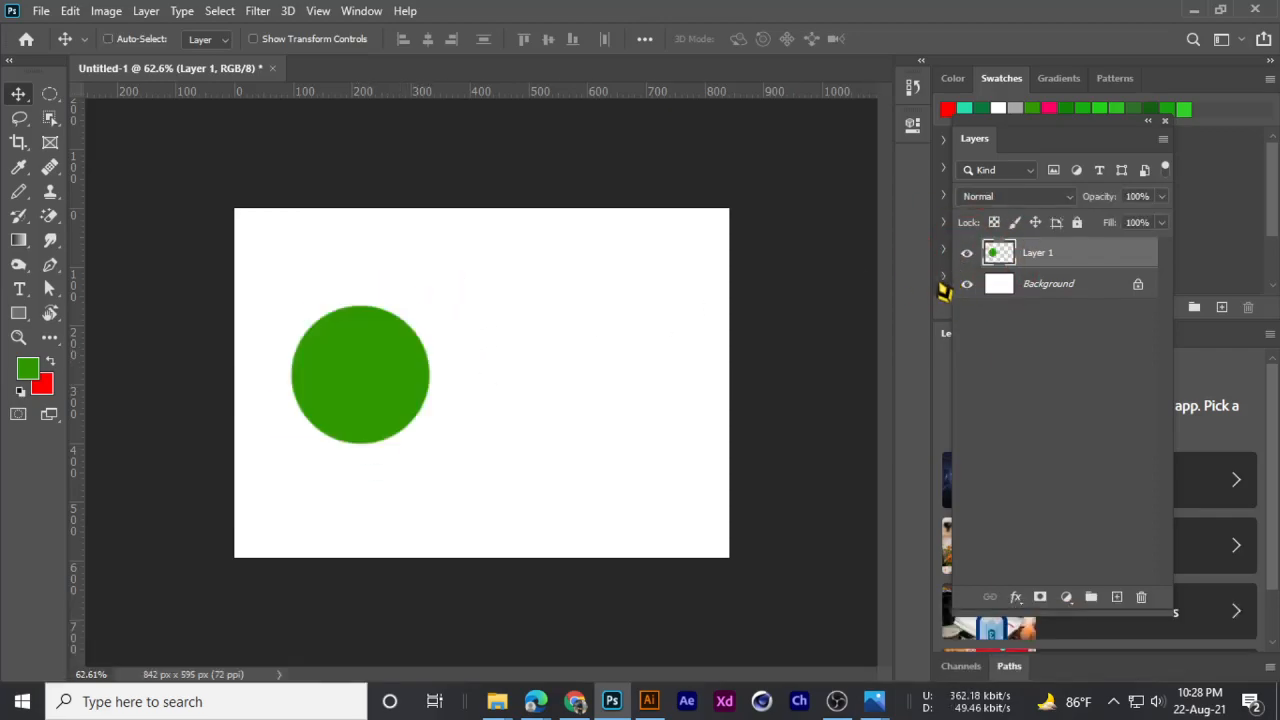
key("ctrl")
key("ctrl+j")
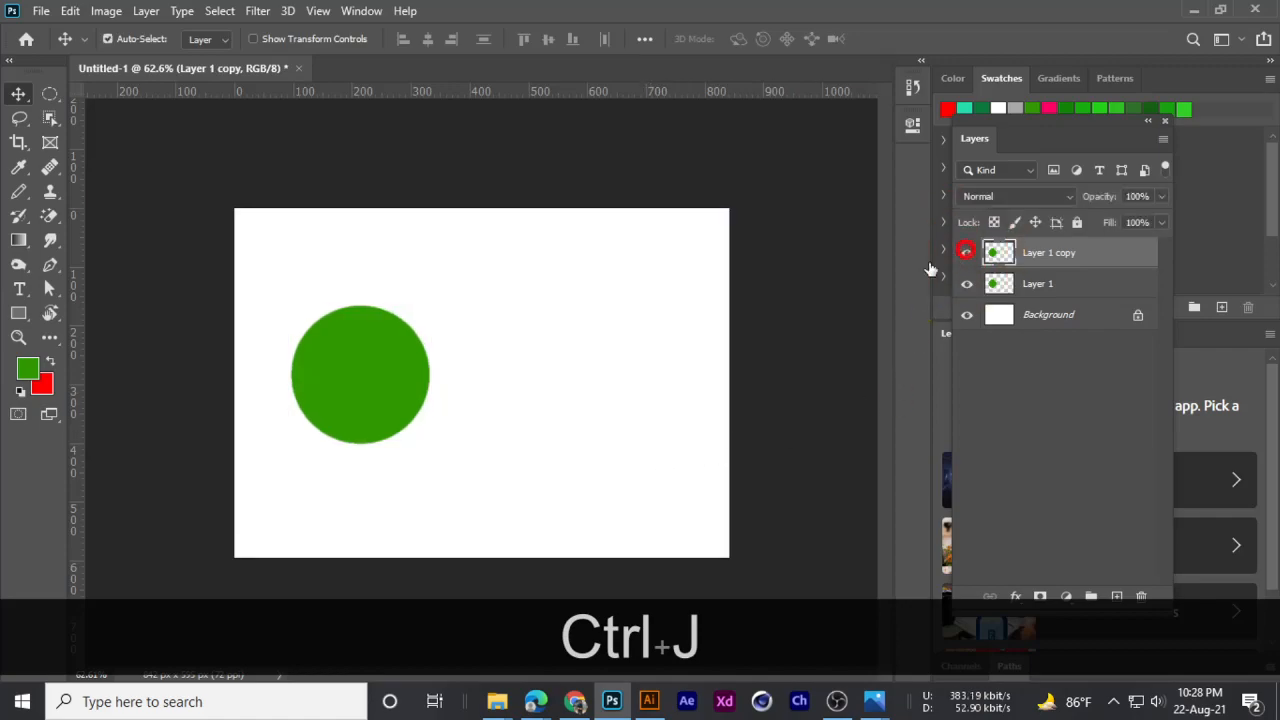
key("Delete")
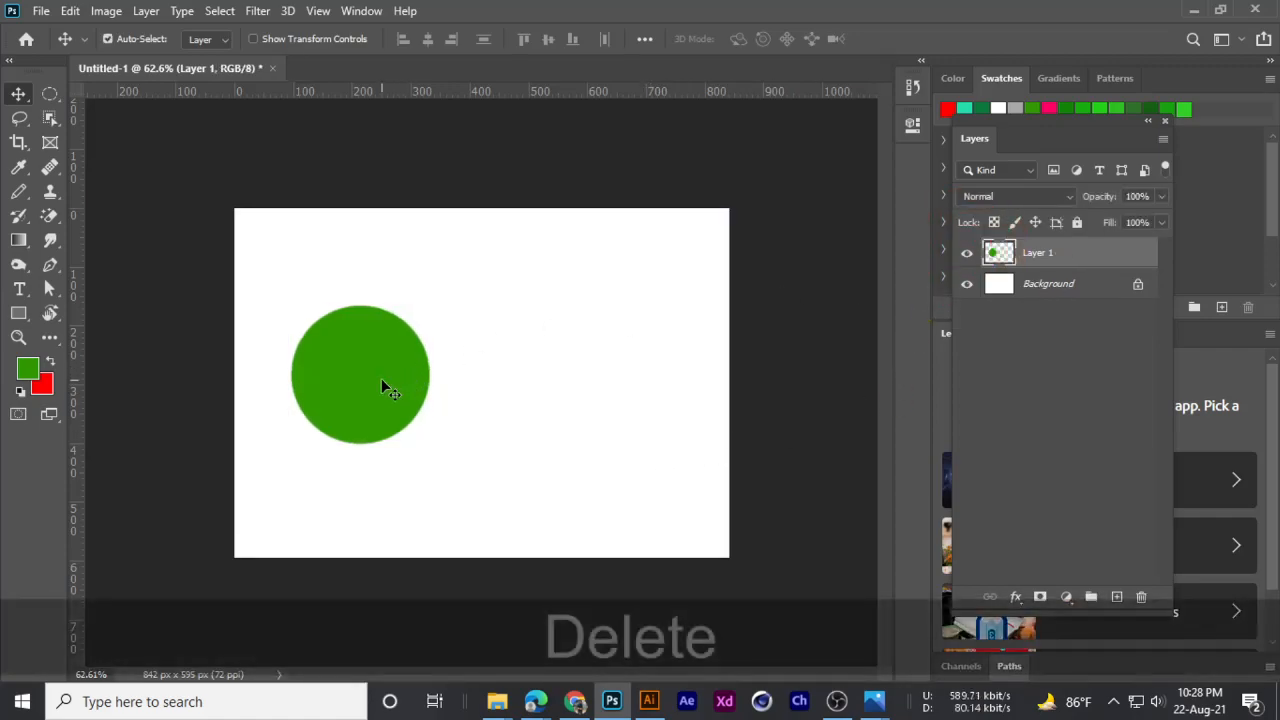
left_click(70, 11)
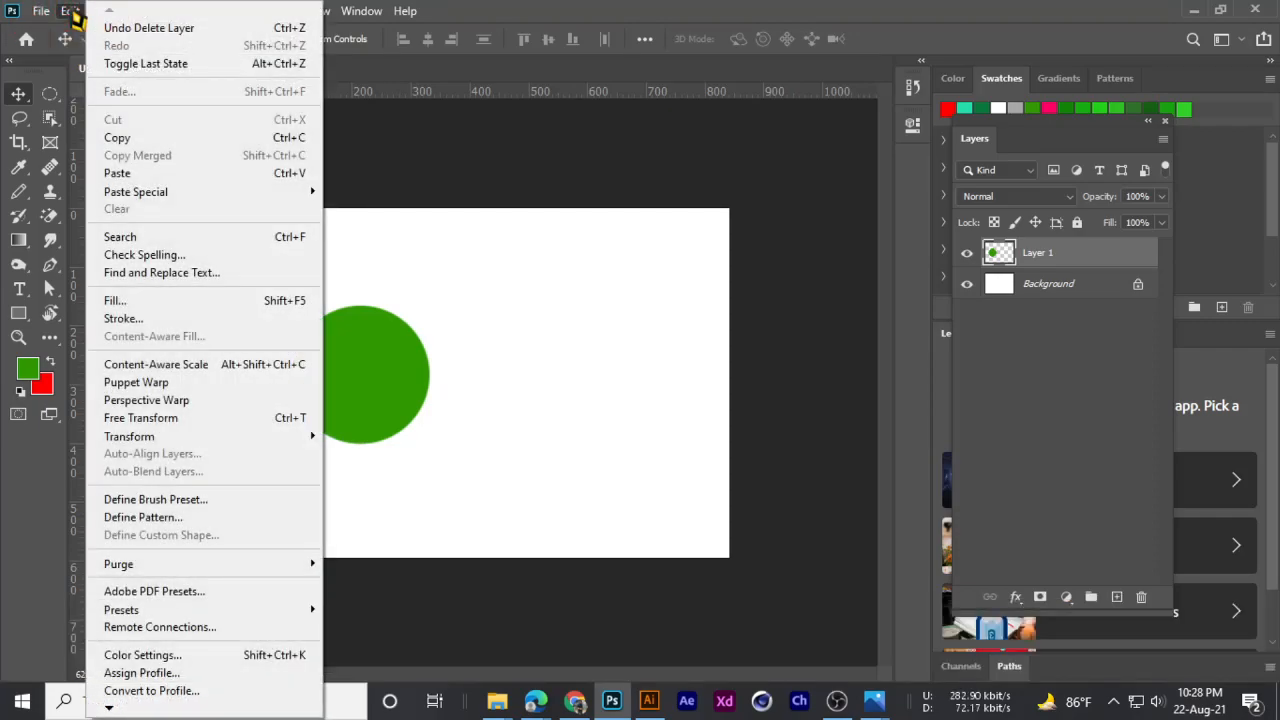
mouse_move(110, 708)
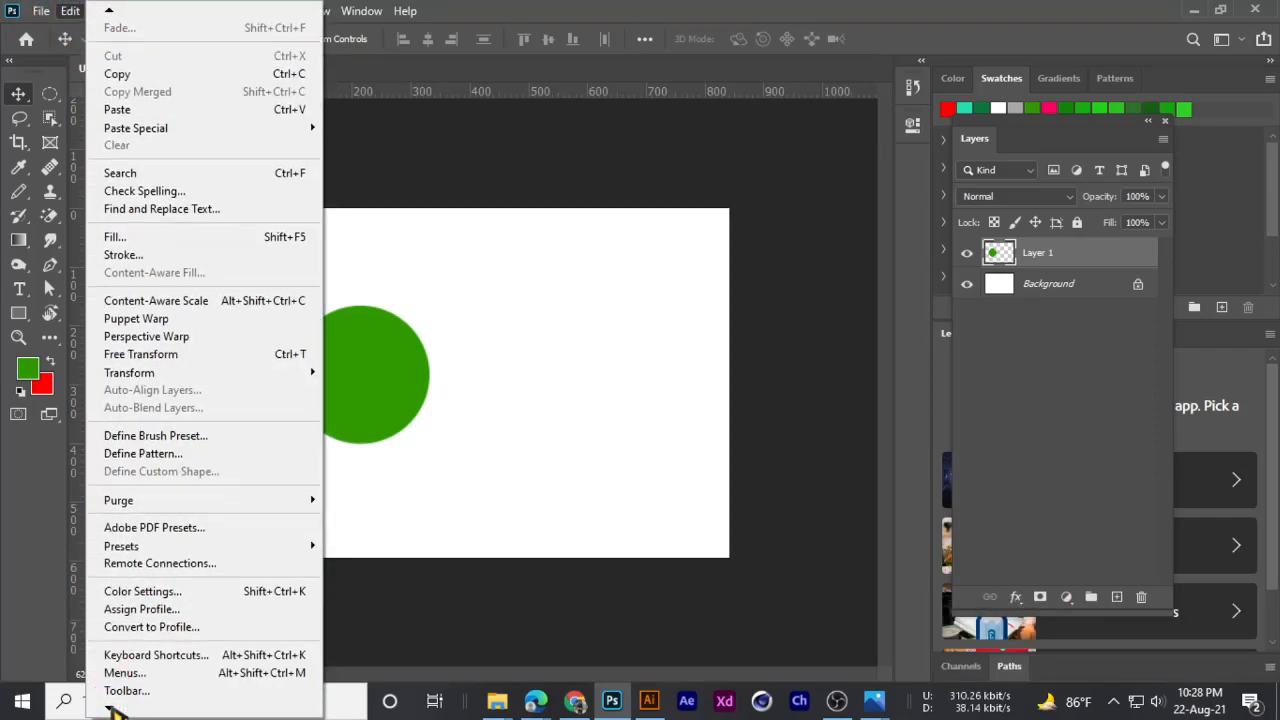
left_click(586, 8)
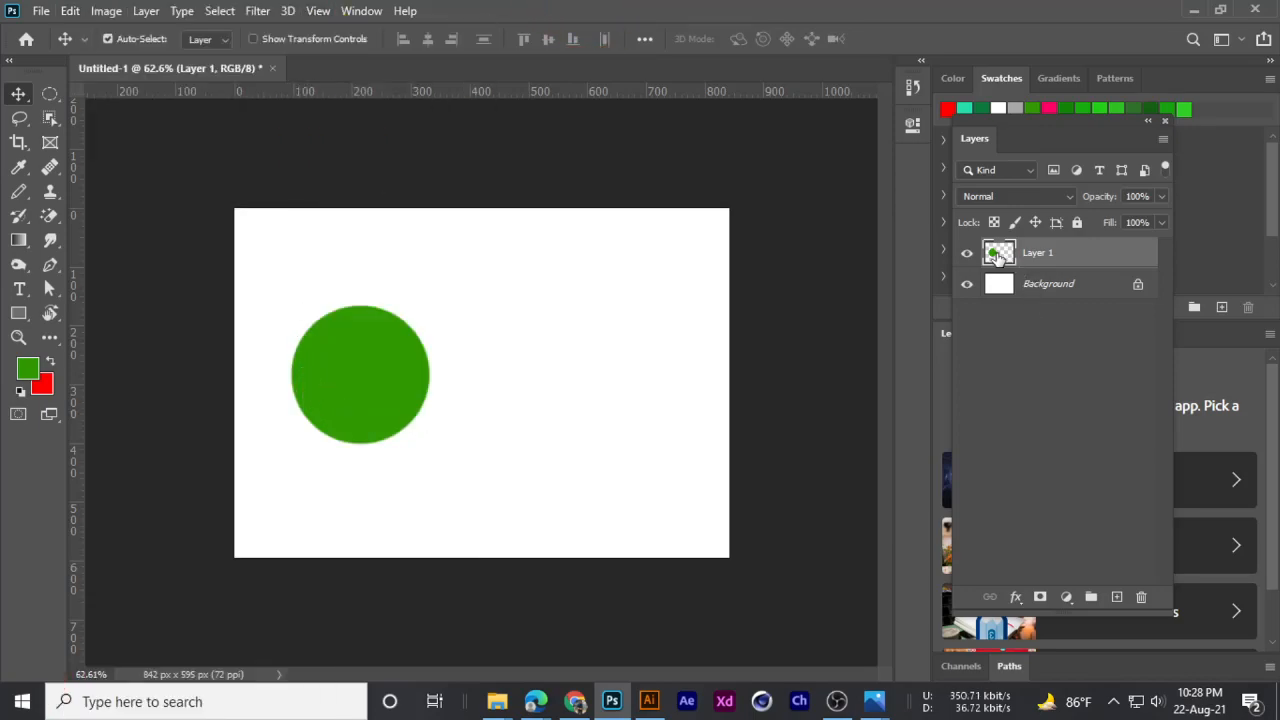
left_click(966, 253)
left_click(966, 253)
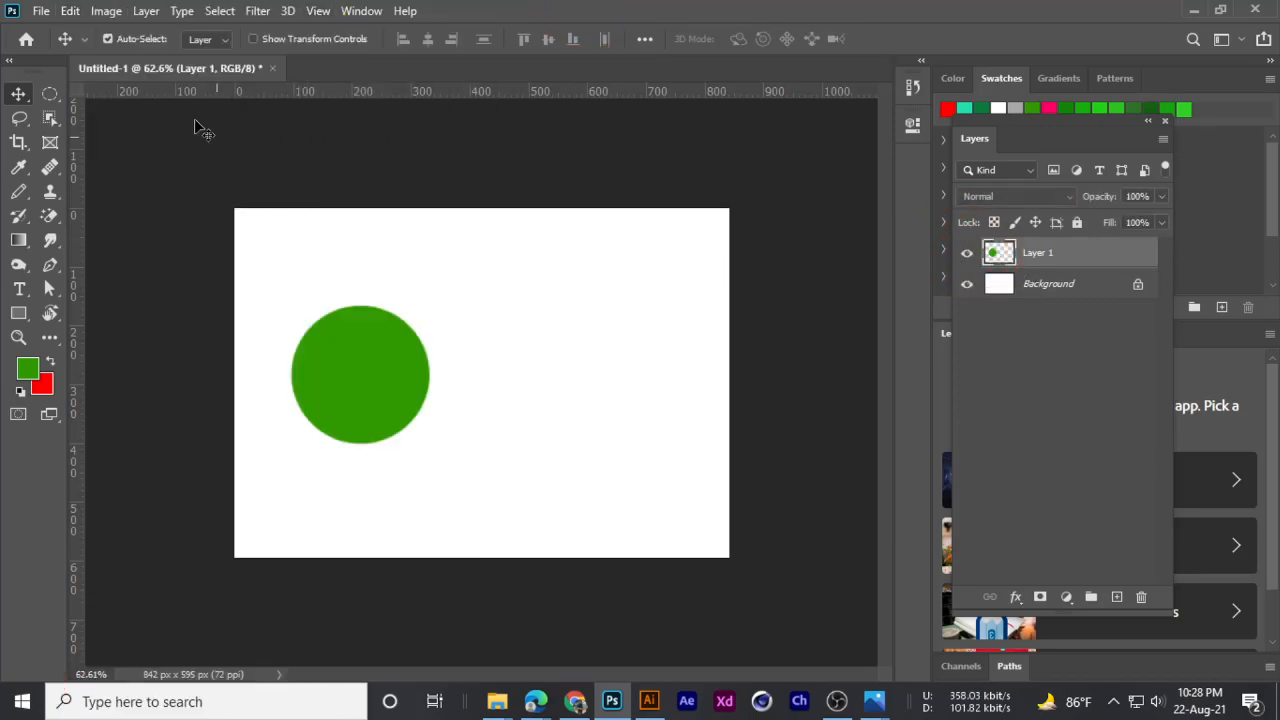
left_click(145, 11)
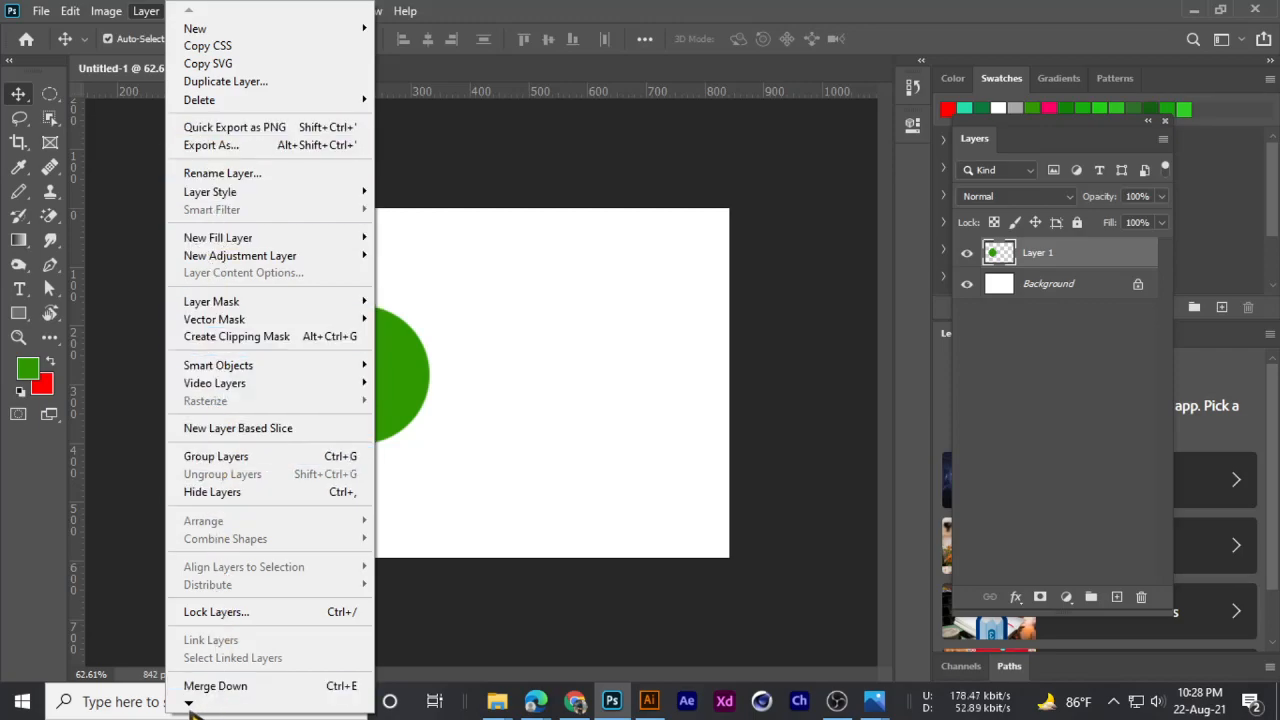
mouse_move(188, 705)
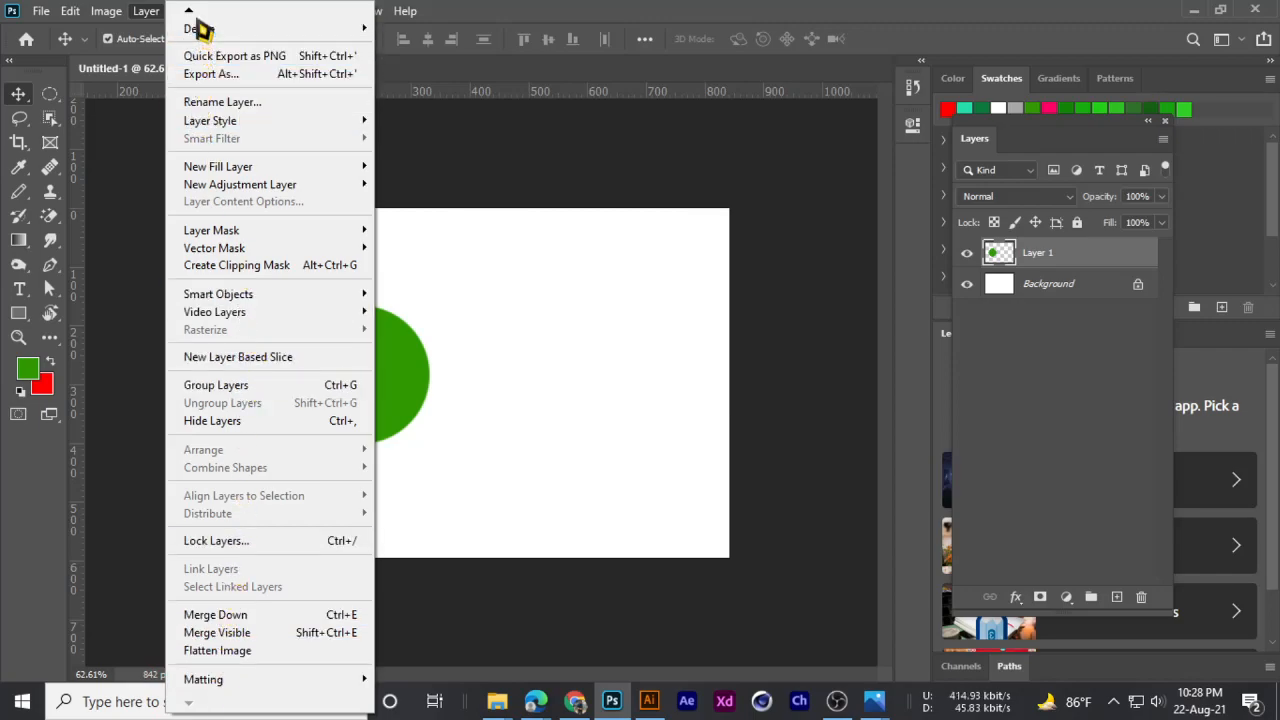
mouse_move(189, 12)
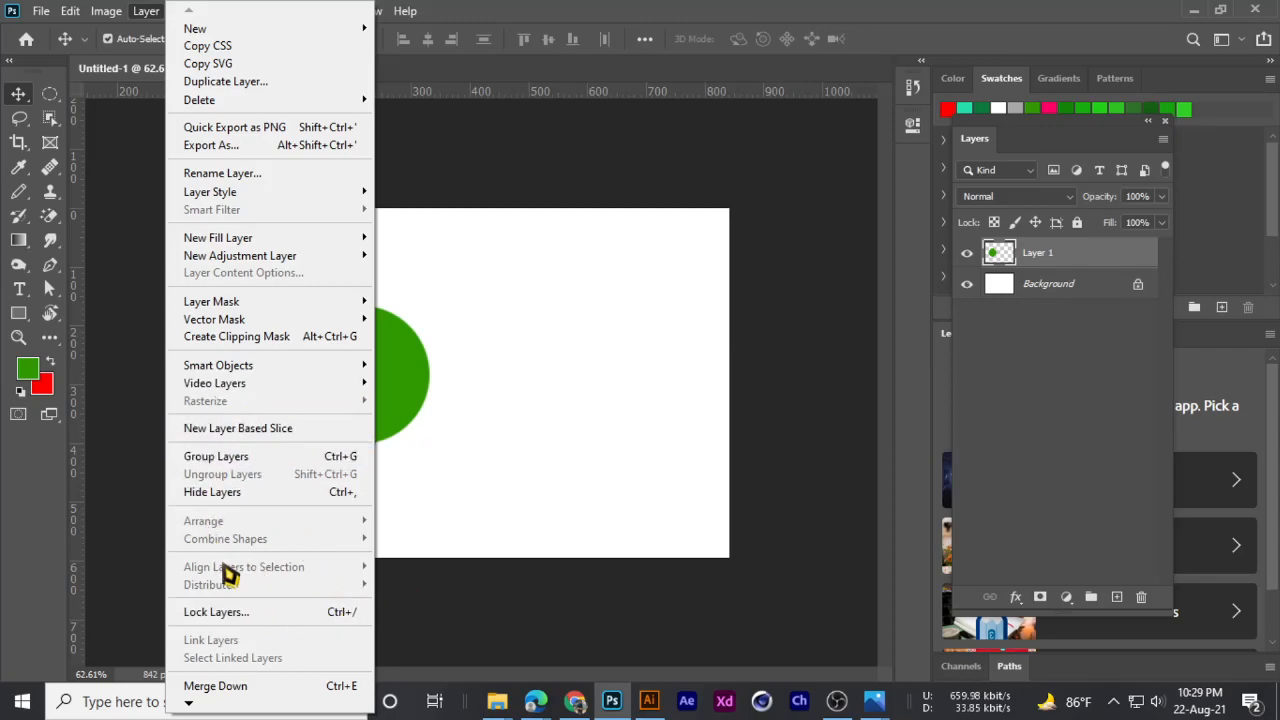
left_click(520, 172)
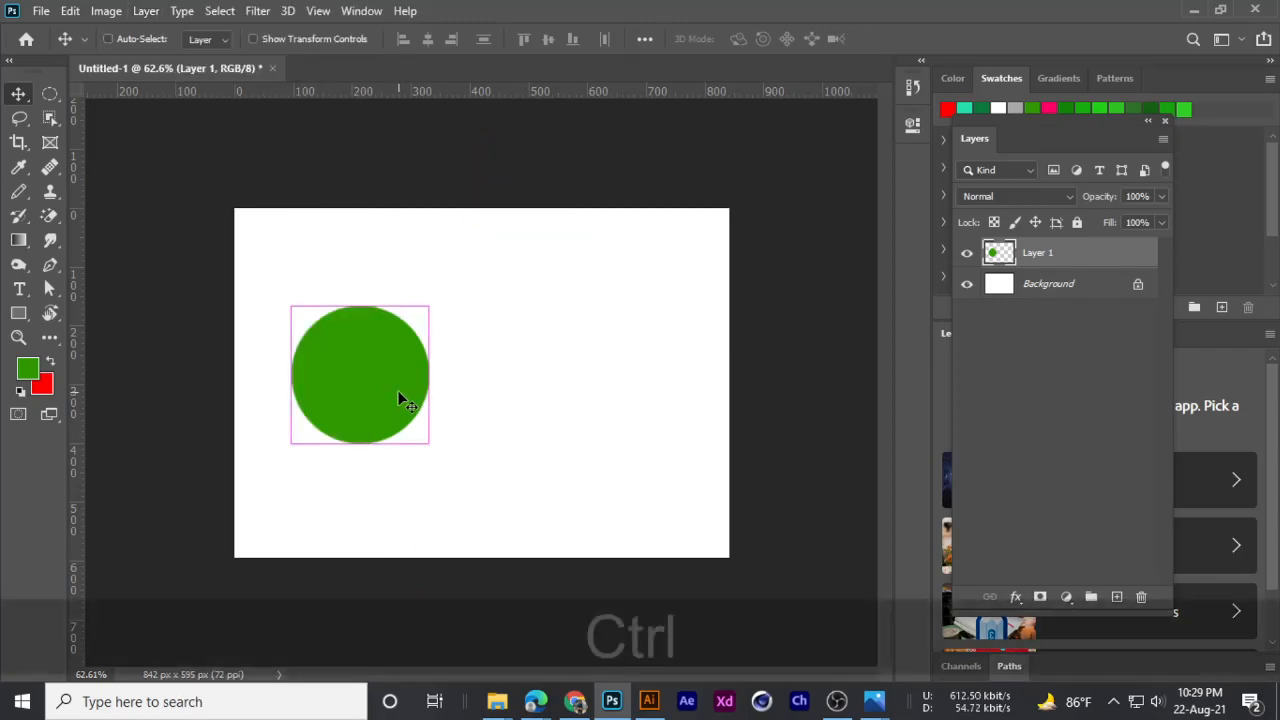
- Duplicate the green circle's layer, move the duplicate to the right of the original, and delete it
key("ctrl+j")
left_click_drag(300, 392, 473, 368)
key("Delete")
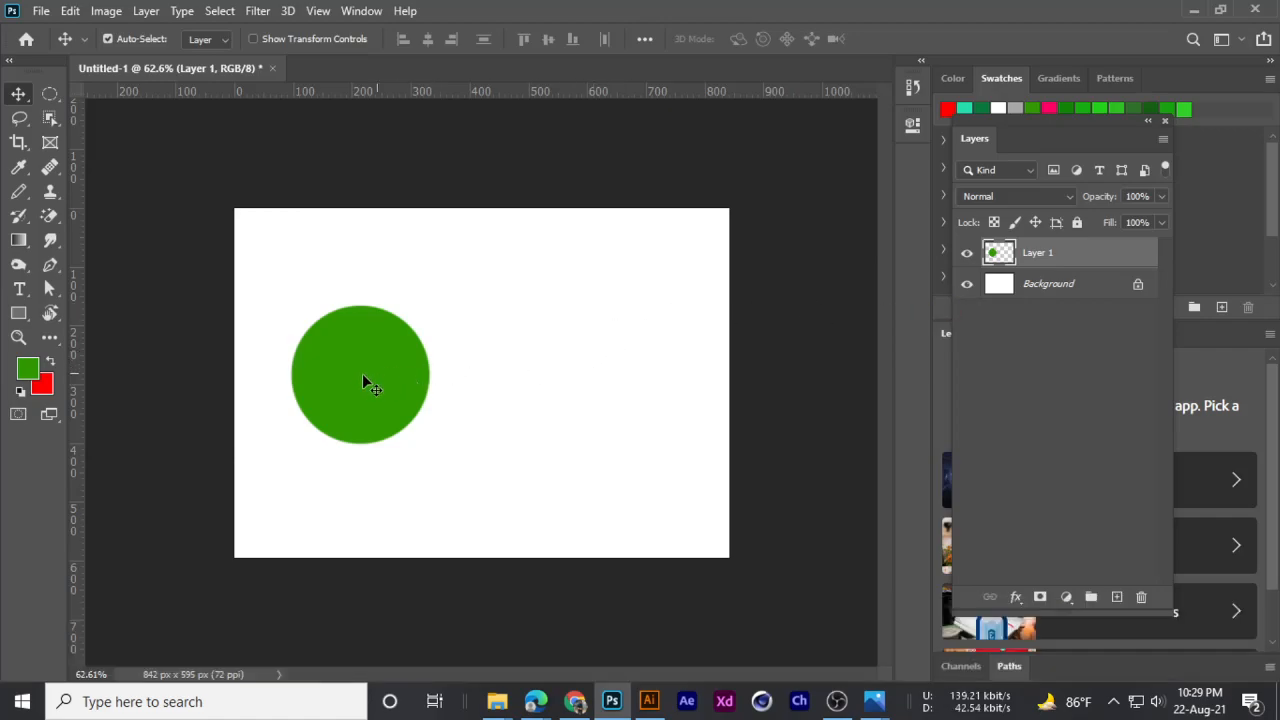
- Create two copies of the green circle, spread them out beside the original, and delete both copies
key("ctrl+j")
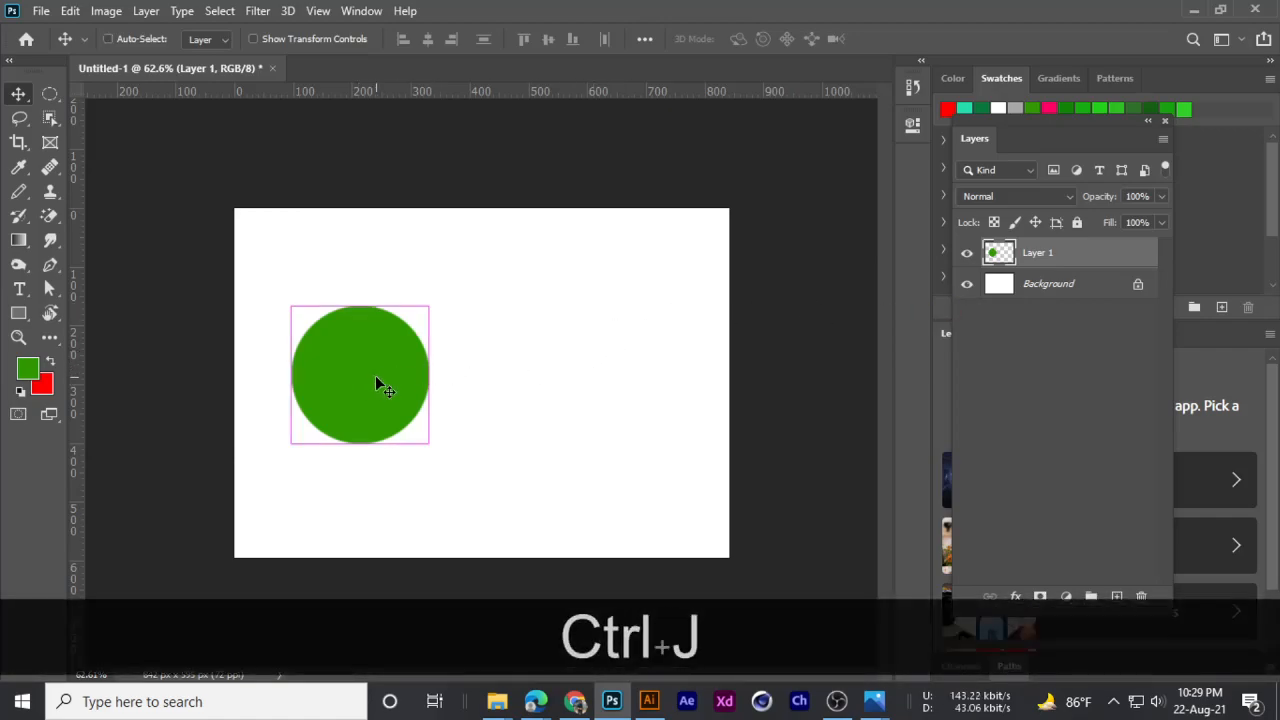
left_click_drag(351, 381, 570, 384)
left_click_drag(354, 429, 477, 305)
left_click_drag(532, 380, 577, 372)
left_click_drag(478, 290, 474, 308)
mouse_move(595, 385)
left_mouse_down()
mouse_move(580, 437)
mouse_move(578, 385)
left_mouse_up()
left_click(489, 303)
key("Delete")
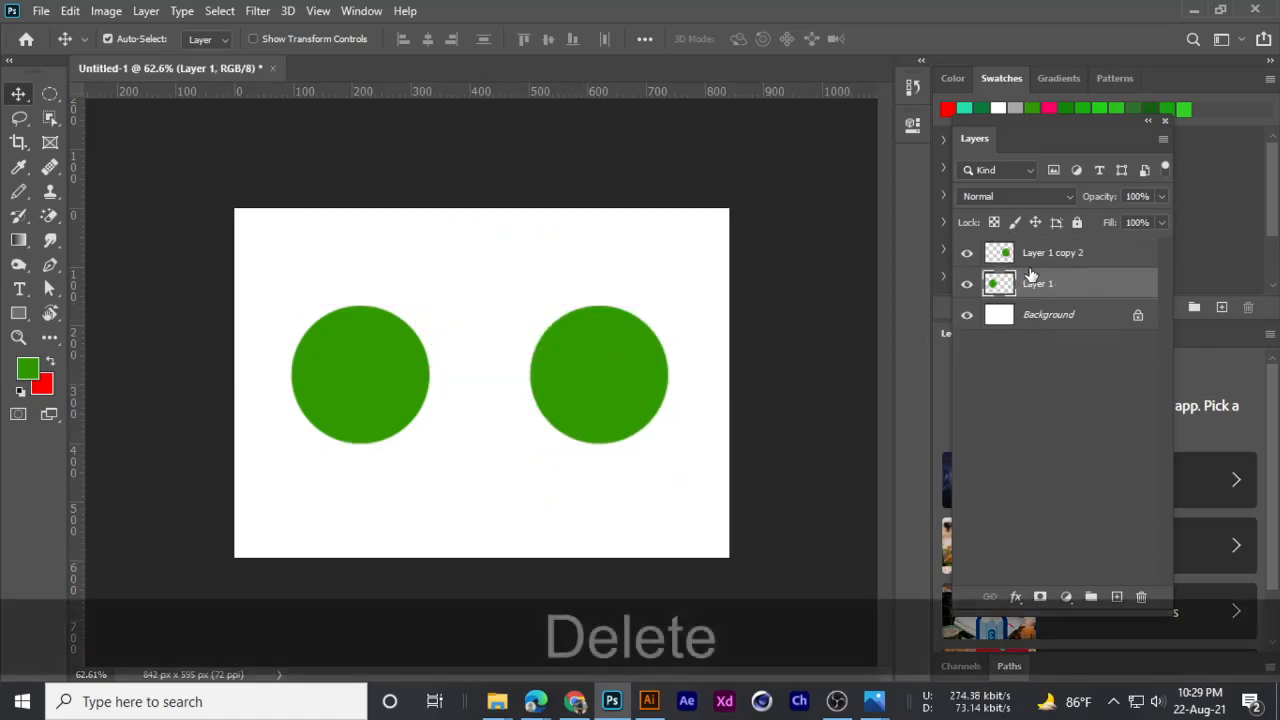
key("Delete")
- Move the green circle slightly up and to the right, duplicate its layer, and place the copy to its right
left_click_drag(416, 369, 380, 360)
key("ctrl+j")
left_click_drag(660, 381, 603, 356)
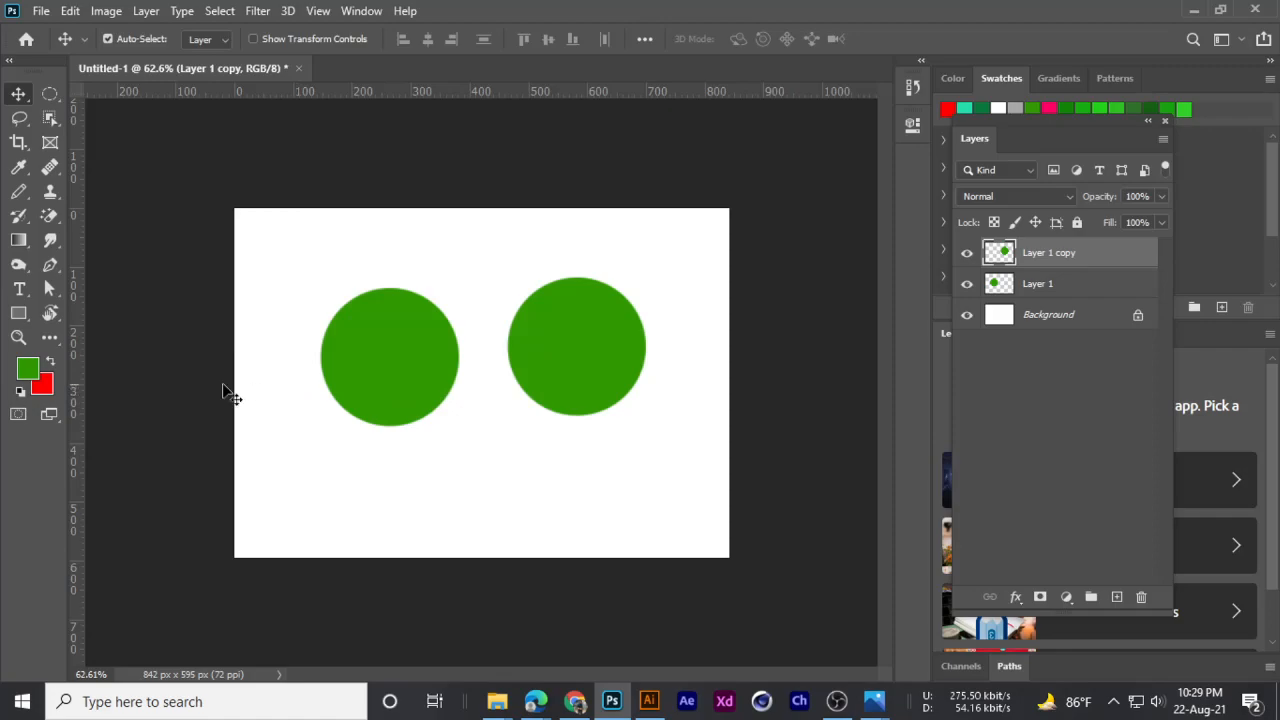
- Set the foreground color to the orange-yellow ffba00
left_click(28, 370)
type("29eeab")
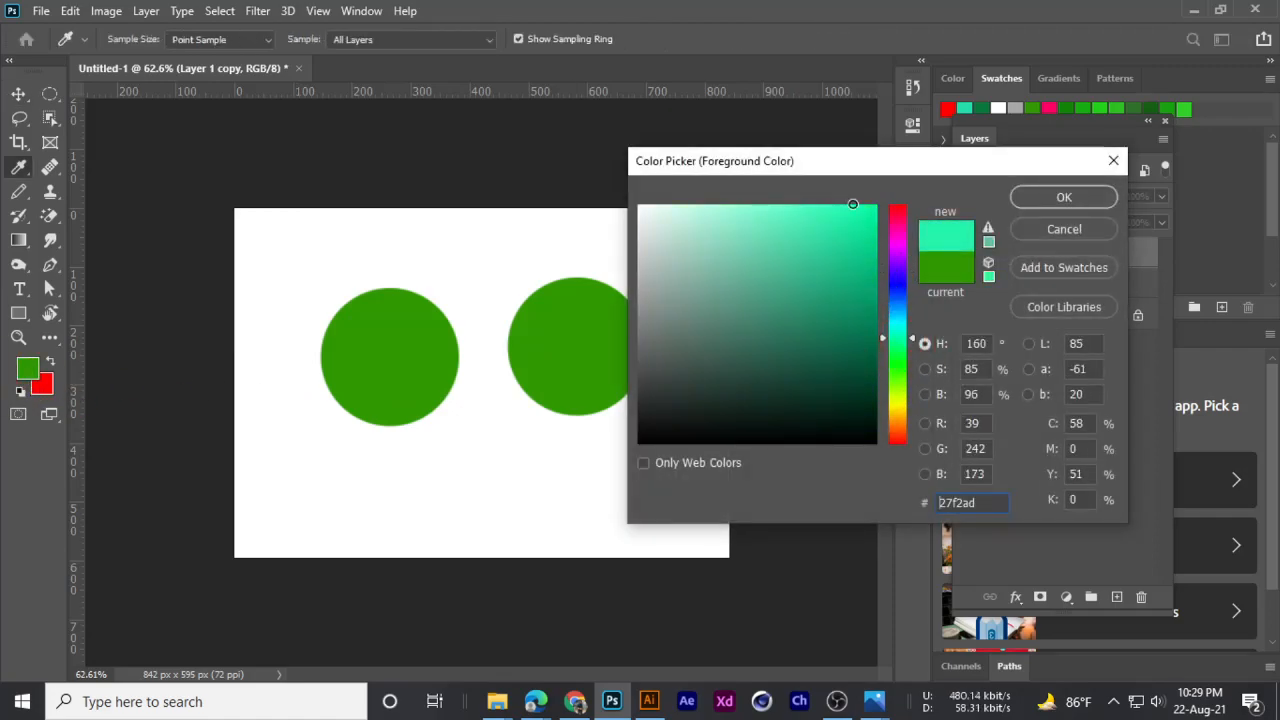
mouse_move(871, 343)
left_mouse_down()
mouse_move(908, 366)
mouse_move(905, 415)
left_mouse_up()
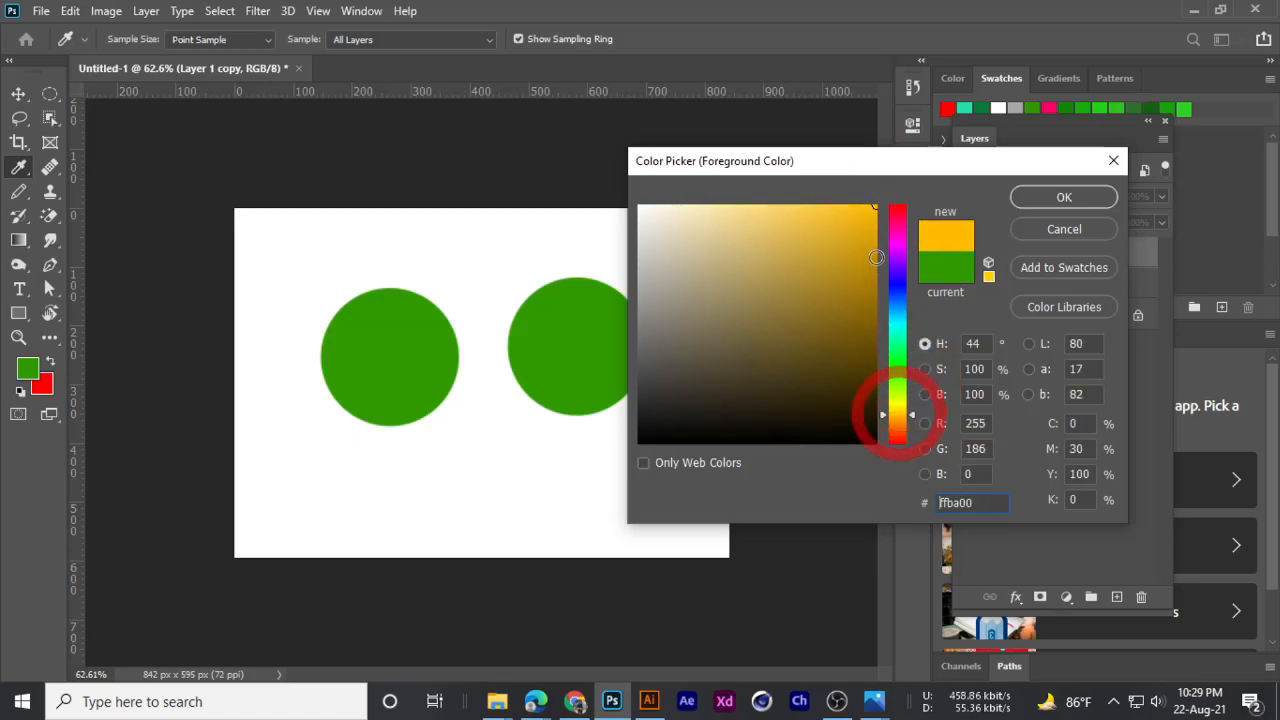
left_click(1060, 199)
- Shift the copied circle slightly beside the original, and toggle the visibility of Layer 1 copy off and on
left_click_drag(576, 343, 586, 337)
left_click(968, 254)
left_click(967, 254)
left_click(967, 254)
left_click(967, 254)
left_click_drag(650, 407, 567, 362)
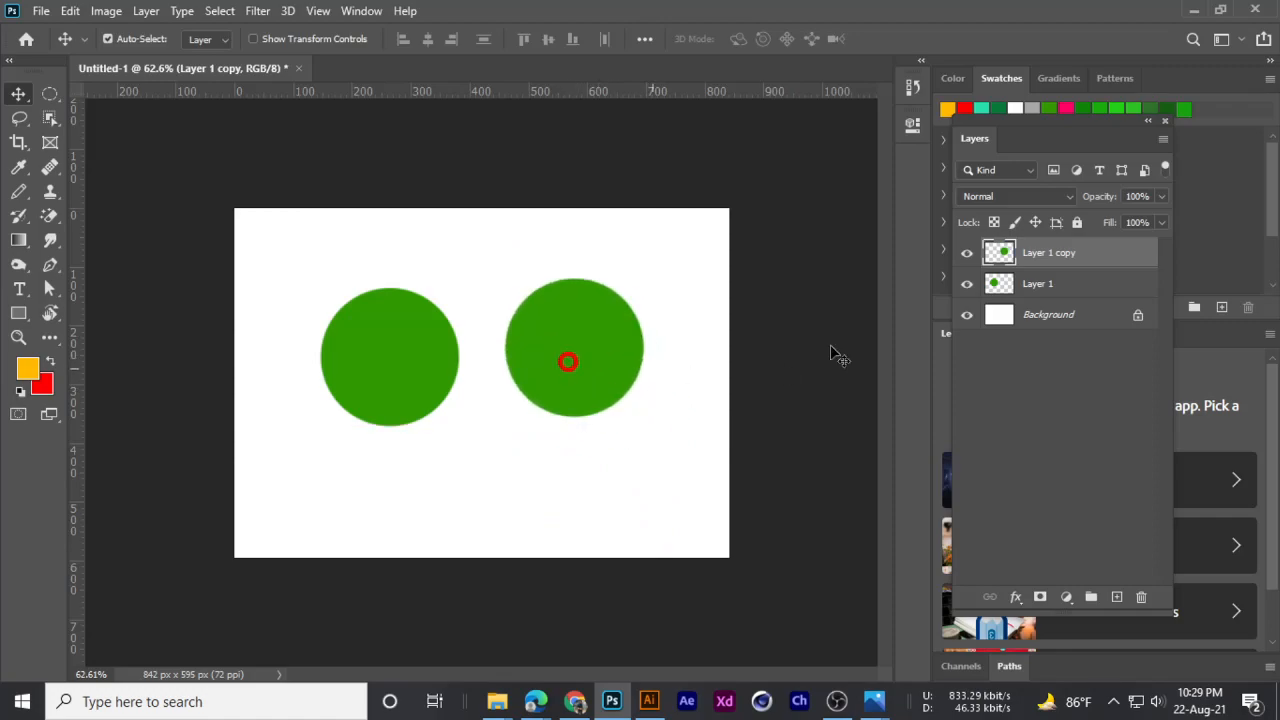
left_click(968, 254)
left_click(968, 254)
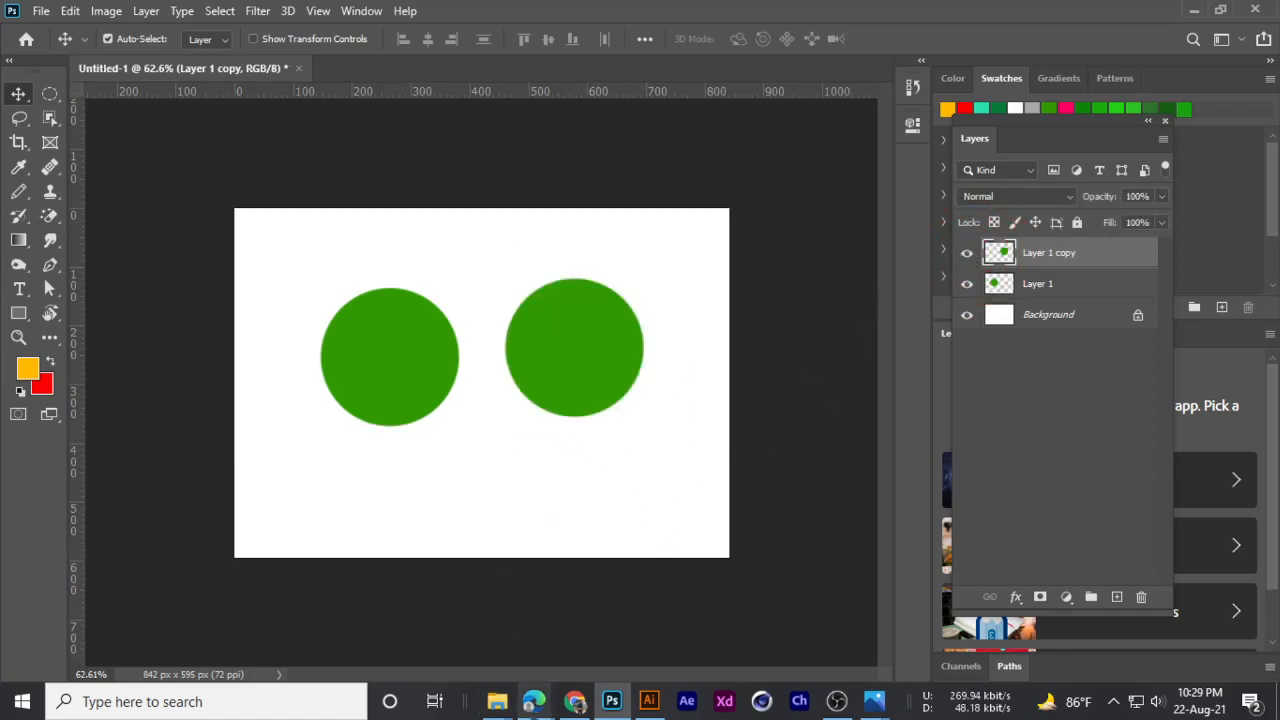
- Switch to the Google Meet call to read the in-call messages, and return to Photoshop
mouse_move(535, 701)
left_click(420, 650)
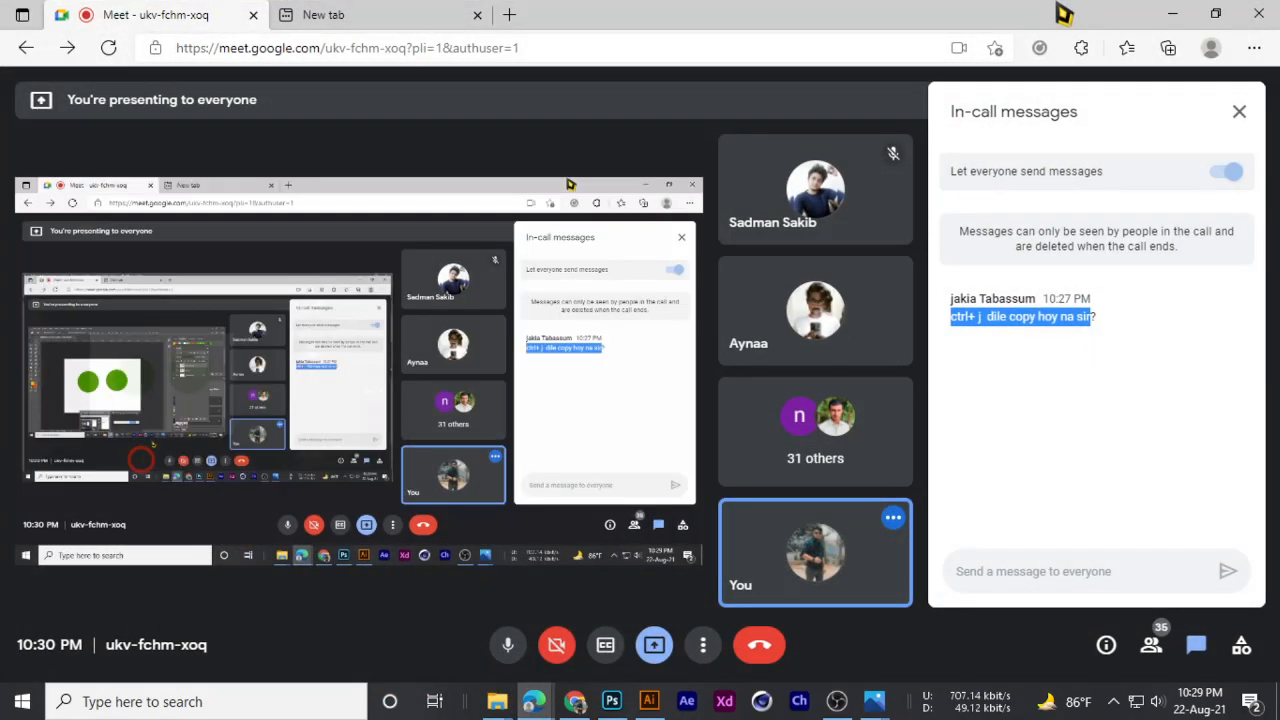
left_click(1172, 14)
- Hide and show Layer 1 copy repeatedly to identify which circle it contains
left_click(966, 253)
left_click(966, 253)
left_click(966, 254)
left_click(966, 254)
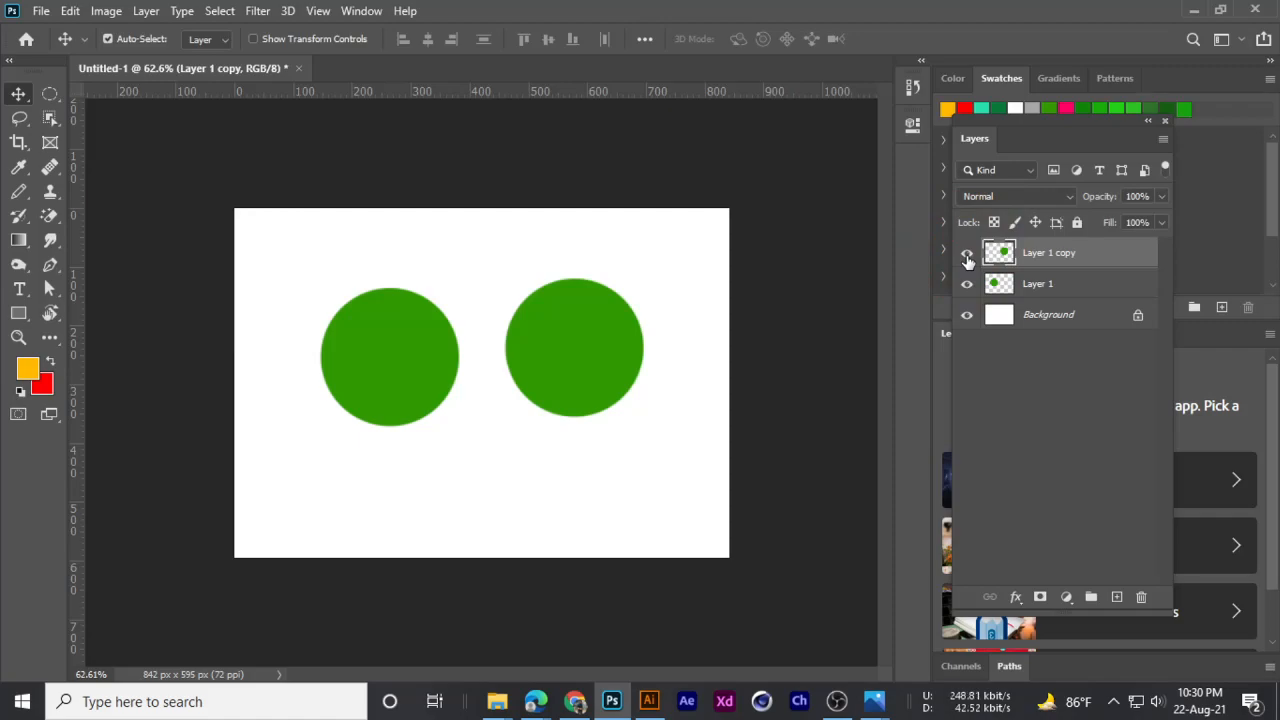
left_click(966, 255)
left_click(966, 255)
left_click(966, 255)
left_click(966, 255)
left_click(966, 255)
left_click(966, 255)
- Try to recolor the copied circle by filling Layer 1 copy with the foreground color, and undo the fill
key("alt+BackSpace")
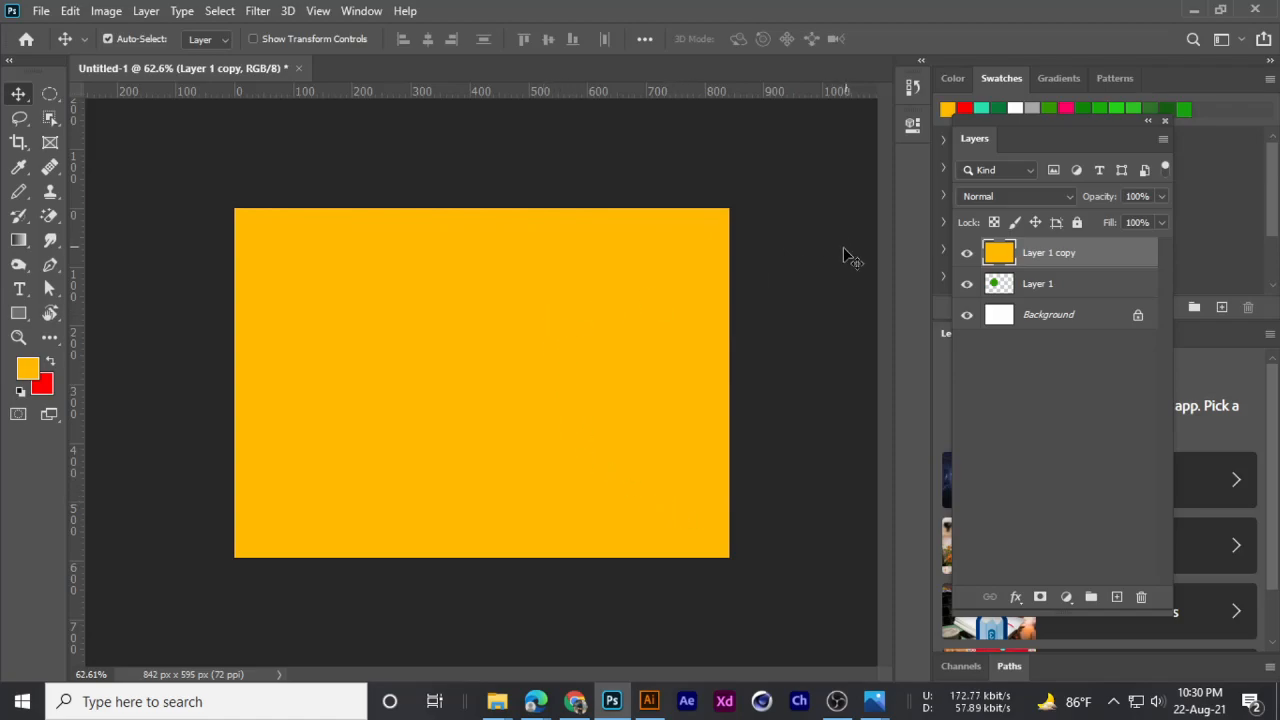
key("ctrl+z")
- Draw a circular selection around the copied circle on the right with the Elliptical Marquee tool
scroll(548, 350, "up", 2)
scroll(548, 345, "down", 1)
scroll(547, 324, "up", 4)
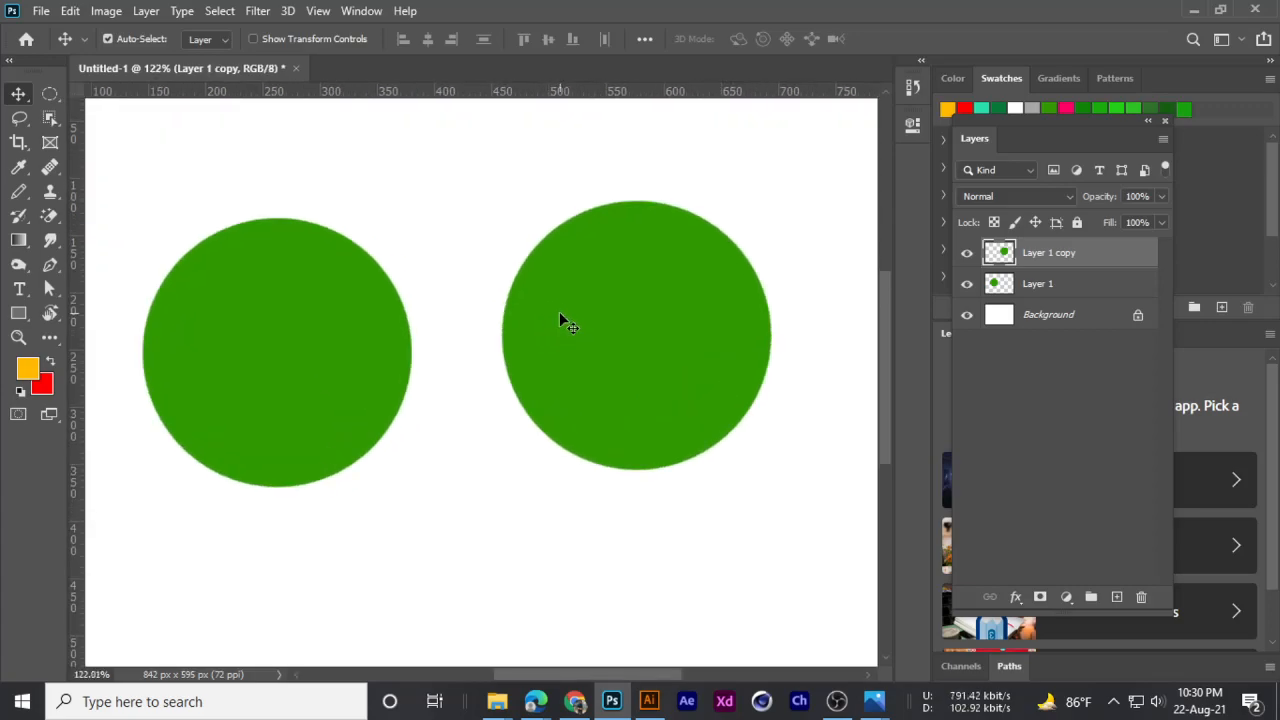
scroll(589, 310, "up", 1)
scroll(590, 312, "down", 2)
scroll(590, 314, "down", 1)
scroll(592, 316, "up", 1)
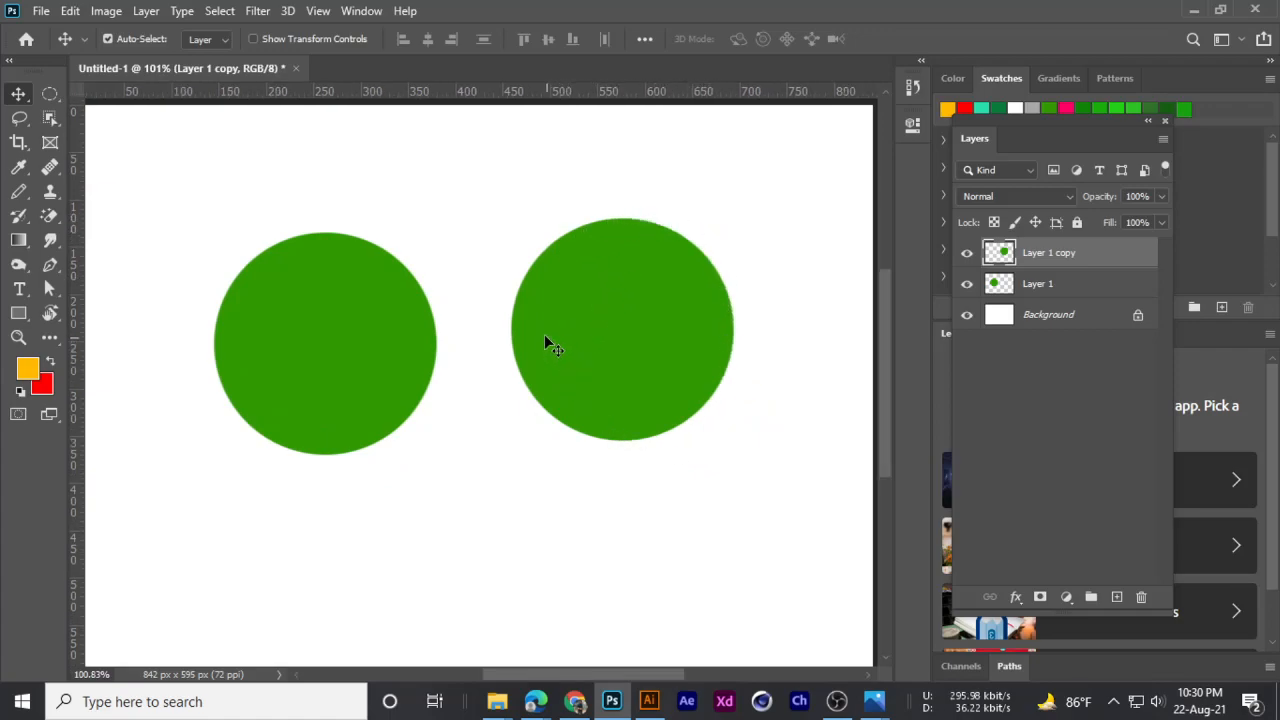
scroll(548, 342, "down", 1)
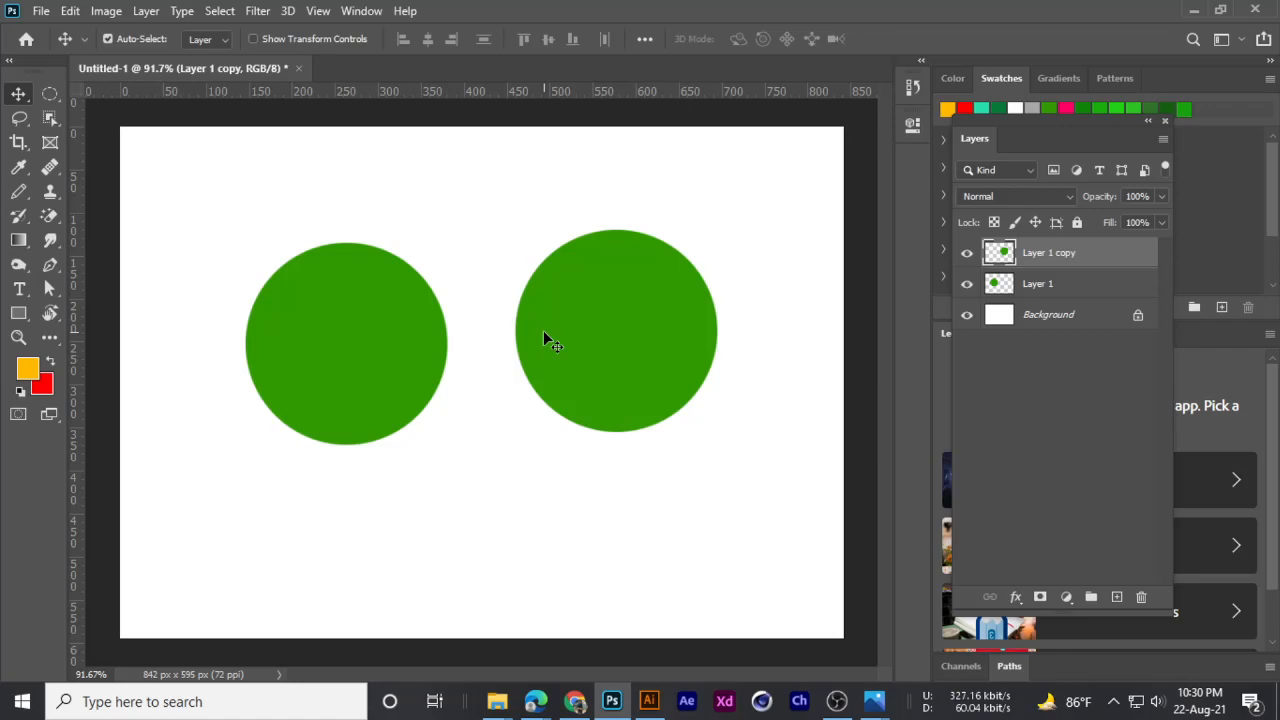
mouse_move(640, 327)
left_mouse_down()
mouse_move(622, 355)
mouse_move(637, 329)
left_mouse_up()
left_click(49, 94)
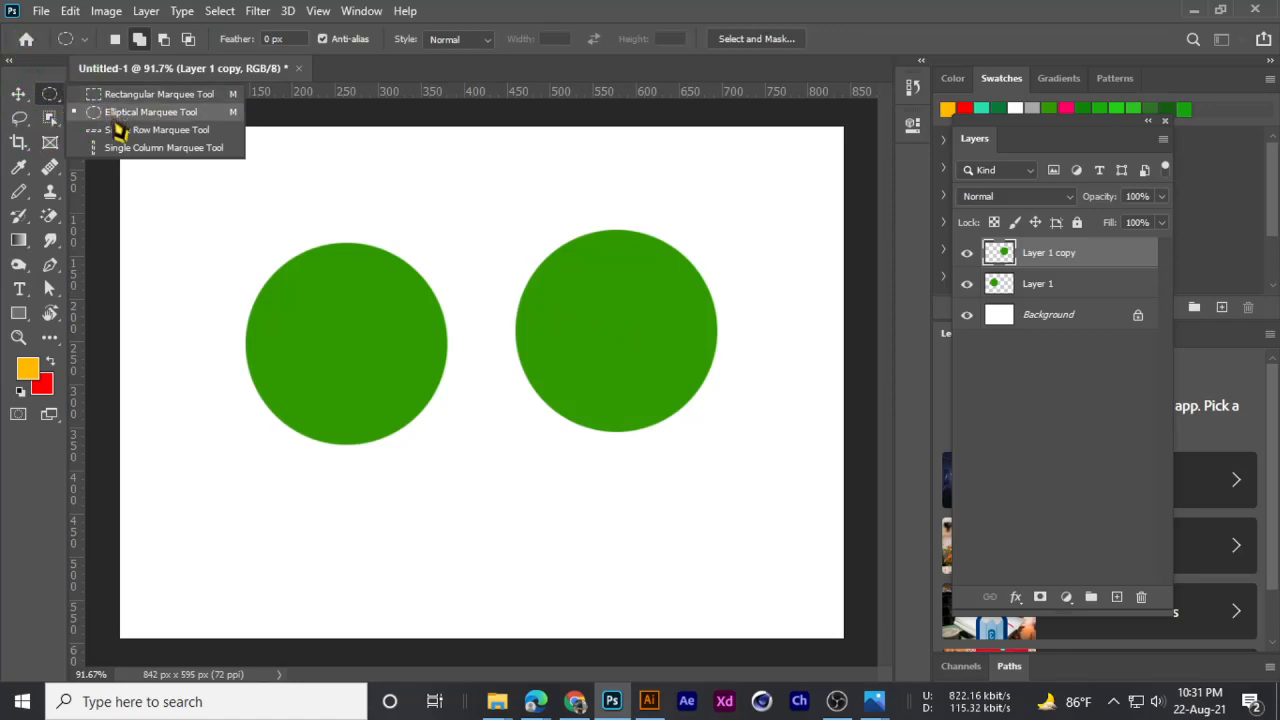
left_click(150, 112)
left_click_drag(499, 235, 735, 429)
- Examine up close how well the elliptical selection matches the copied circle's edge
scroll(633, 205, "up", 1)
scroll(633, 205, "up", 8)
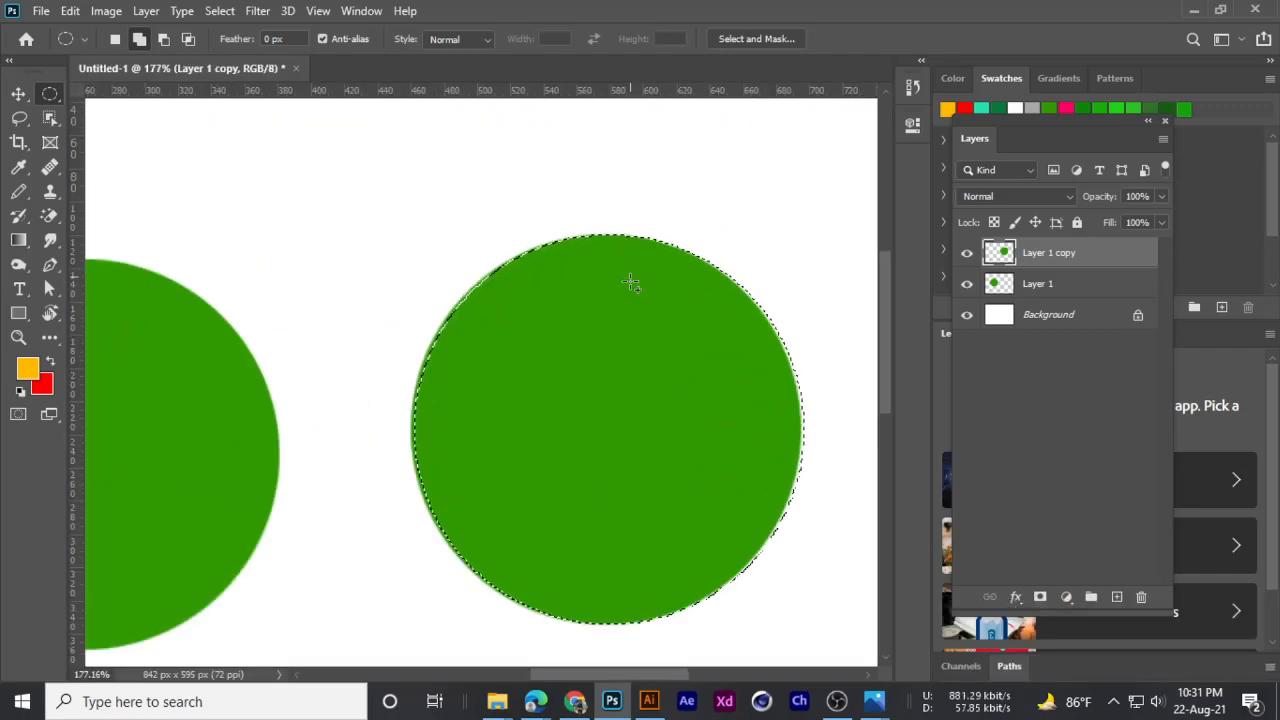
scroll(420, 286, "up", 14)
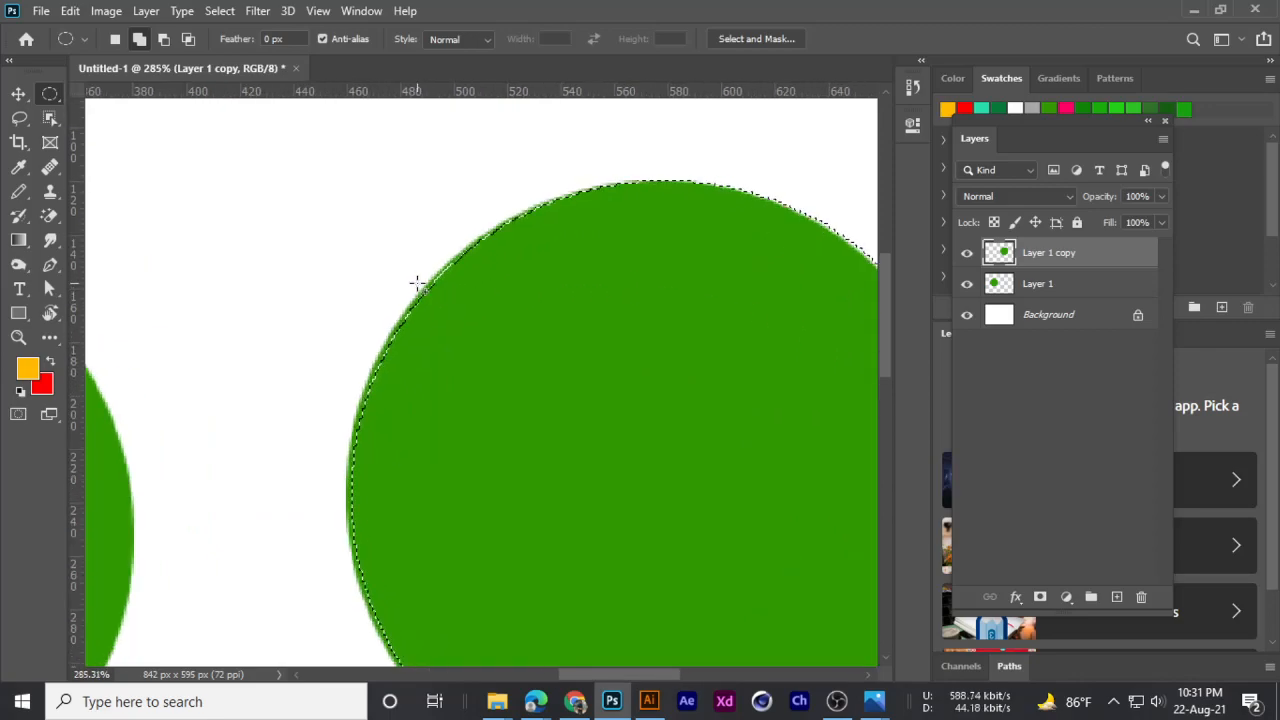
scroll(494, 228, "down", 15)
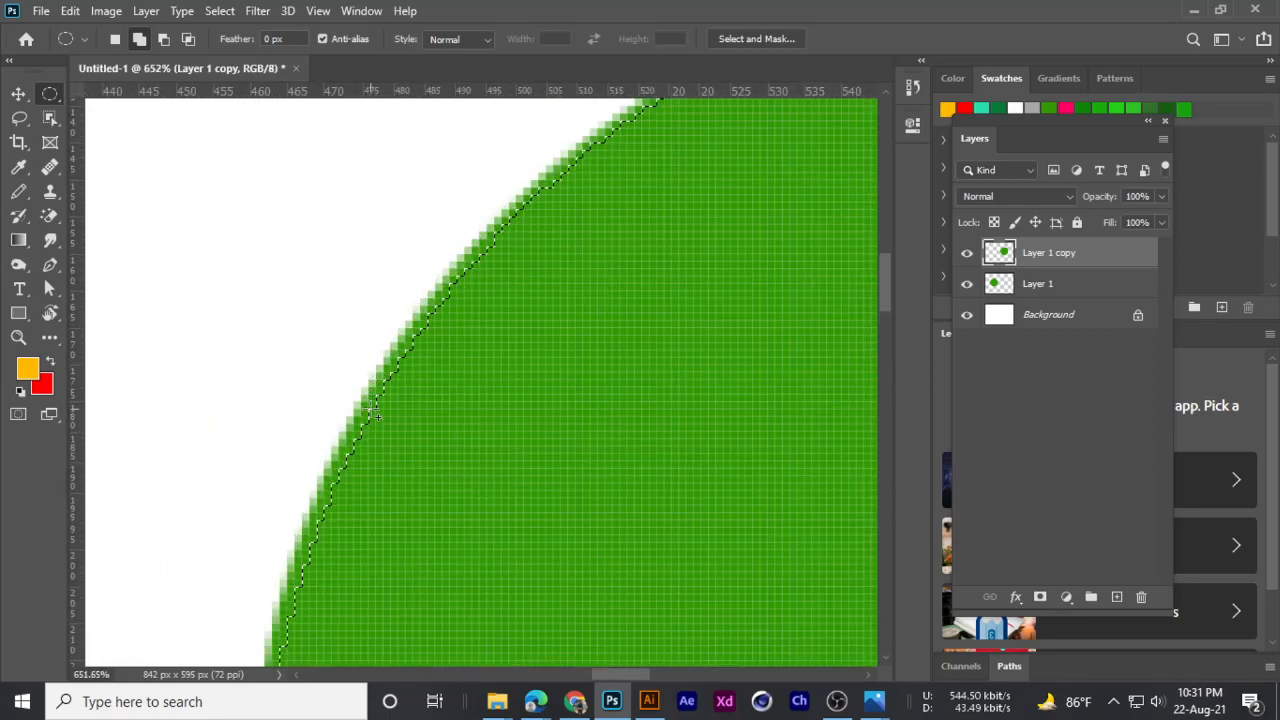
scroll(396, 396, "up", 3)
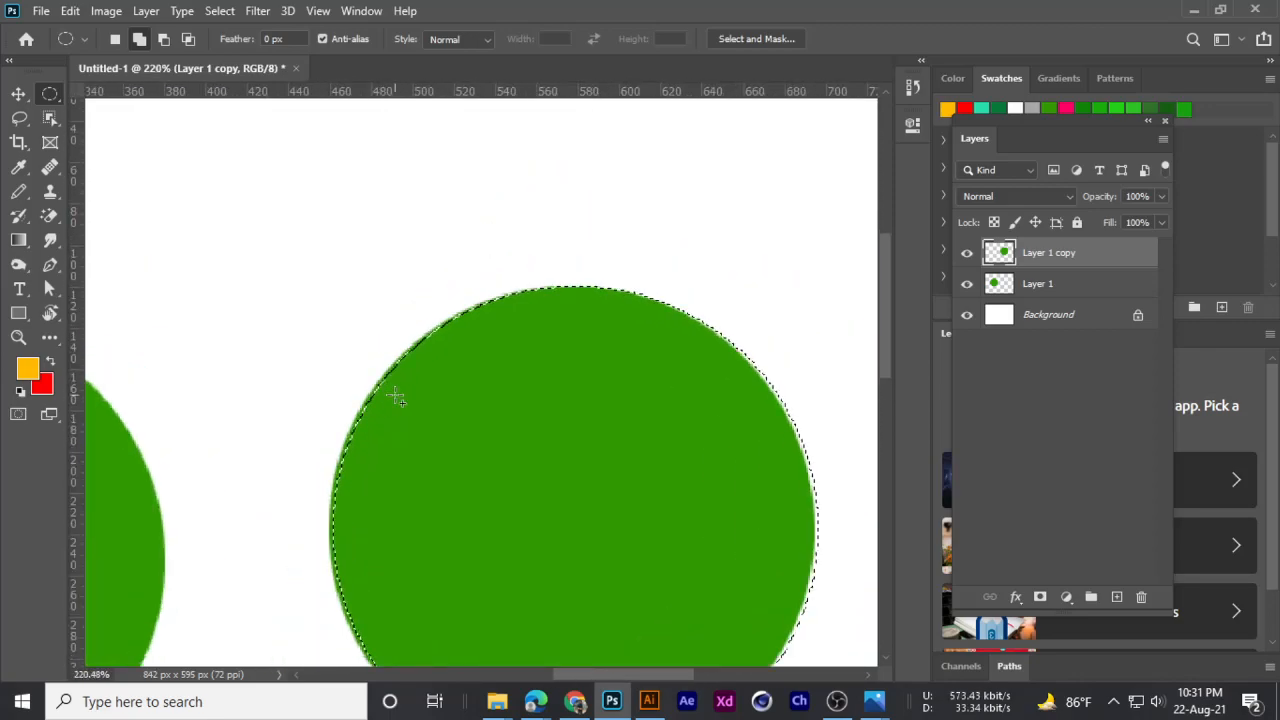
- Compare the elliptical selection's outline with the whole copied circle at several zoom levels to find where they differ
scroll(398, 395, "down", 4)
key("space")
left_click_drag(488, 433, 423, 303)
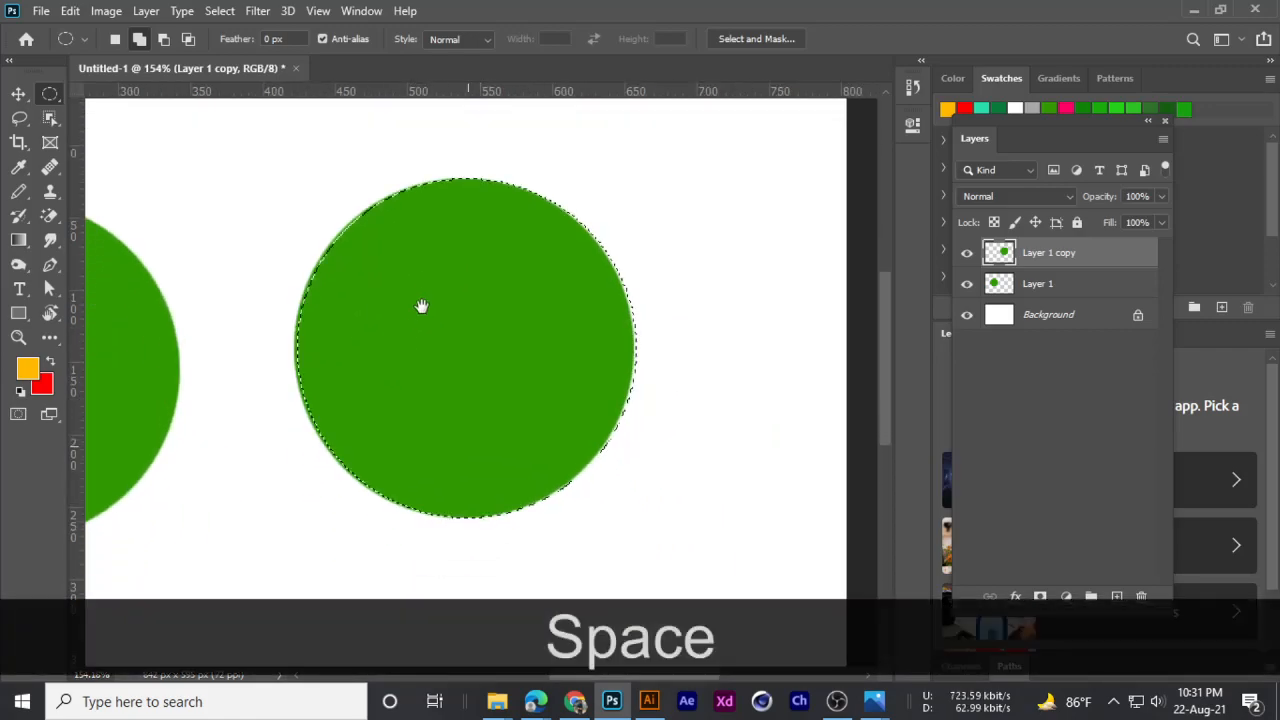
scroll(424, 320, "up", 2)
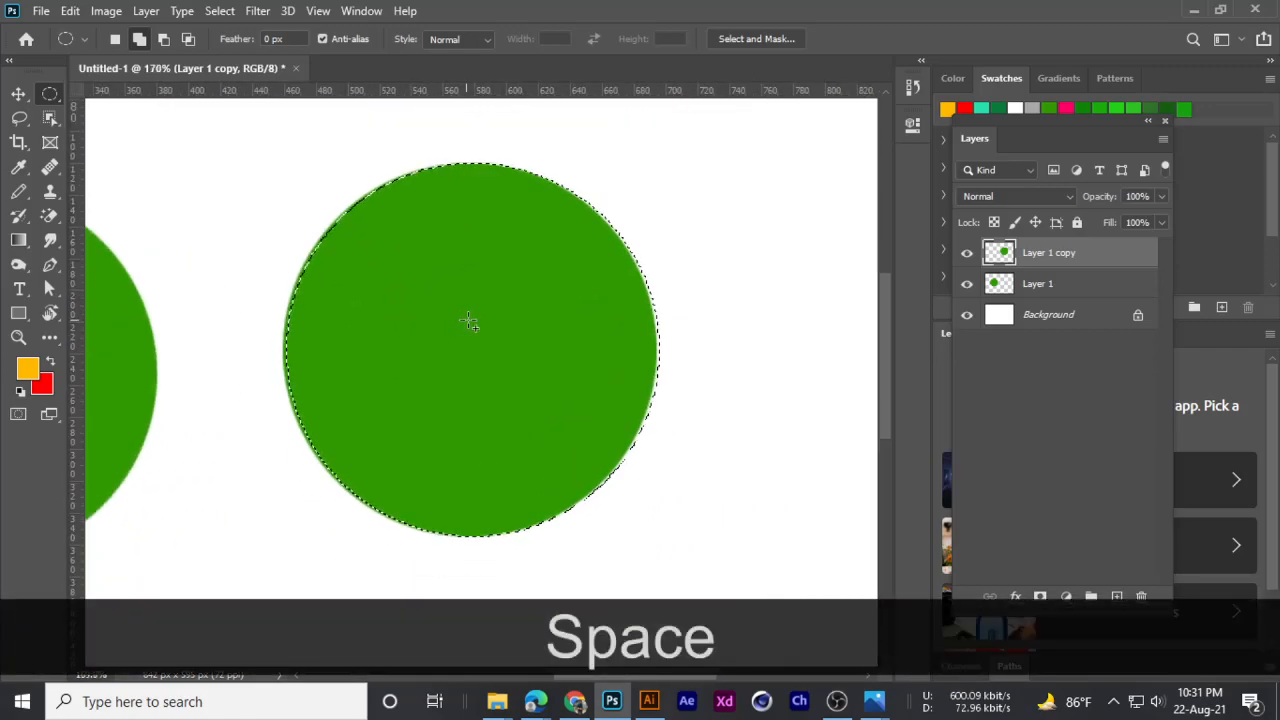
scroll(470, 322, "up", 2)
scroll(470, 322, "down", 3)
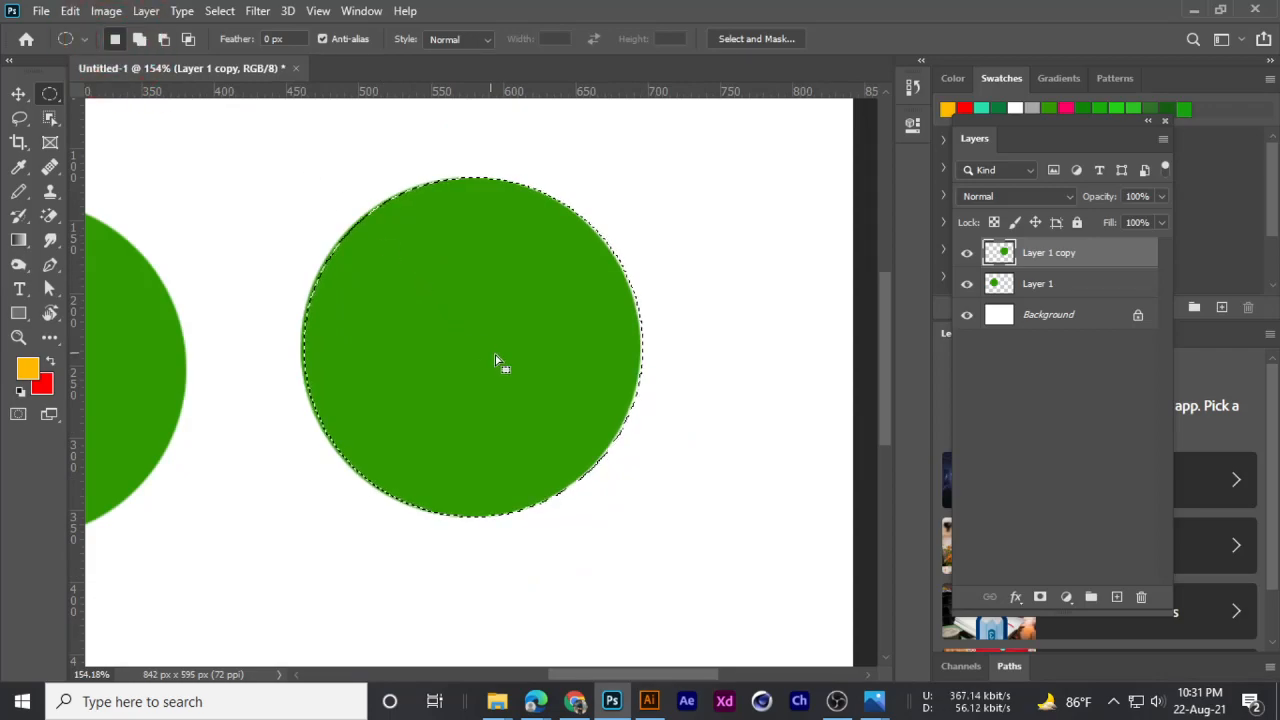
scroll(503, 331, "up", 3)
scroll(515, 322, "down", 2)
scroll(477, 322, "down", 5)
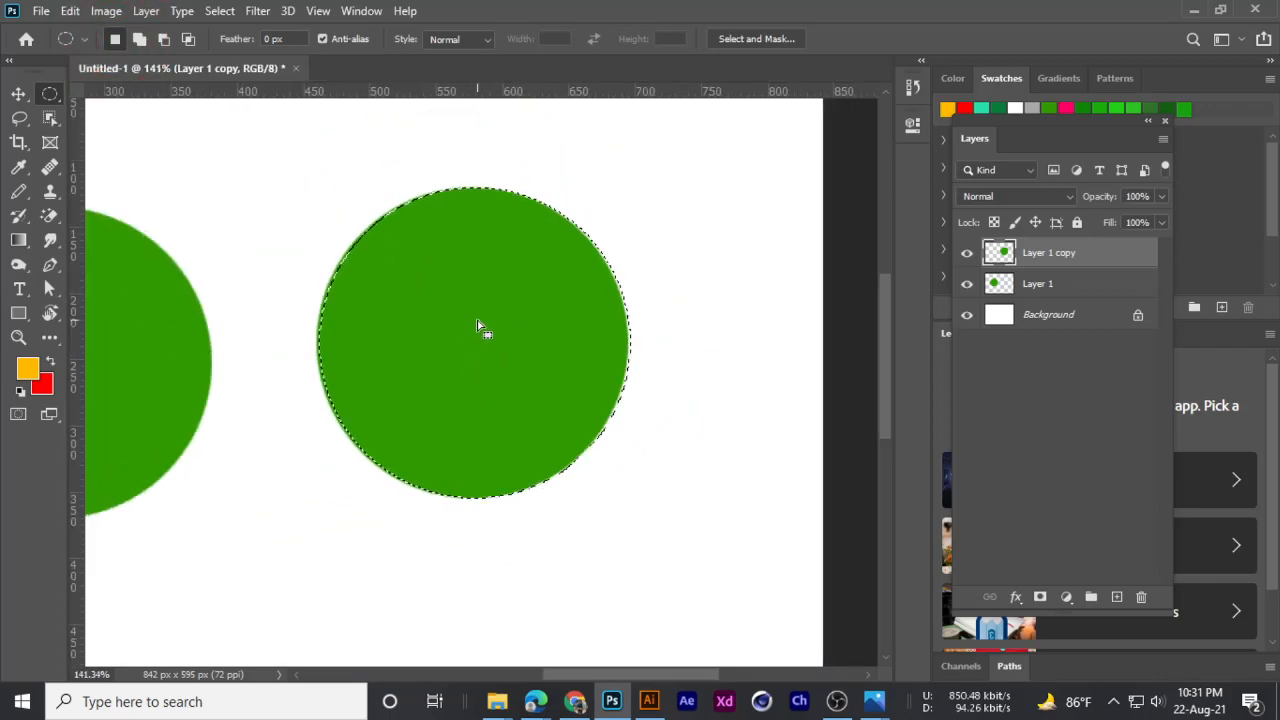
scroll(585, 318, "up", 3)
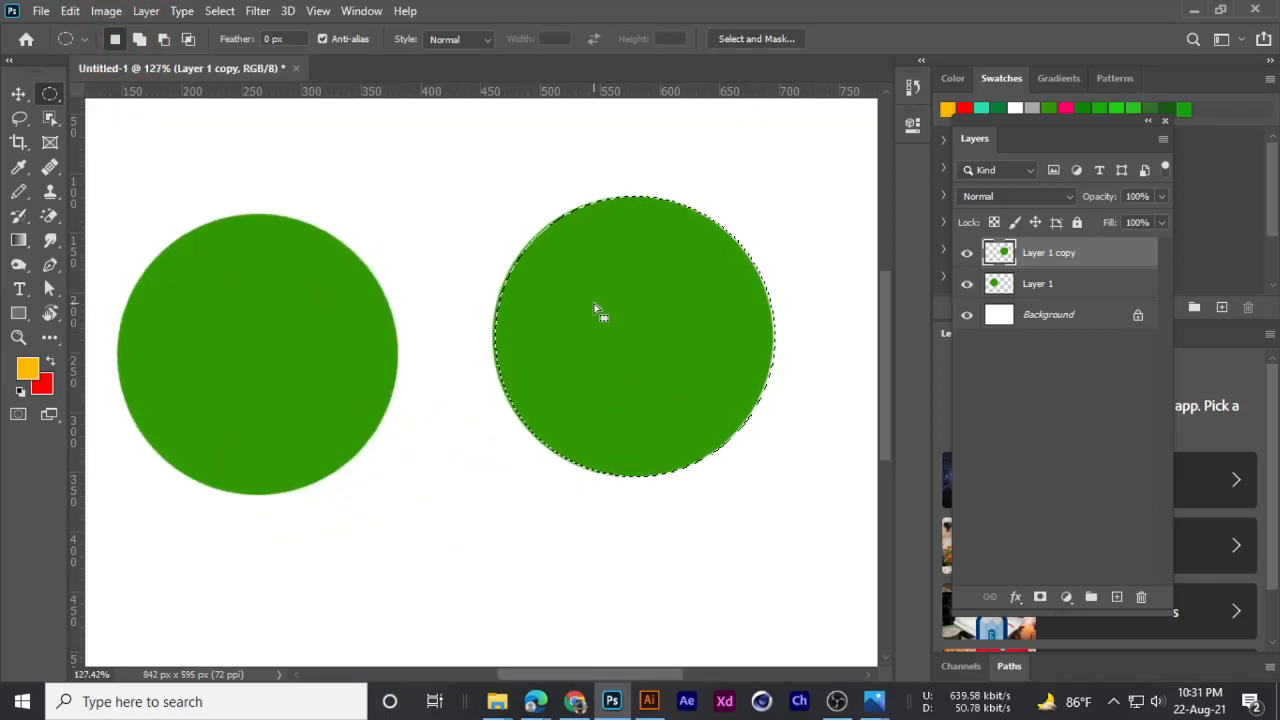
scroll(596, 310, "down", 1)
scroll(586, 302, "up", 1)
scroll(586, 302, "down", 1)
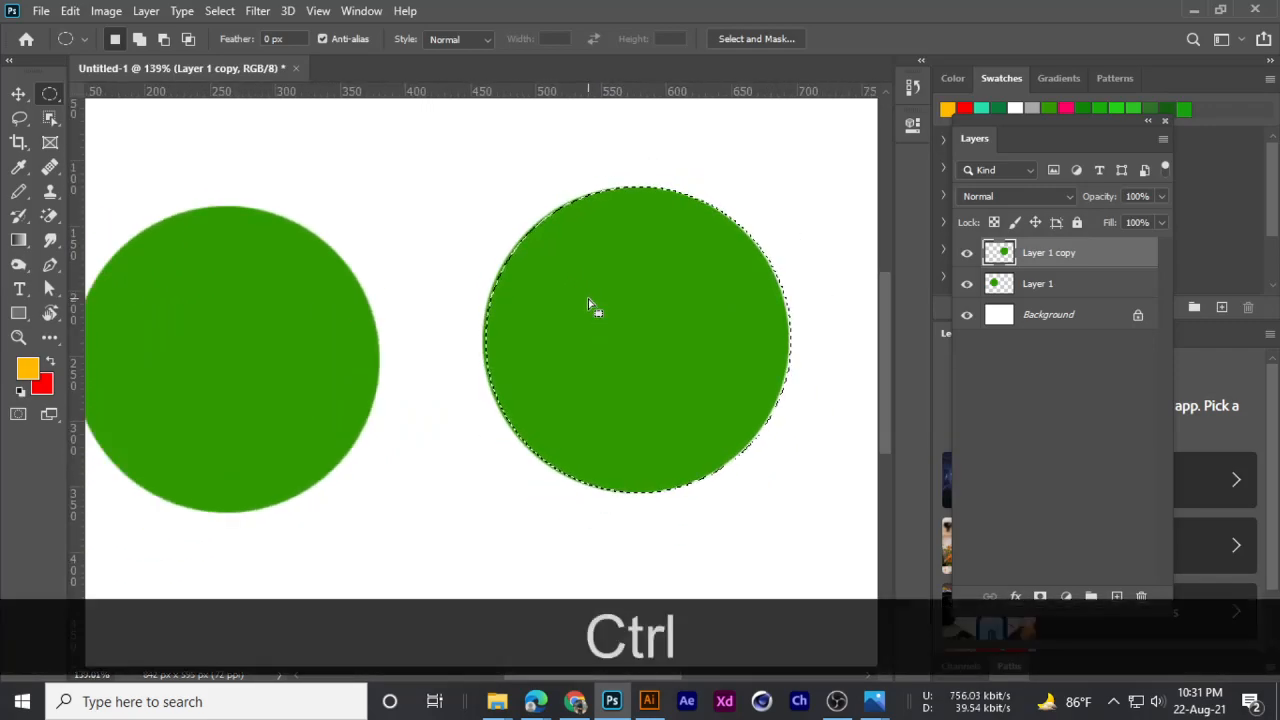
- Clear the elliptical selection around the copied circle and bring both green circles fully into view
key("ctrl+d")
scroll(520, 317, "down", 1)
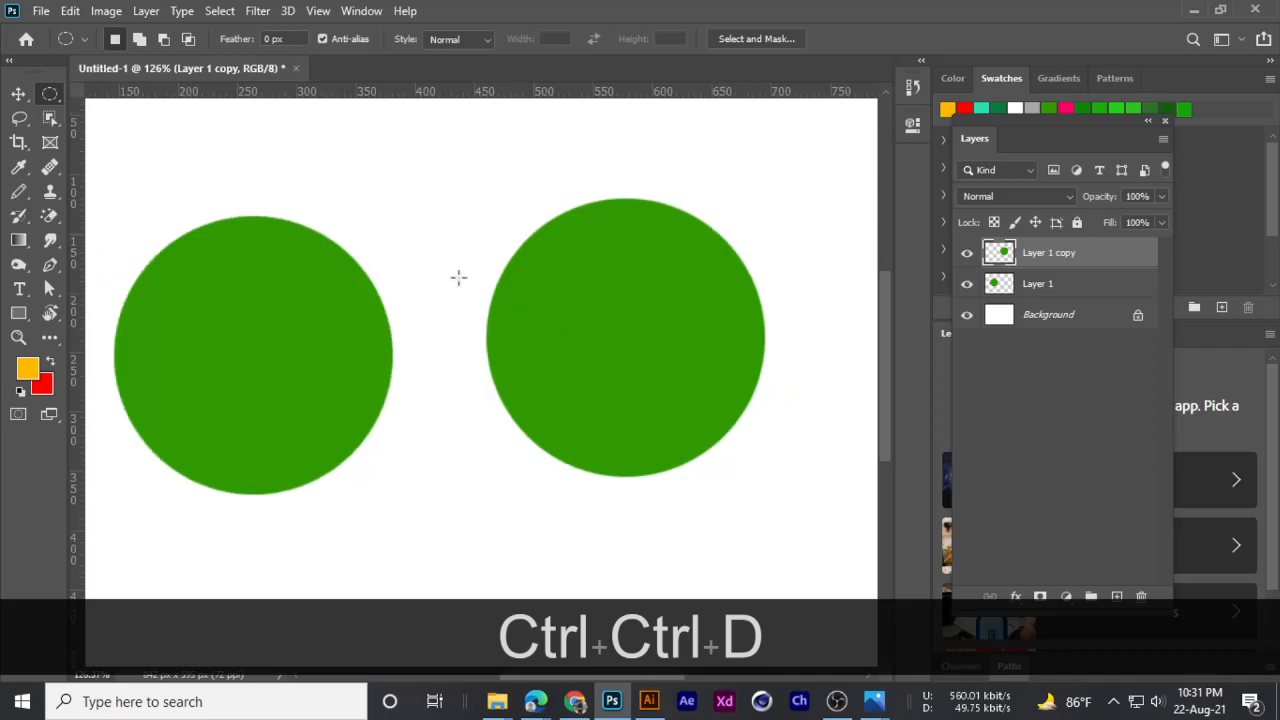
scroll(480, 283, "down", 1)
scroll(591, 309, "up", 3)
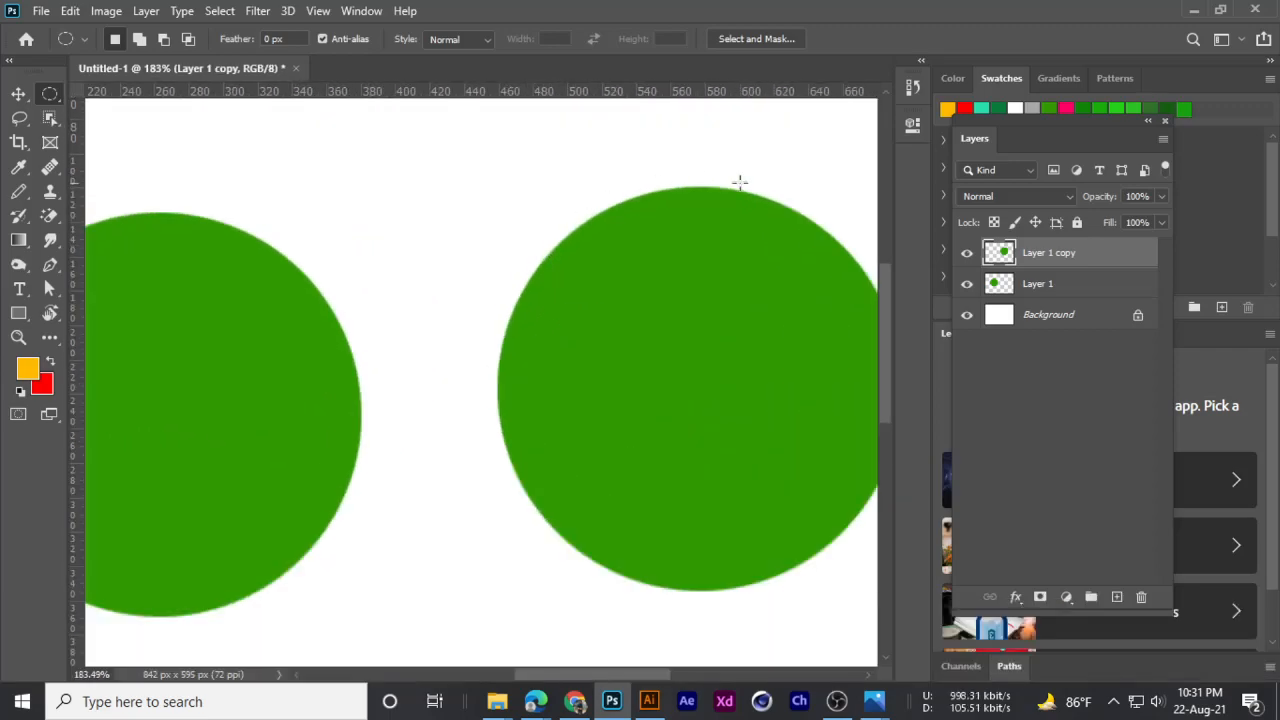
left_click_drag(721, 330, 531, 303)
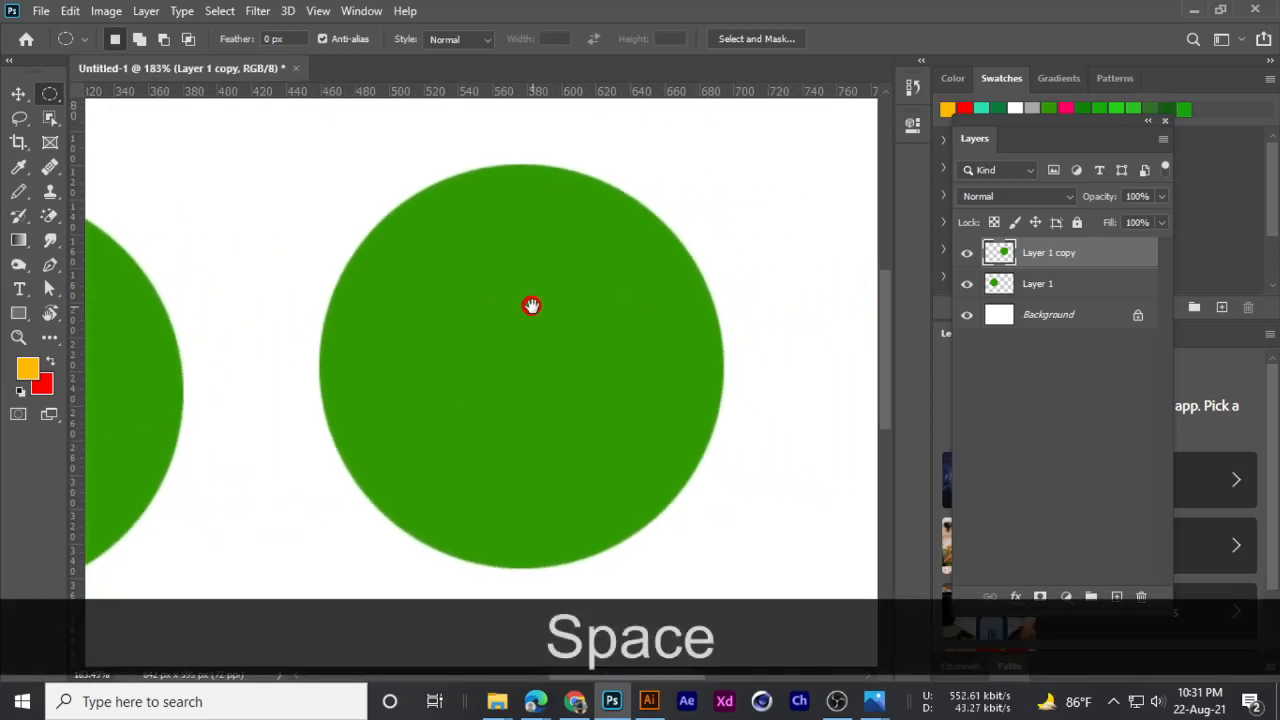
scroll(531, 303, "down", 2)
scroll(531, 306, "down", 2)
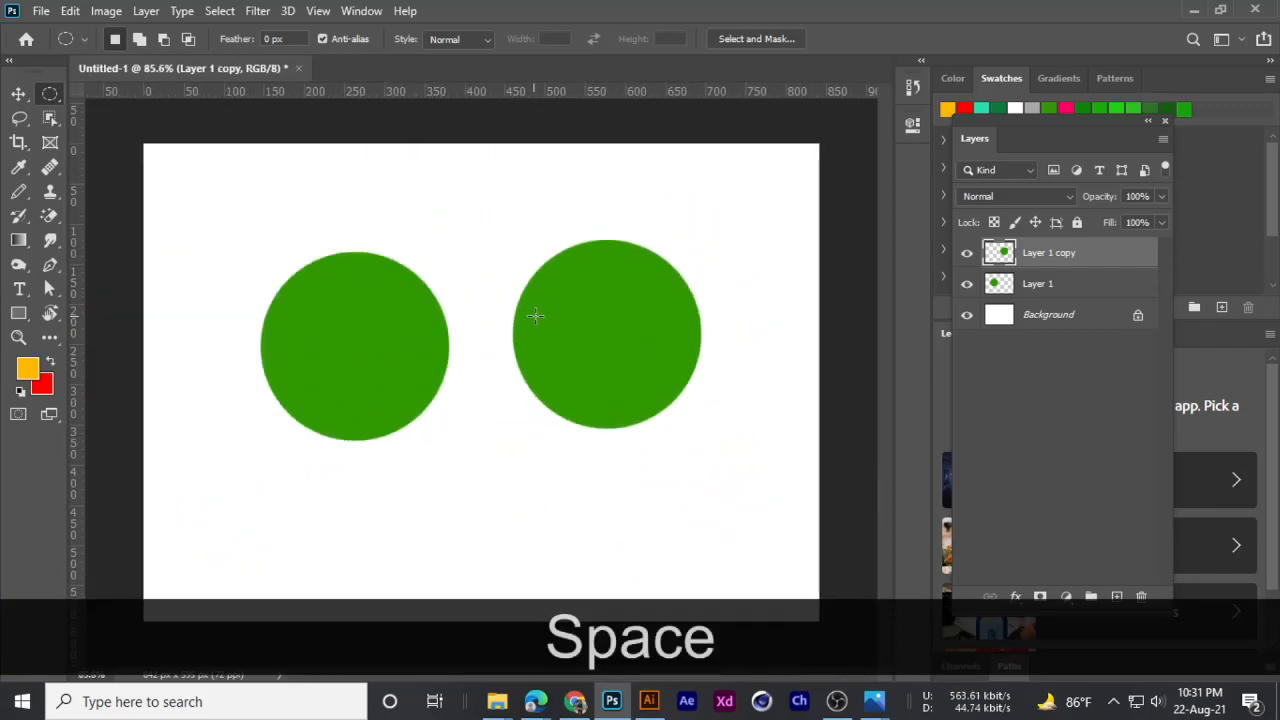
scroll(534, 314, "up", 1)
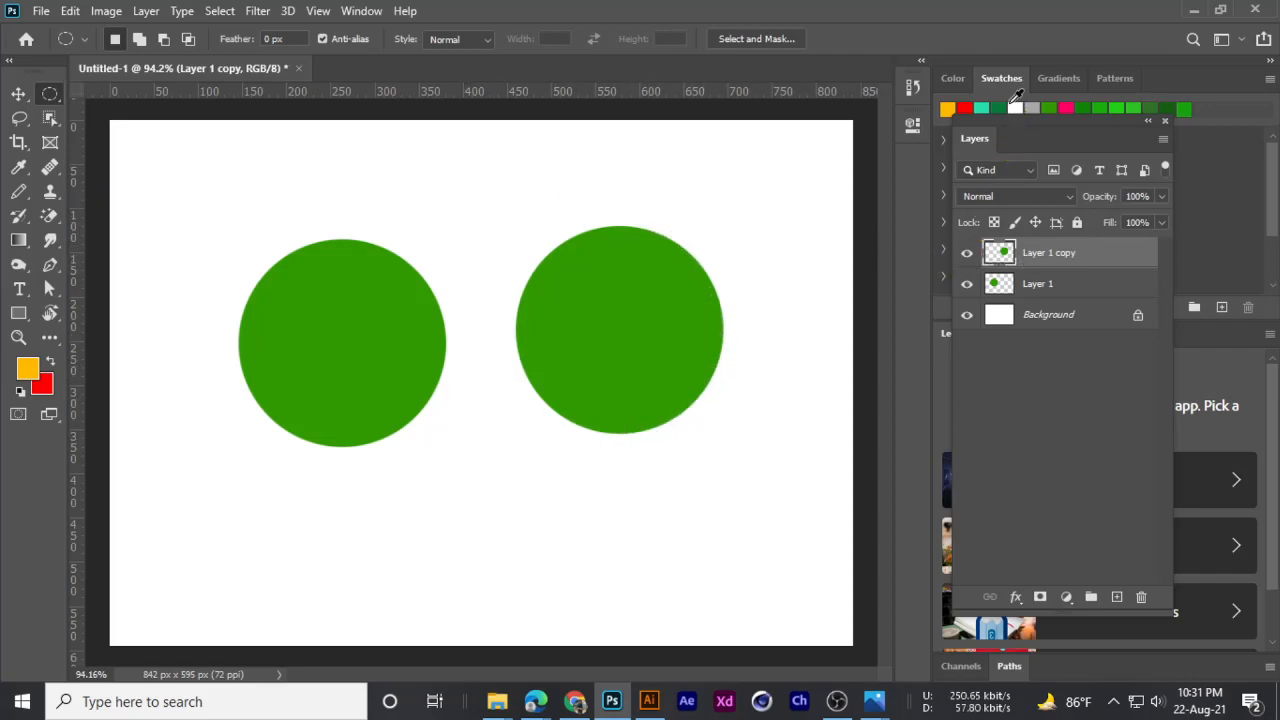
- Place the Layers panel beside the copied circle and toggle the visibility of Layer 1 copy to check its contents
left_click_drag(1018, 138, 814, 148)
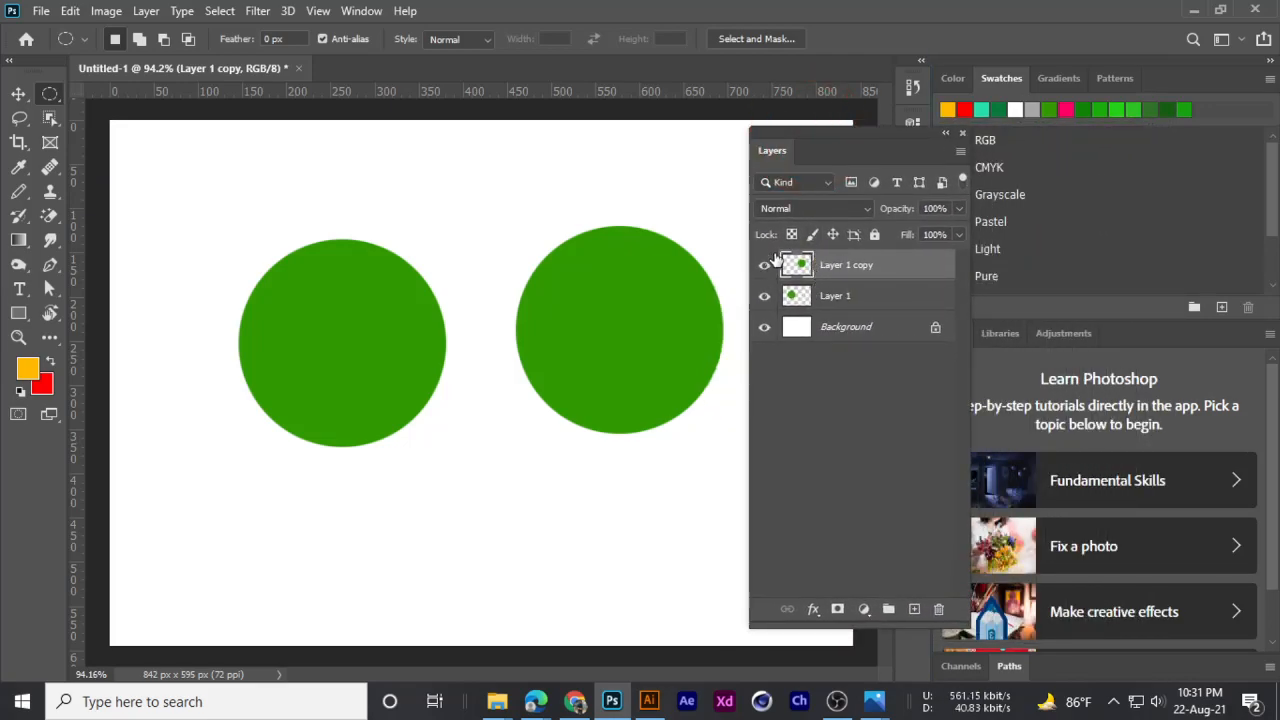
left_click(764, 266)
left_click(764, 266)
left_click(764, 266)
left_click(764, 266)
left_click(764, 266)
left_click(764, 266)
left_click(764, 266)
left_click(764, 266)
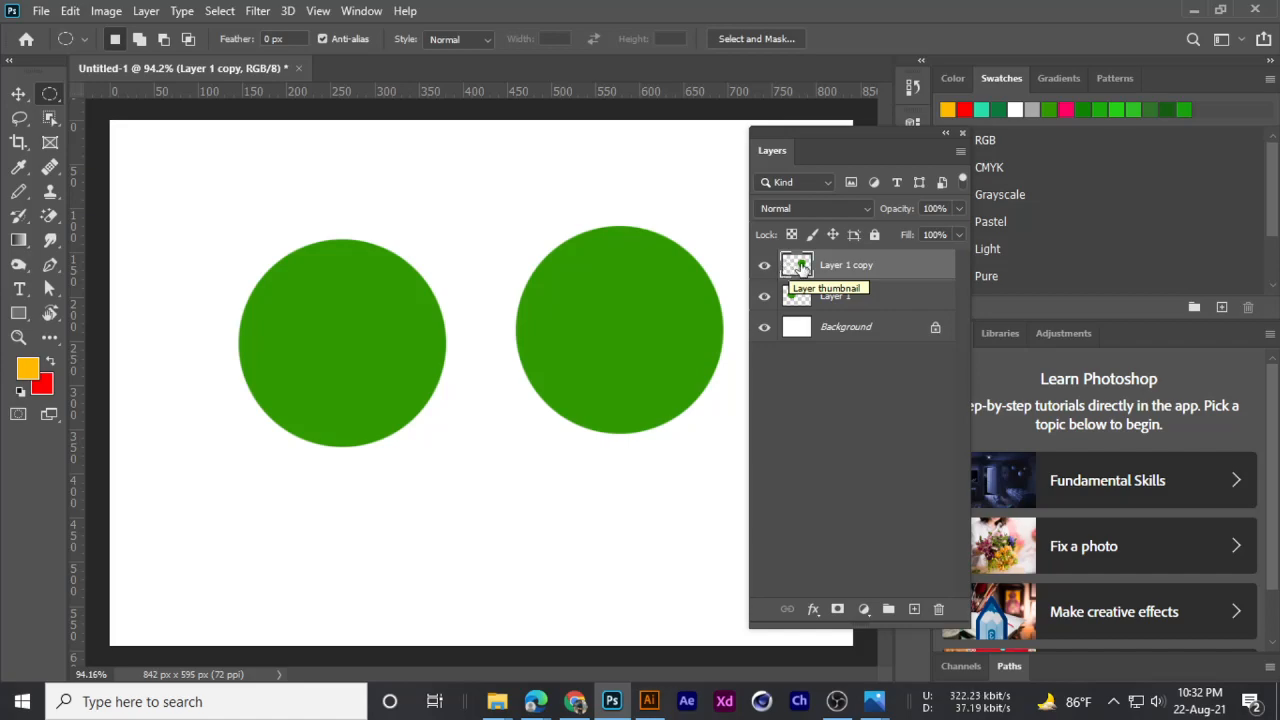
- Load the contents of Layer 1 copy as a selection from its layer thumbnail
key("ctrl")
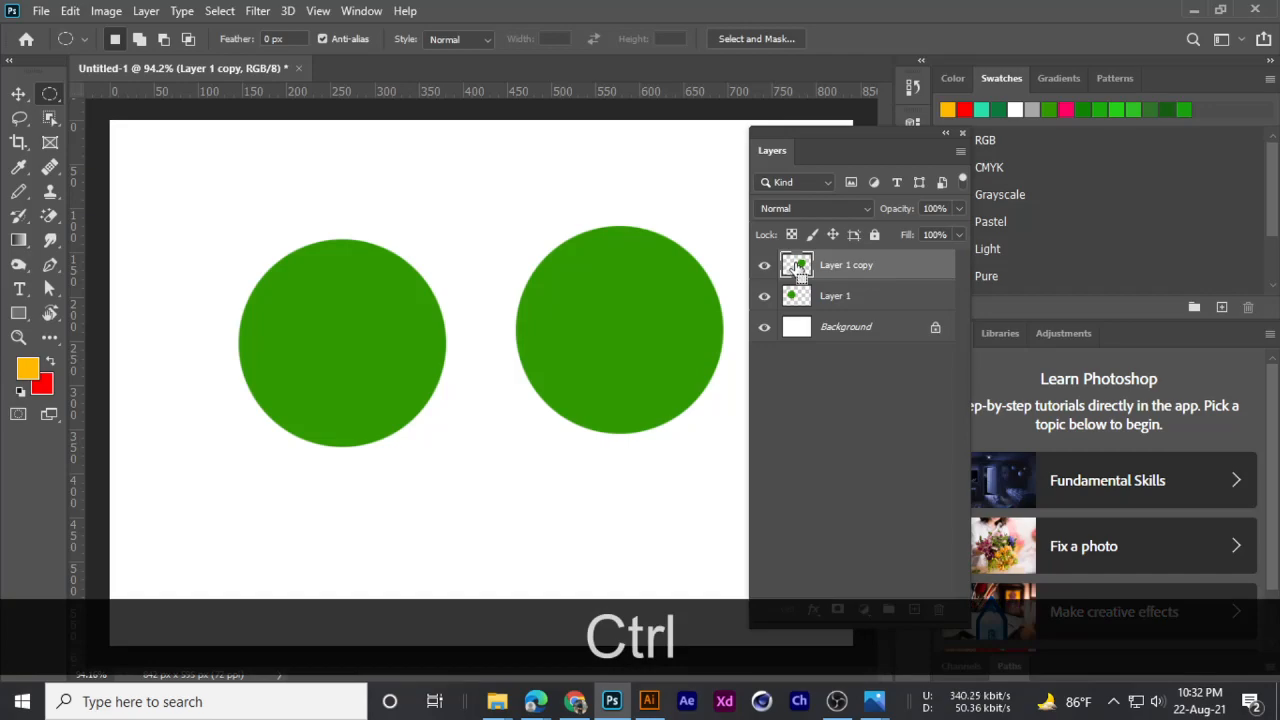
key("ctrl")
key("ctrl")
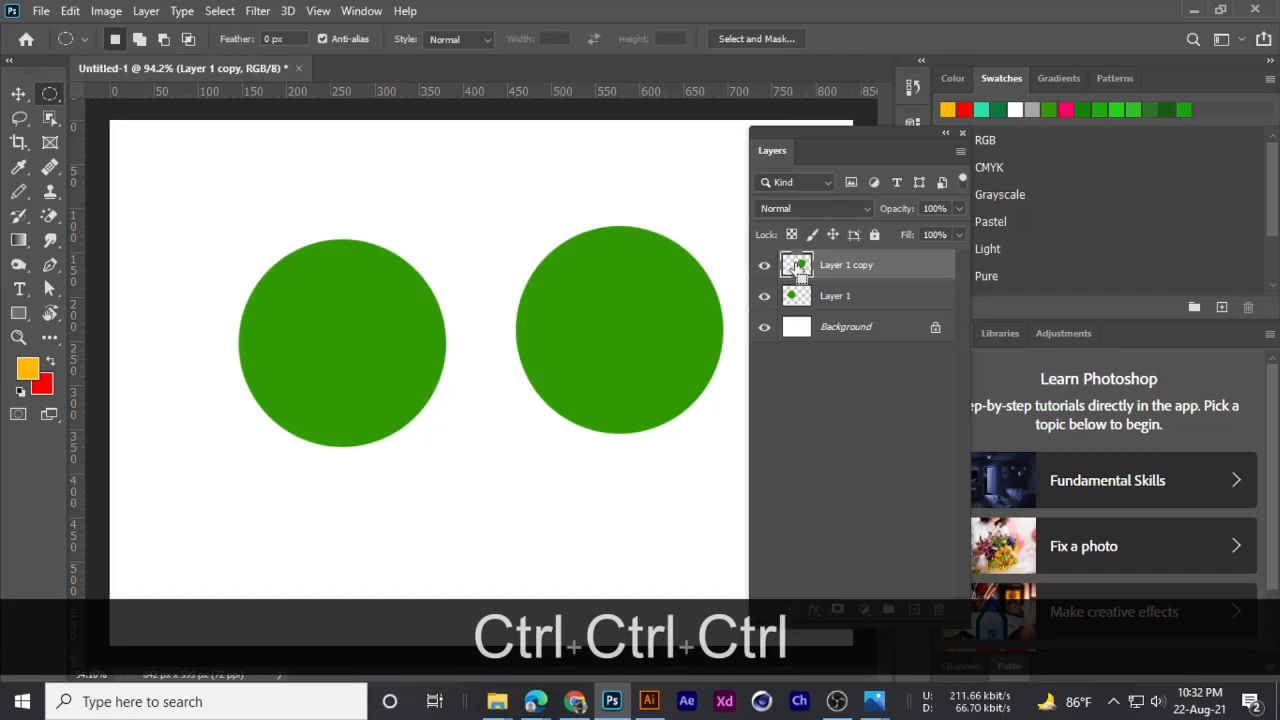
key("ctrl")
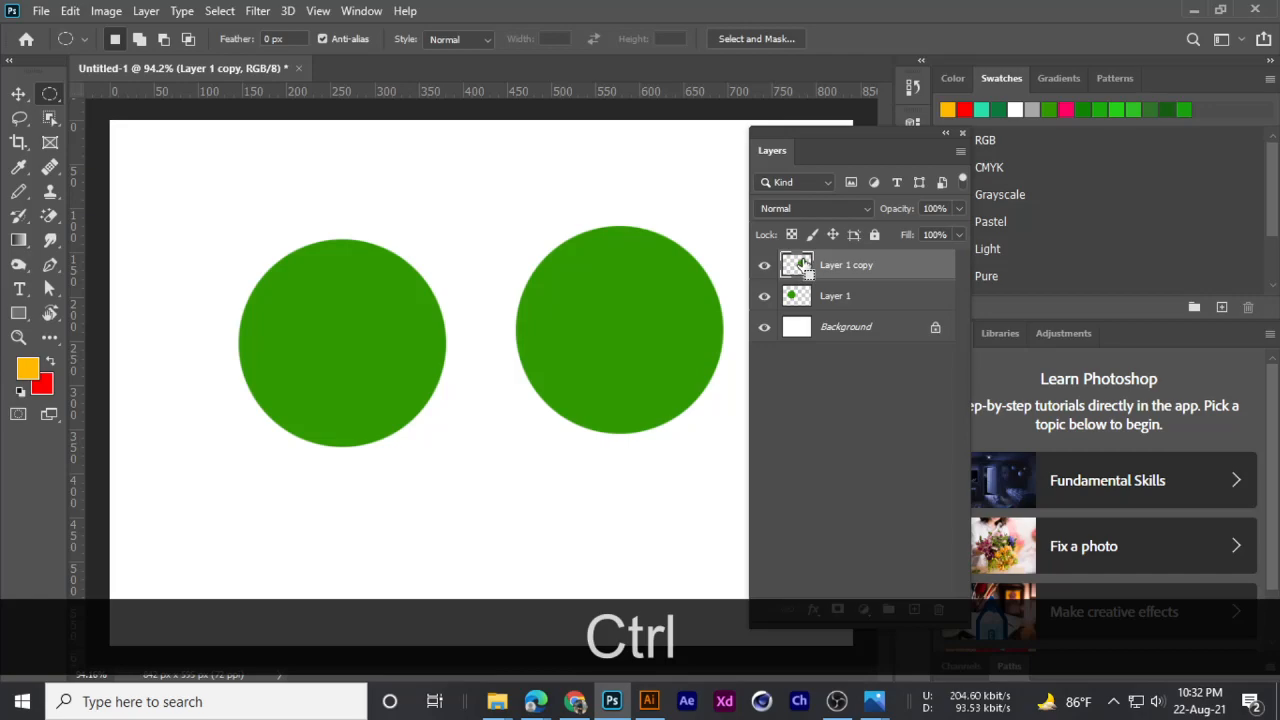
left_click(803, 262, "ctrl")
- Inspect how closely the loaded selection follows the copied circle's edge, and deselect it
scroll(560, 251, "up", 2)
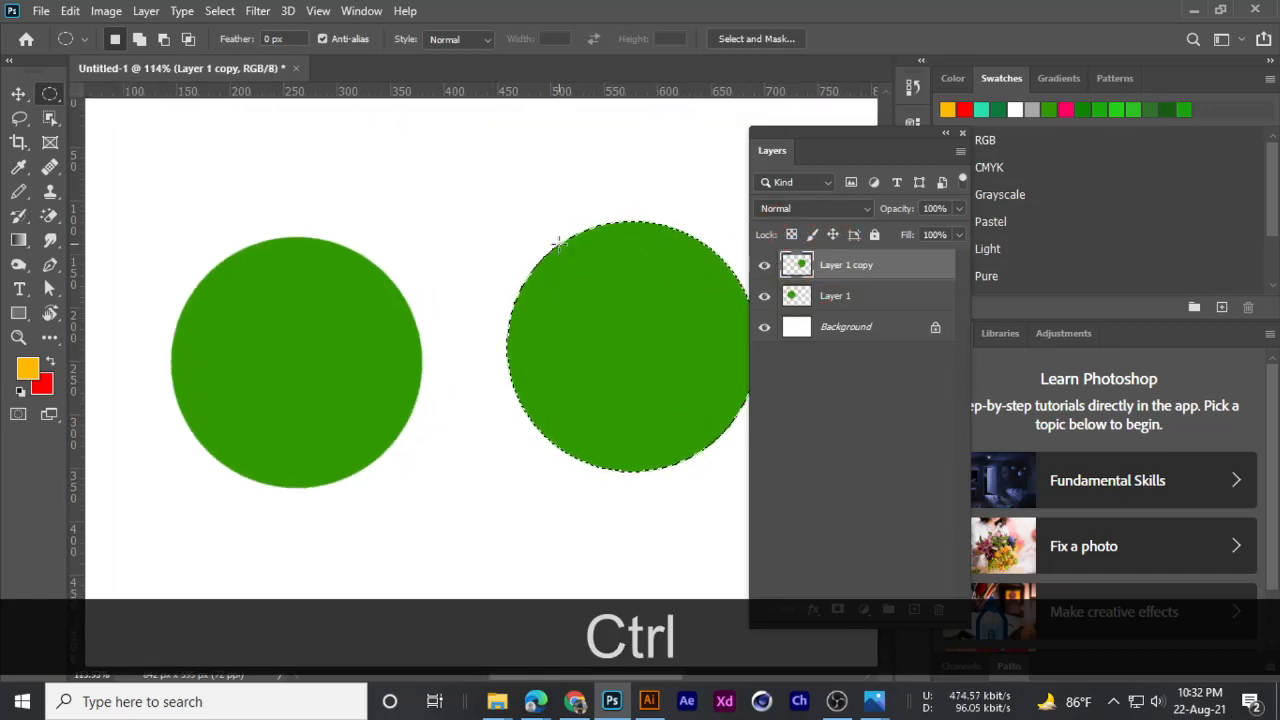
scroll(589, 248, "down", 1)
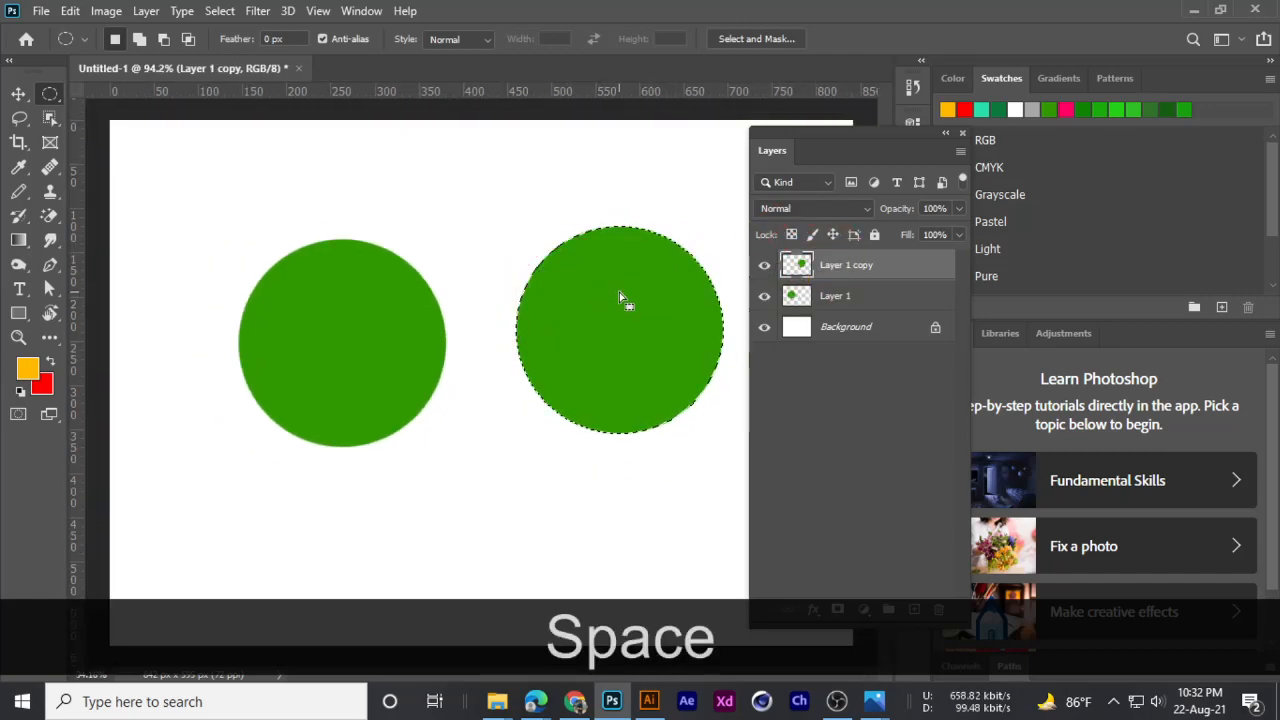
scroll(619, 292, "up", 1)
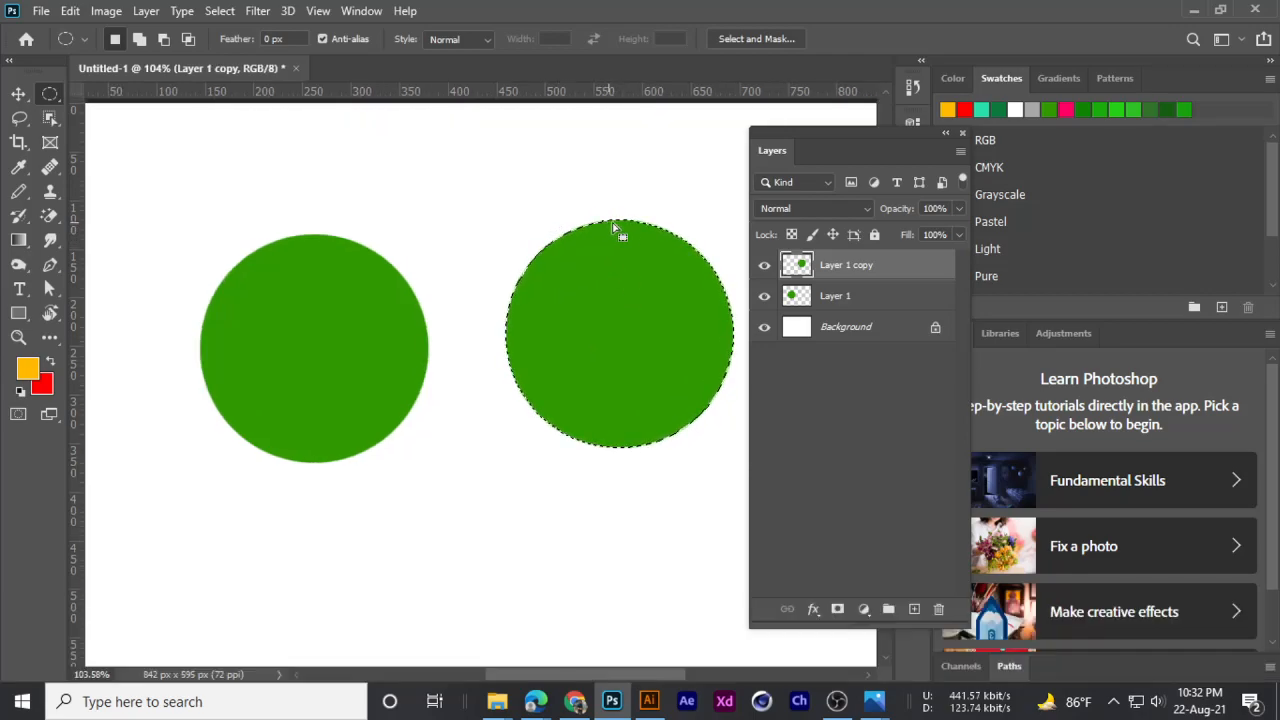
scroll(543, 380, "up", 8)
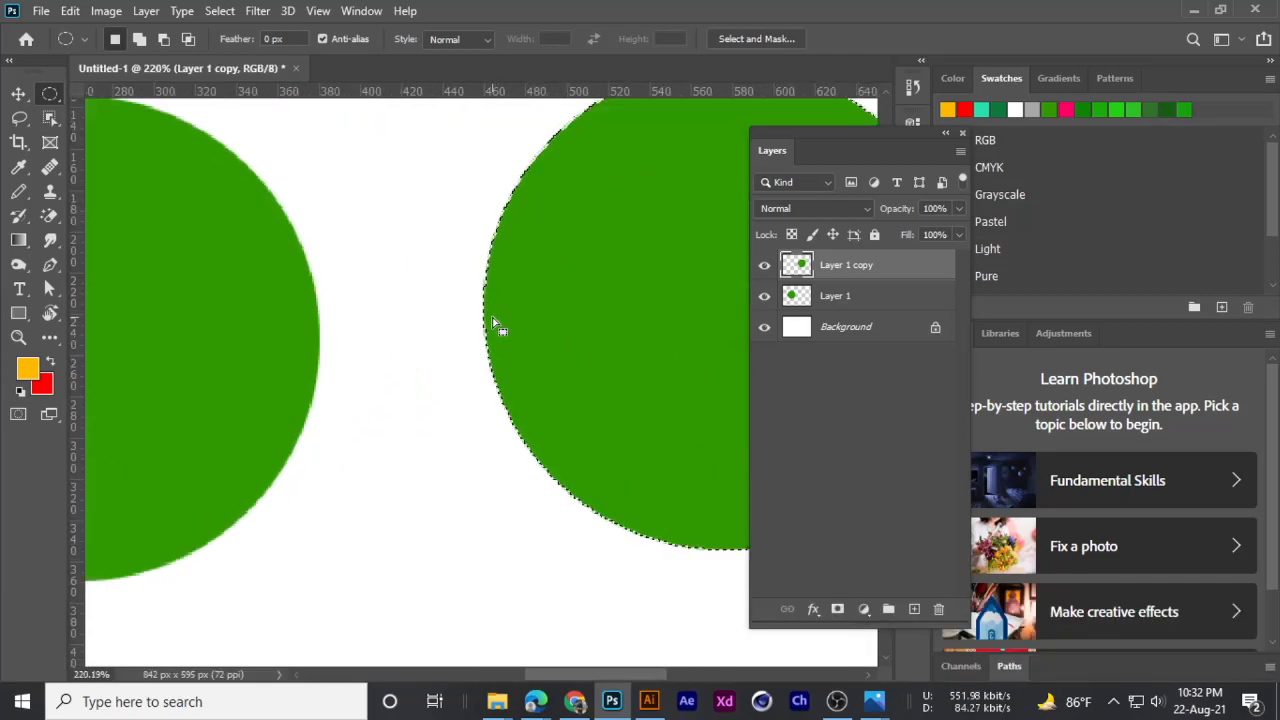
scroll(497, 293, "down", 5)
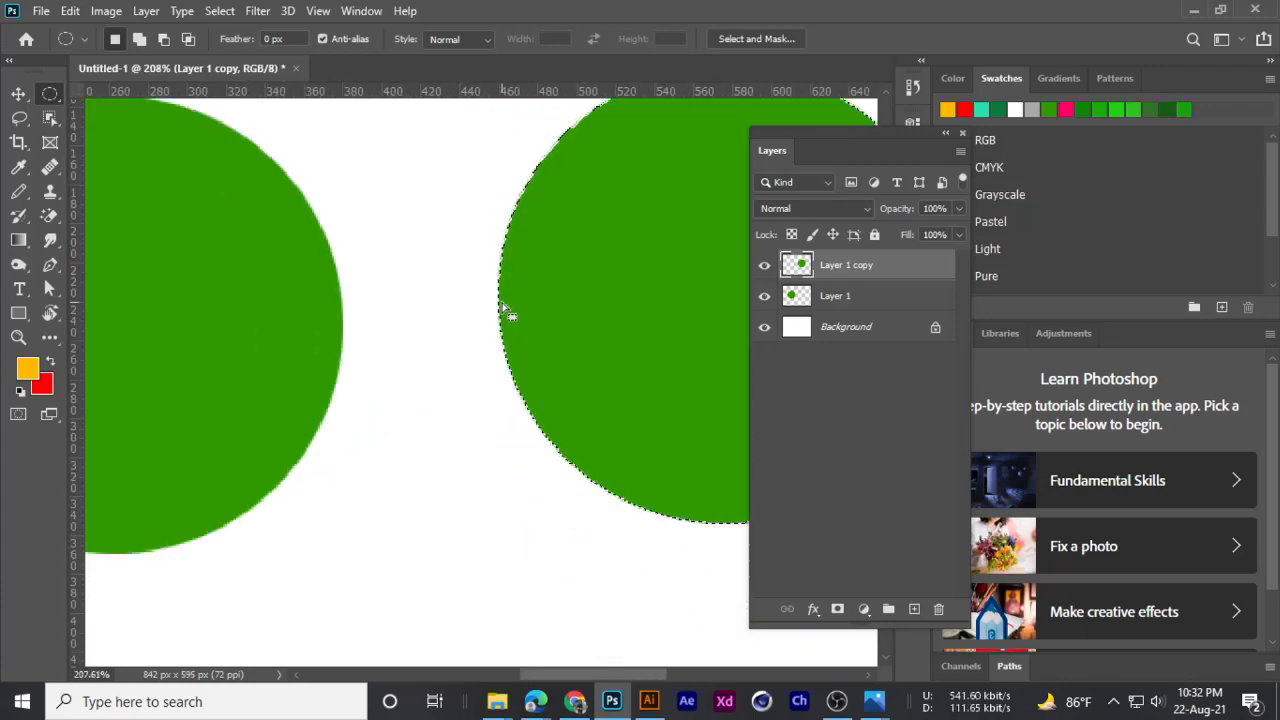
scroll(516, 311, "down", 3)
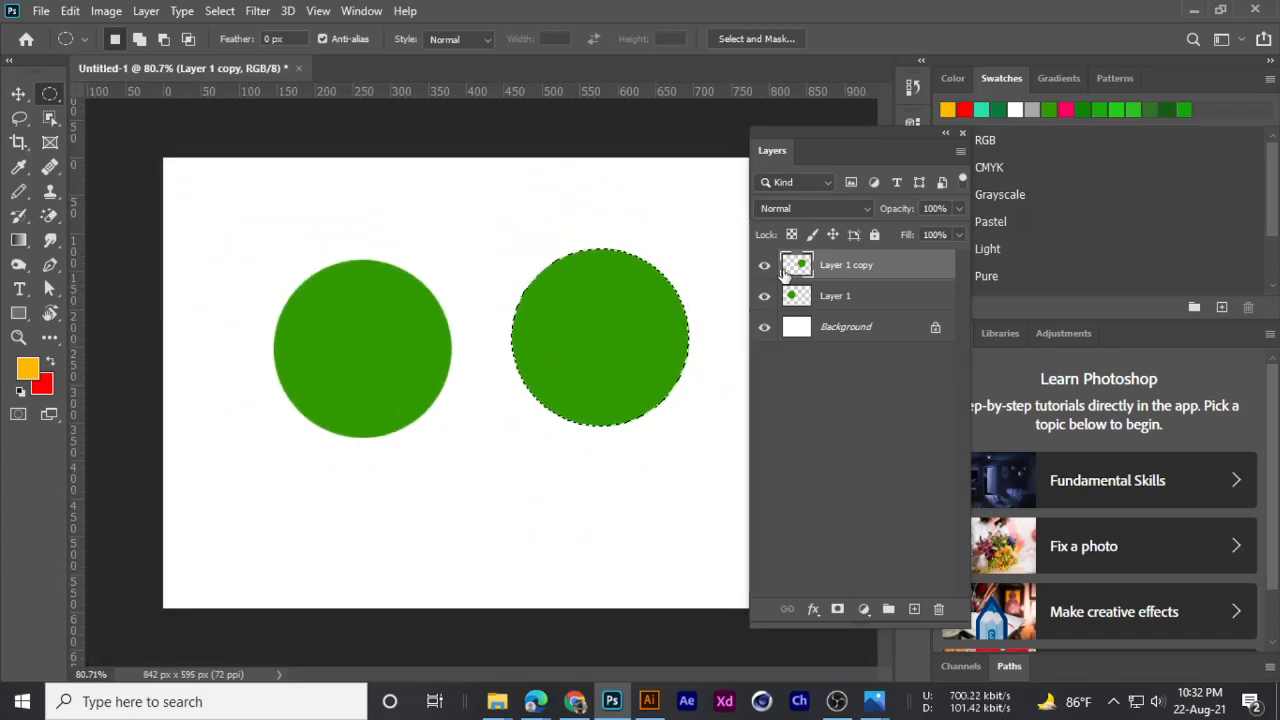
key("ctrl+d")
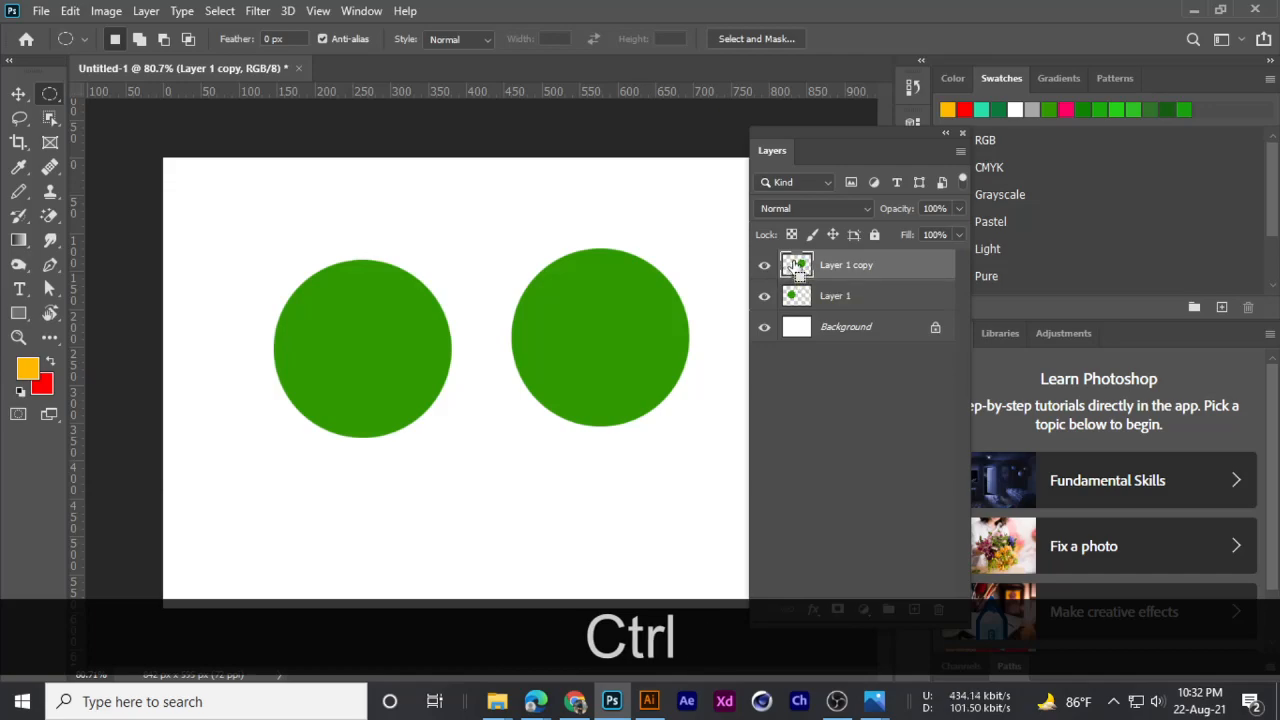
- Load Layer 1 copy's circle as a selection, fill it with the yellow foreground color, and deselect
left_click(797, 266, "ctrl")
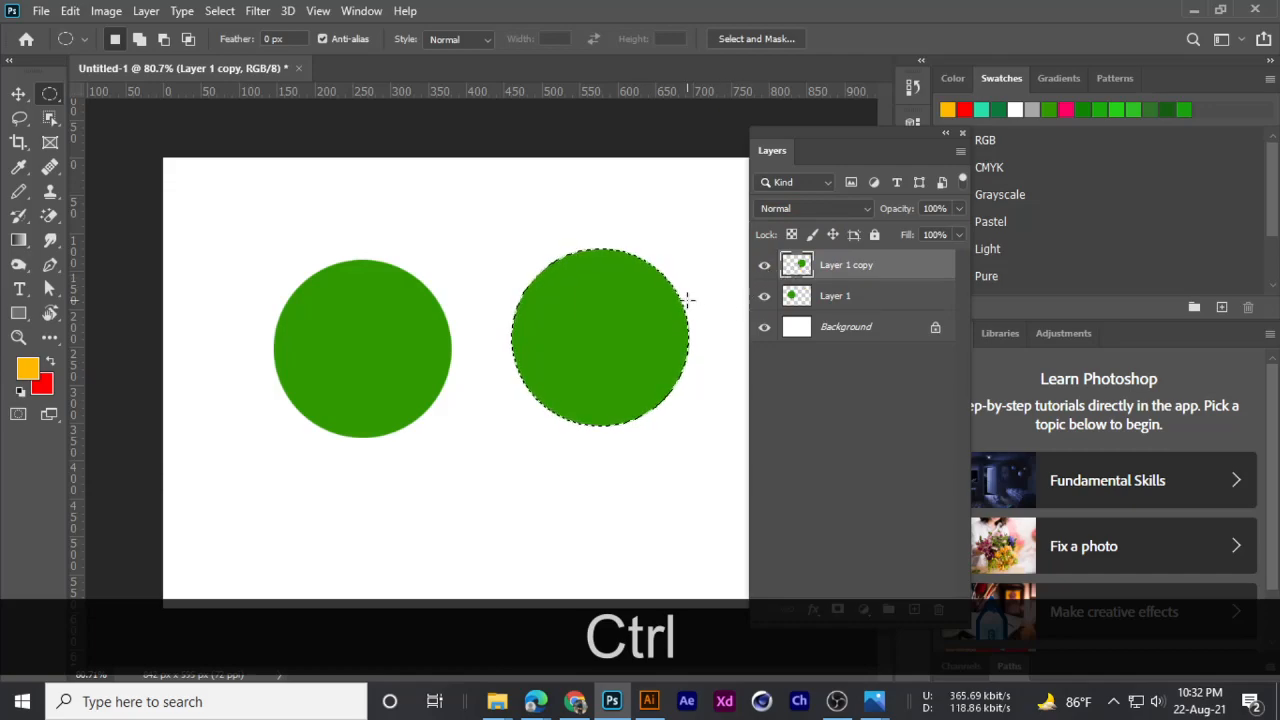
scroll(557, 283, "up", 1)
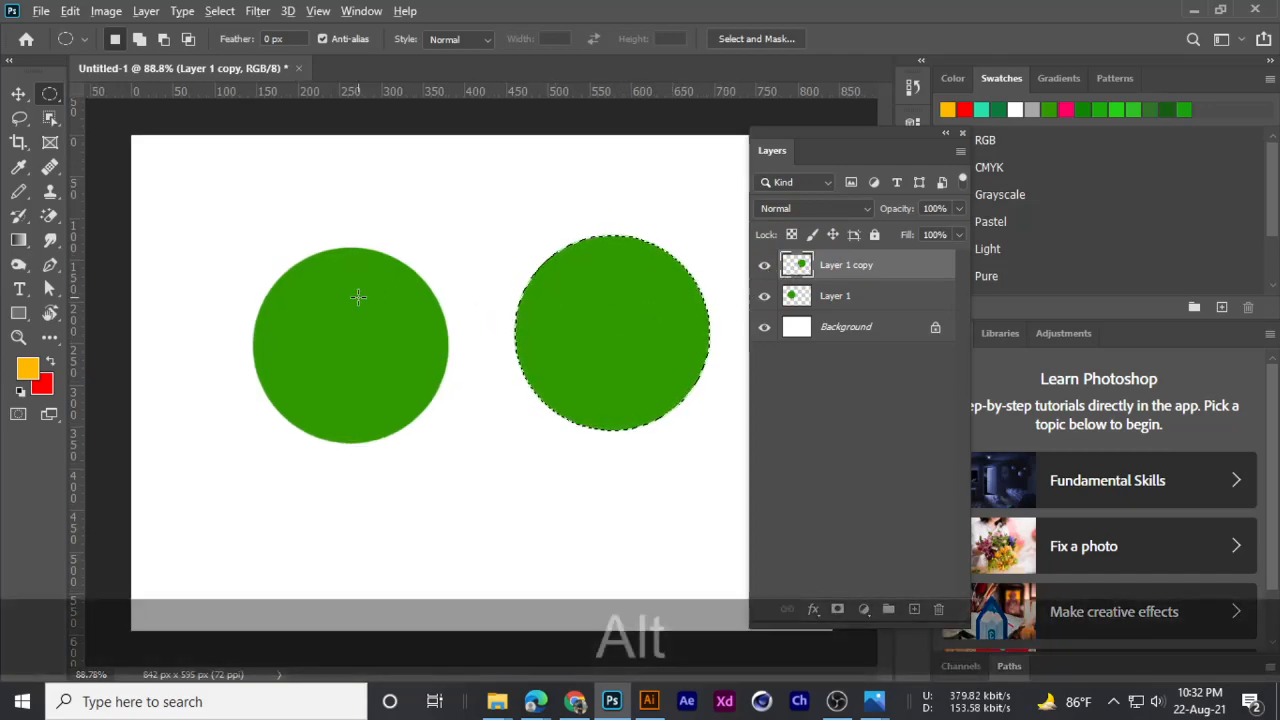
key("alt+BackSpace")
key("ctrl+d")
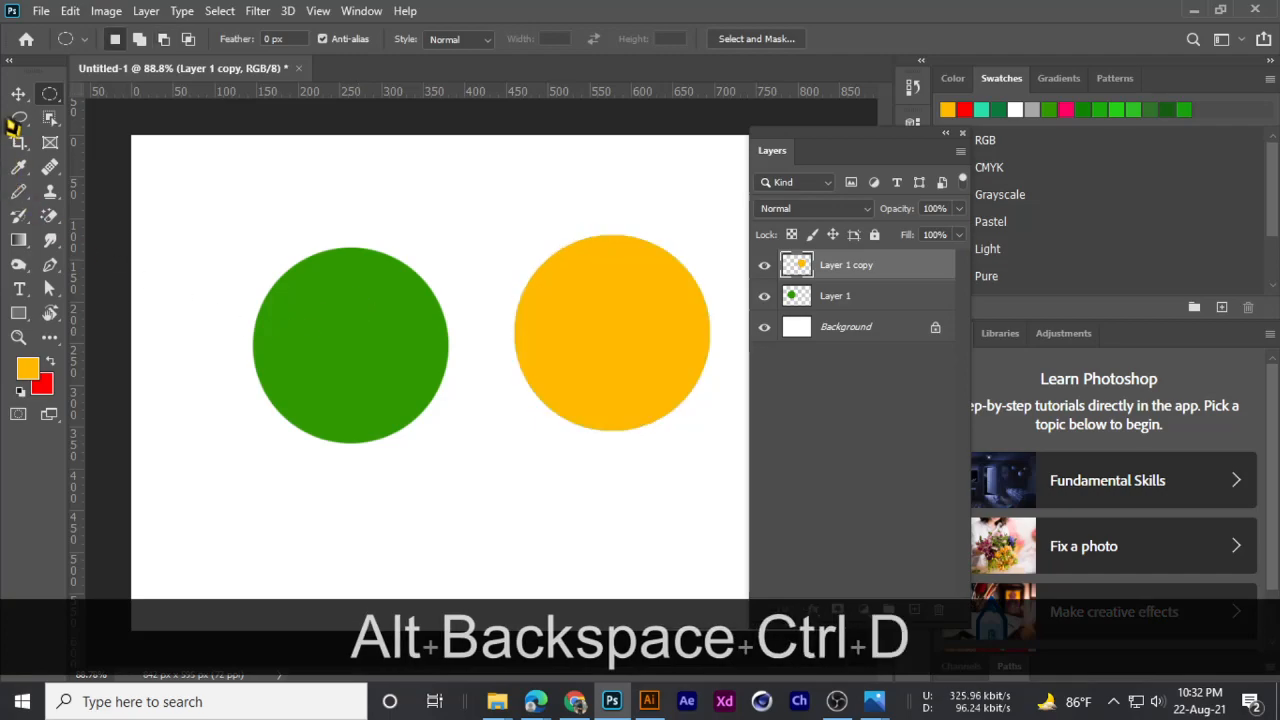
- Move the green and yellow circles separately with the Move tool, placing green at the canvas's upper left and yellow lower near the middle
left_click_drag(18, 93, 63, 107)
left_click_drag(565, 340, 537, 314)
left_click_drag(405, 353, 331, 279)
left_click_drag(580, 318, 493, 346)
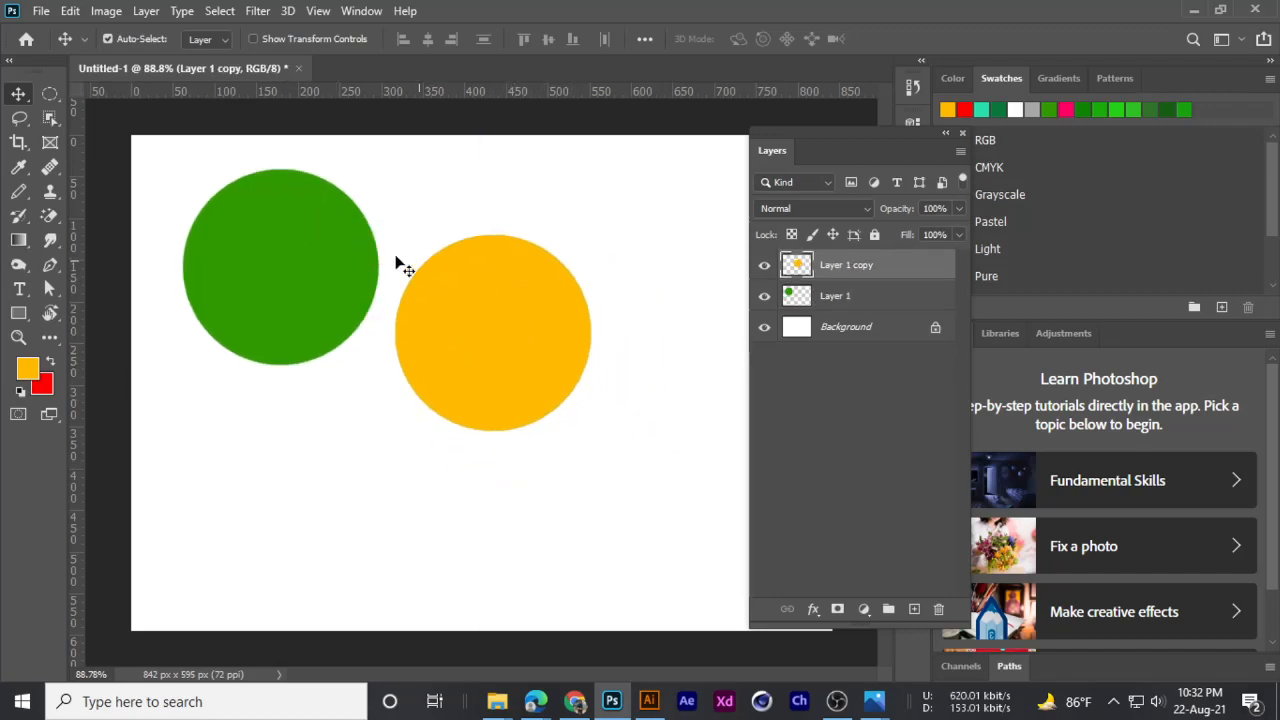
left_click_drag(310, 250, 310, 370)
left_click_drag(470, 396, 491, 465)
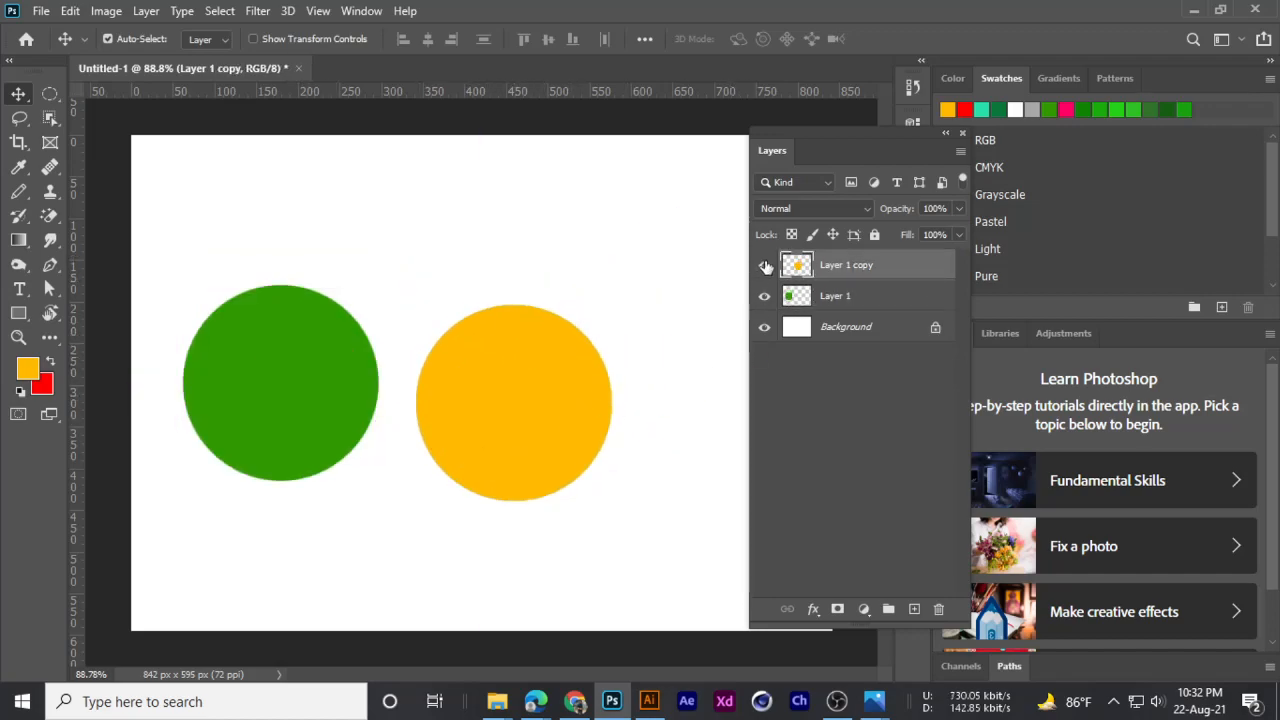
left_click_drag(536, 397, 566, 295)
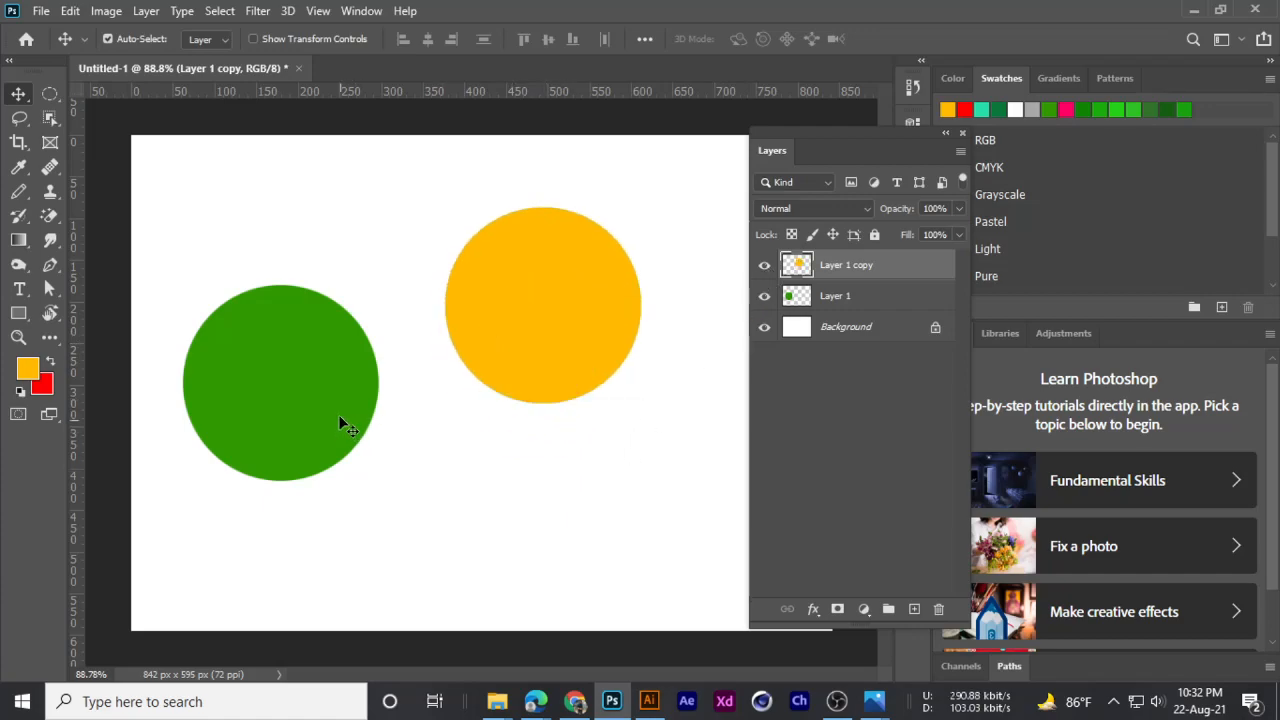
left_click_drag(339, 417, 326, 341)
left_click_drag(510, 341, 489, 413)
- Make Layer 1 the active layer and load the yellow circle from Layer 1 copy as a selection
left_click(764, 265)
left_click(764, 265)
left_click(856, 266)
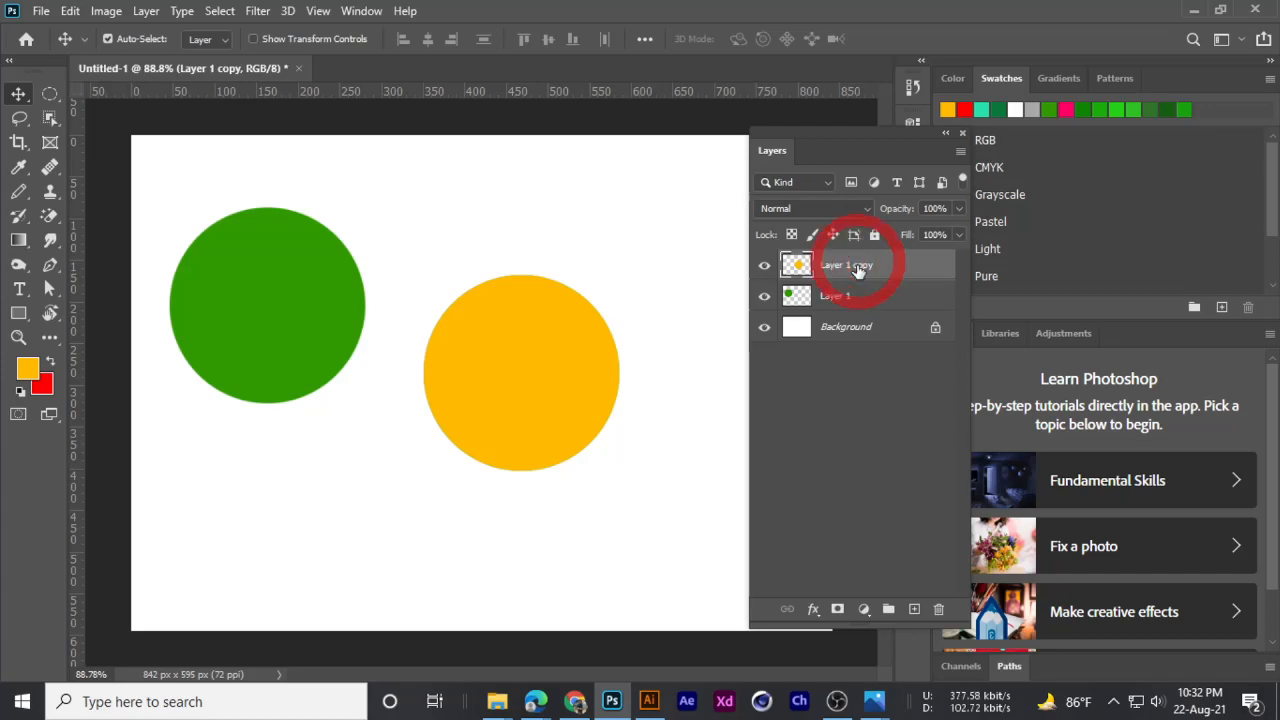
left_click(824, 297)
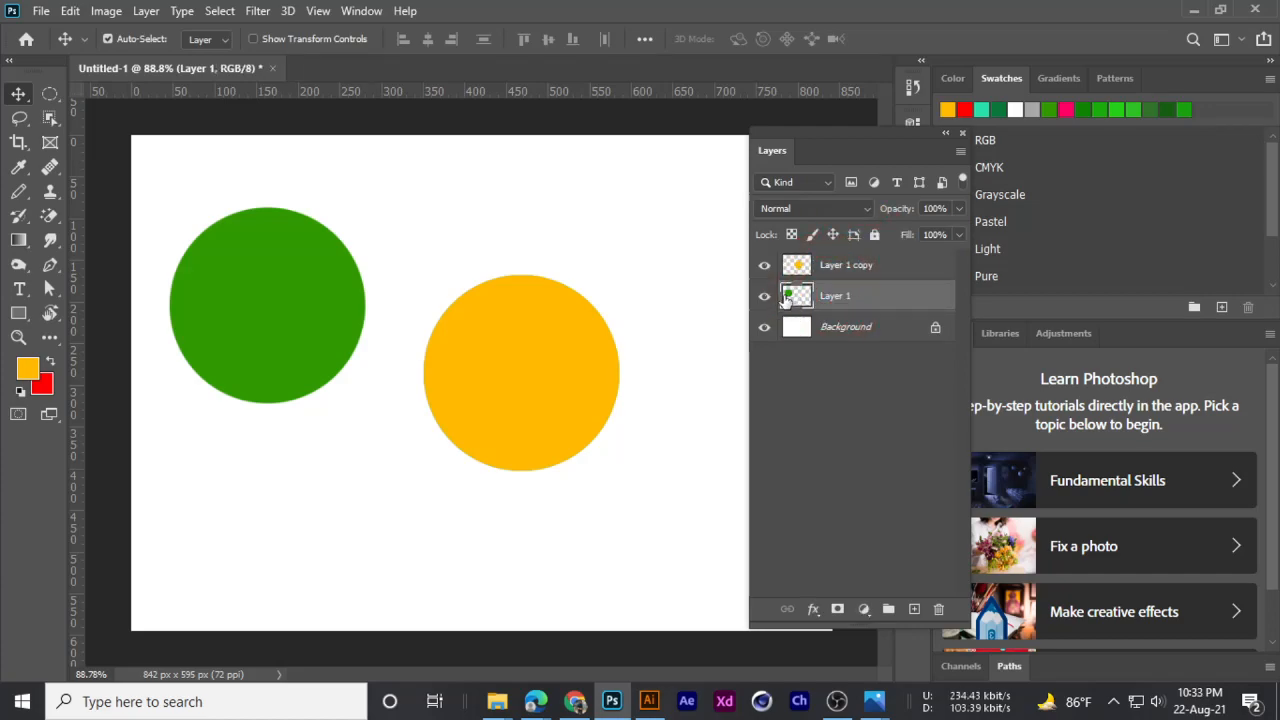
left_click(798, 272, "ctrl")
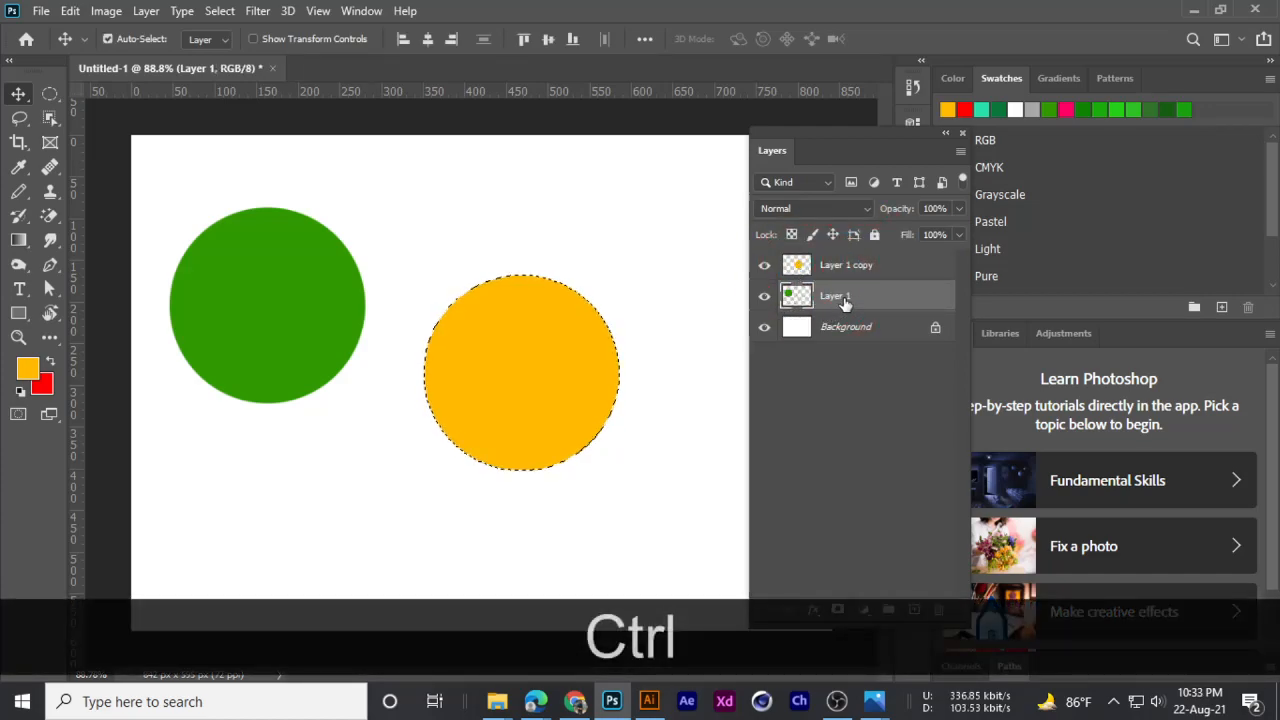
- Hide and show Layer 1 and Layer 1 copy in turn to compare the active layer with the selected circle
left_click(765, 296)
left_click(765, 296)
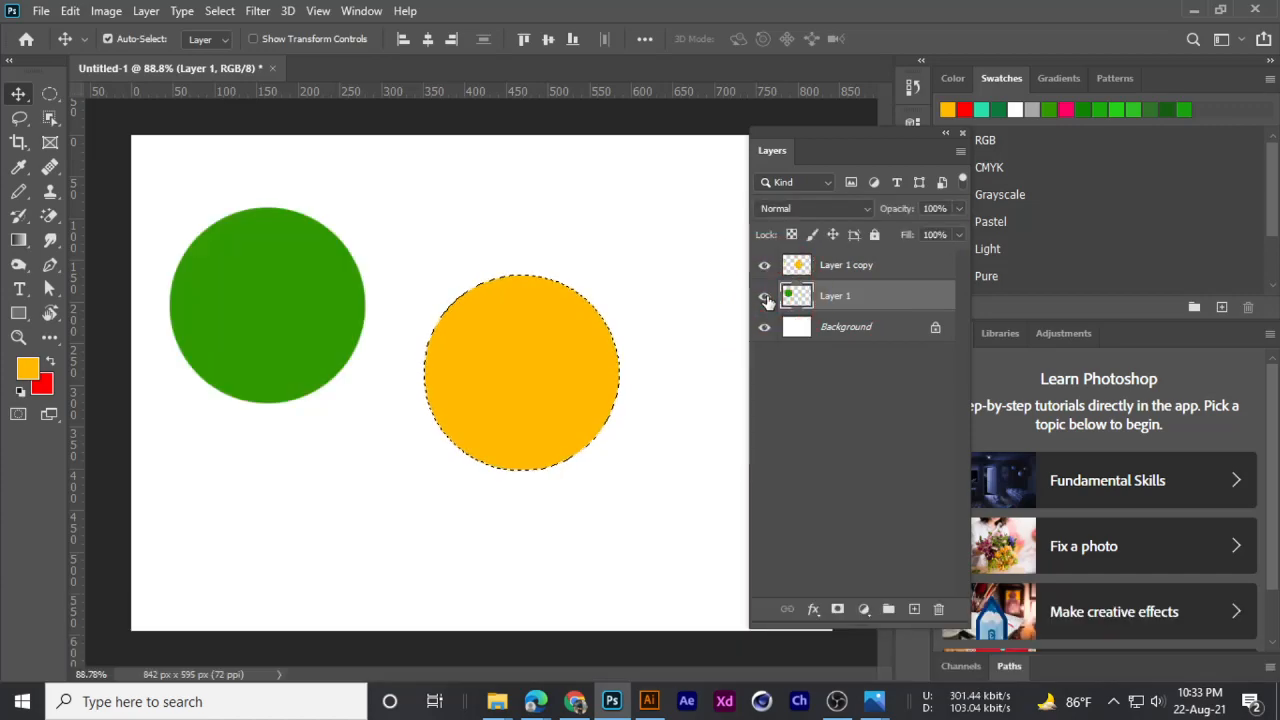
left_click(765, 296)
left_click(765, 296)
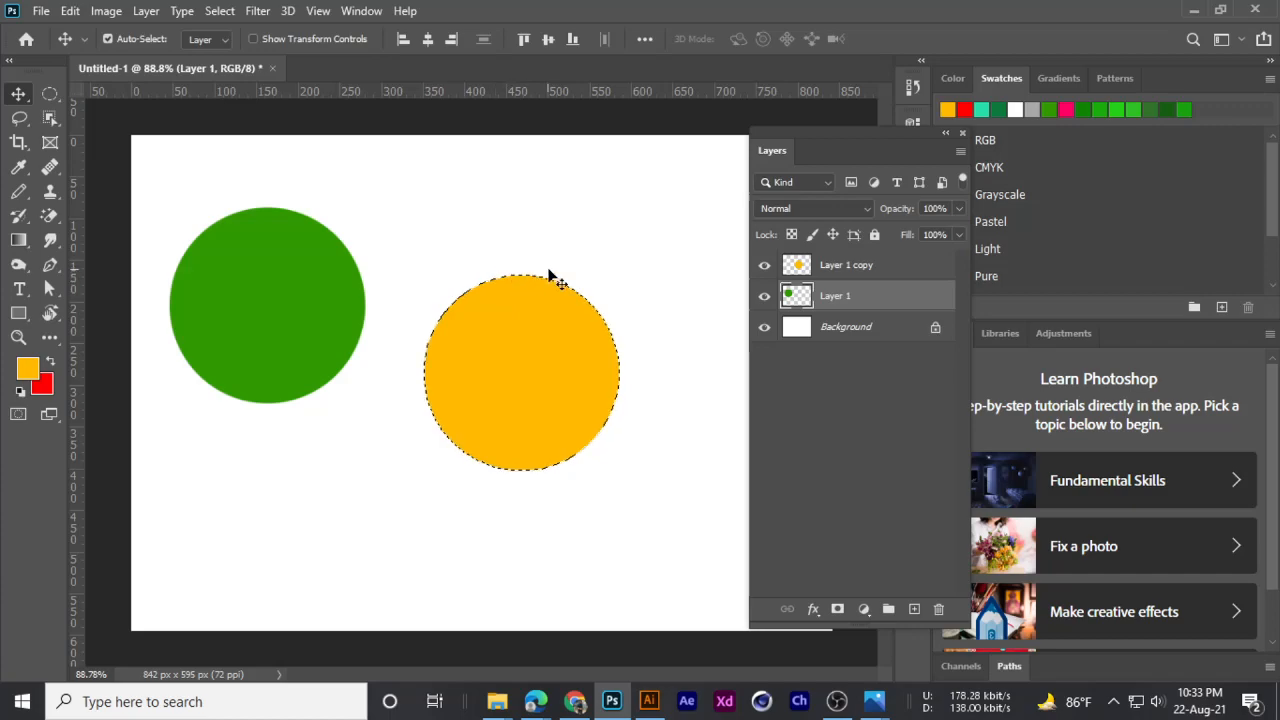
left_click(766, 265)
left_click(766, 265)
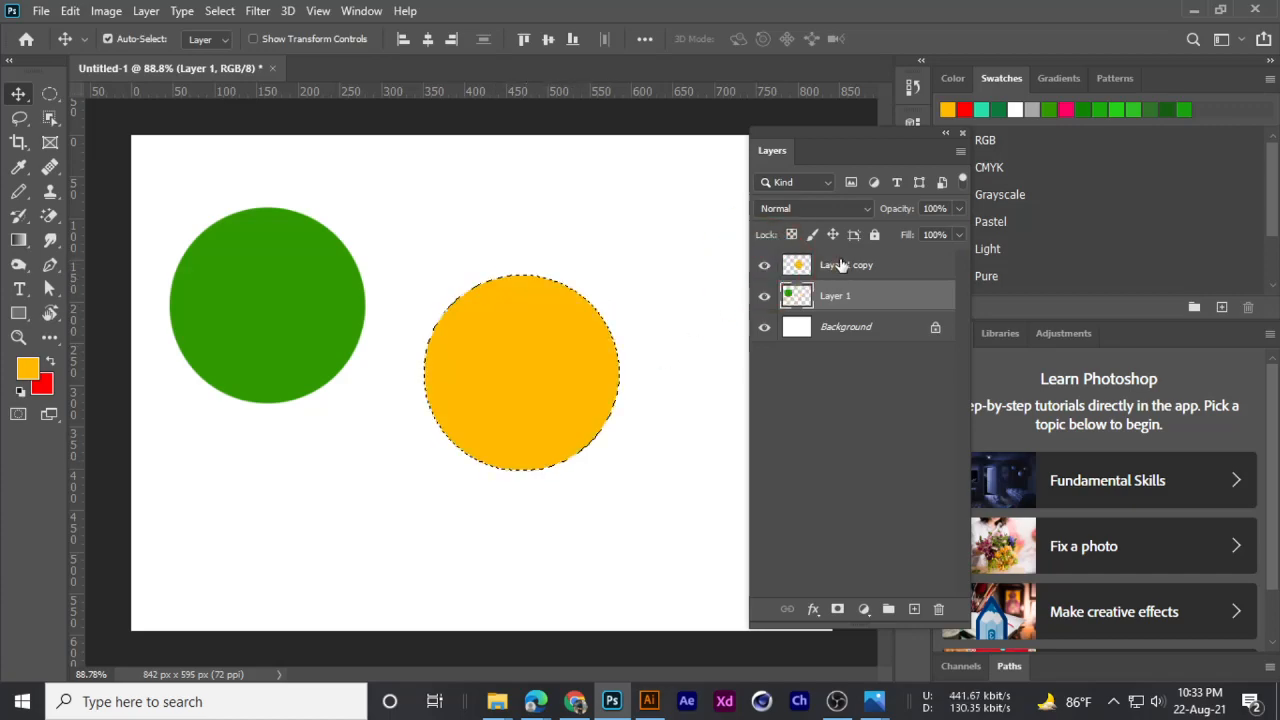
- Make Layer 1 active, fill the loaded circle selection with the red background color, and deselect
left_click(838, 265)
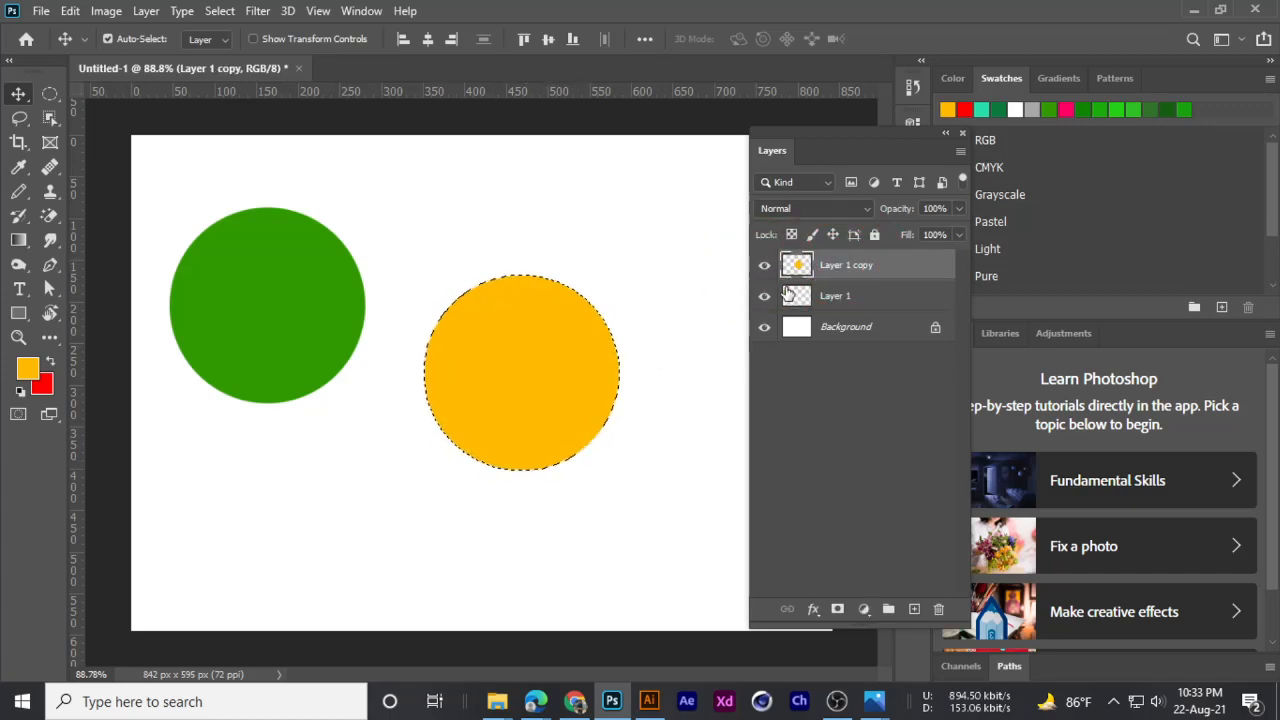
left_click(850, 295)
key("ctrl+BackSpace")
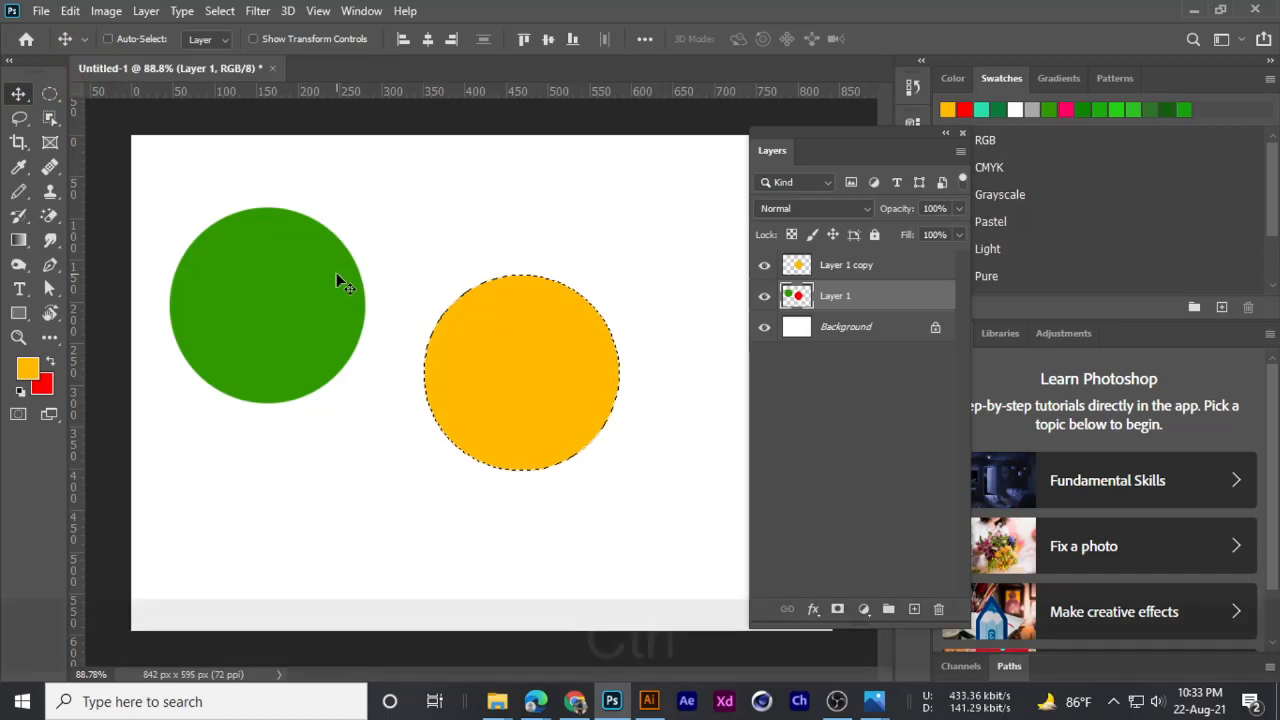
key("ctrl+d")
- Move Layer 1's green and red circles together with the Move tool so the red one shows from behind the yellow circle
left_click_drag(270, 280, 235, 425)
scroll(288, 421, "down", 1)
left_click_drag(316, 476, 459, 277)
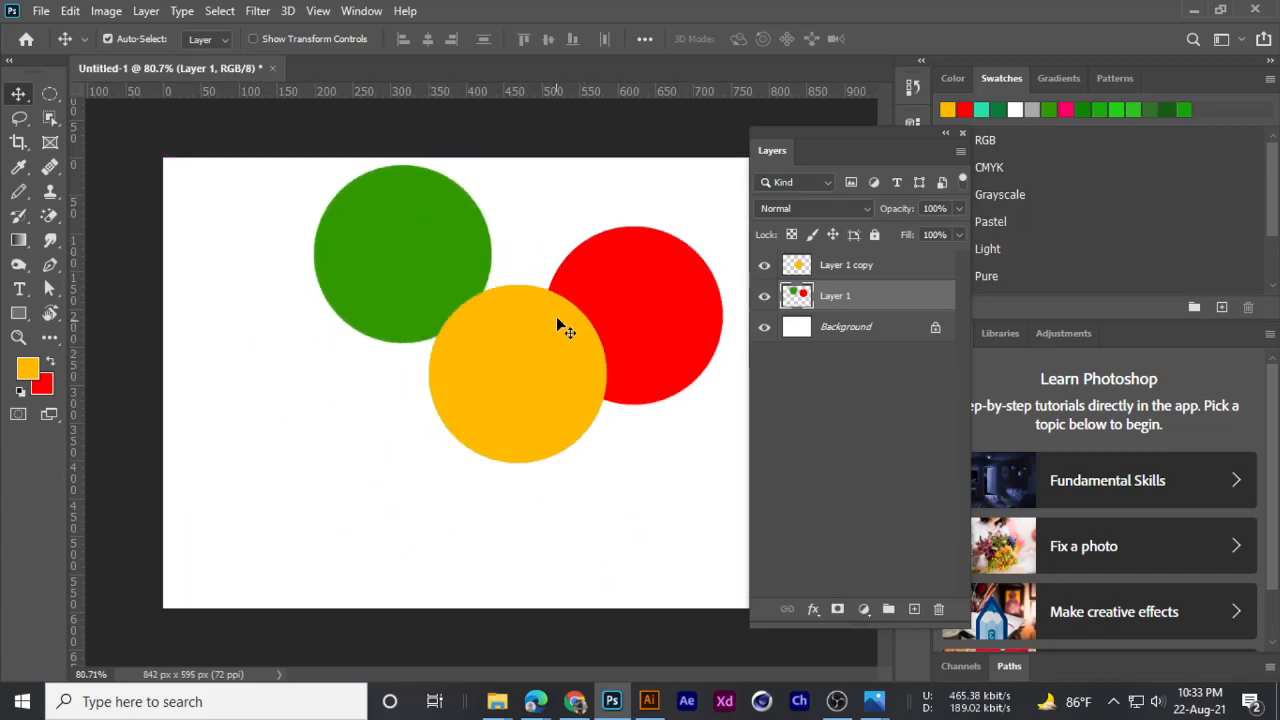
left_click_drag(462, 245, 445, 280)
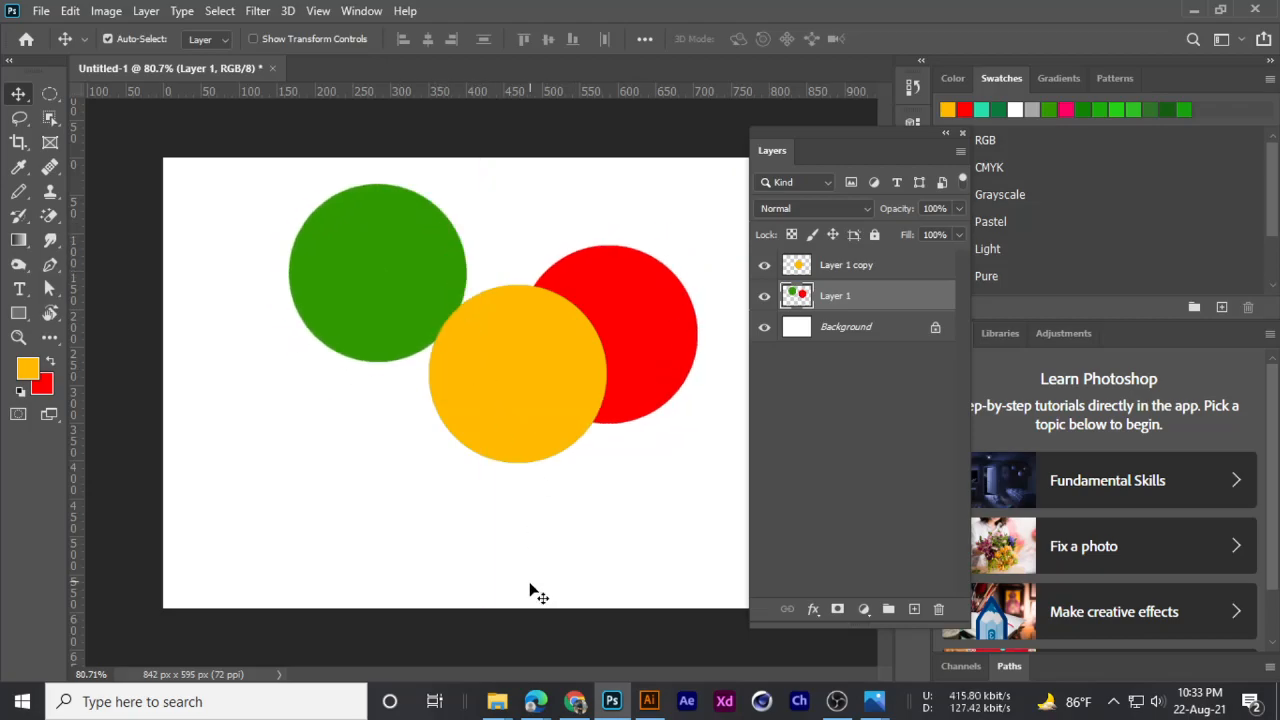
- Switch to the Google Meet call, close its in-call messages, and return to Photoshop
mouse_move(535, 701)
left_click(437, 630)
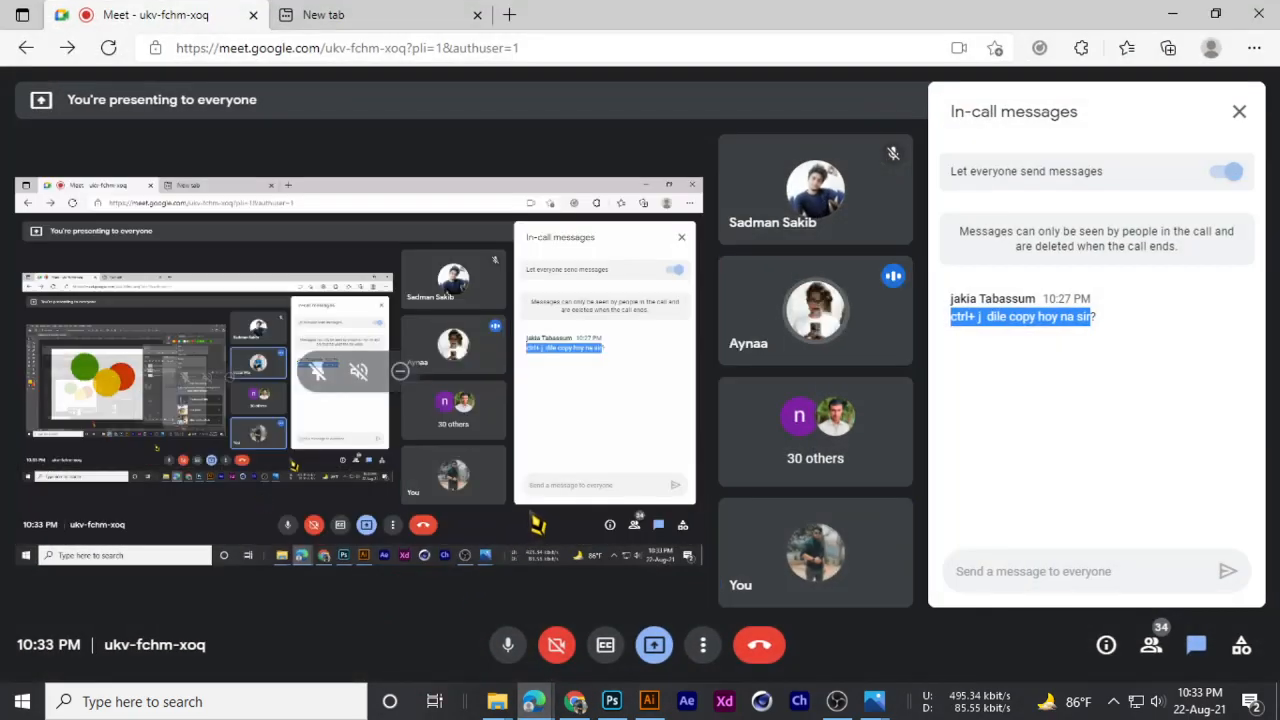
left_click(1240, 112)
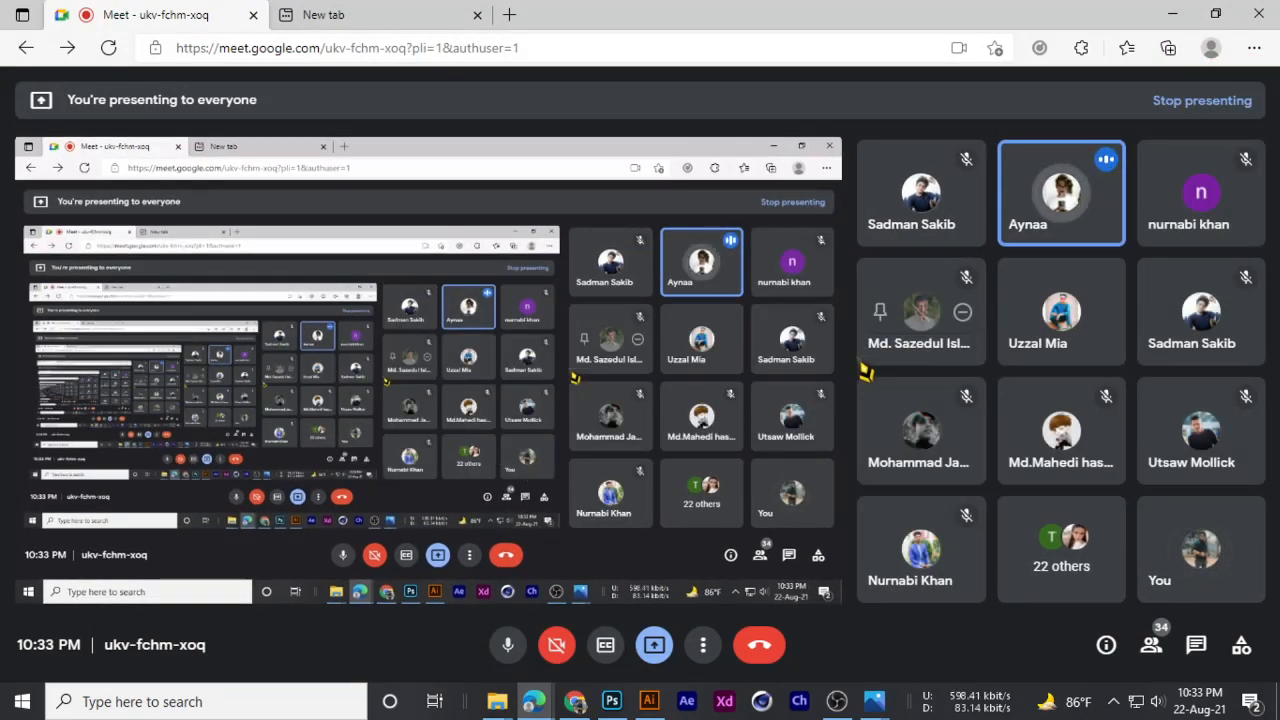
left_click(611, 701)
- Shift Layer 1's circles so the red one lies mostly behind the yellow circle, and hide and show Layer 1
left_click_drag(357, 237, 284, 285)
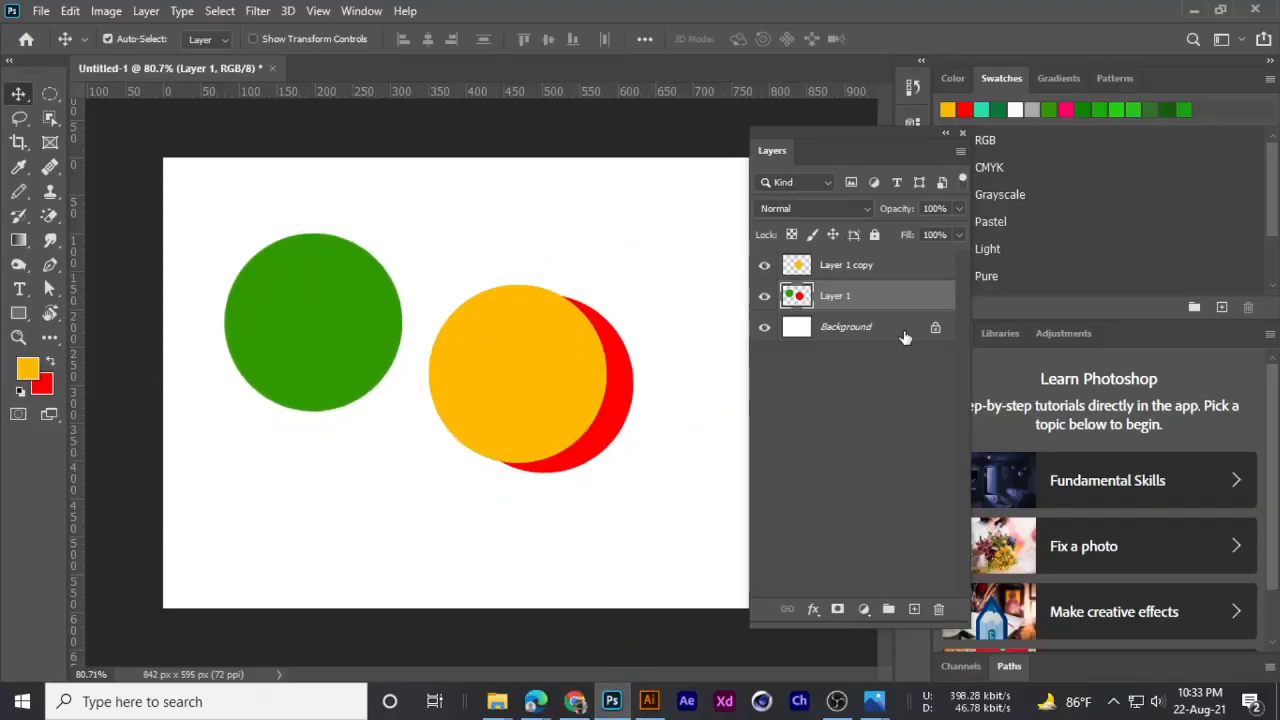
left_click(764, 297)
left_click(764, 297)
- Fill Layer 1 with the yellow foreground color without any selection, and undo the fill
key("alt+BackSpace")
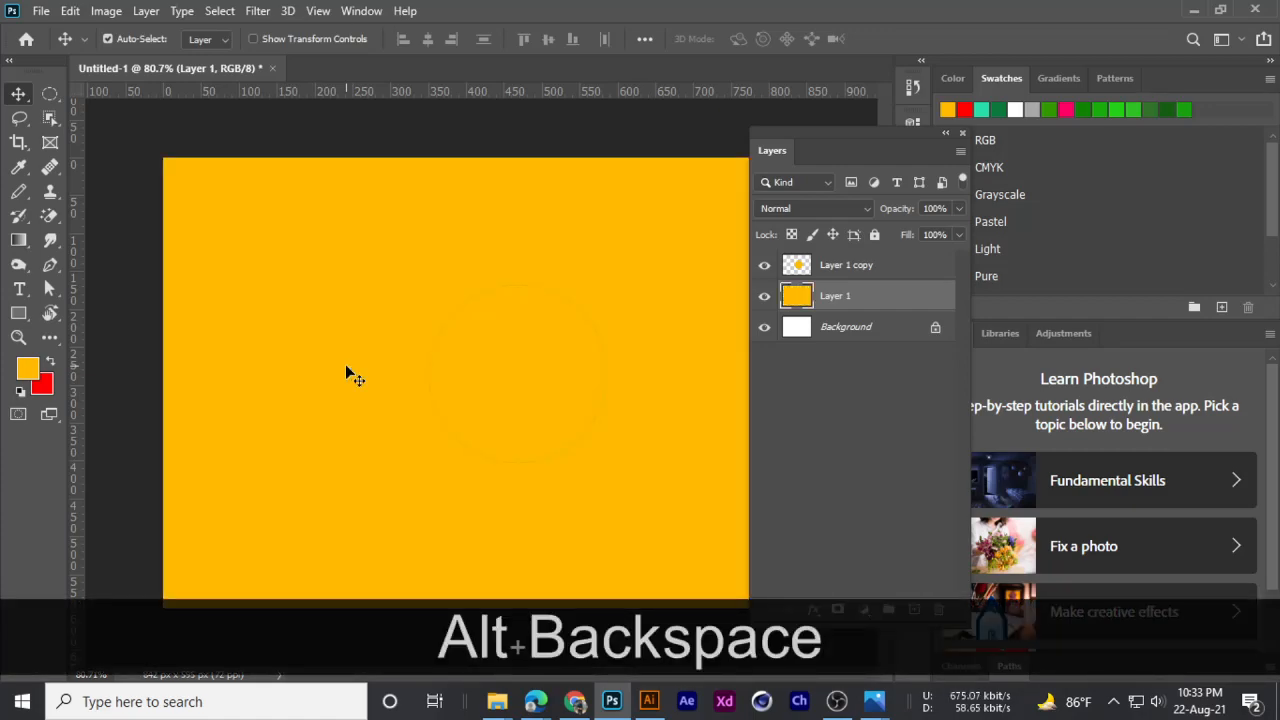
scroll(355, 360, "down", 1)
scroll(531, 360, "up", 2)
scroll(471, 337, "down", 1)
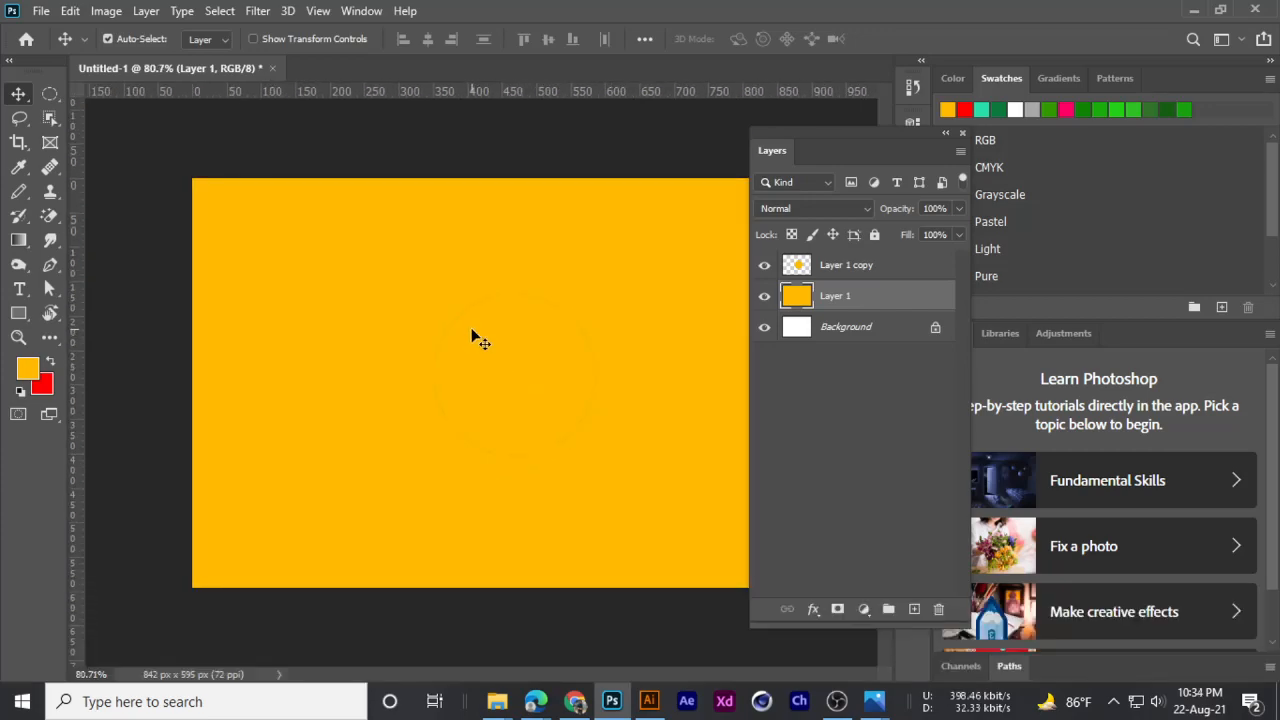
scroll(457, 323, "up", 2)
scroll(394, 350, "down", 2)
scroll(418, 343, "down", 1)
scroll(418, 343, "up", 1)
key("ctrl+z")
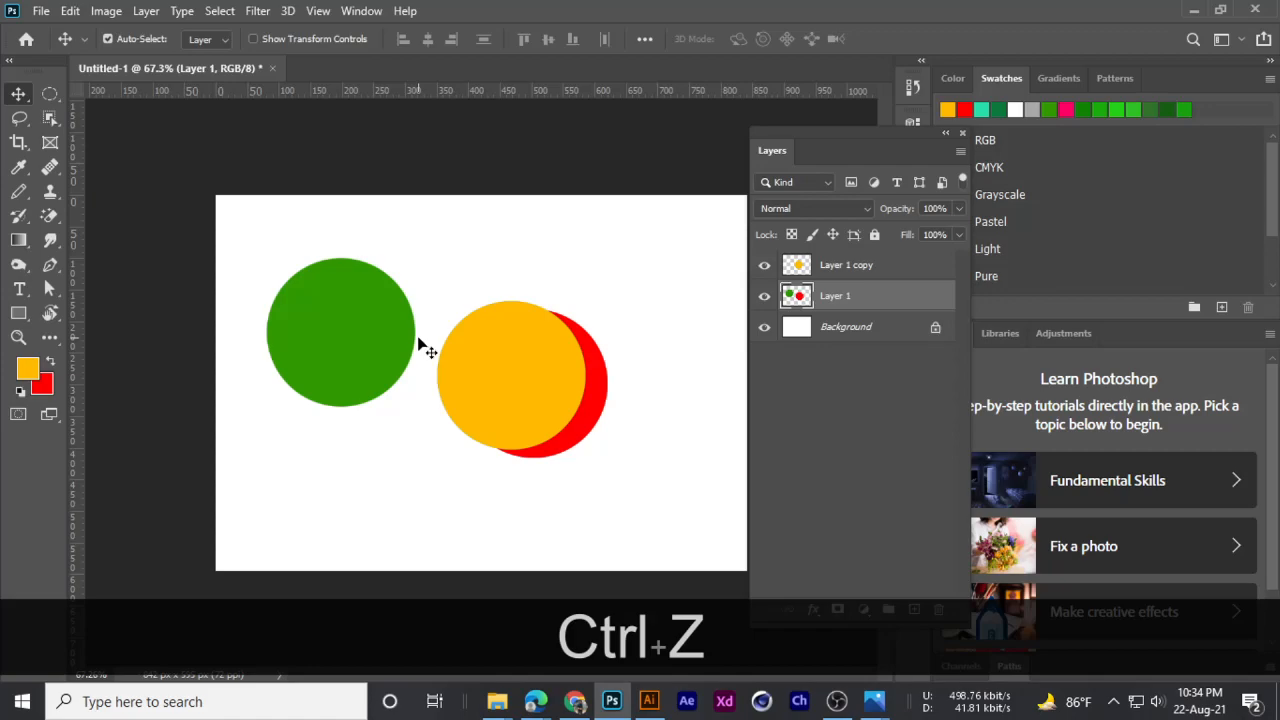
- Delete Layer 1 copy and Layer 1, keeping only the Background
left_click(846, 276)
key("Delete")
key("Delete")
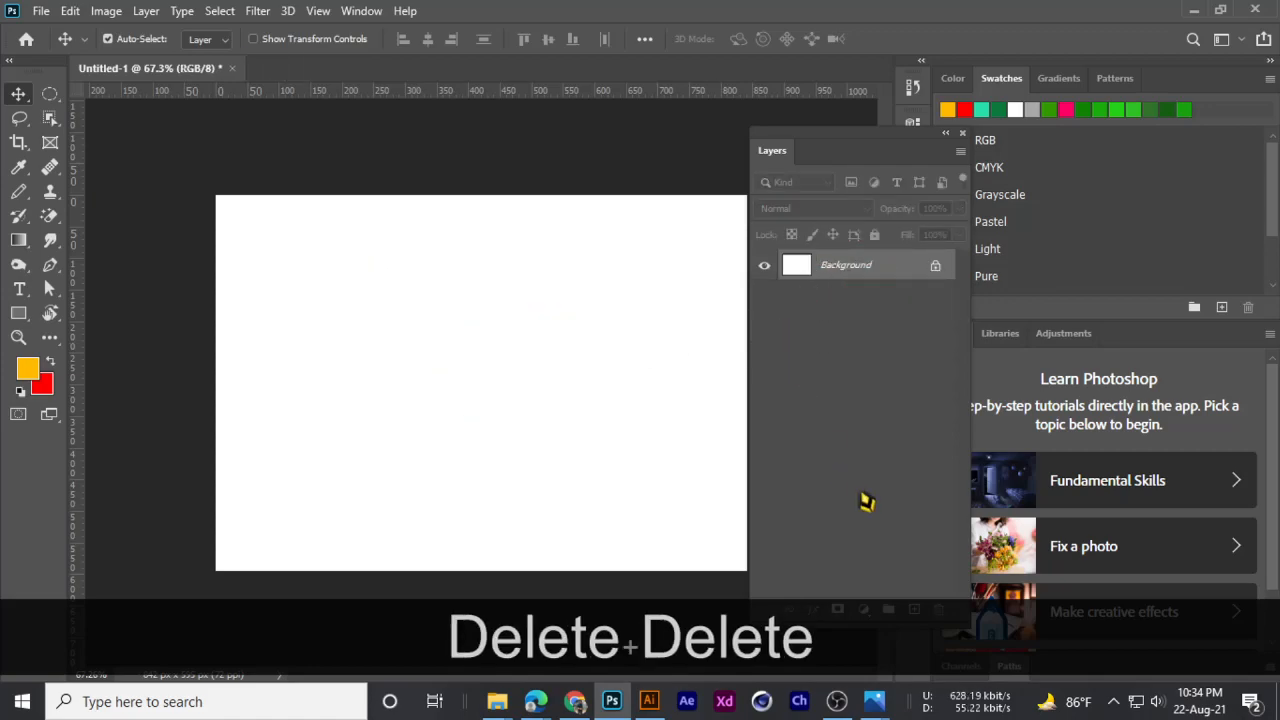
- Add a new layer above the Background and fill it entirely with the yellow foreground color
left_click(913, 609)
key("alt+BackSpace")
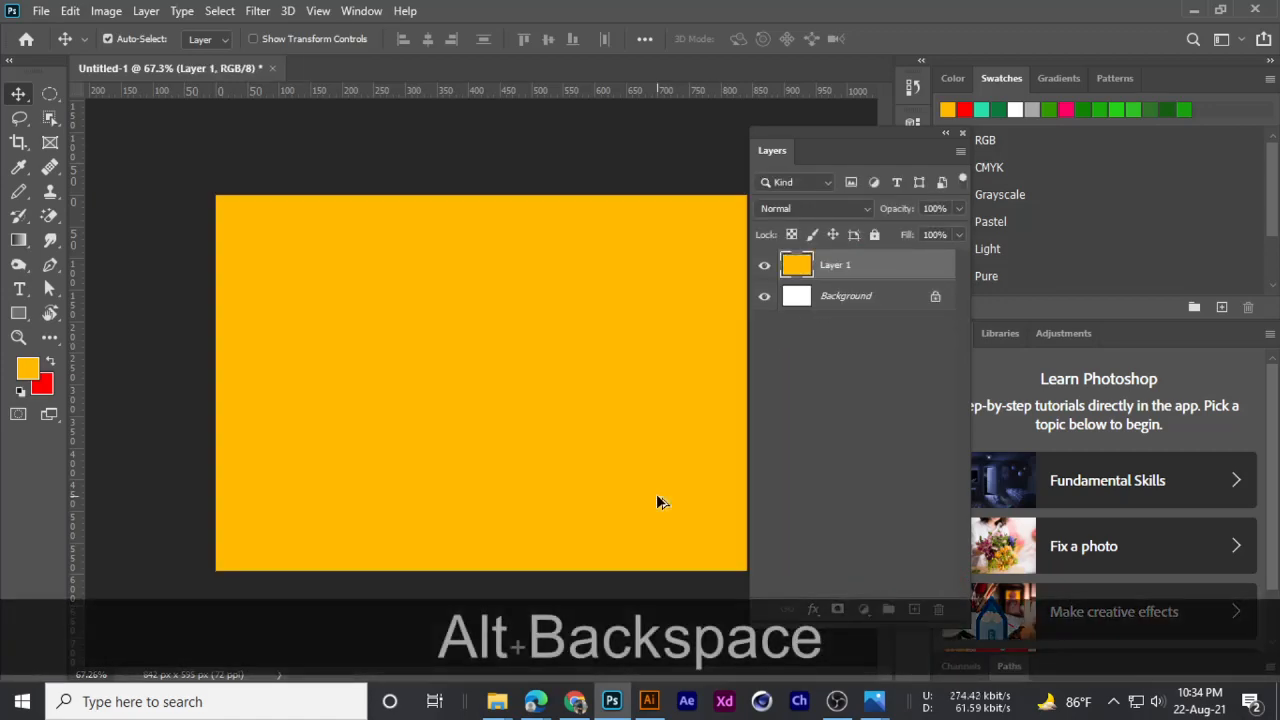
scroll(482, 420, "down", 1)
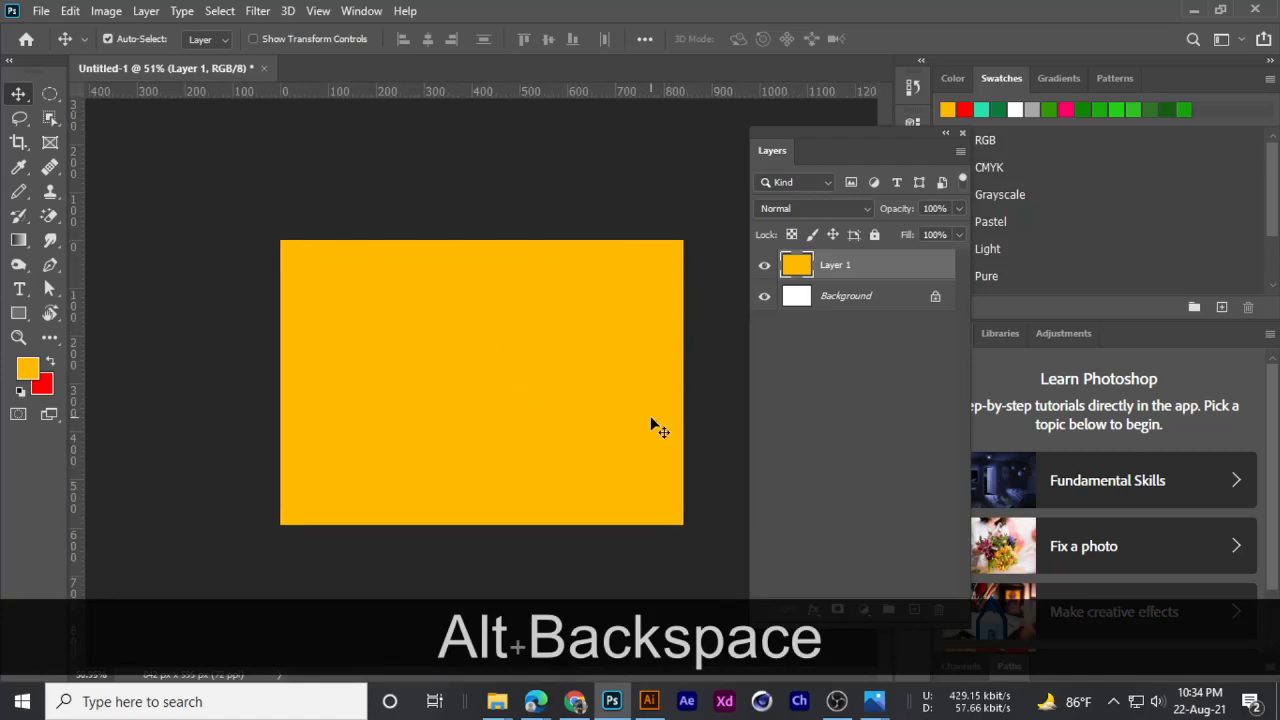
scroll(715, 487, "up", 1)
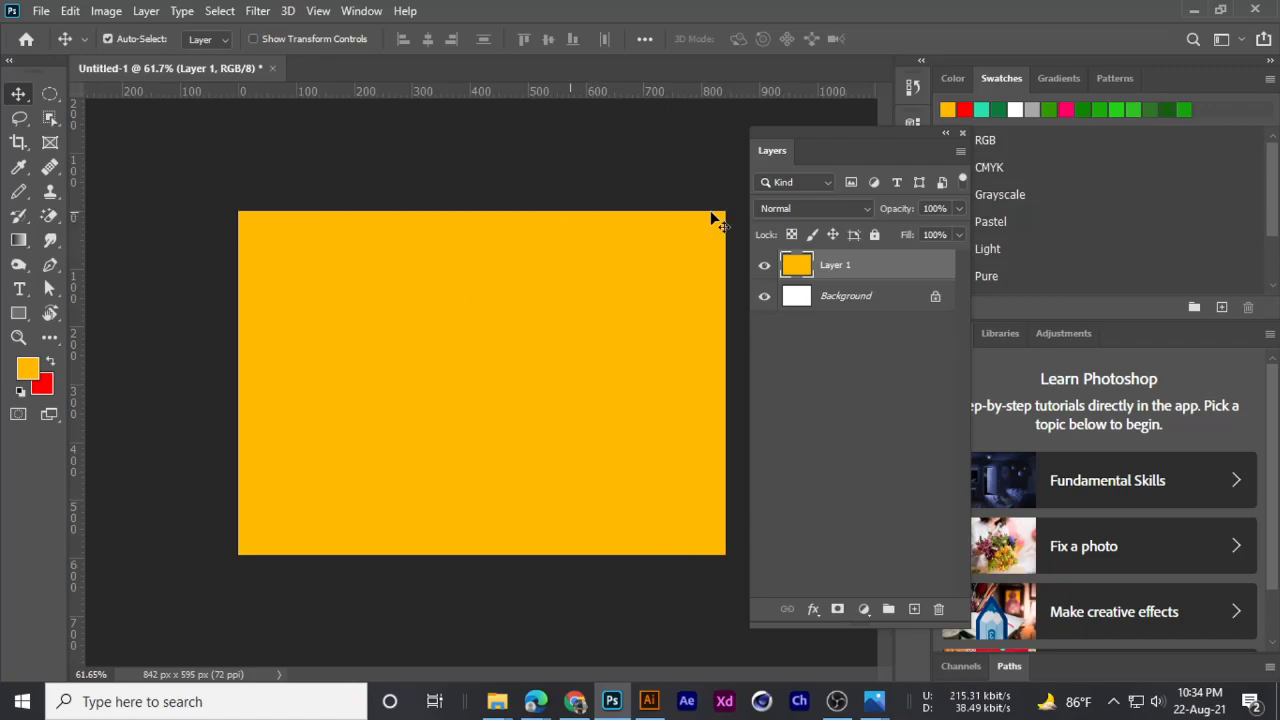
- Hide and show the yellow Layer 1 repeatedly to compare it with the white Background, and delete Layer 1
left_click(764, 265)
left_click(764, 265)
left_click(766, 265)
left_click(766, 265)
scroll(218, 226, "down", 1)
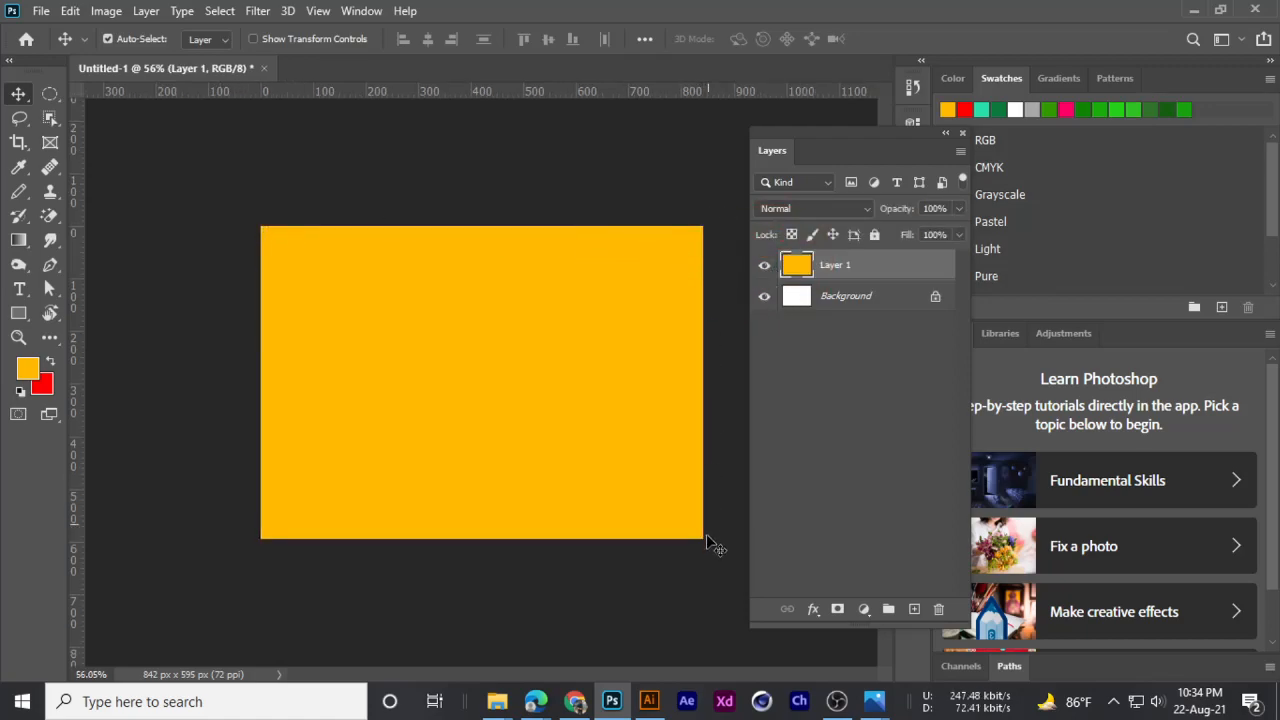
left_click(764, 265)
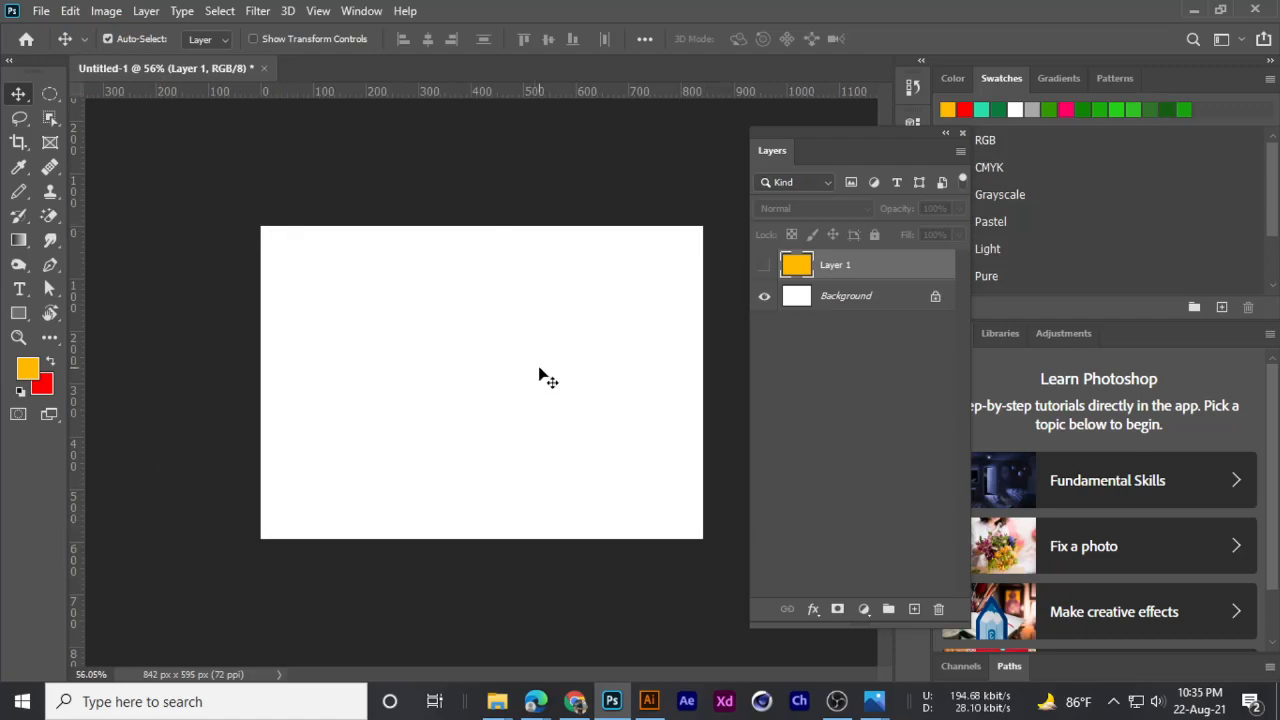
left_click(764, 265)
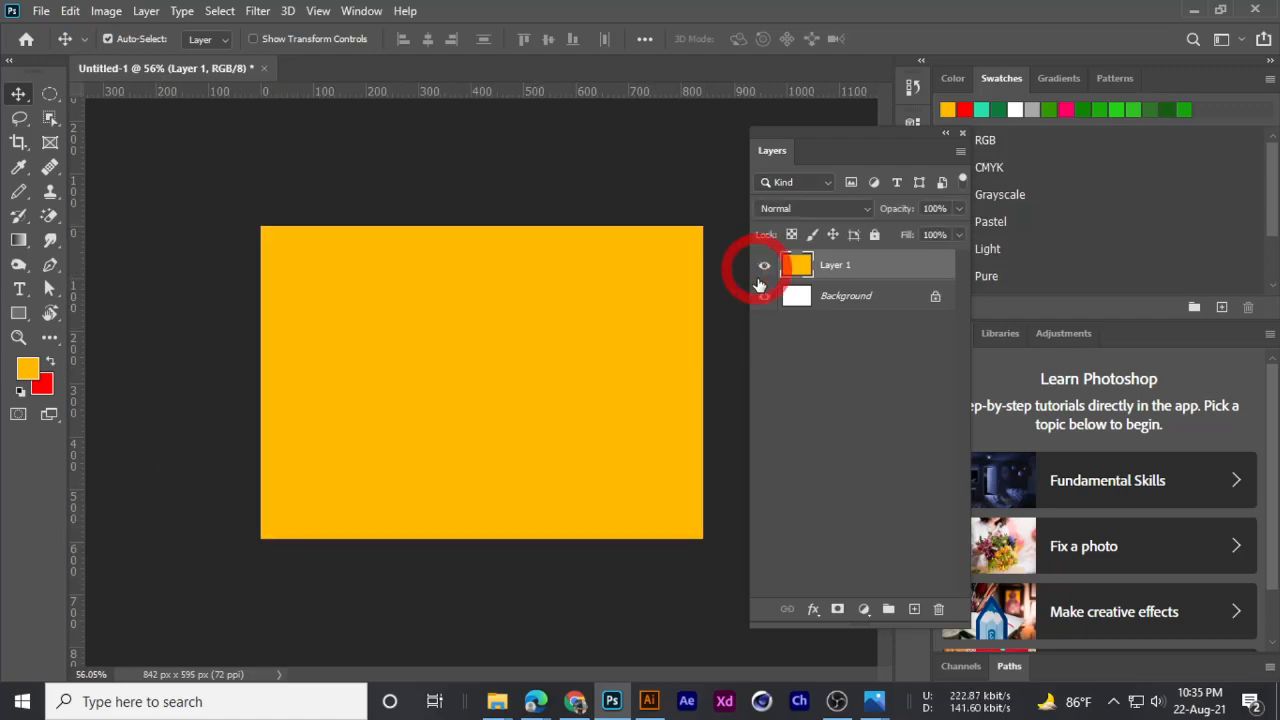
key("ctrl+plus")
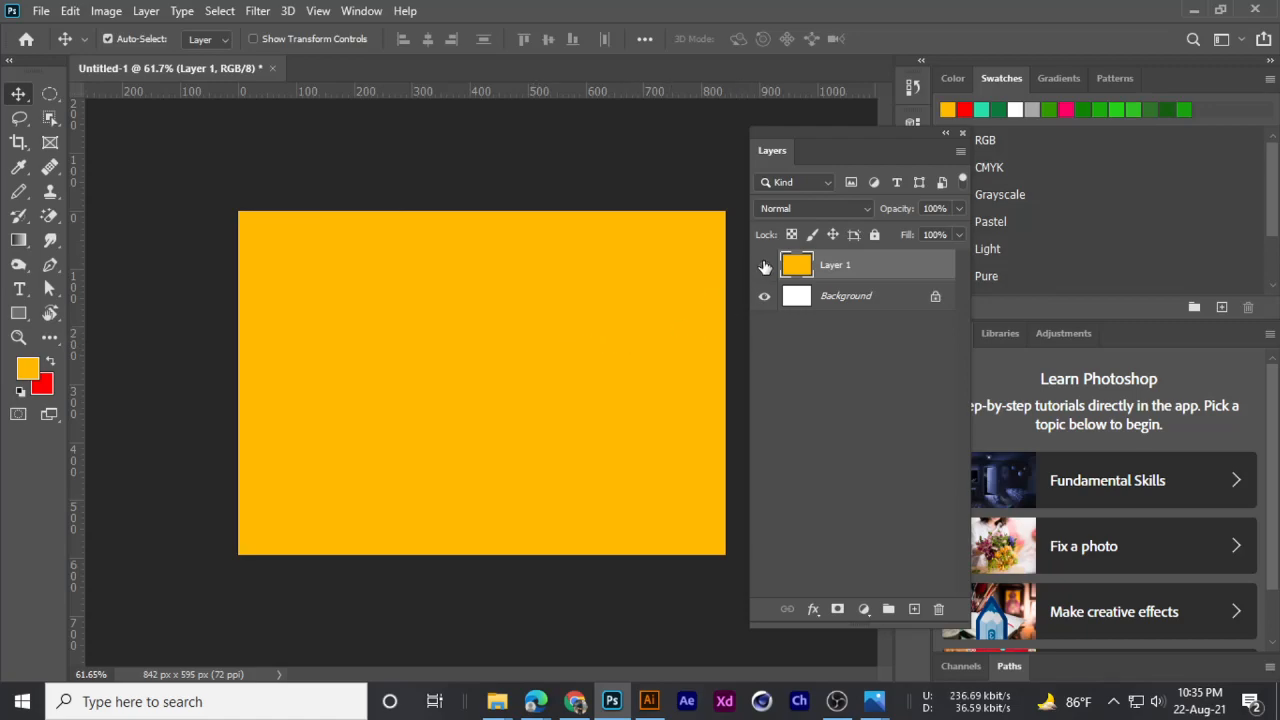
key("Delete")
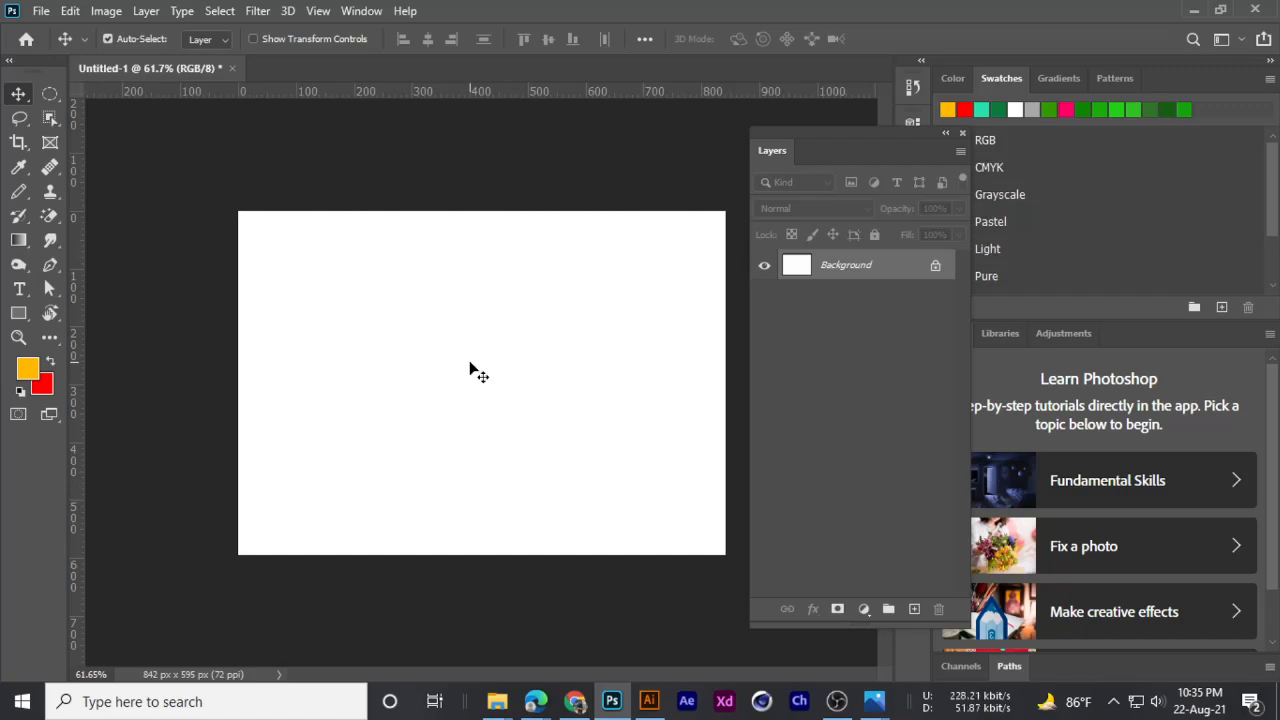
scroll(475, 370, "down", 1)
scroll(475, 370, "up", 1)
scroll(475, 370, "down", 1)
scroll(475, 370, "up", 2)
scroll(475, 370, "down", 1)
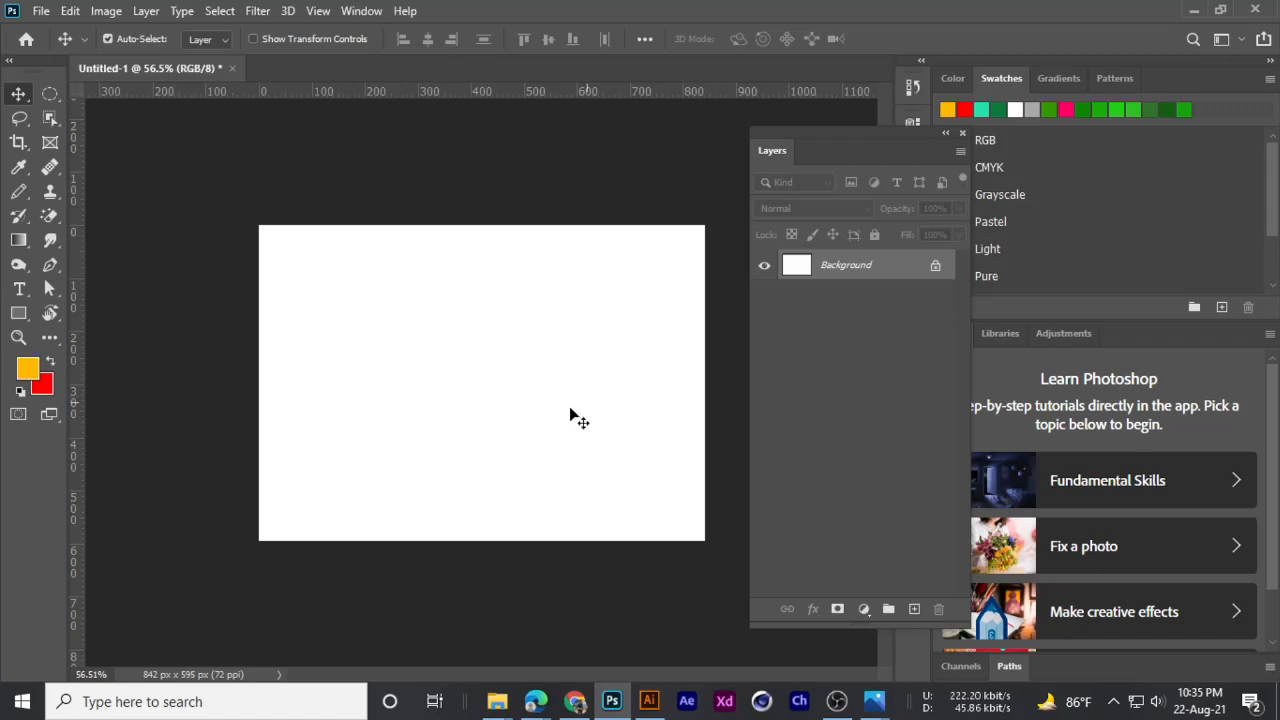
scroll(544, 409, "up", 1)
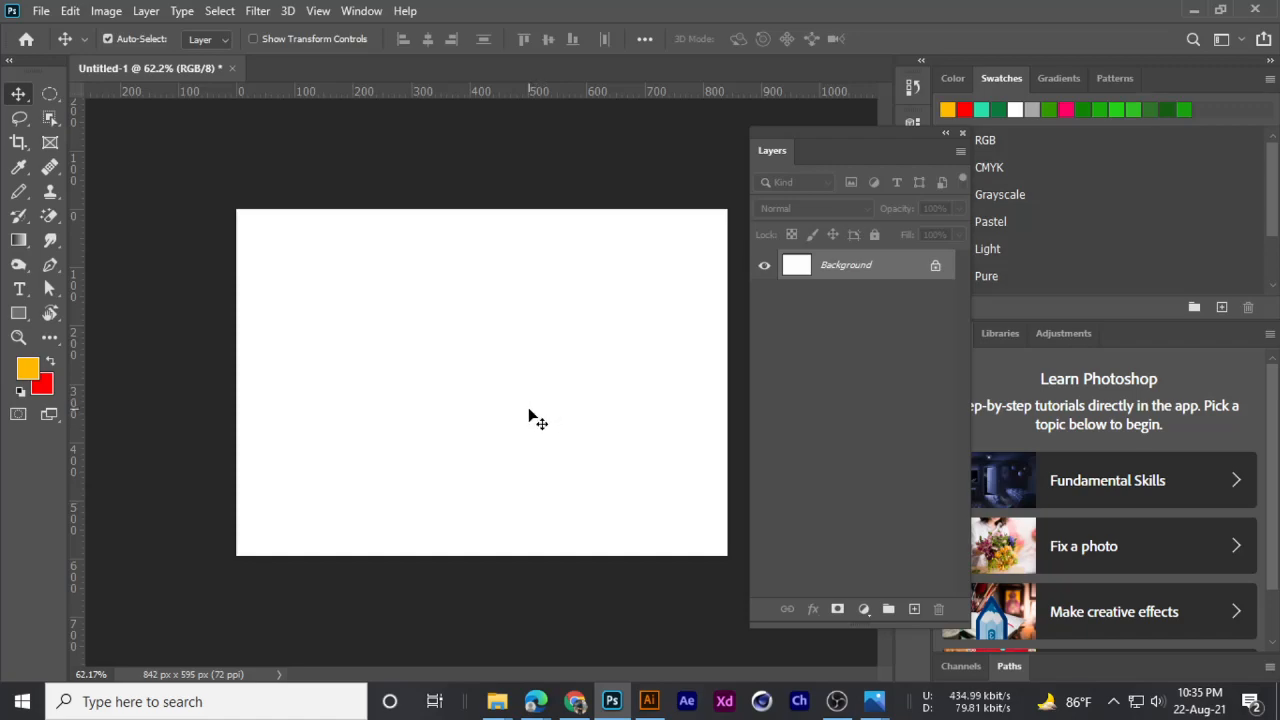
scroll(528, 409, "down", 1)
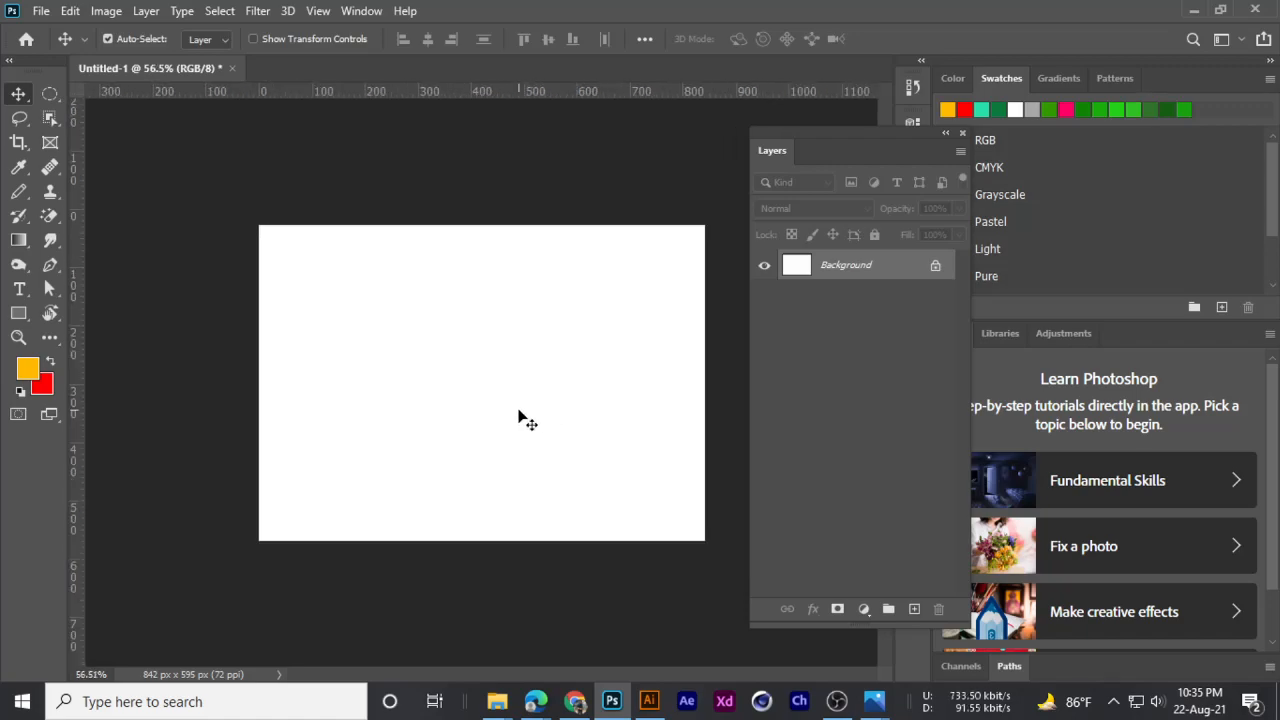
scroll(522, 417, "up", 2)
scroll(522, 417, "down", 2)
scroll(522, 415, "up", 1)
- Add a new layer and draw a circular selection about 328 px across with the Elliptical Marquee tool near the canvas's middle
left_click(49, 100)
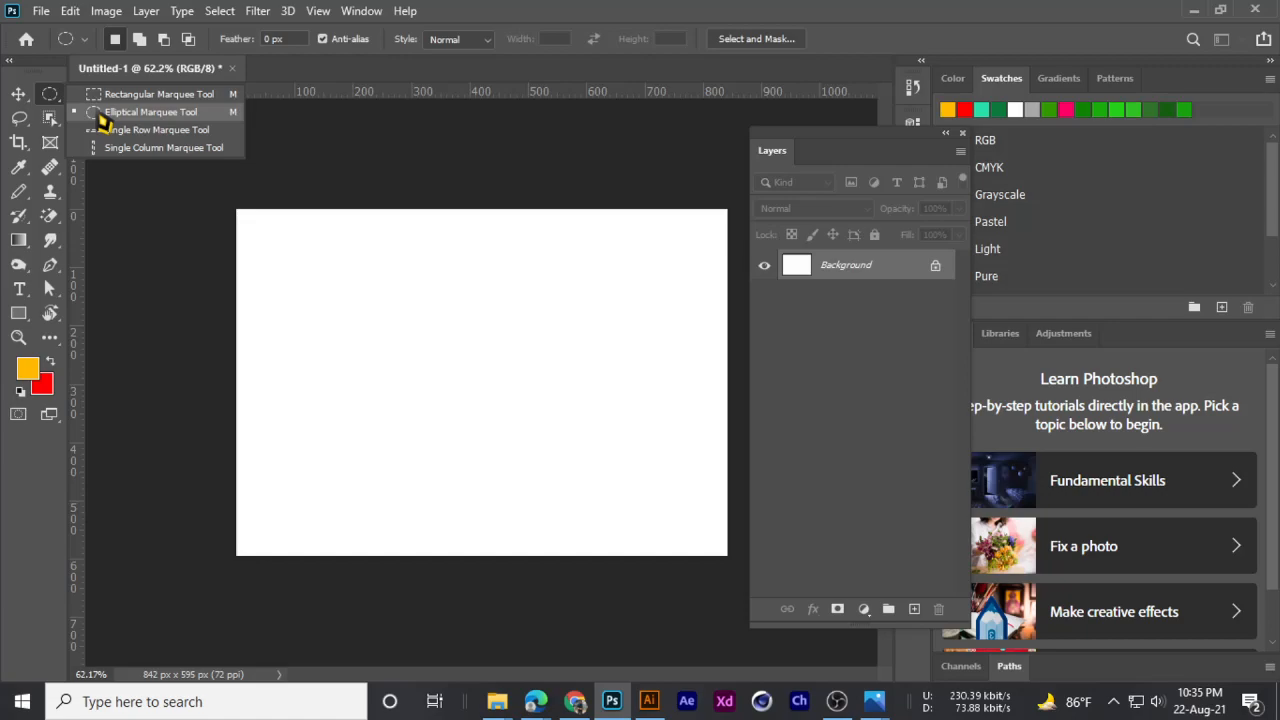
left_click(103, 114)
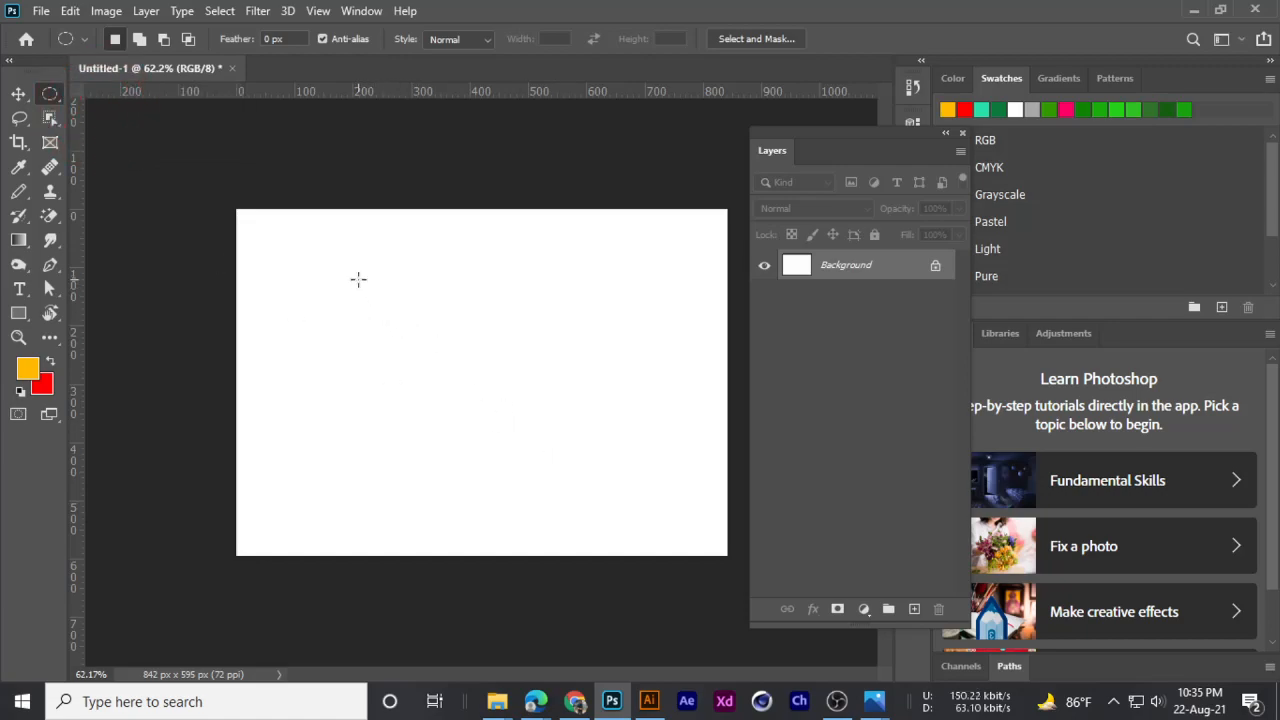
left_click(912, 608, "shift")
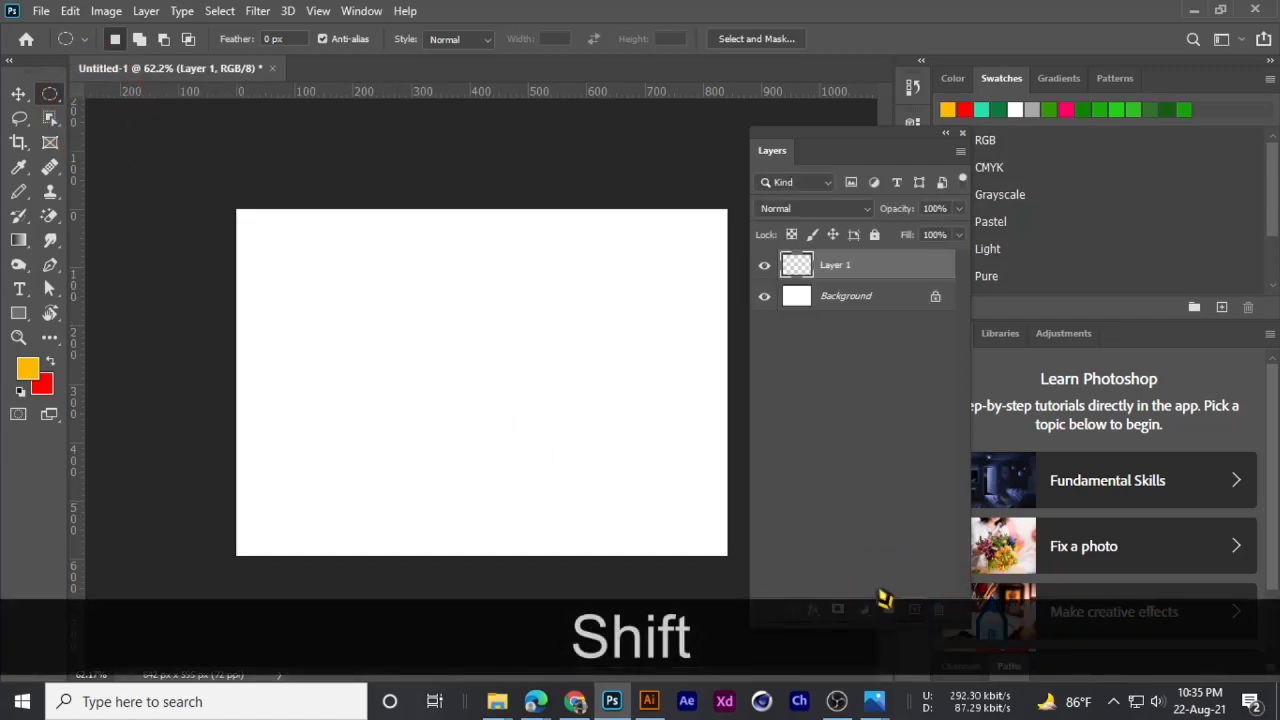
left_click_drag(377, 321, 566, 514)
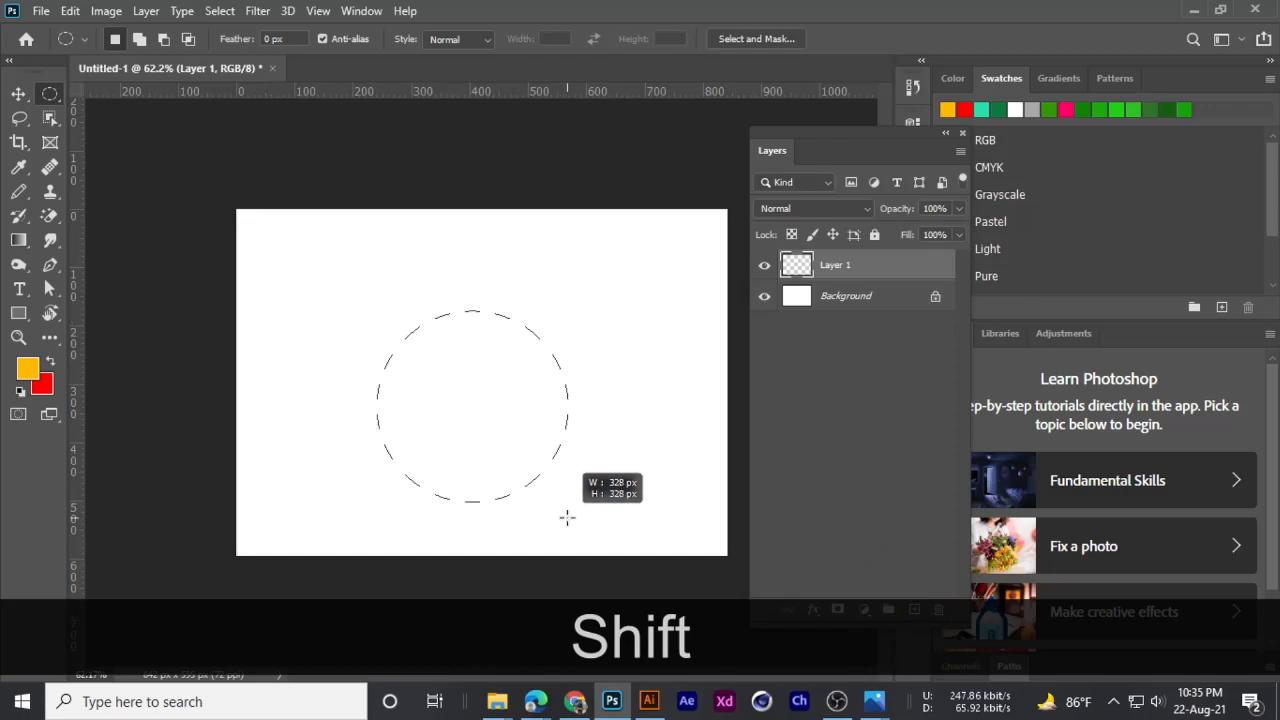
- Set the foreground color to orange, fill the circular selection on Layer 1 with it, and deselect
left_click(27, 370)
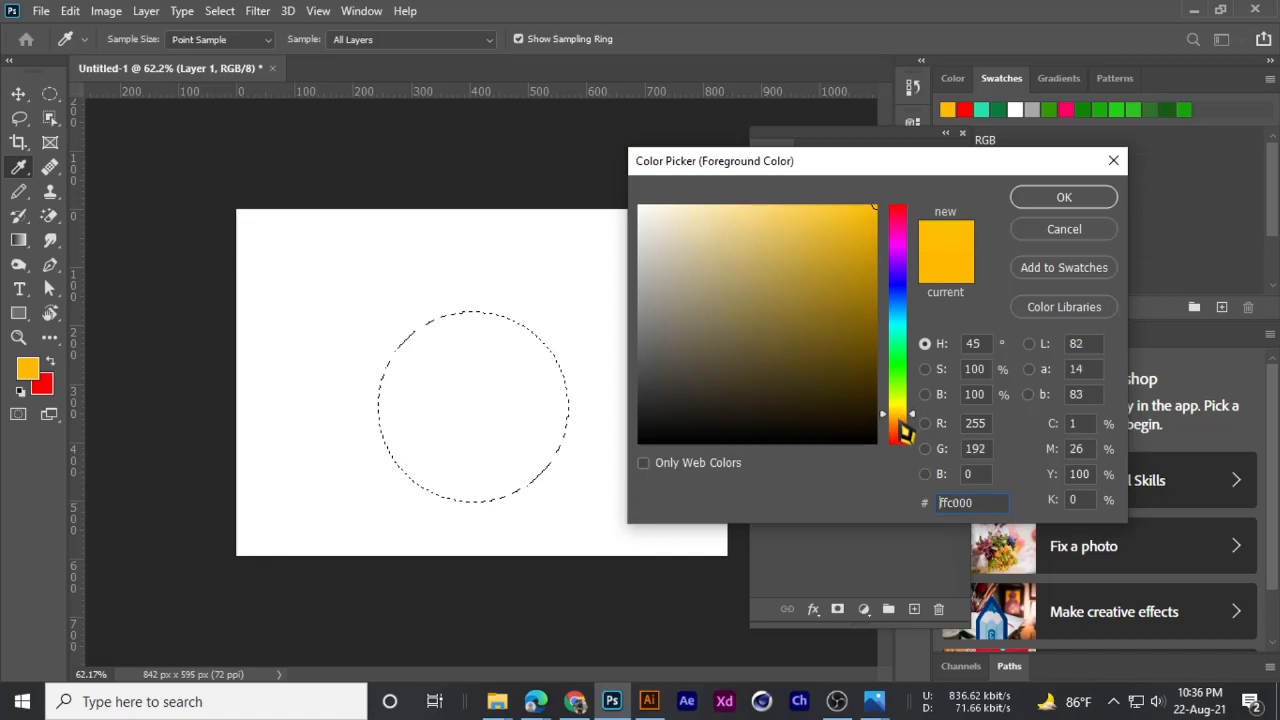
left_click(899, 425)
left_click(1054, 206)
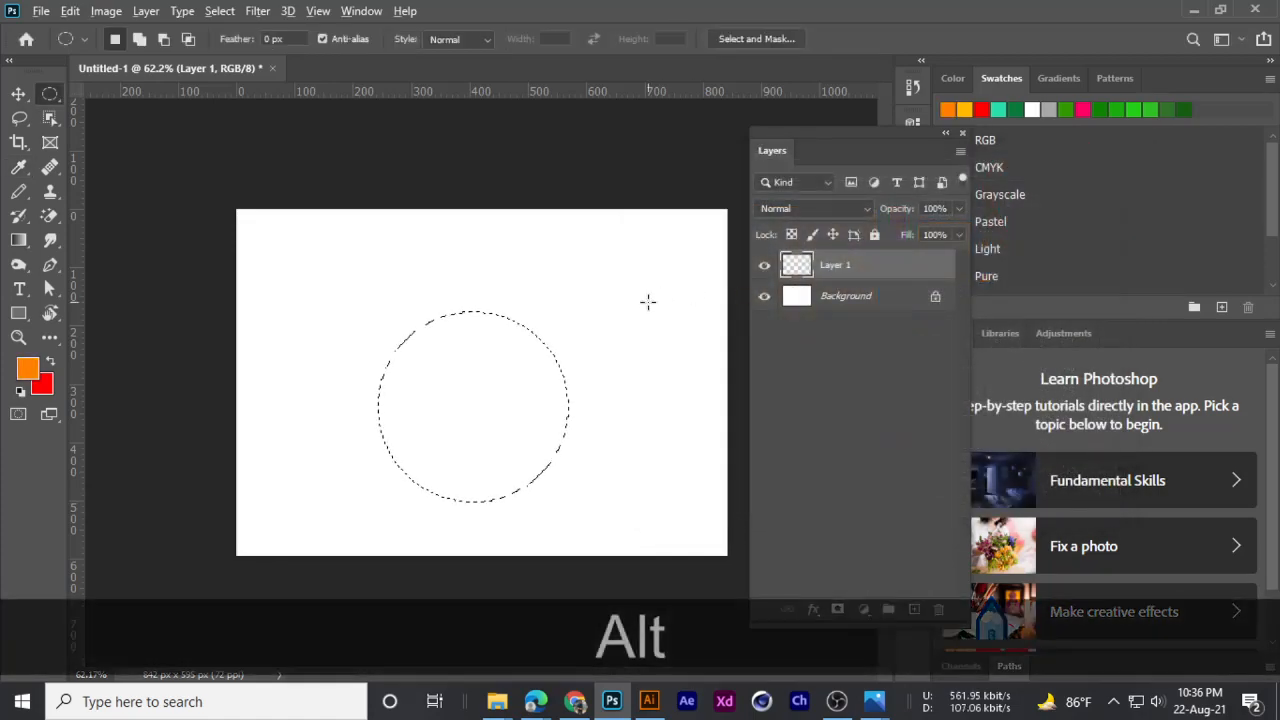
key("alt+BackSpace")
key("ctrl+d")
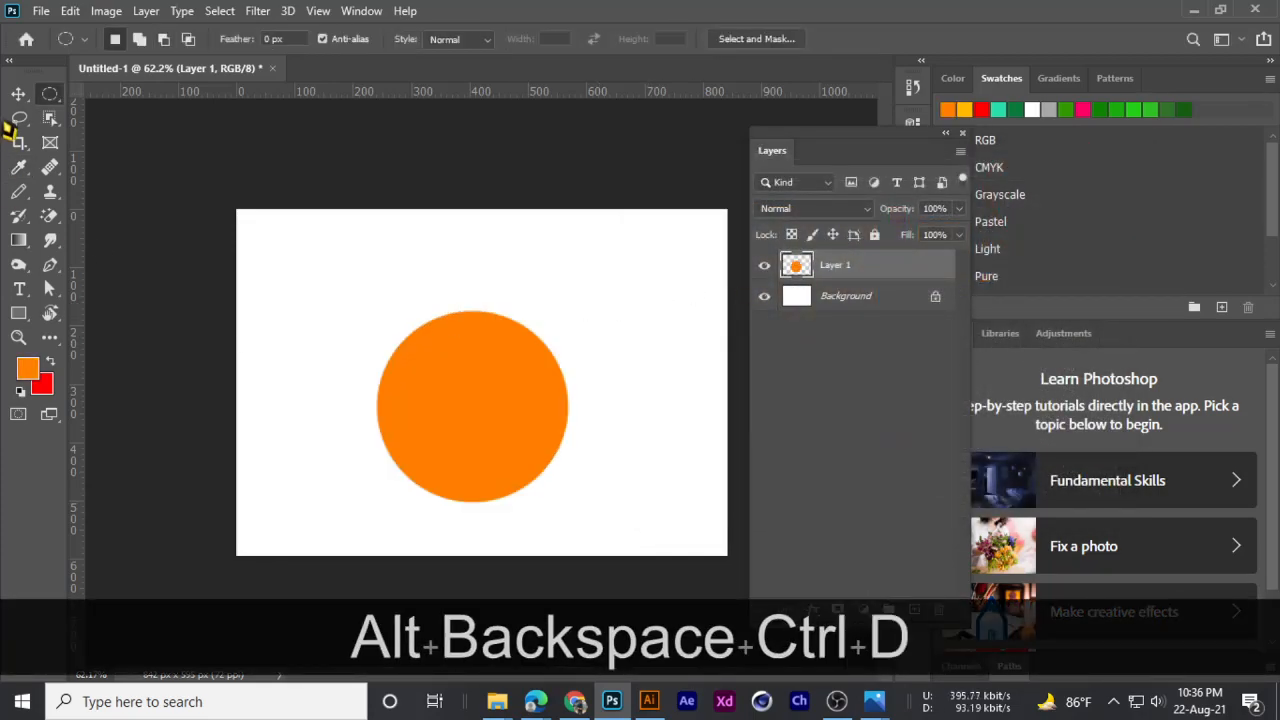
- Move the orange circle up to the middle of the canvas with the Move tool
left_click(18, 95)
left_click_drag(415, 460, 467, 397)
scroll(462, 385, "up", 2)
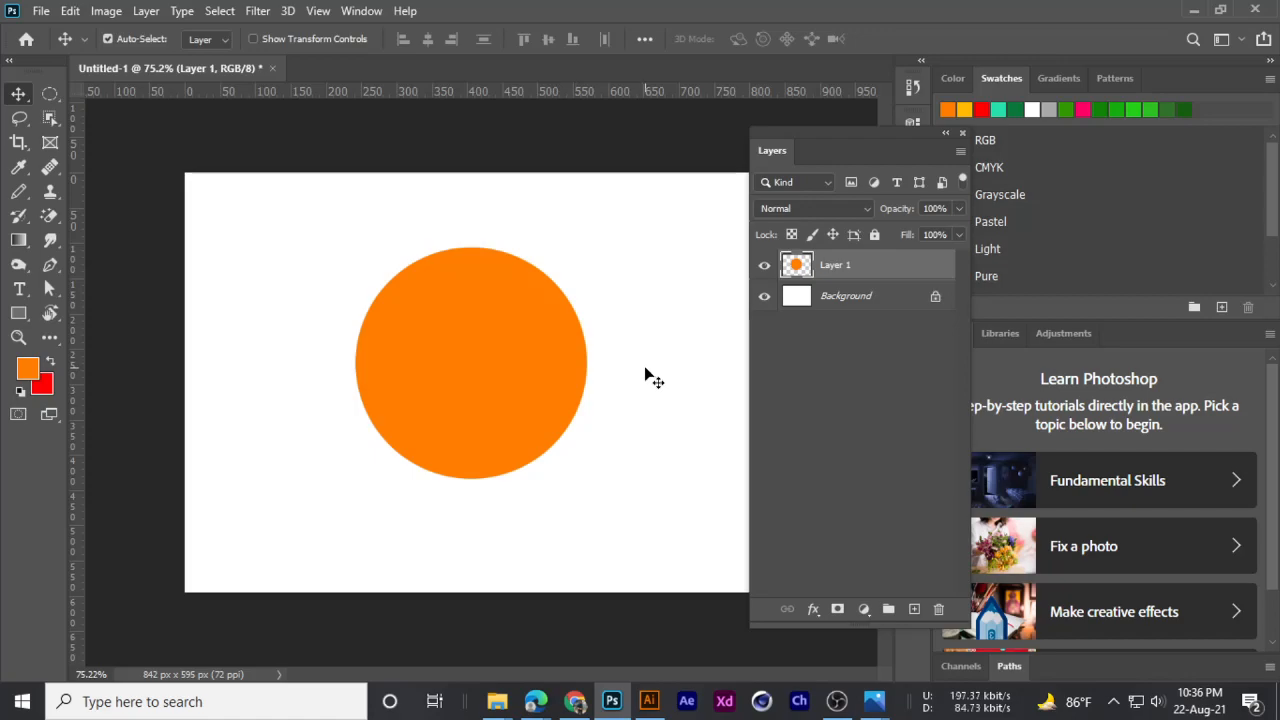
scroll(476, 357, "down", 1)
scroll(476, 357, "up", 1)
- Place a fixed-size 10 in by 6 in Rectangular Marquee selection over the lower part of the orange circle
left_click(50, 93)
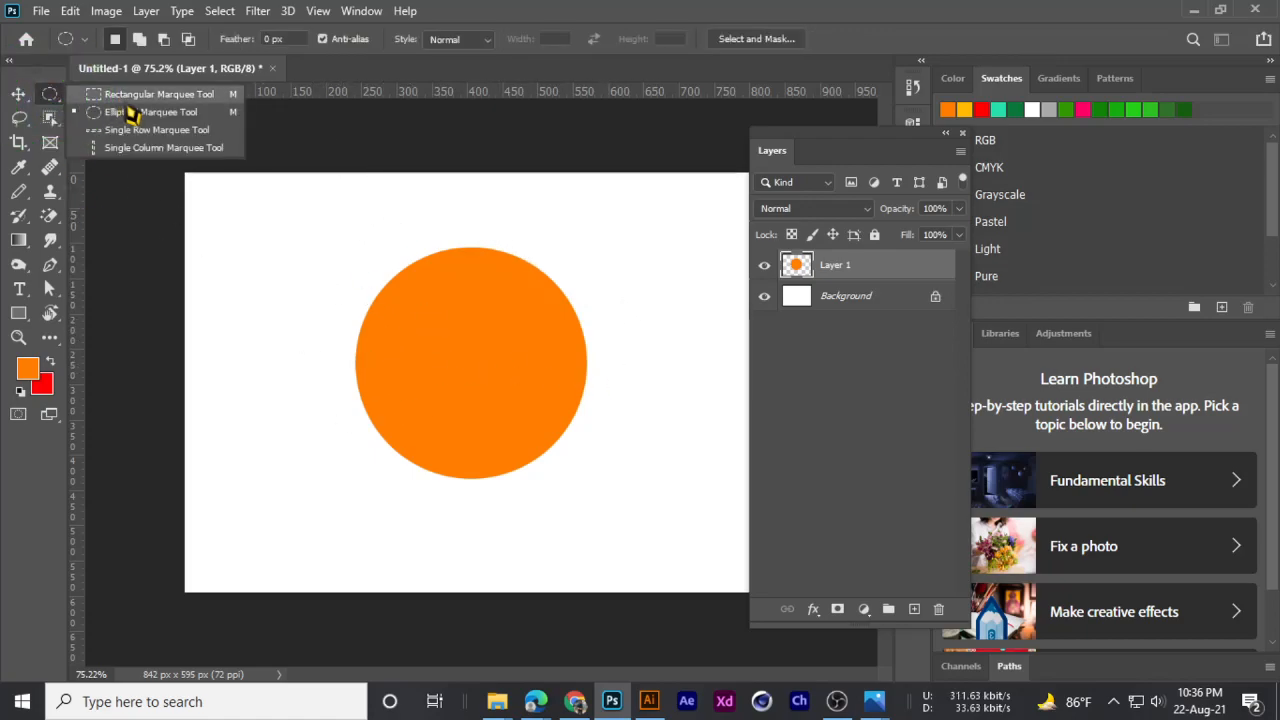
left_click(150, 94)
left_click_drag(284, 203, 271, 286)
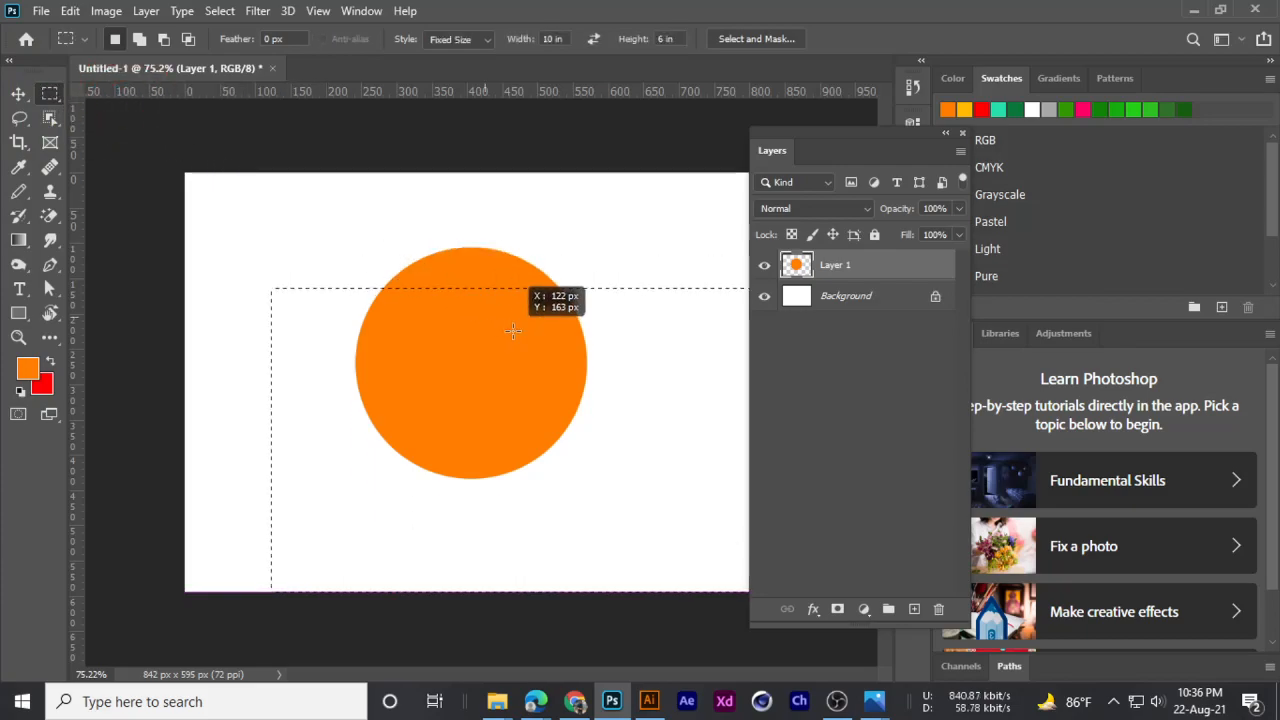
- Set the Rectangular Marquee style to Normal and try a freehand rectangular selection across the upper part of the orange circle
left_click(462, 42)
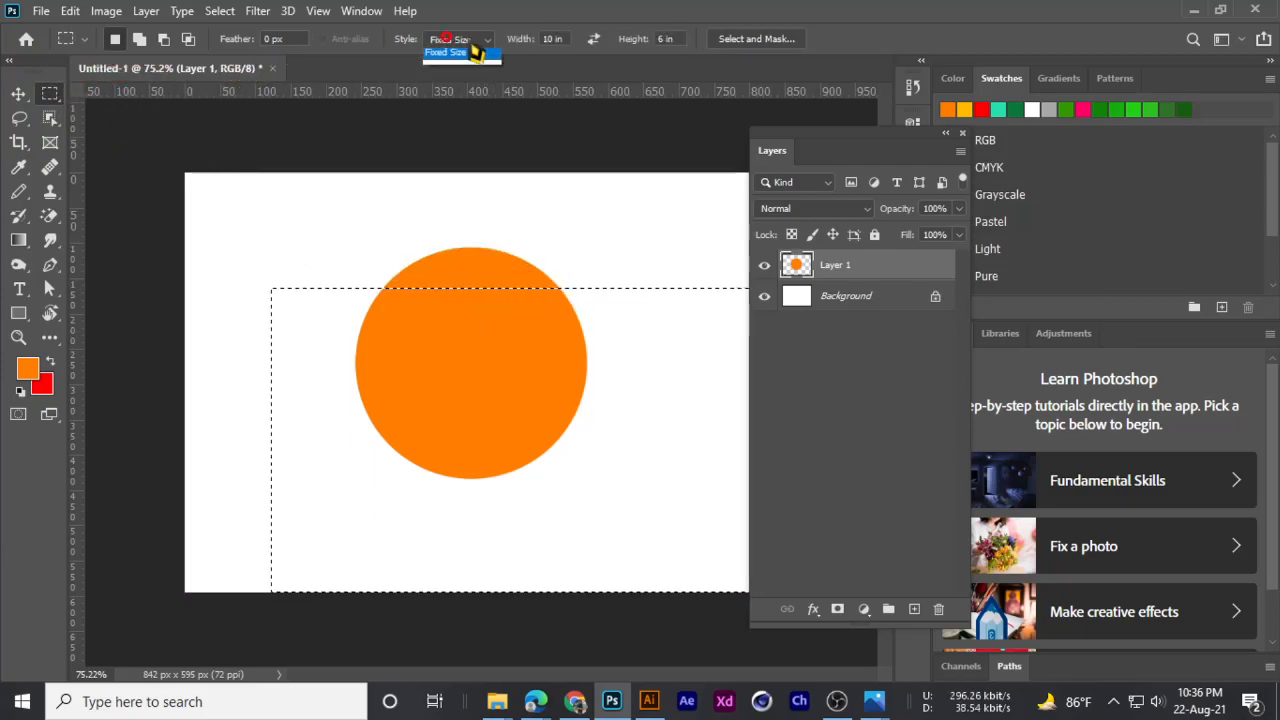
left_click(470, 54)
key("ctrl+d")
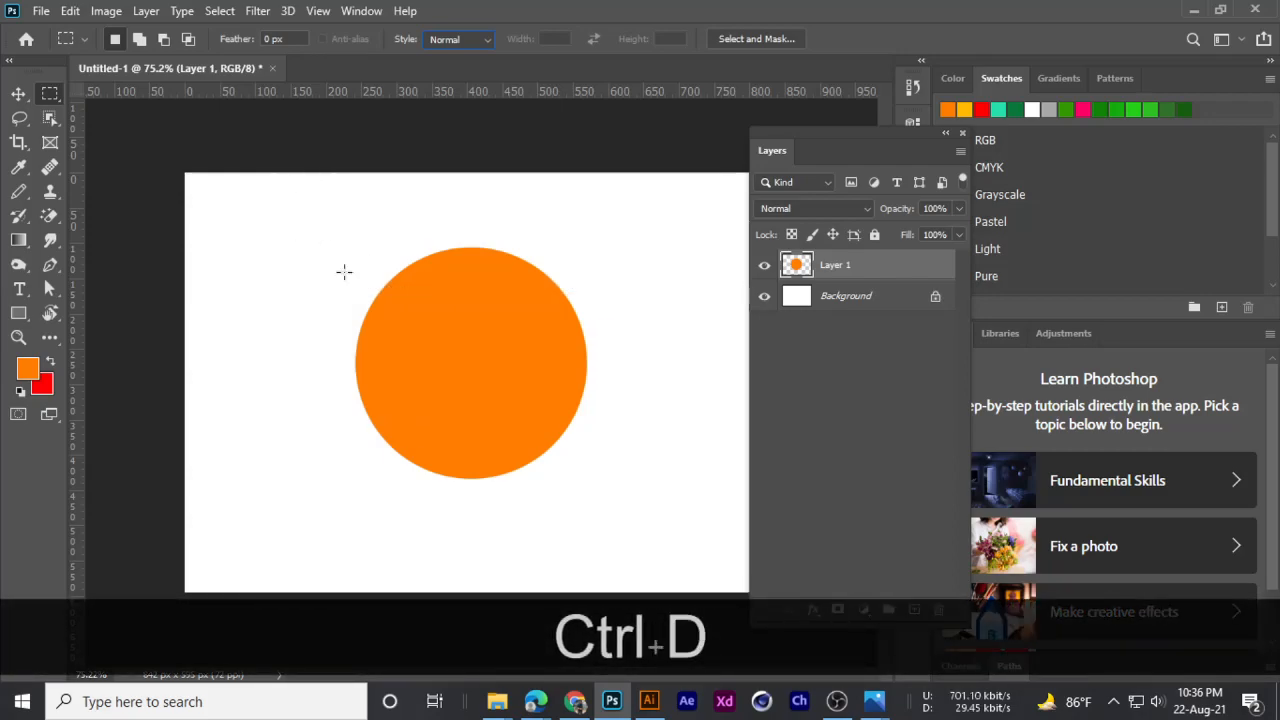
key("Return")
left_click_drag(273, 205, 674, 367)
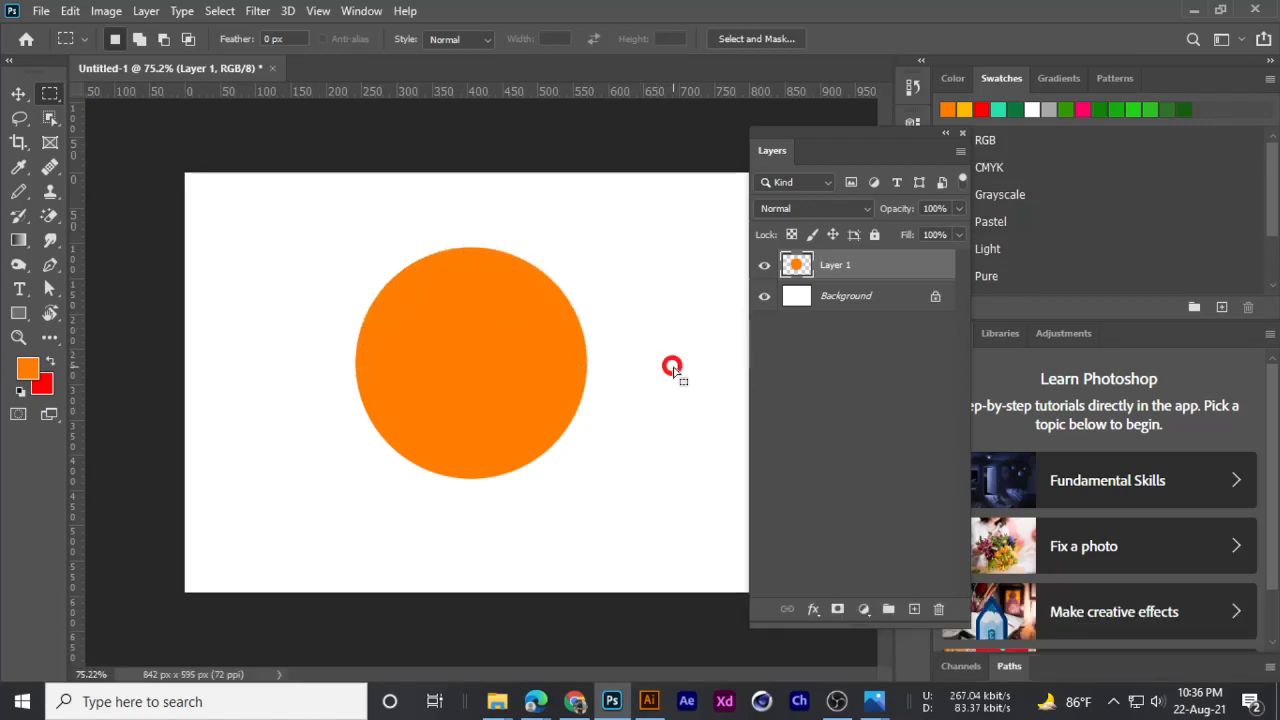
- Make a rectangular selection over the upper half of the orange circle and delete that part from Layer 1
left_click(764, 265)
left_click(764, 265)
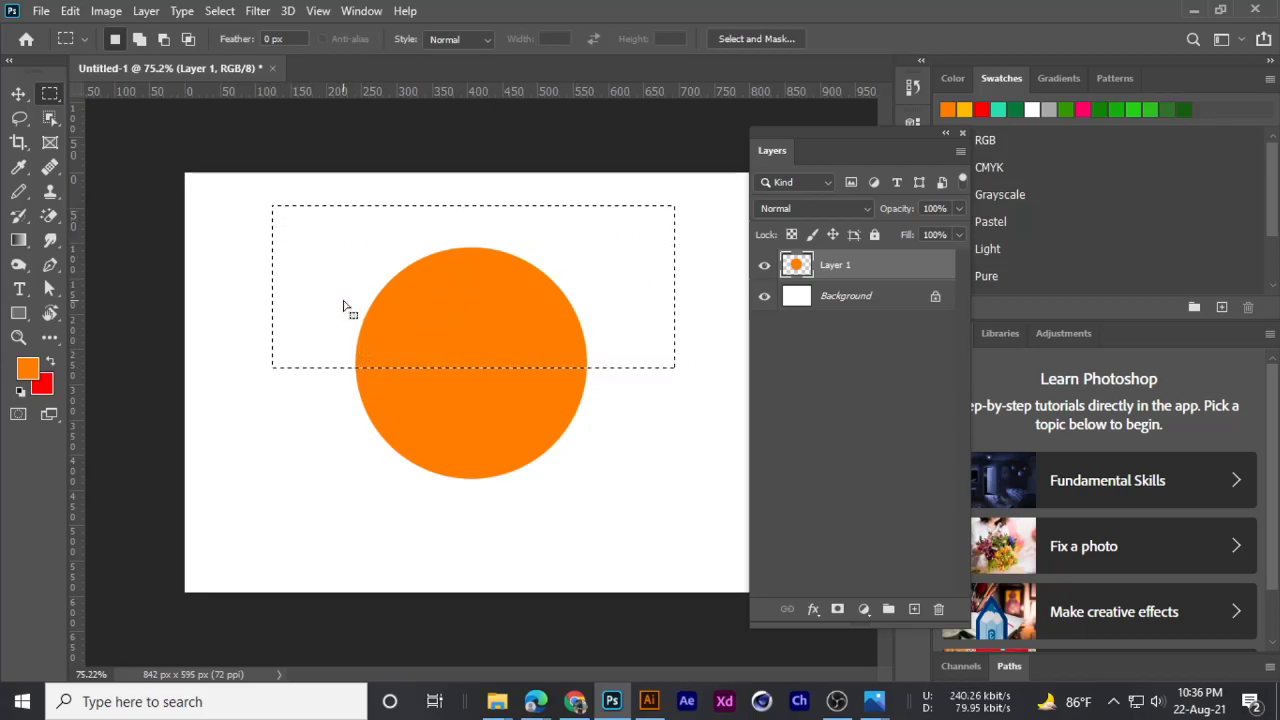
key("Delete")
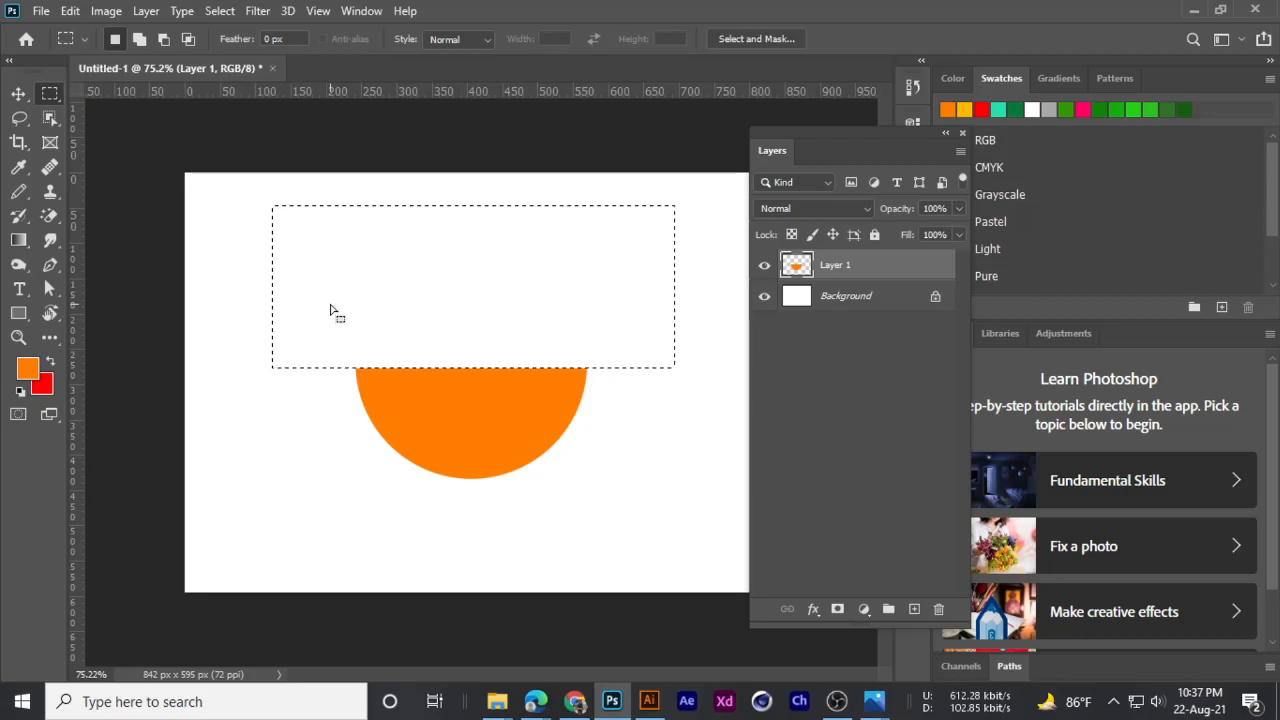
key("ctrl+d")
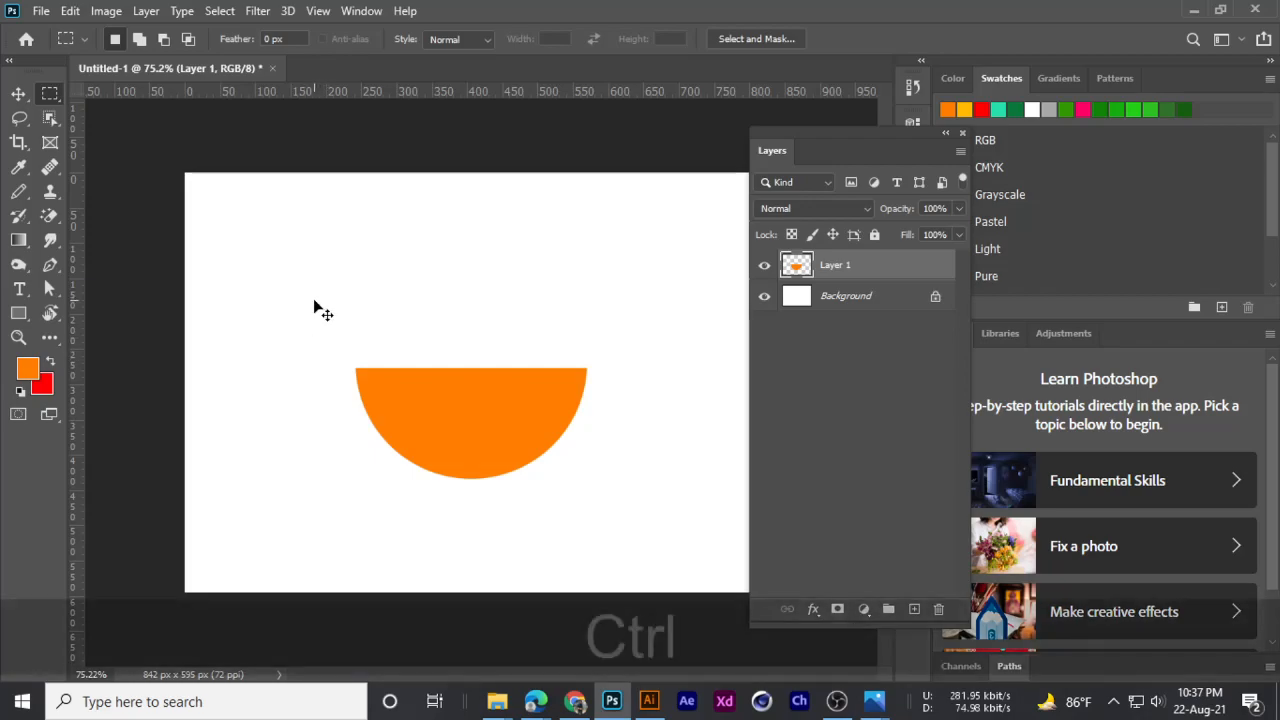
key("ctrl+z")
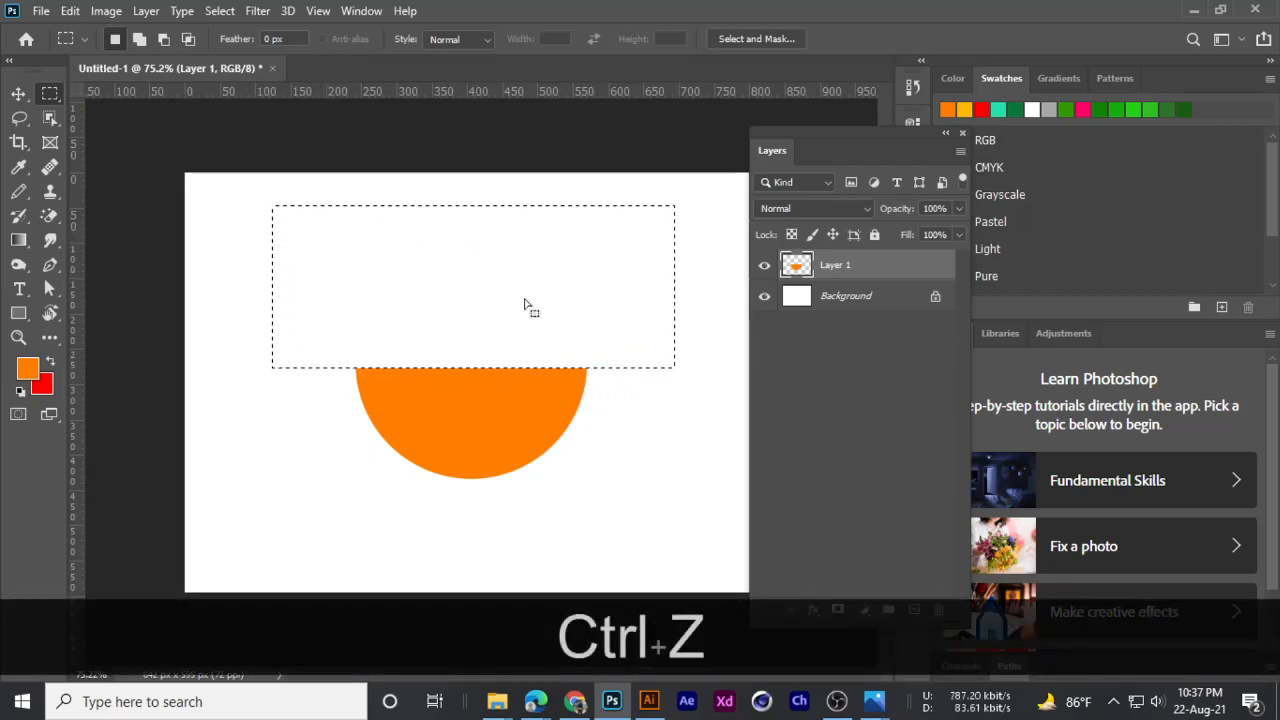
- Add a new empty layer directly above the Background layer
left_click(764, 296)
key("ctrl")
left_click(764, 297)
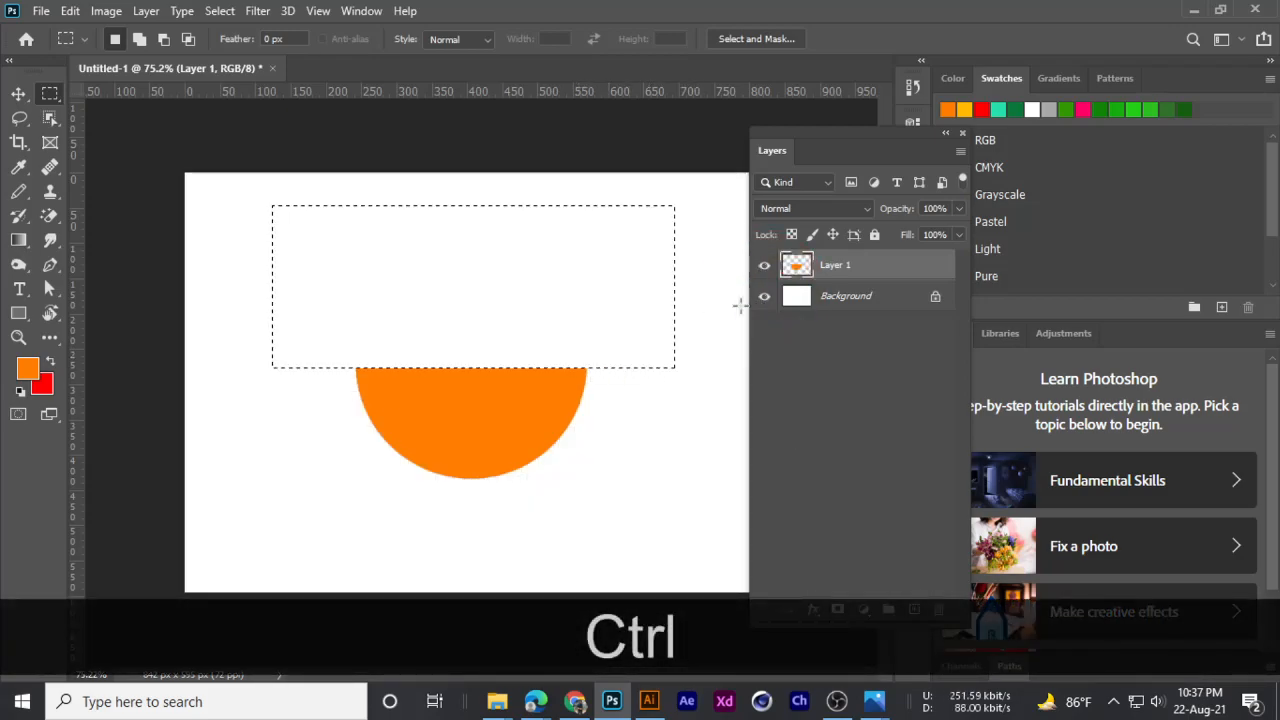
scroll(335, 345, "down", 3)
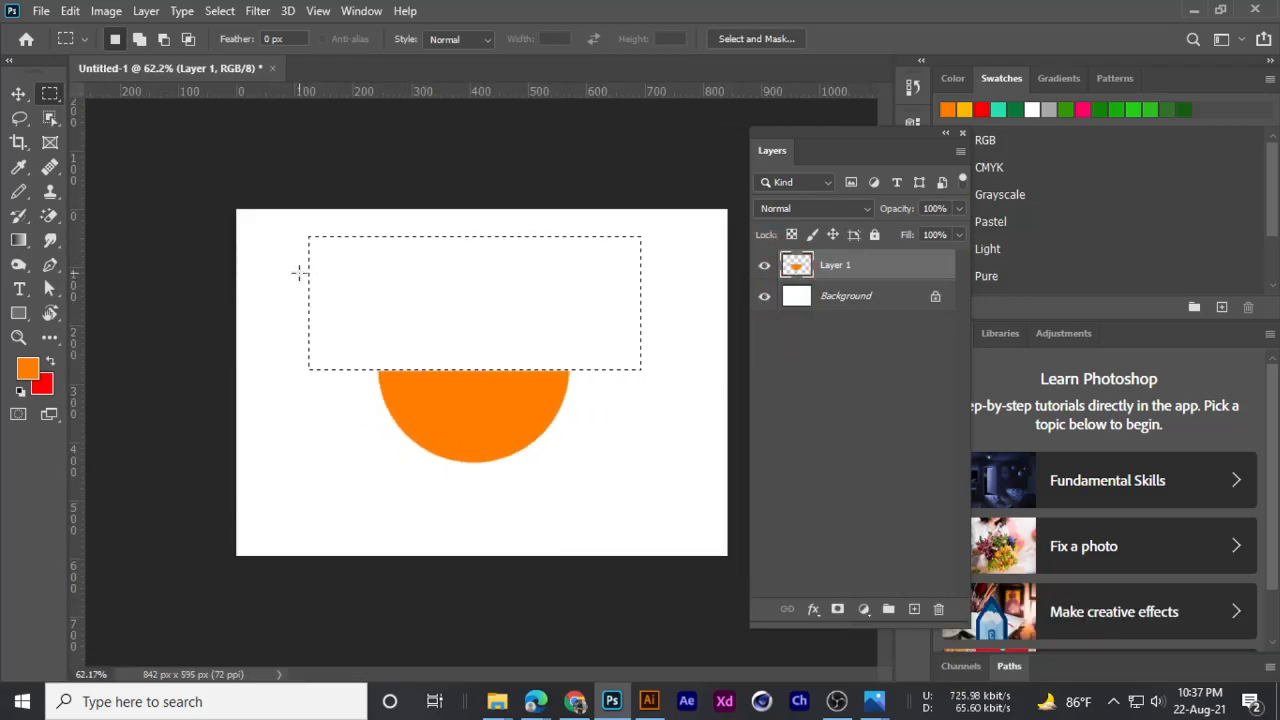
scroll(440, 305, "up", 1)
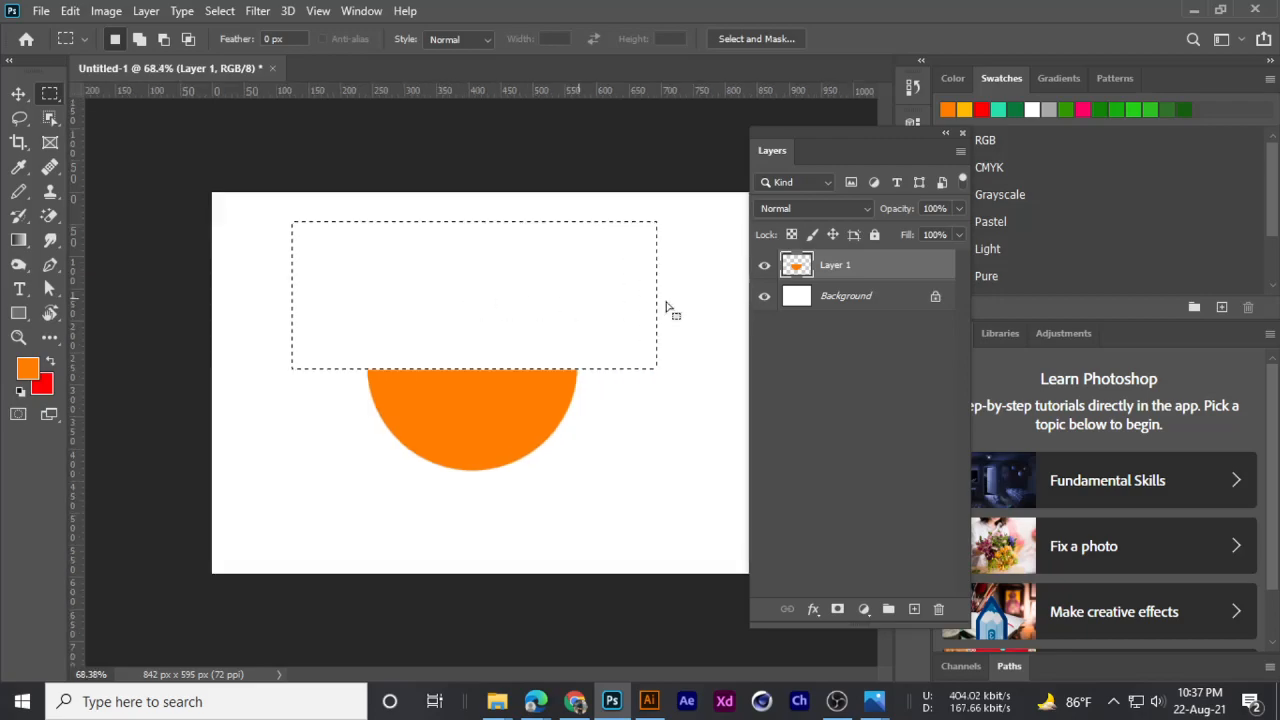
left_click(880, 295)
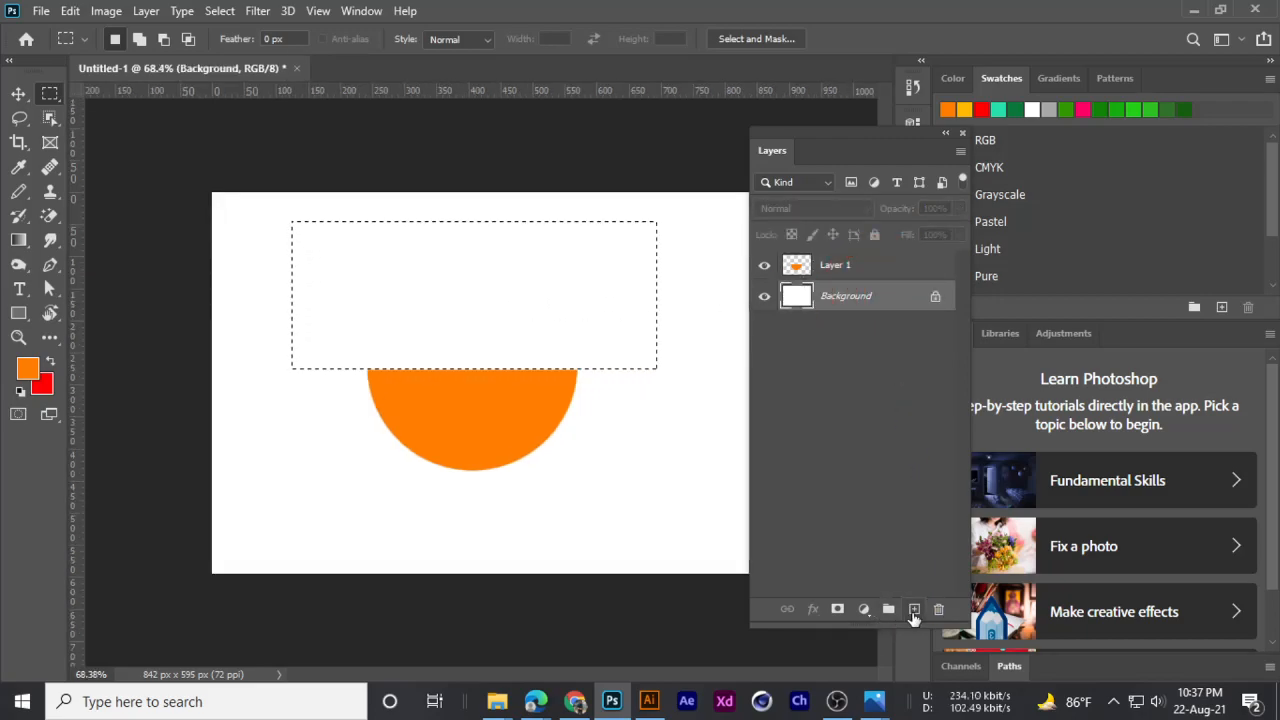
left_click(913, 610)
- Set the foreground color to #25dfab, clear the rectangular selection, and fill the whole of Layer 2 with that color
left_click(30, 370)
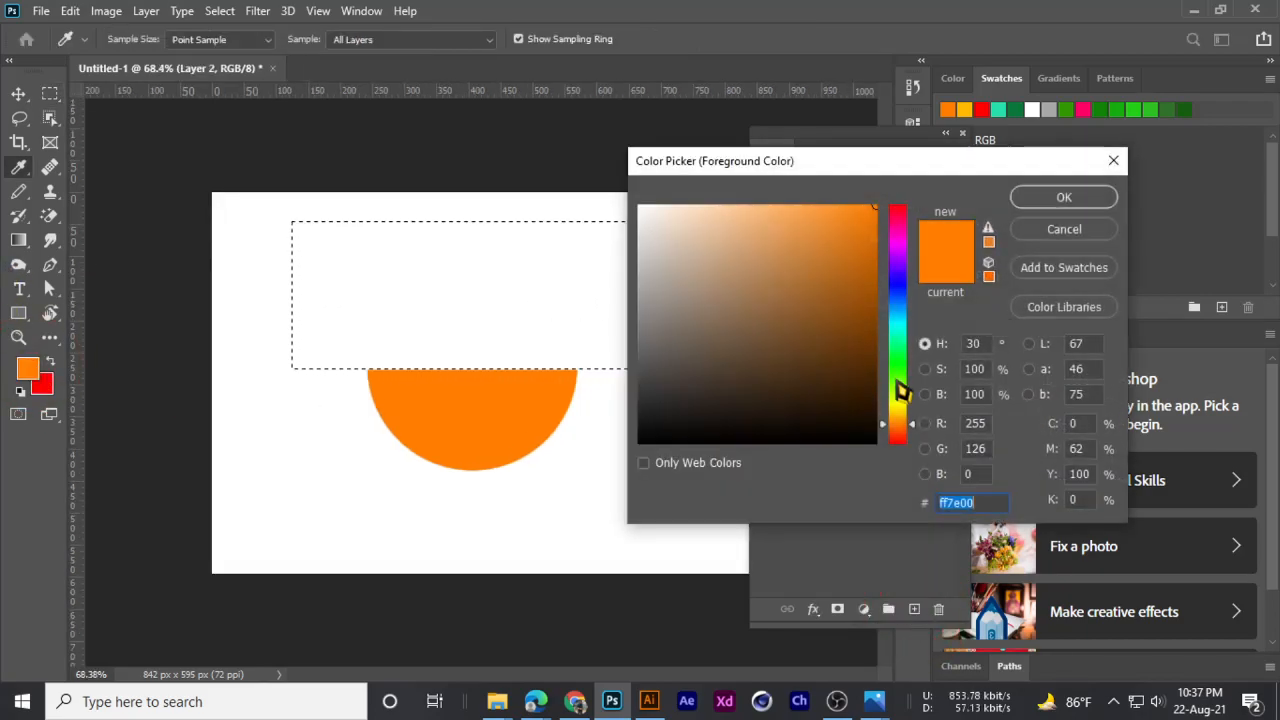
left_click_drag(698, 300, 653, 296)
left_click_drag(895, 300, 893, 324)
left_click(855, 210)
left_click_drag(855, 210, 868, 273)
left_click_drag(905, 330, 903, 350)
type("25")
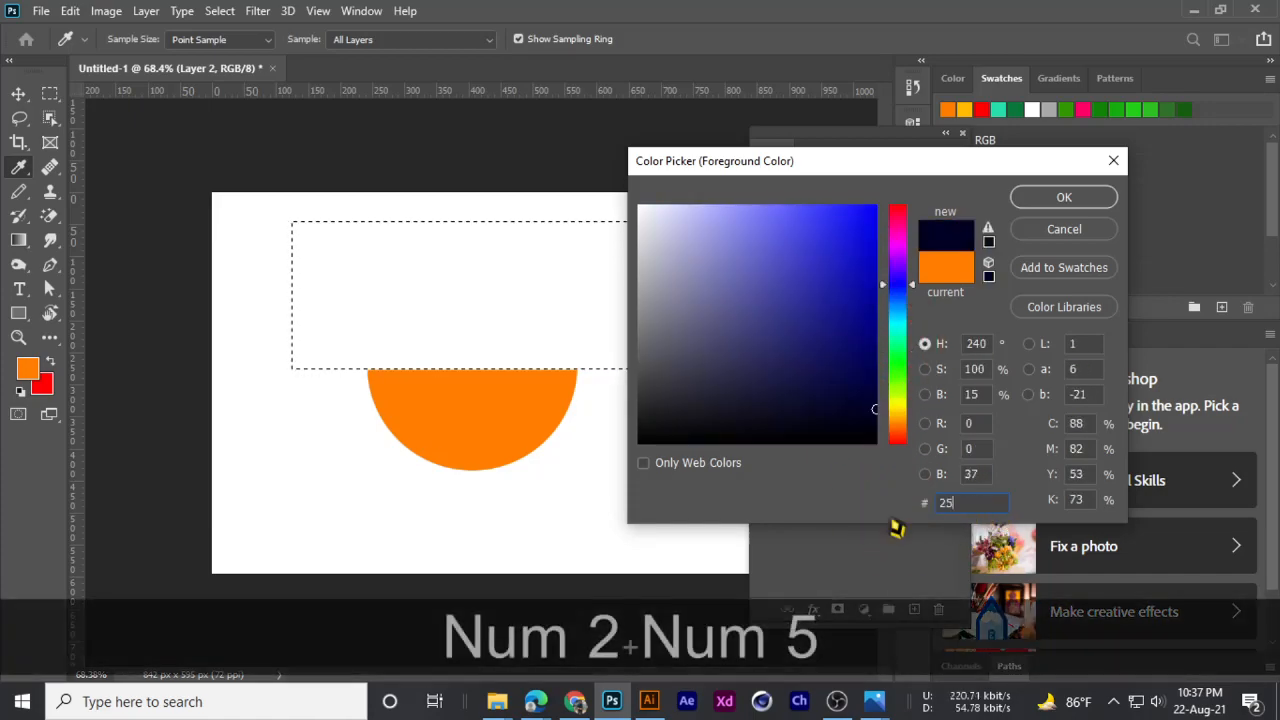
type("dfa")
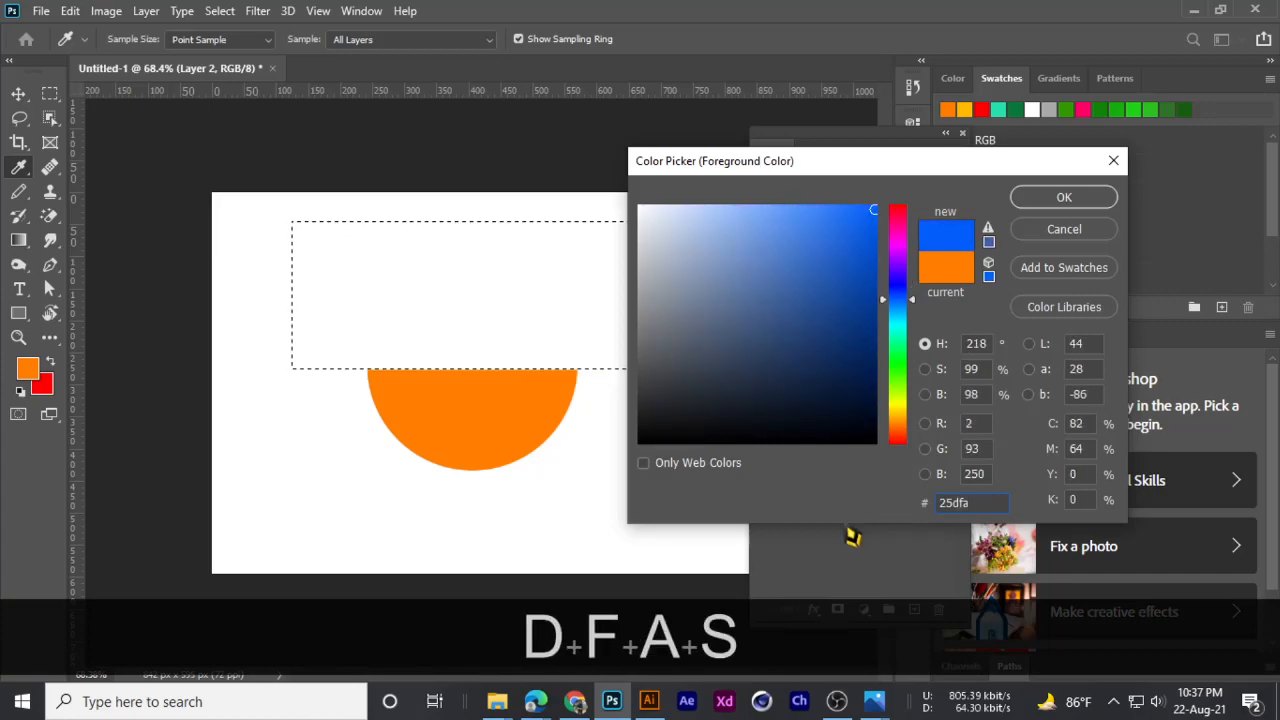
key("BackSpace")
type("a")
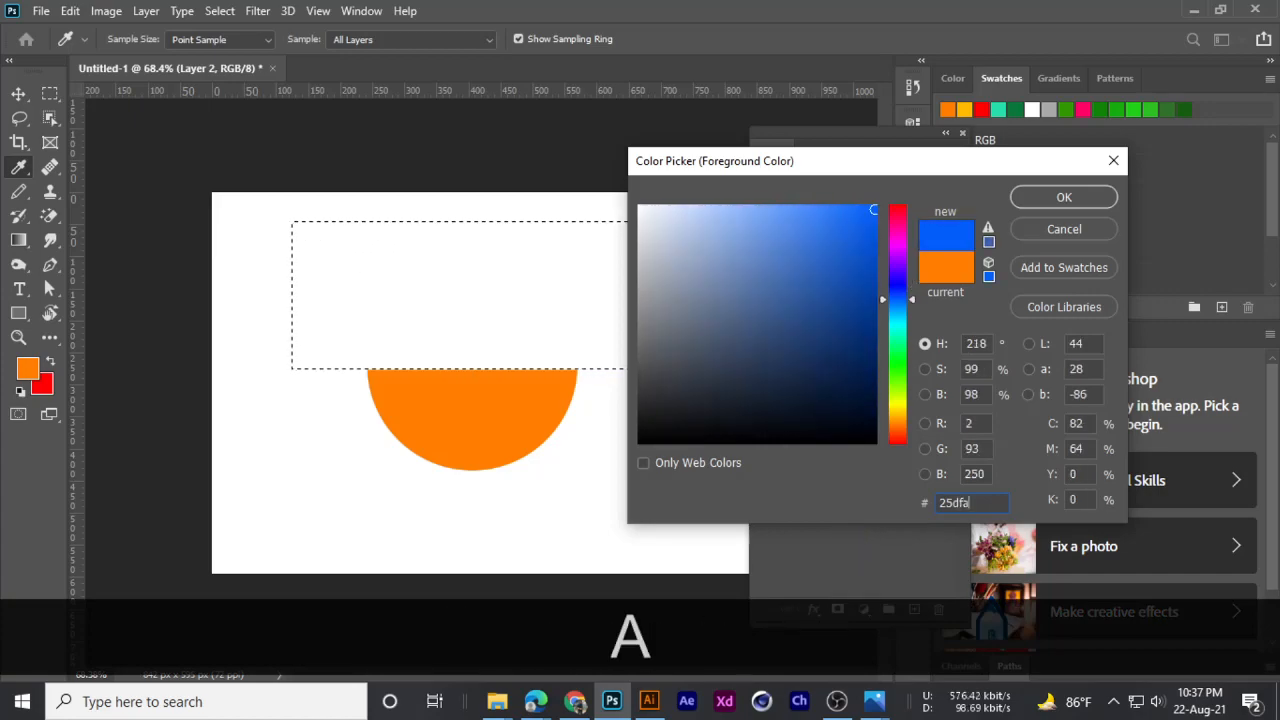
type("b")
key("Return")
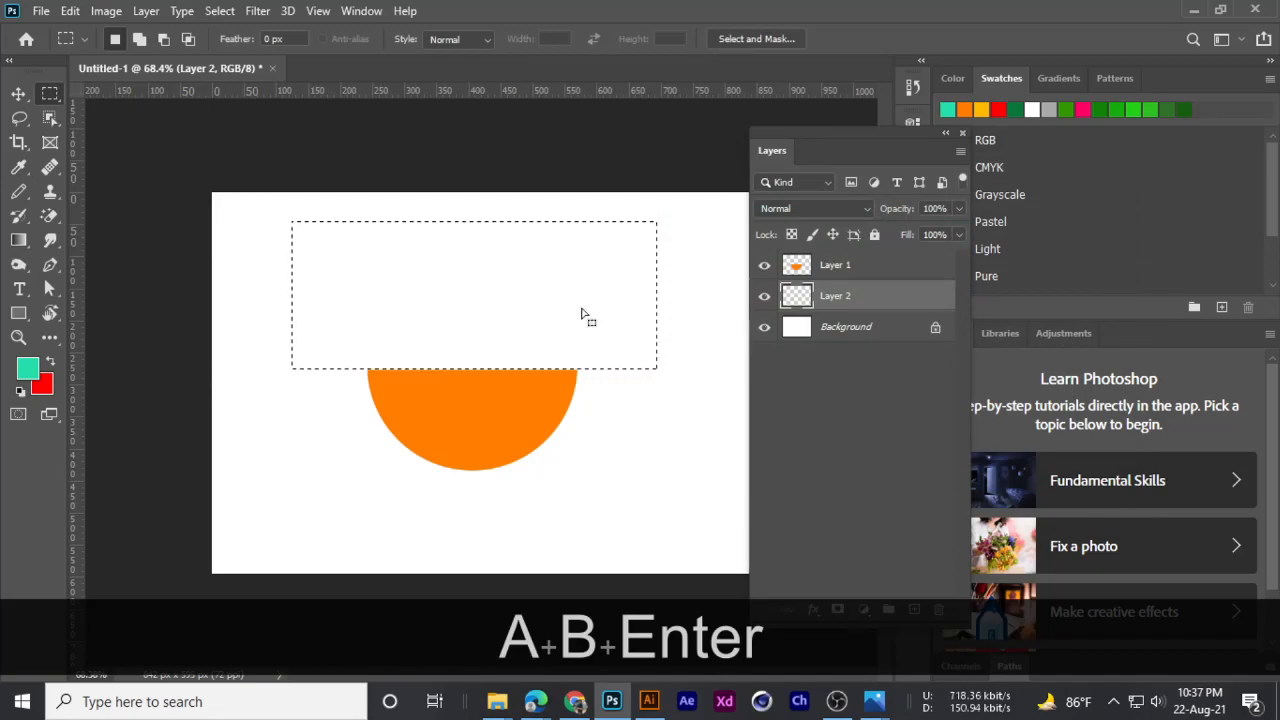
key("ctrl+d")
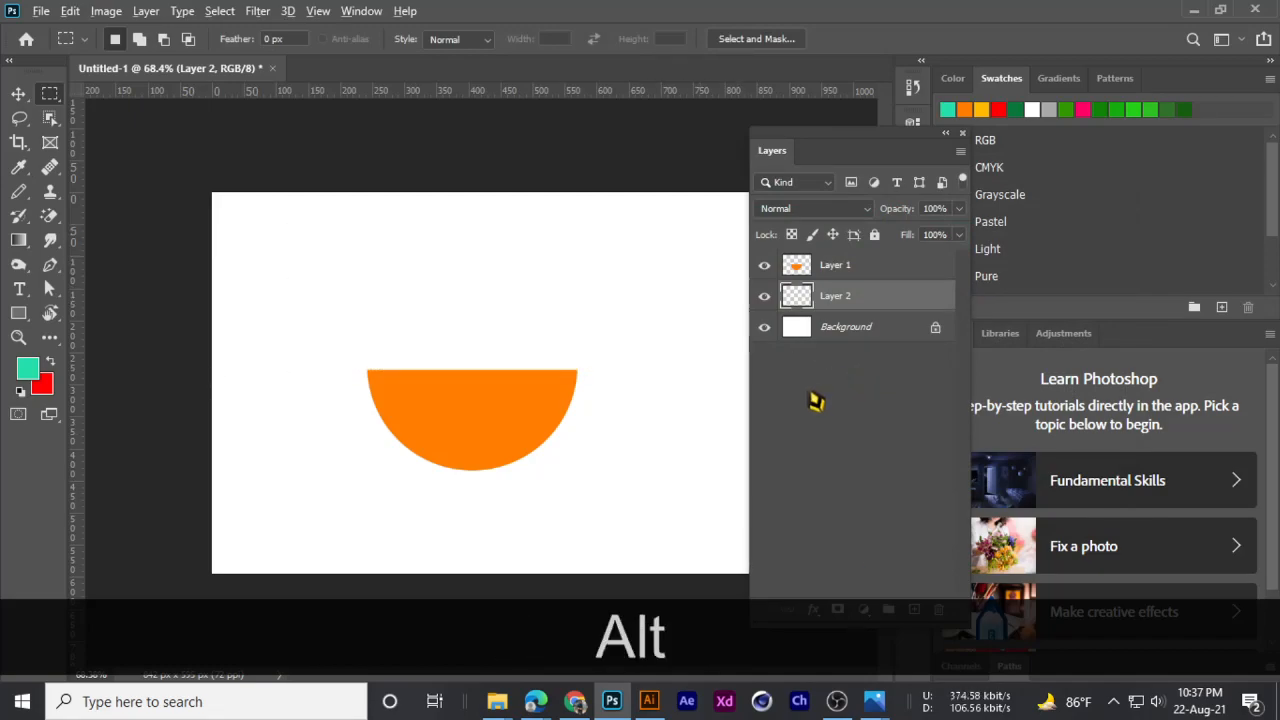
key("alt+BackSpace")
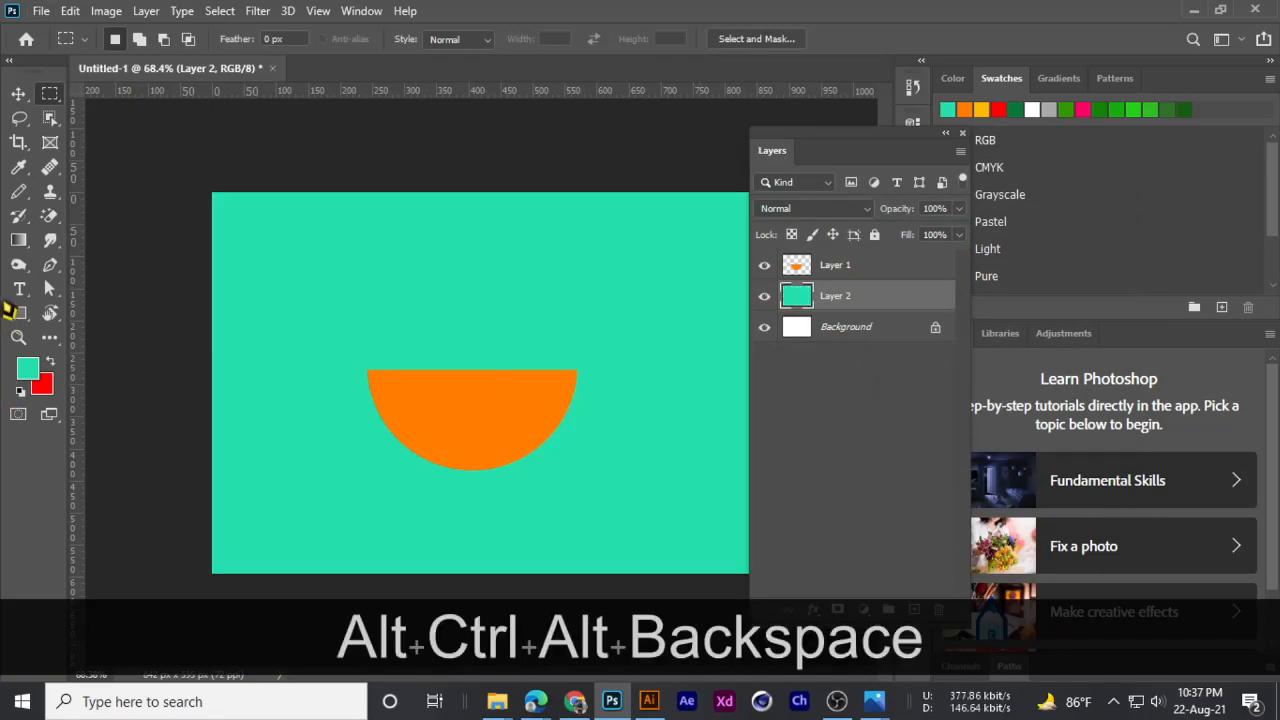
- Move the orange half circle slightly to the right with the Move tool
key("v")
left_click_drag(466, 415, 496, 412)
scroll(496, 328, "up", 1)
scroll(496, 328, "down", 2)
scroll(491, 323, "up", 1)
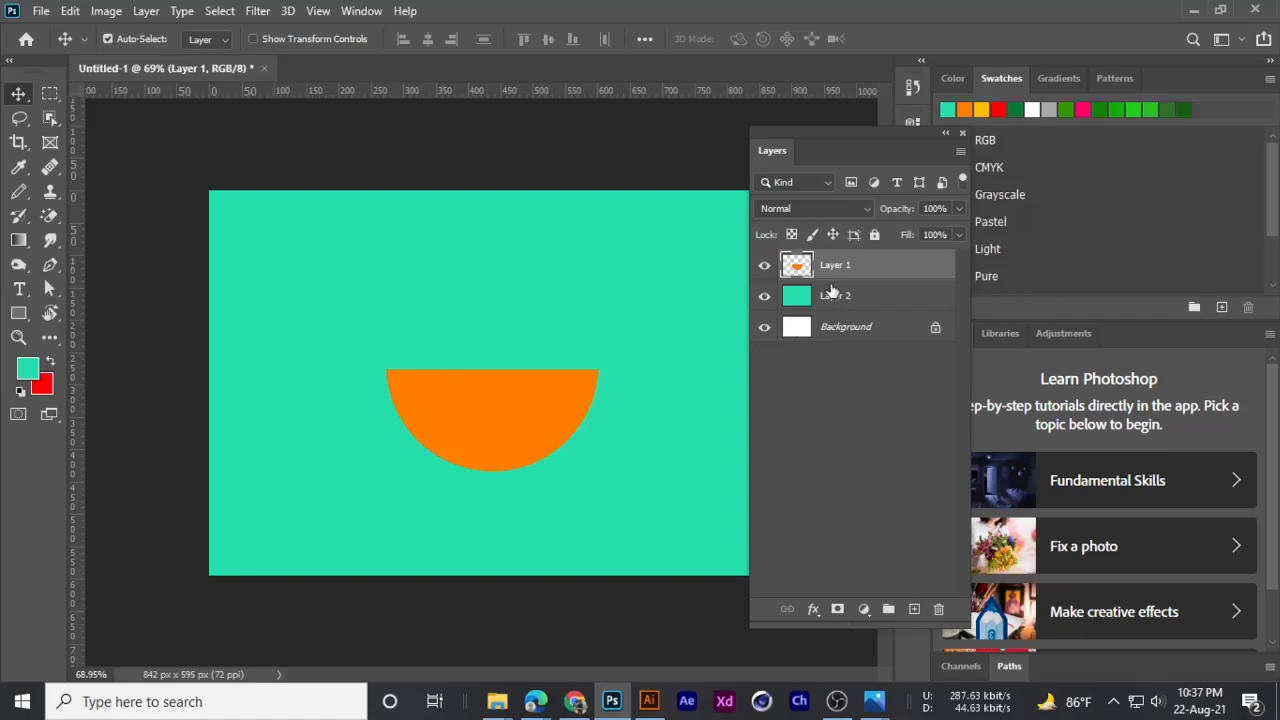
- Delete the layer with the orange half circle and add a new empty layer above Layer 2
key("Delete")
left_click(913, 609)
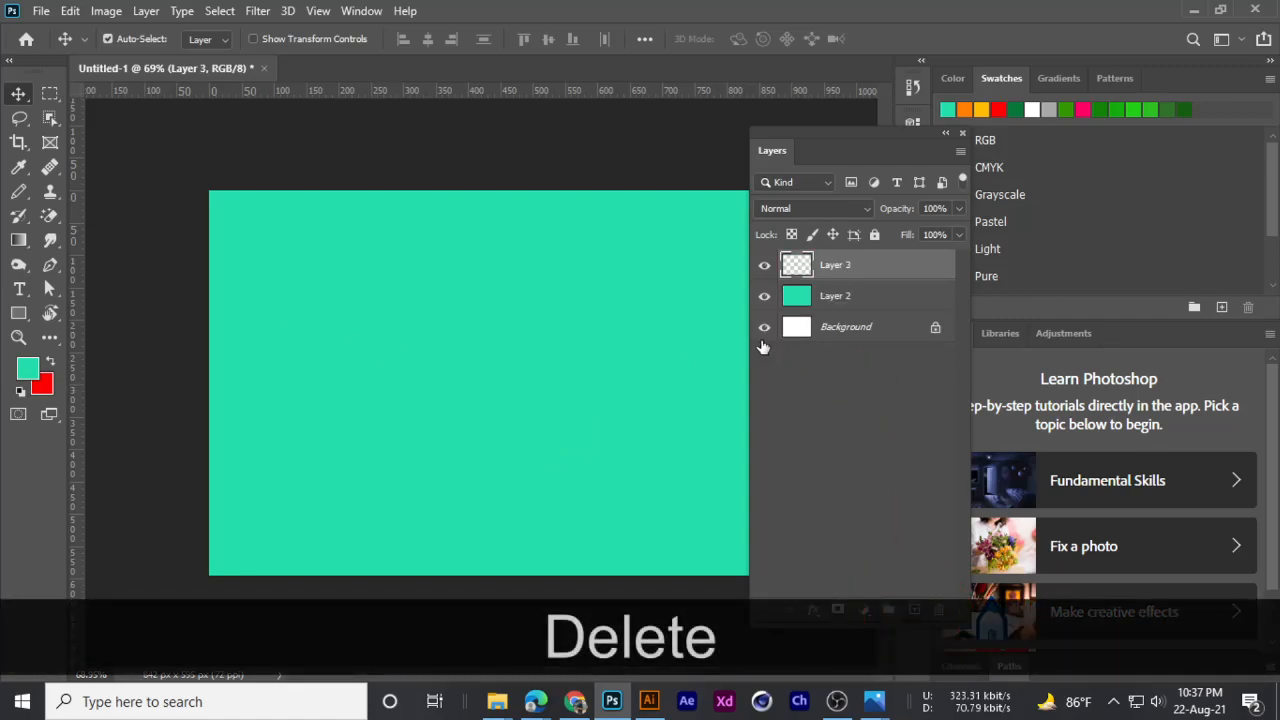
scroll(495, 326, "down", 1)
scroll(503, 337, "up", 1)
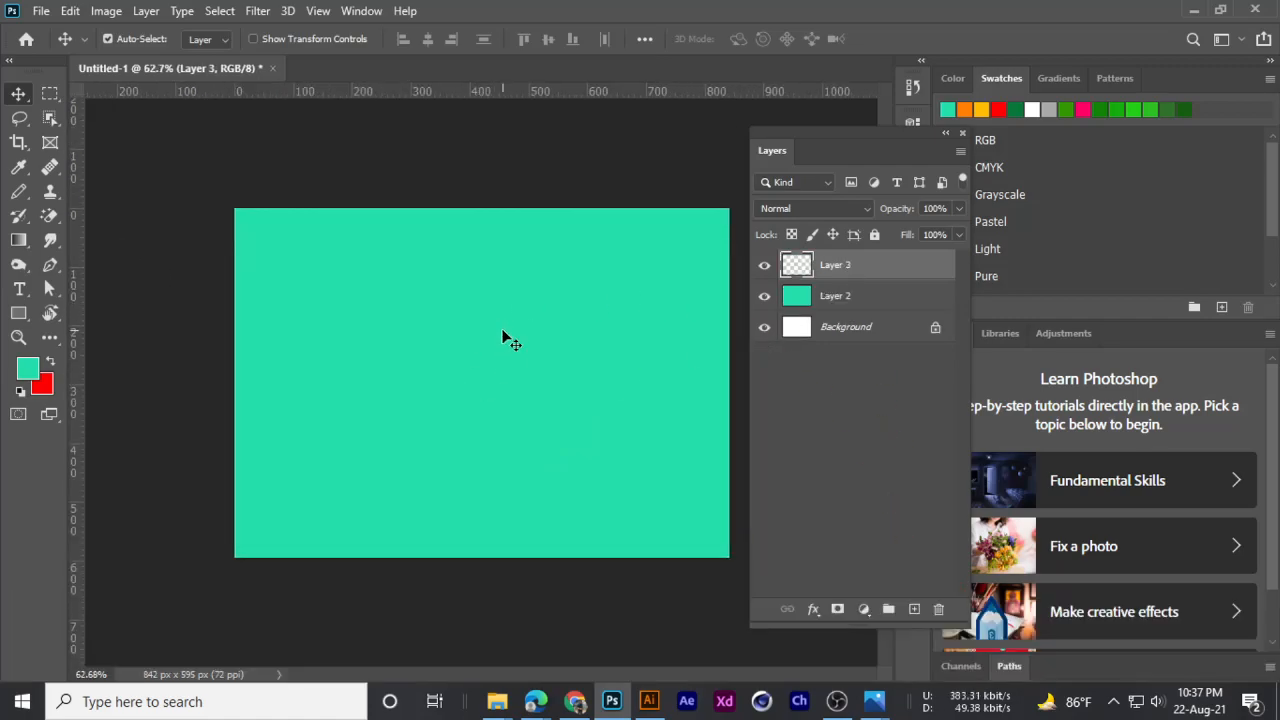
- Draw a perfectly circular Elliptical Marquee selection in the middle of the canvas
right_click(48, 93)
left_click(105, 108)
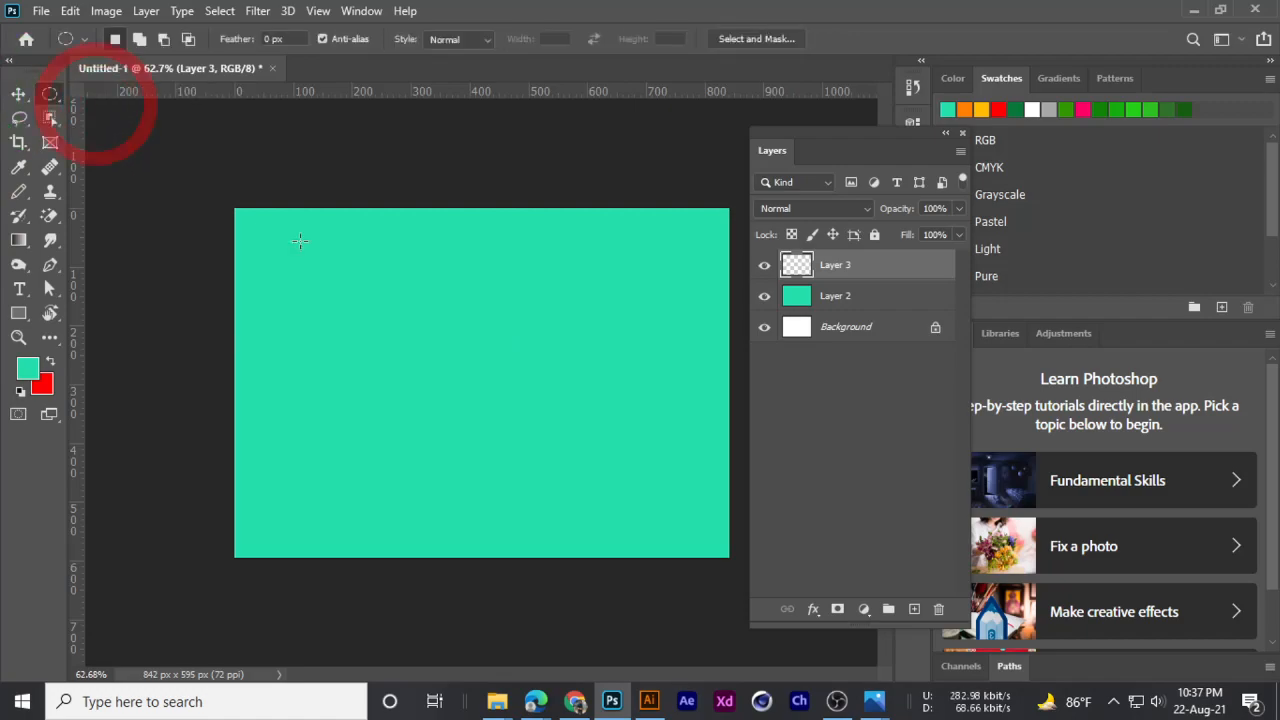
left_click_drag(423, 287, 578, 462)
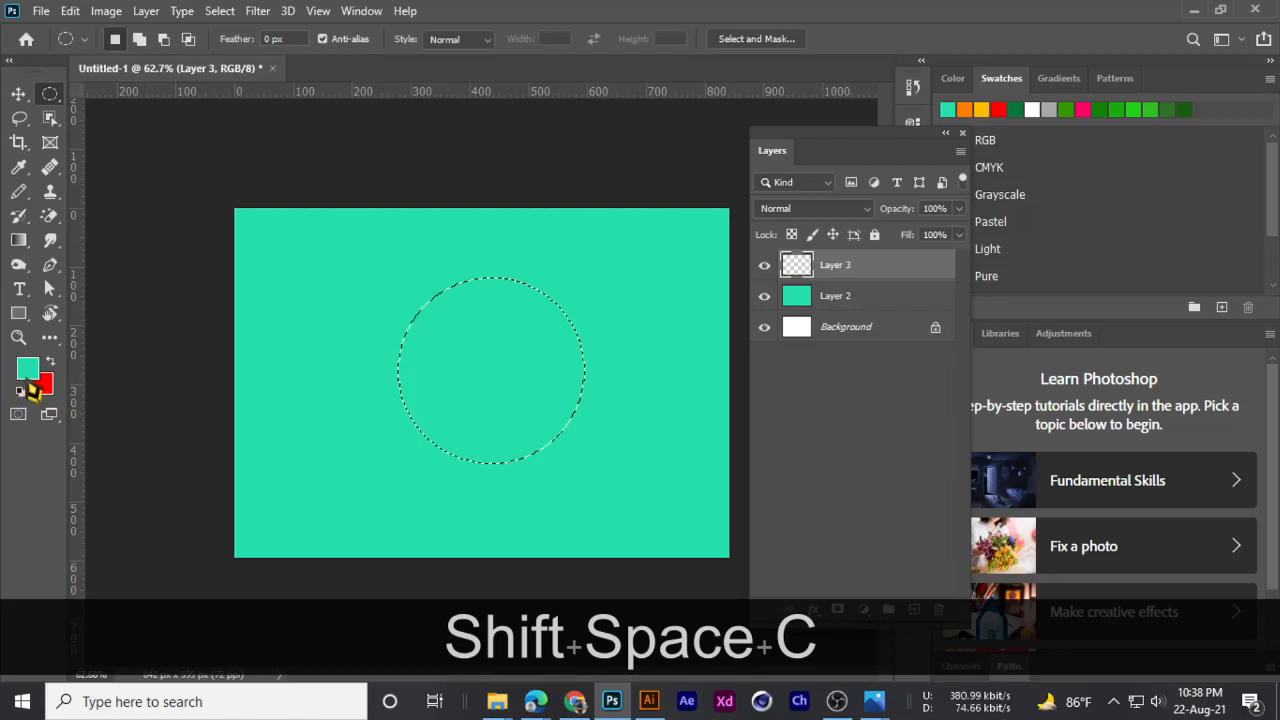
- Set the foreground color to a bright yellow-orange, fill the circular selection on Layer 3 with it, and deselect
left_click(27, 369)
left_click_drag(892, 404, 900, 423)
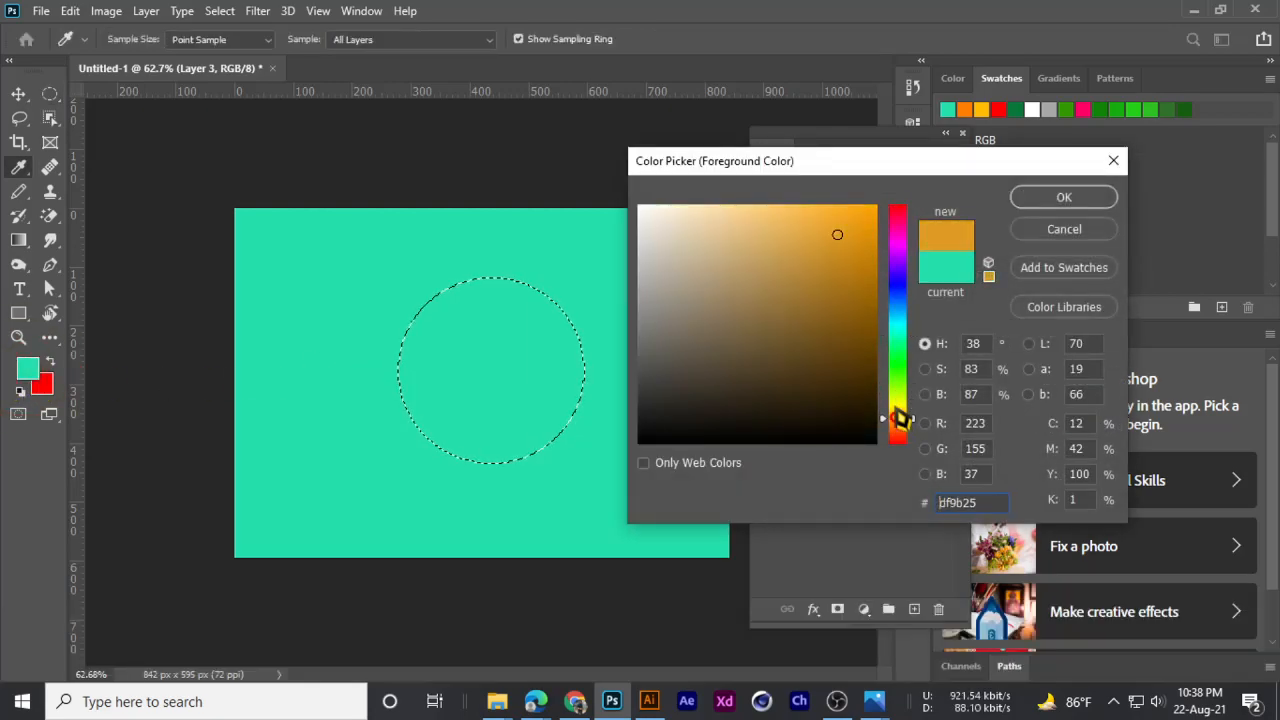
left_click_drag(855, 224, 880, 204)
left_click(1063, 199)
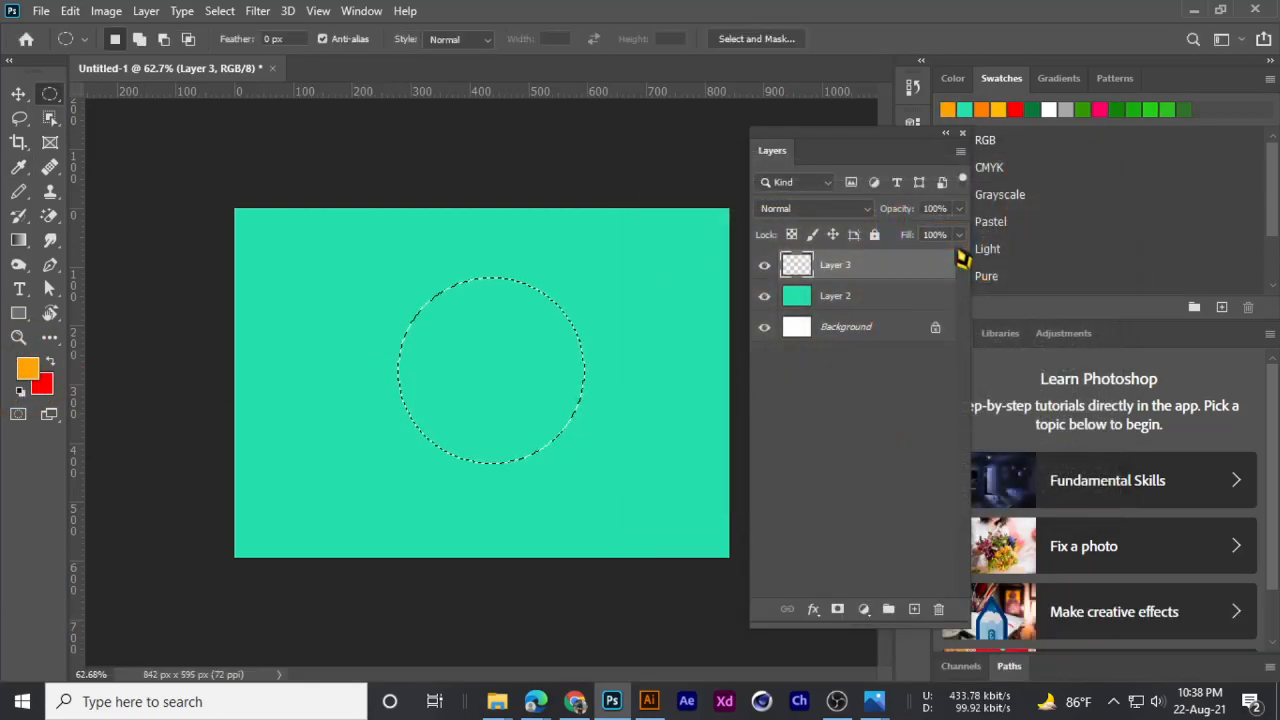
key("alt")
key("alt+BackSpace")
key("ctrl+d")
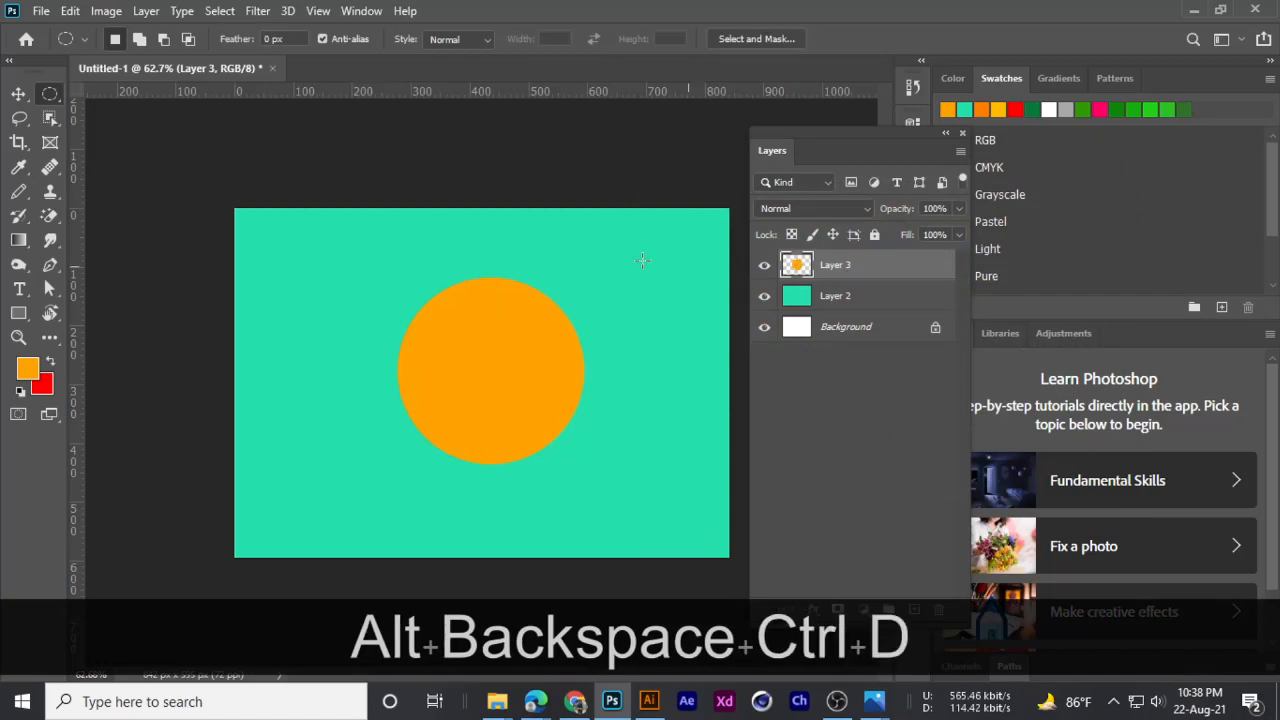
- Move the yellow-orange circle slightly down and to the right with the Move tool
left_click(16, 88)
left_click_drag(515, 302, 493, 377)
left_click_drag(562, 340, 556, 370)
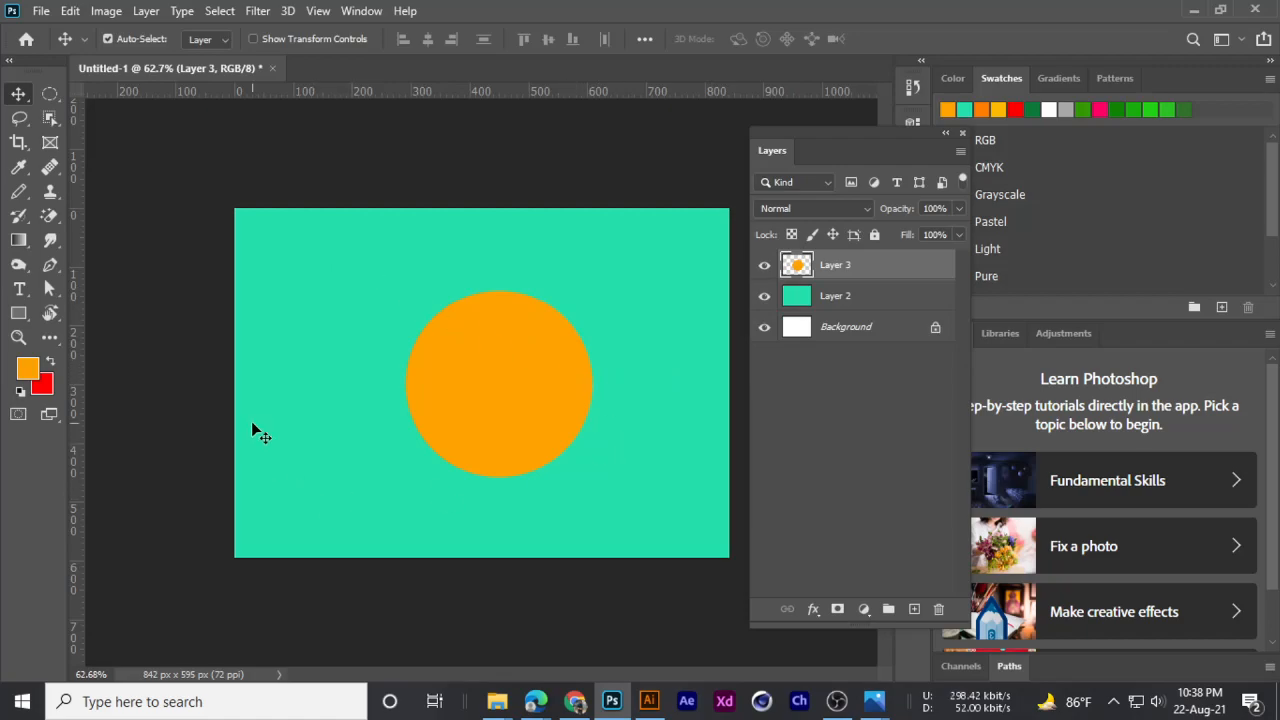
- Draw a Rectangular Marquee selection over the empty area left of the circle and try to delete its contents on Layer 3
right_click(50, 94)
left_click(115, 101)
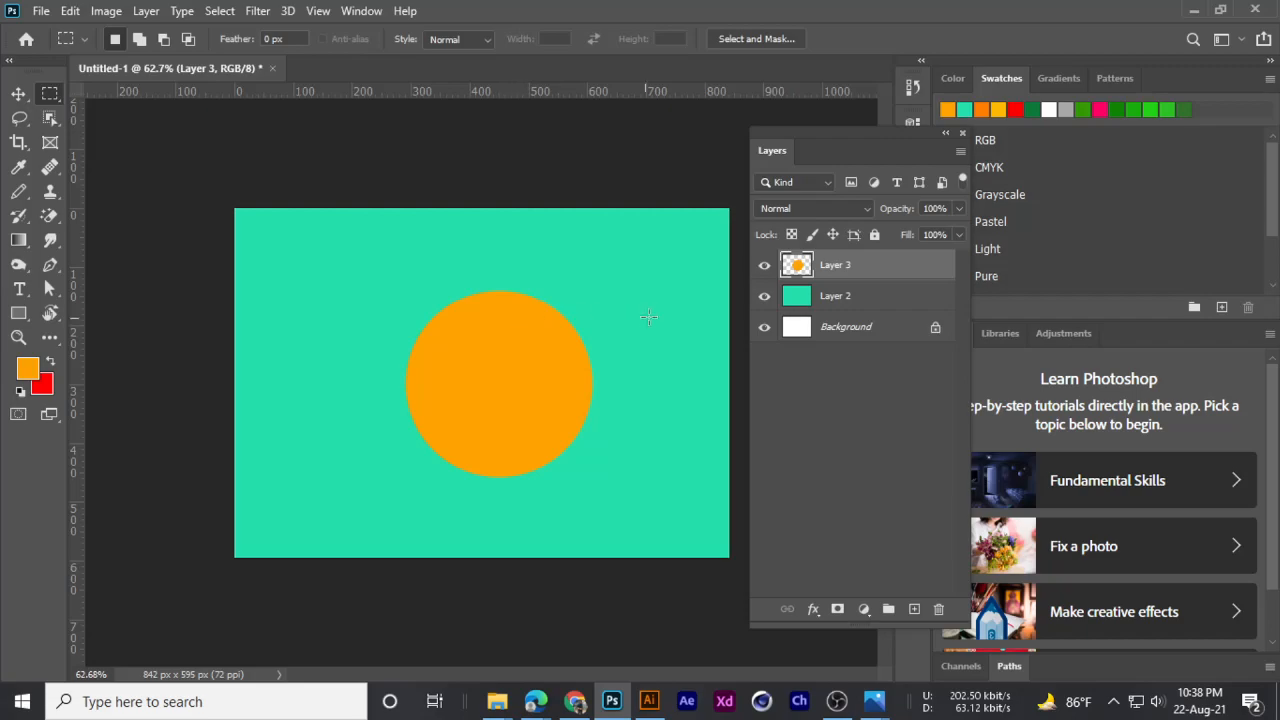
left_click(764, 265)
left_click(764, 265)
left_click_drag(252, 270, 375, 482)
key("Delete")
key("Insert")
key("Delete")
key("Delete")
key("Delete")
key("Delete")
key("Delete")
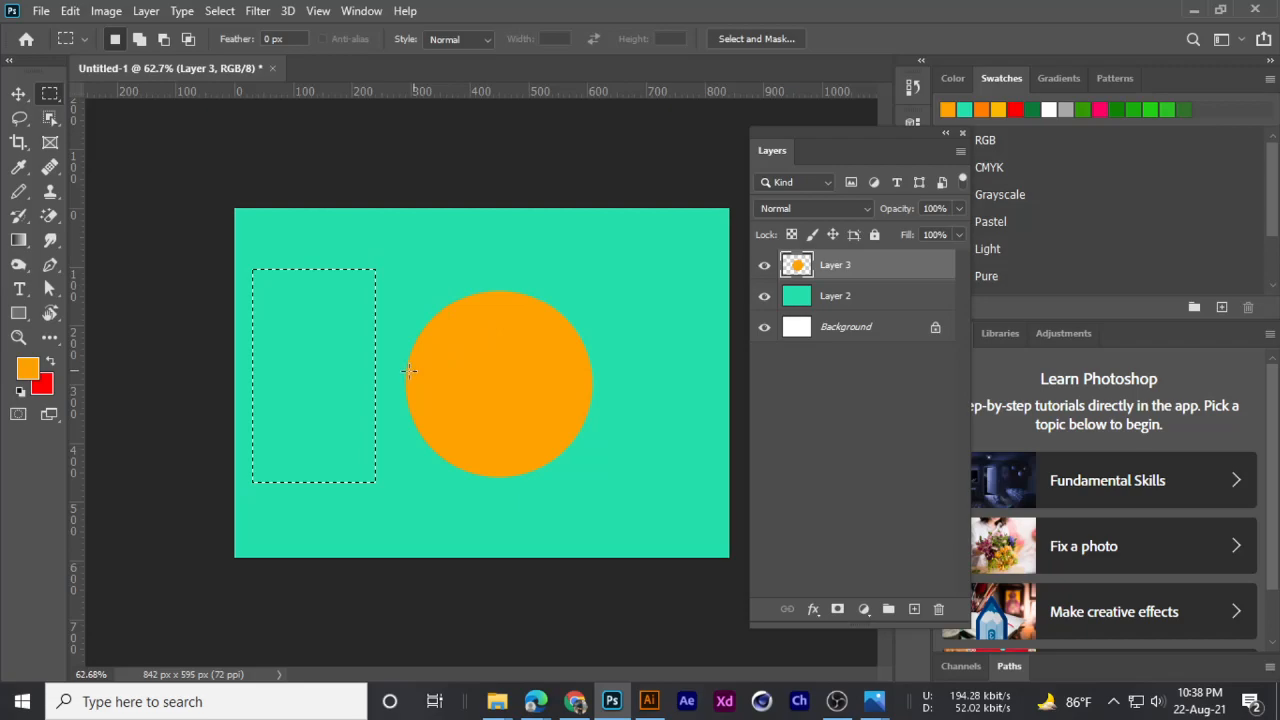
- Try freehand rectangular selections across the upper half of the yellow-orange circle, clearing each one
left_click(370, 258)
left_click_drag(338, 241, 638, 382)
left_click(312, 230)
left_click_drag(369, 233, 621, 383)
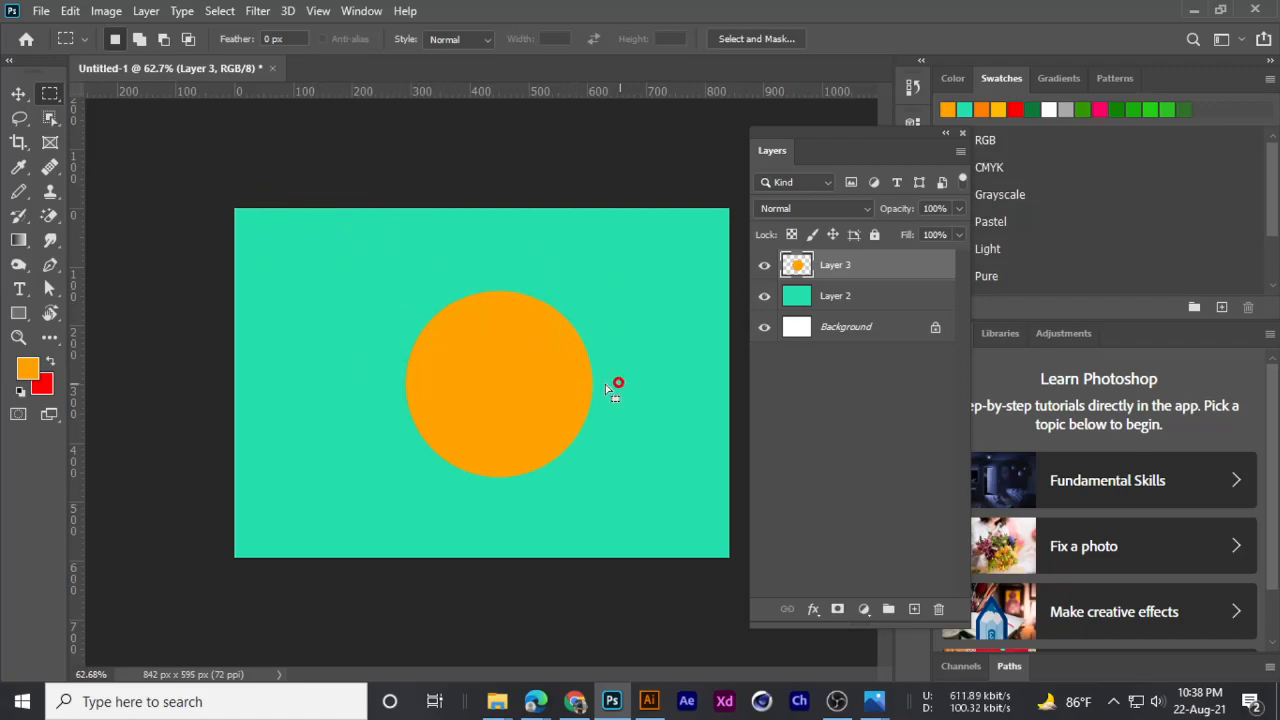
left_click(337, 263)
- Cut a rectangular notch out of the top middle of the yellow-orange circle using a rectangular selection, and deselect
left_click_drag(434, 260, 556, 371)
key("Delete")
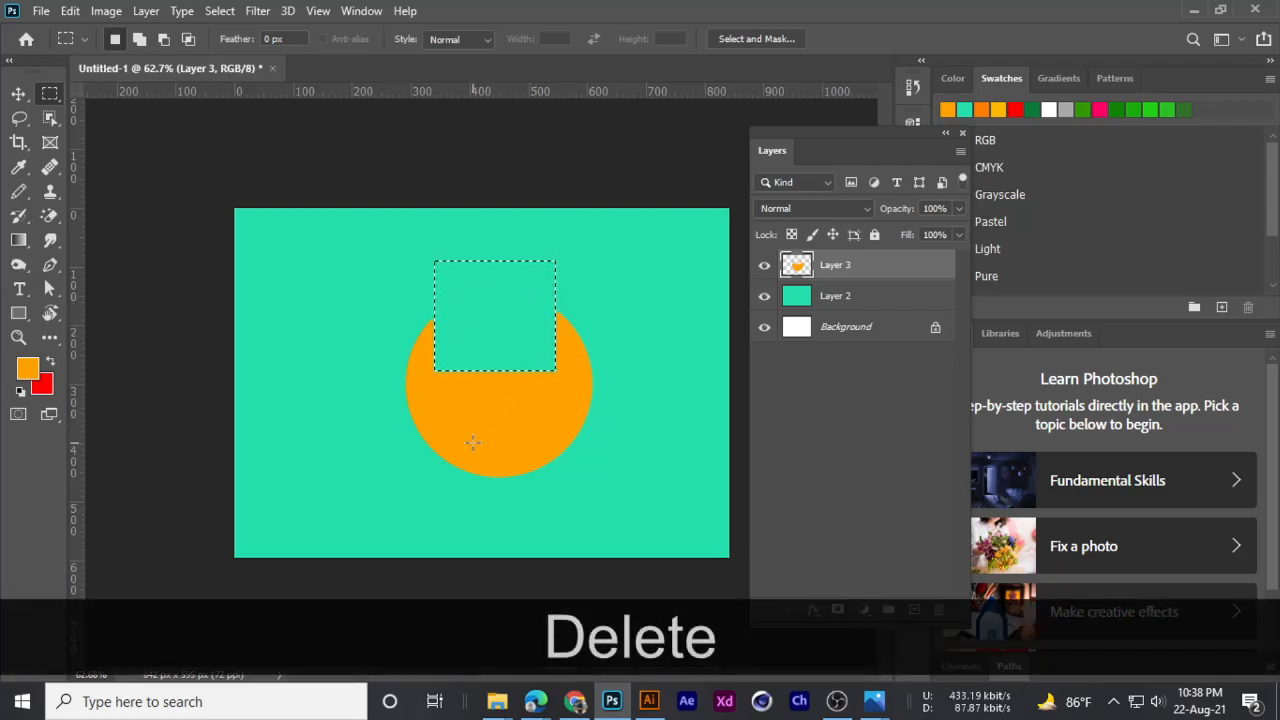
key("ctrl+d")
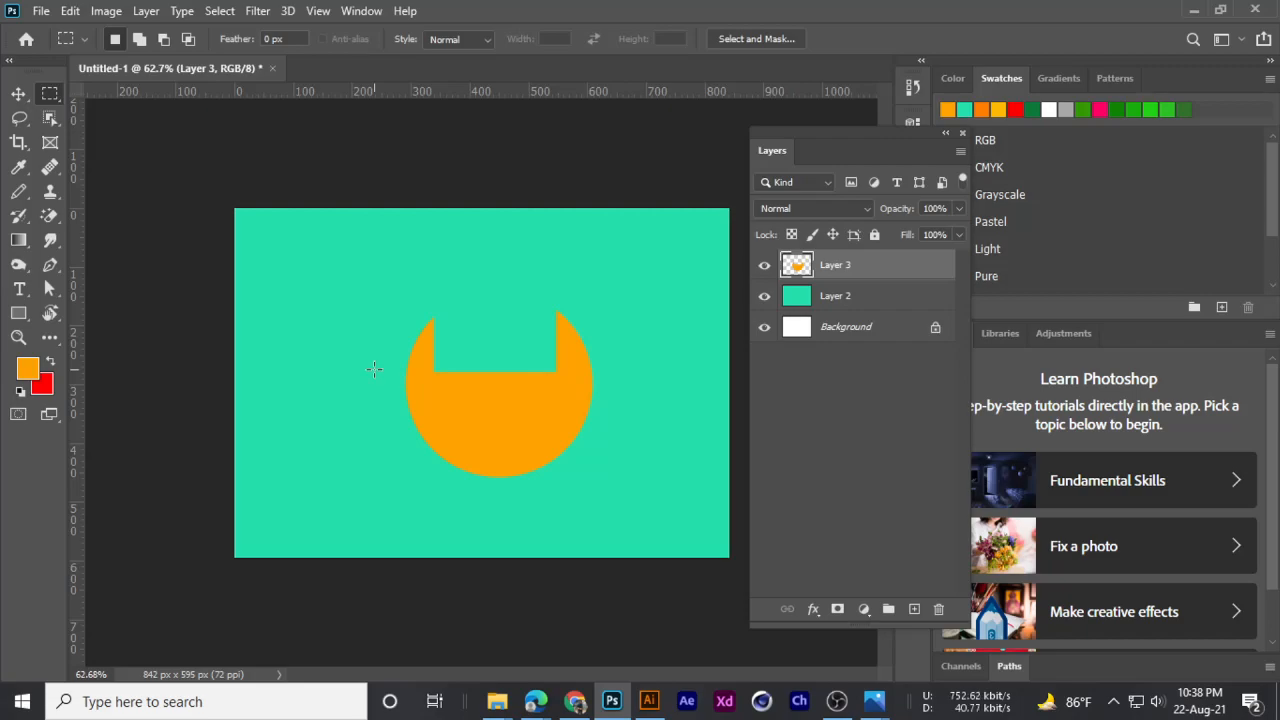
- Cut the bottom off the notched circle with a wide Elliptical Marquee selection, and deselect
right_click(50, 94)
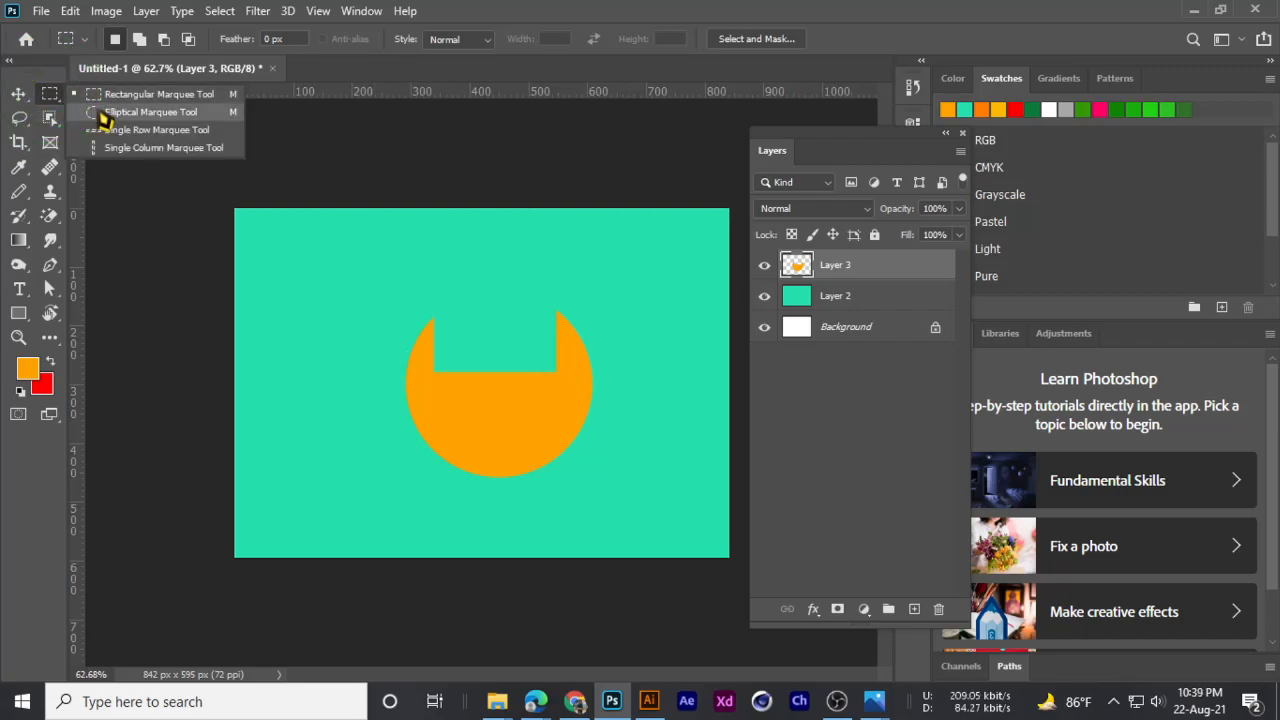
left_click(80, 117)
left_click_drag(395, 505, 598, 432)
key("Delete")
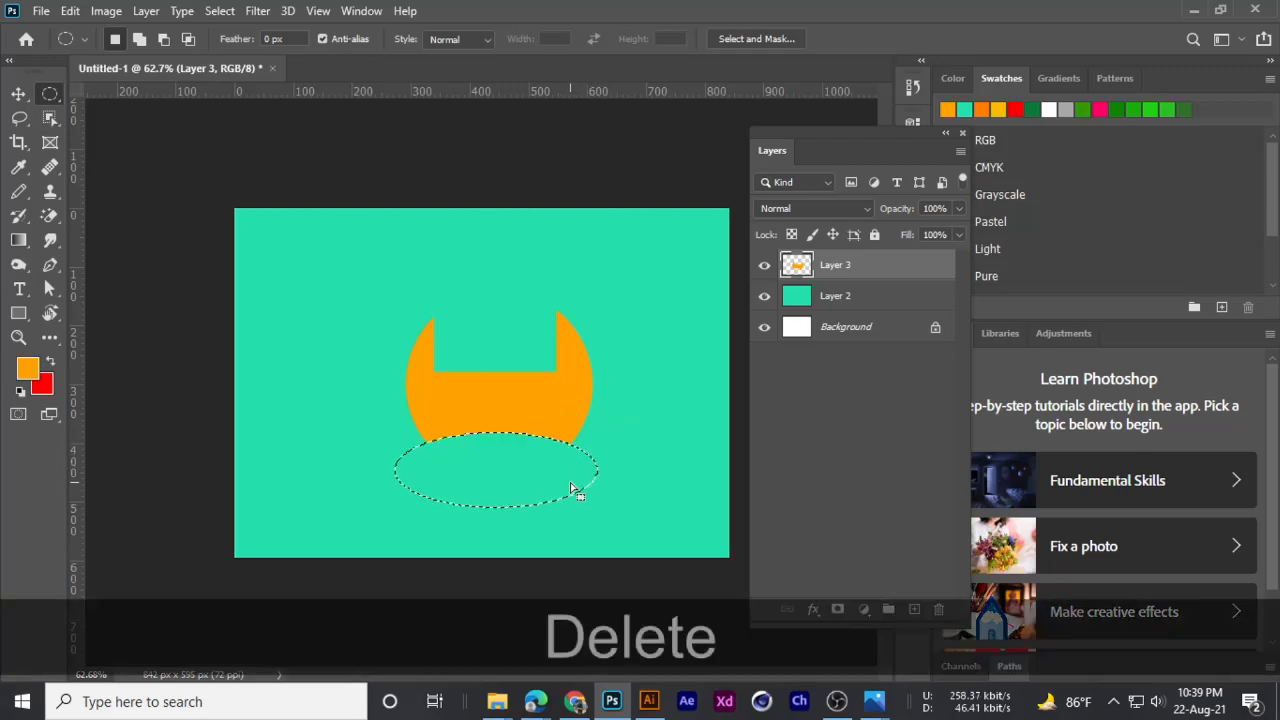
key("ctrl+d")
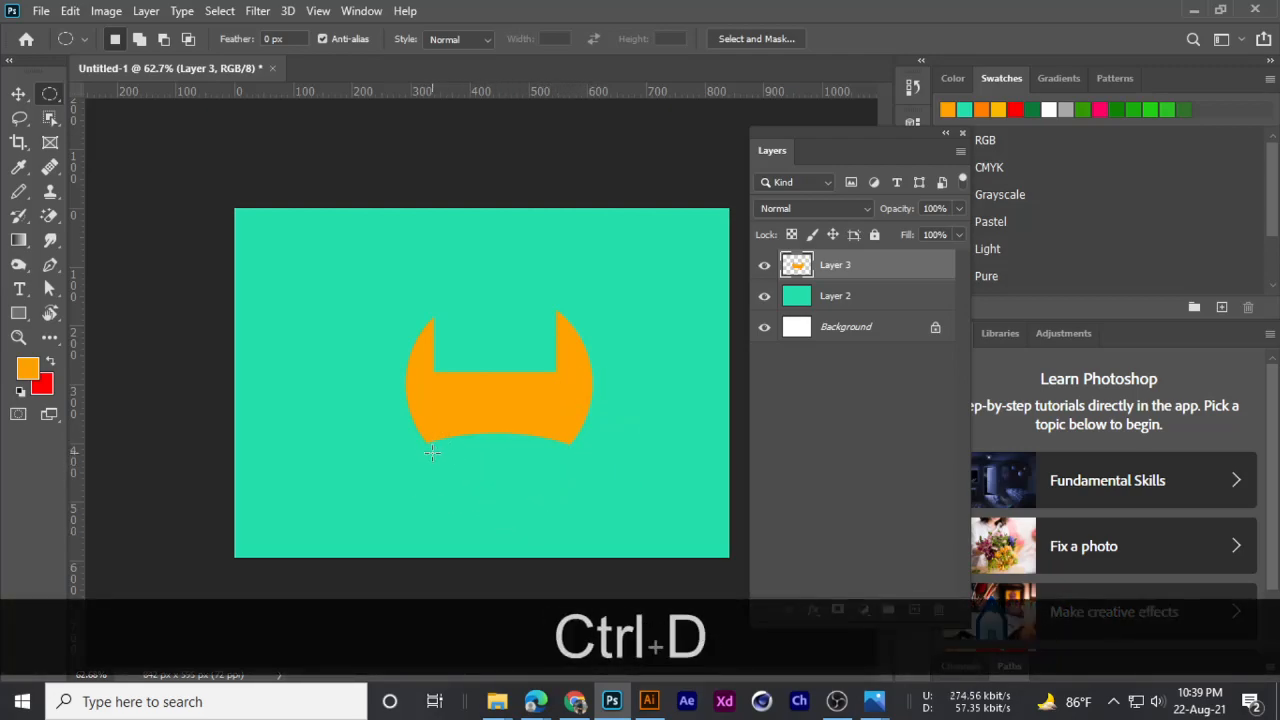
- Delete a thin elliptical band across the middle of the yellow-orange shape, and deselect
left_click_drag(650, 388, 360, 412)
key("Delete")
key("ctrl+d")
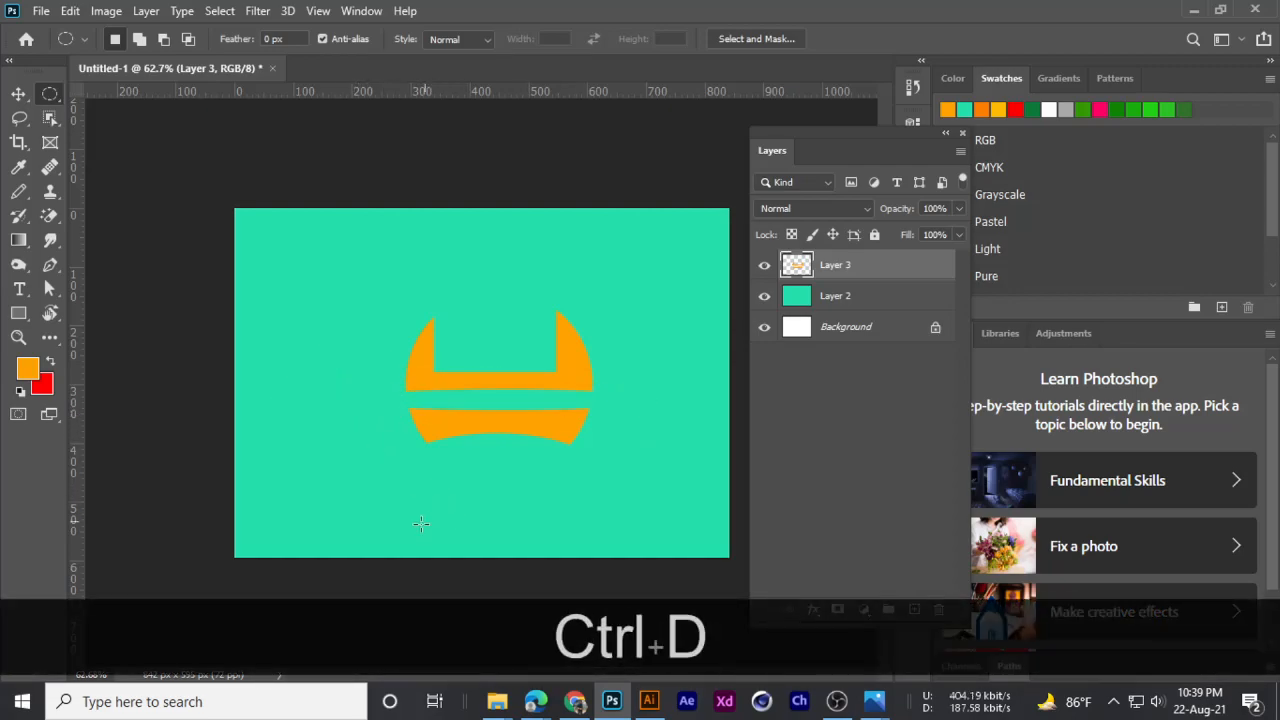
- Select the cut-up yellow-orange shape with the Move tool and delete its layer
left_click(18, 93)
mouse_move(503, 389)
left_mouse_down()
mouse_move(560, 478)
mouse_move(453, 358)
mouse_move(492, 372)
left_mouse_up()
key("Delete")
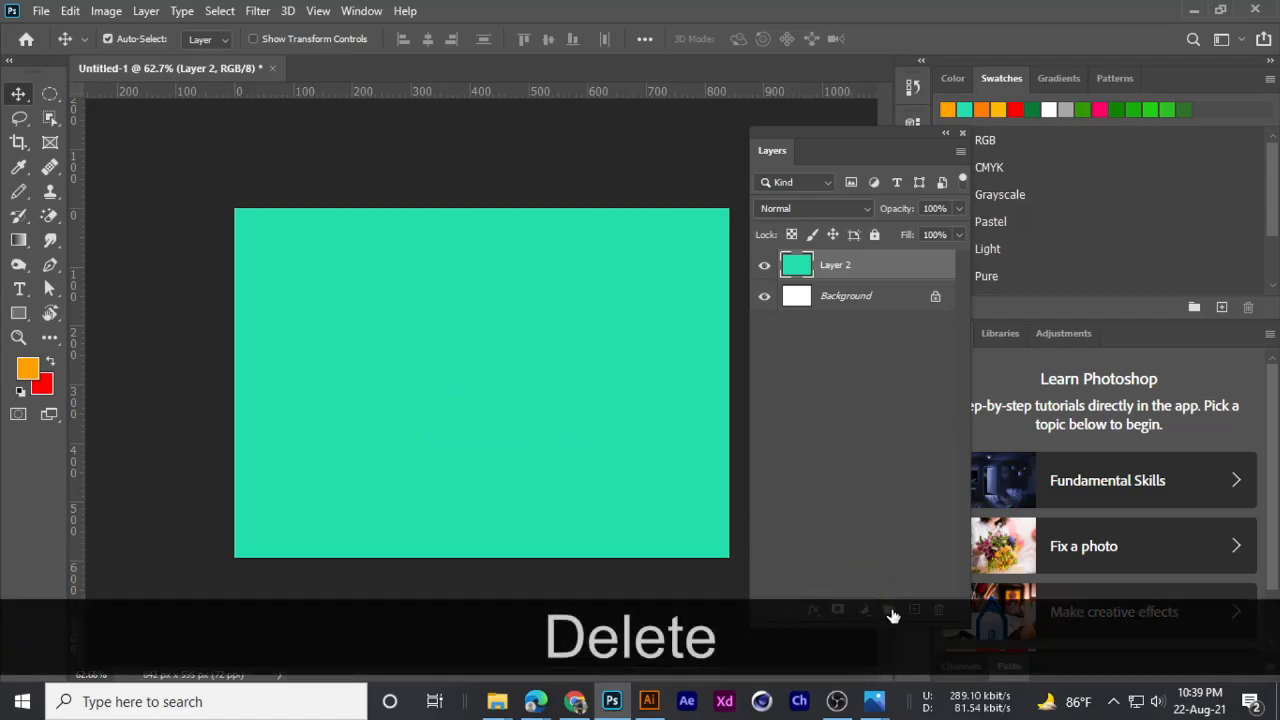
- Add a new layer above Layer 2 and draw a circular Elliptical Marquee selection in the middle of the canvas
right_click(50, 100)
left_click(110, 111)
mouse_move(414, 294)
left_mouse_down()
mouse_move(641, 477)
mouse_move(625, 469)
left_mouse_up()
key("space")
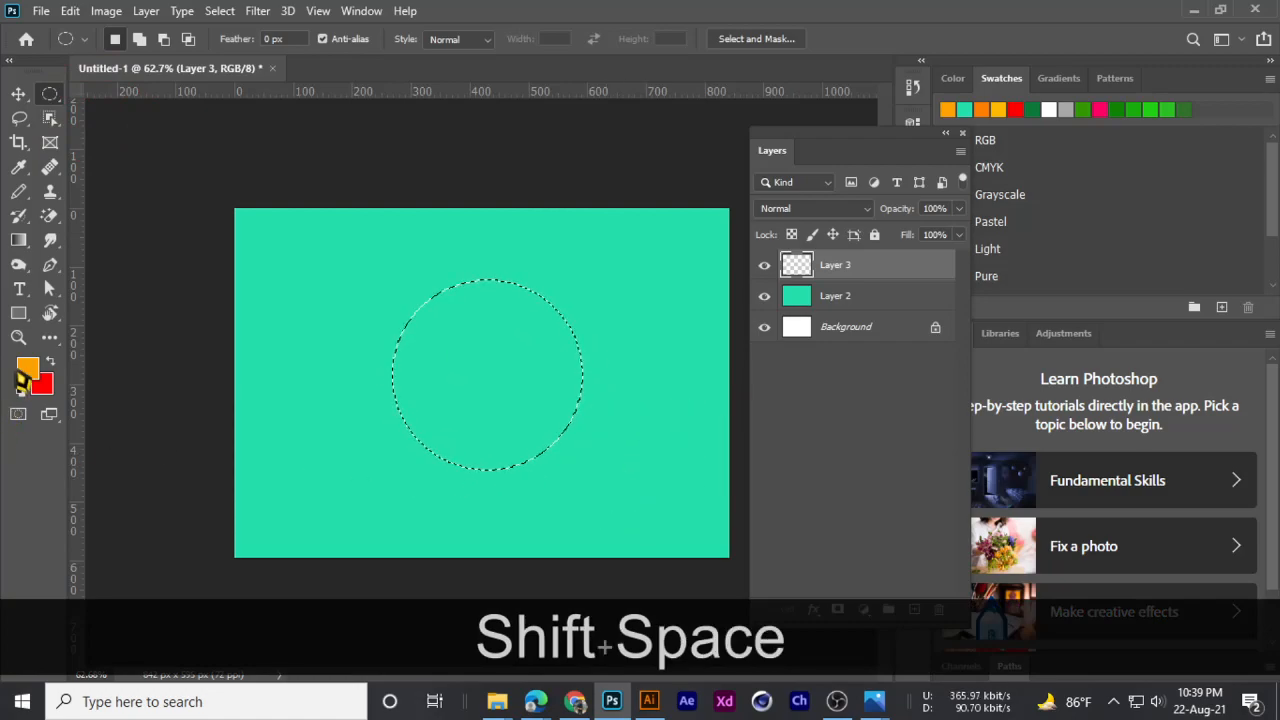
- Fill the circular selection with the orange foreground color, deselect, and move the circle slightly to the right
key("alt+BackSpace")
key("ctrl+d")
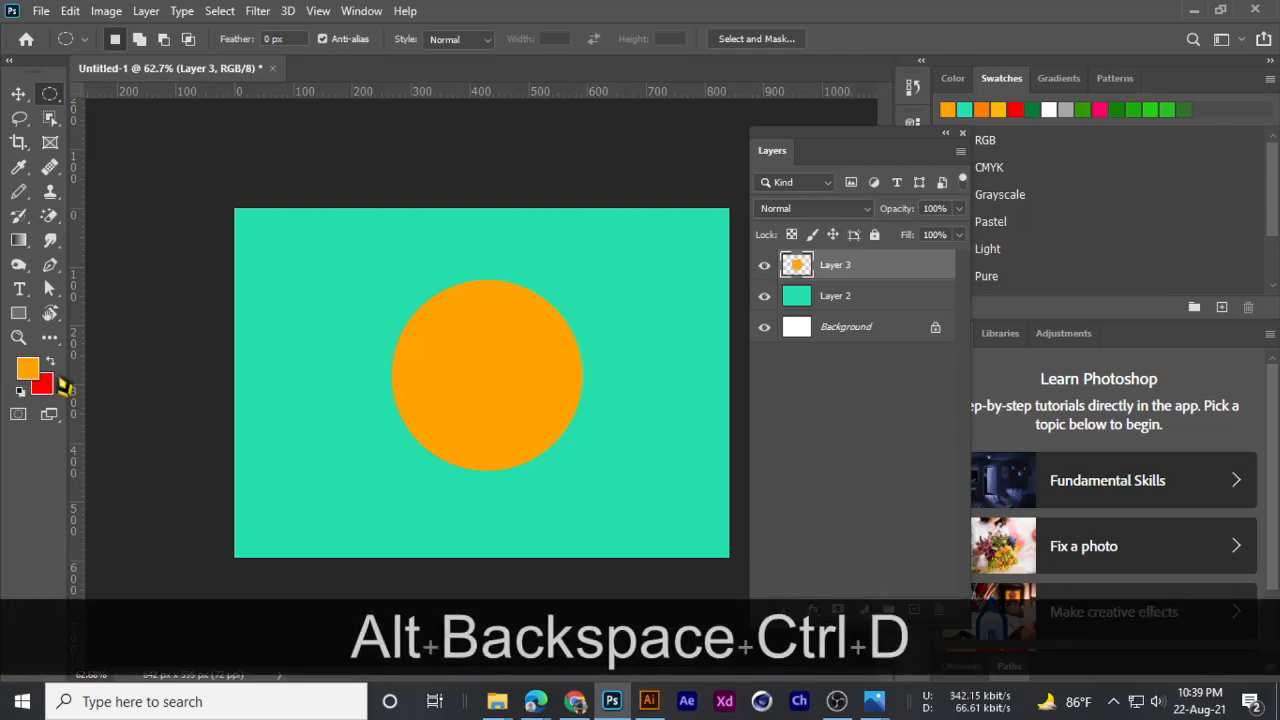
left_click(20, 92)
left_click_drag(463, 401, 539, 392)
left_click(764, 265)
left_click(764, 265)
- Select the upper half of the orange circle with a wide Rectangular Marquee selection
right_click(50, 94)
left_click(140, 80)
mouse_move(340, 242)
left_mouse_down()
mouse_move(642, 382)
mouse_move(655, 372)
left_mouse_up()
- Delete the selected upper half of the circle, undo the deletion, and toggle the circle layer's visibility off and on
key("Delete")
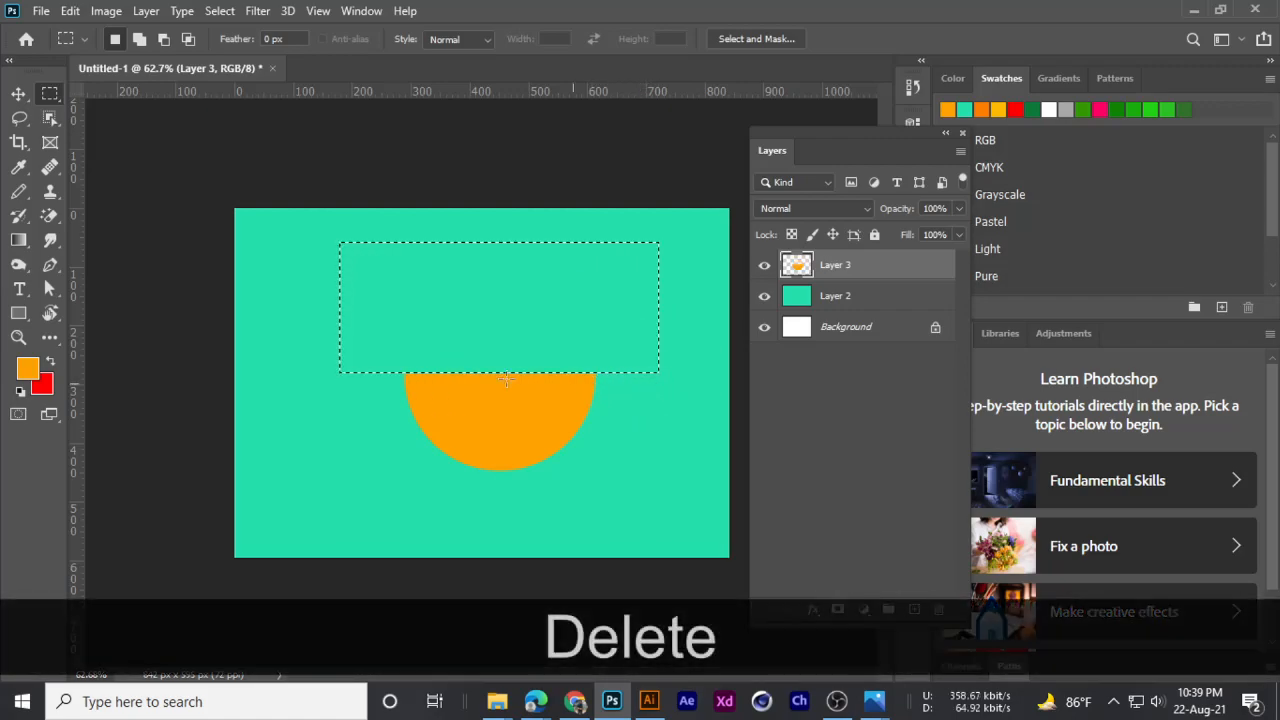
key("ctrl+z")
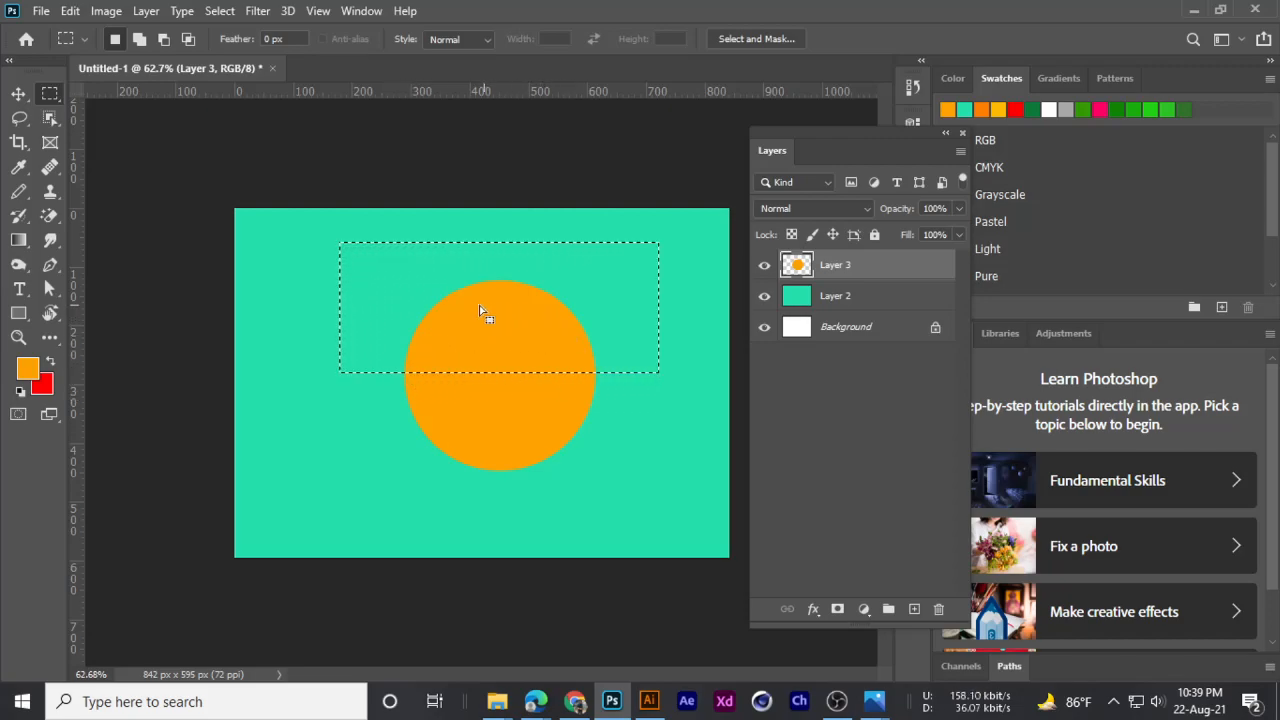
left_click(764, 265)
left_click(764, 265)
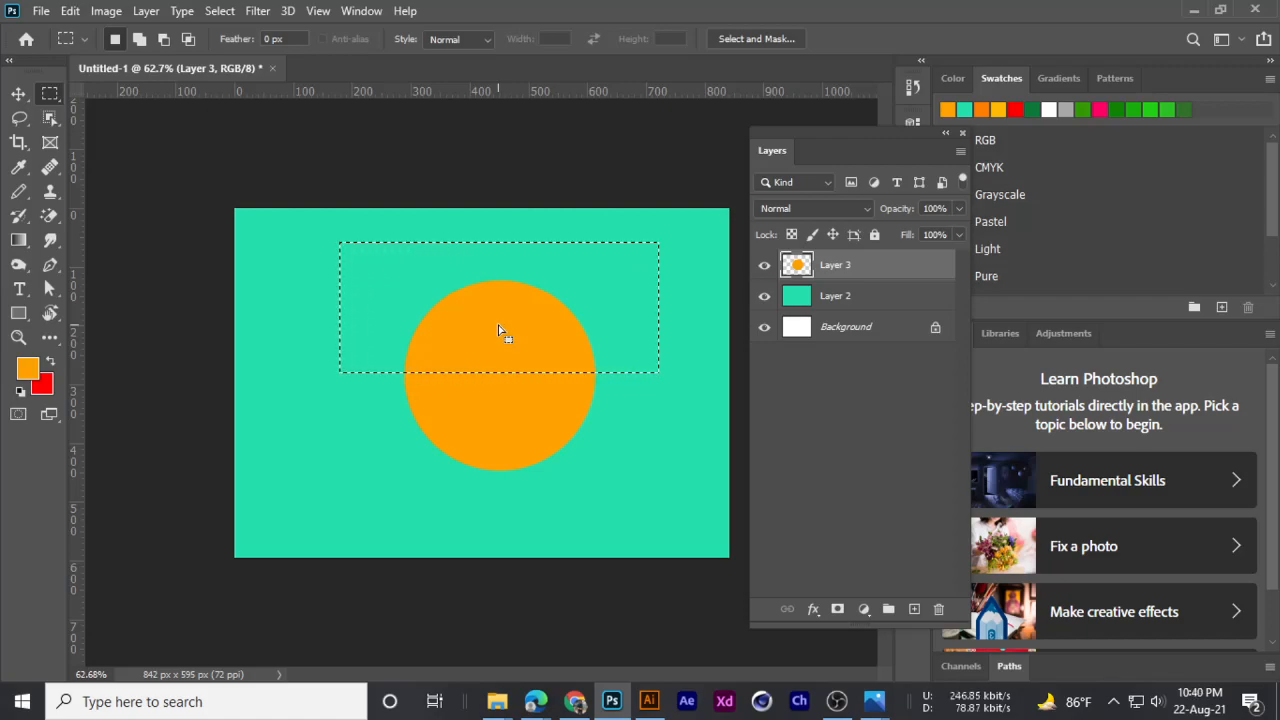
- Cut the selected upper half of the circle onto its own layer, undo it, and repeat the cut to a new layer
key("ctrl+shift")
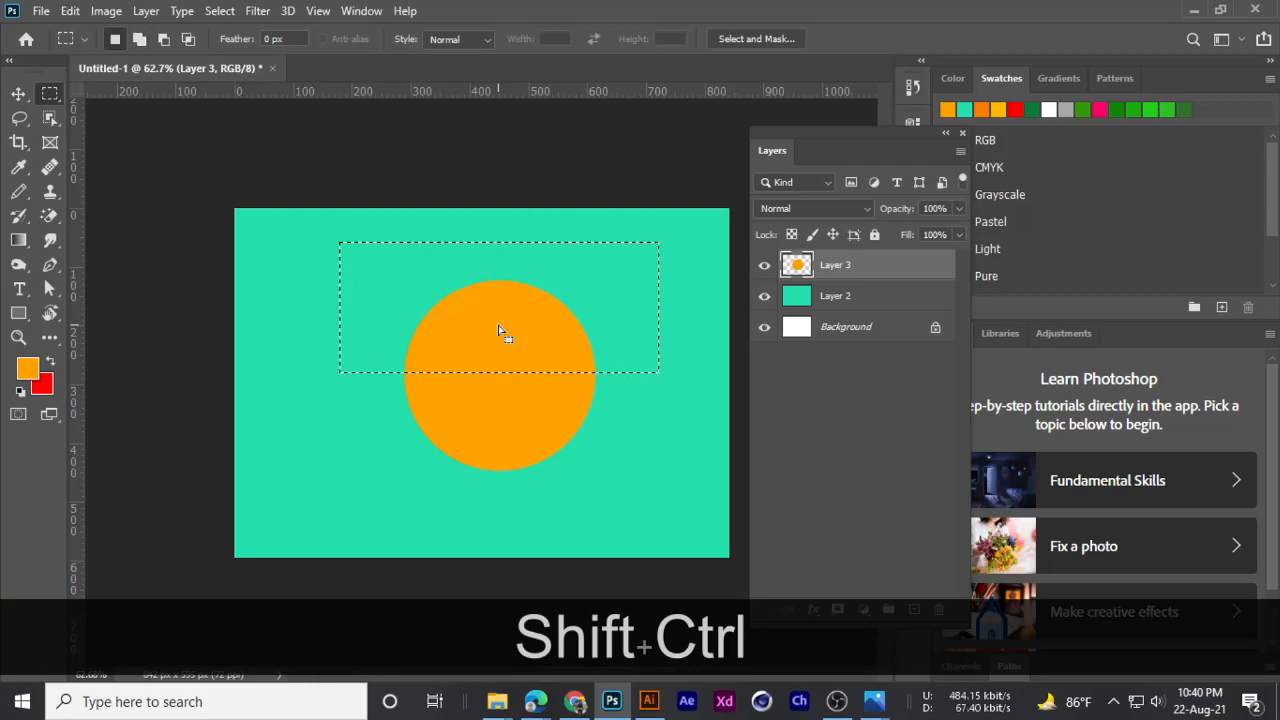
key("ctrl+shift")
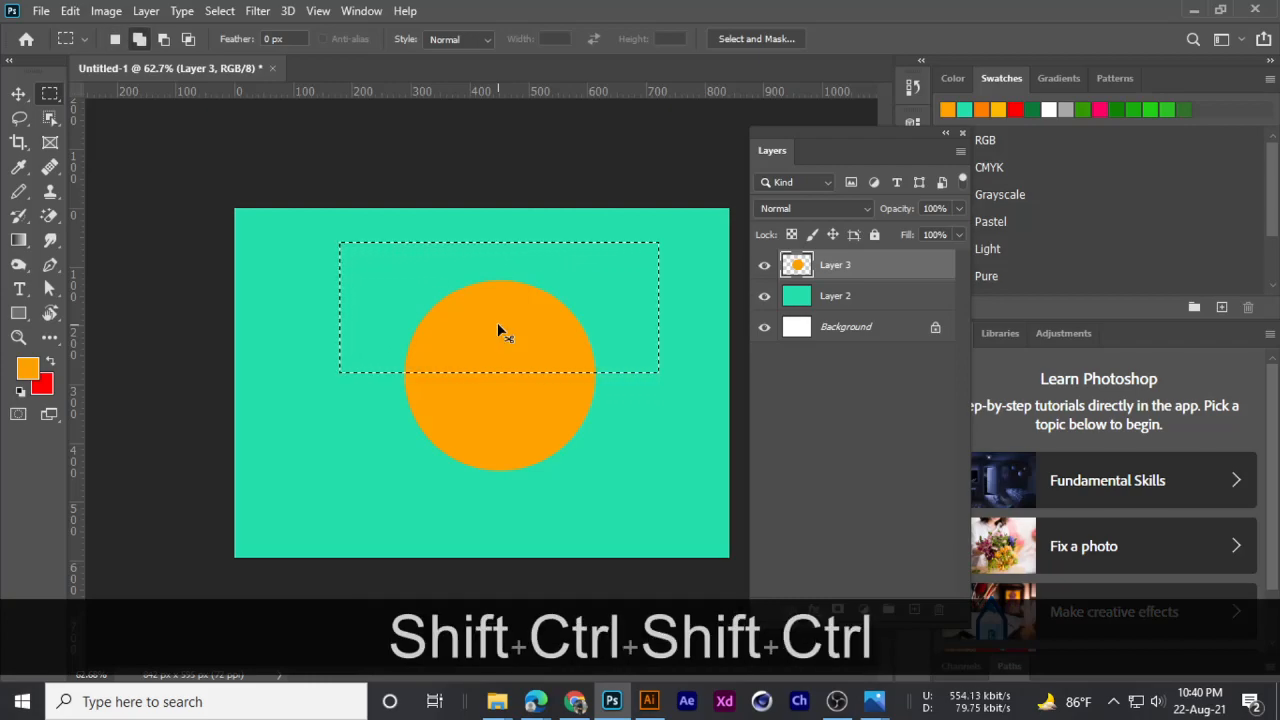
key("ctrl+shift+j")
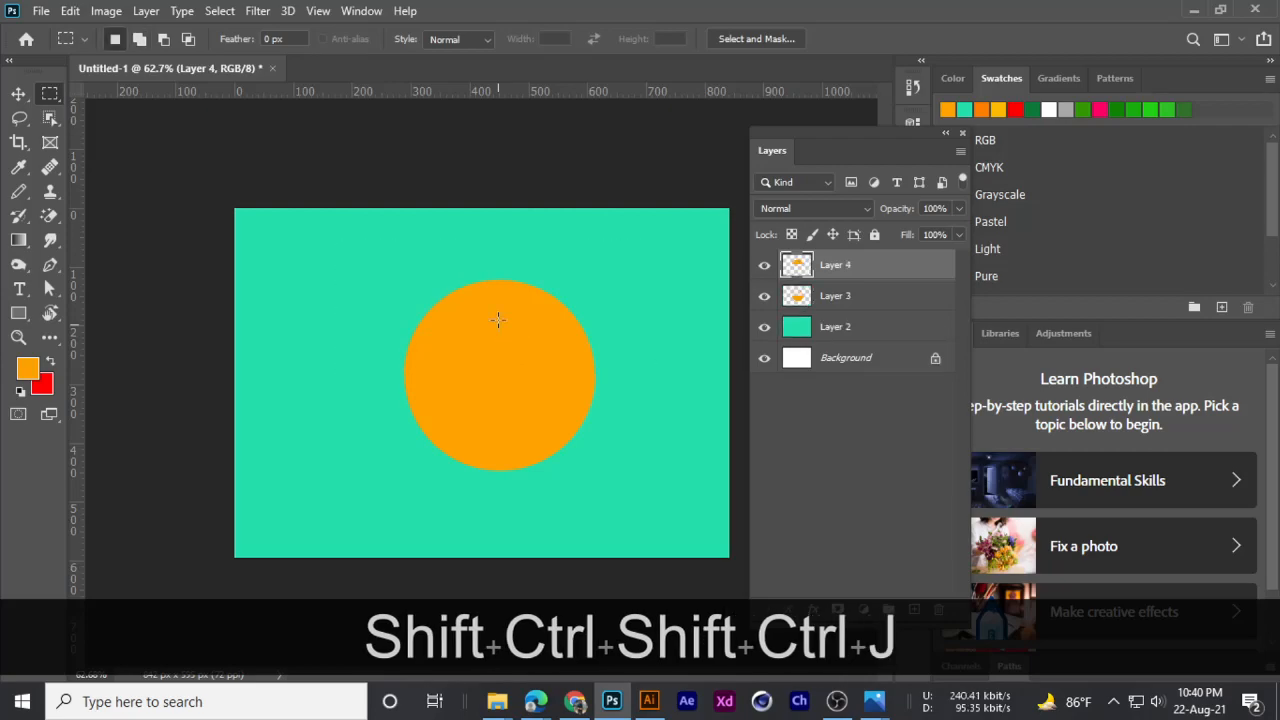
key("ctrl+z")
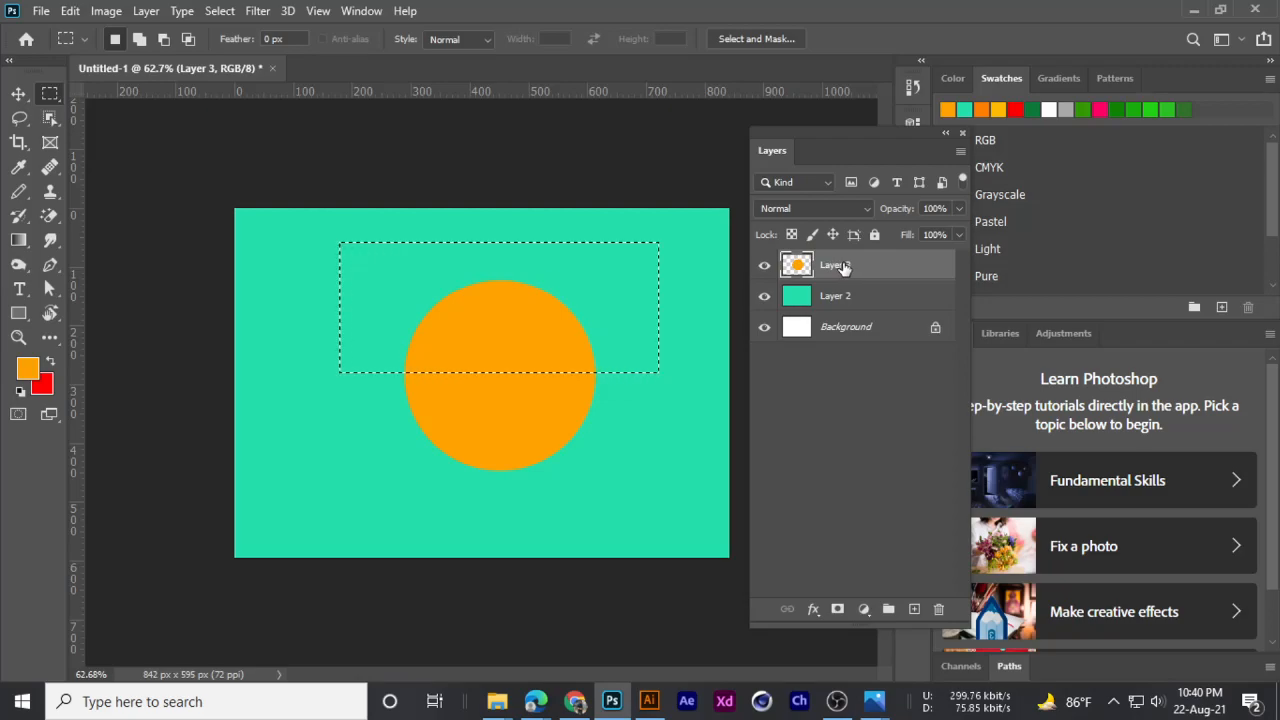
key("ctrl+shift+j")
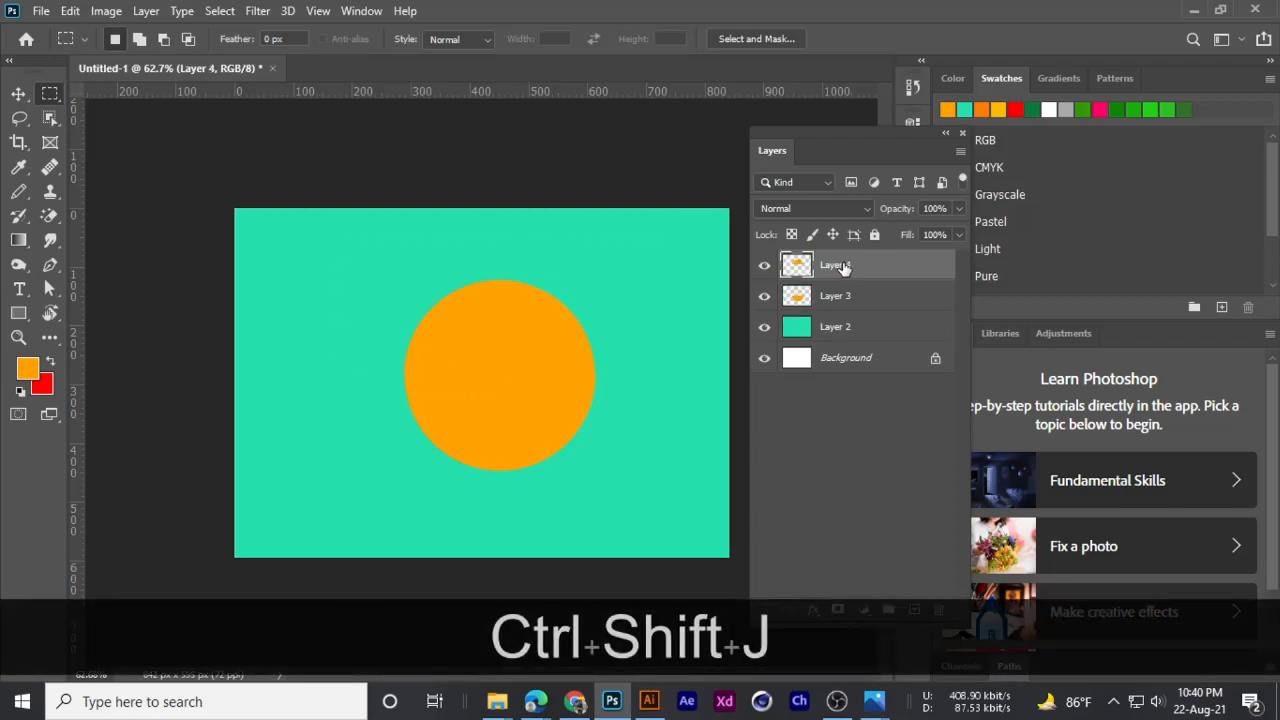
- Move the separated upper half away from the lower half with the Move tool, and undo the move
left_click(19, 118)
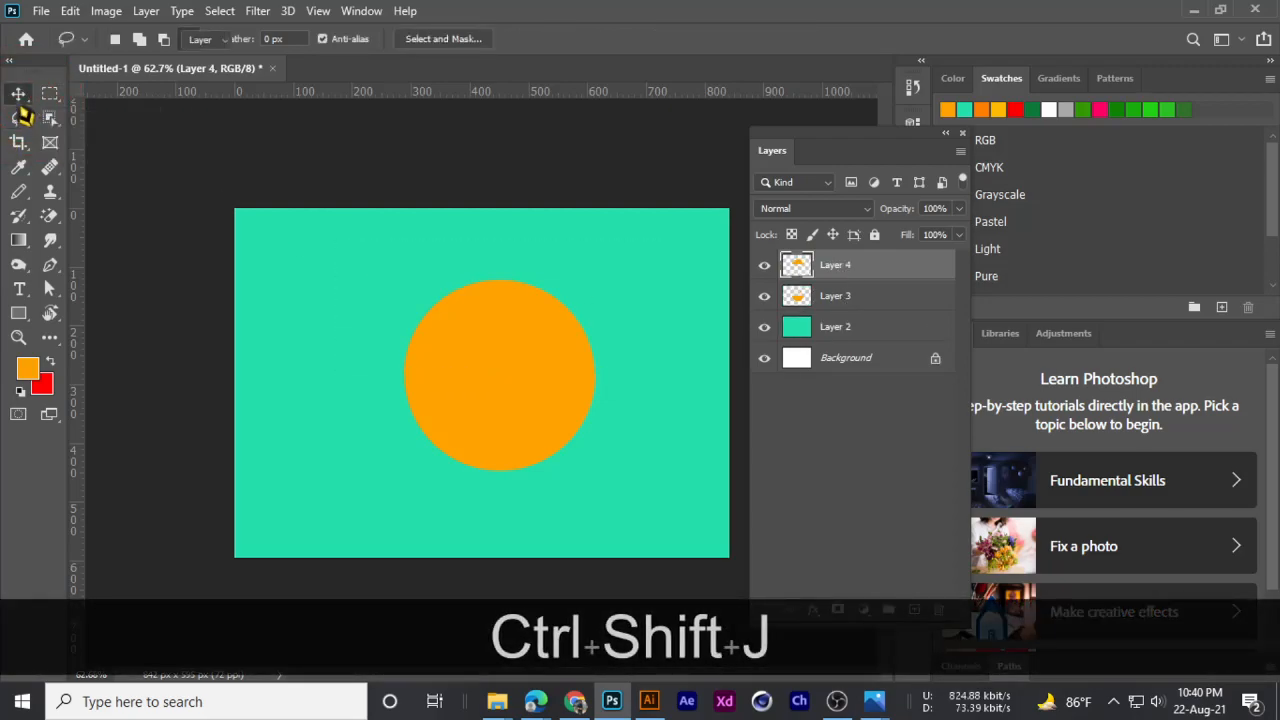
left_click(18, 93)
mouse_move(490, 343)
left_mouse_down()
mouse_move(420, 286)
mouse_move(379, 295)
left_mouse_up()
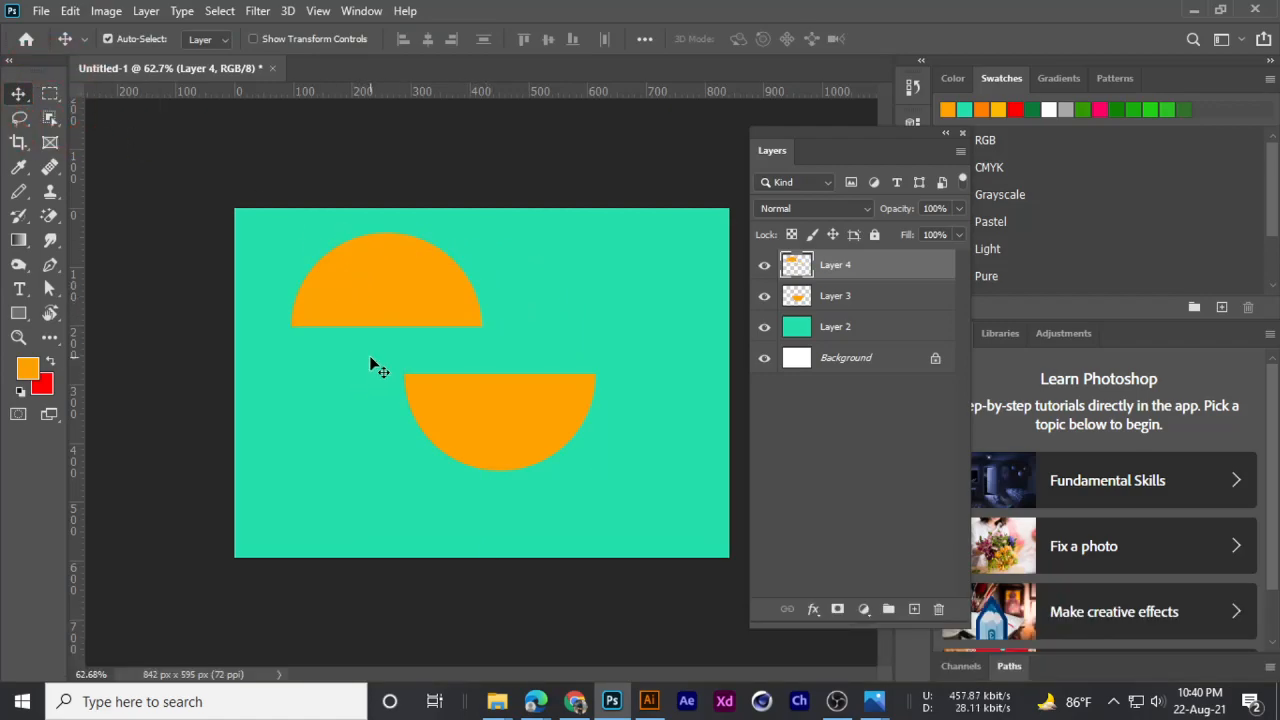
key("ctrl+z")
- Load the upper half's outline as a selection, fill it with a darker orange, deselect, and select Layer 2
left_click(786, 276, "ctrl")
left_click(28, 370)
left_click_drag(871, 330, 860, 231)
left_click(1040, 200)
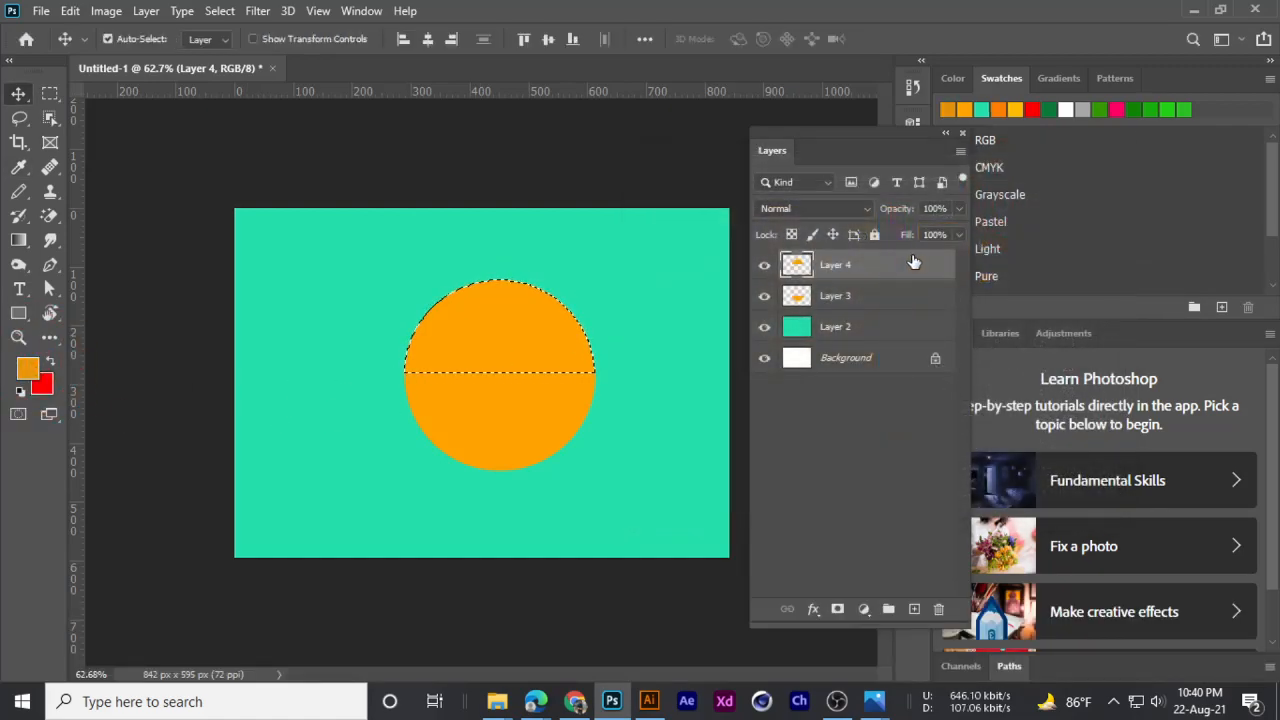
key("alt+BackSpace")
key("ctrl+d")
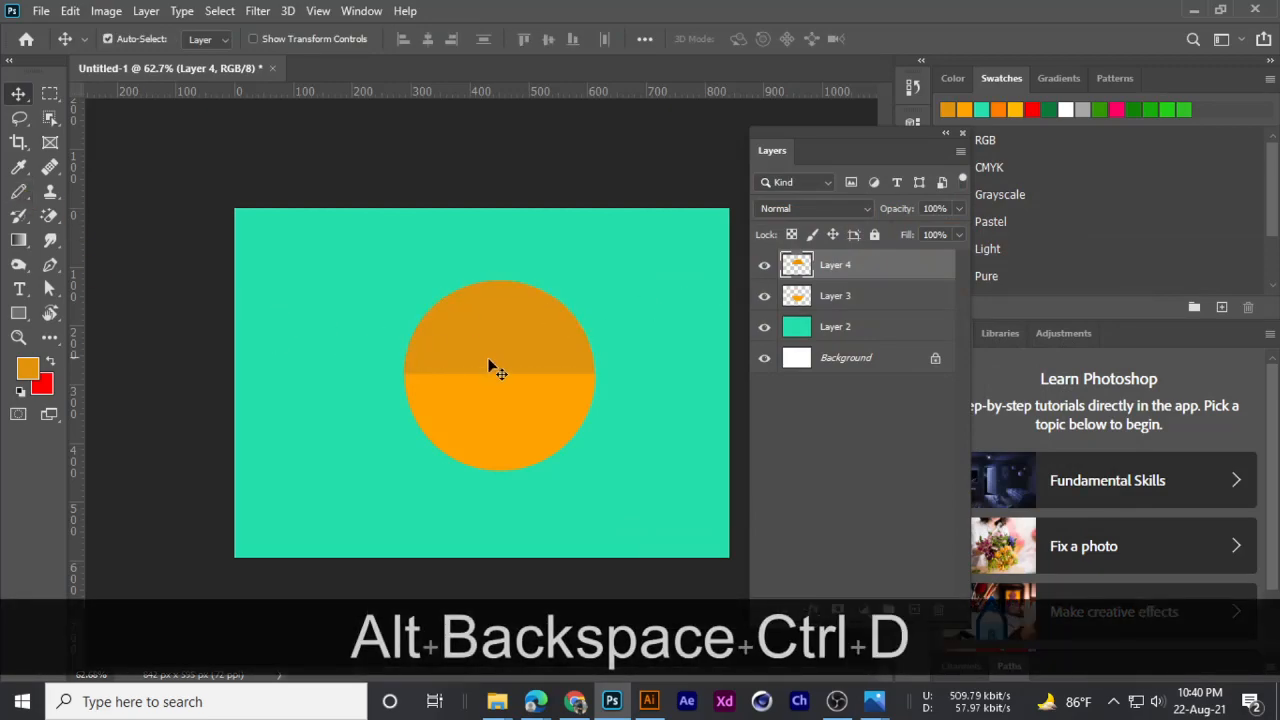
scroll(495, 366, "up", 2)
scroll(503, 370, "down", 1)
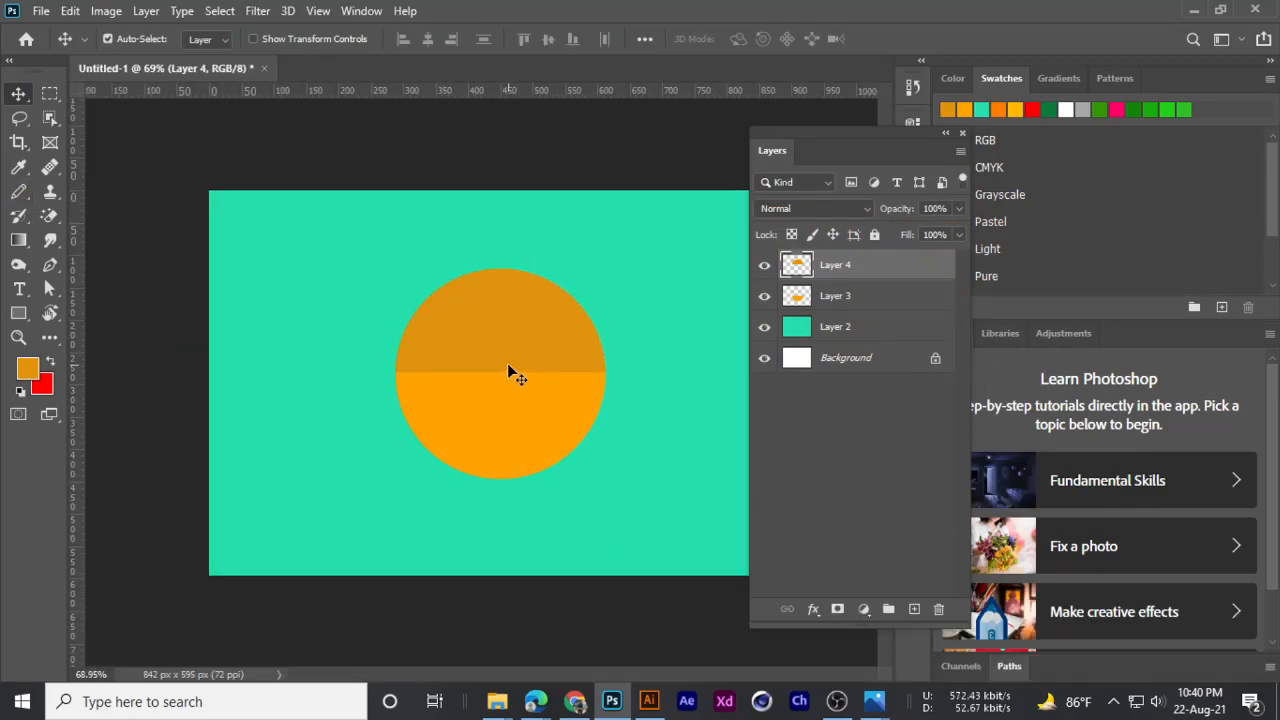
left_click(845, 330)
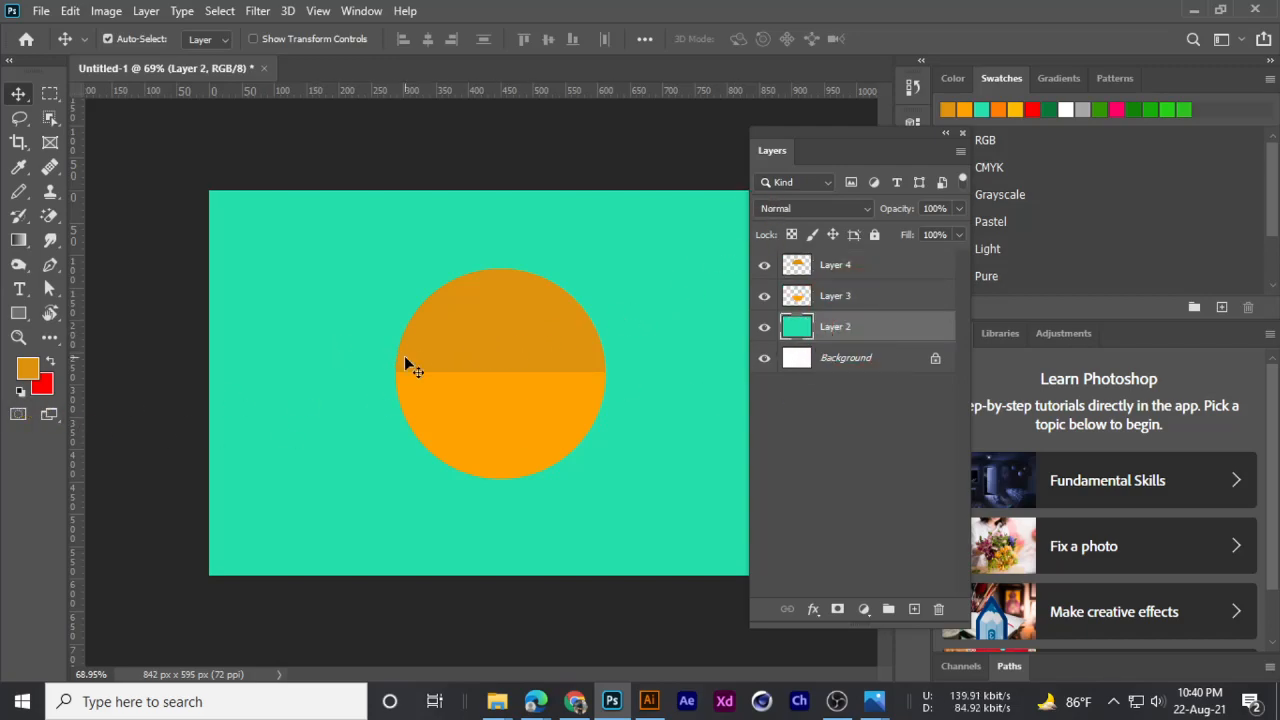
scroll(412, 357, "down", 3)
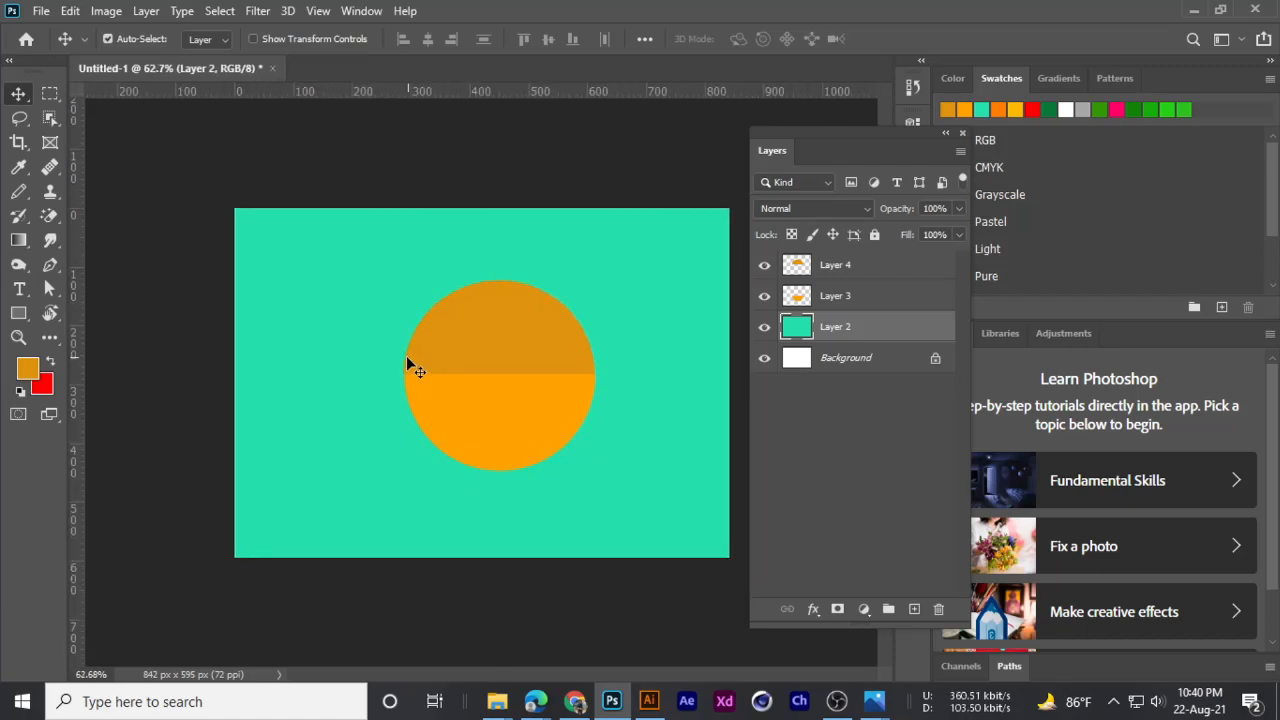
- Switch to the Google Meet call in the browser, check the participant list, and return to Photoshop
mouse_move(535, 701)
left_click(452, 630)
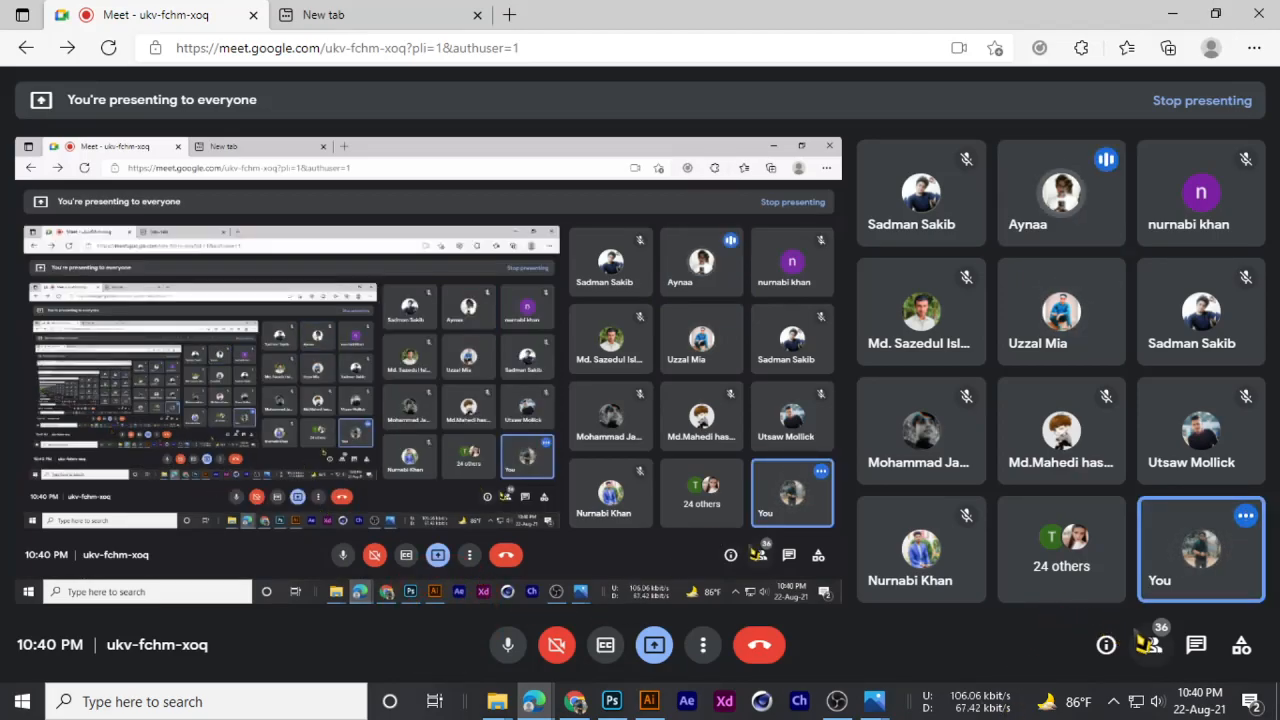
left_click(1151, 645)
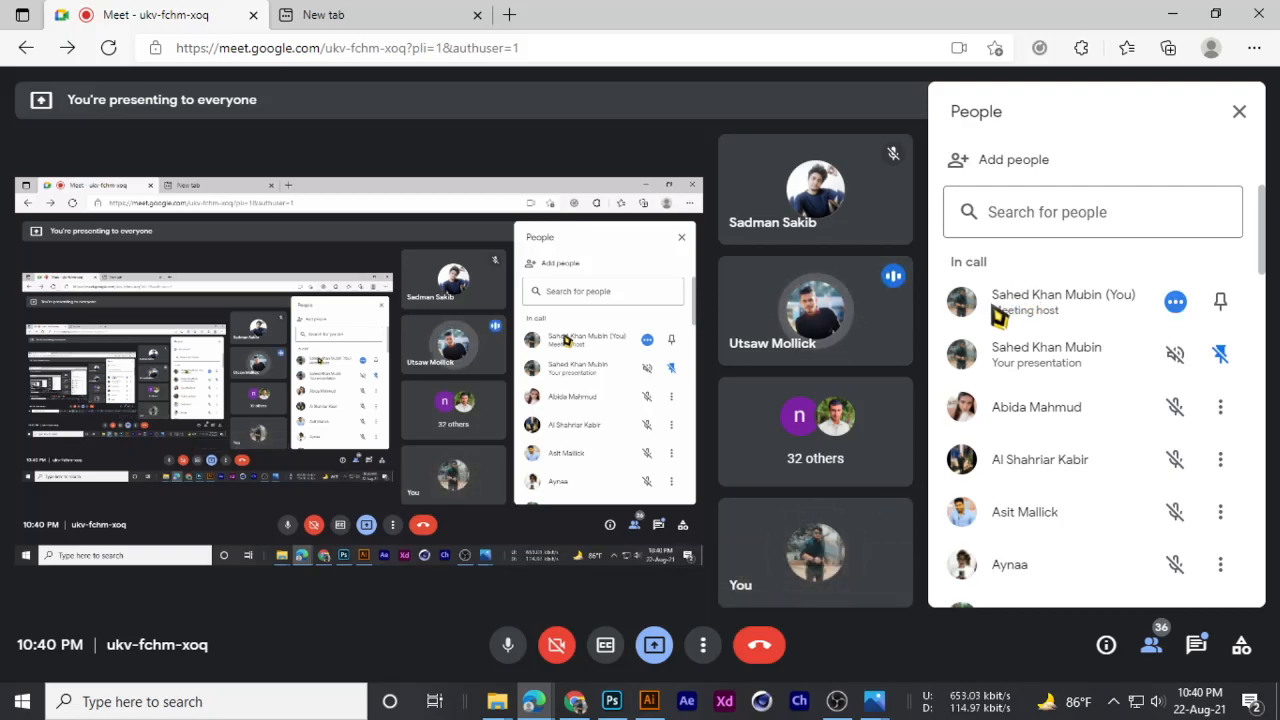
left_click(1239, 112)
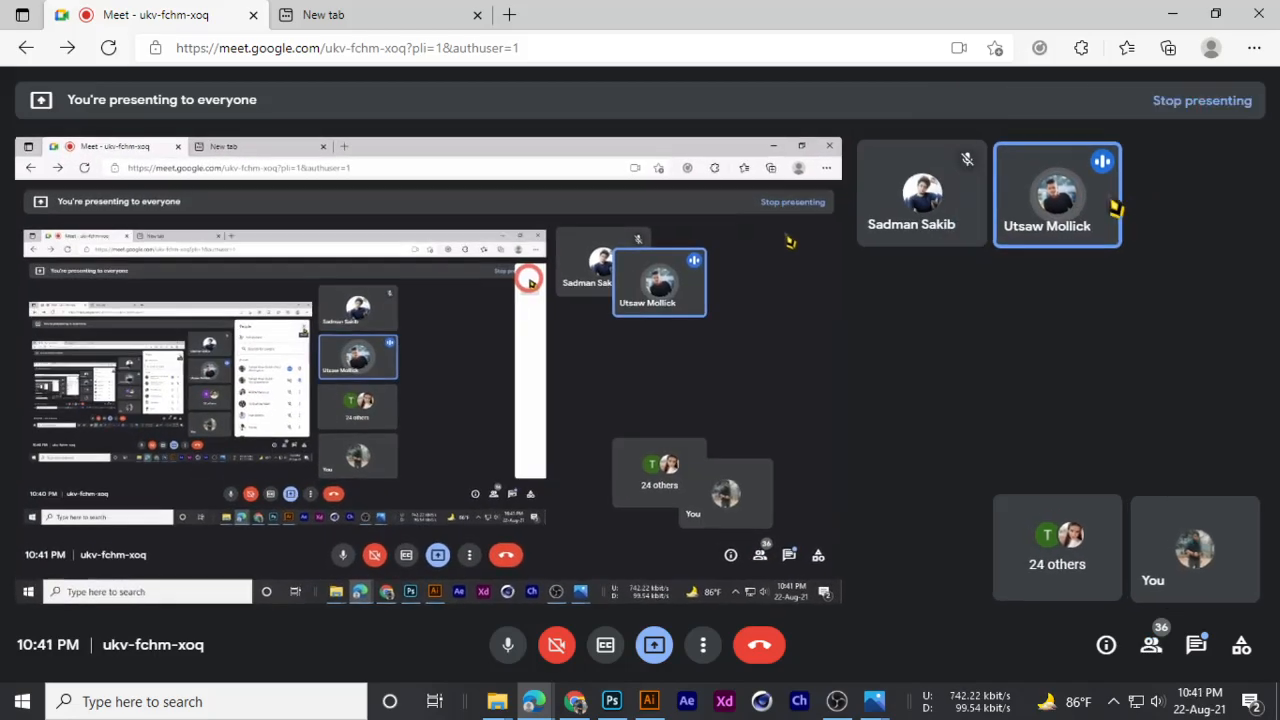
left_click(1174, 14)
- Delete both half-circle layers above the green Layer 2
scroll(474, 362, "up", 1)
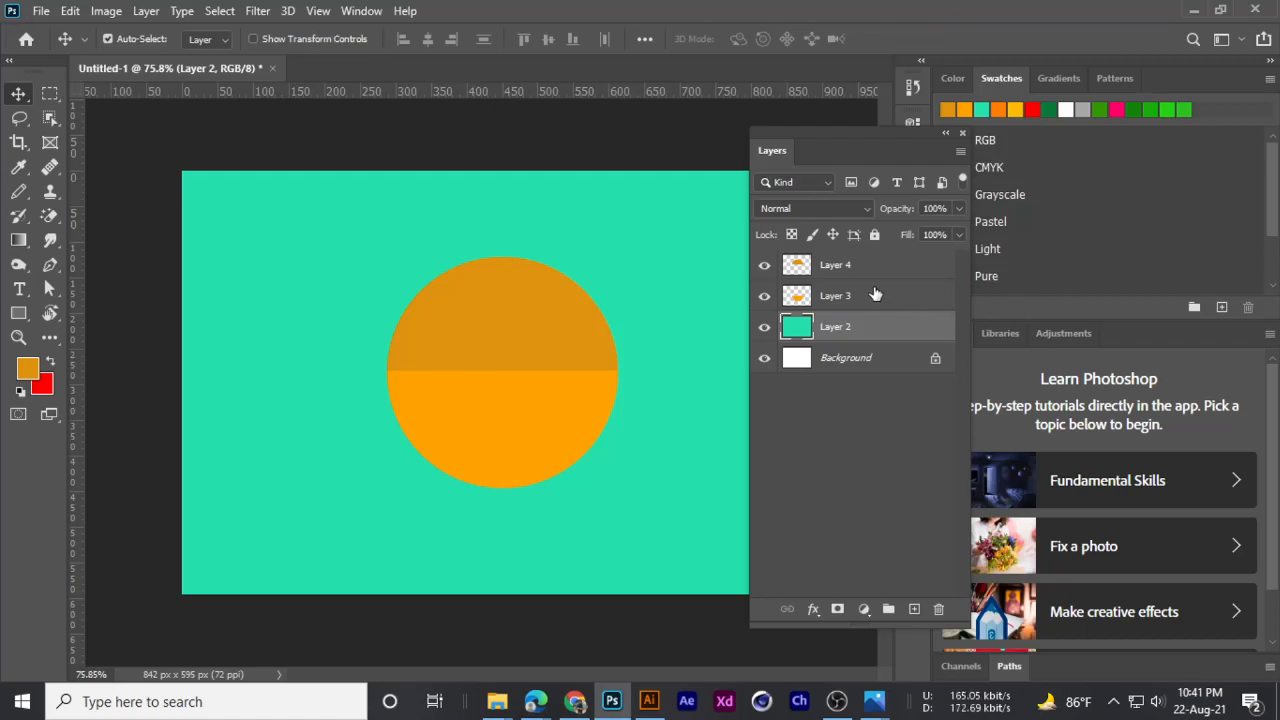
left_click(840, 280)
key("Delete")
key("Delete")
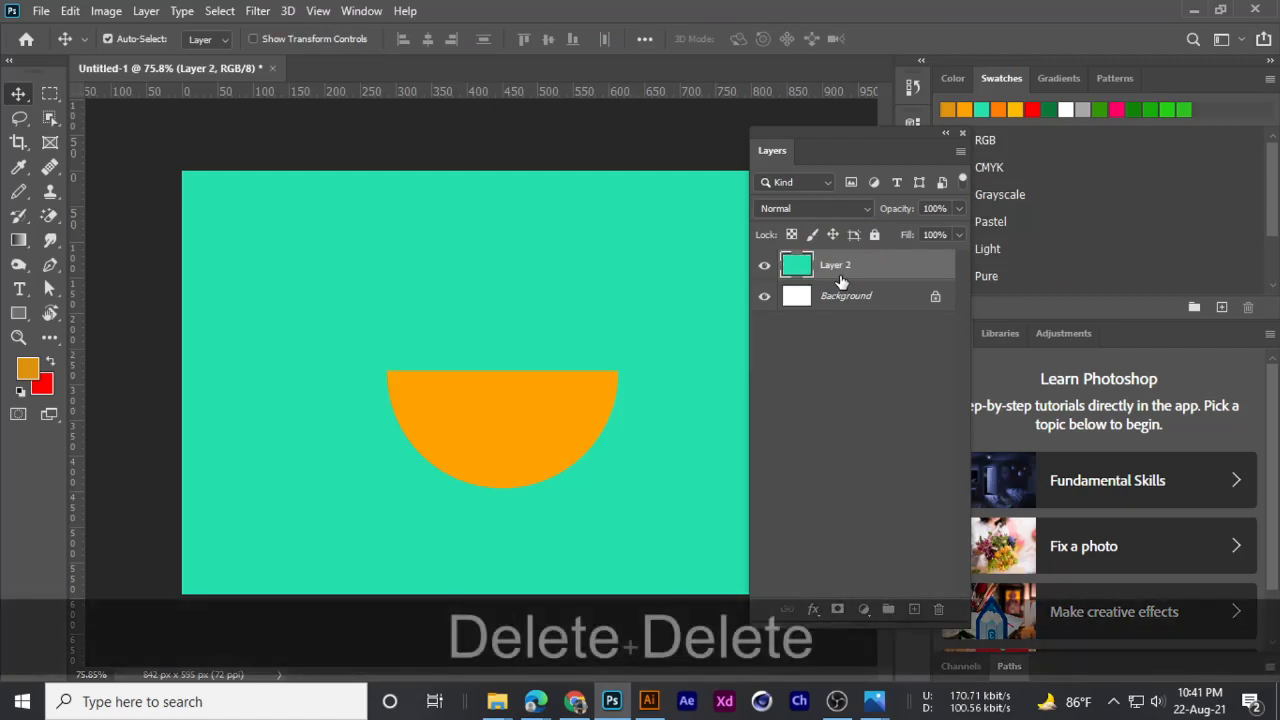
scroll(503, 320, "down", 3)
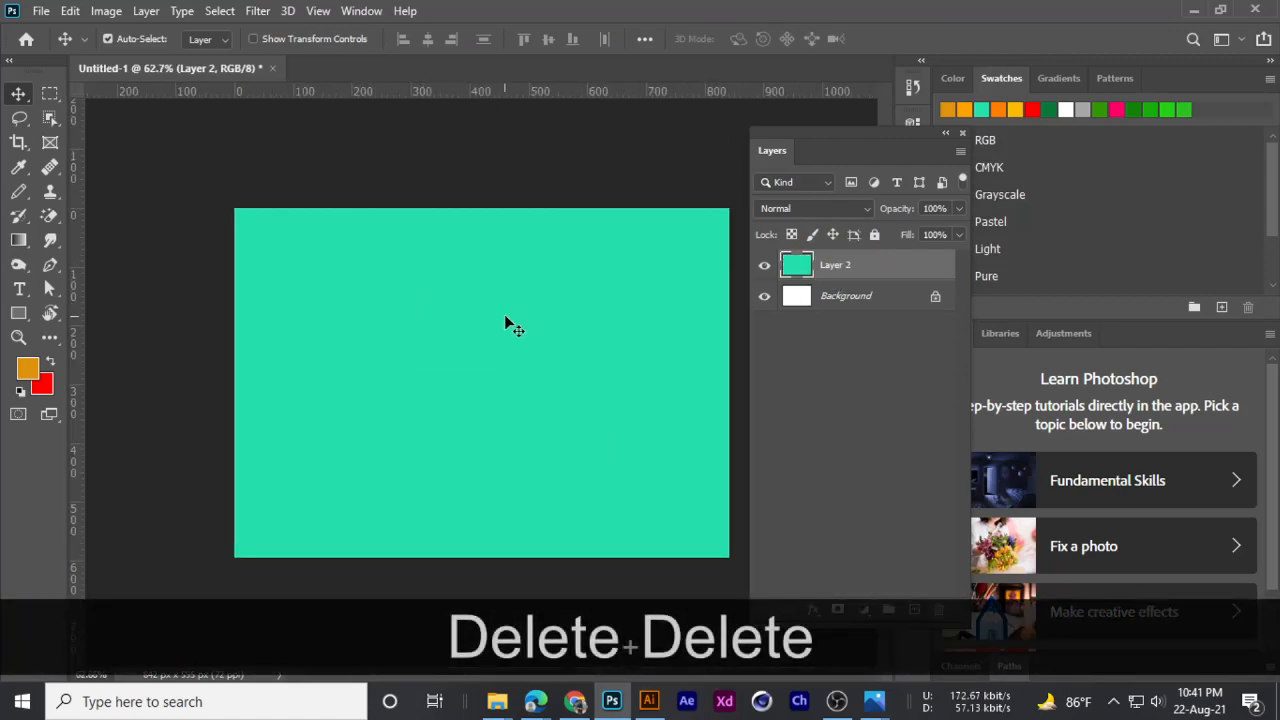
- Add a new layer above Layer 2 and draw a circular Elliptical Marquee selection in the middle of the canvas
left_click(913, 609)
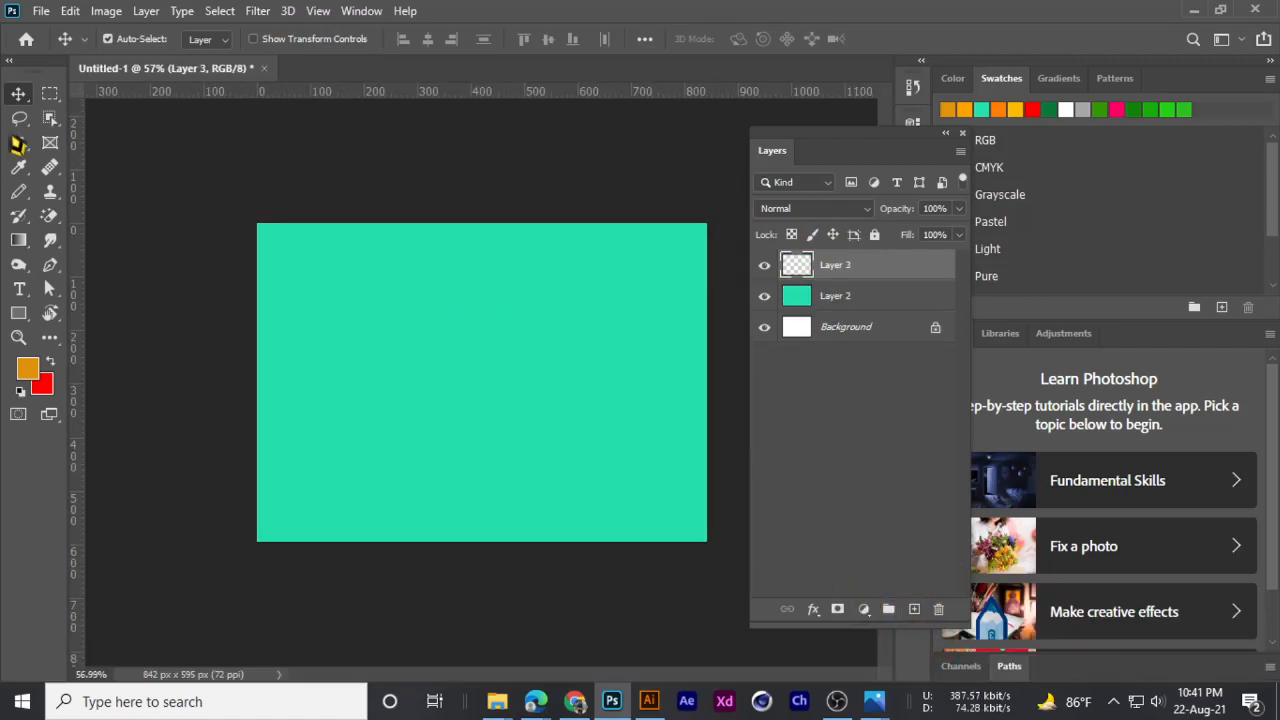
right_click(50, 93)
left_click(110, 114)
left_click_drag(357, 281, 560, 466)
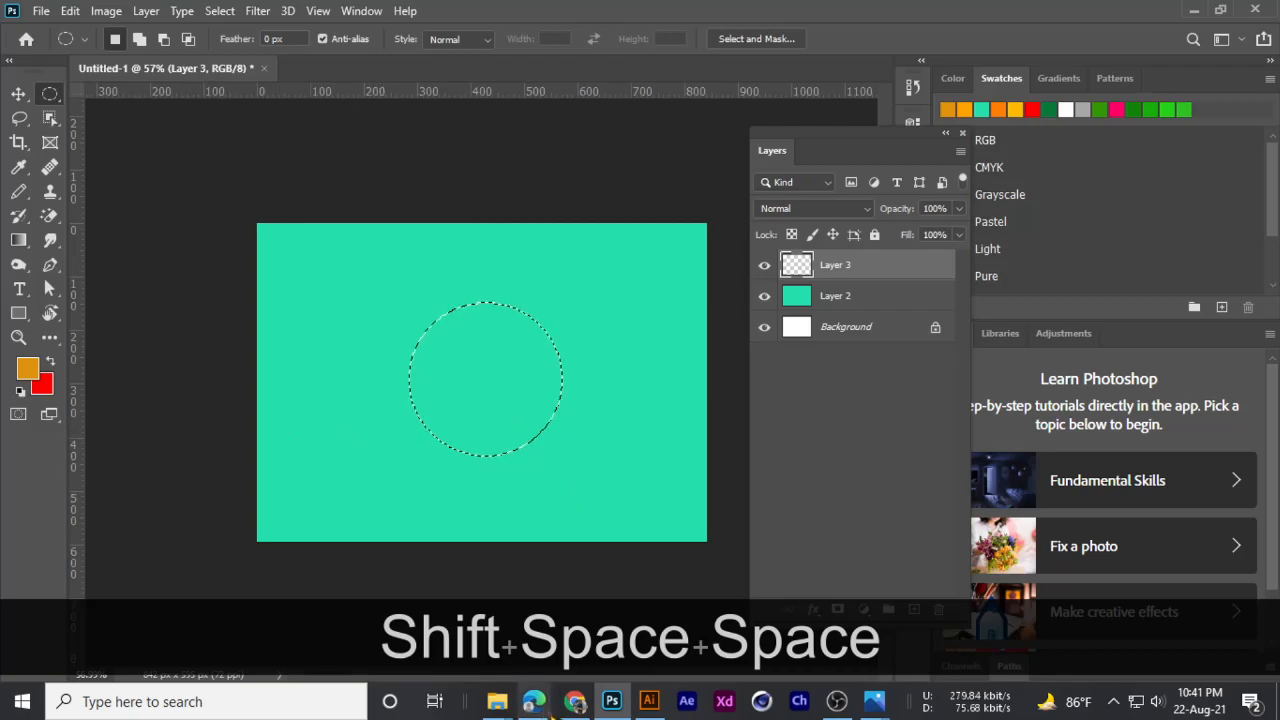
- Switch to the Google Meet call, check the in-call chat messages, and return to Photoshop
mouse_move(540, 701)
left_click(410, 625)
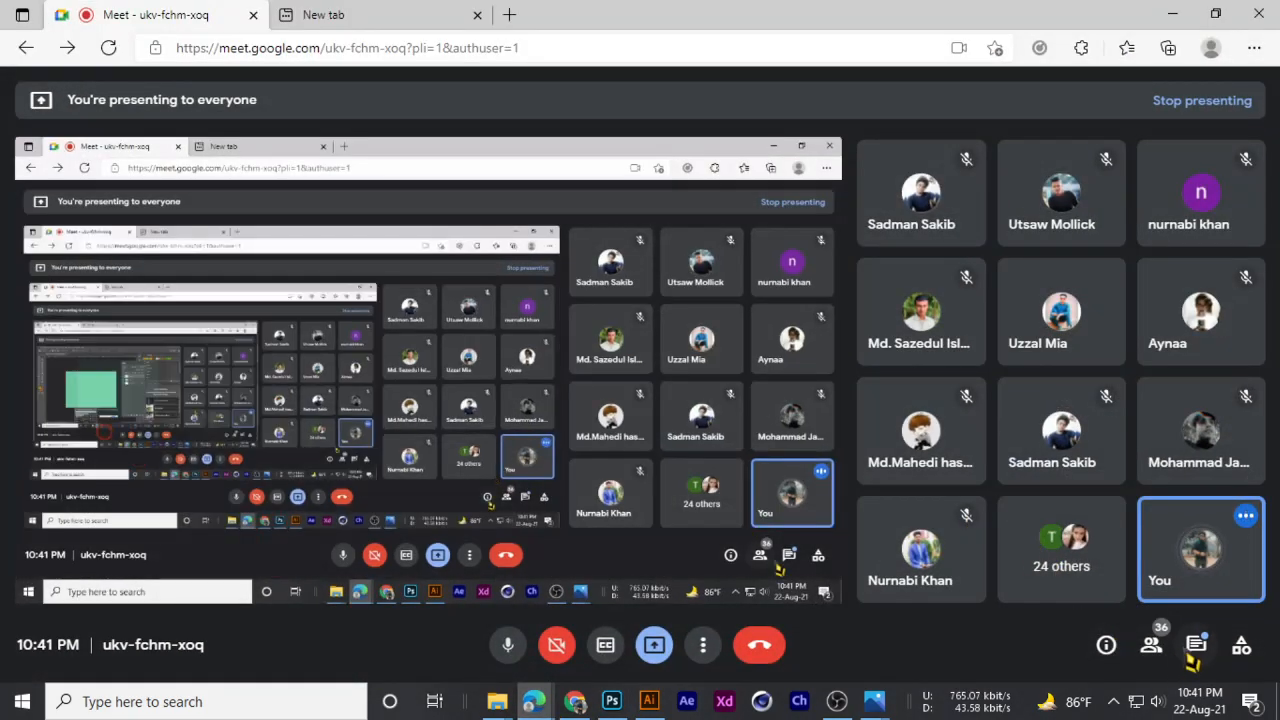
left_click(1196, 645)
left_click(1239, 111)
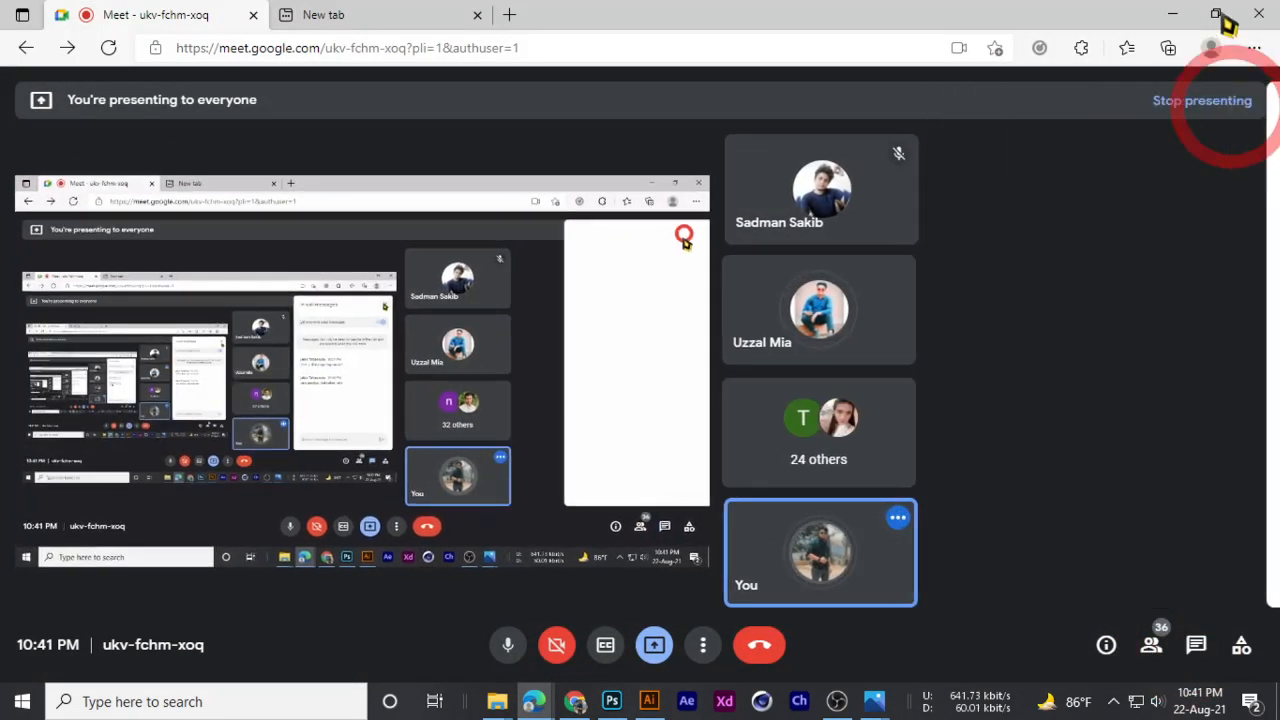
left_click(1173, 14)
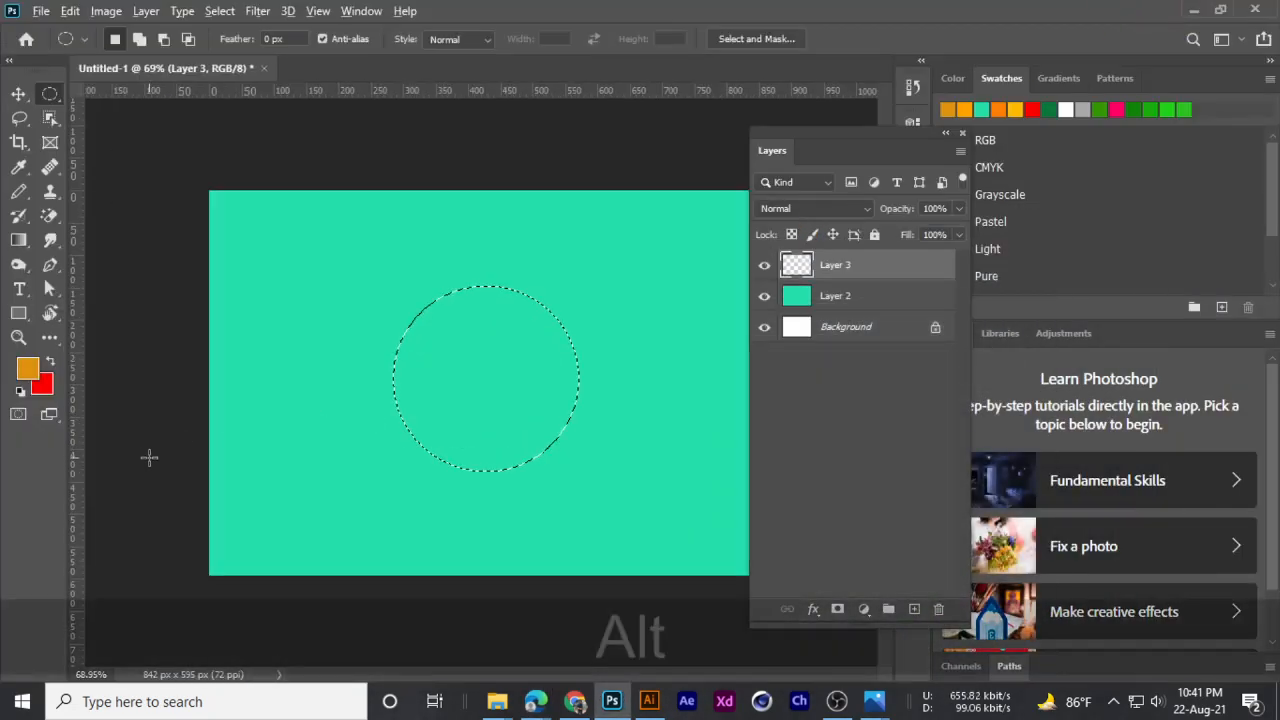
- Fill the circular selection with the dark orange foreground color, deselect, and duplicate the circle toward the canvas's upper left
key("alt+BackSpace")
key("ctrl+d")
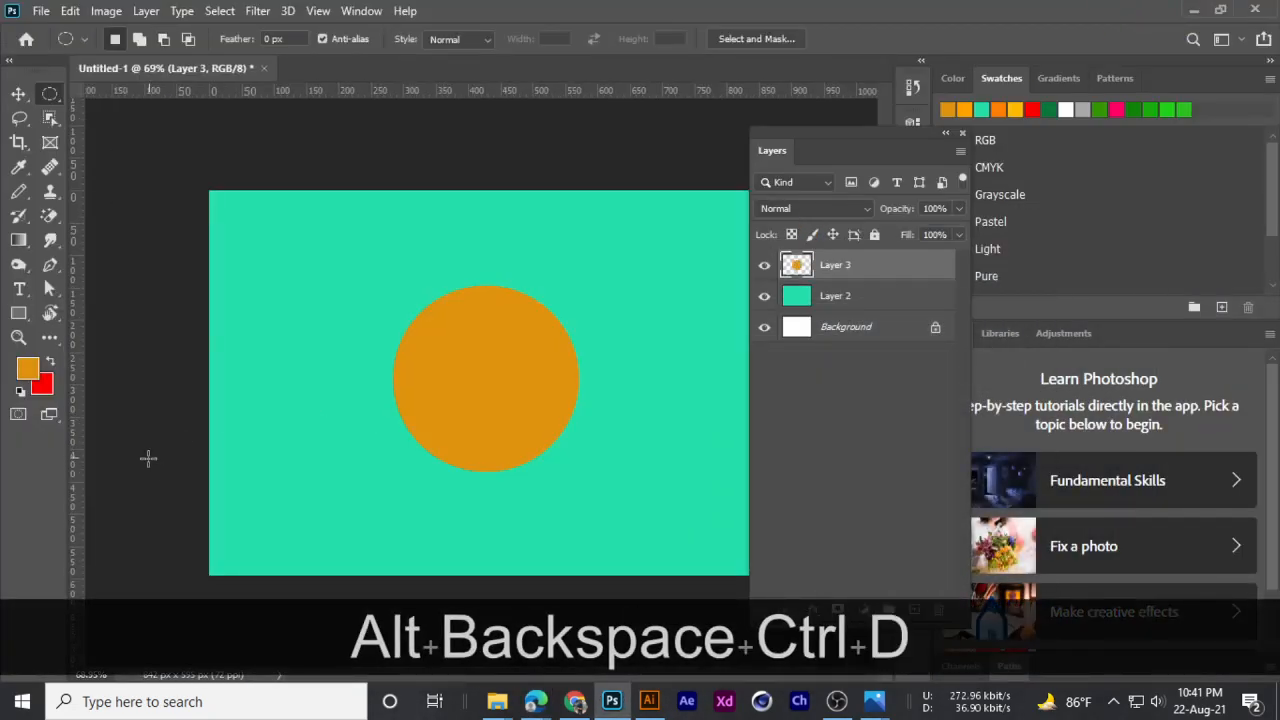
left_click(18, 93)
left_click_drag(525, 396, 356, 322)
- Scale the copied circle down with Free Transform and position it above and left of the large circle
key("ctrl+alt+t")
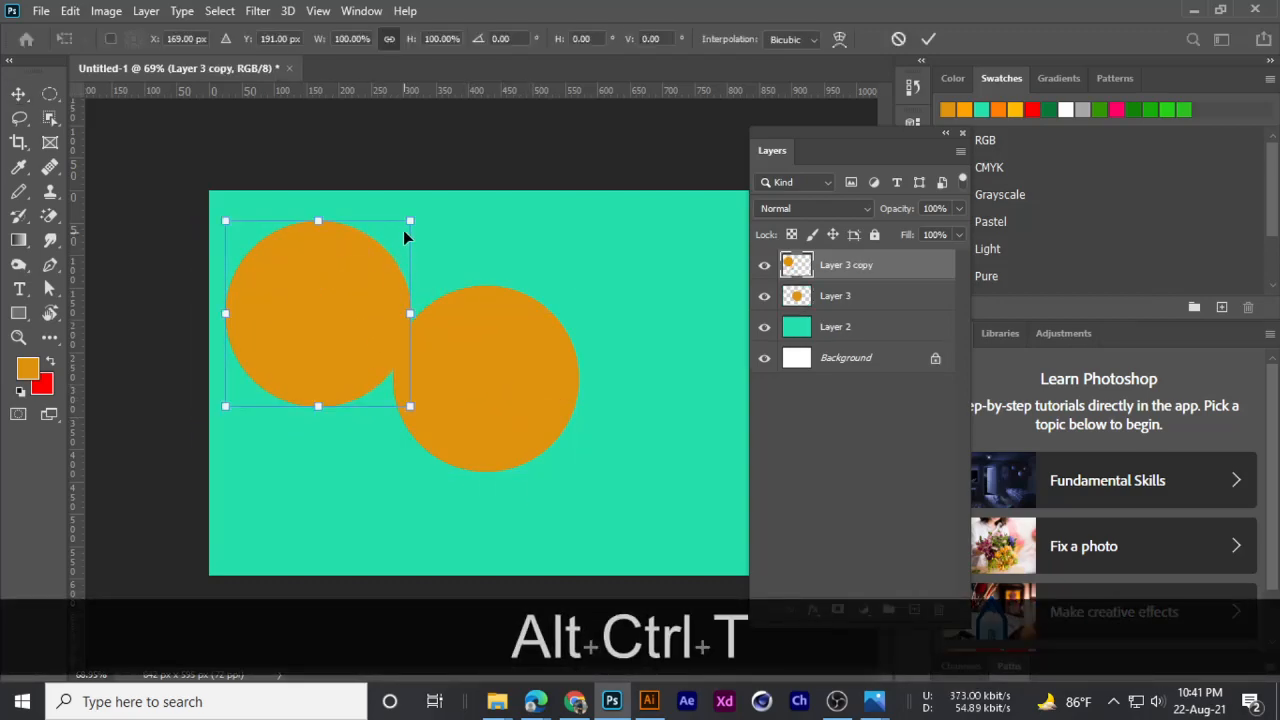
key("alt")
key("alt")
key("alt")
left_click_drag(409, 221, 366, 251)
left_click_drag(327, 311, 346, 274)
key("Return")
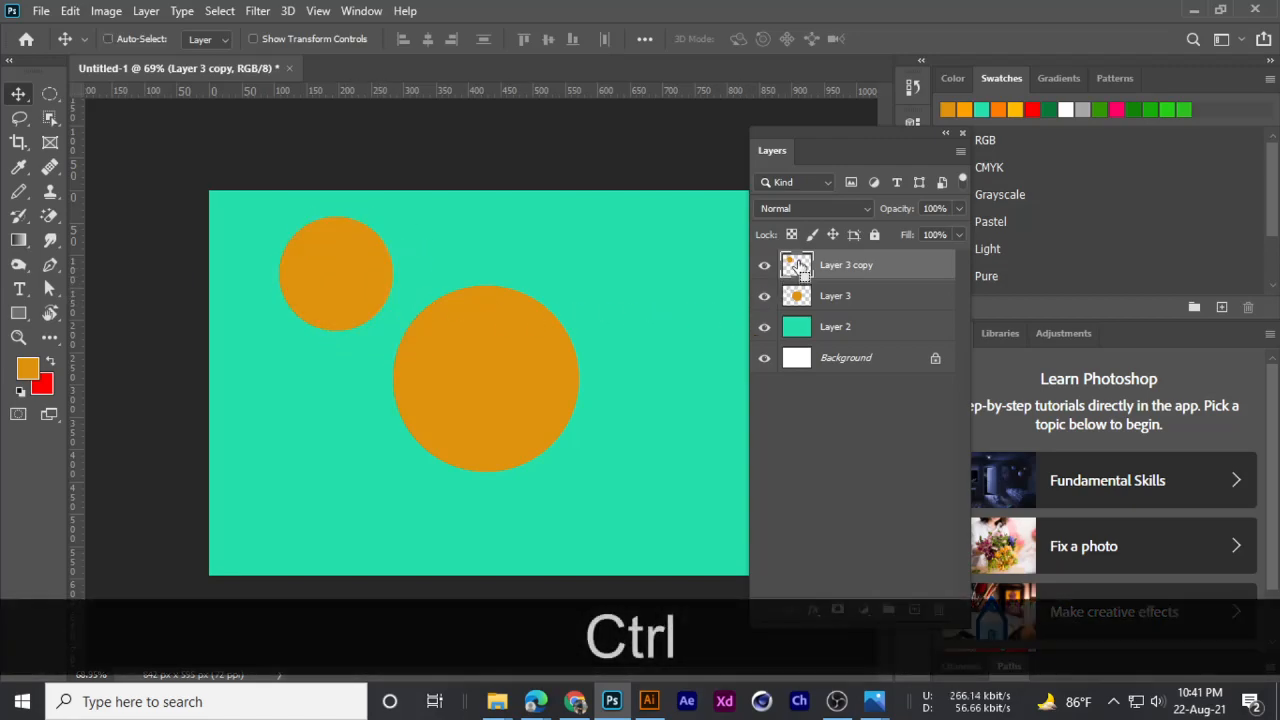
- Load the small circle's outline as a selection, fill it with a fully saturated bright reddish orange, and deselect
left_click(799, 265, "ctrl")
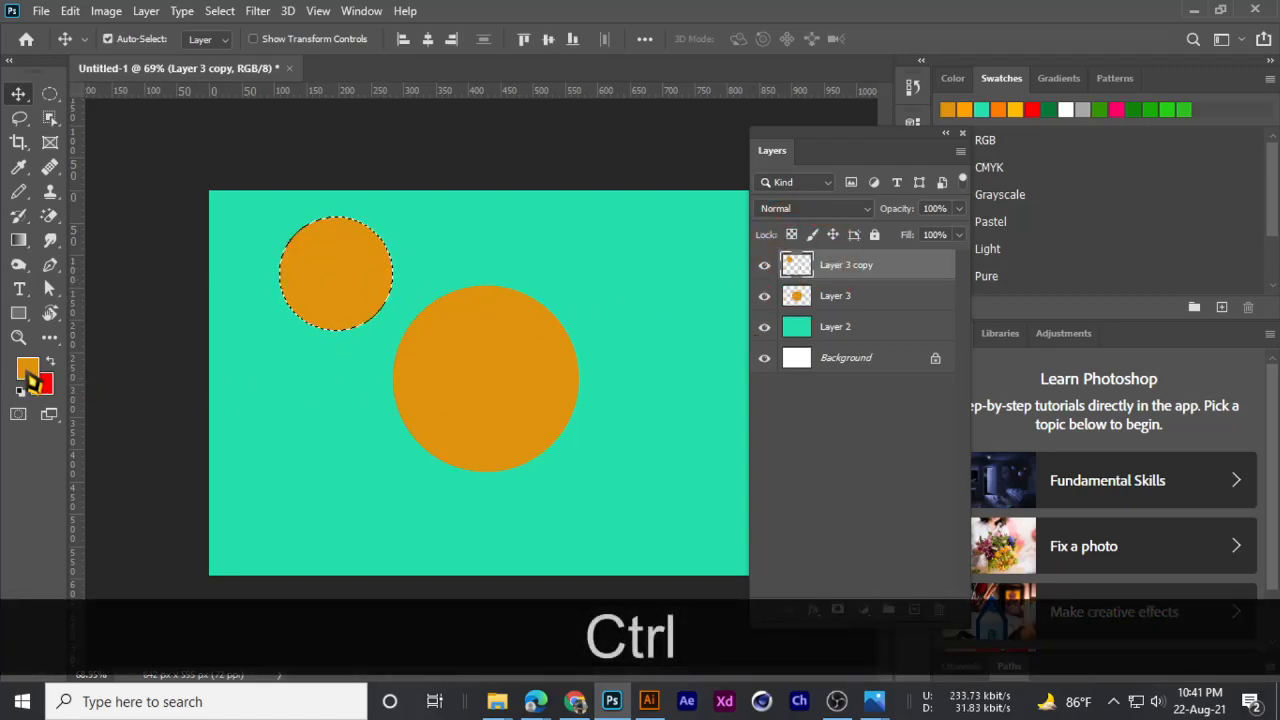
left_click(27, 370)
left_click(896, 428)
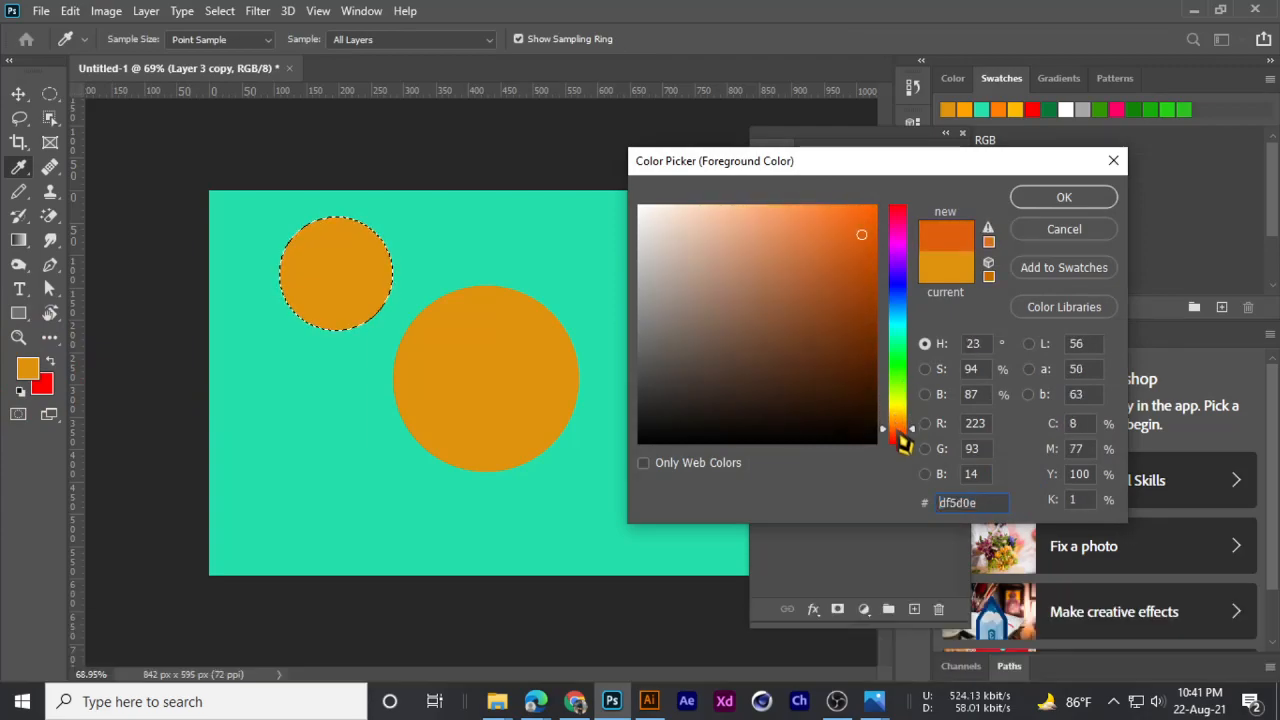
left_click(876, 206)
left_click(1026, 196)
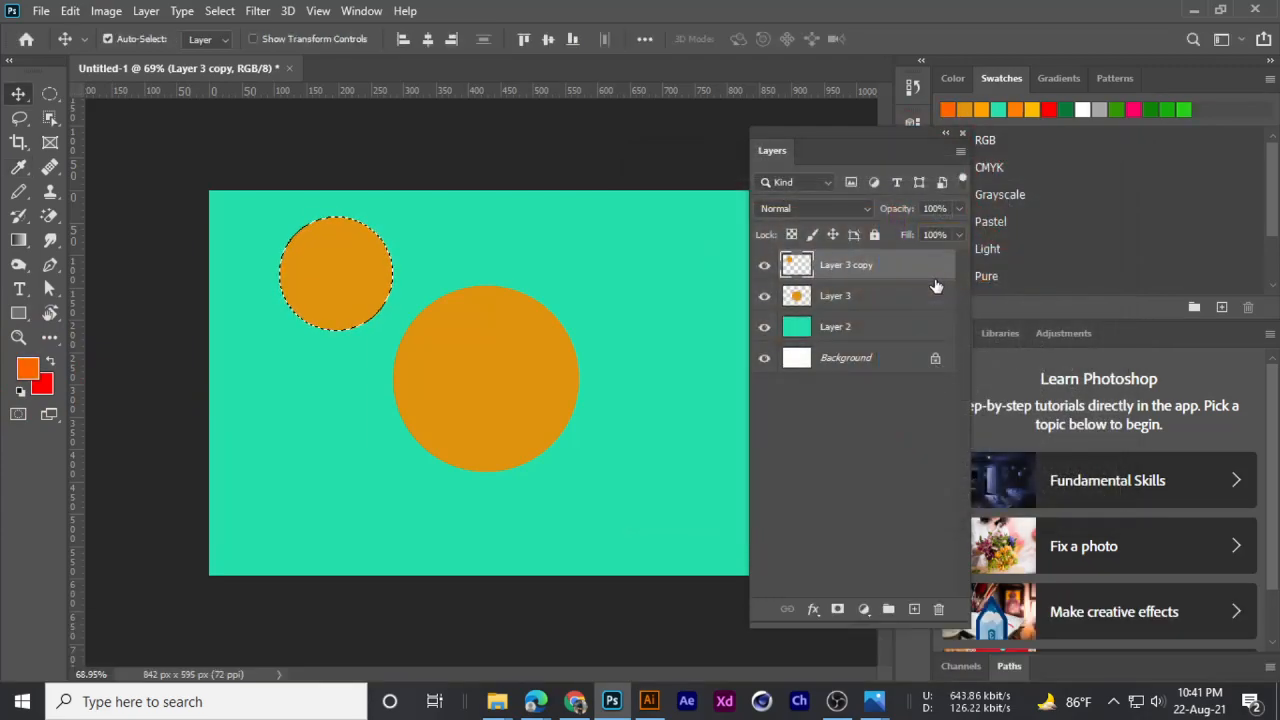
key("alt+BackSpace")
key("ctrl+d")
- Move the small orange circle so it overlaps the upper-left edge of the large circle
left_click(18, 93)
left_click_drag(323, 277, 370, 298)
scroll(453, 338, "up", 3)
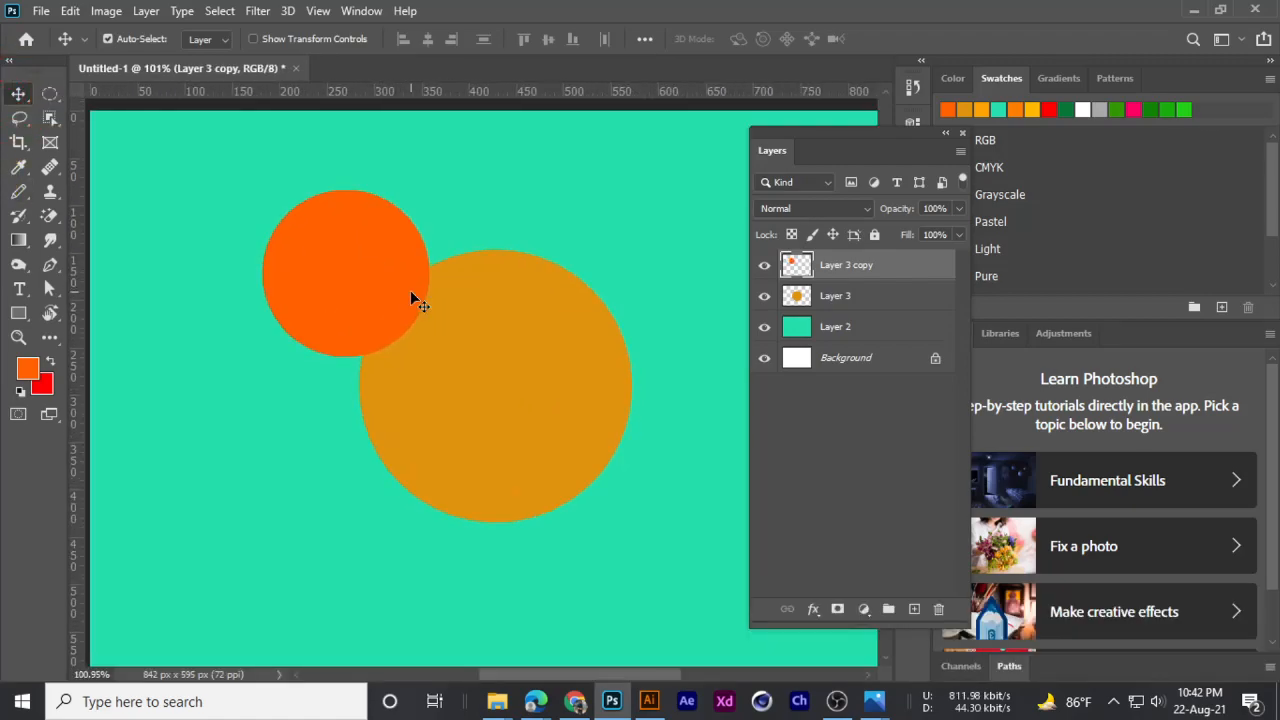
scroll(404, 290, "down", 2)
scroll(370, 276, "down", 2)
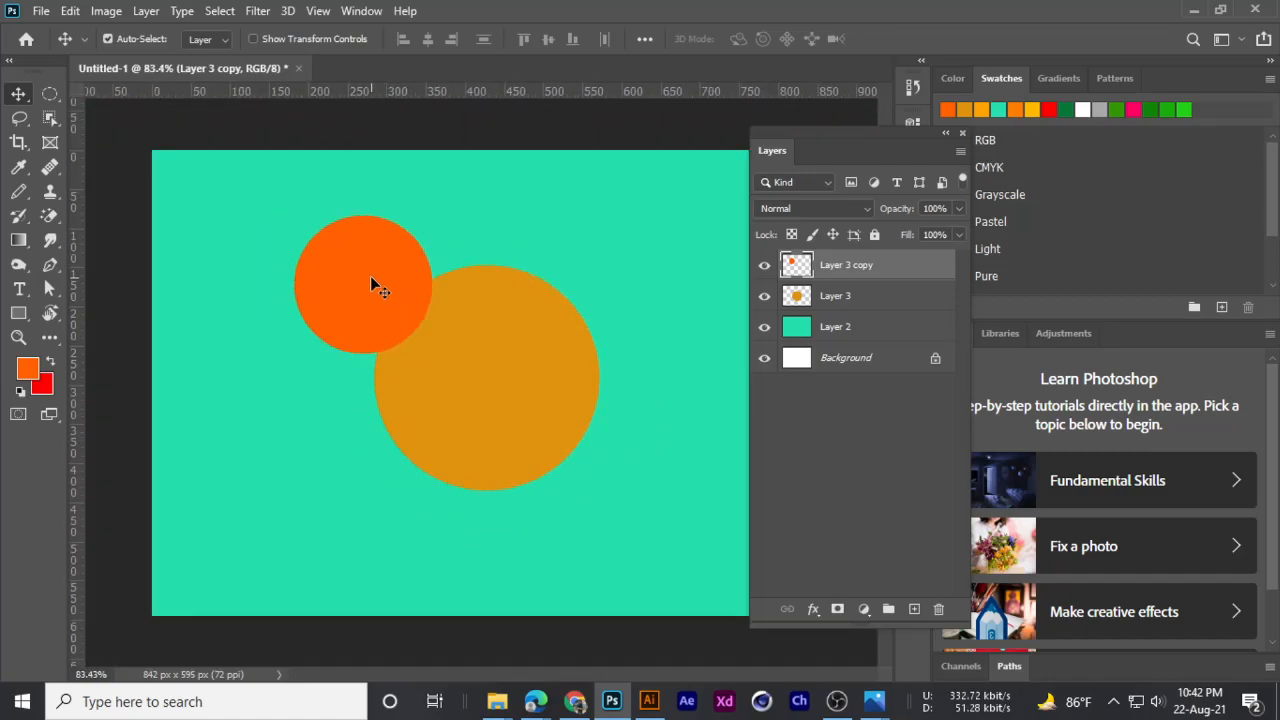
- Toggle the small circle layer's visibility to identify it and move that layer below the large circle's layer
left_click(765, 265)
left_click(765, 265)
left_click(765, 265)
left_click(765, 265)
left_click_drag(869, 265, 863, 314)
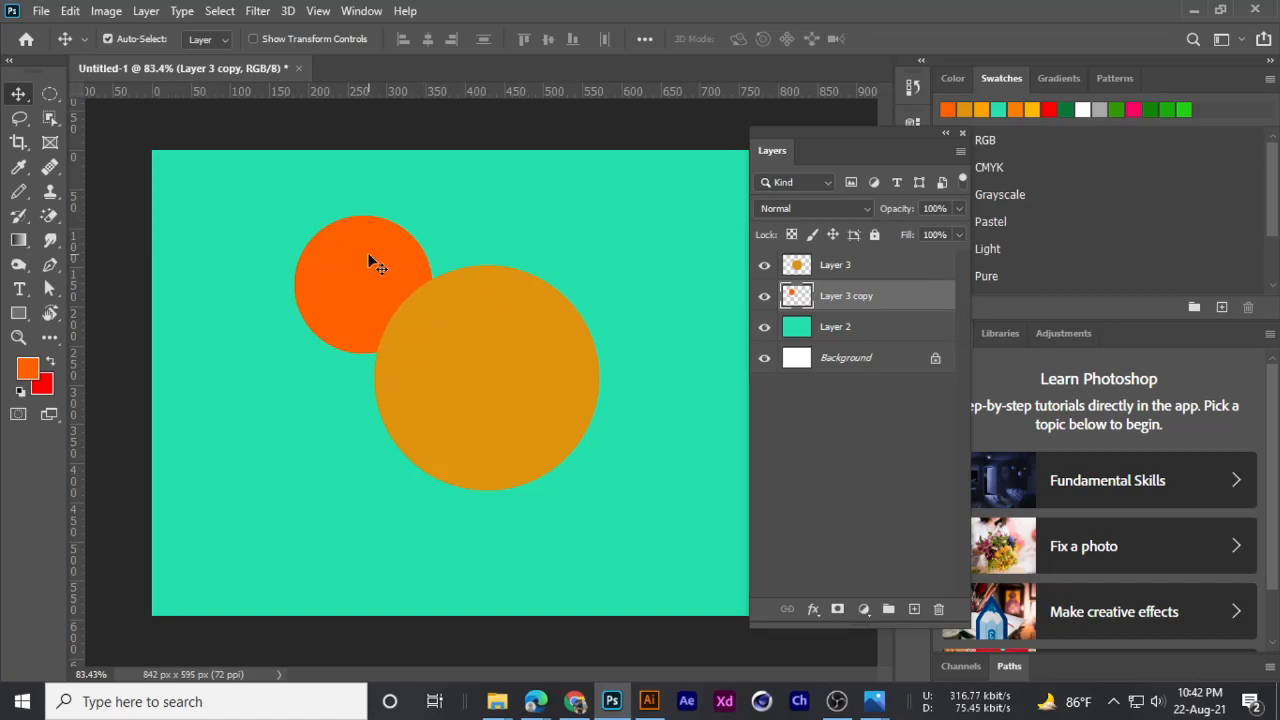
- Duplicate the small orange circle onto the large circle's upper-right edge, behind it, and toggle the large circle's visibility
left_click_drag(358, 270, 597, 268)
left_click(765, 266)
left_click(765, 266)
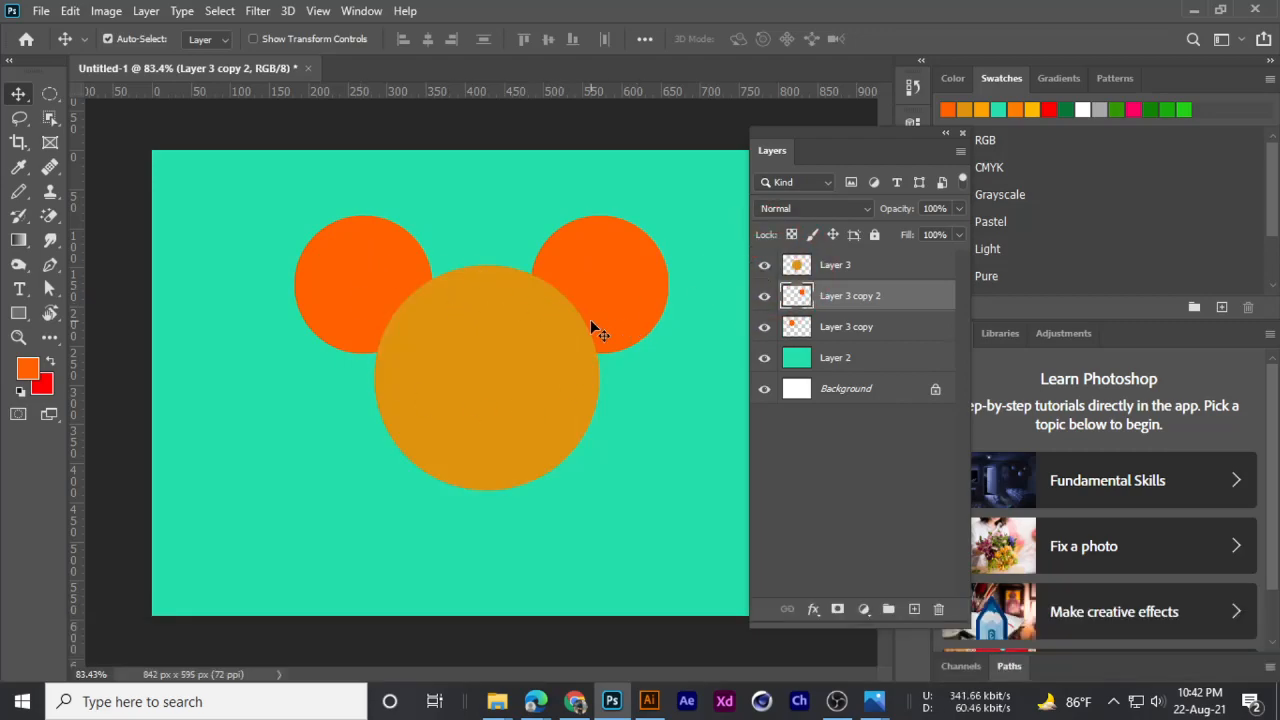
scroll(516, 322, "down", 2)
scroll(514, 322, "up", 2)
scroll(514, 333, "up", 1)
scroll(514, 333, "down", 1)
- Delete the layers of both small orange circles, keeping the large circle
left_click(838, 270)
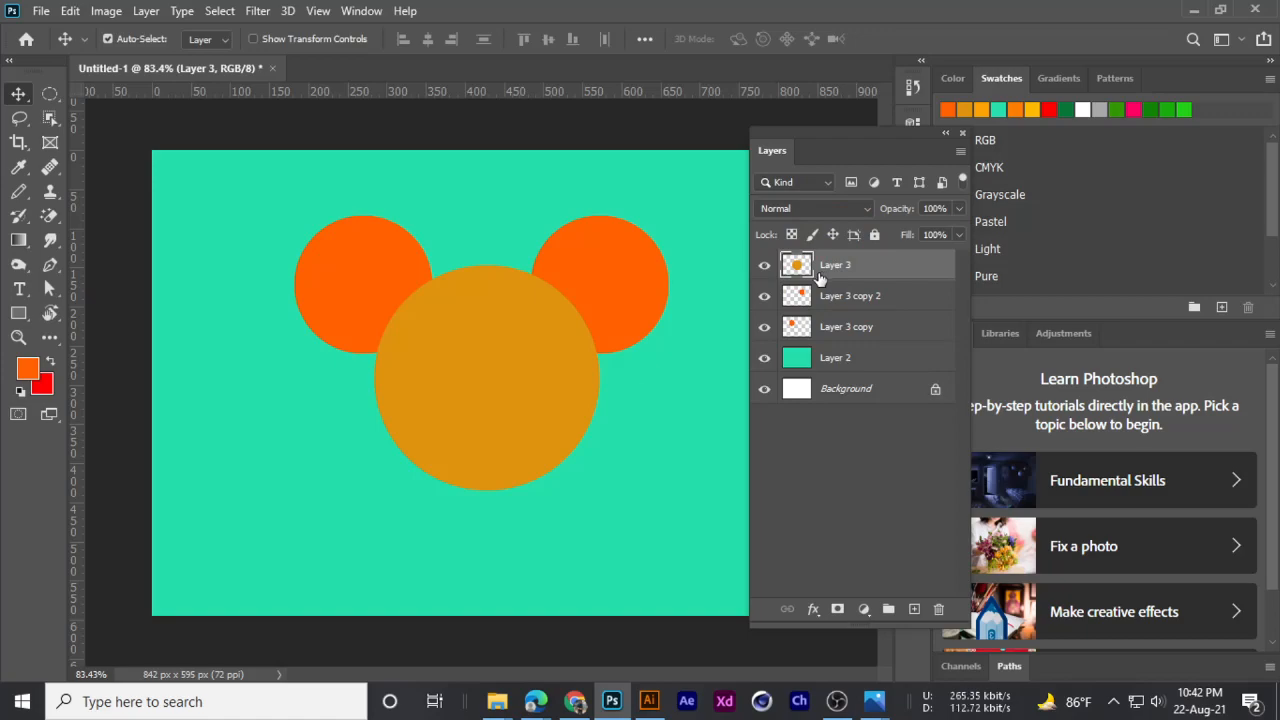
left_click(820, 300)
key("Delete")
key("Delete")
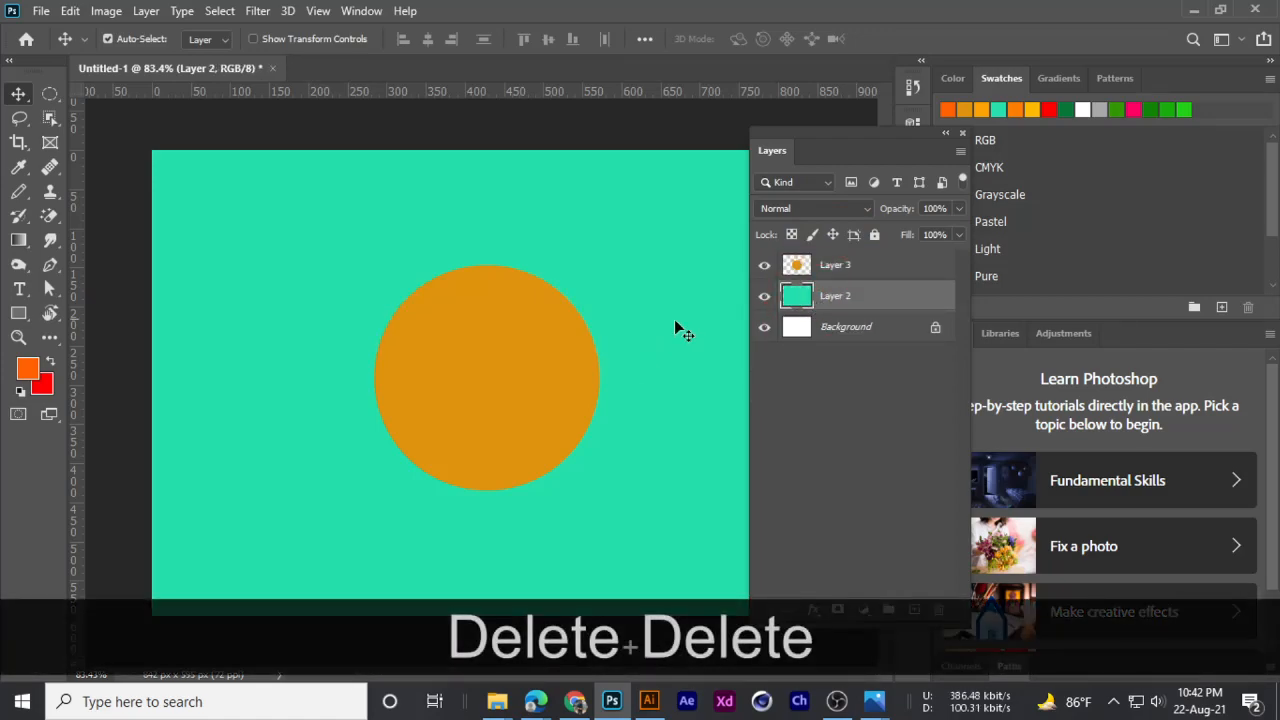
- On the large circle's layer, draw a wide elliptical selection with the Elliptical Marquee tool across the circle's lower part
scroll(500, 360, "up", 1)
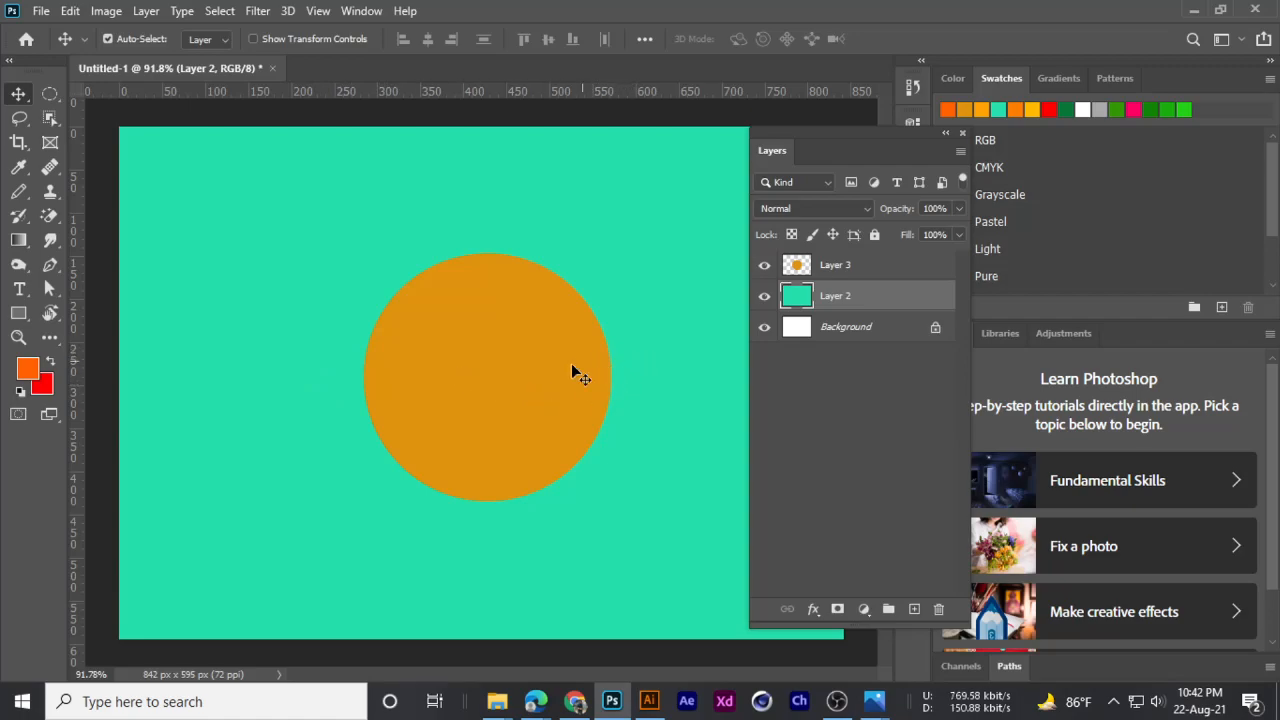
scroll(395, 405, "down", 2)
scroll(395, 405, "up", 2)
left_click(49, 94)
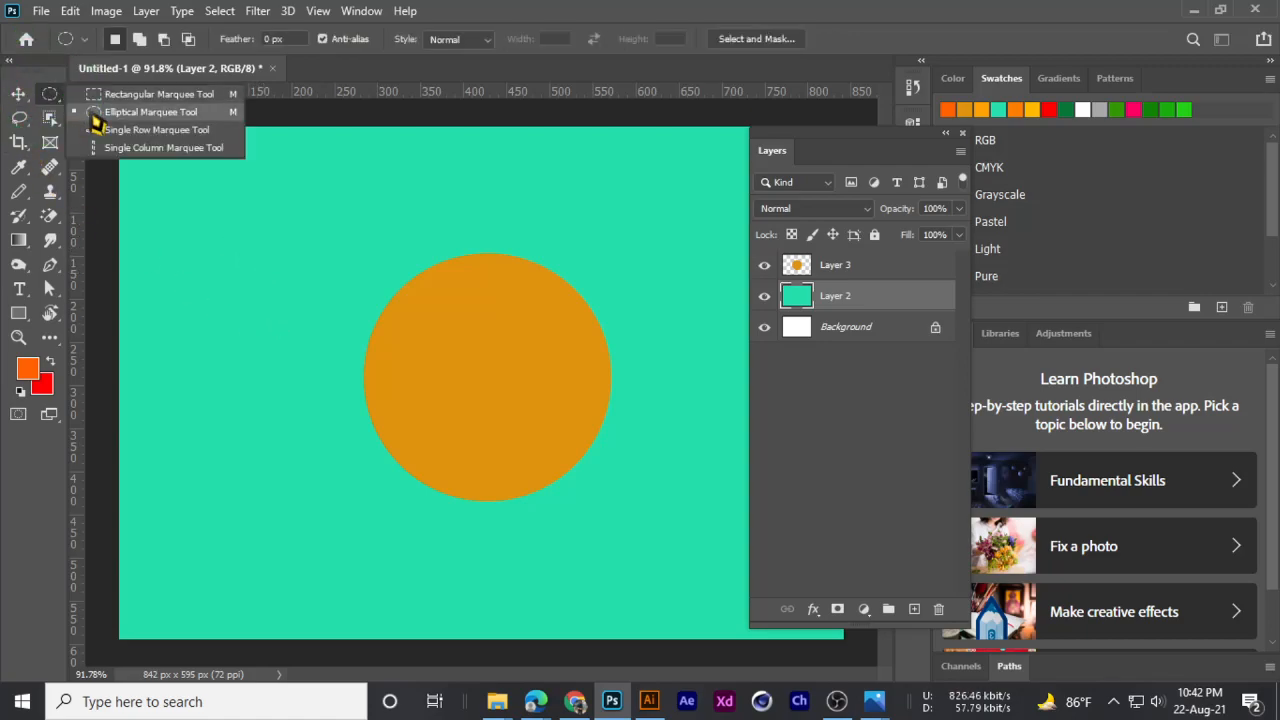
left_click(93, 113)
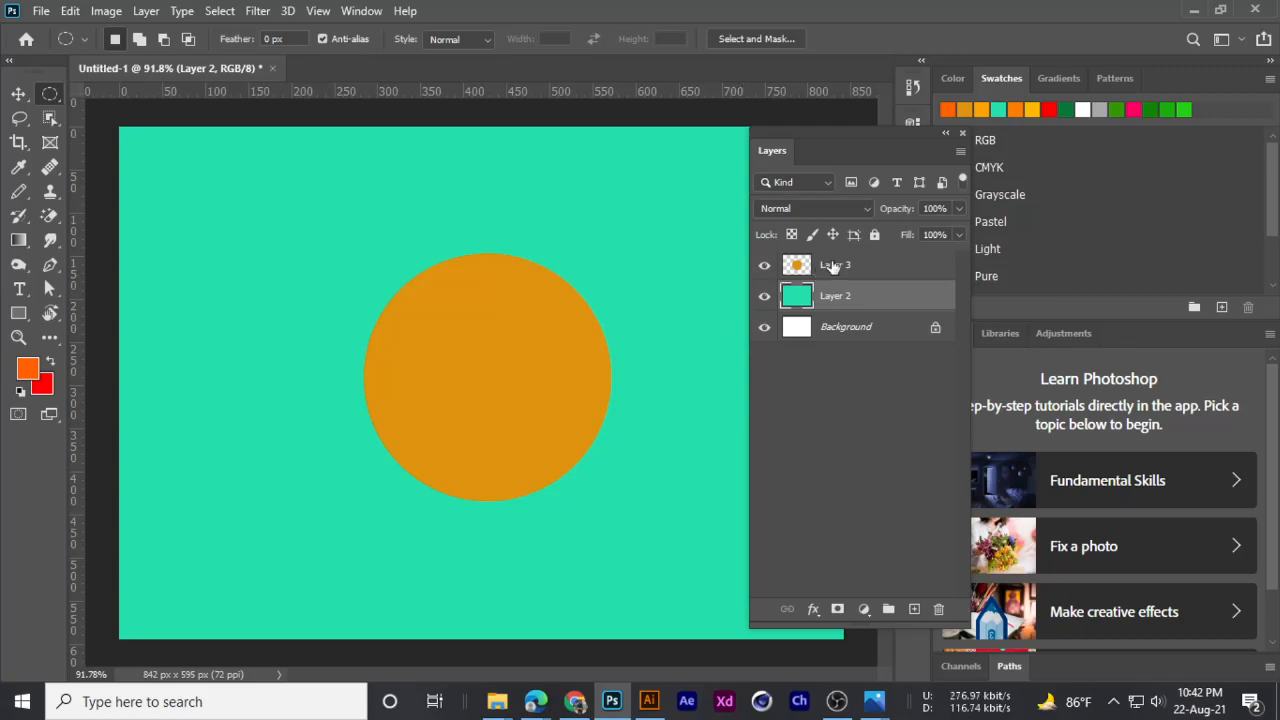
left_click(833, 265)
left_click(764, 265)
left_click(764, 265)
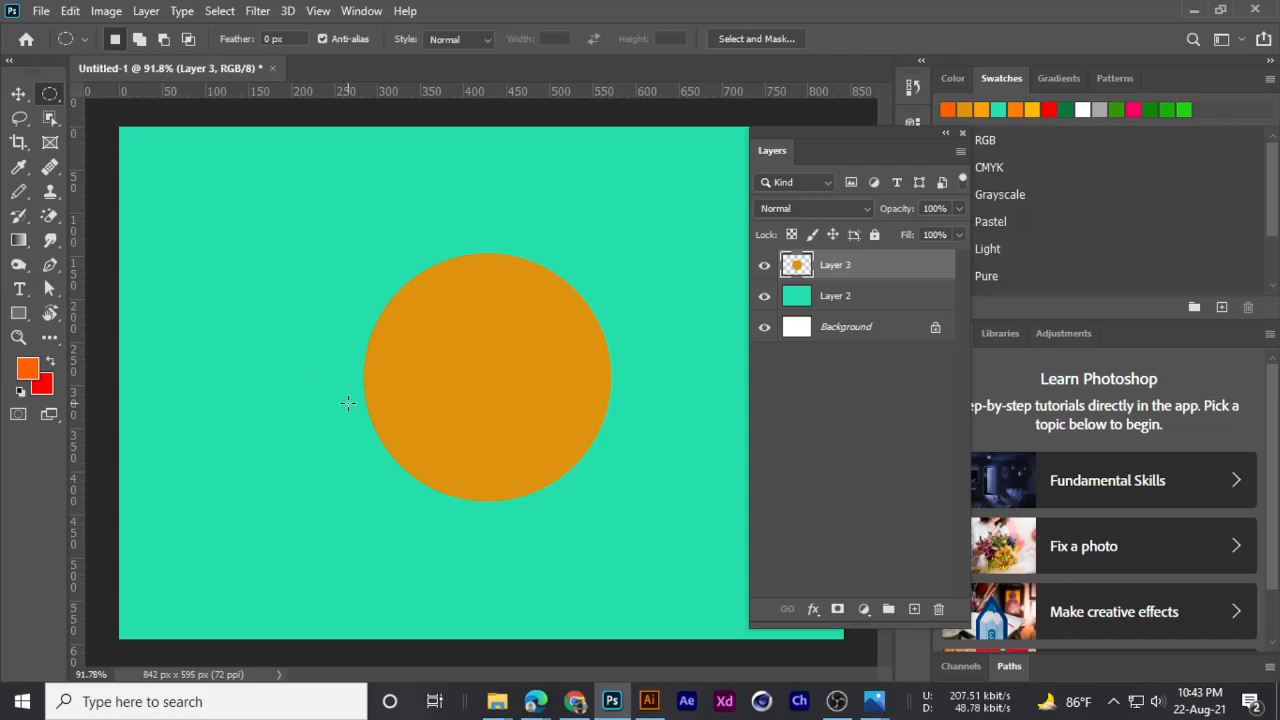
right_click(50, 95)
left_click(124, 111)
left_click_drag(352, 411, 626, 601)
- Delete the circle's lower part inside the ellipse, move the selection over the circle's upper part and delete that area too
key("space")
key("Delete")
left_click_drag(345, 190, 634, 323)
key("ctrl+z")
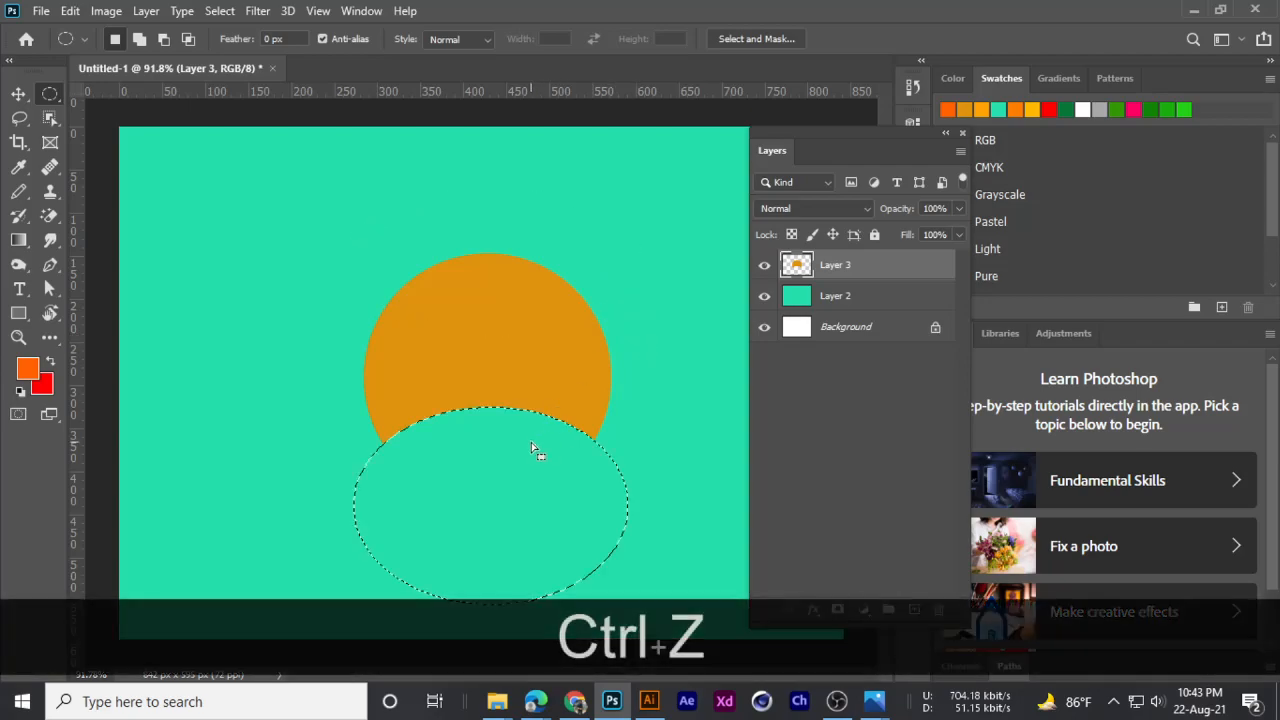
left_click_drag(496, 490, 495, 212)
key("Delete")
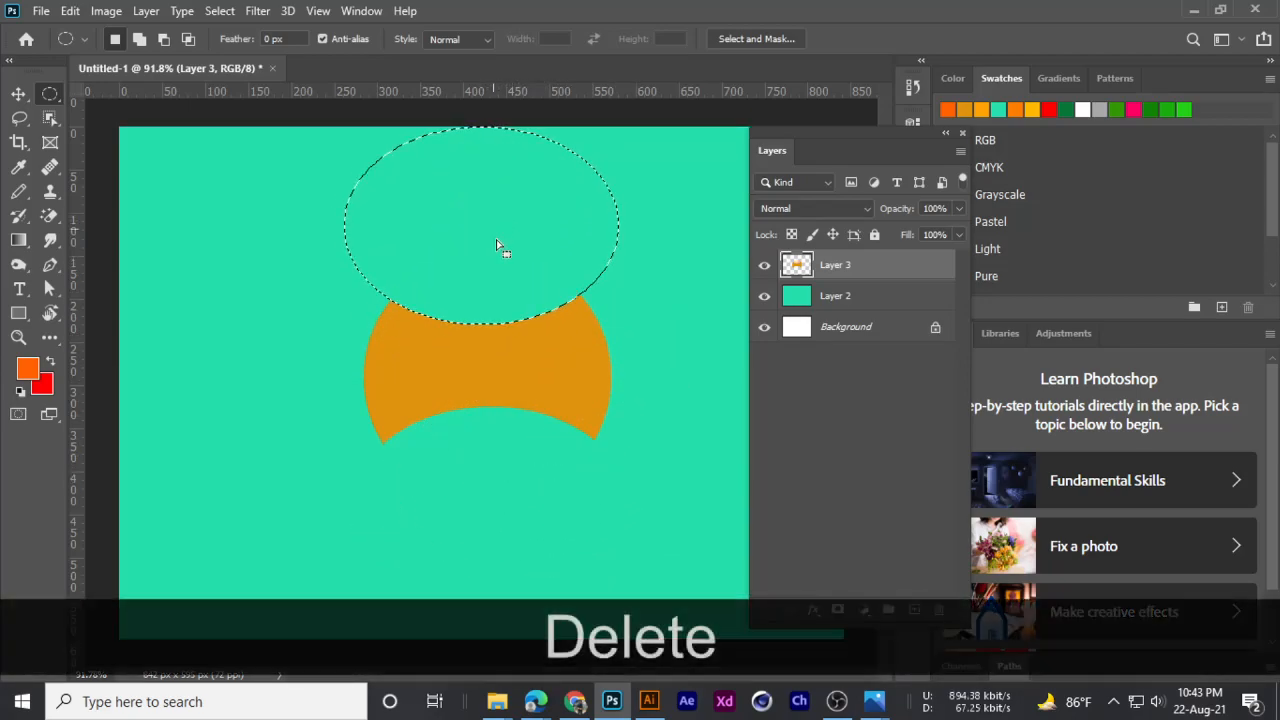
- Shift the selection toward the upper left, and undo back to the full circle with the ellipse over its lower part
left_click_drag(466, 251, 382, 267)
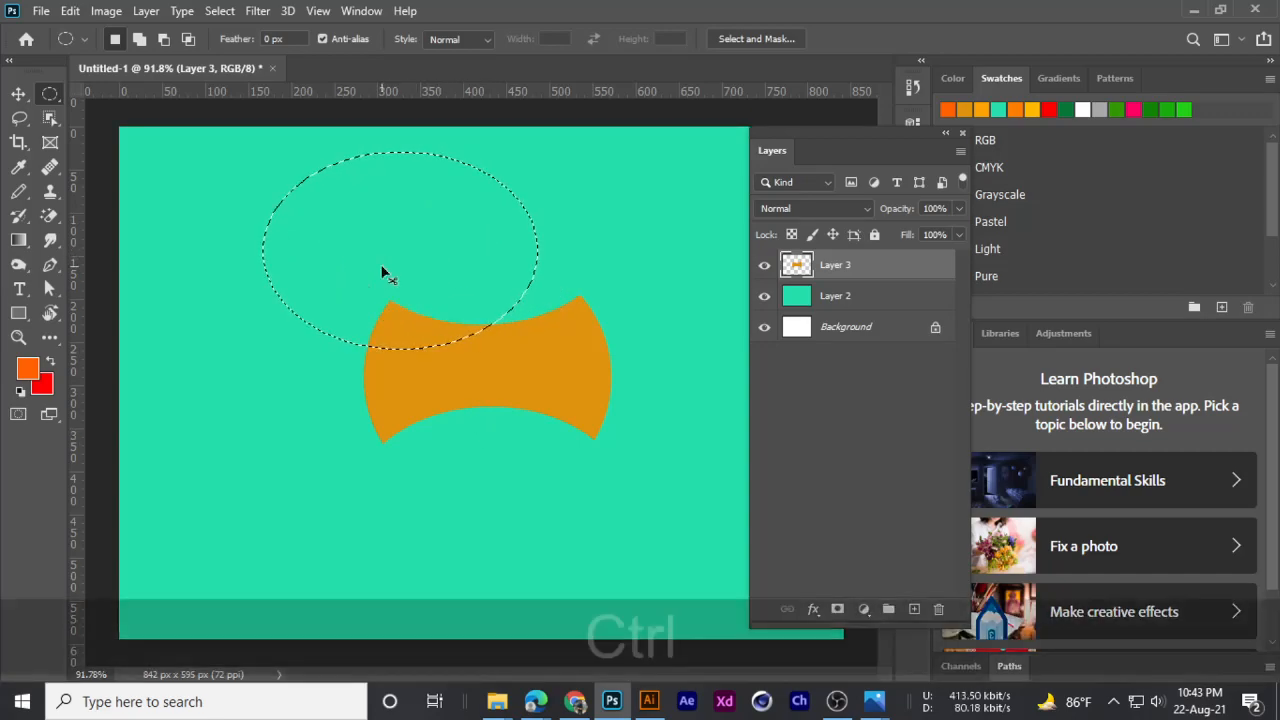
key("ctrl+z")
key("ctrl+z")
key("ctrl+z")
key("ctrl+z")
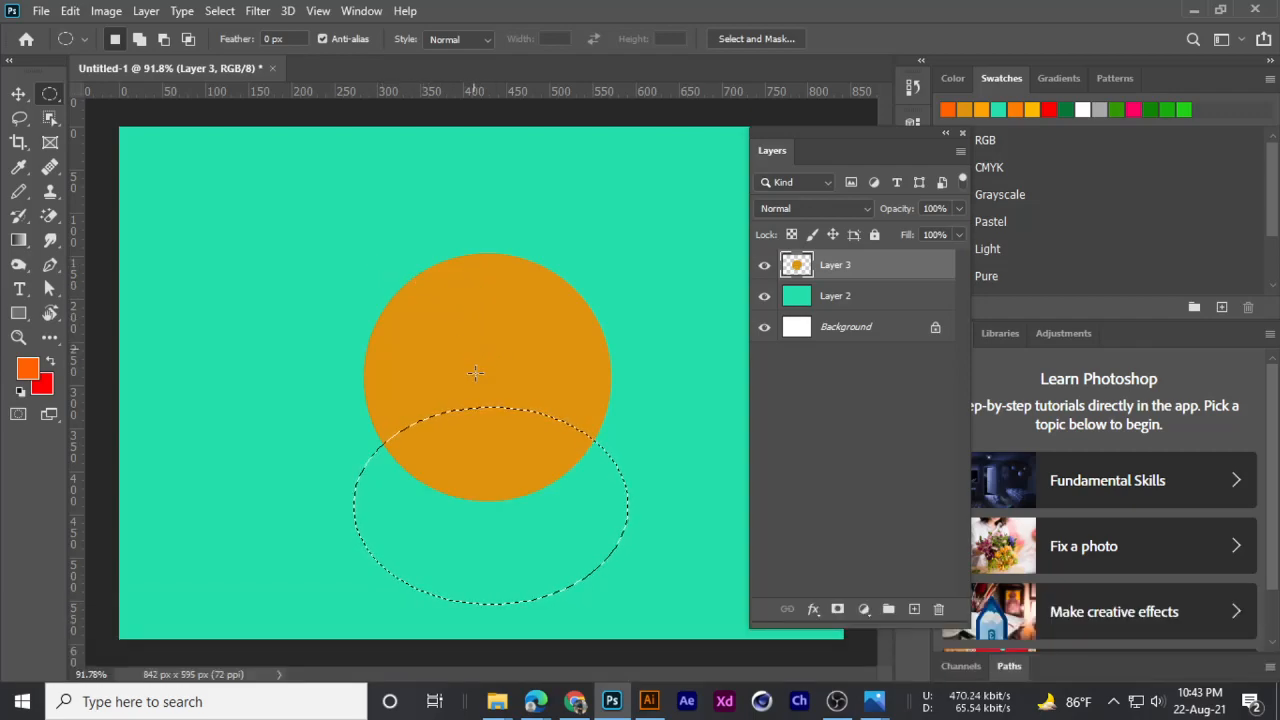
- Delete the circle's lower part inside the elliptical selection, and undo the deletion
scroll(464, 439, "down", 1)
scroll(464, 438, "up", 2)
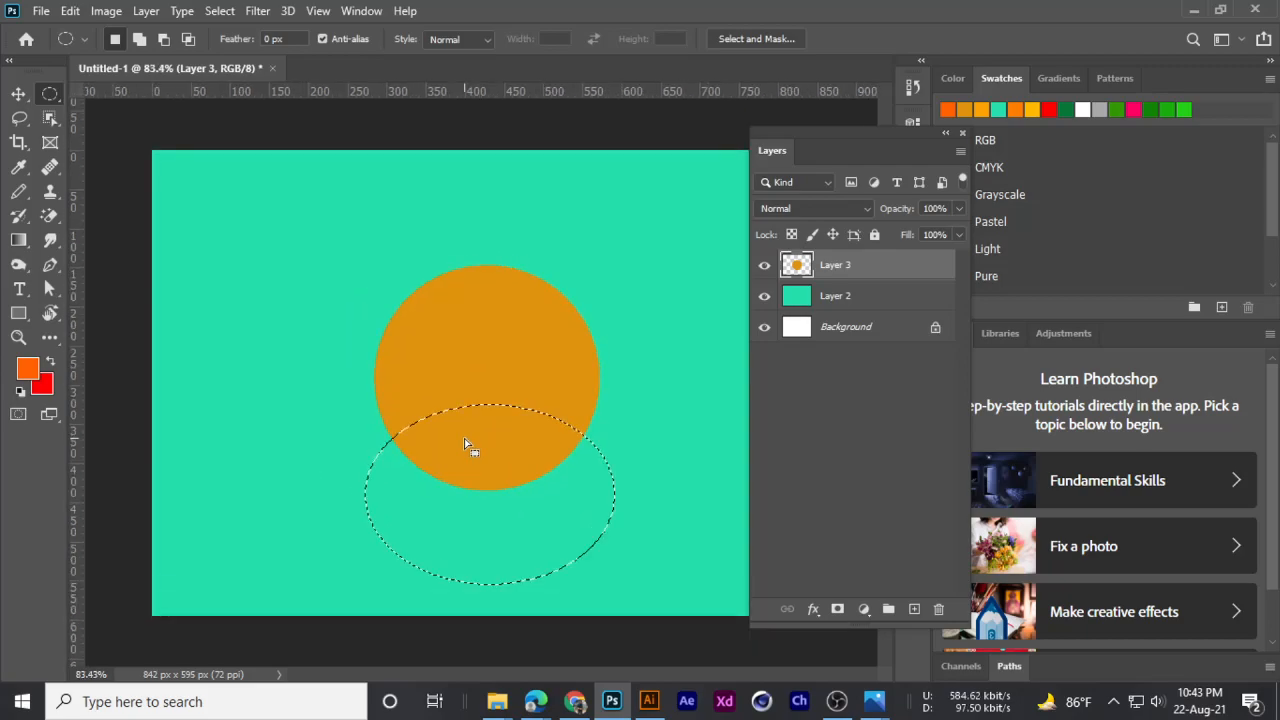
scroll(464, 438, "down", 1)
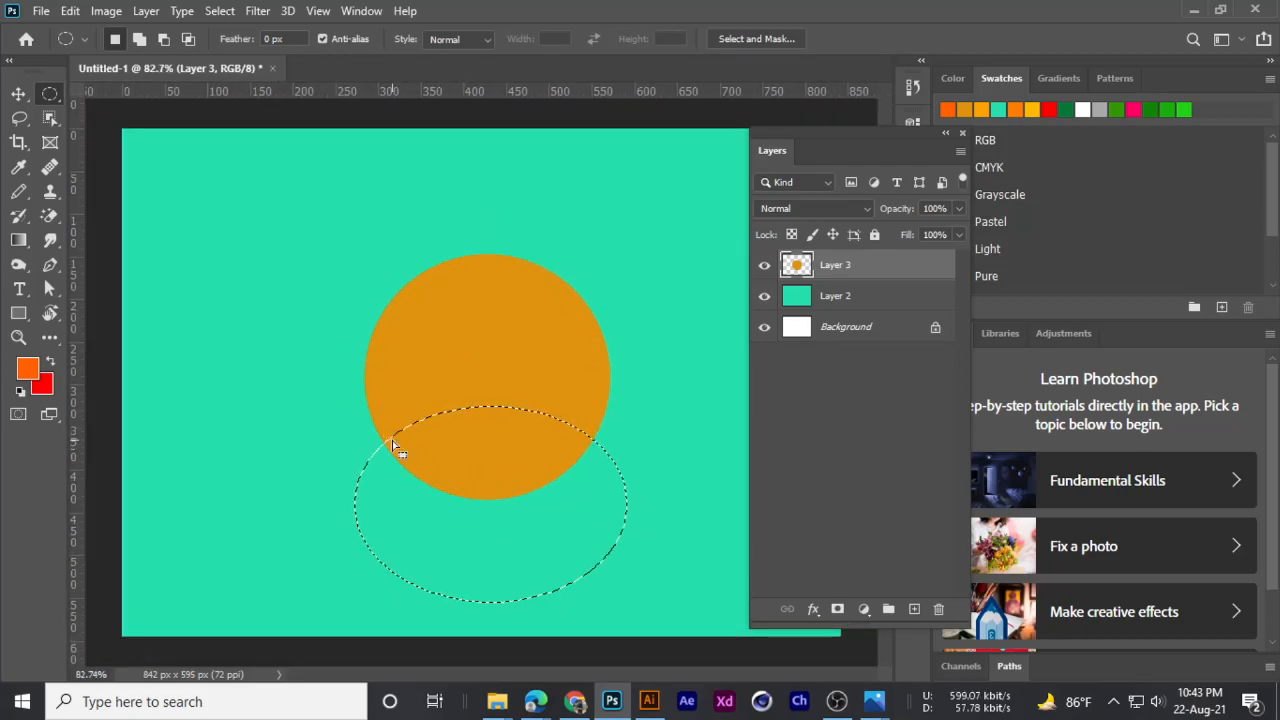
scroll(395, 443, "down", 1)
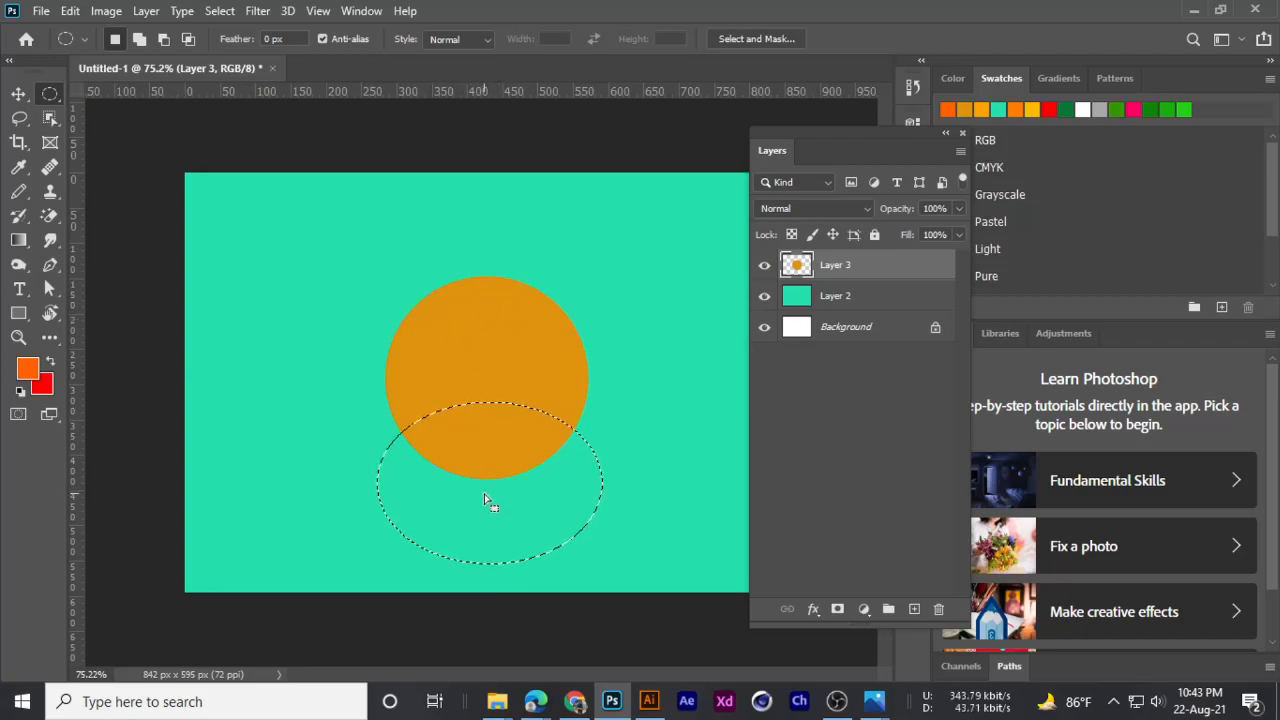
key("Delete")
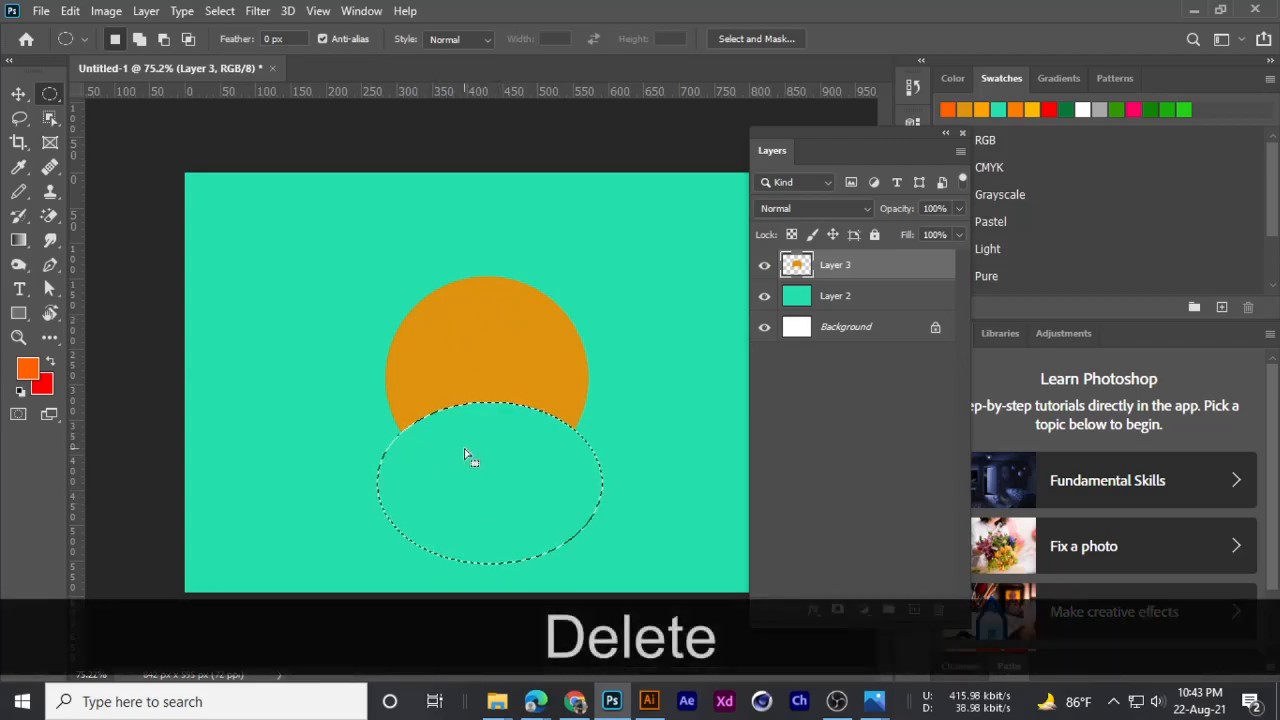
key("ctrl+z")
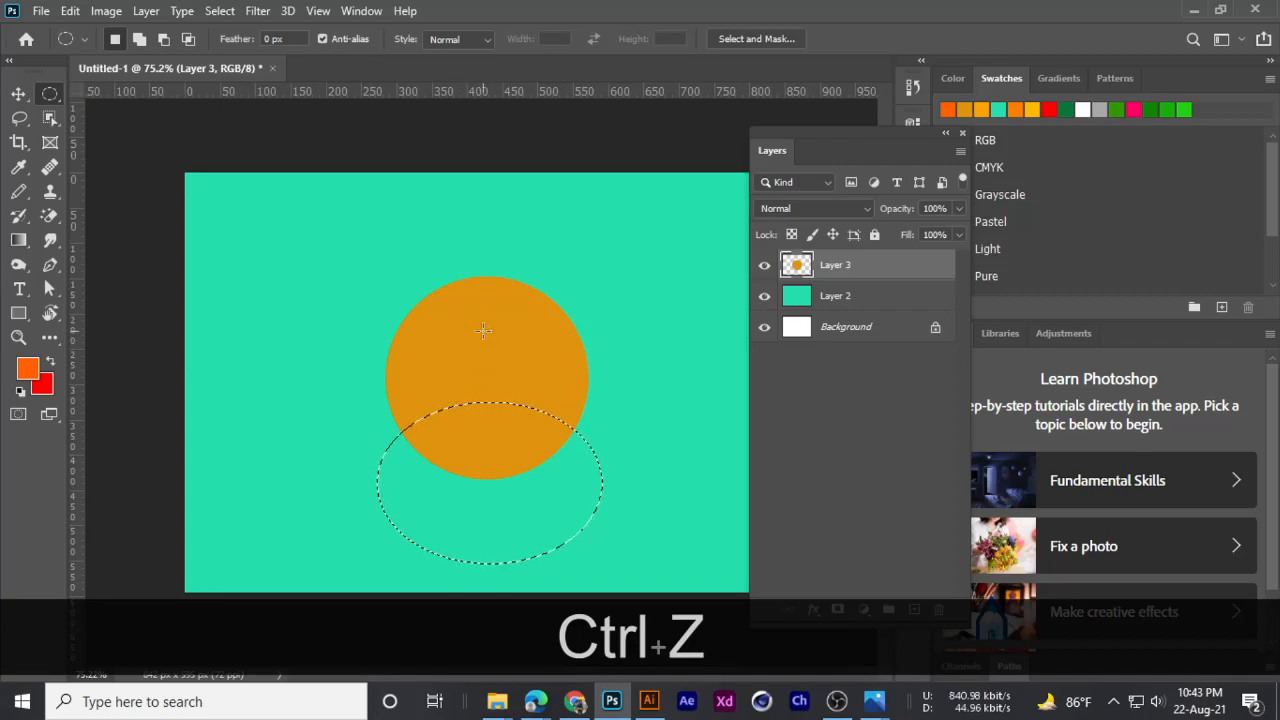
- Invert the elliptical selection, delete the part of the circle outside the ellipse, and deselect
left_click(219, 11)
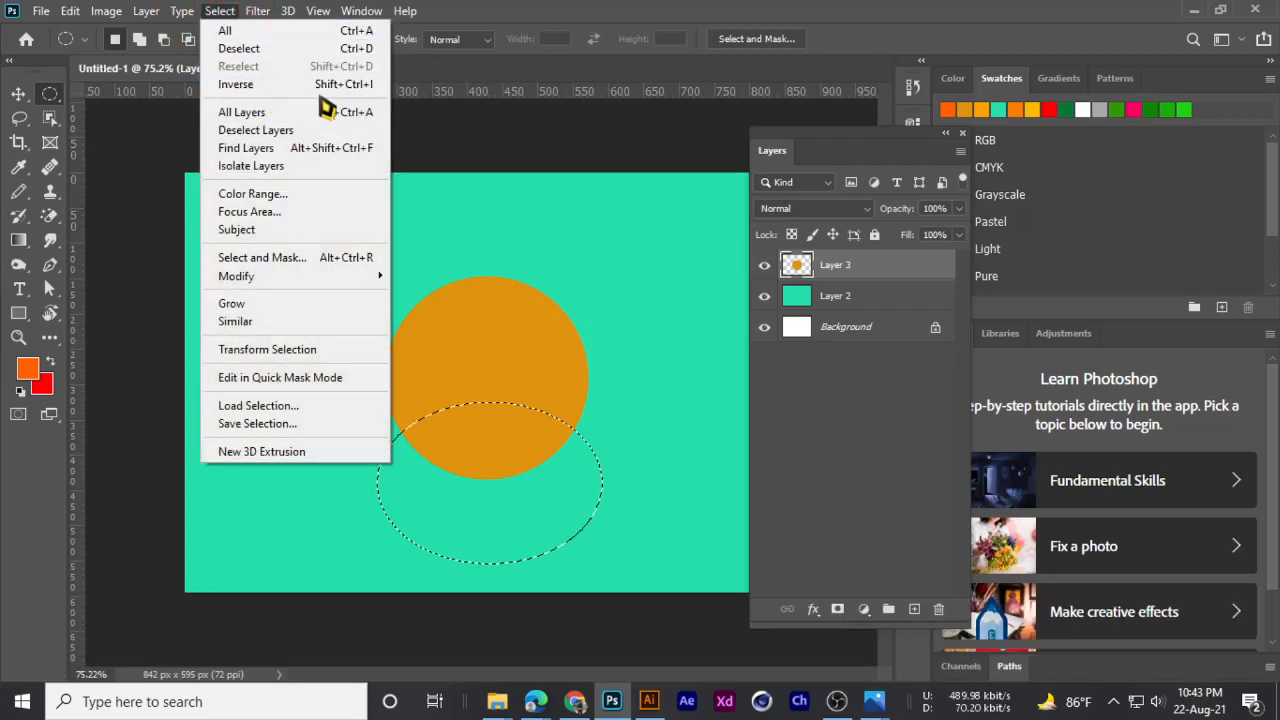
left_click(360, 88)
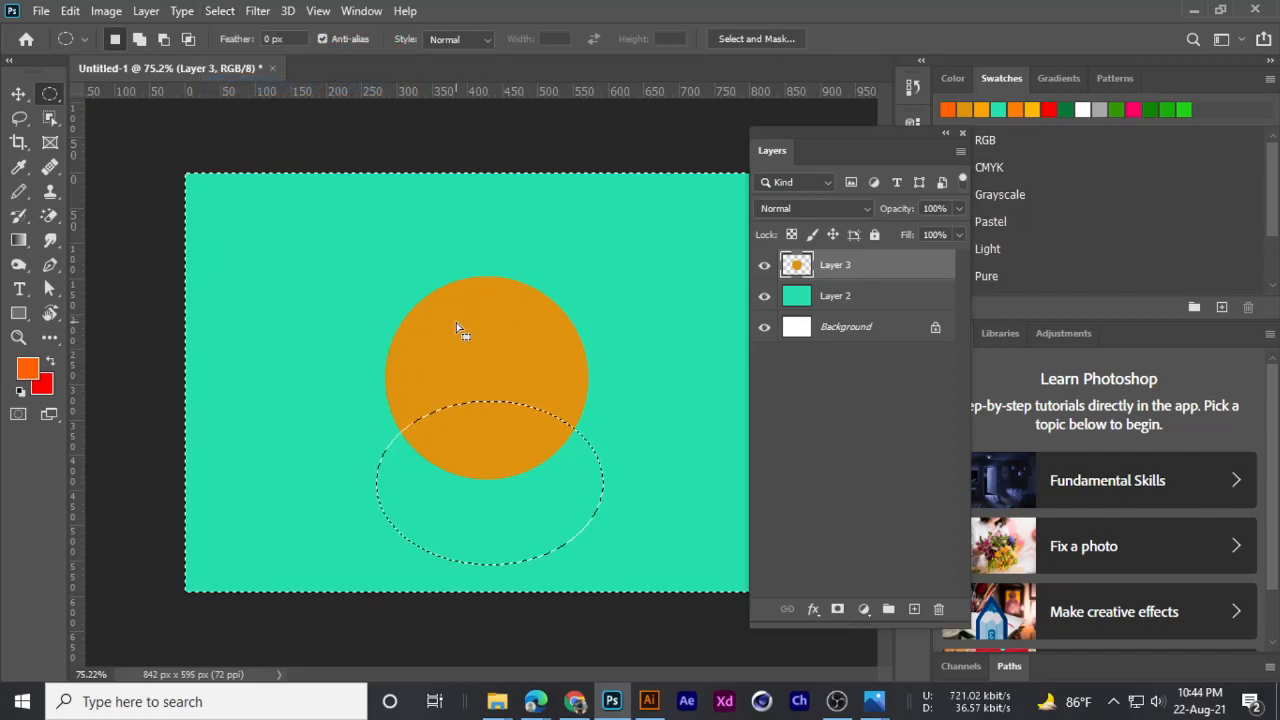
key("Delete")
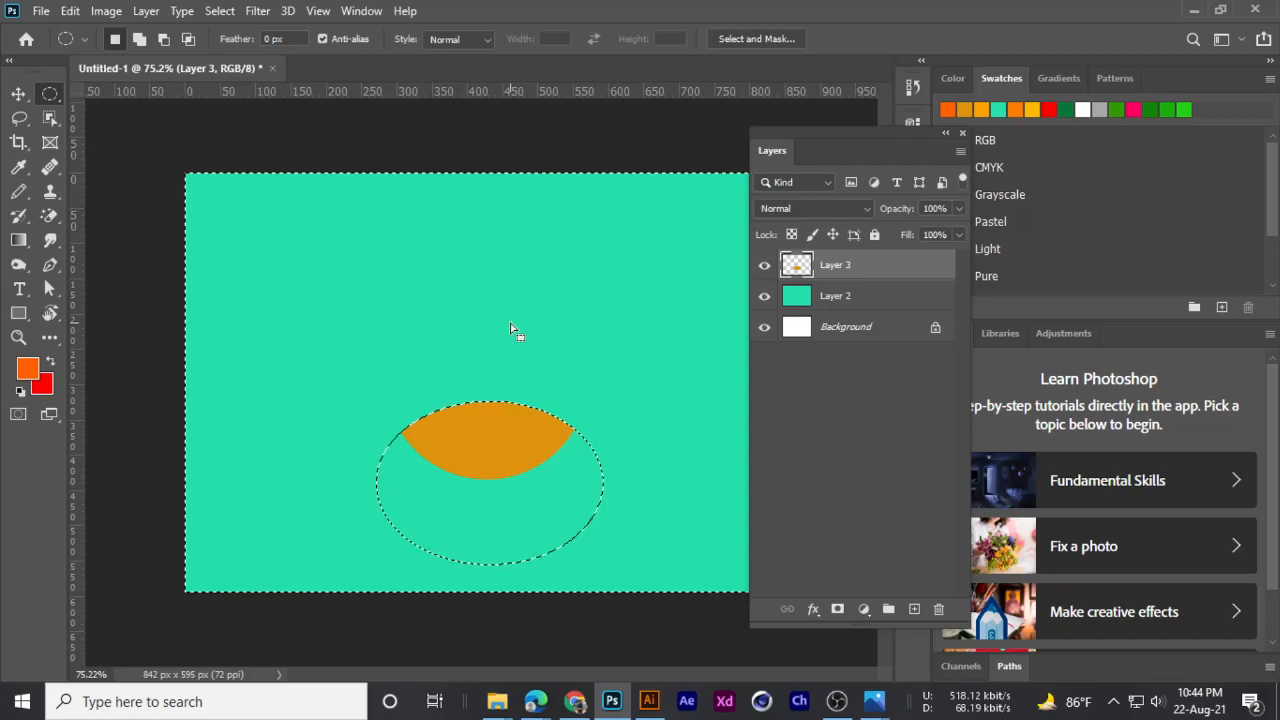
key("ctrl+d")
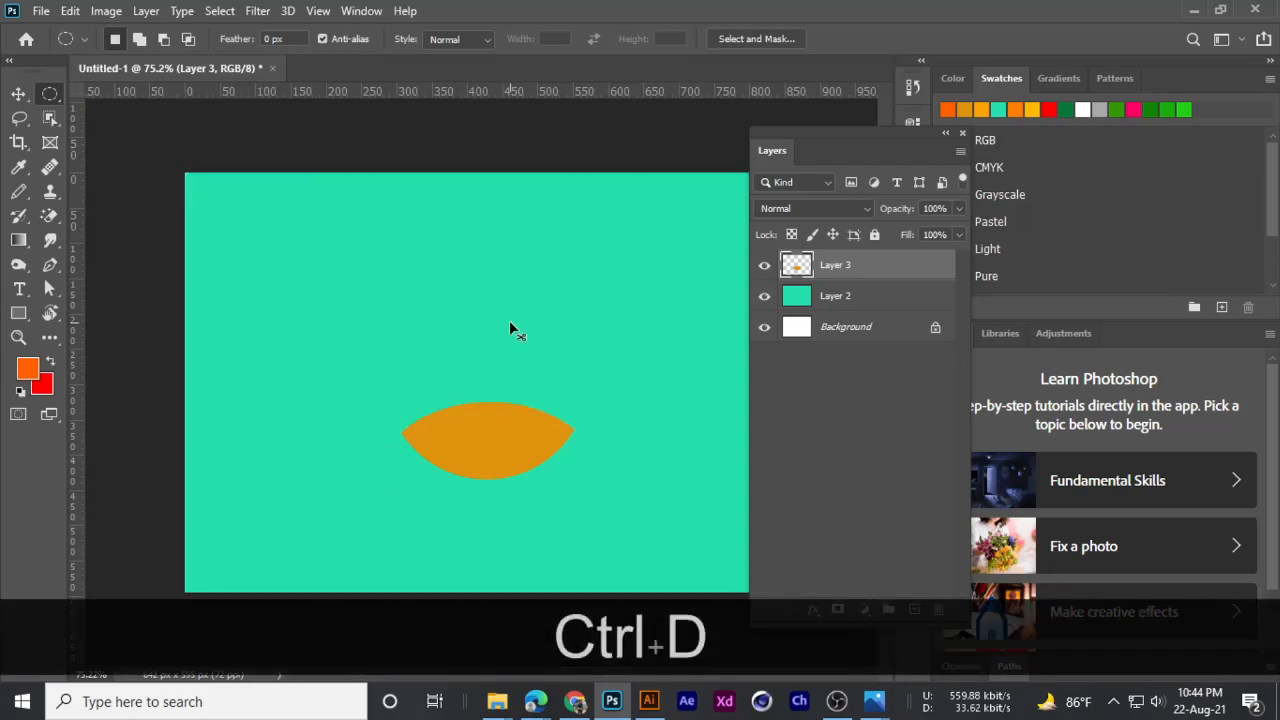
- Move the remaining lens shape upward on the canvas and delete its layer
left_click(19, 93)
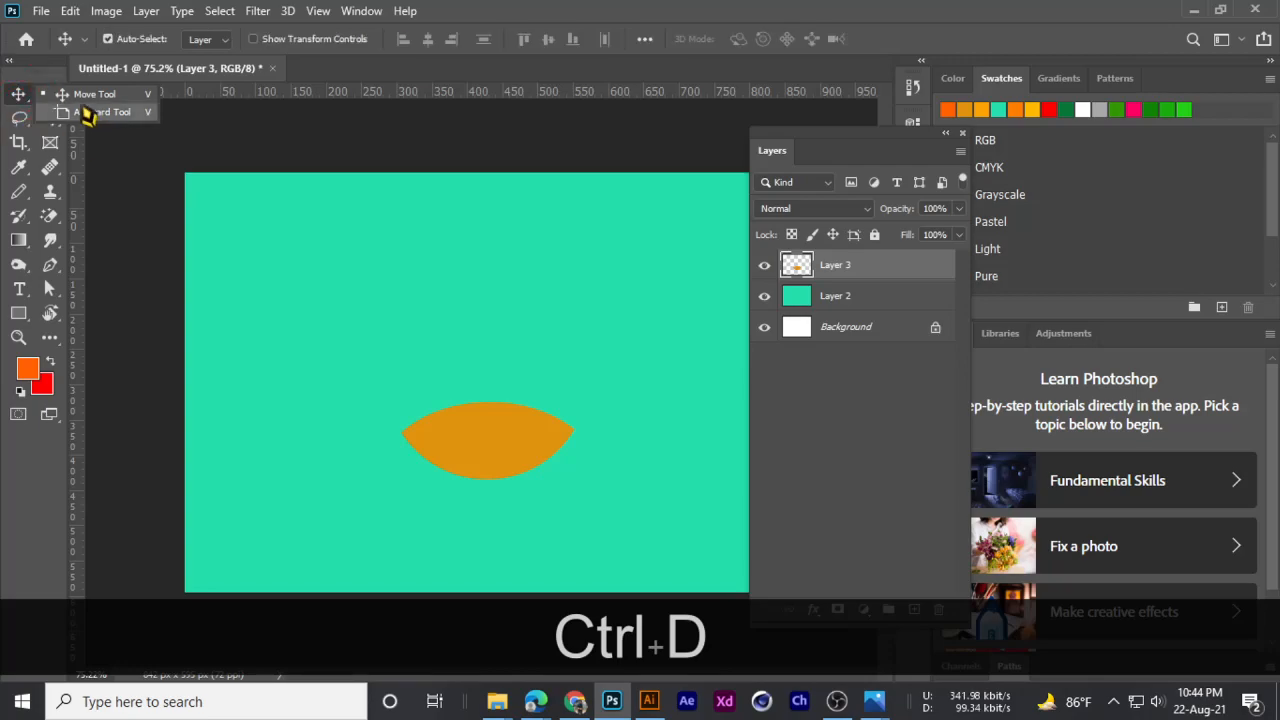
left_click_drag(476, 440, 478, 294)
key("Delete")
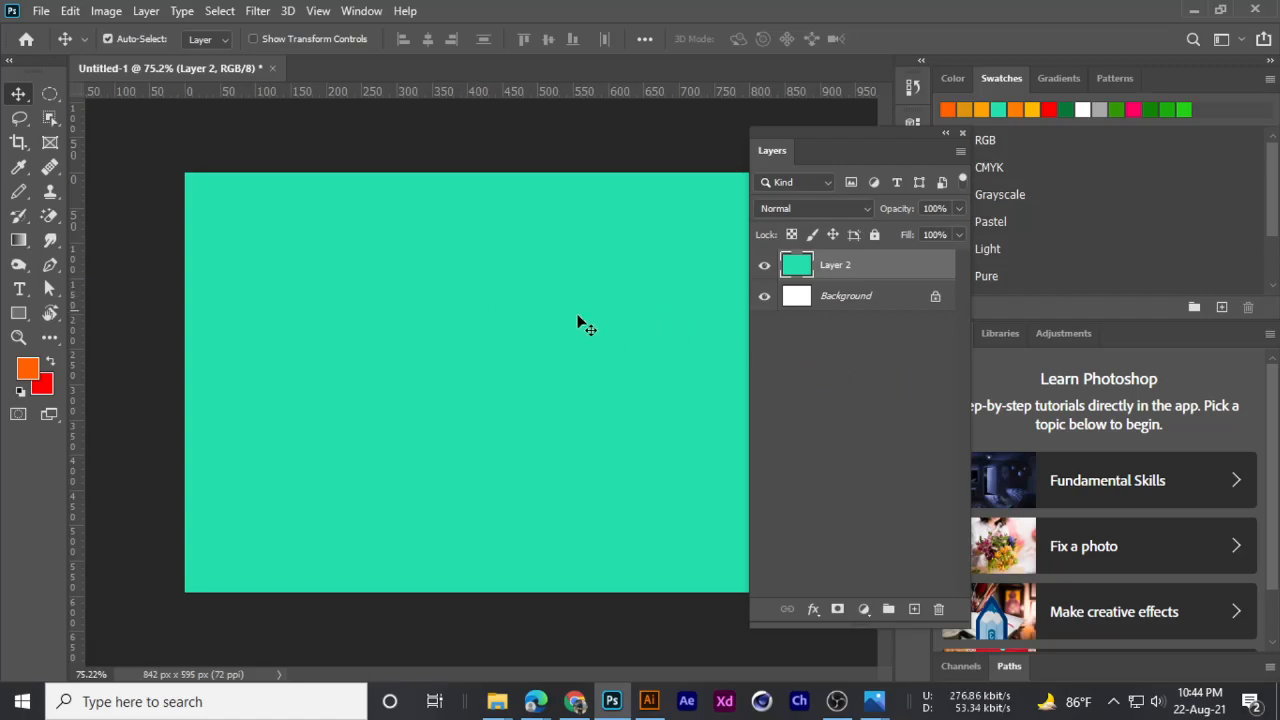
- Add a new empty layer above the turquoise layer and clear the layer selection
left_click(50, 93)
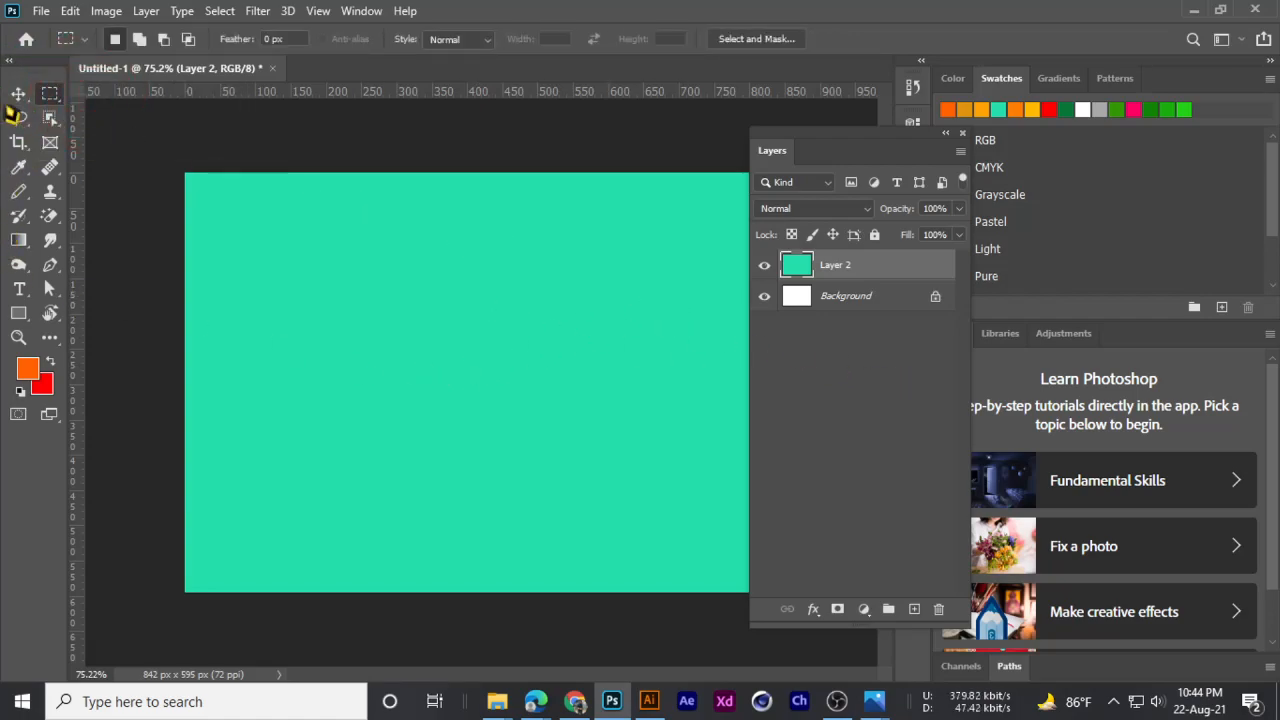
left_click(914, 609)
left_click(857, 457)
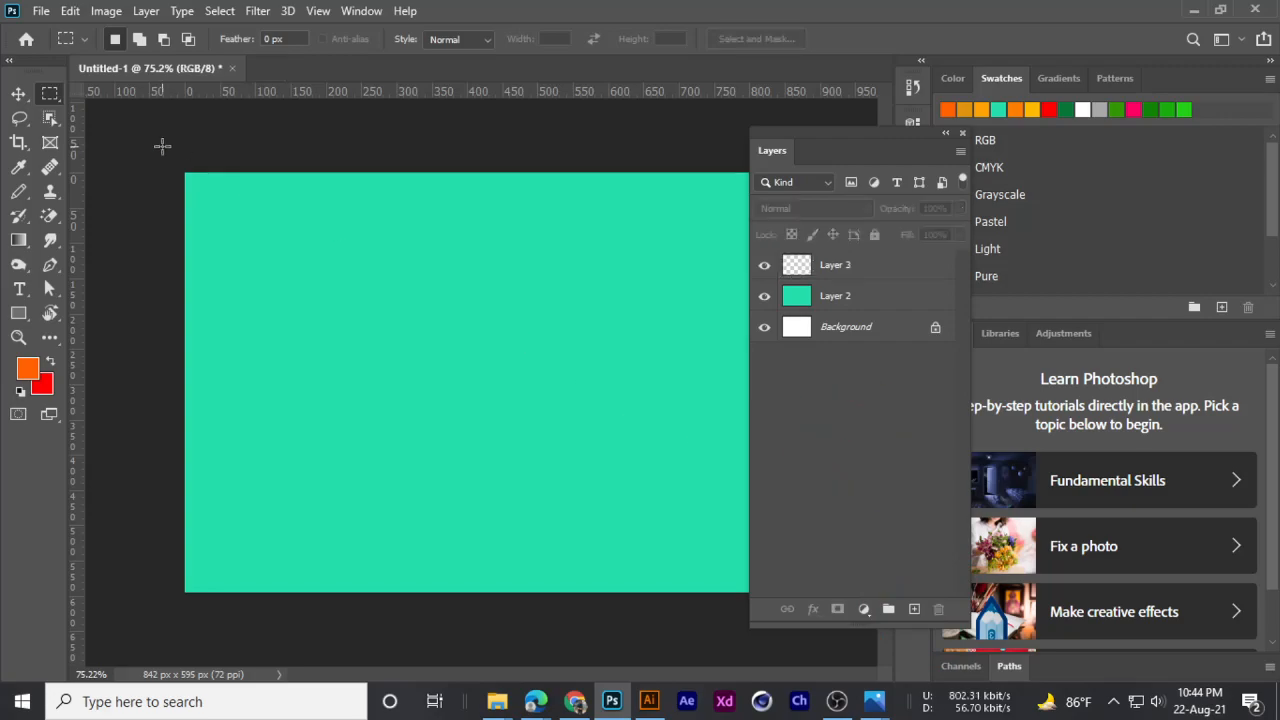
- Draw a circular selection with the Elliptical Marquee tool in the upper middle of the turquoise canvas
right_click(52, 100)
left_click(123, 95)
right_click(58, 100)
left_click(125, 112)
left_click_drag(338, 218, 589, 455)
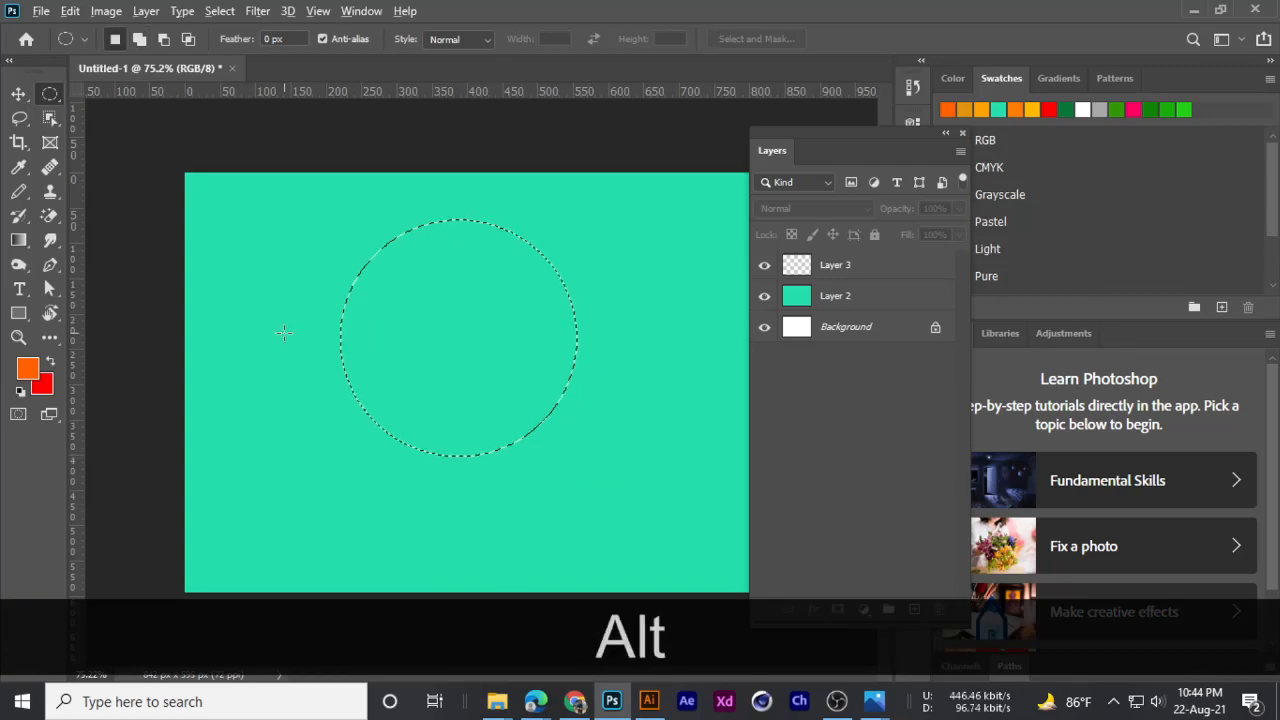
- Fill the circular selection with the orange foreground colour on Layer 3 and deselect it
key("alt+BackSpace")
key("BackSpace")
key("BackSpace")
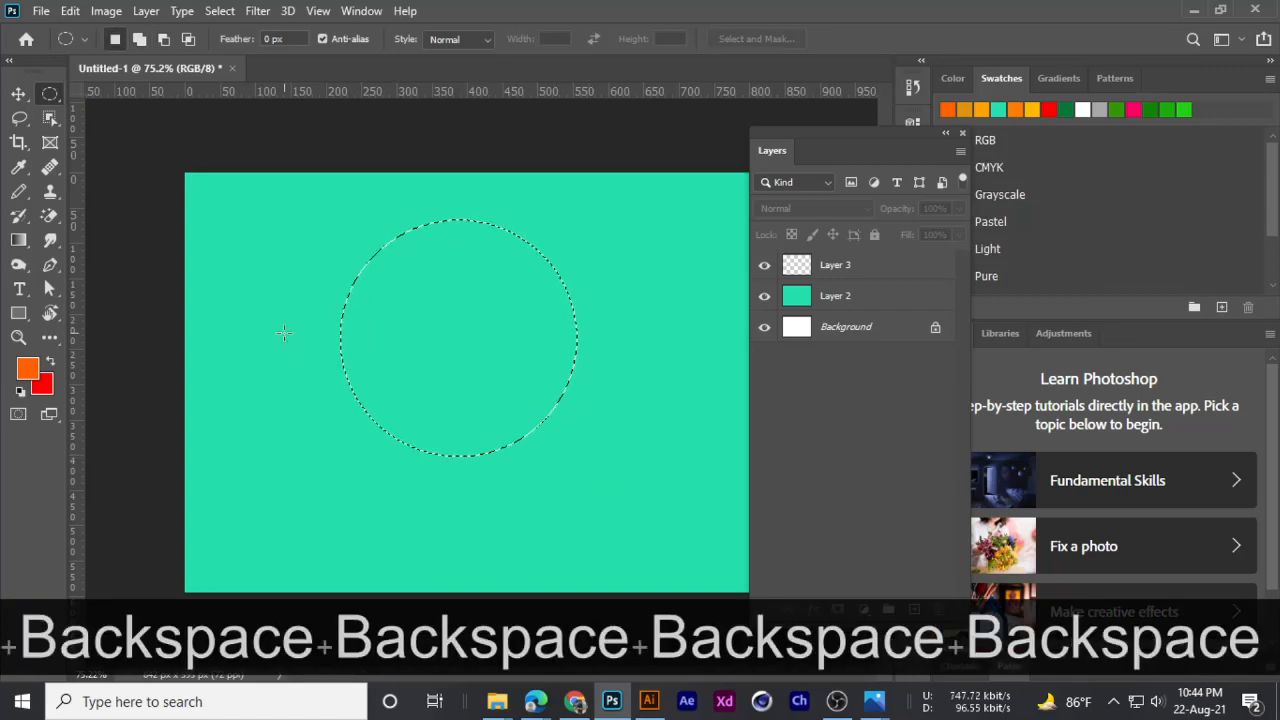
key("ctrl")
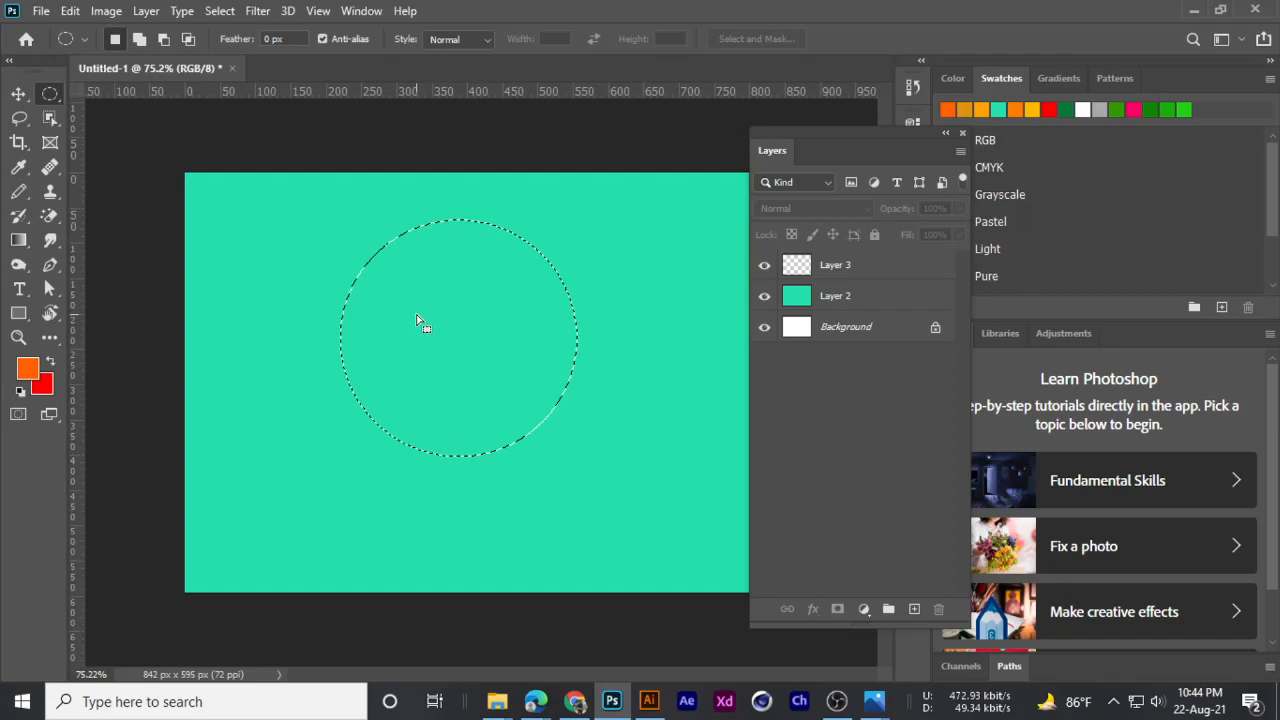
scroll(435, 302, "down", 1)
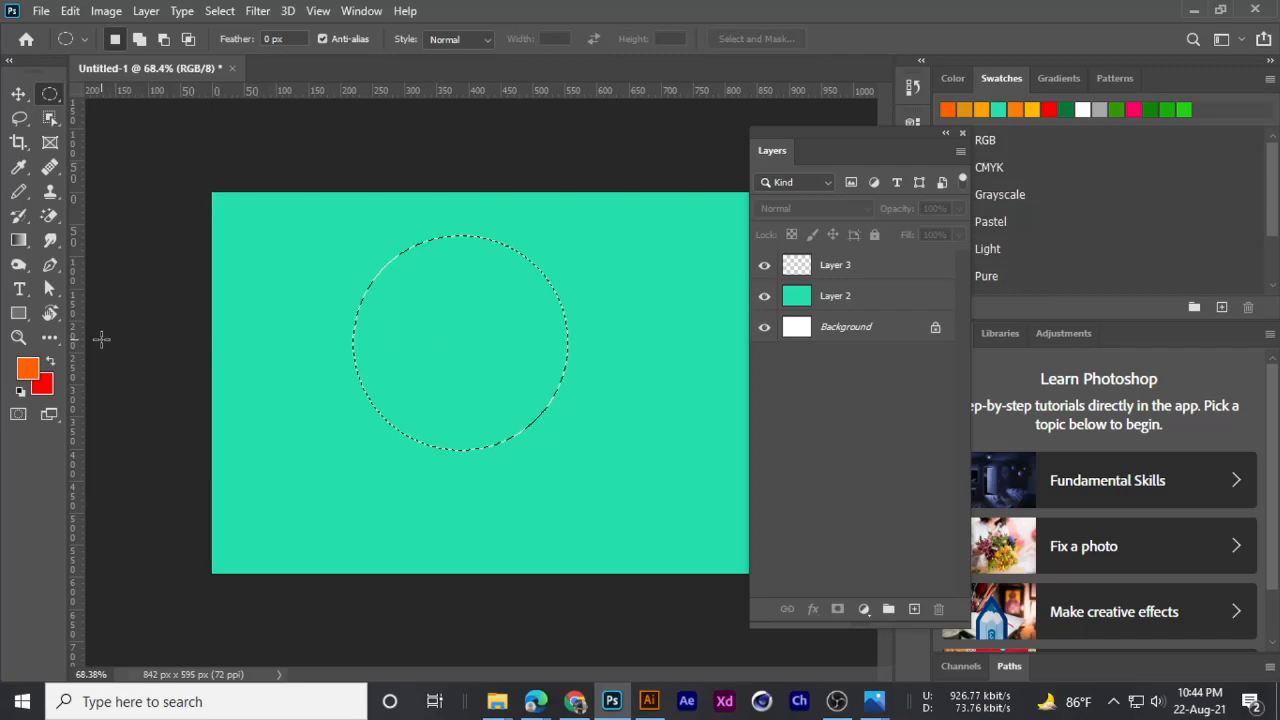
key("alt+BackSpace")
key("alt+BackSpace")
key("alt+BackSpace")
key("alt+BackSpace")
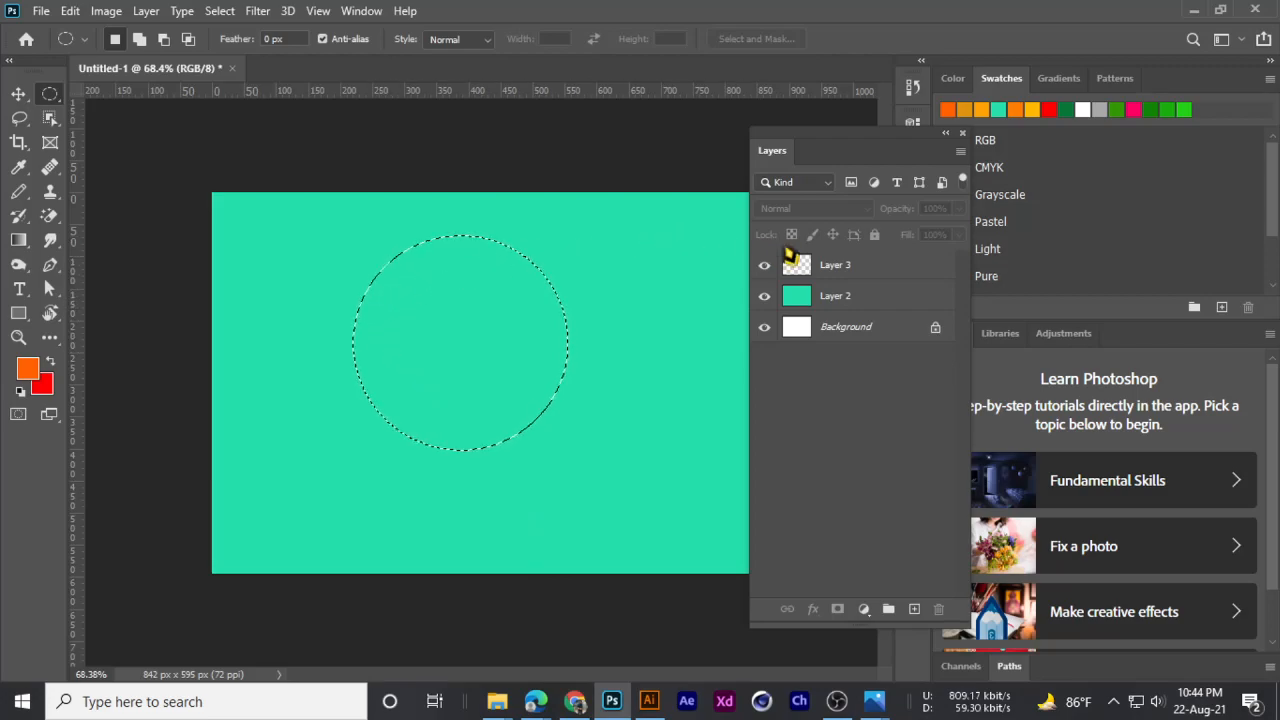
left_click(863, 271)
key("alt+BackSpace")
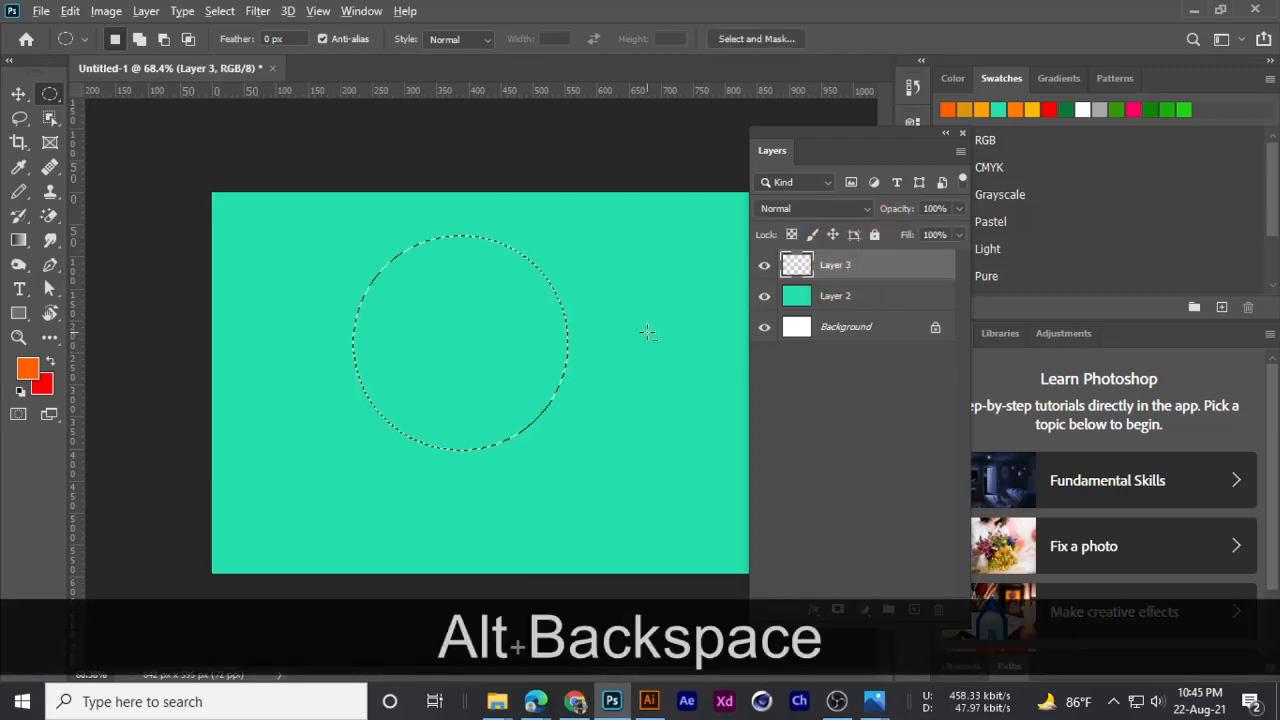
key("ctrl+d")
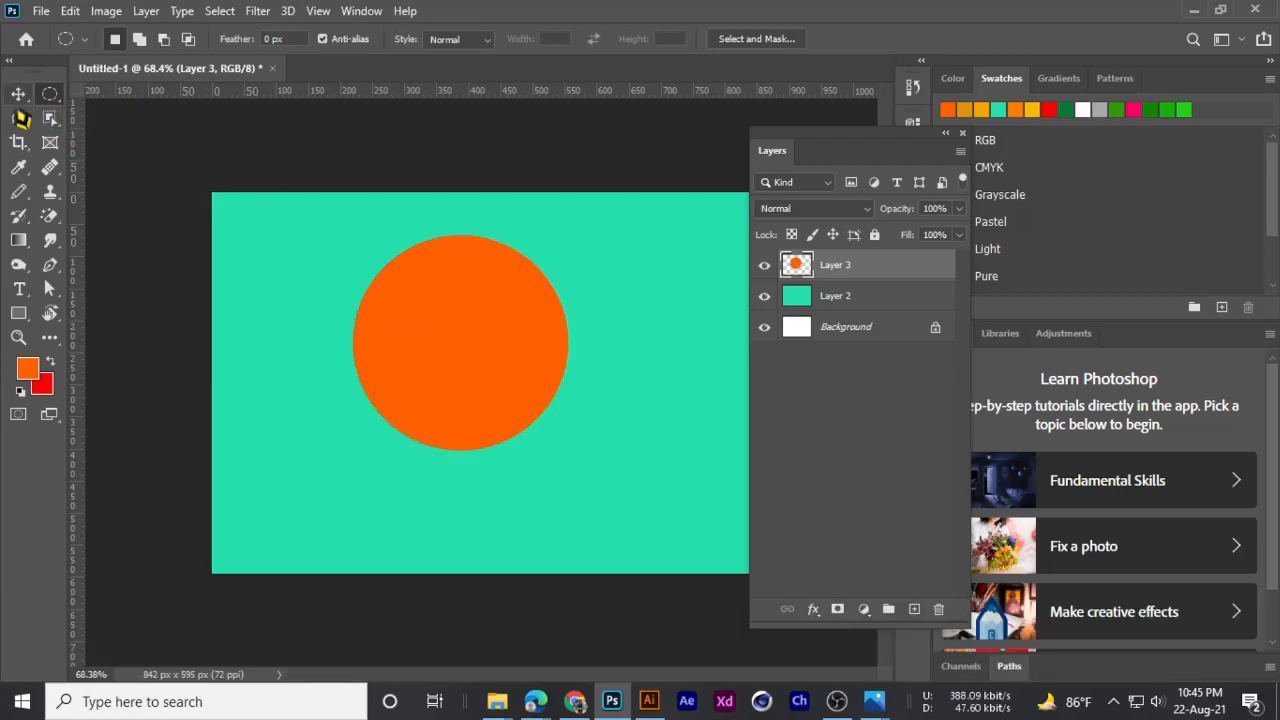
- Reposition the orange circle in the upper middle of the green canvas
left_click(18, 93)
left_click_drag(465, 377, 516, 417)
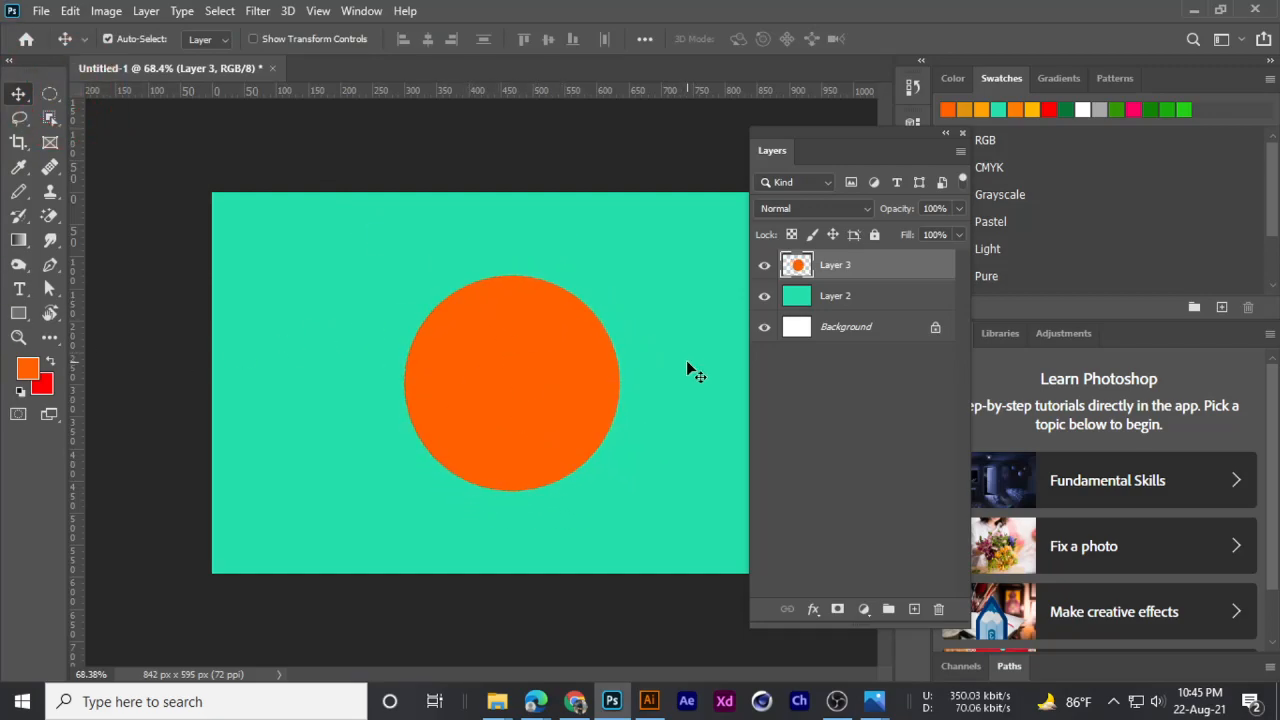
left_click_drag(480, 355, 466, 307)
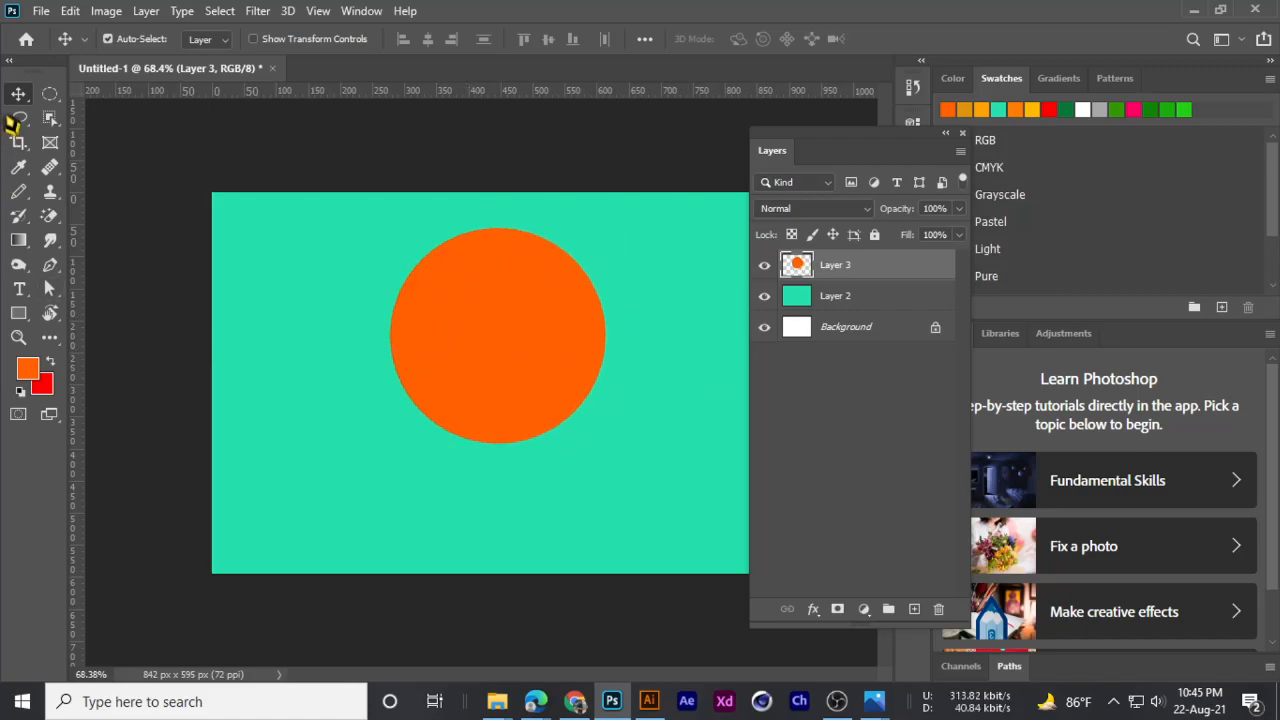
- Draw a wide elliptical selection overlapping the lower part of the orange circle and centre it beneath the circle
left_click(50, 93)
left_click(100, 101)
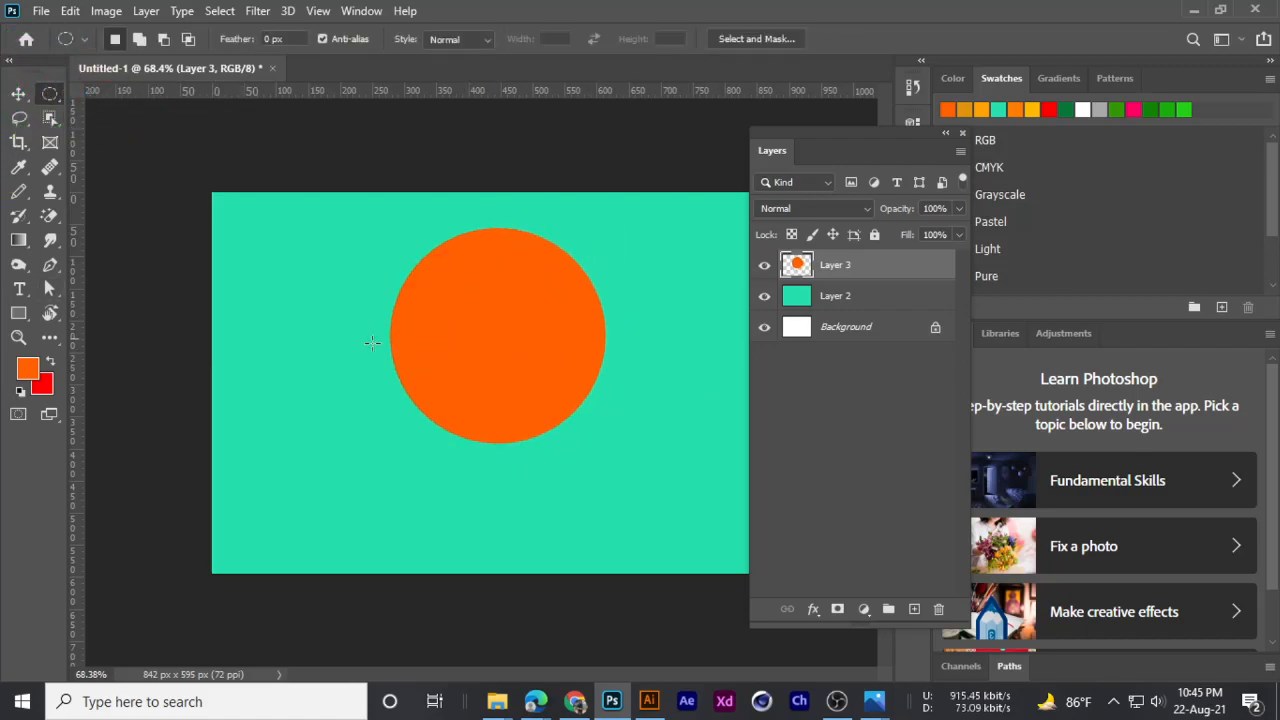
left_click_drag(367, 340, 648, 521)
mouse_move(513, 401)
left_mouse_down()
mouse_move(518, 424)
mouse_move(505, 400)
left_mouse_up()
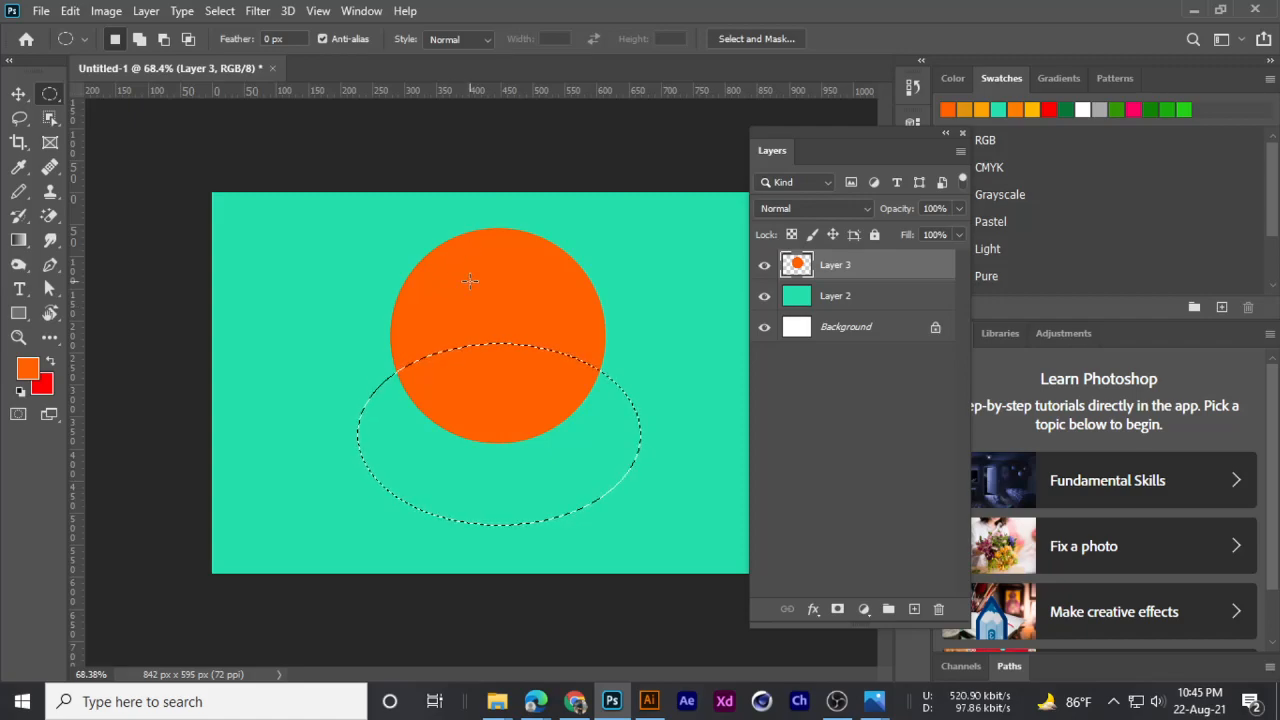
- Invert the elliptical selection, delete the part of the orange circle outside the ellipse, and deselect
scroll(478, 380, "down", 1)
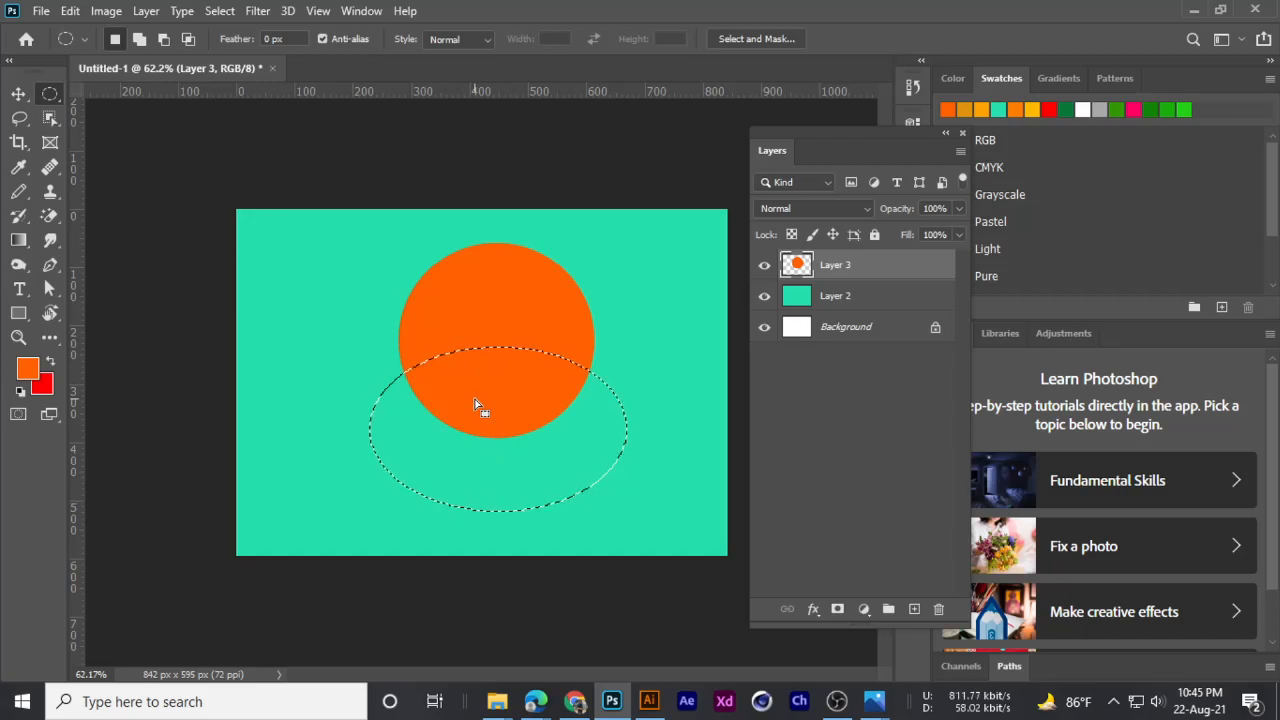
left_click(219, 11)
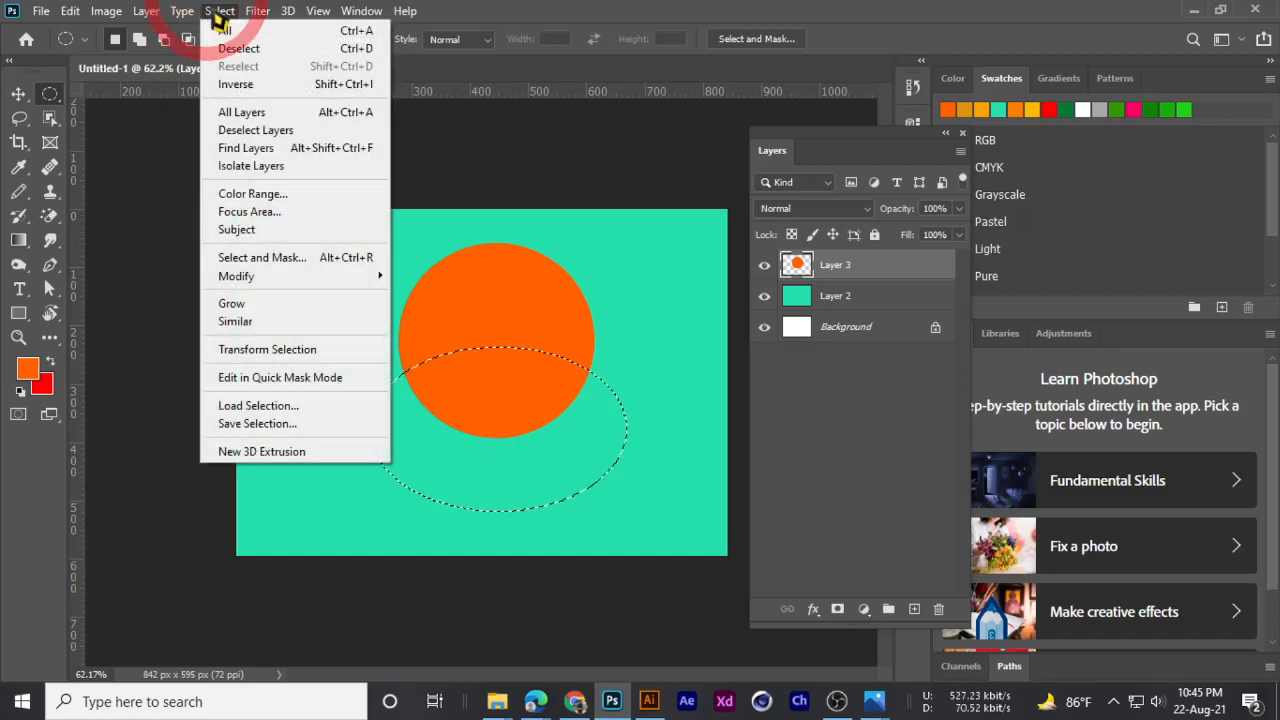
left_click(230, 85)
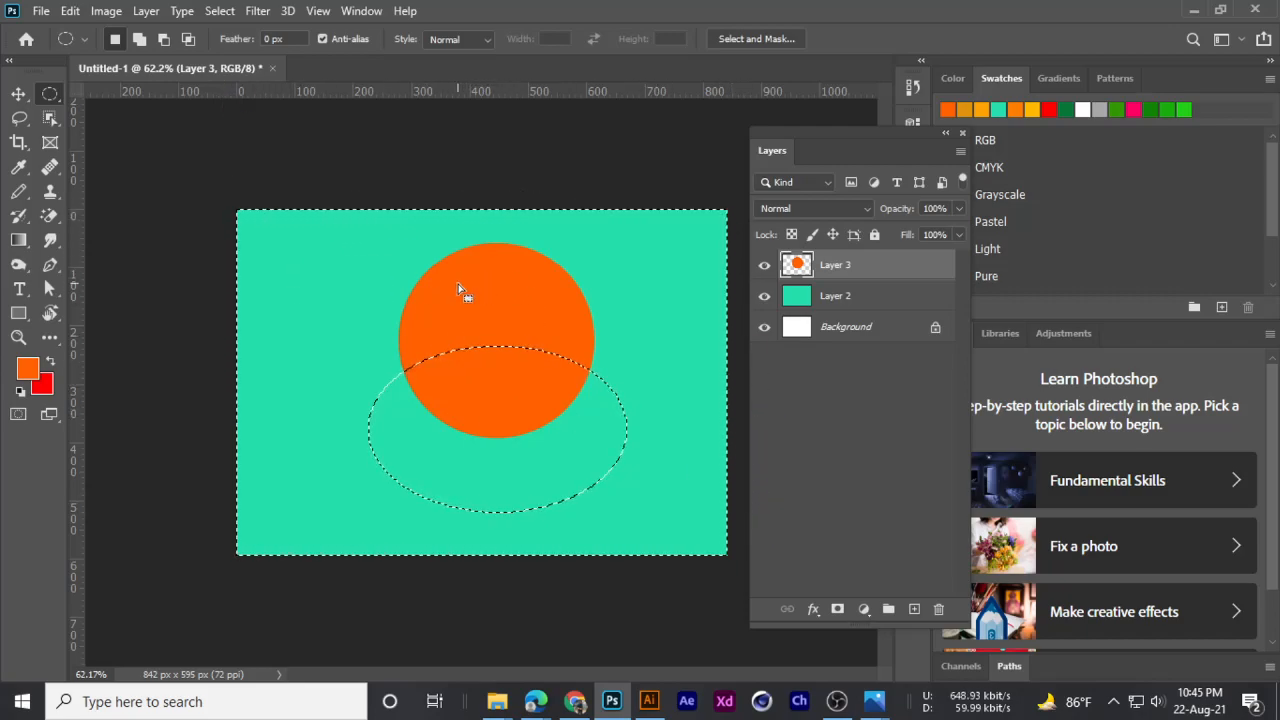
key("Delete")
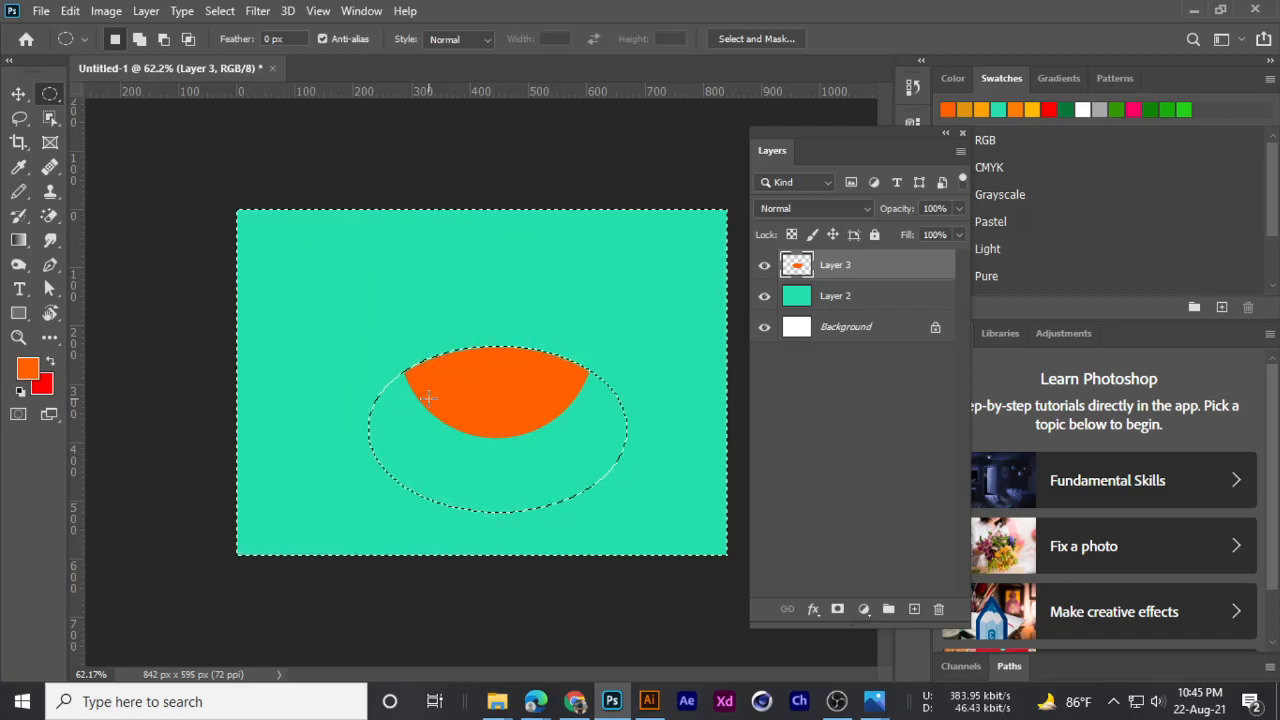
key("ctrl+d")
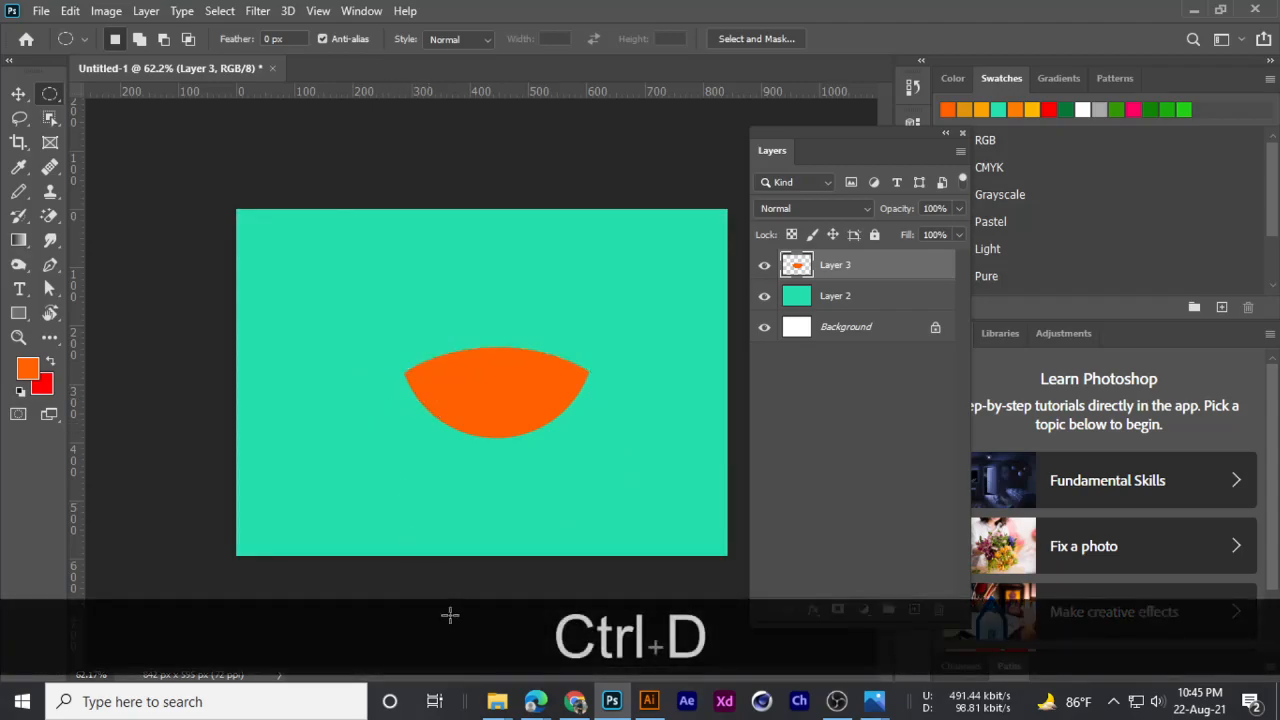
- Switch to the Google Meet call, admit the waiting participant, and return to Photoshop
left_click(535, 701)
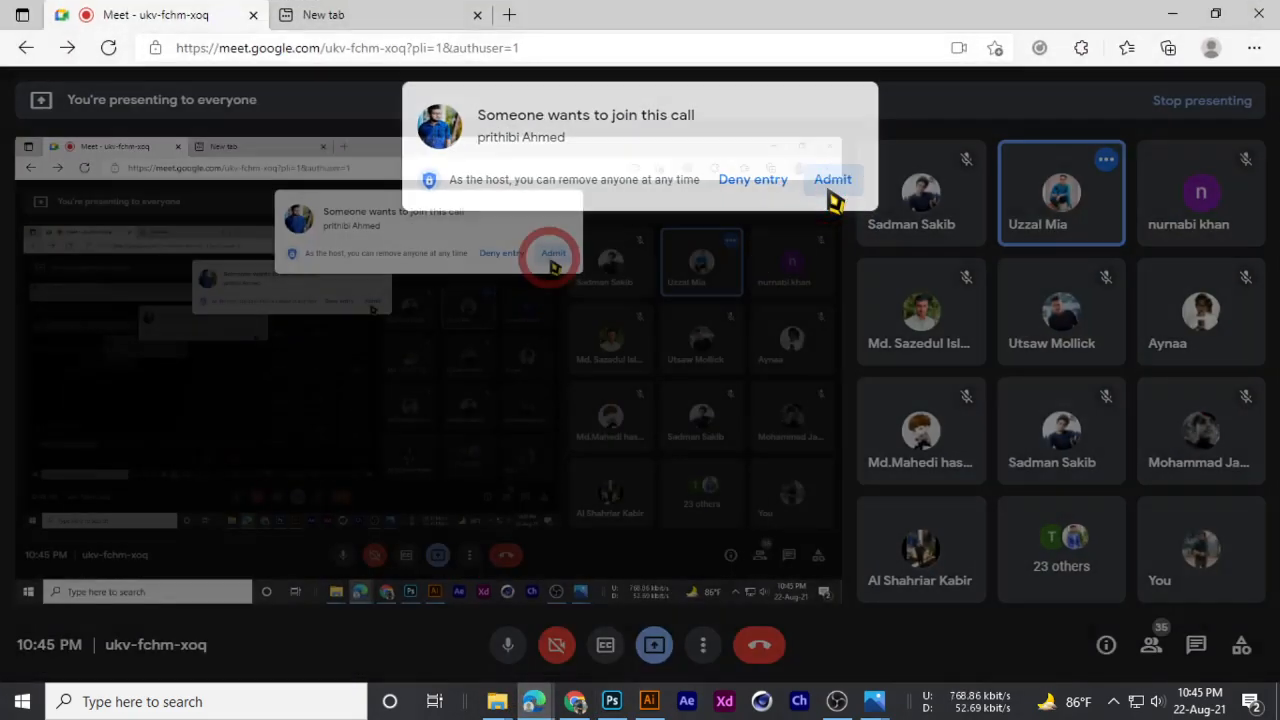
left_click(830, 188)
left_click(1173, 14)
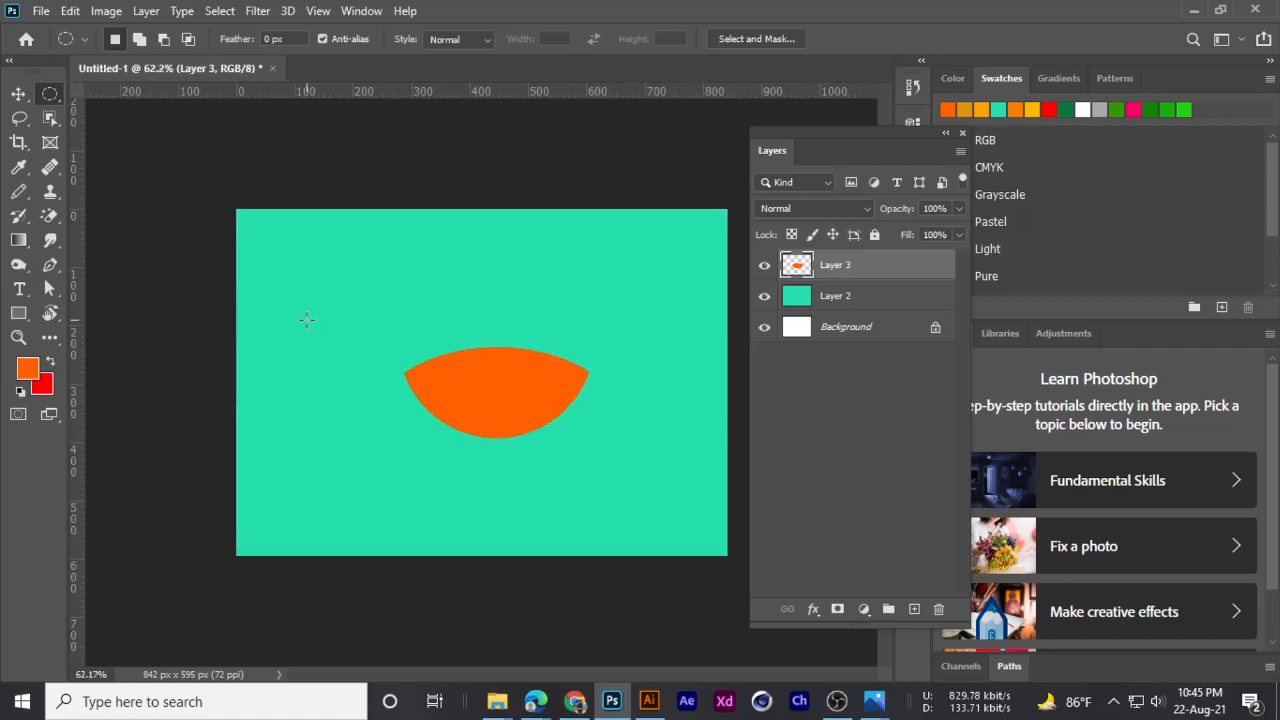
- Delete Layer 3 with the trimmed orange shape and leave no layer selected
left_click(18, 93)
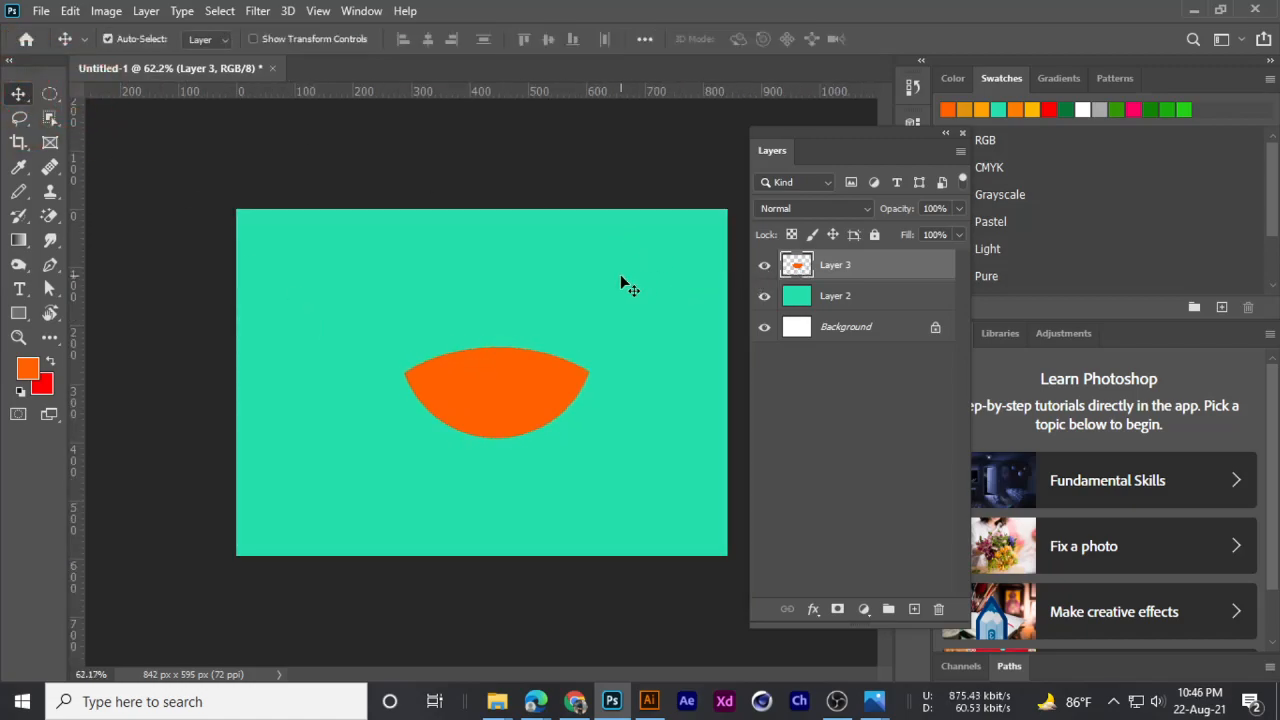
key("Delete")
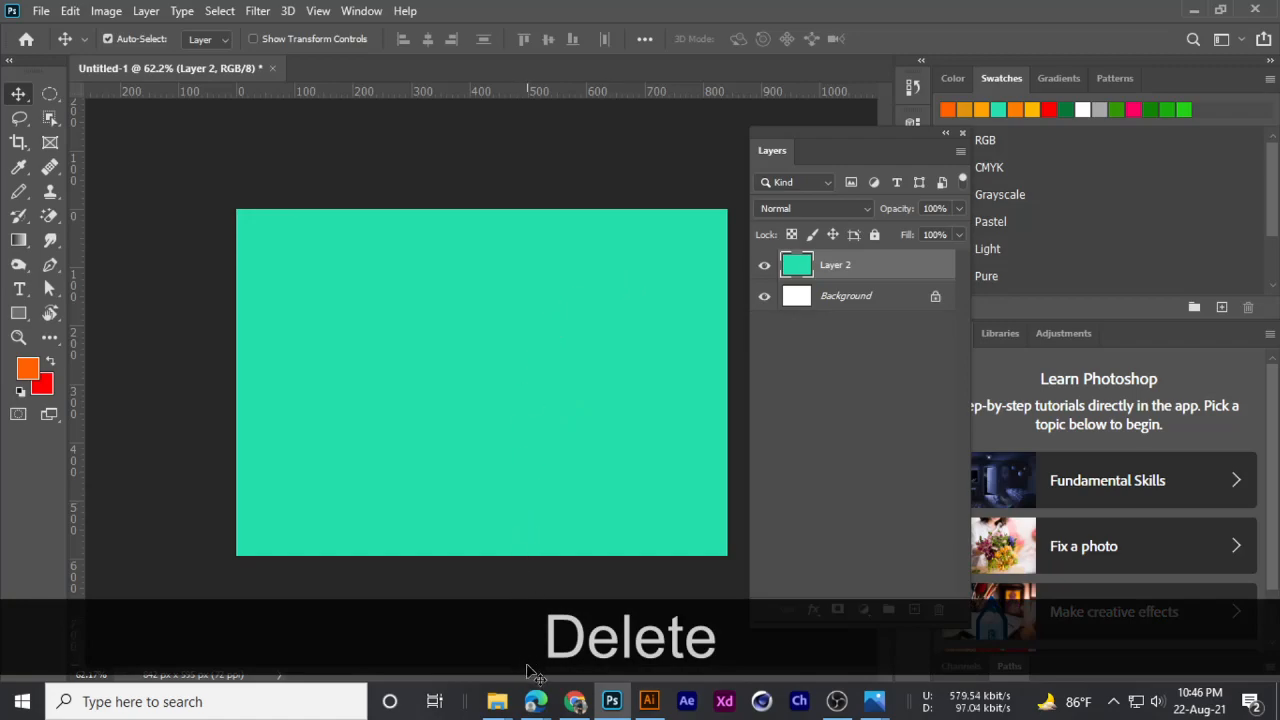
left_click(380, 185)
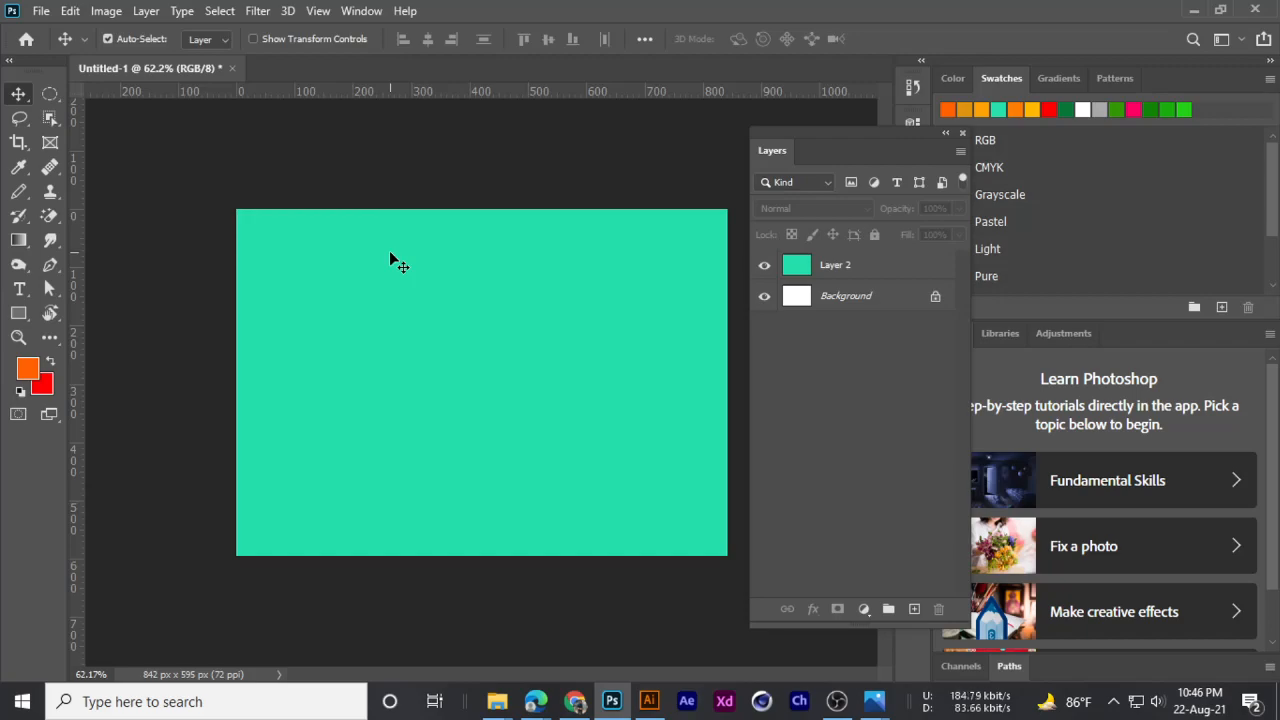
- Add a new empty layer above Layer 2 and toggle its visibility off and on
scroll(397, 289, "down", 1)
scroll(400, 295, "up", 1)
left_click_drag(764, 292, 911, 601)
left_click(915, 611)
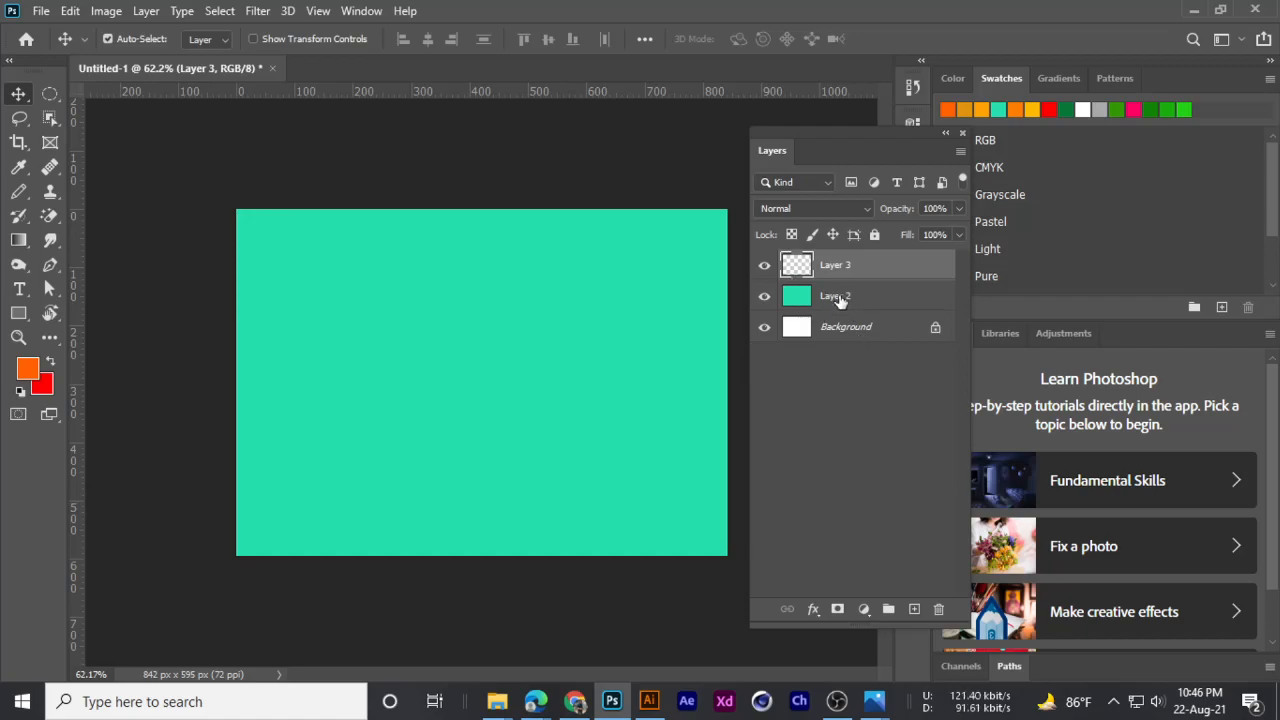
left_click(766, 268)
left_click(766, 268)
- Delete Layer 3 and Layer 2 together, undo the deletion, and reselect Layer 3 alone
left_click(849, 300, "ctrl")
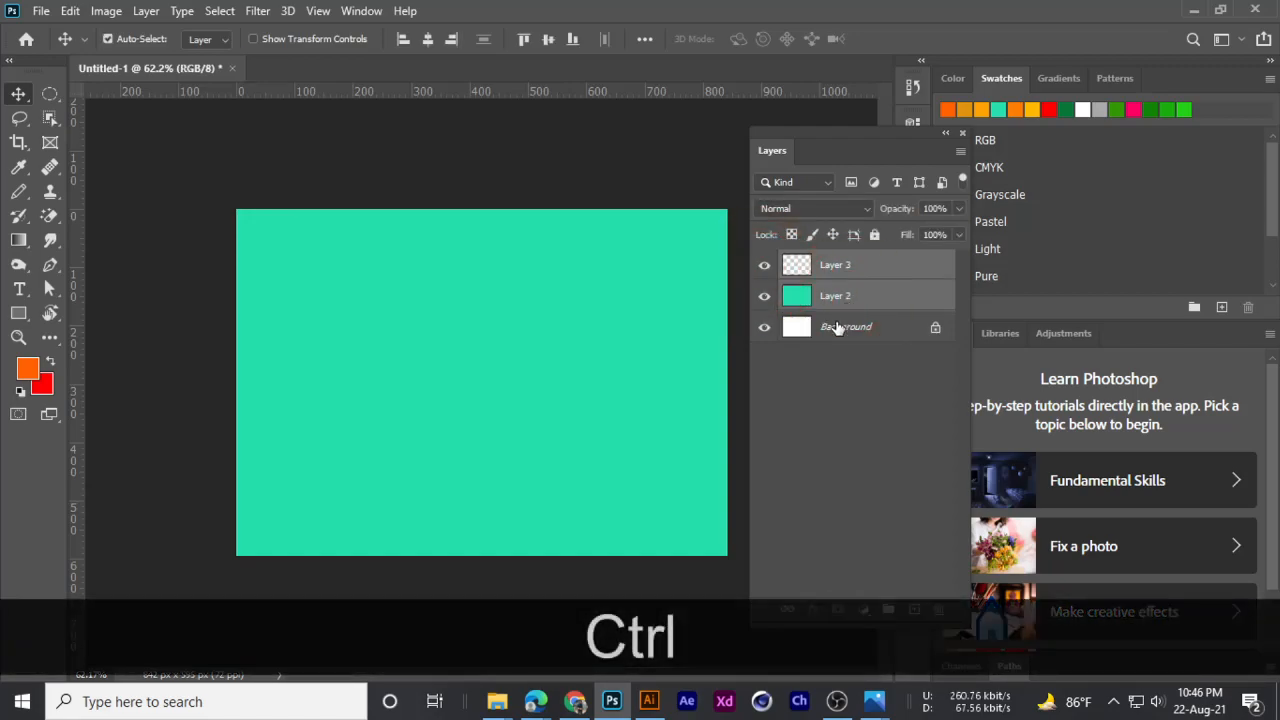
key("Delete")
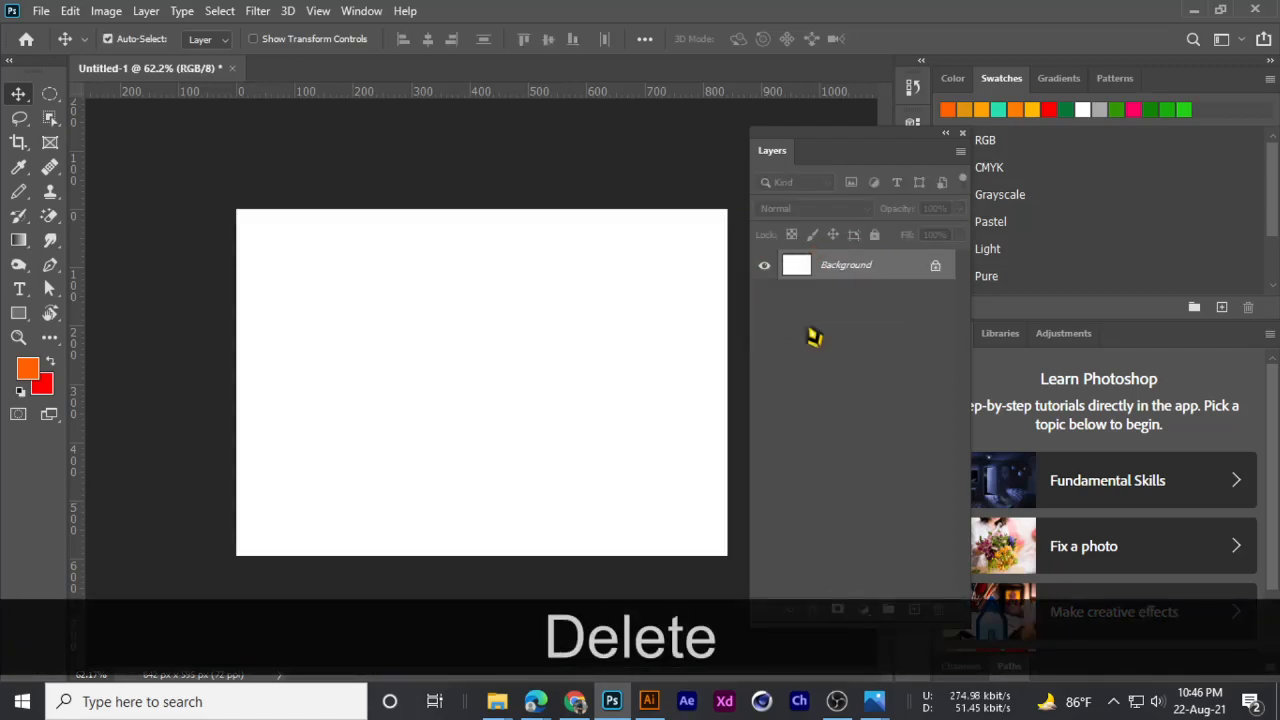
key("ctrl+z")
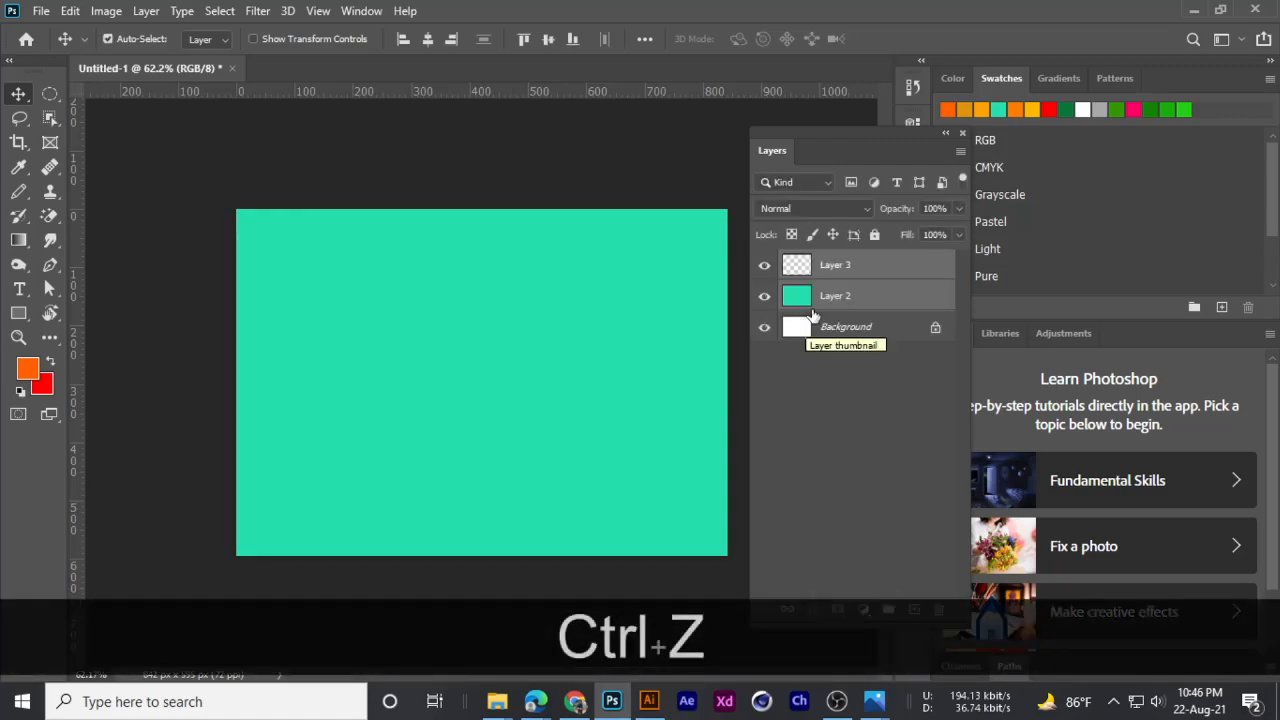
left_click(850, 277)
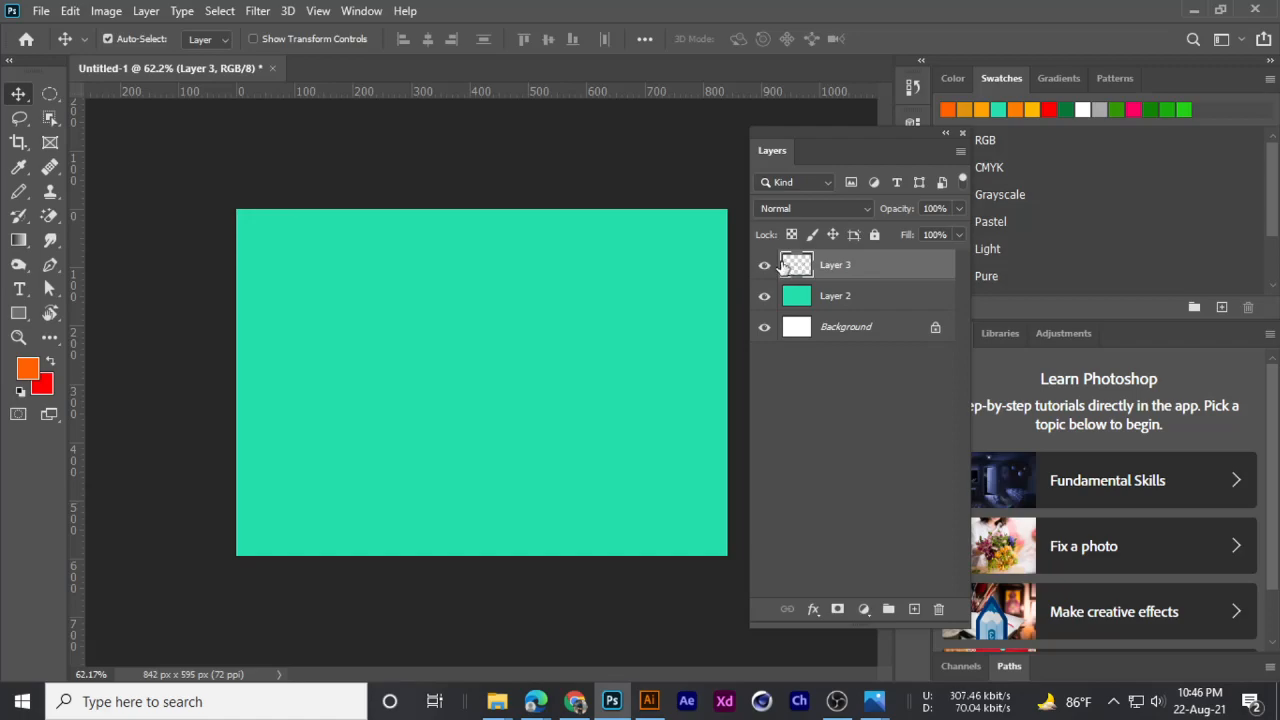
left_click(853, 298)
left_click(848, 277)
scroll(555, 306, "up", 1)
scroll(556, 309, "down", 1)
scroll(556, 309, "up", 1)
scroll(556, 309, "down", 1)
scroll(556, 310, "up", 1)
scroll(556, 310, "up", 1)
scroll(556, 310, "down", 1)
scroll(556, 310, "up", 1)
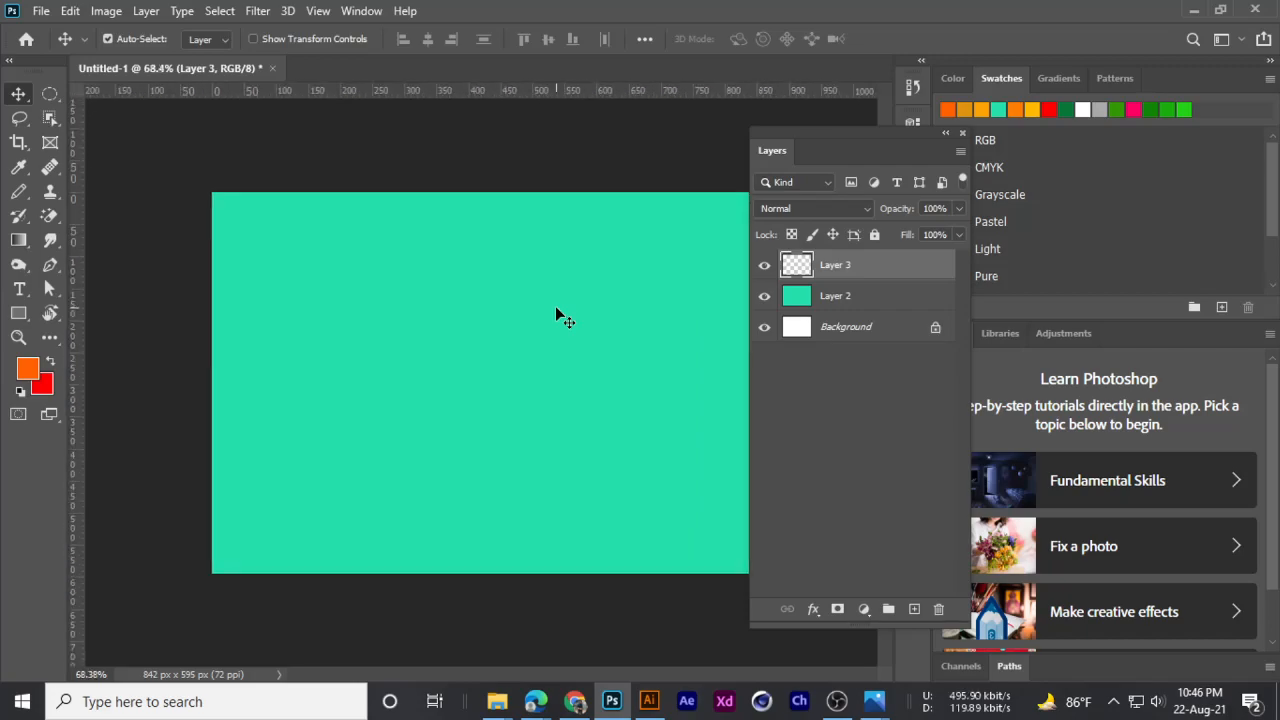
scroll(574, 366, "down", 1)
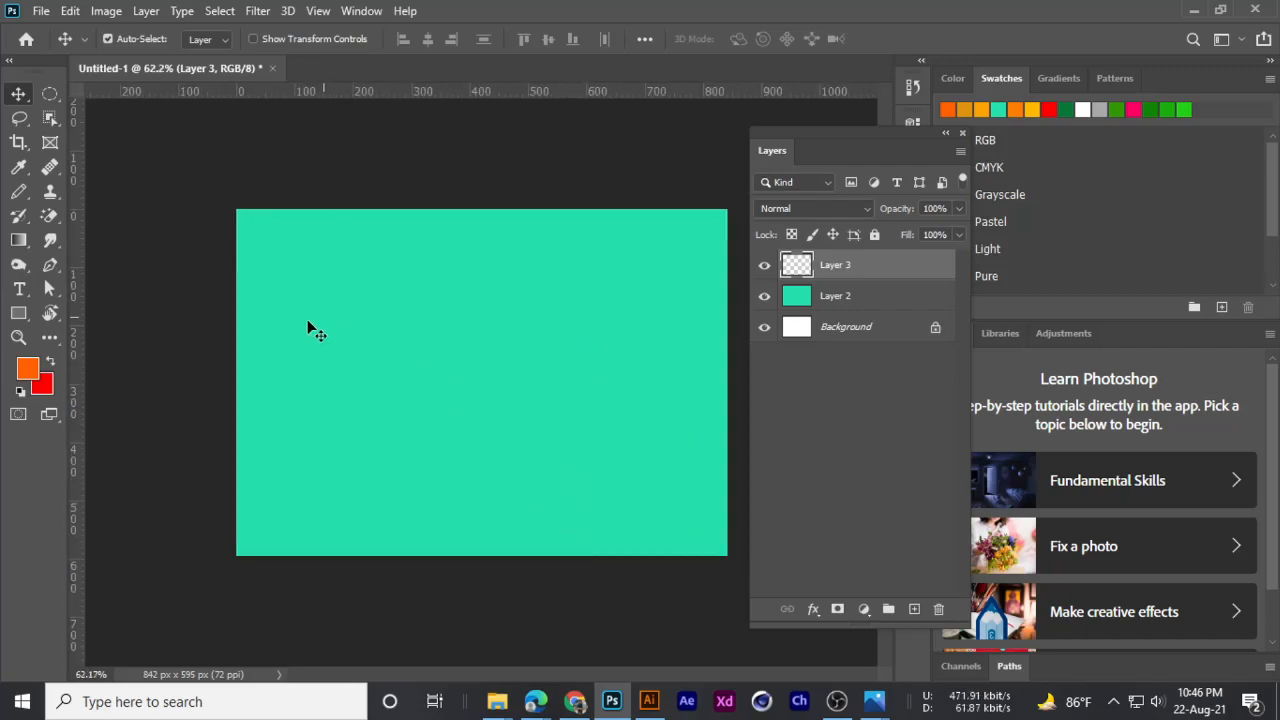
- Activate the Elliptical Marquee tool
scroll(207, 315, "up", 1)
right_click(50, 93)
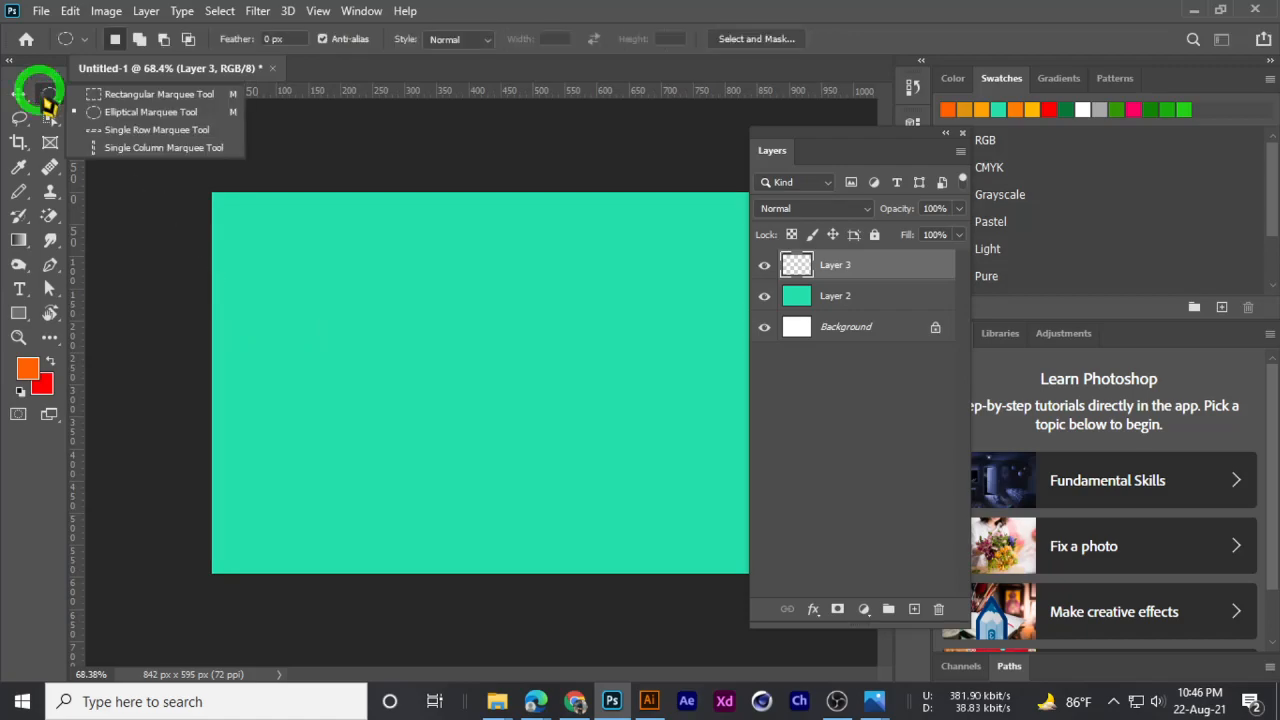
left_click(108, 114)
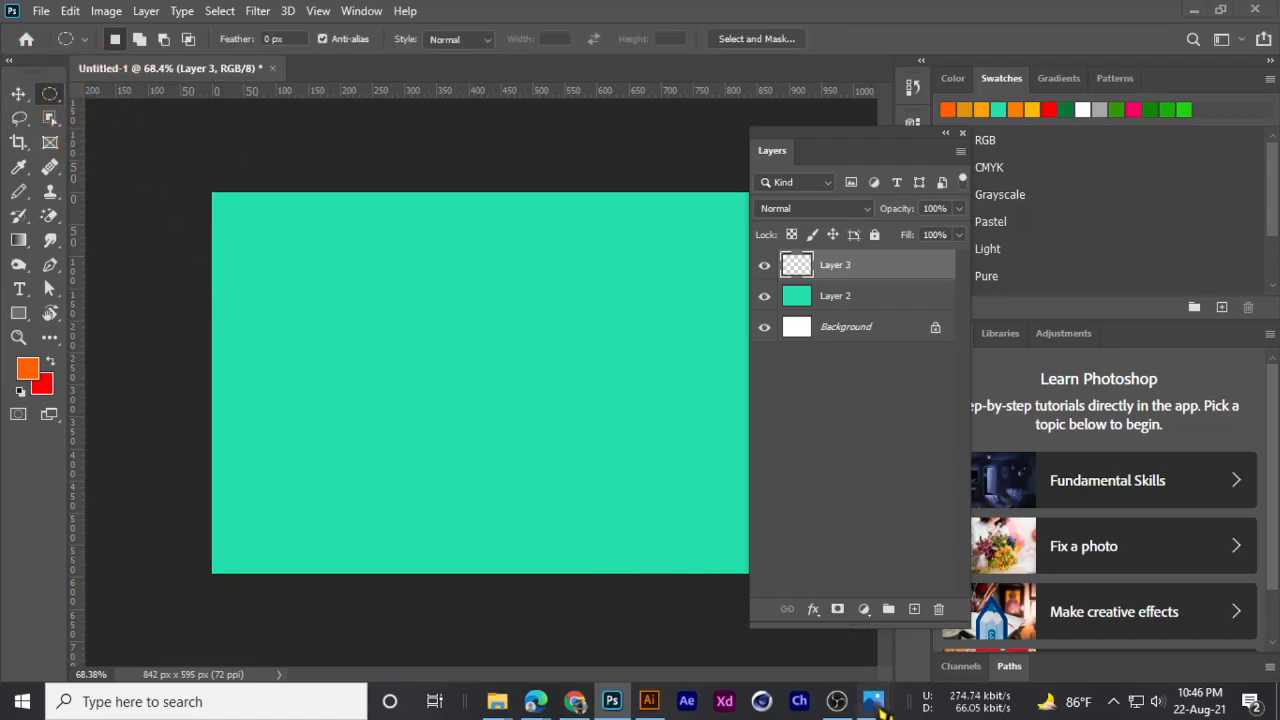
- Switch to Photos and examine the happy emoji reference image
mouse_move(874, 701)
left_click(790, 600)
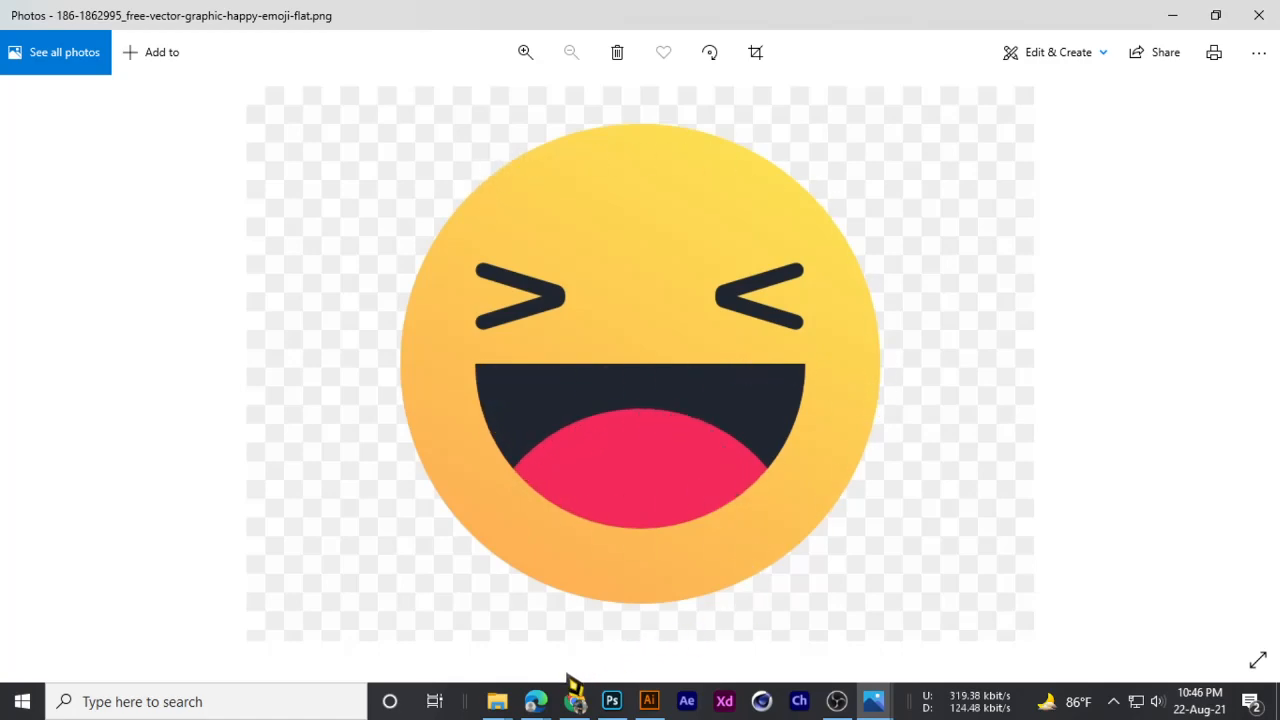
left_click(837, 701)
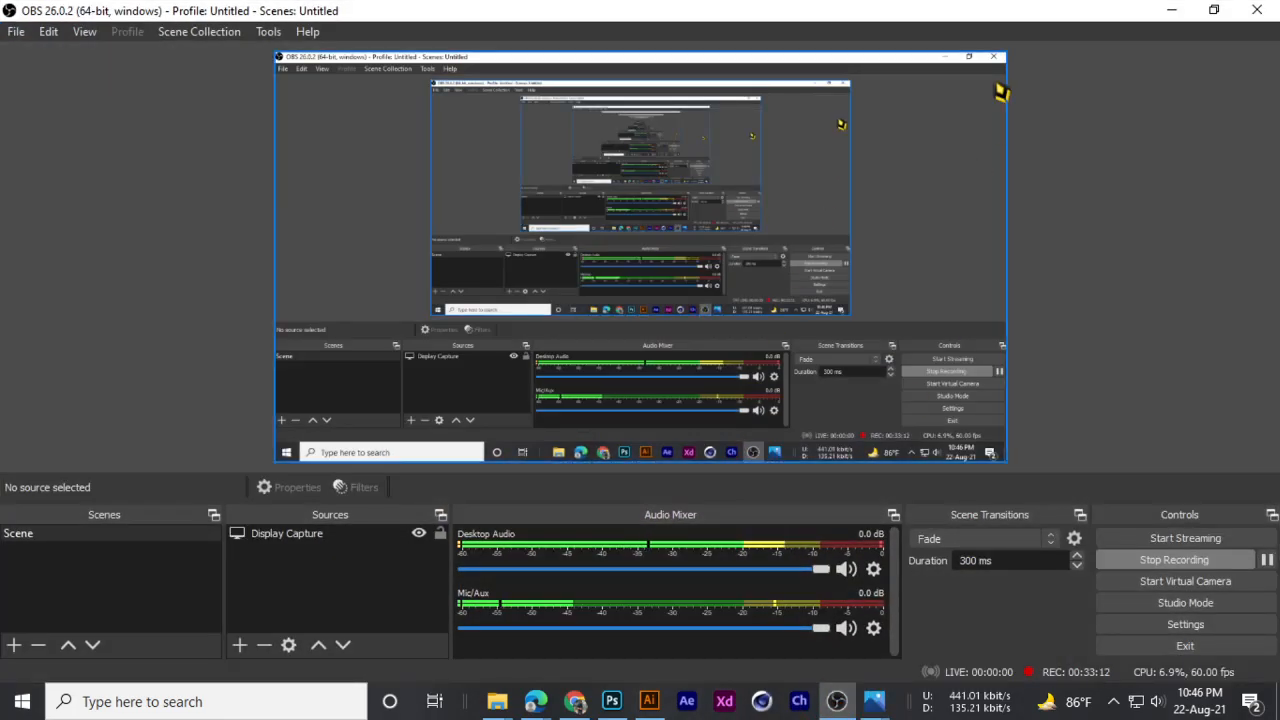
left_click(1172, 10)
- Switch to the Google Meet call and stop presenting the screen
mouse_move(575, 701)
left_click(480, 560)
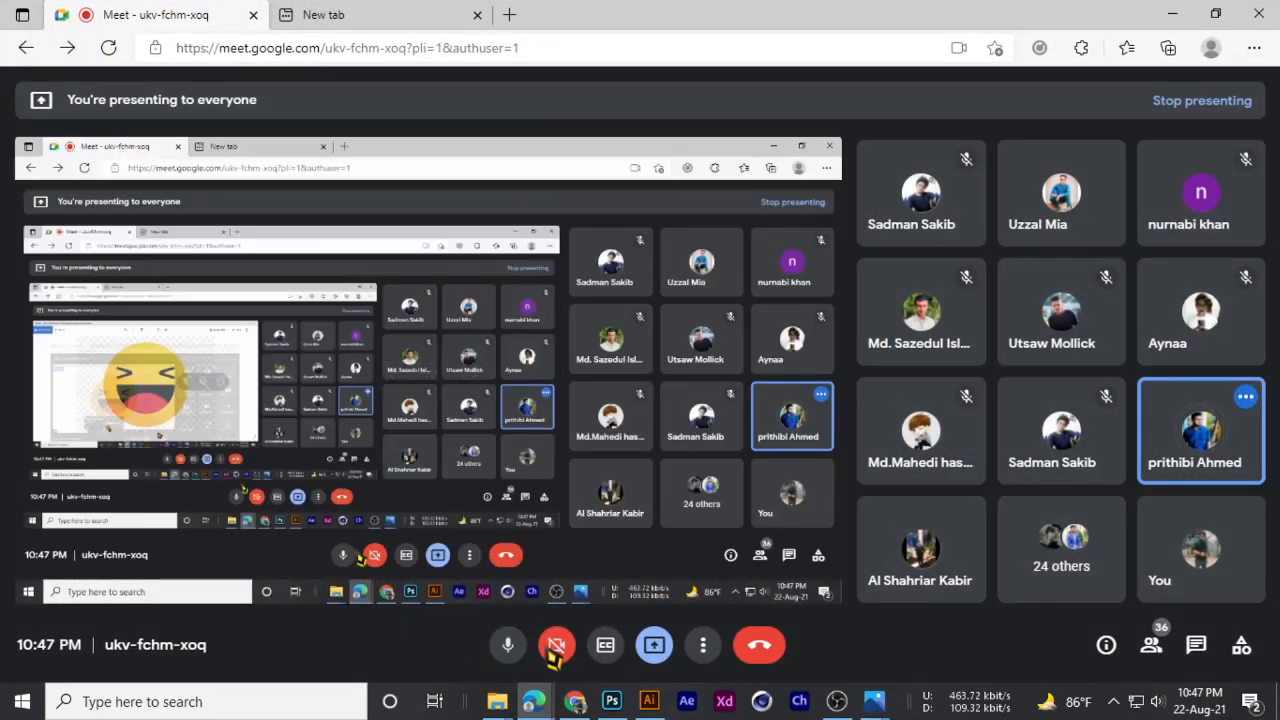
left_click(654, 640)
left_click(668, 585)
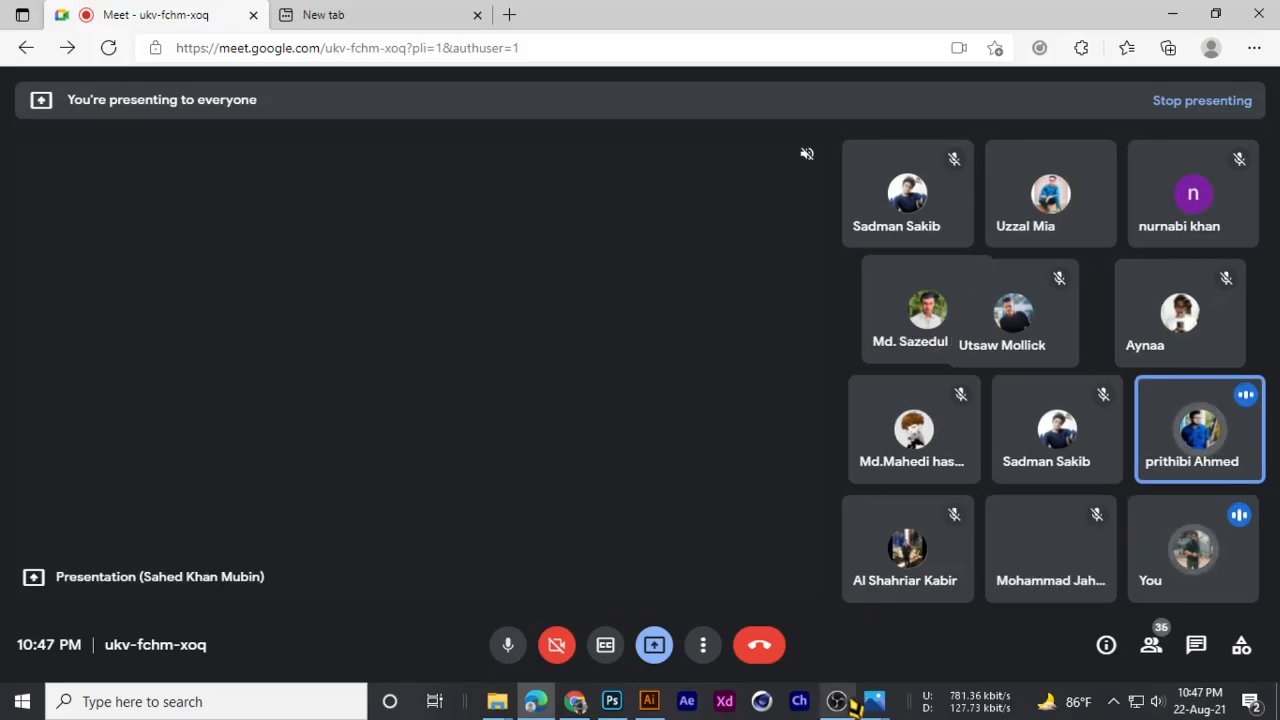
- Switch back to the Untitled-1 document in Photoshop
left_click(837, 701)
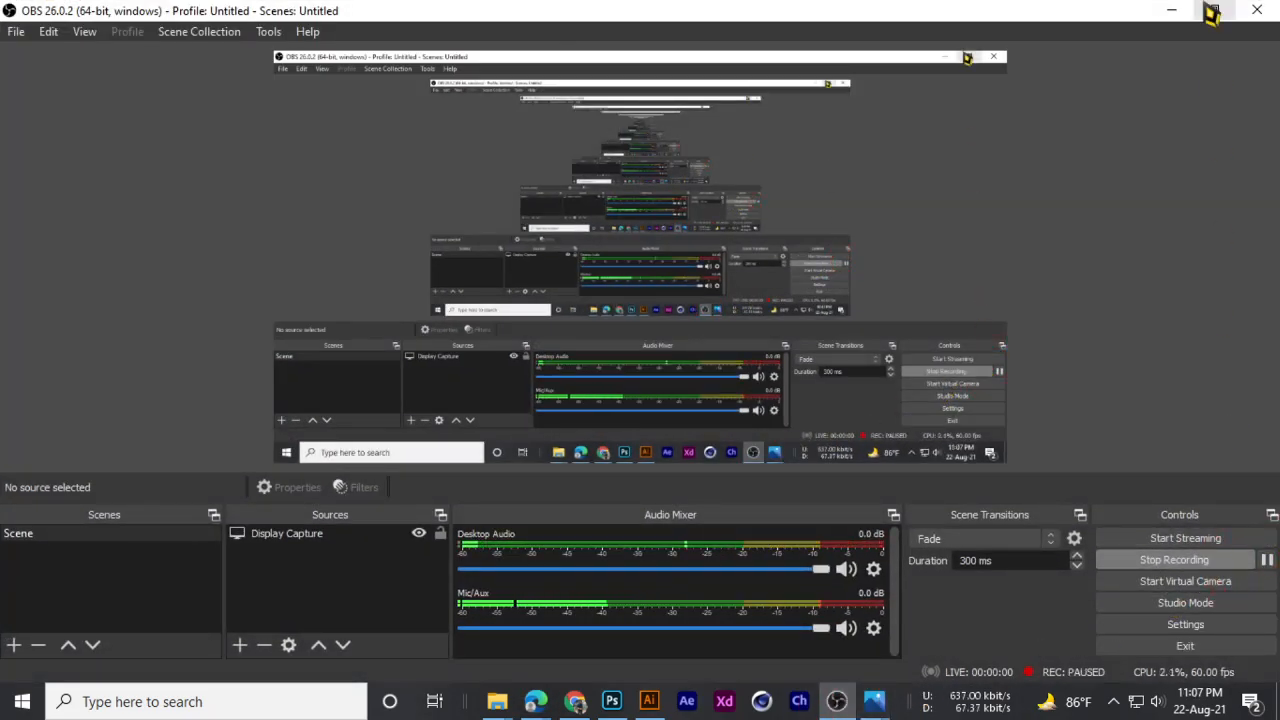
left_click(1172, 10)
left_click(614, 704)
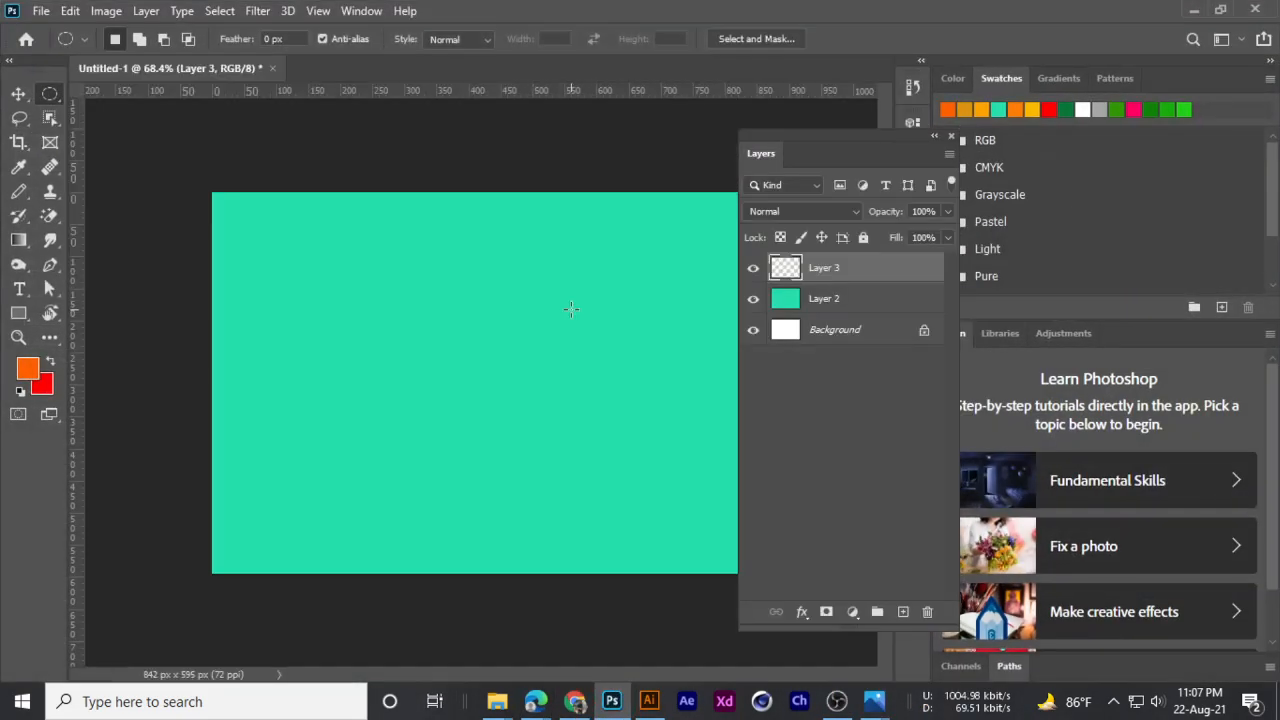
- Reset the workspace to its default panel layout
left_click_drag(815, 152, 888, 135)
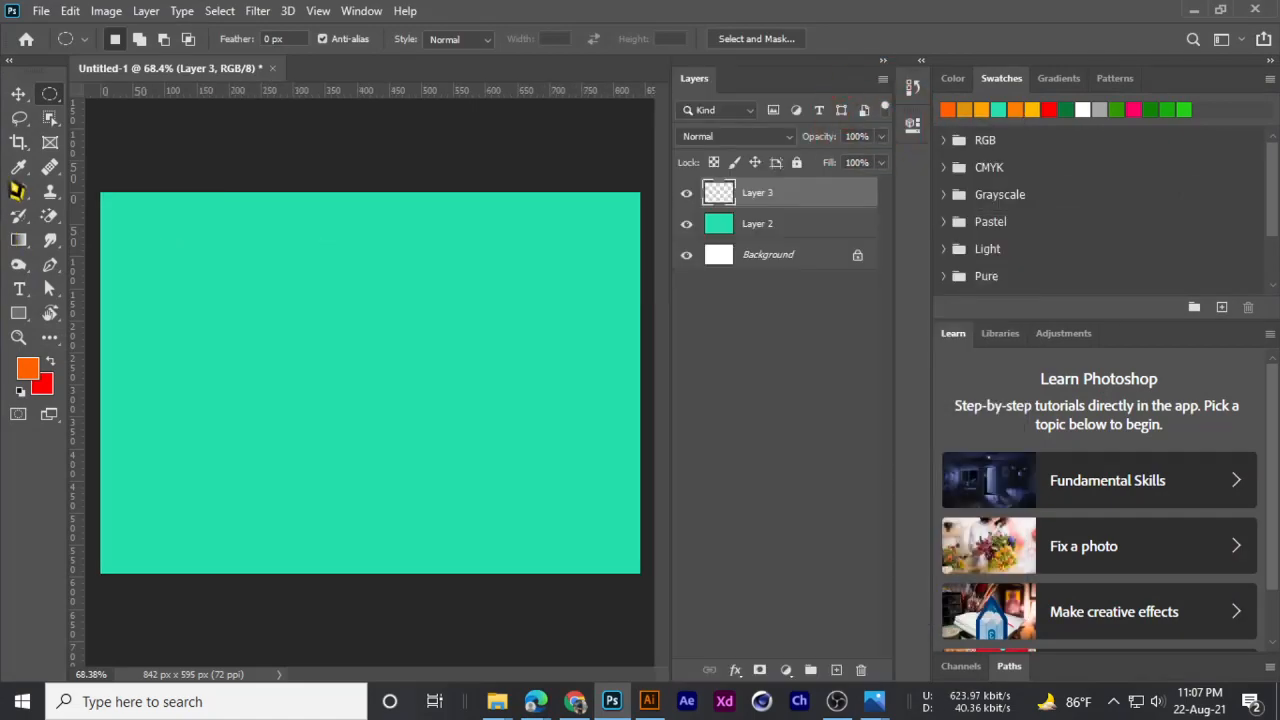
left_click_drag(843, 87, 909, 114)
left_click(361, 11)
mouse_move(491, 49)
left_click(640, 165)
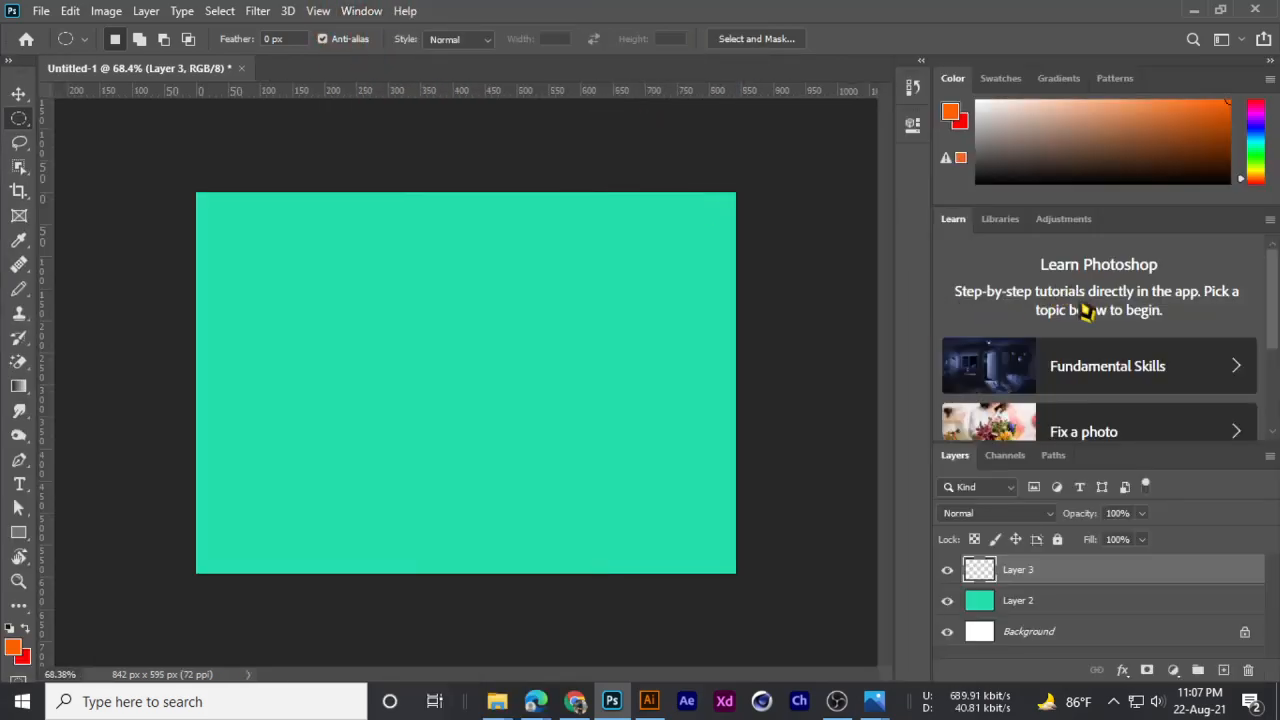
- Float the Layers panel beside the canvas and lengthen it enough to show all the layers
left_click_drag(973, 474, 746, 132)
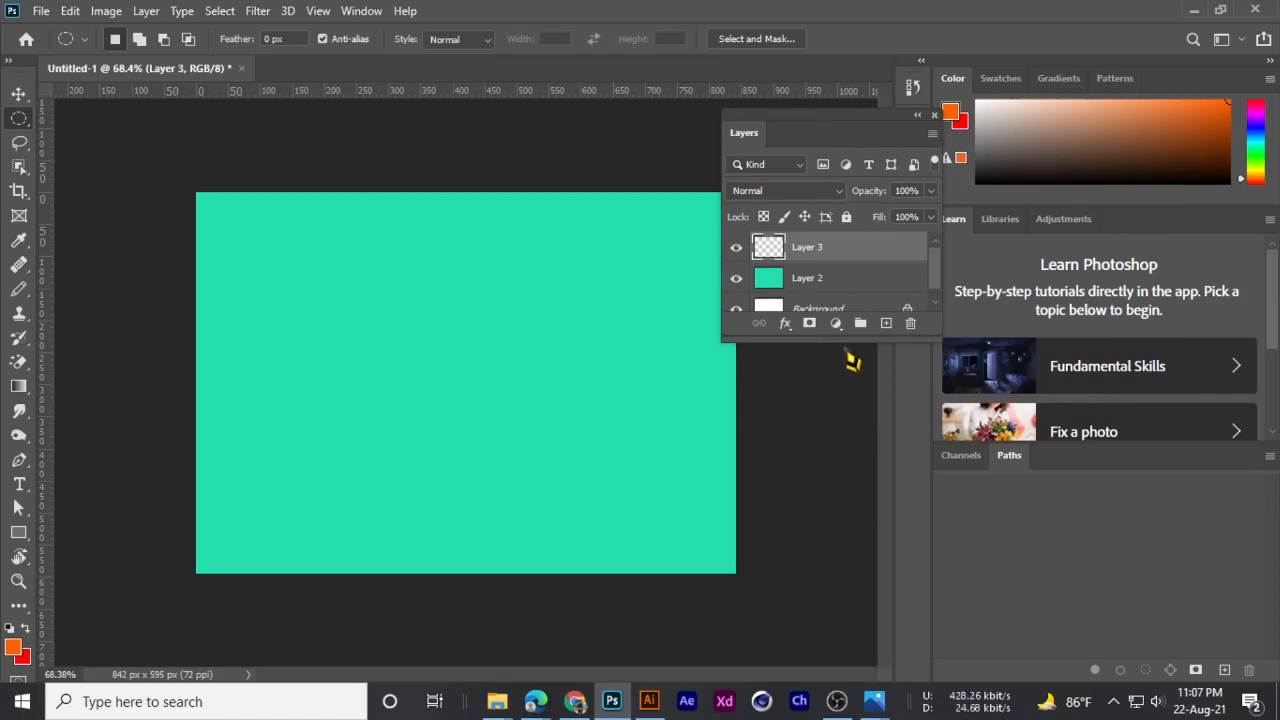
left_click_drag(848, 344, 844, 590)
left_click_drag(794, 122, 817, 140)
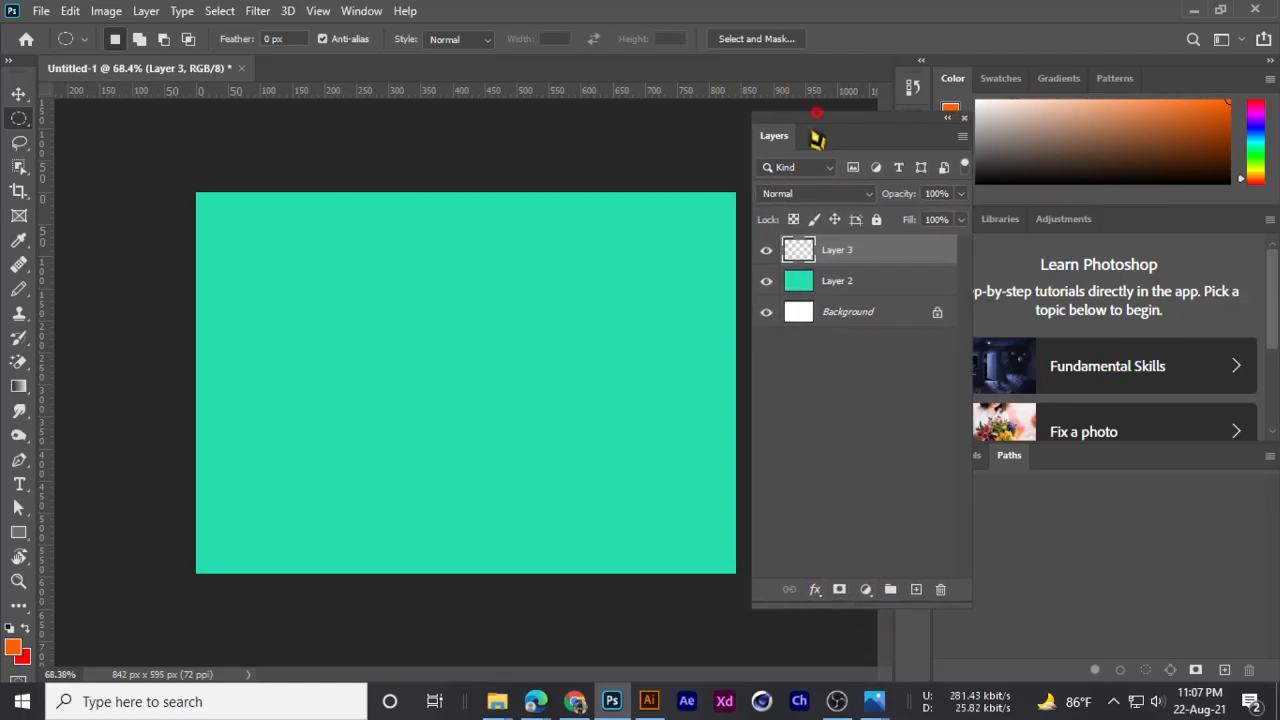
- Make a circular selection about 325 px across near the middle of the canvas with the Elliptical Marquee tool
right_click(20, 120)
left_click(90, 137)
key("shift")
left_click_drag(300, 252, 560, 487)
key("space")
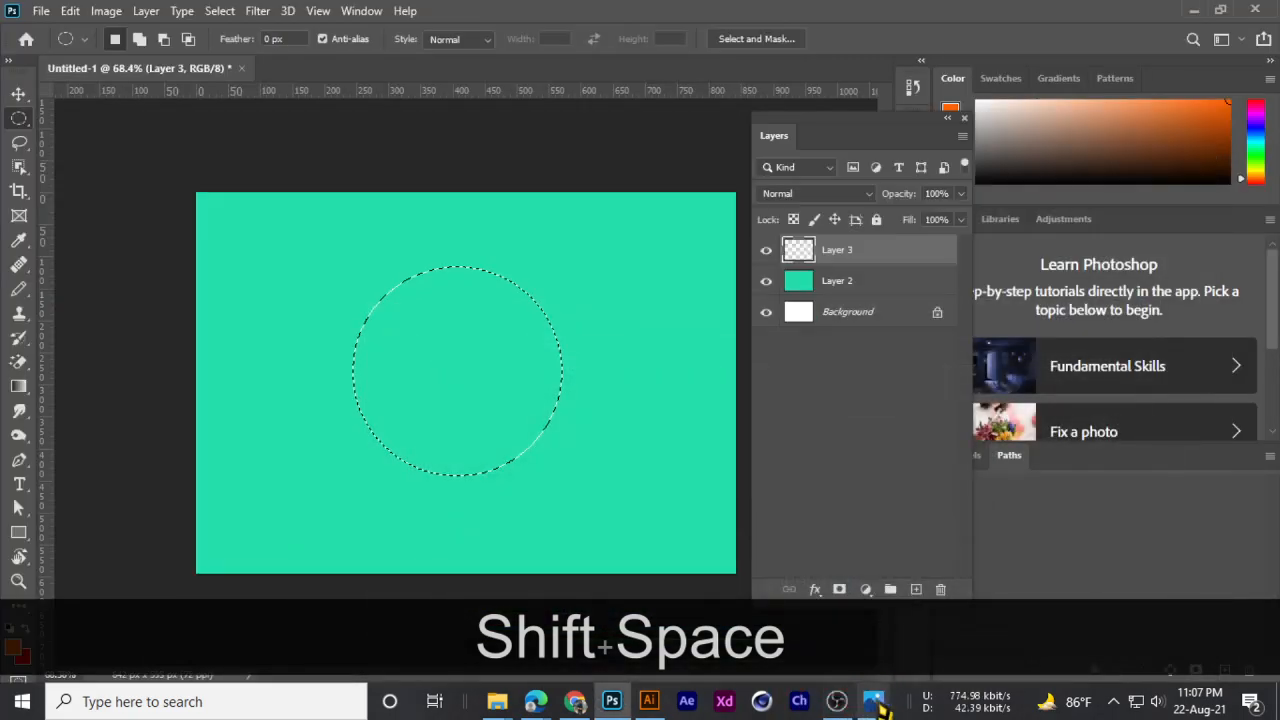
- Check the face colour of the happy emoji reference image in Photos and return to Photoshop
mouse_move(874, 700)
left_click(820, 570)
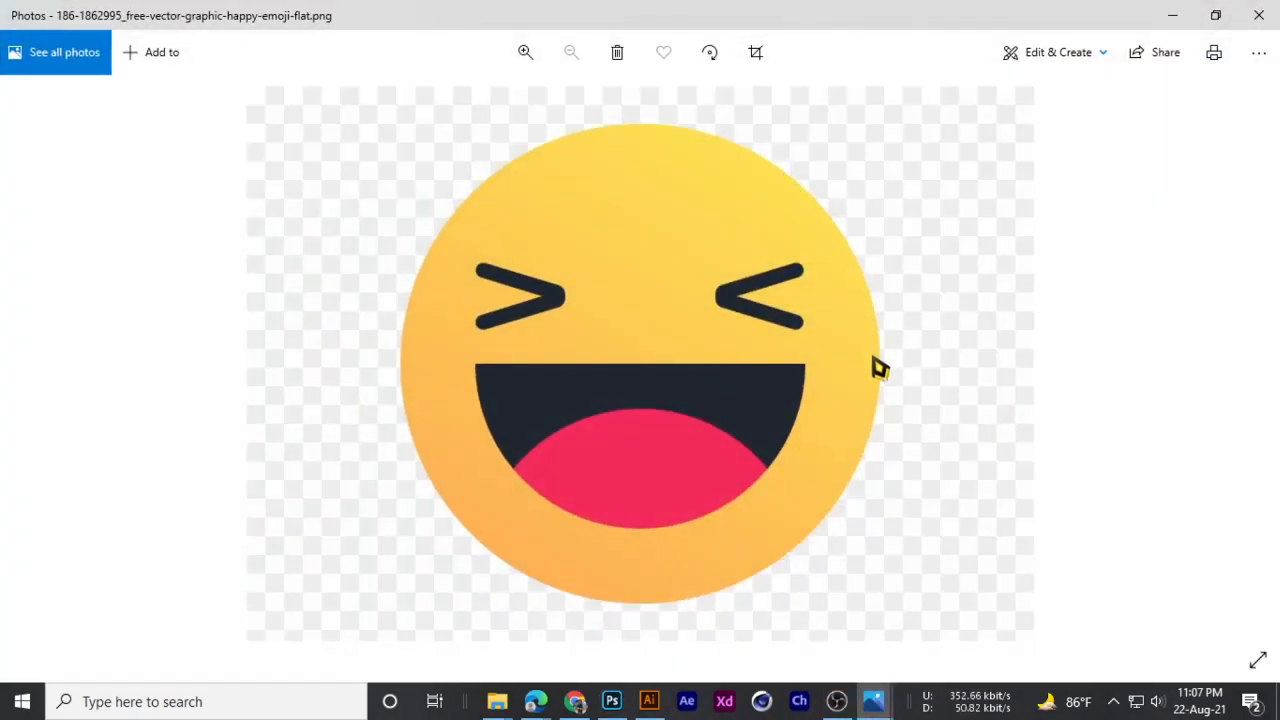
left_click(1172, 15)
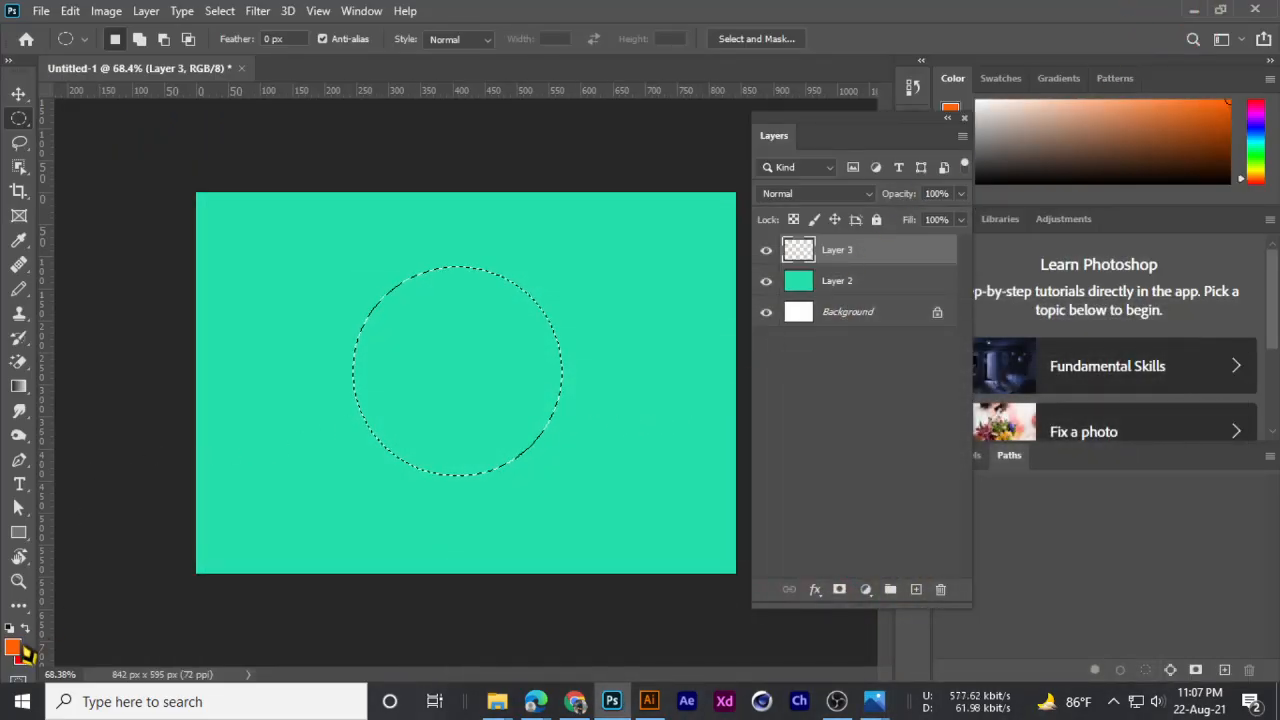
- Set the foreground colour to yellow #ffd800, fill the circular selection on Layer 3 with it and deselect
left_click(9, 62)
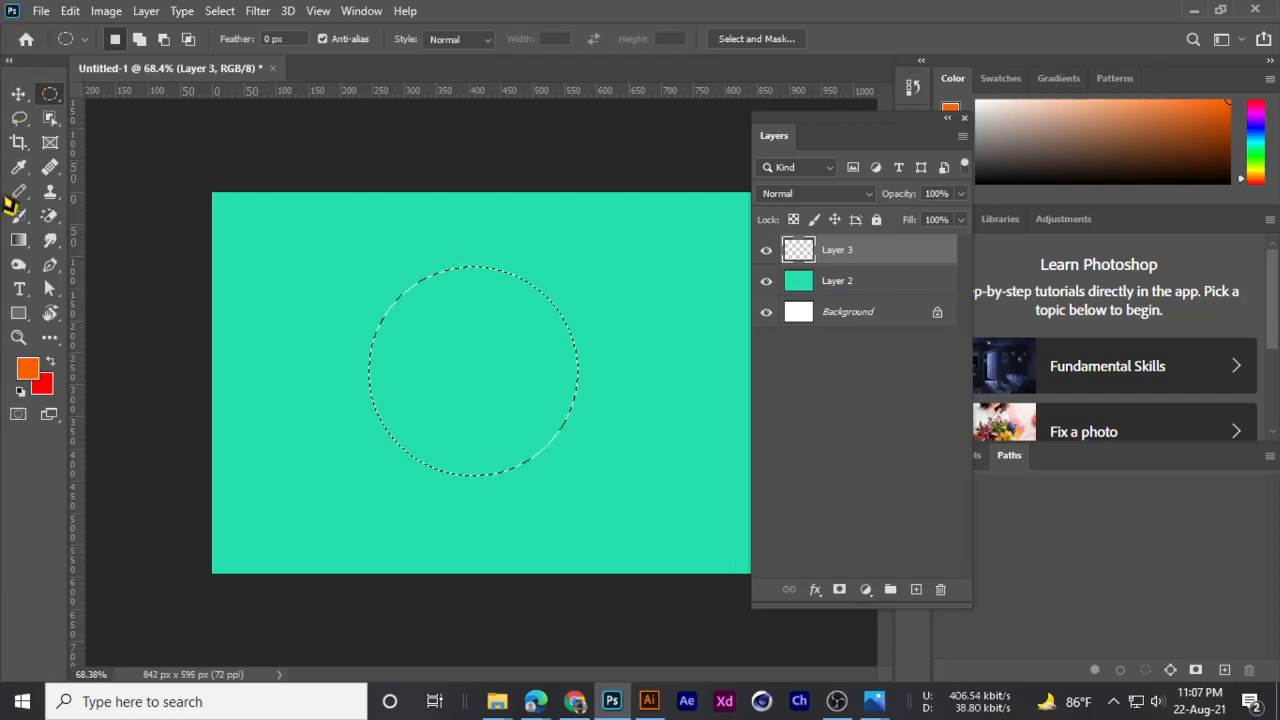
left_click(26, 369)
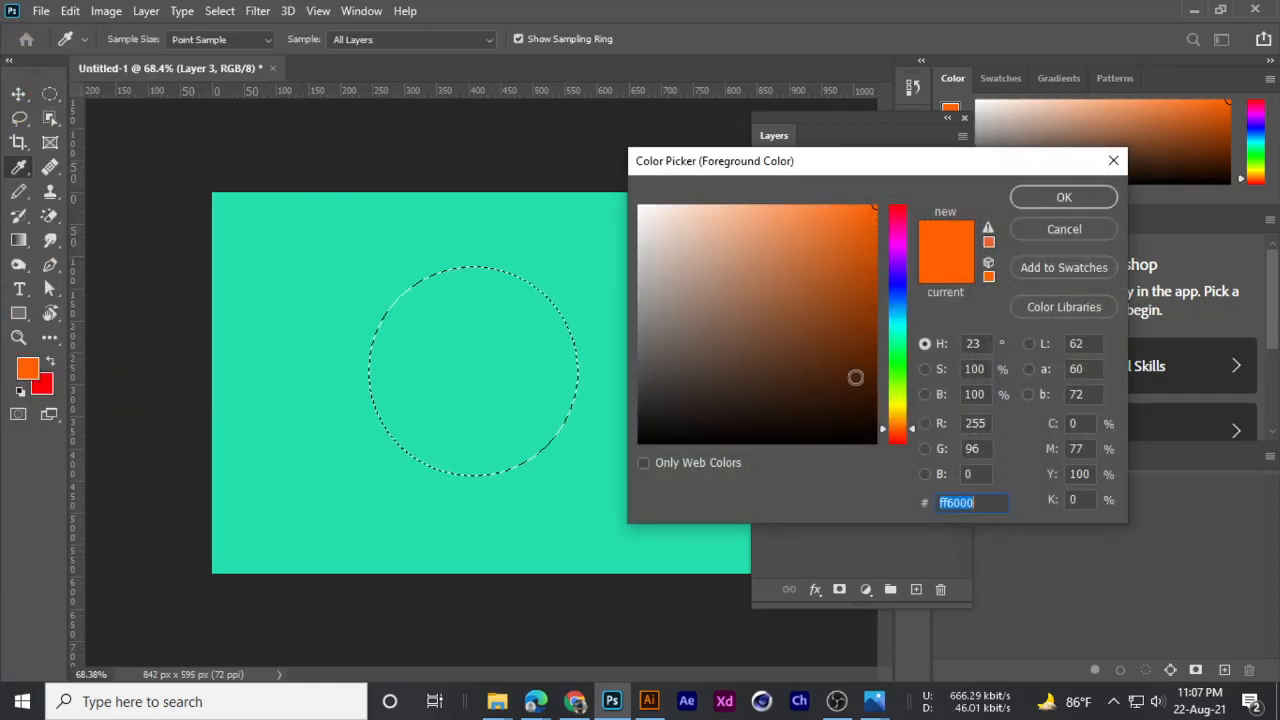
left_click(897, 393)
left_click(897, 410)
left_click(1060, 197)
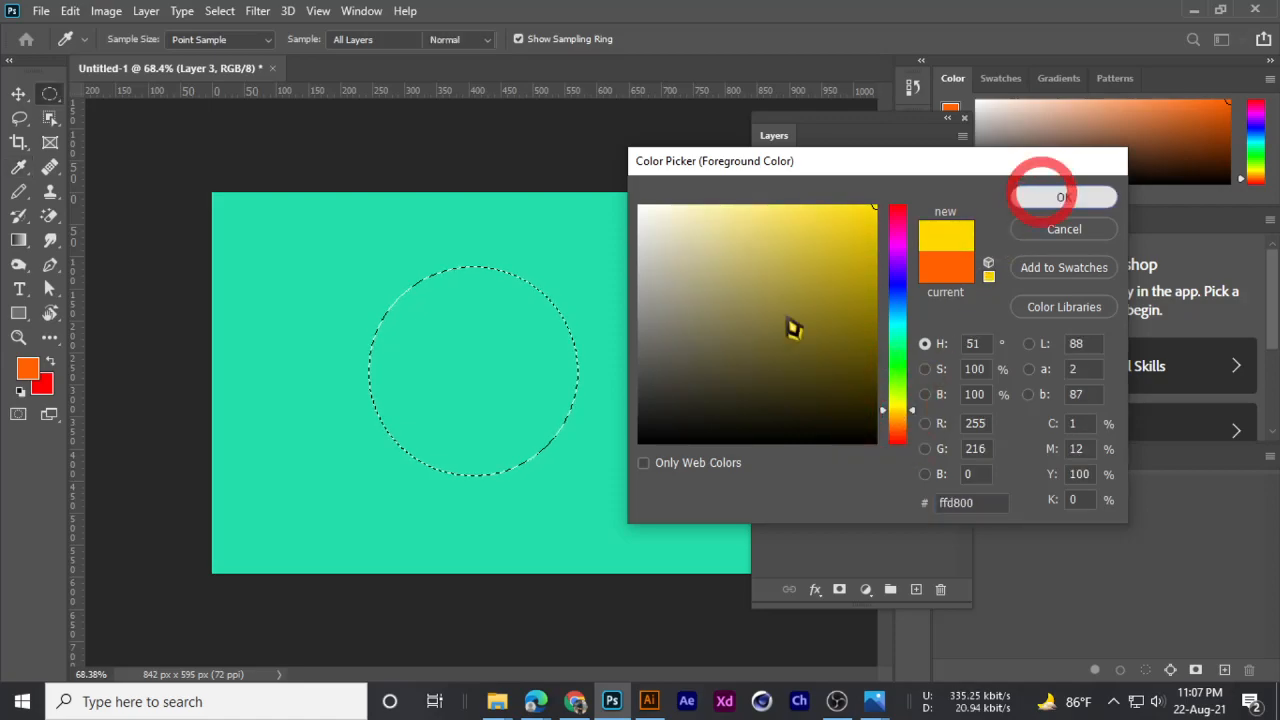
key("alt+BackSpace")
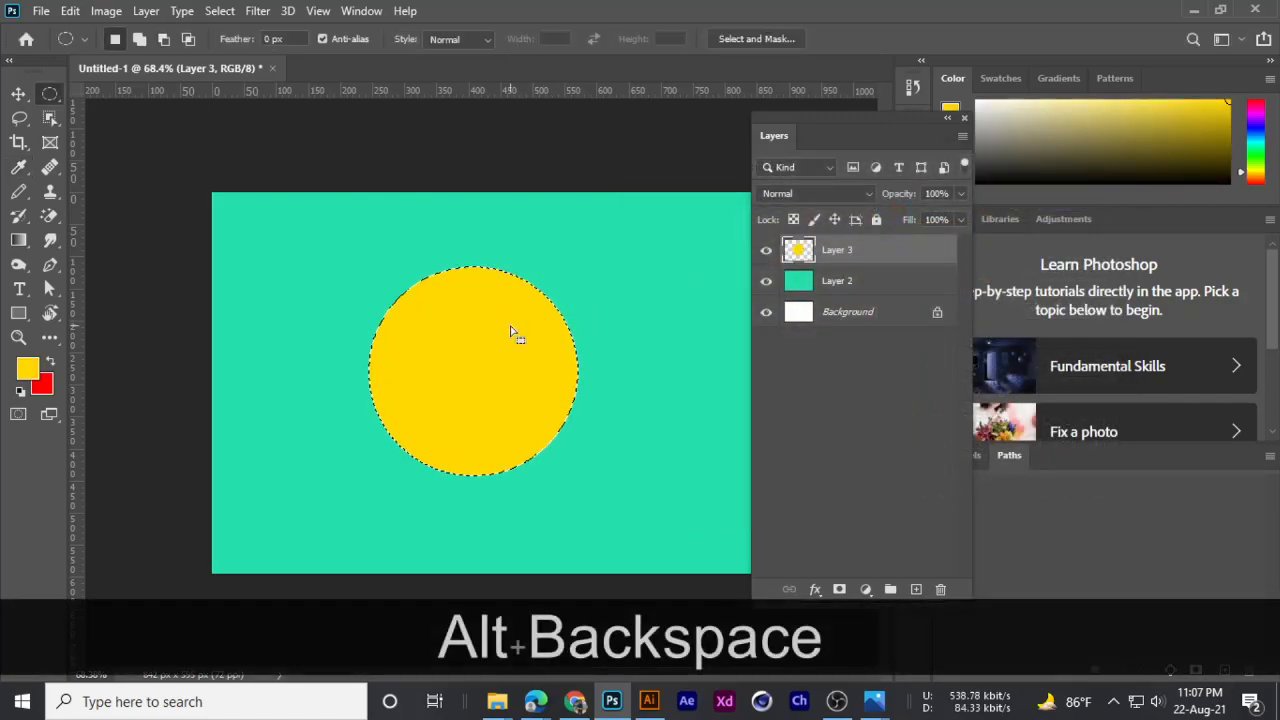
key("ctrl+d")
- Delete the green Layer 2 and move the yellow circle closer to the centre of the canvas
left_click(16, 93)
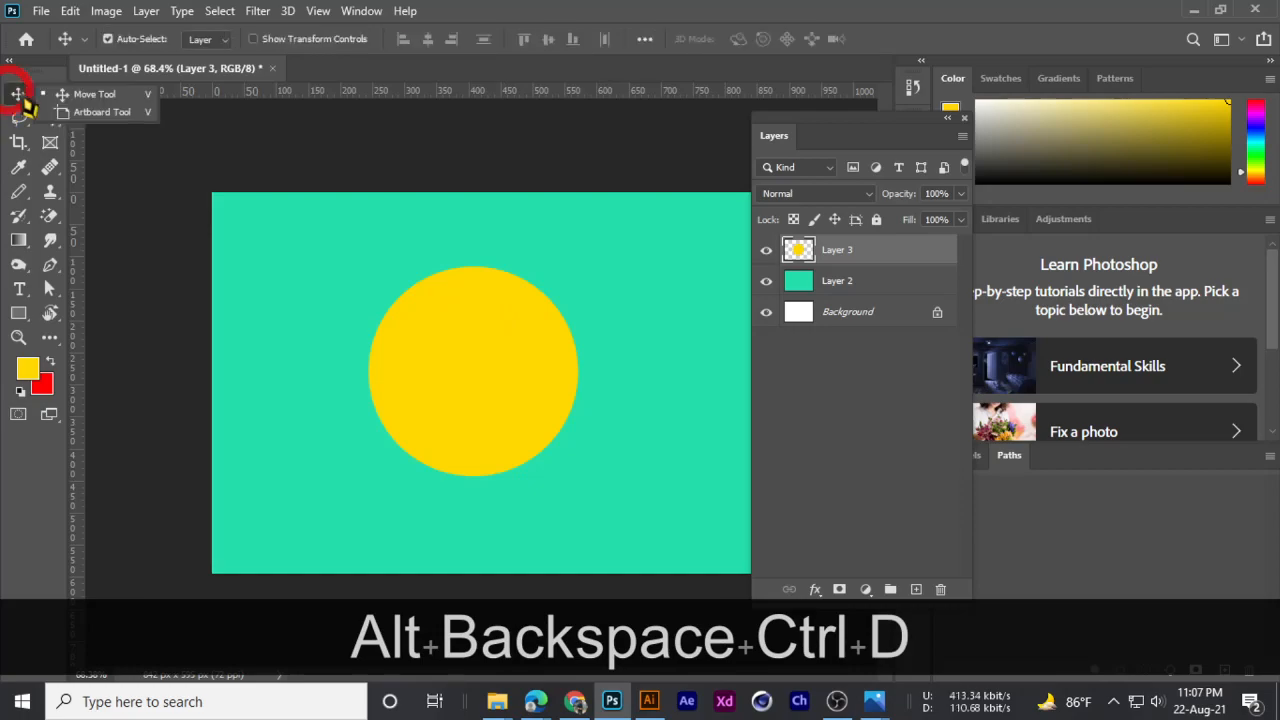
left_click(766, 285)
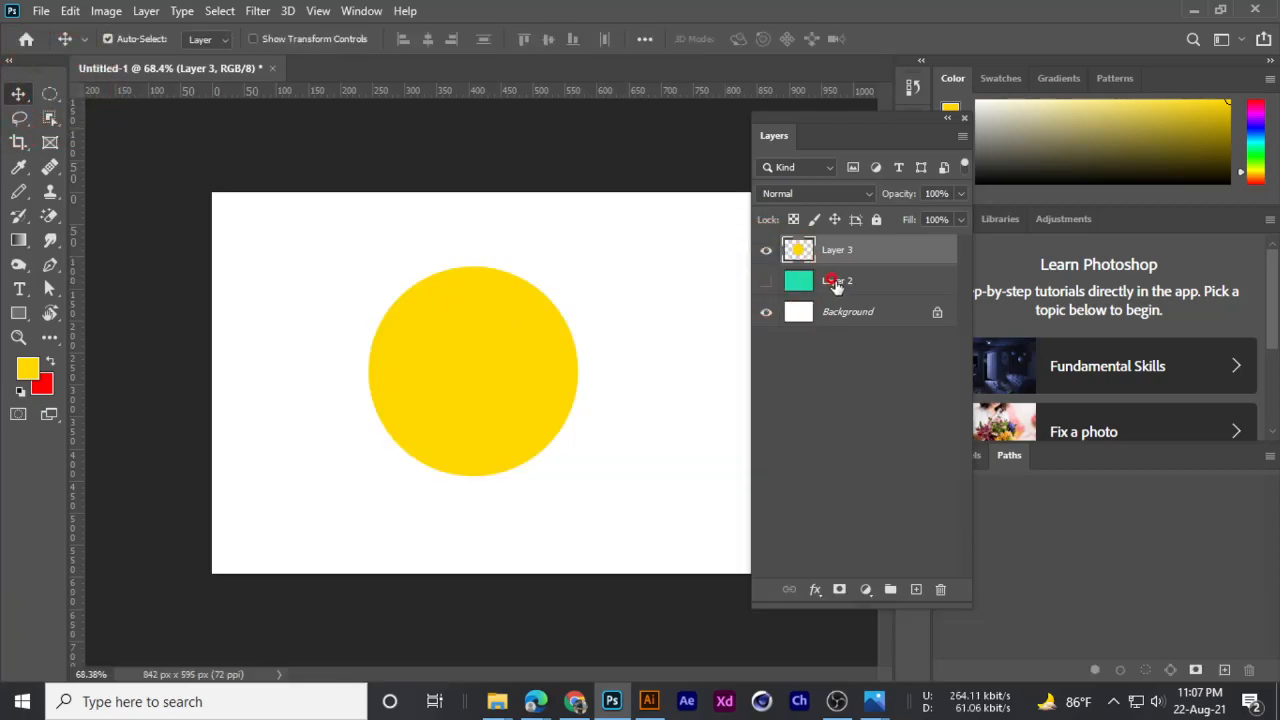
left_click(829, 284)
key("Delete")
left_click_drag(434, 427, 494, 400)
scroll(509, 425, "down", 1)
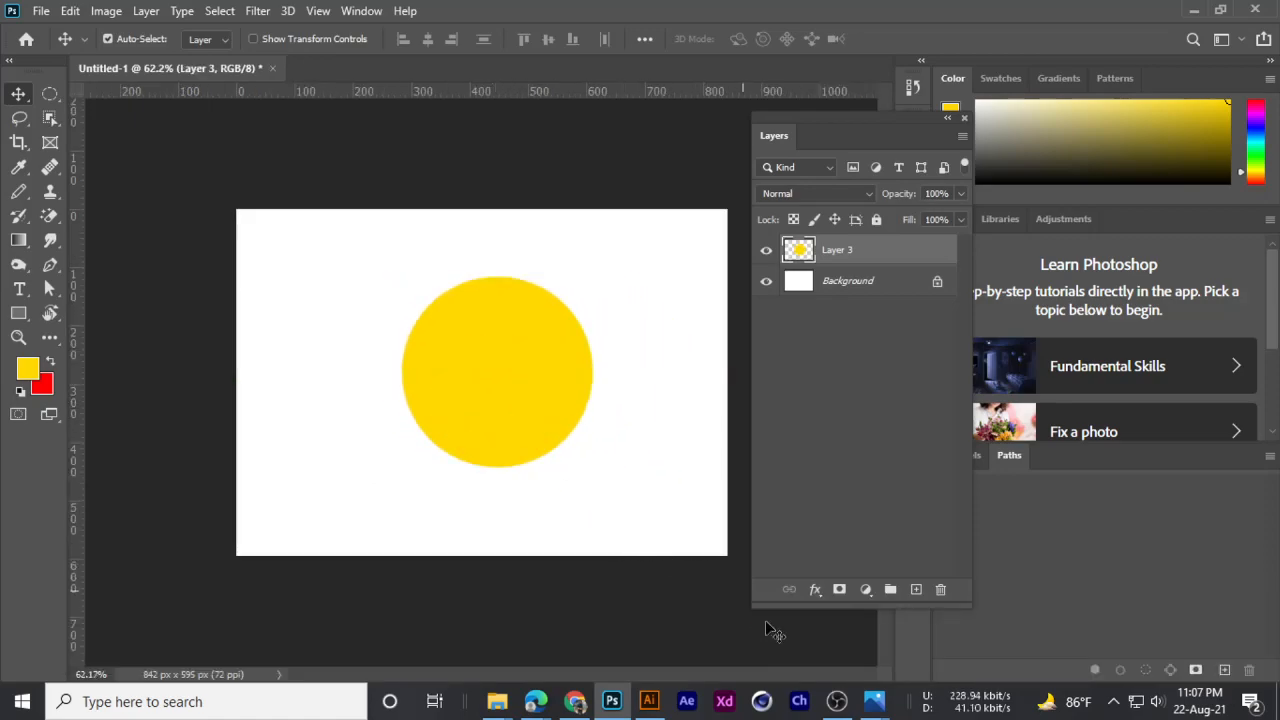
- Switch to Photos to check the mouth of the emoji reference, and return to Photoshop
mouse_move(873, 703)
left_click(818, 620)
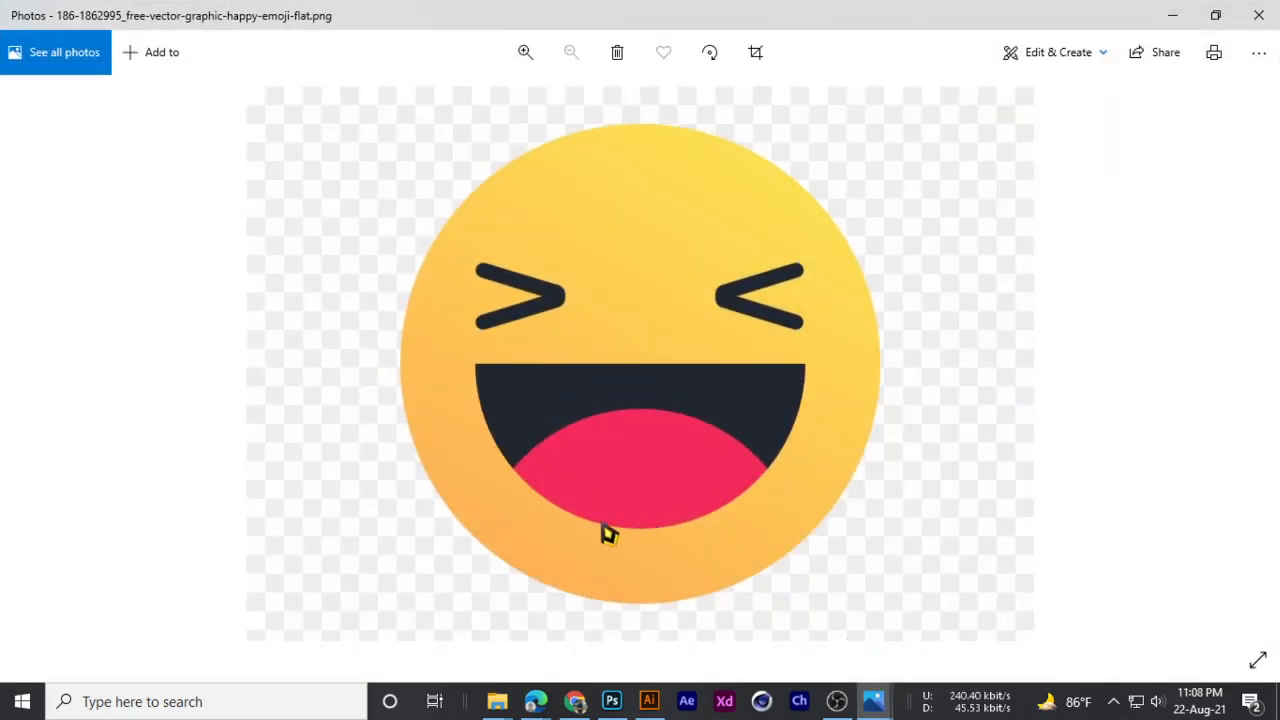
left_click(612, 700)
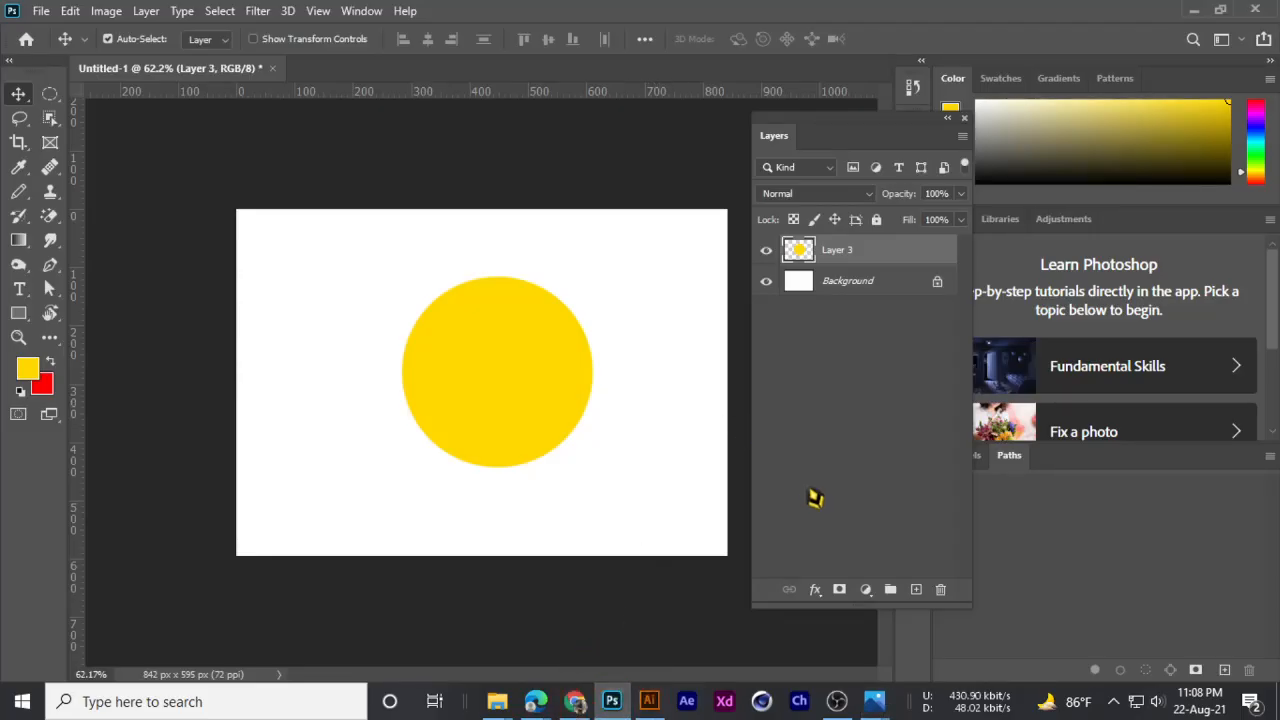
left_click(915, 589)
left_click_drag(50, 94, 150, 112)
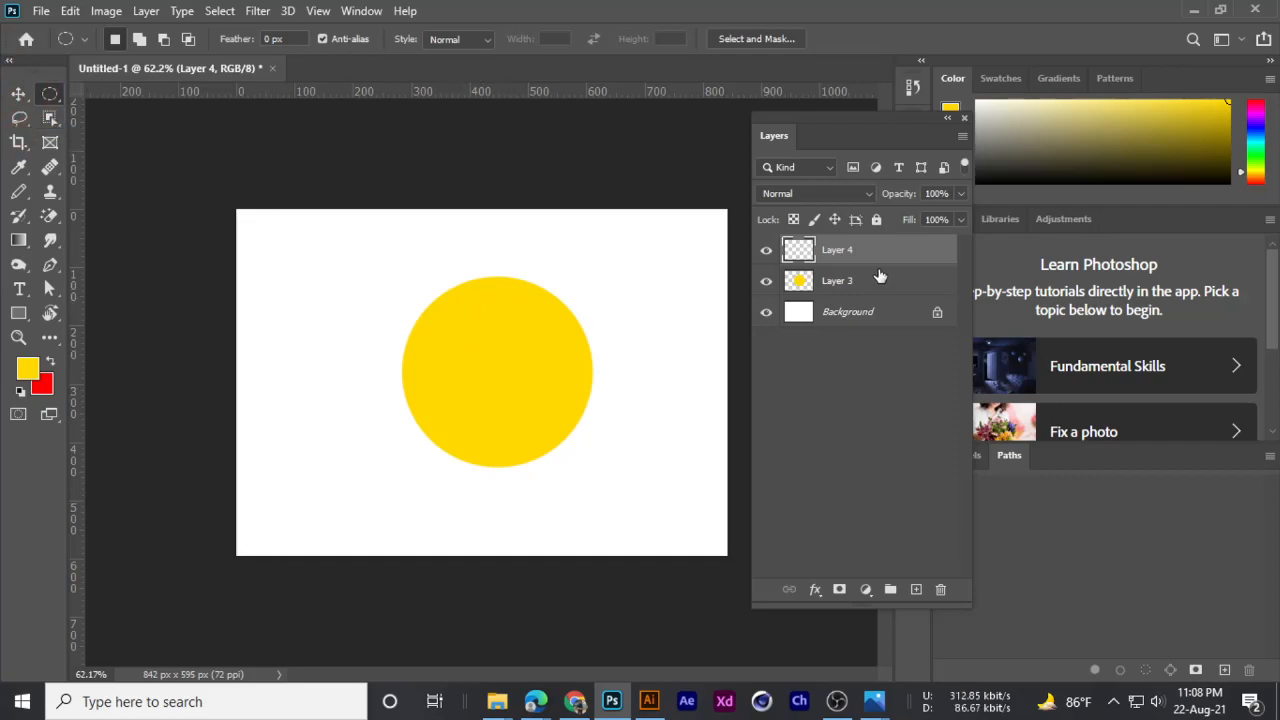
key("Delete")
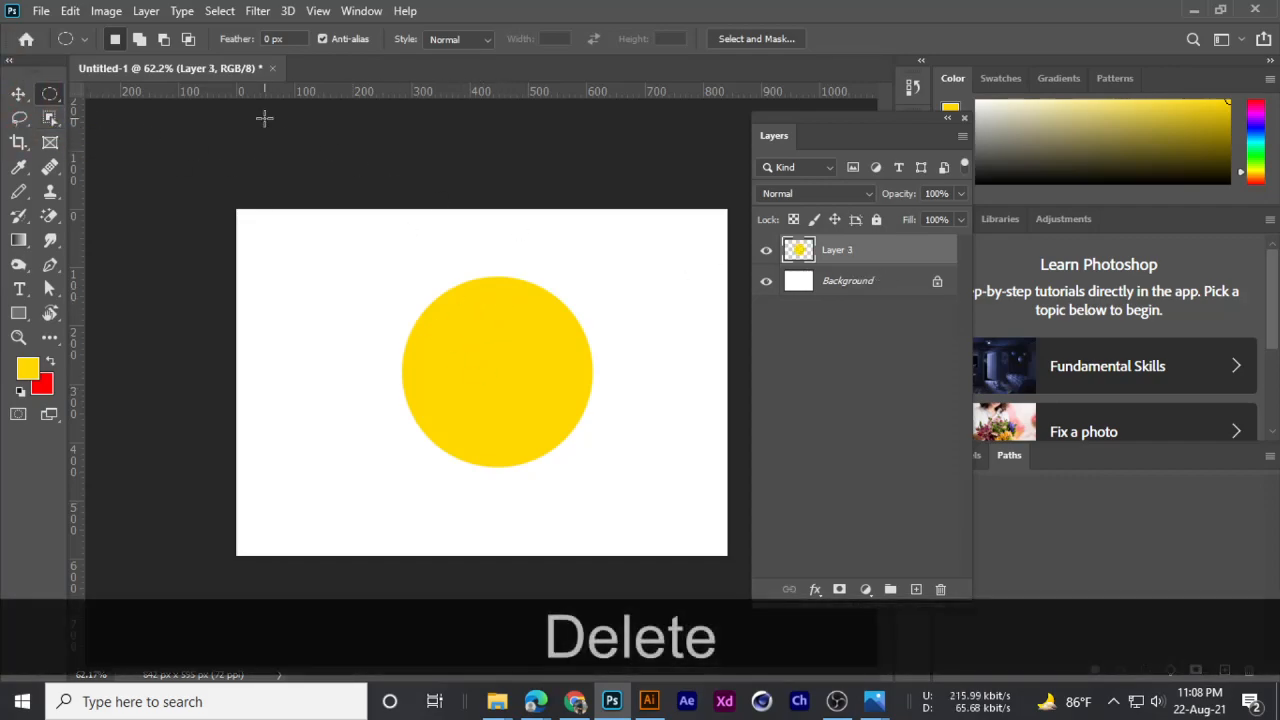
- Duplicate the yellow circle, scale the copy down to about 200 px across and place it to the lower left of the original
left_click(24, 94)
left_click_drag(530, 372, 358, 337)
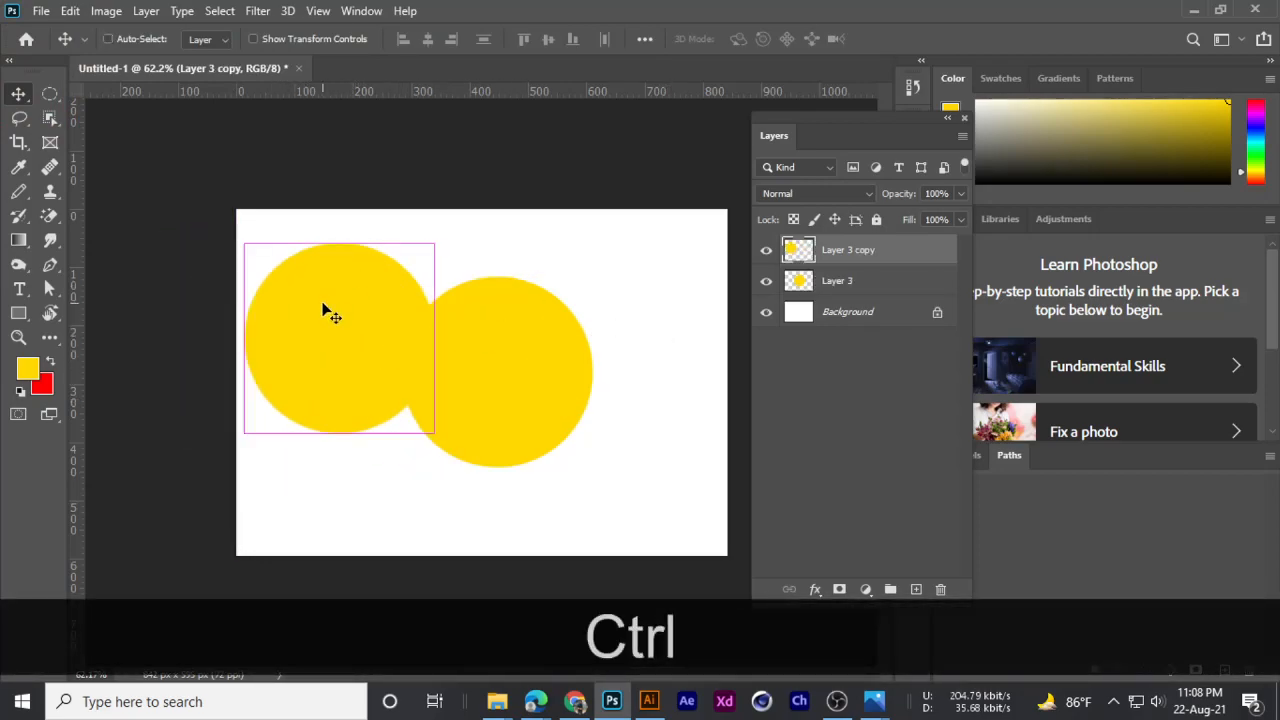
key("ctrl+t")
left_click_drag(433, 243, 397, 283)
left_click_drag(353, 341, 343, 455)
key("Return")
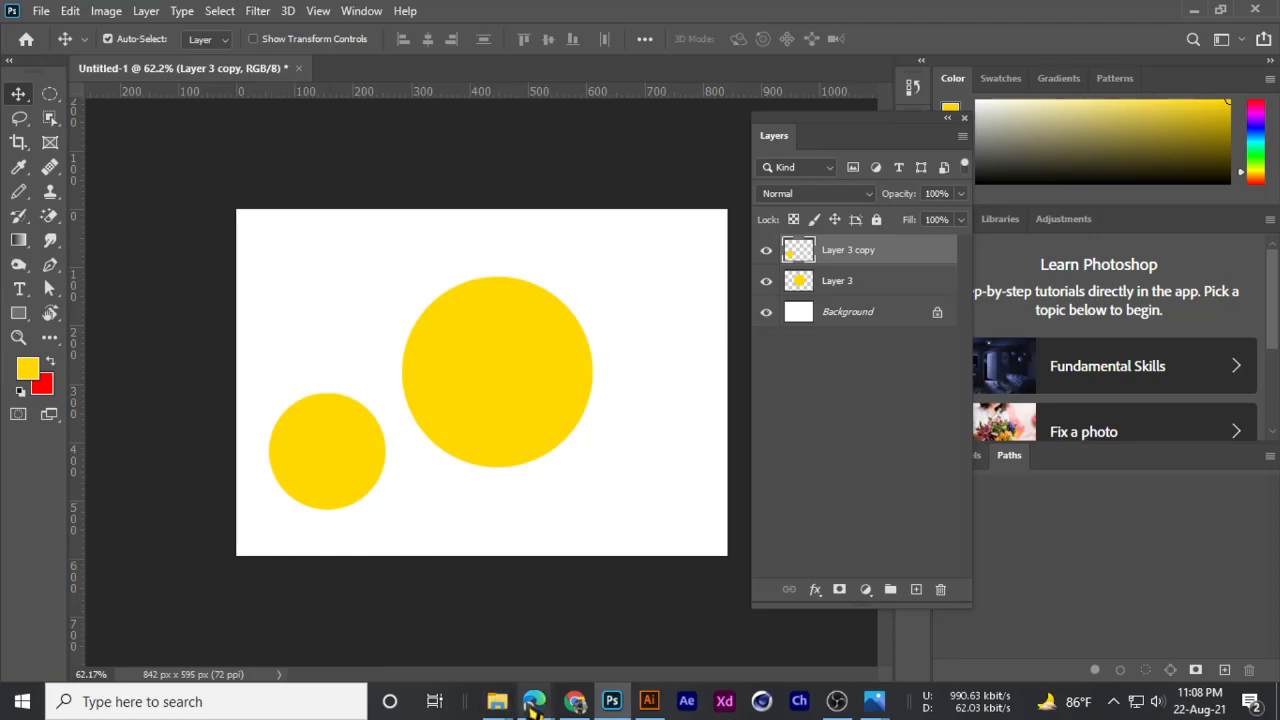
- Switch to the Google Meet call and look through the full list of participants
left_click(423, 623)
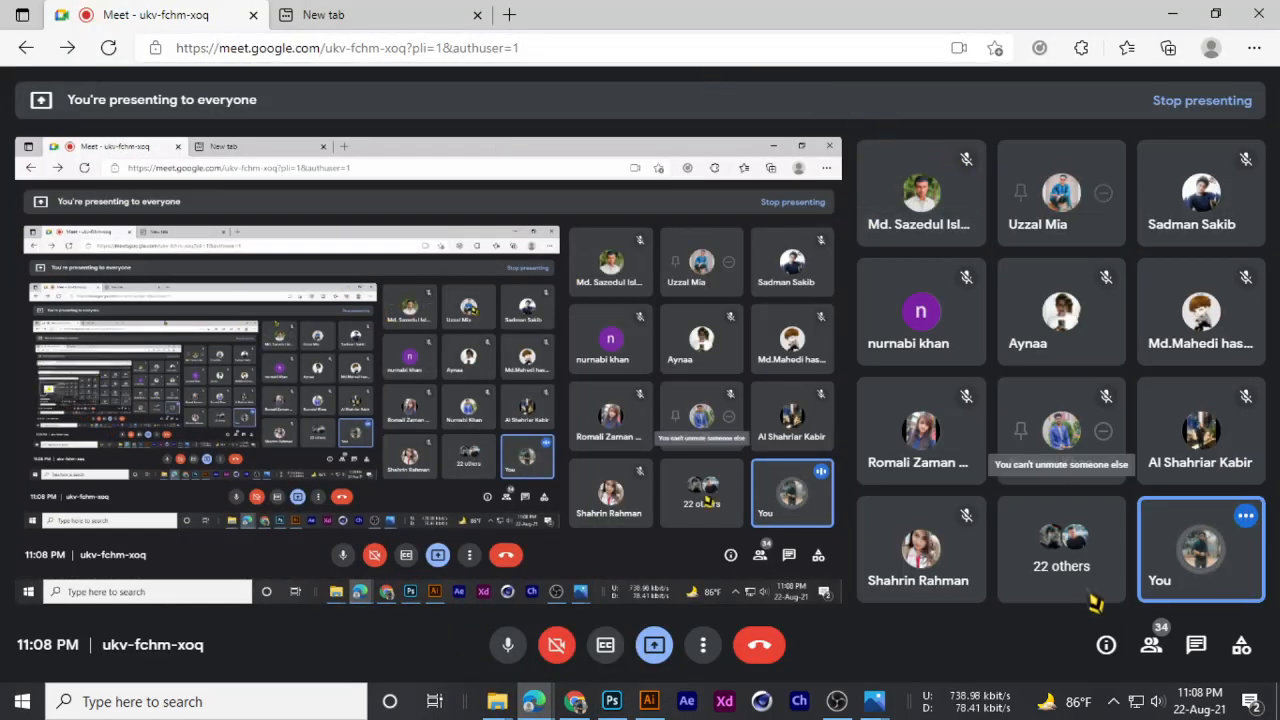
left_click(1148, 648)
scroll(1078, 395, "down", 5)
scroll(1071, 420, "down", 3)
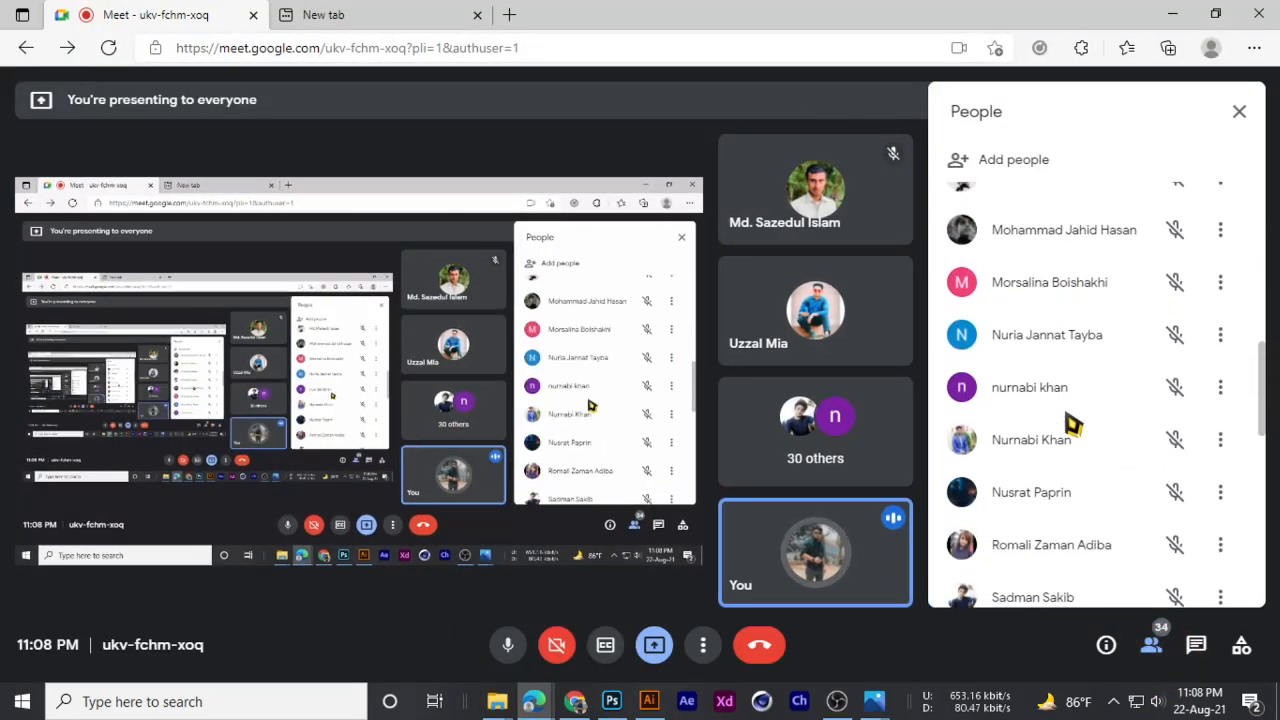
scroll(1072, 430, "down", 1)
scroll(1067, 429, "down", 4)
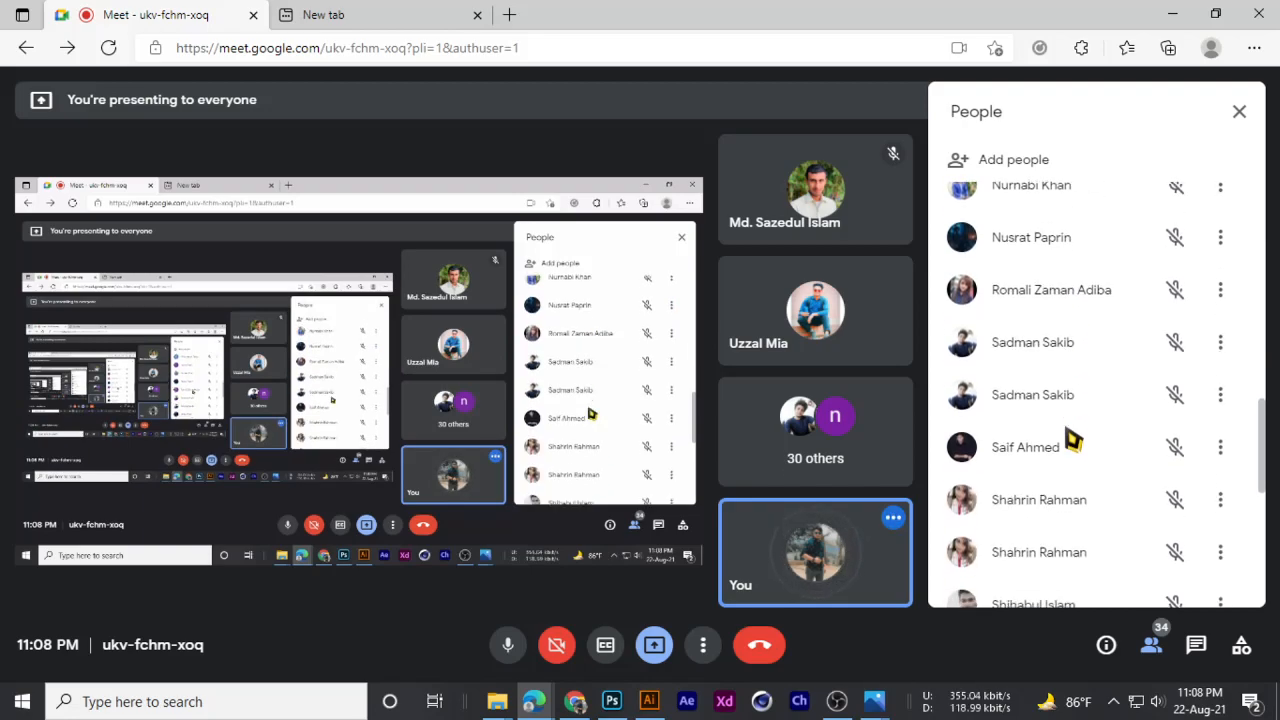
scroll(1064, 472, "down", 3)
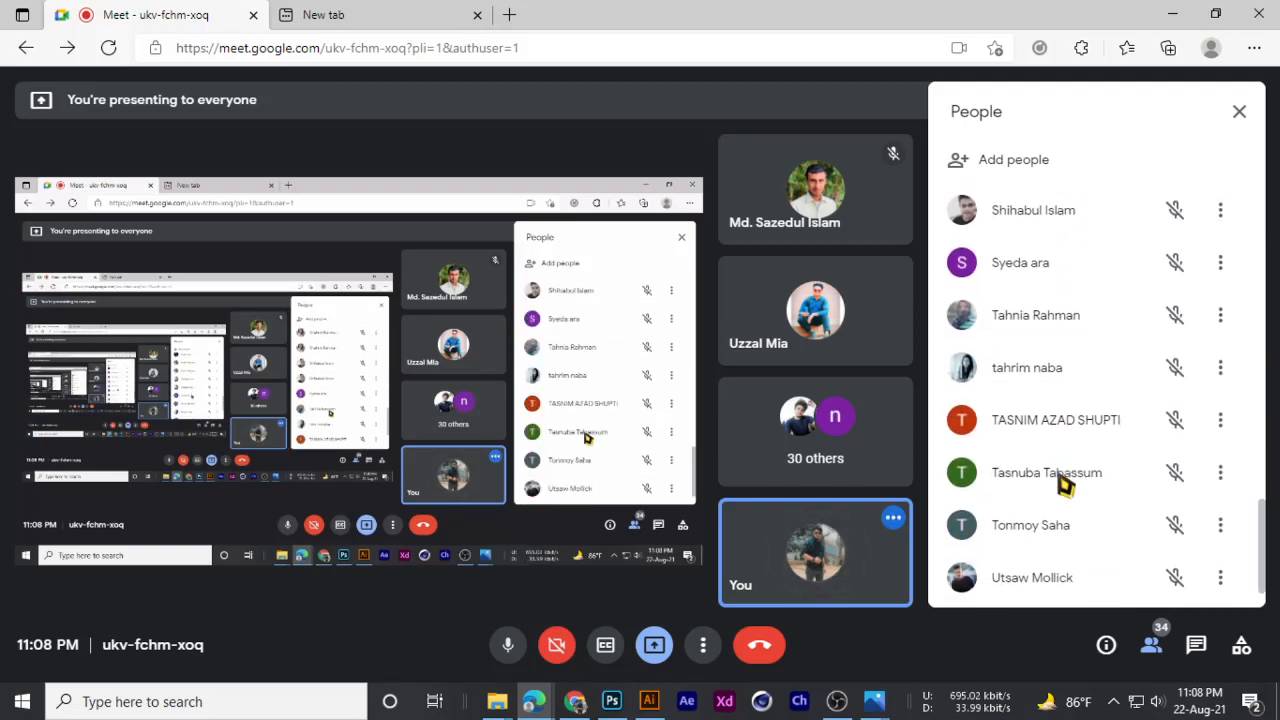
scroll(1063, 485, "down", 1)
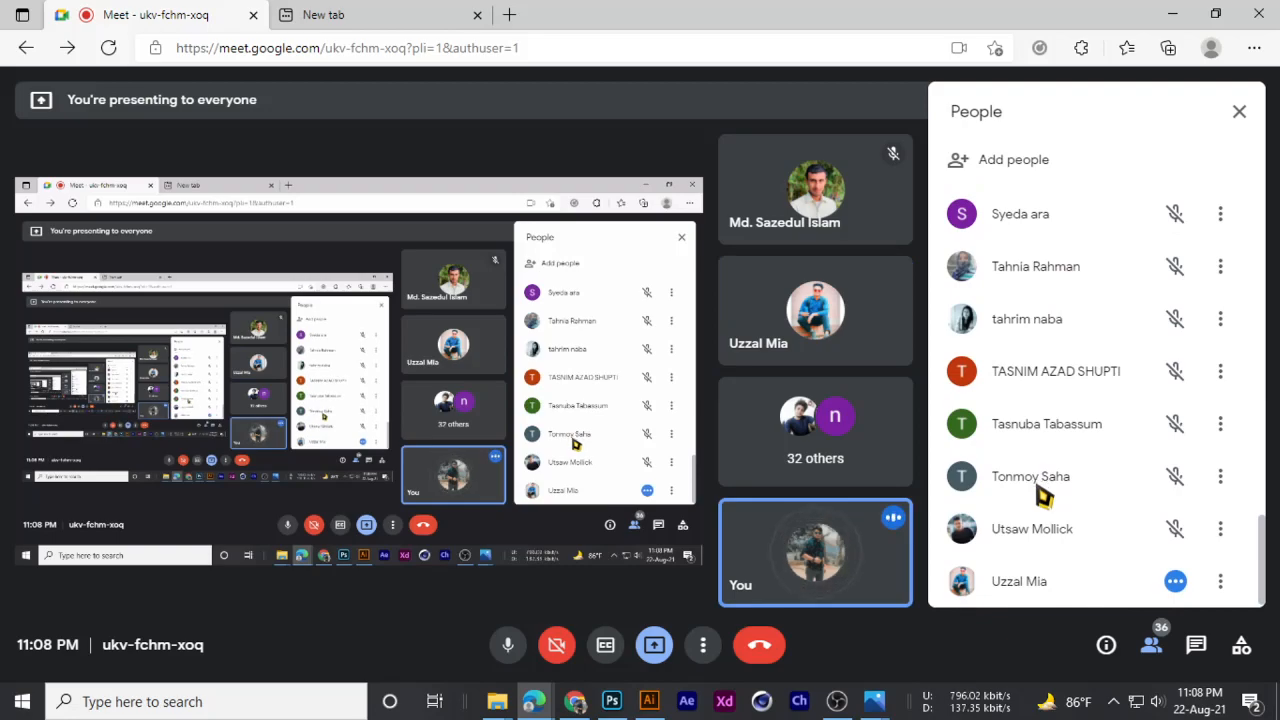
scroll(1040, 495, "up", 15)
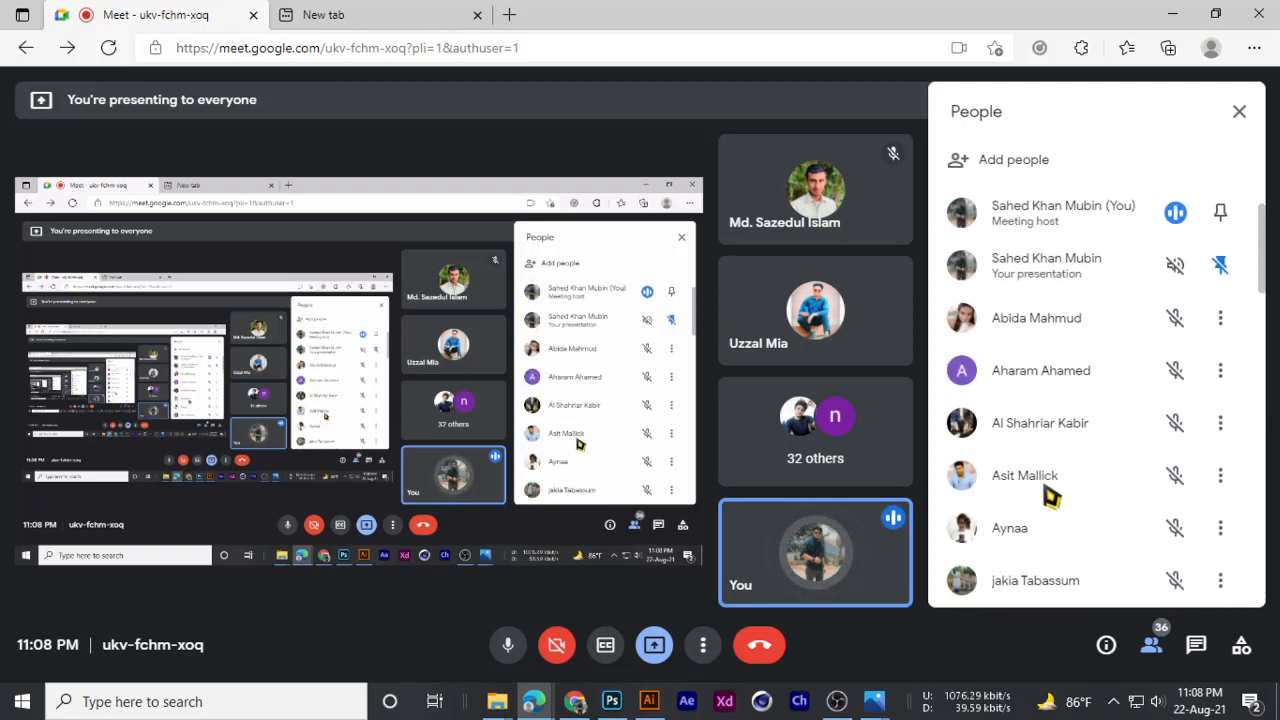
scroll(1050, 495, "up", 2)
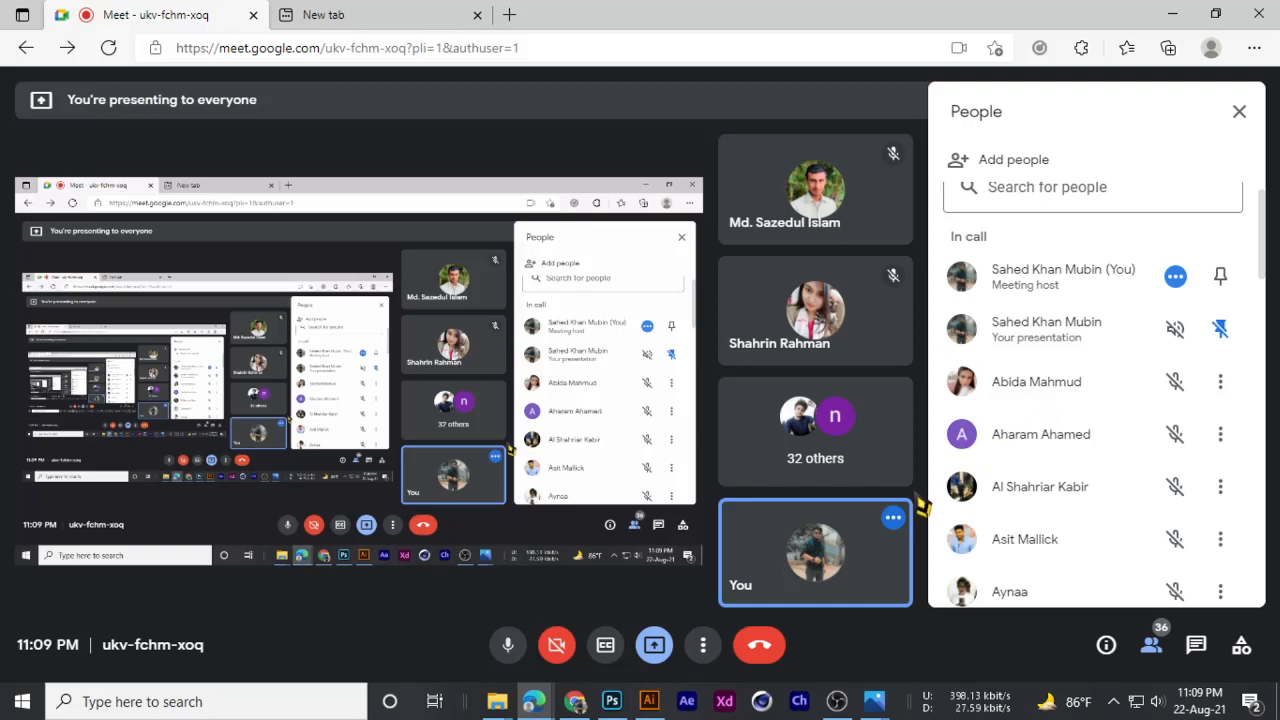
scroll(1045, 420, "down", 1)
scroll(1047, 437, "up", 1)
scroll(1047, 437, "down", 1)
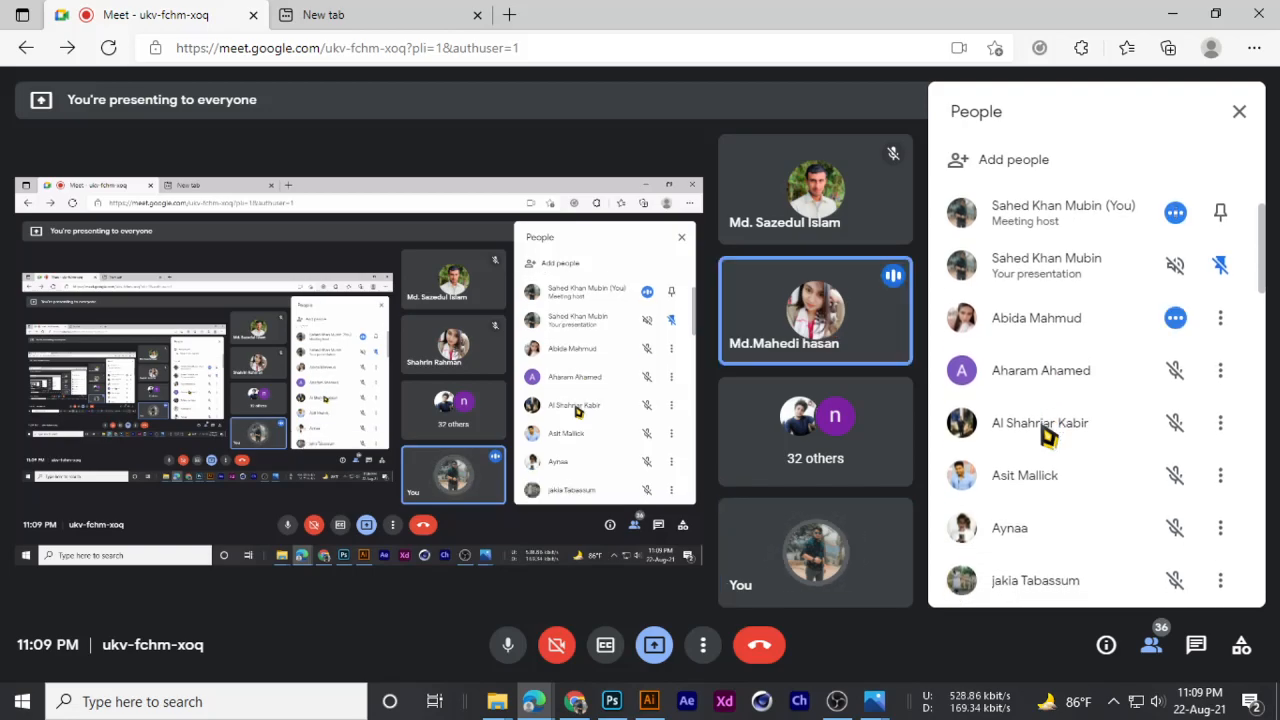
scroll(1047, 437, "up", 1)
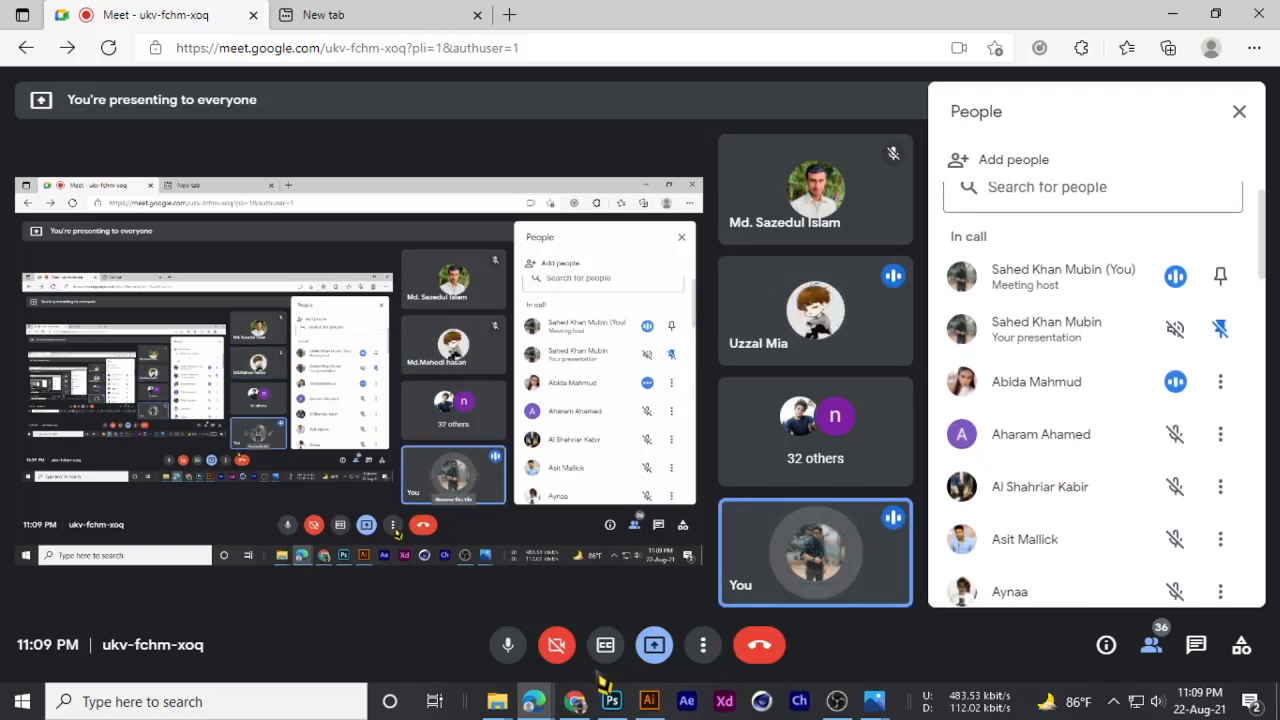
- Switch back to Photoshop and reposition the small yellow circle slightly higher on the canvas, beside the large one
left_click(612, 701)
left_click_drag(321, 438, 311, 406)
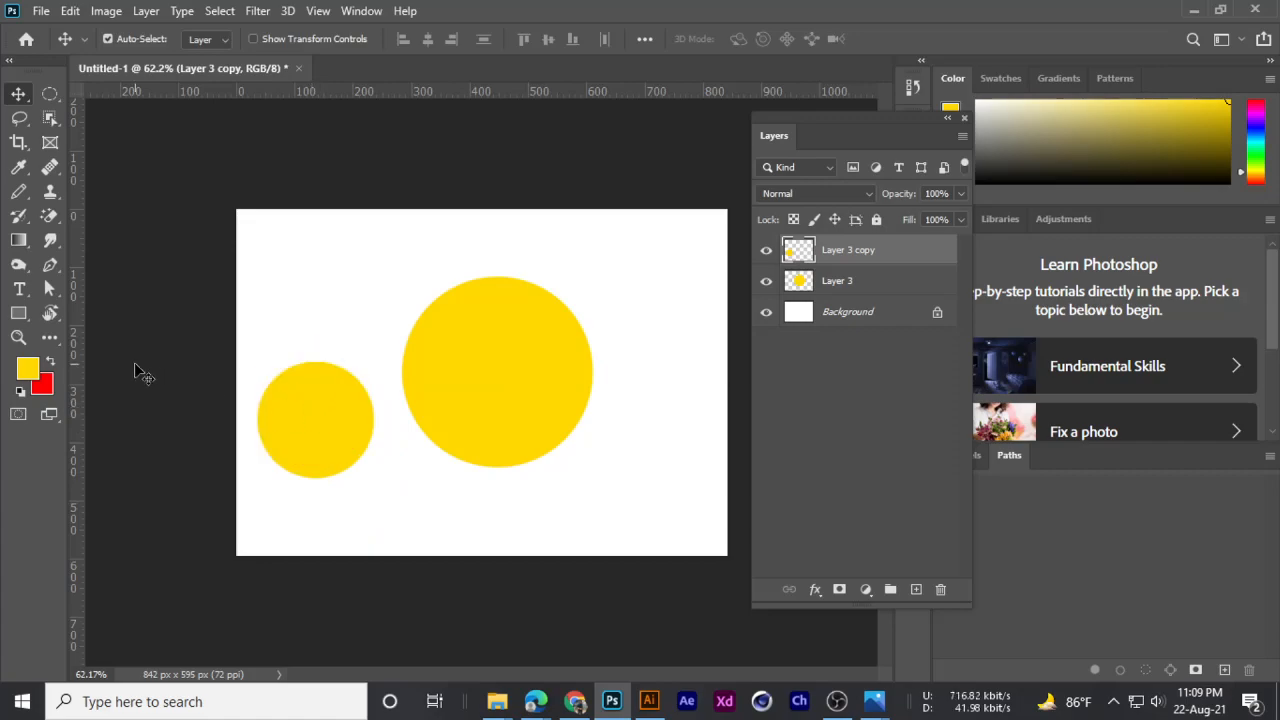
mouse_move(312, 440)
left_mouse_down()
mouse_move(345, 444)
mouse_move(331, 436)
left_mouse_up()
scroll(331, 436, "up", 1)
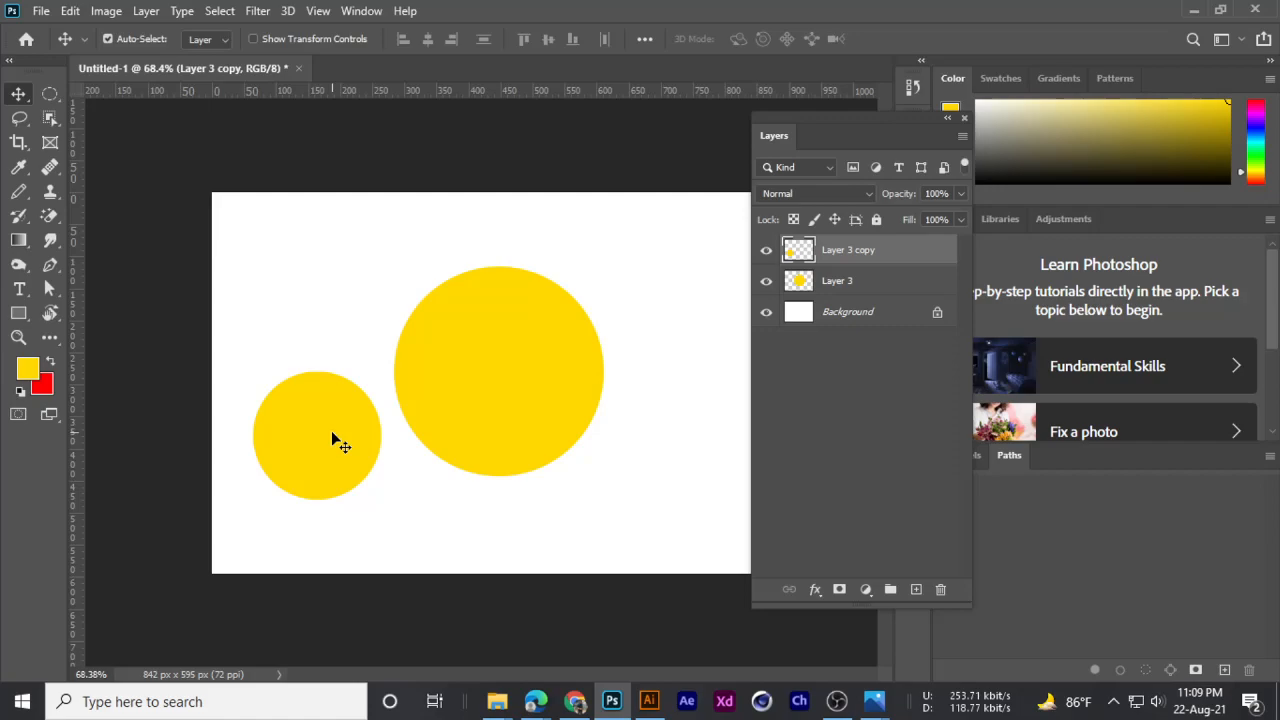
scroll(333, 435, "down", 1)
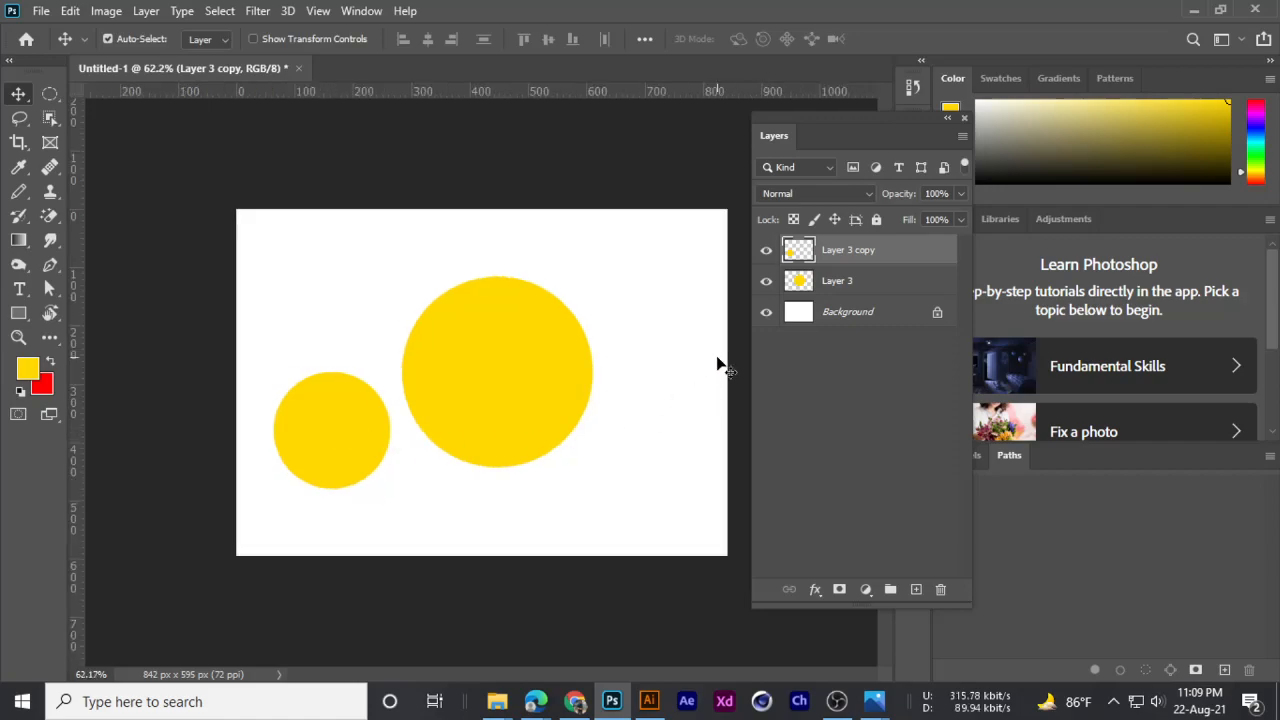
- Load the small yellow circle as a selection, fill it with dark grey, and deselect
key("ctrl")
left_click(799, 252, "ctrl")
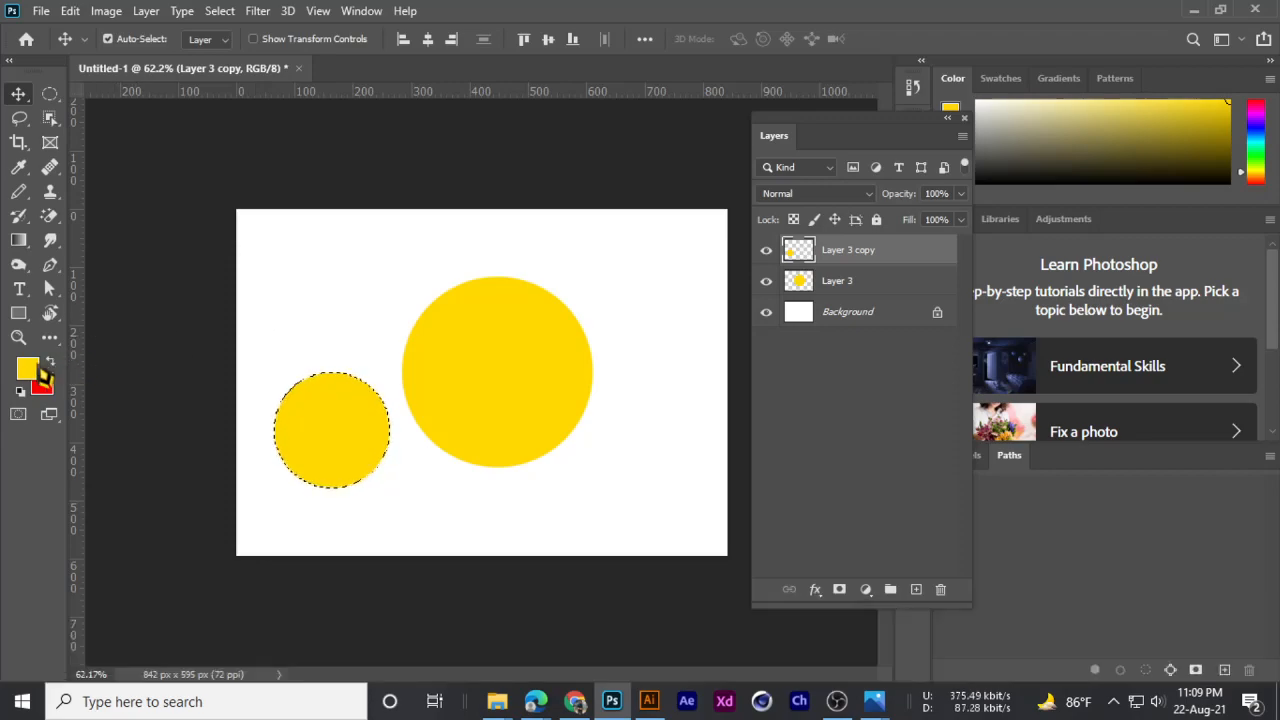
left_click(27, 369)
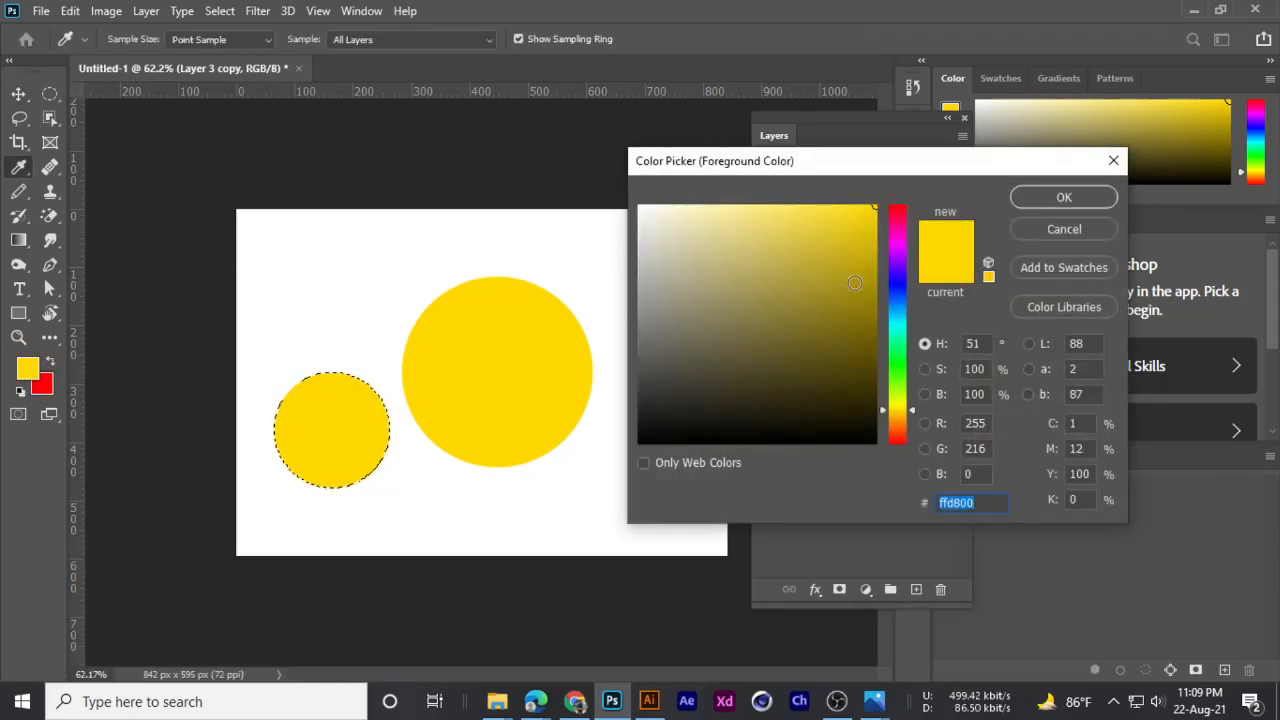
mouse_move(874, 700)
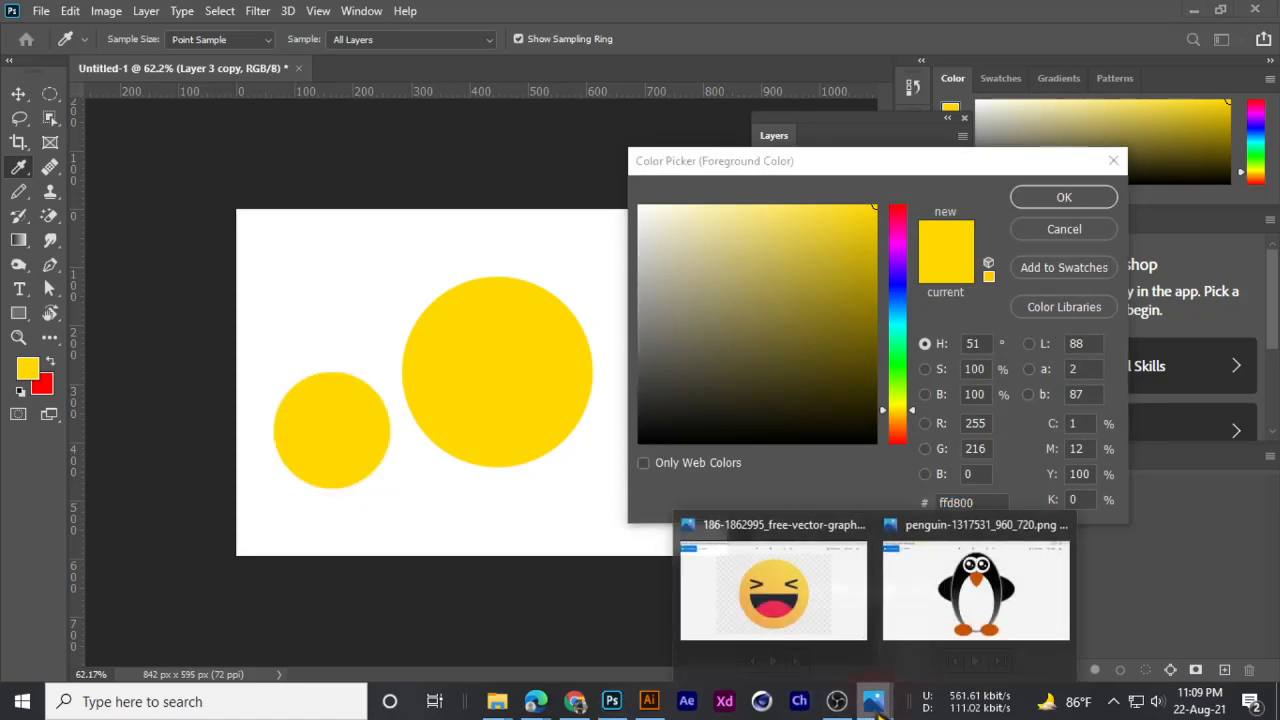
mouse_move(858, 680)
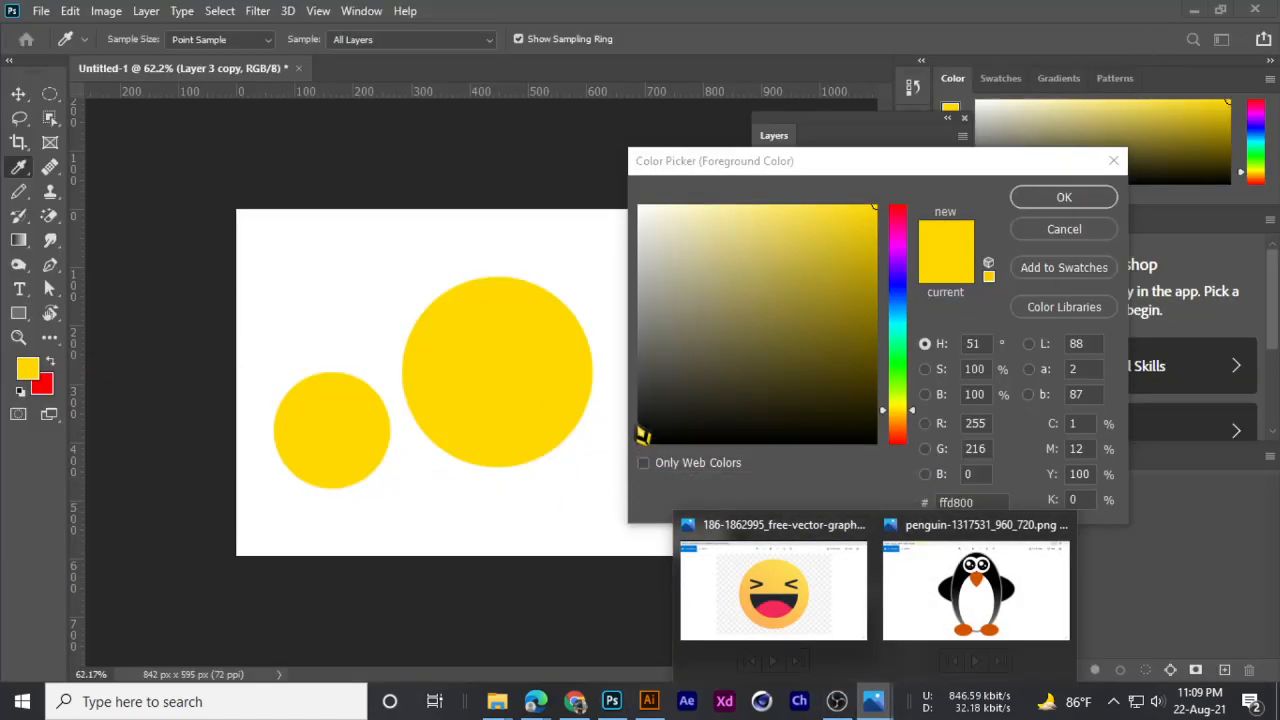
left_click_drag(645, 332, 639, 391)
left_click(1064, 197)
key("v")
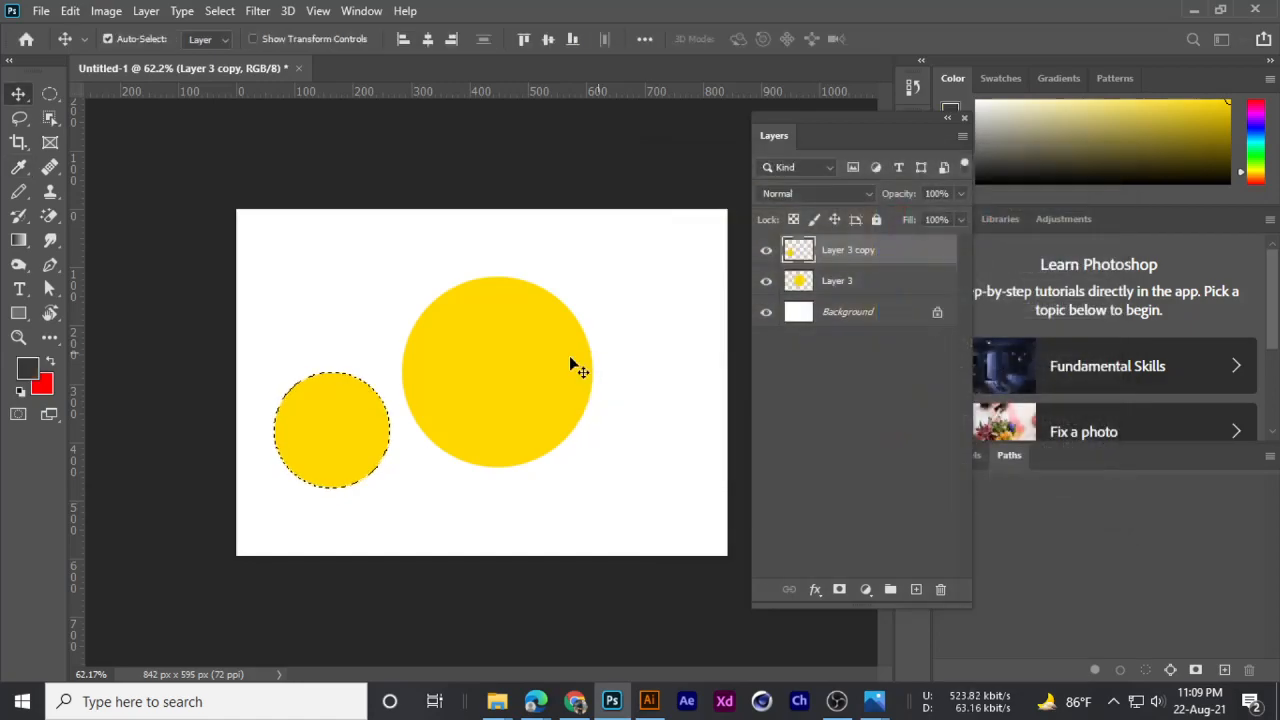
key("alt+BackSpace")
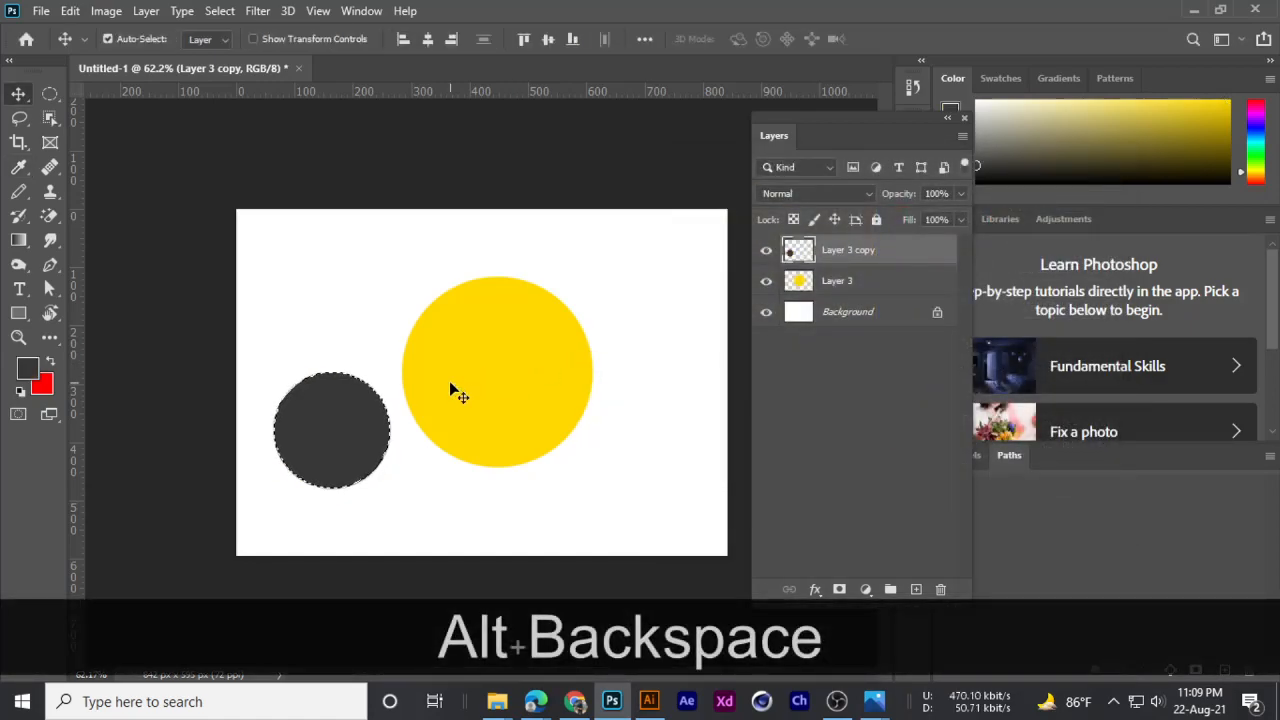
key("ctrl+d")
- Move the dark grey circle onto the lower middle of the large yellow circle
left_click_drag(320, 428, 370, 430)
key("ctrl+plus")
scroll(366, 425, "down", 1)
left_click(575, 700)
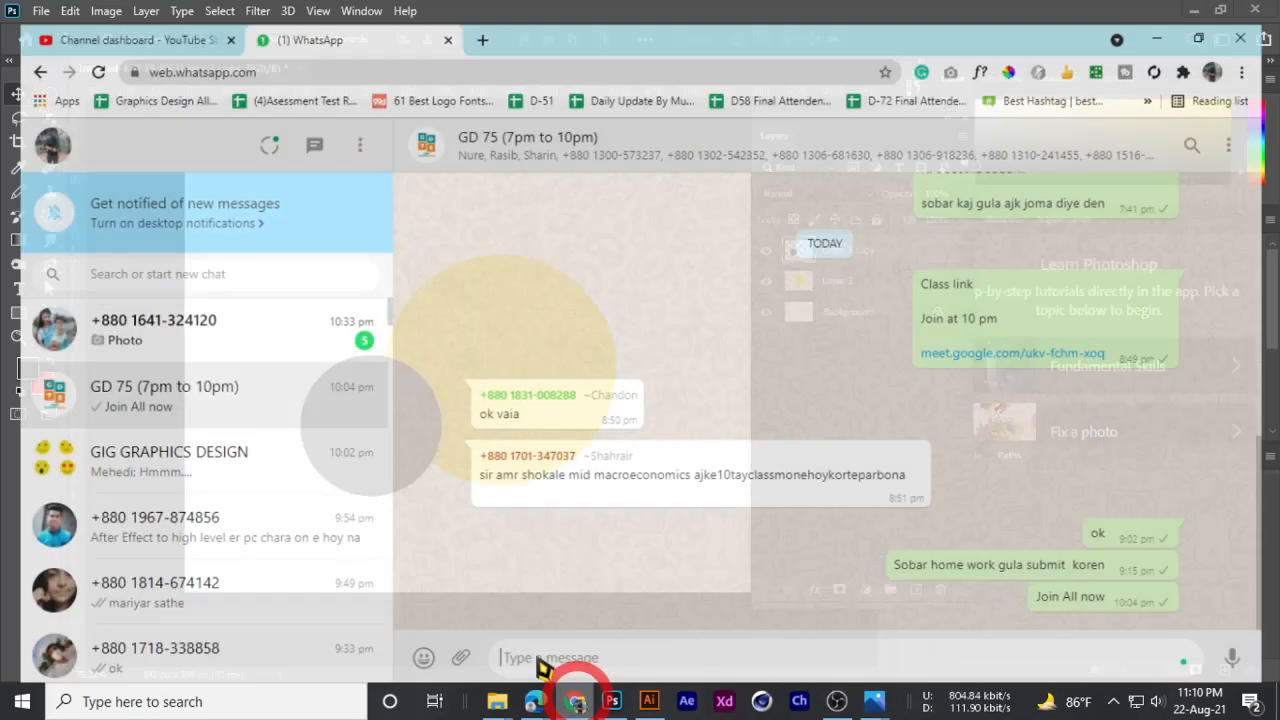
left_click(1174, 12)
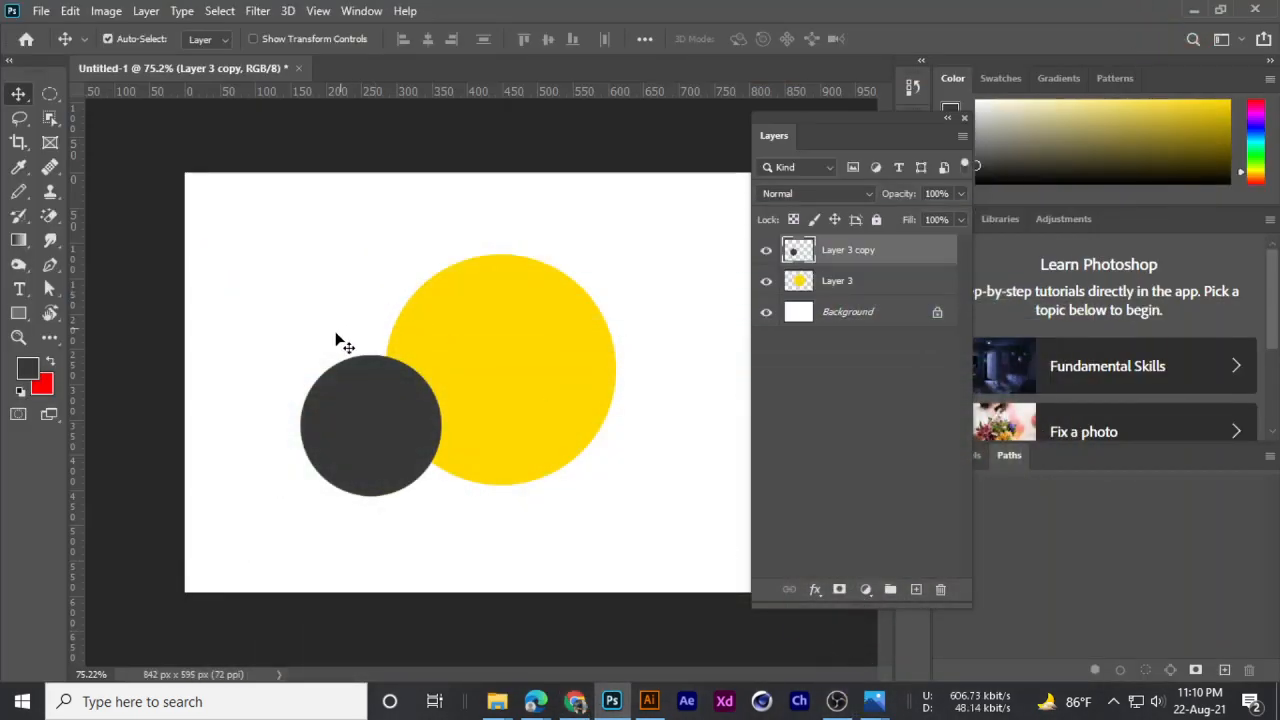
left_click_drag(336, 420, 458, 389)
scroll(458, 389, "up", 1)
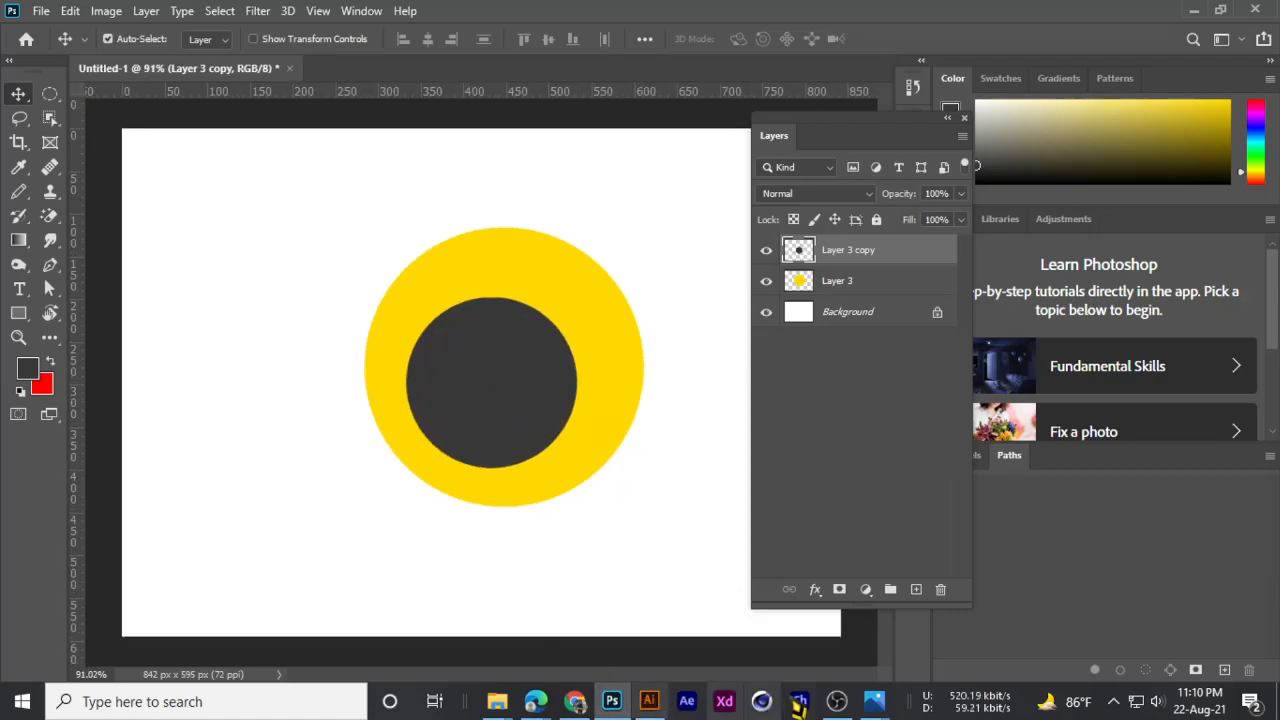
- Check the emoji reference in Photos, return to Photoshop and centre the dark circle horizontally within the yellow face
mouse_move(873, 700)
left_click(786, 626)
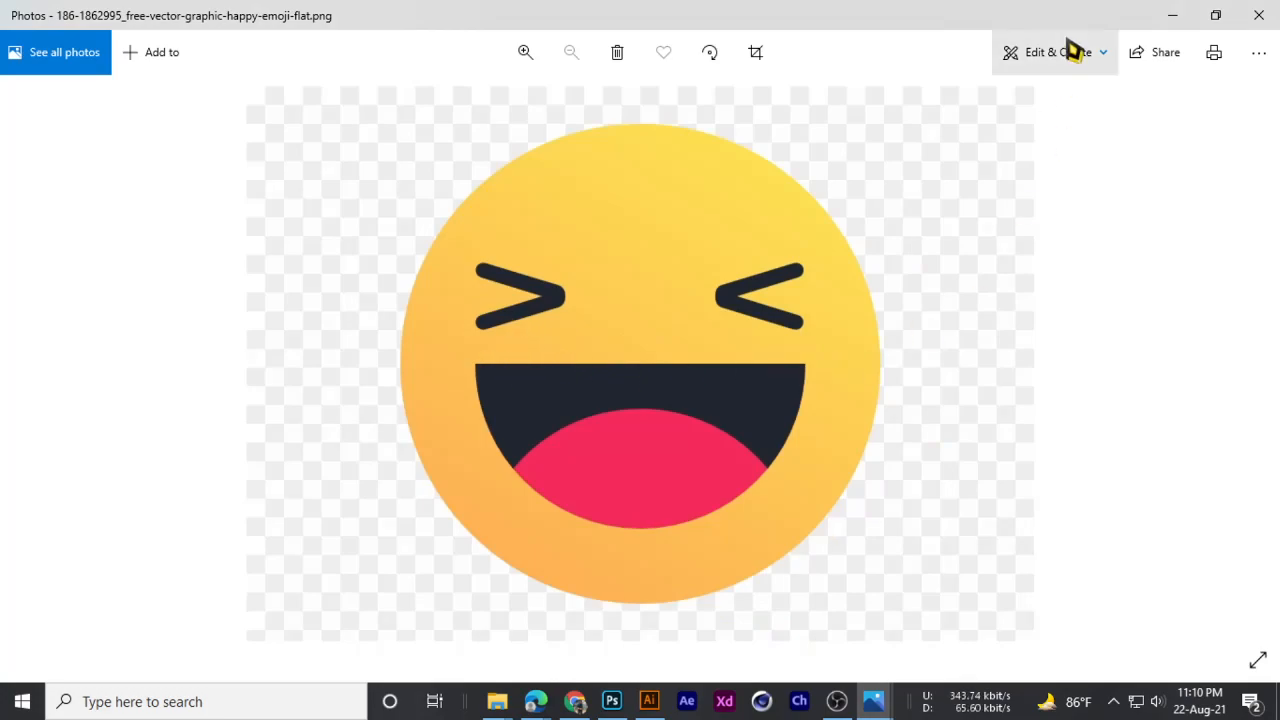
left_click(1173, 15)
mouse_move(541, 401)
left_mouse_down()
mouse_move(532, 407)
mouse_move(532, 391)
left_mouse_up()
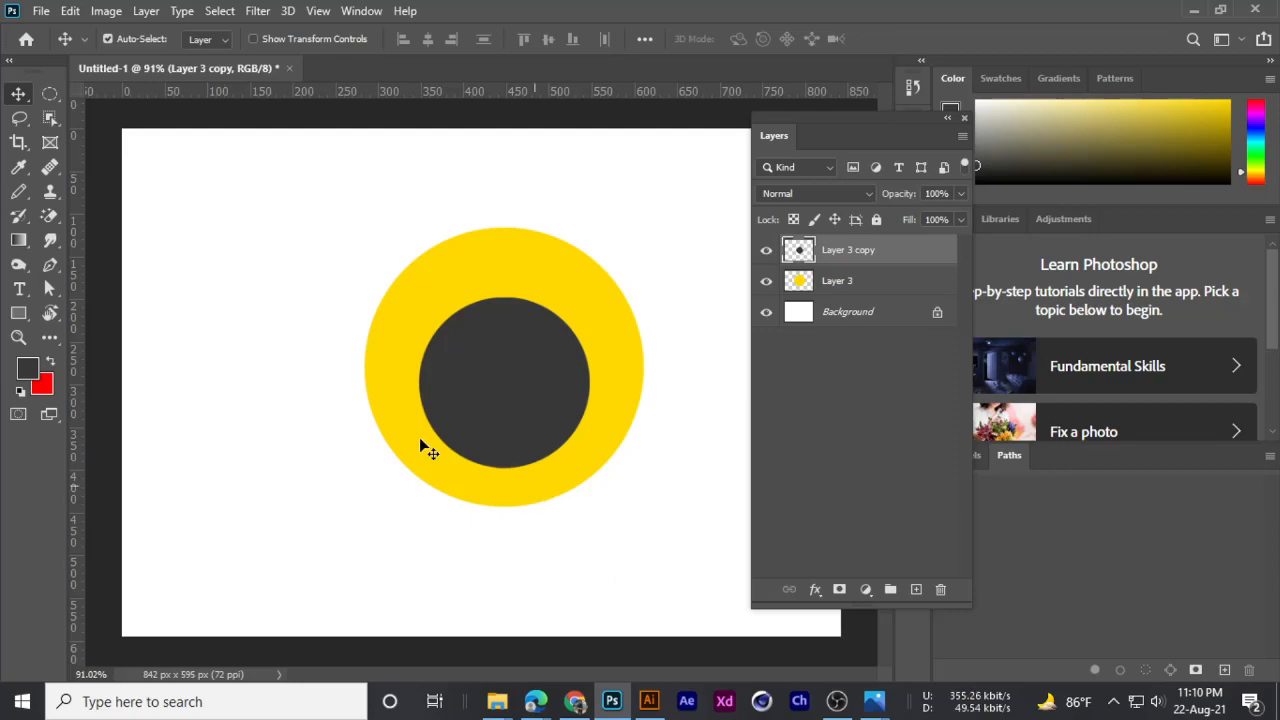
scroll(548, 384, "up", 1)
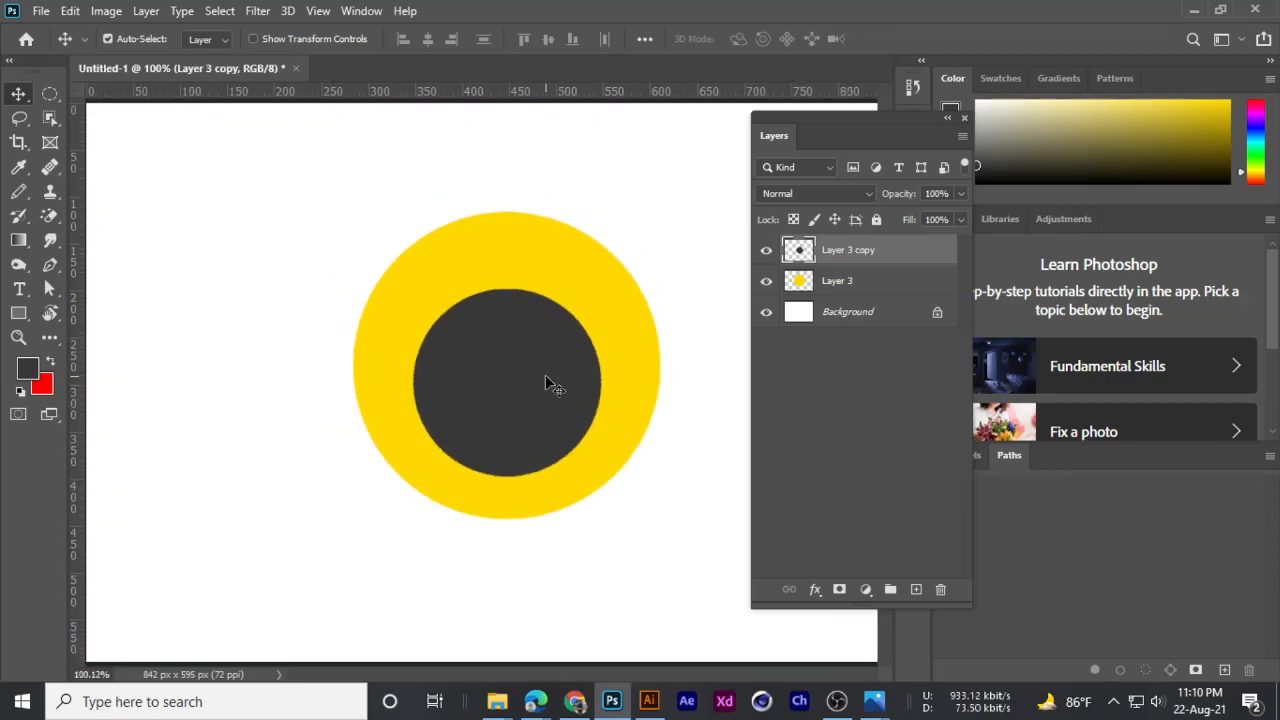
mouse_move(546, 380)
left_mouse_down()
mouse_move(487, 352)
mouse_move(544, 386)
mouse_move(537, 371)
left_mouse_up()
- Delete the upper half of the dark circle using a rectangular selection, leaving a half-circle mouth, and deselect
left_click(766, 252)
left_click(50, 93)
left_click(110, 94)
left_click_drag(305, 207, 710, 286)
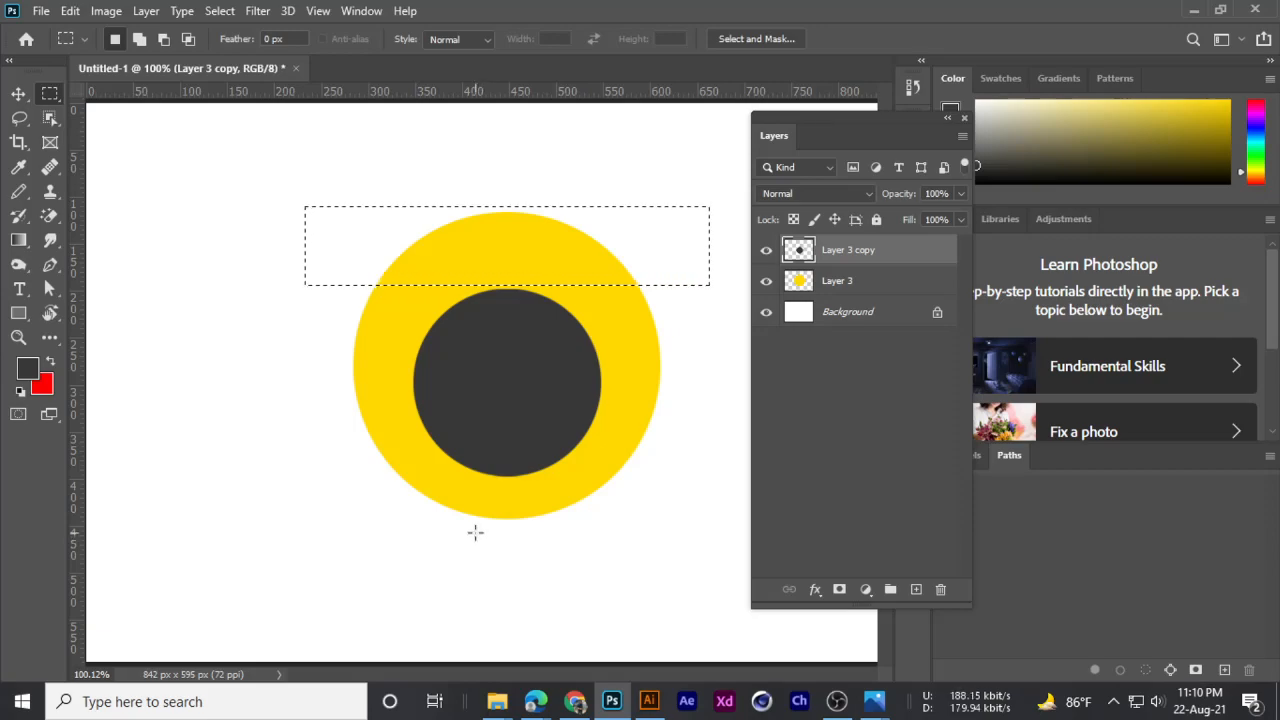
left_click_drag(276, 130, 710, 380)
key("Delete")
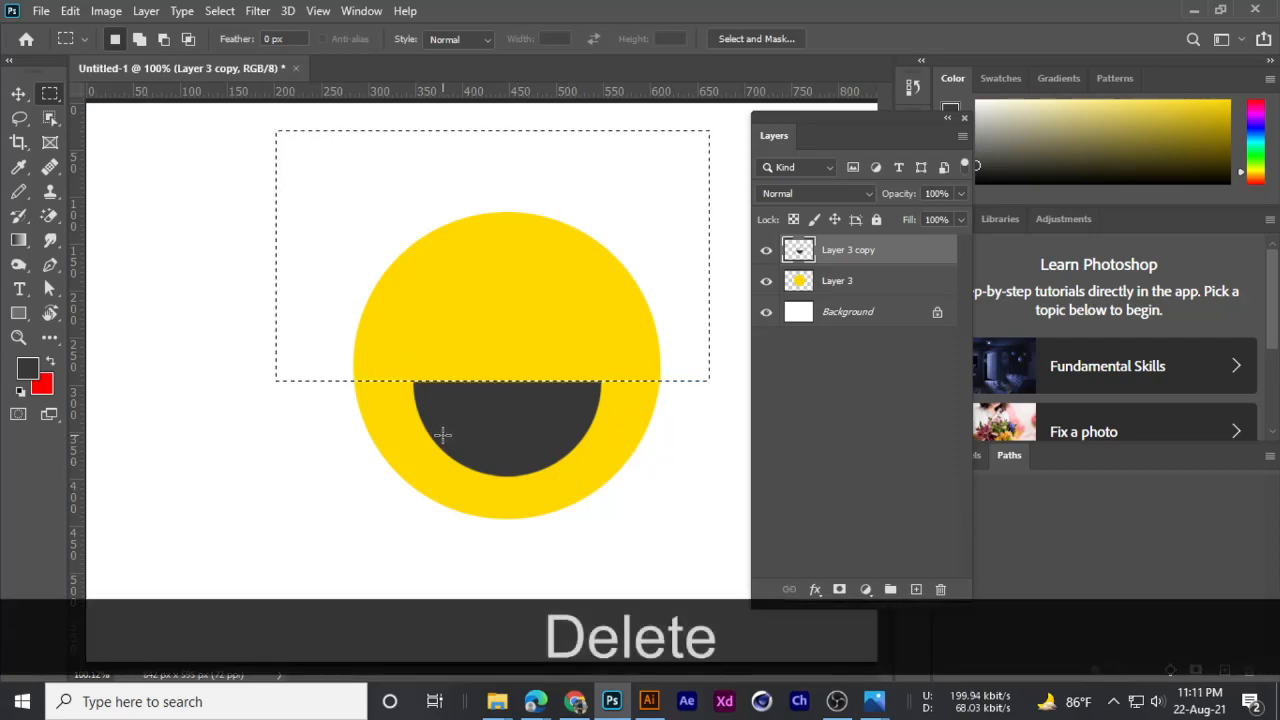
key("ctrl+d")
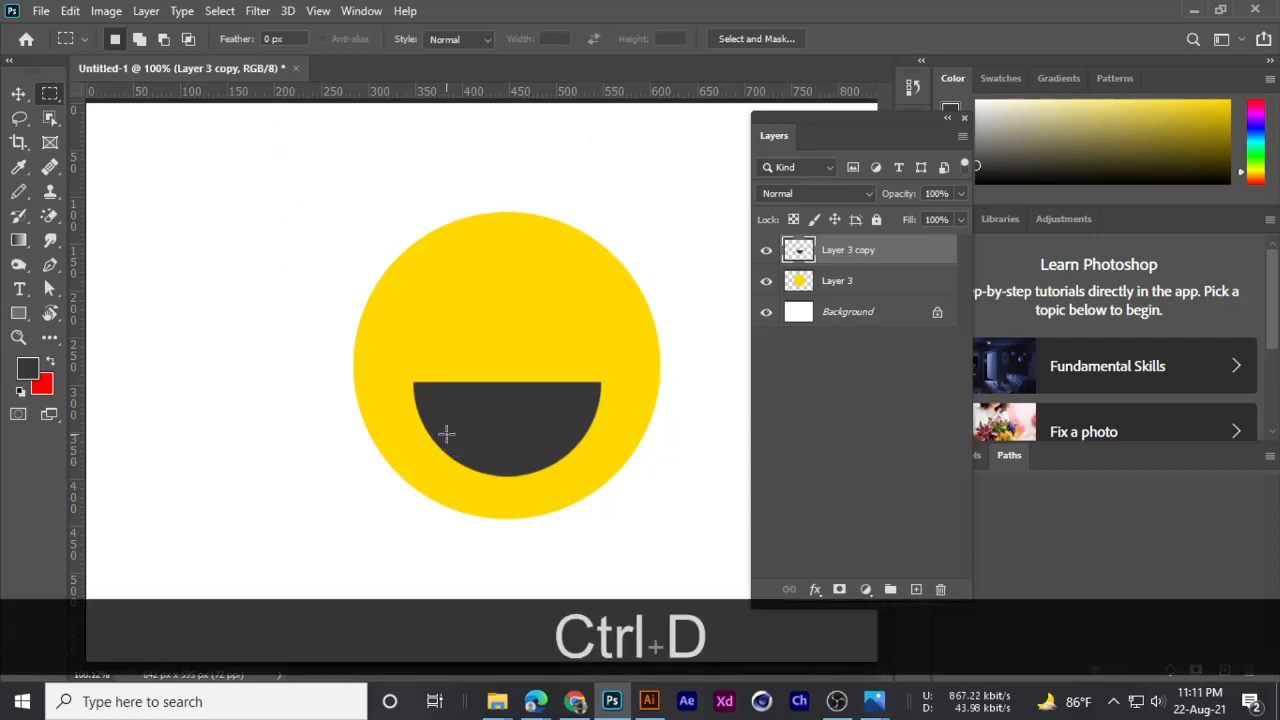
- Scale the half-circle mouth up proportionally about its centre to about 127% and apply the transform
left_click(19, 93)
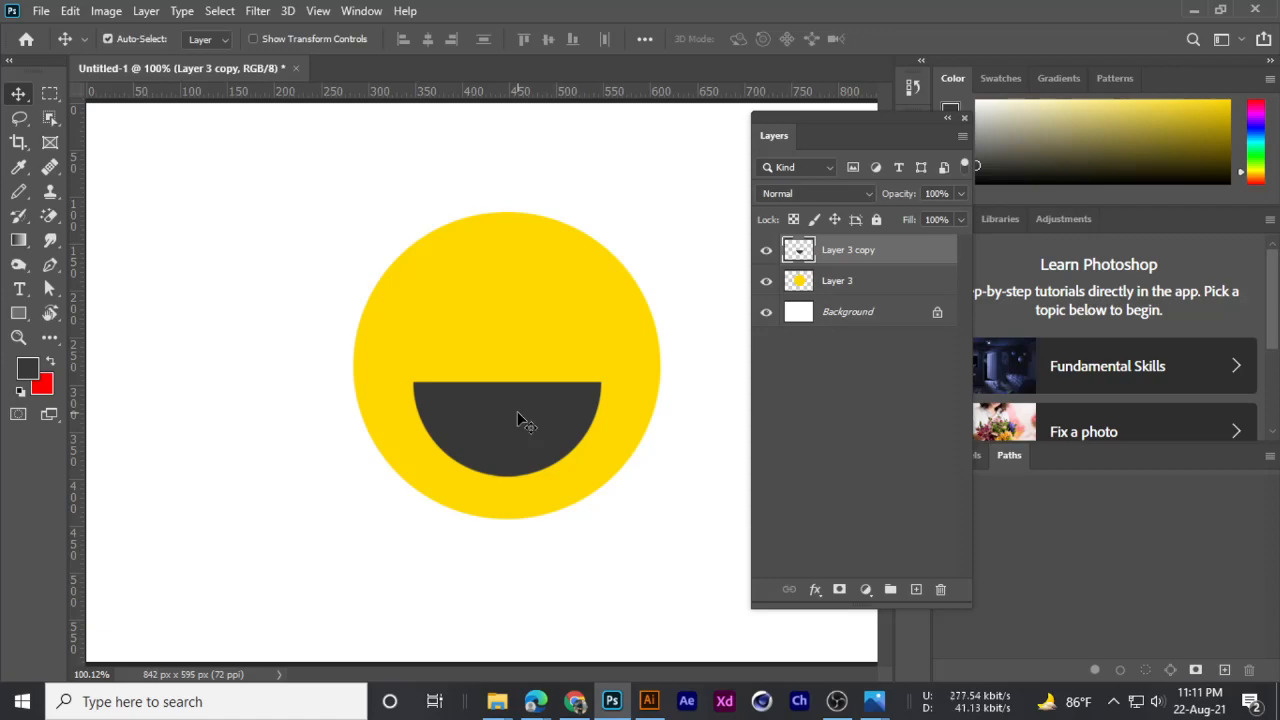
scroll(517, 420, "down", 2)
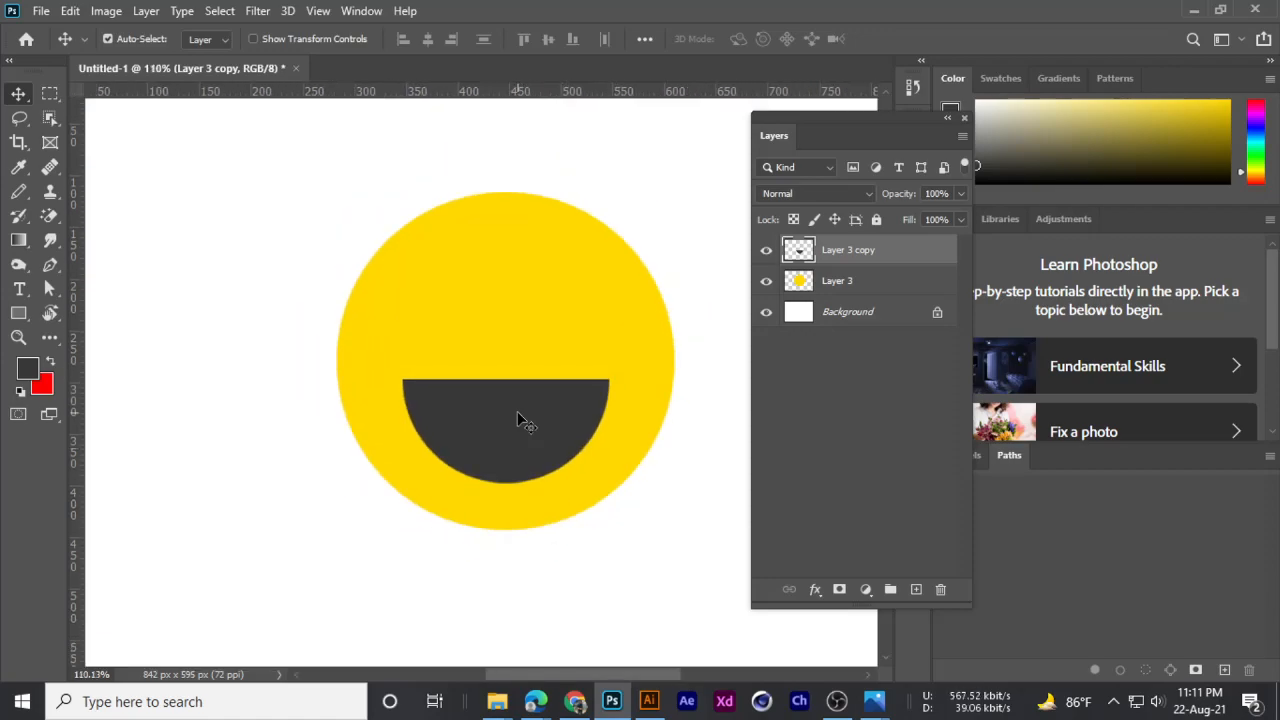
mouse_move(517, 413)
left_mouse_down()
mouse_move(511, 440)
mouse_move(510, 413)
left_mouse_up()
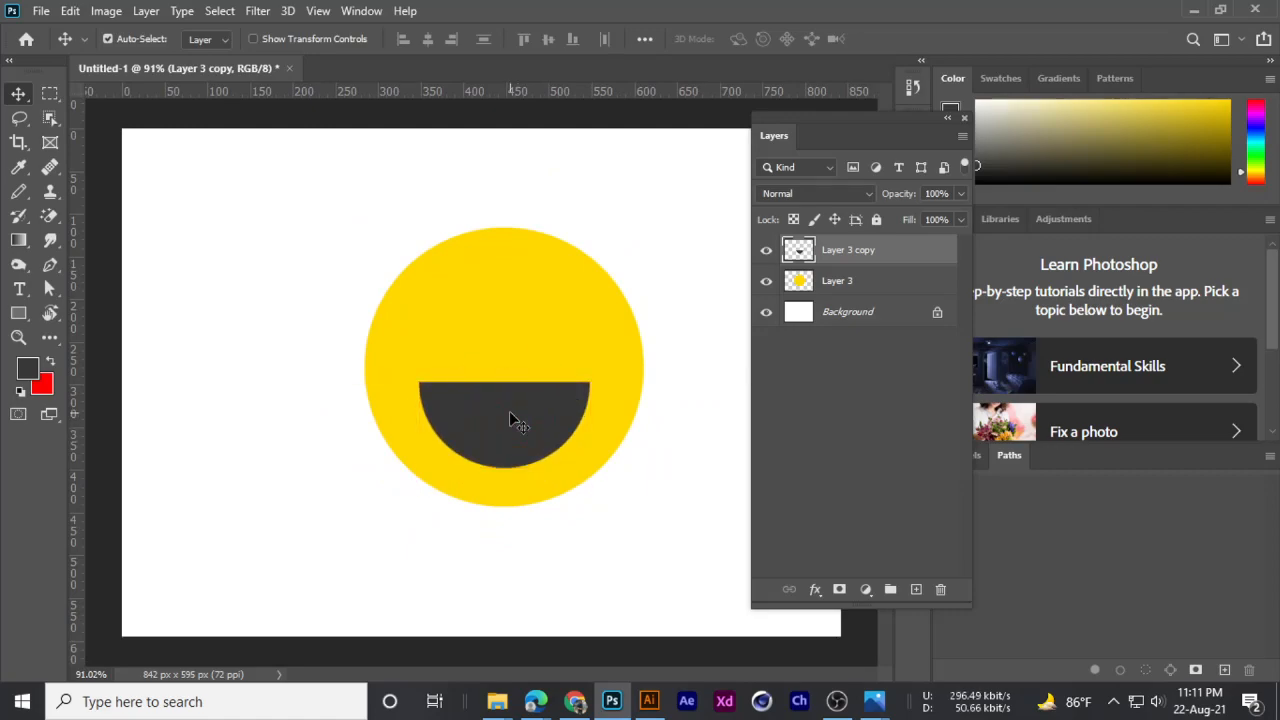
key("ctrl+t")
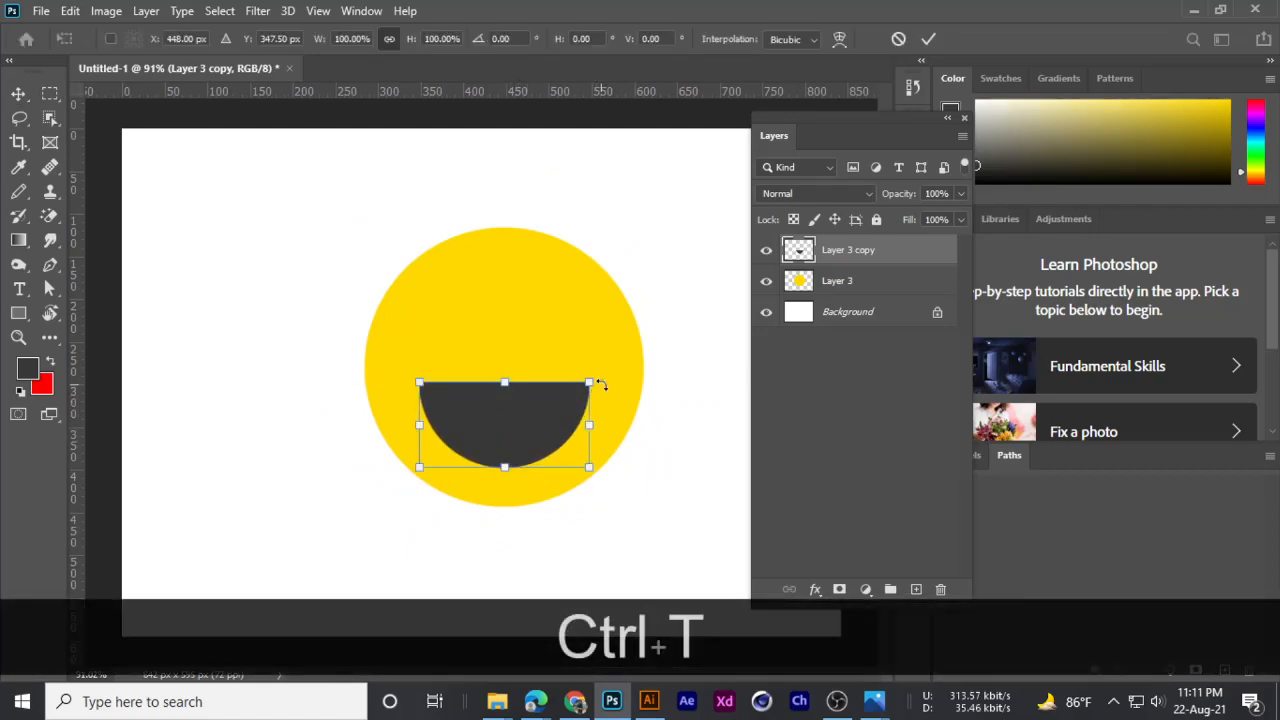
left_click_drag(591, 382, 611, 366)
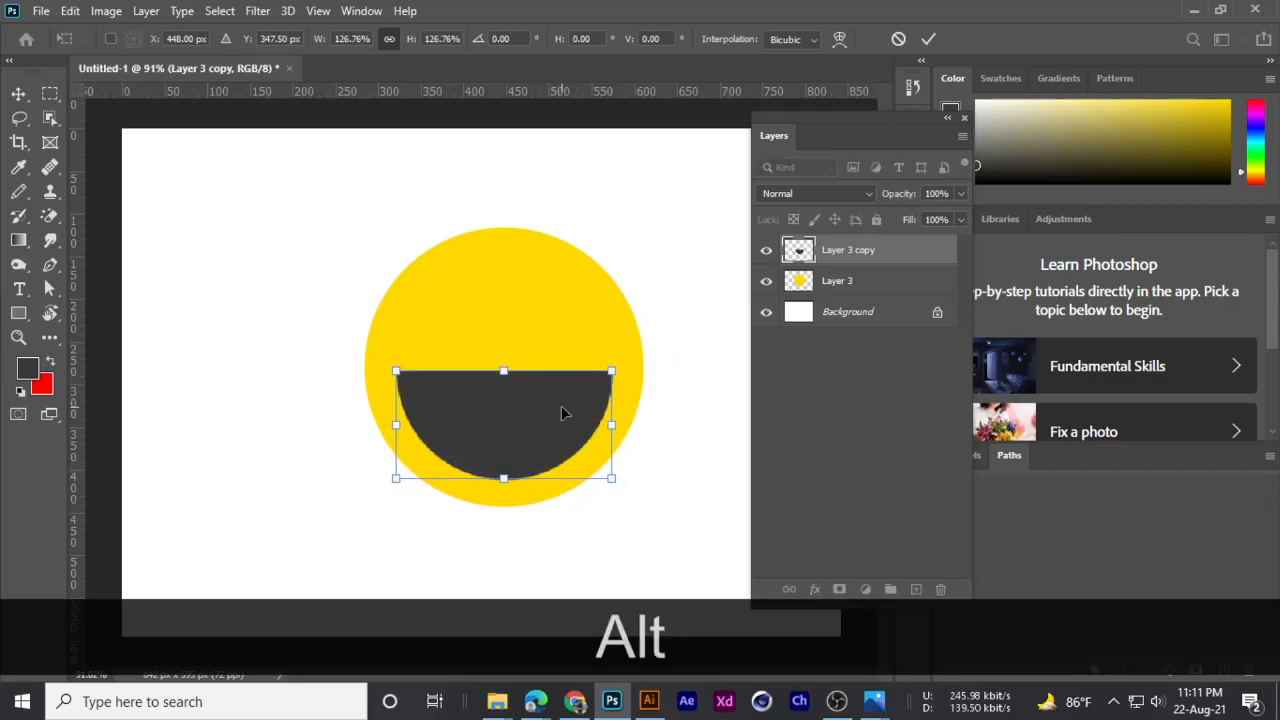
key("Return")
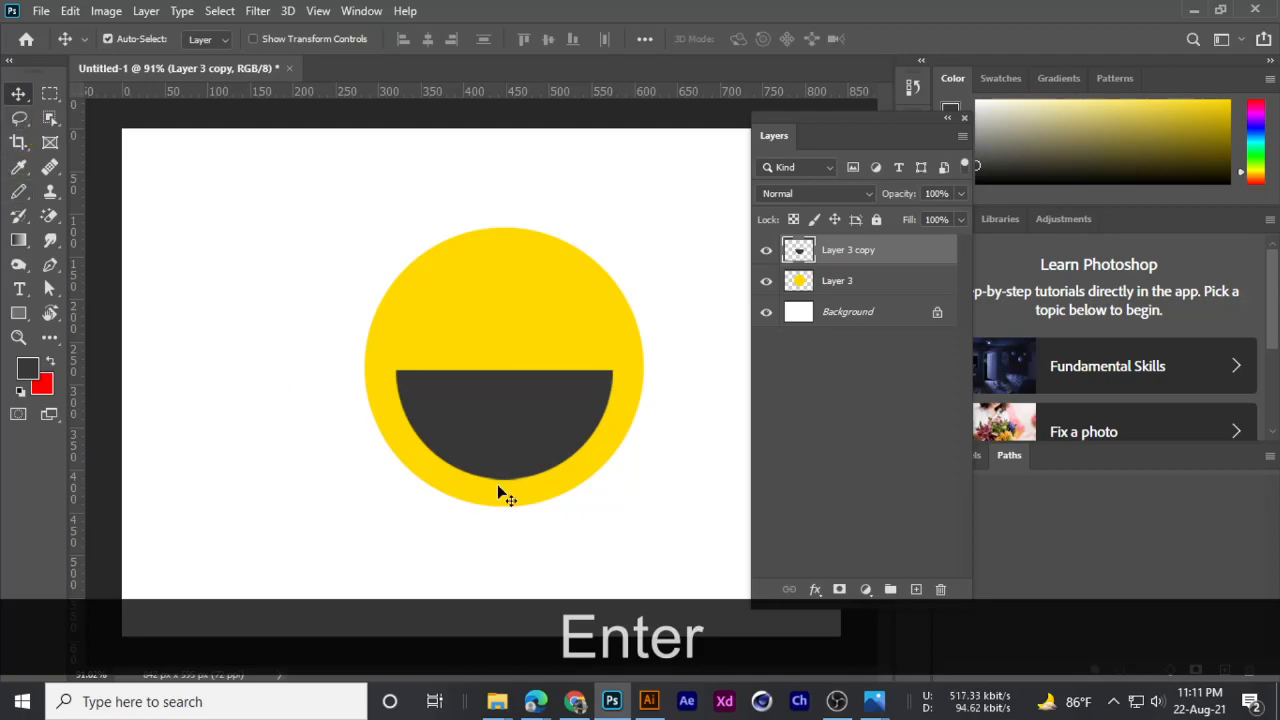
- Switch to Photos to compare the drawn mouth with the emoji reference, and return to Photoshop
scroll(417, 306, "up", 3)
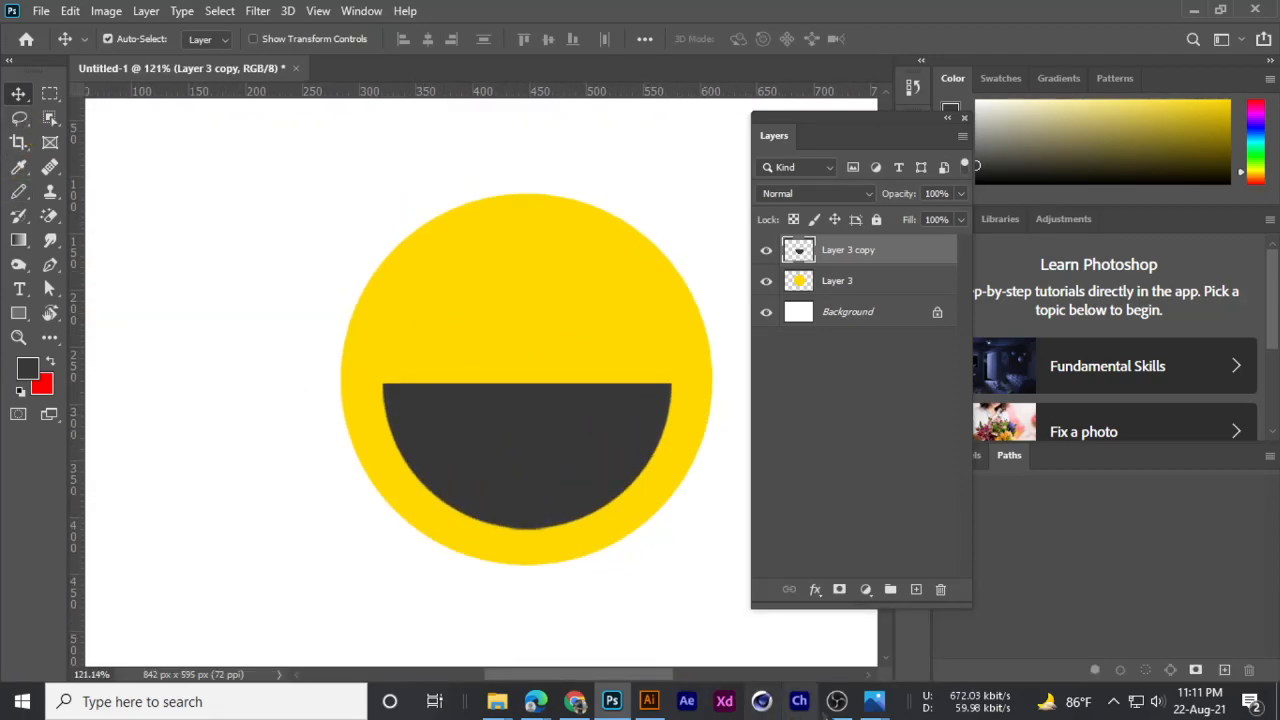
left_click(814, 594)
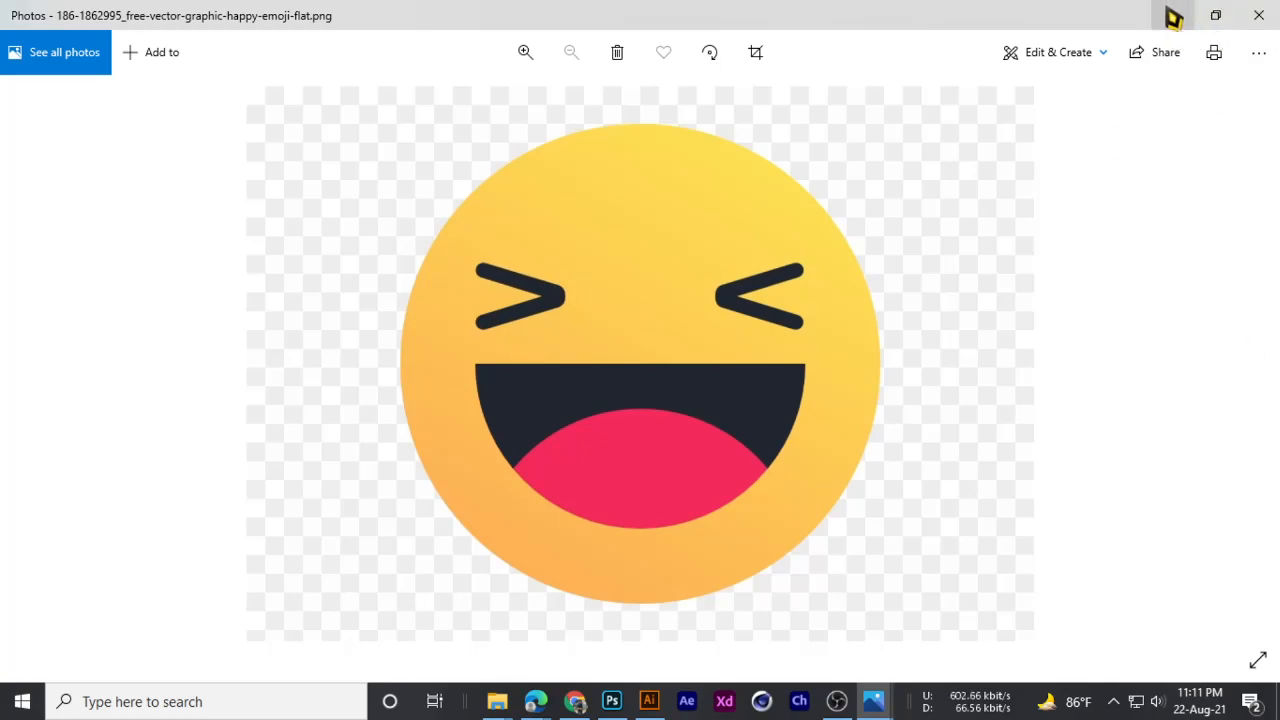
left_click(1177, 15)
scroll(323, 392, "up", 1)
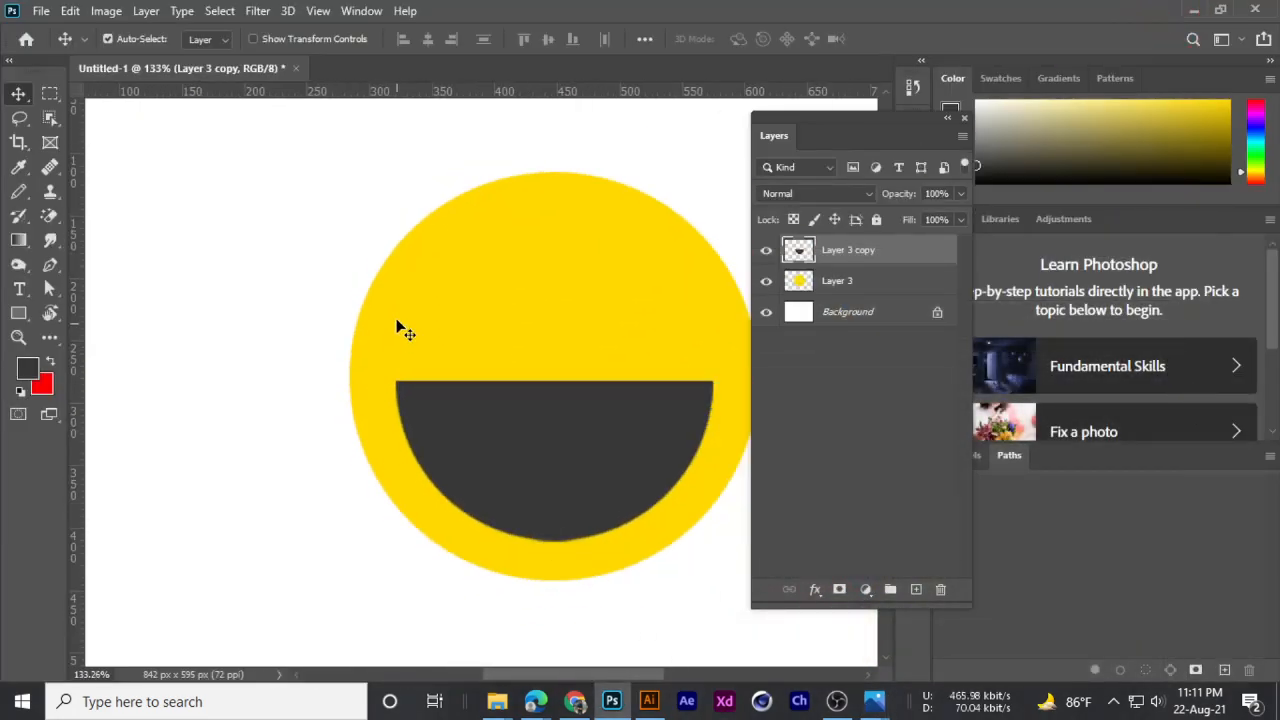
scroll(505, 303, "down", 1)
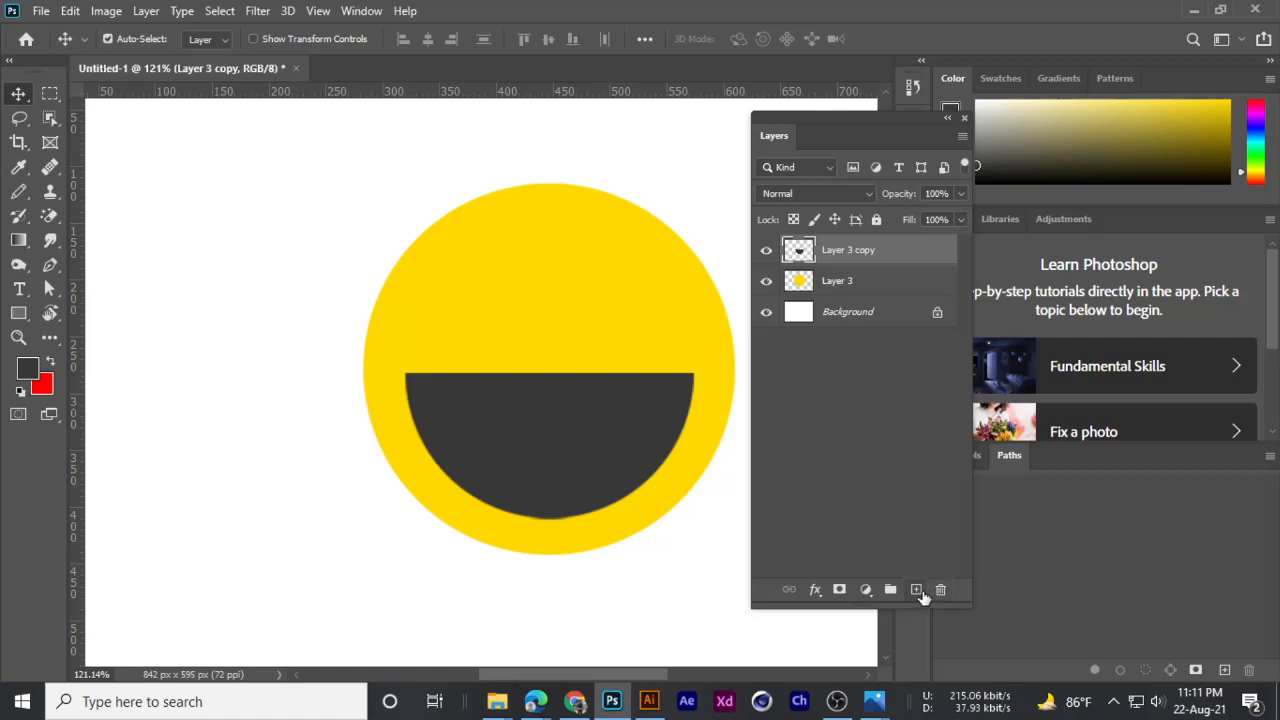
- Toggle the mouth layer's visibility to identify it, and add a new empty layer above it
left_click(765, 253)
left_click(765, 253)
left_click(915, 589)
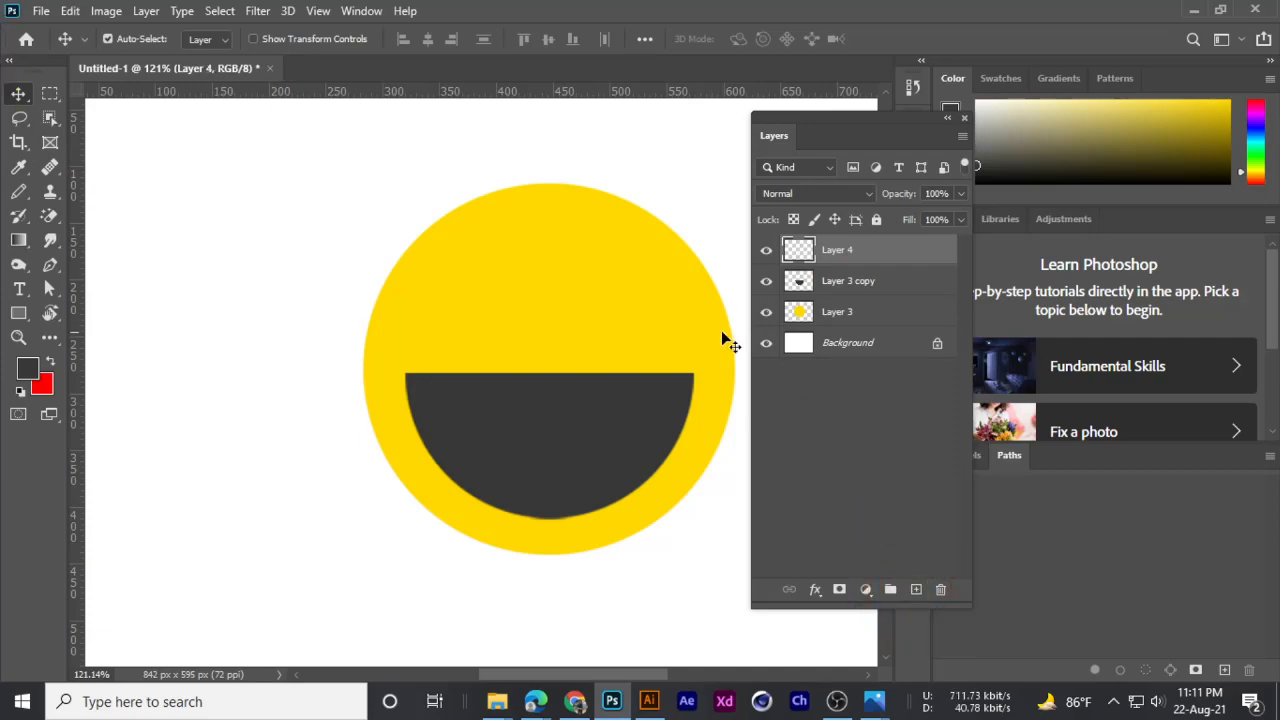
- Rename the yellow circle's layer as "face back"
left_click(848, 315)
double_click(840, 313)
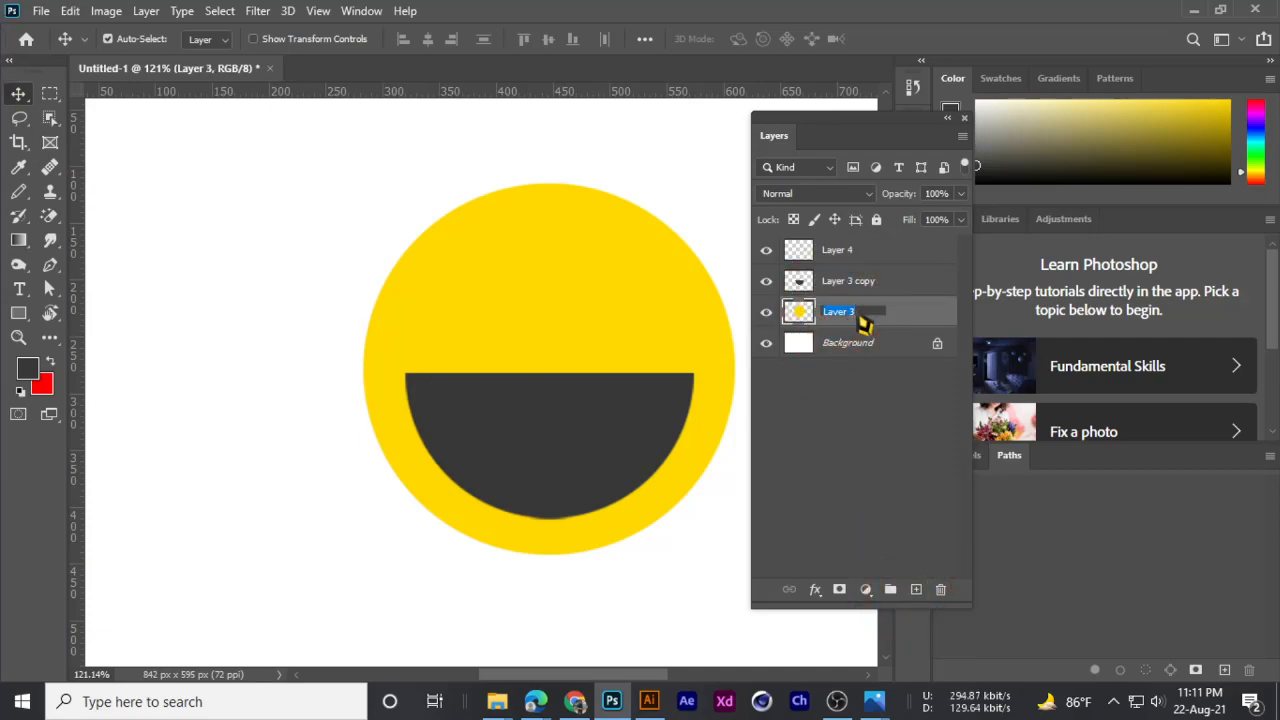
key("shift")
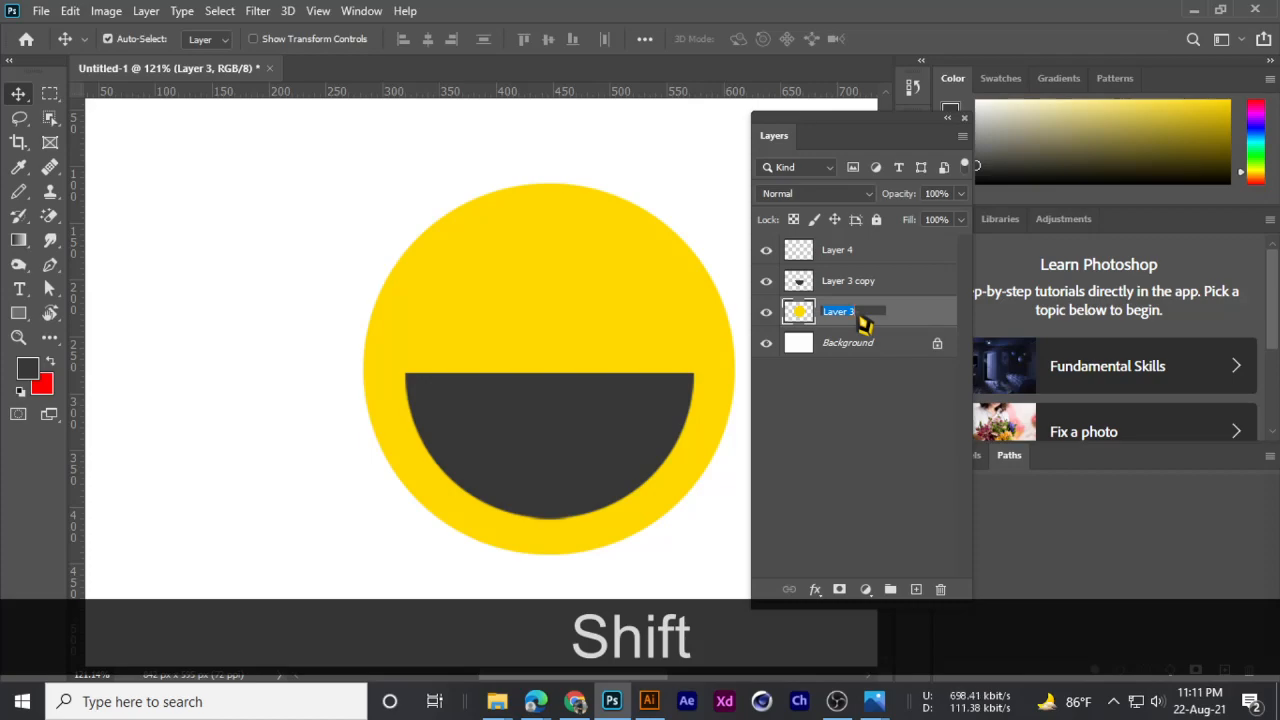
key("BackSpace")
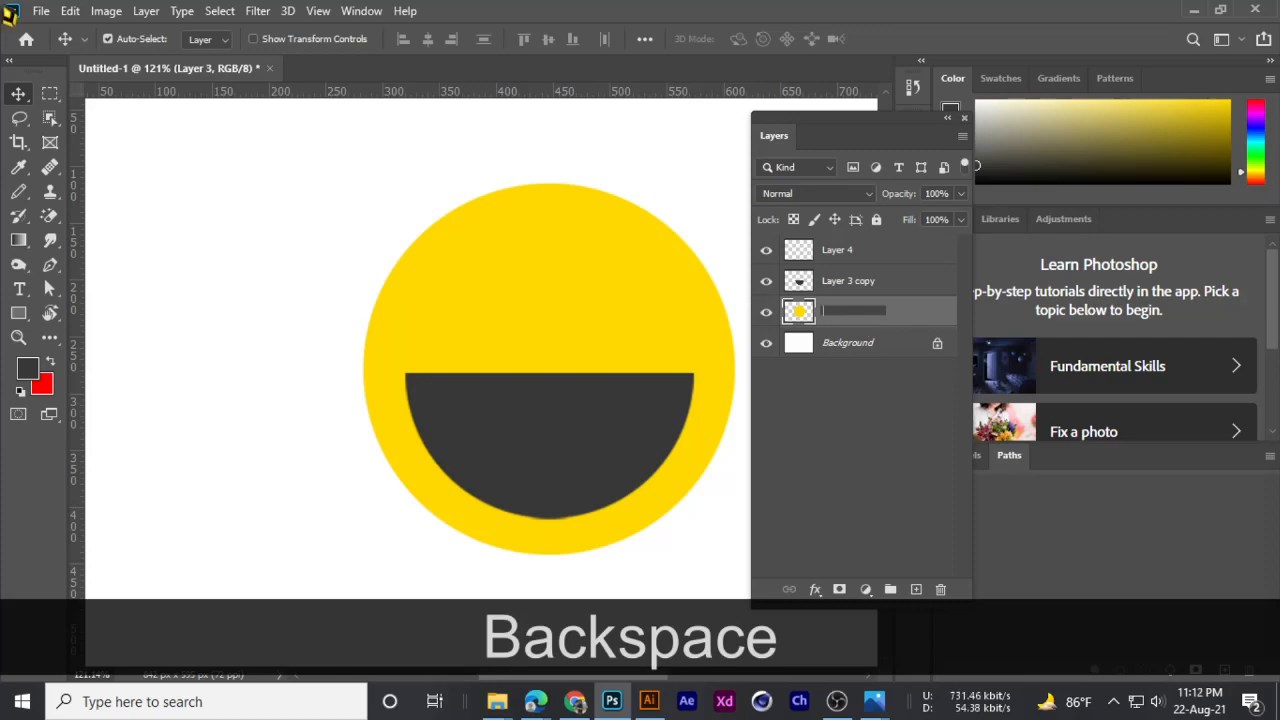
key("BackSpace")
key("BackSpace")
key("BackSpace")
left_click(838, 320)
key("BackSpace")
key("BackSpace")
type("F")
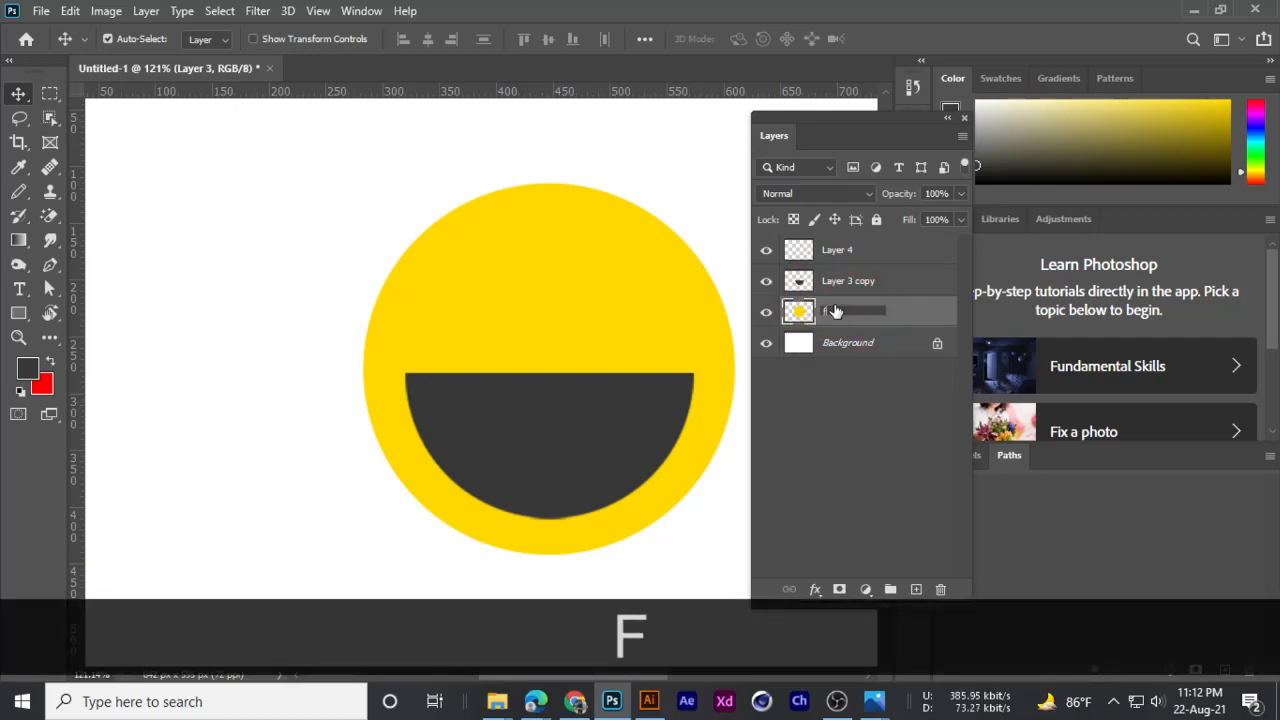
type("ace back")
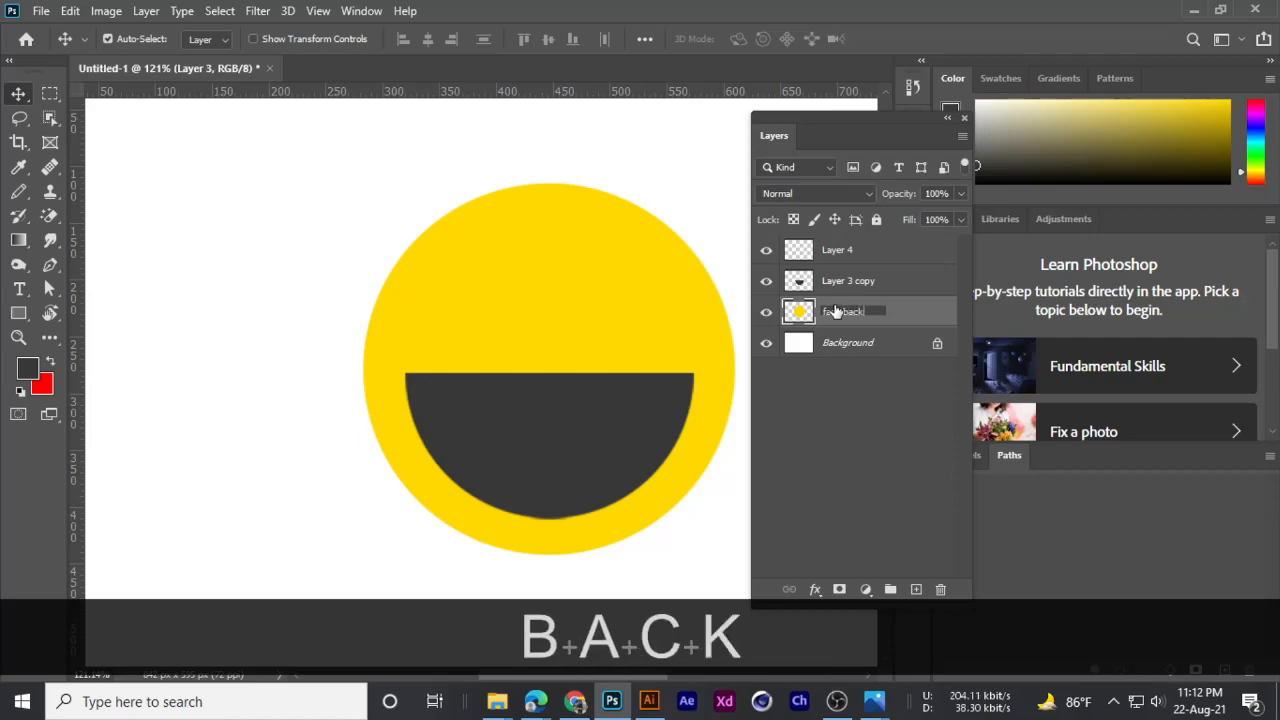
key("Return")
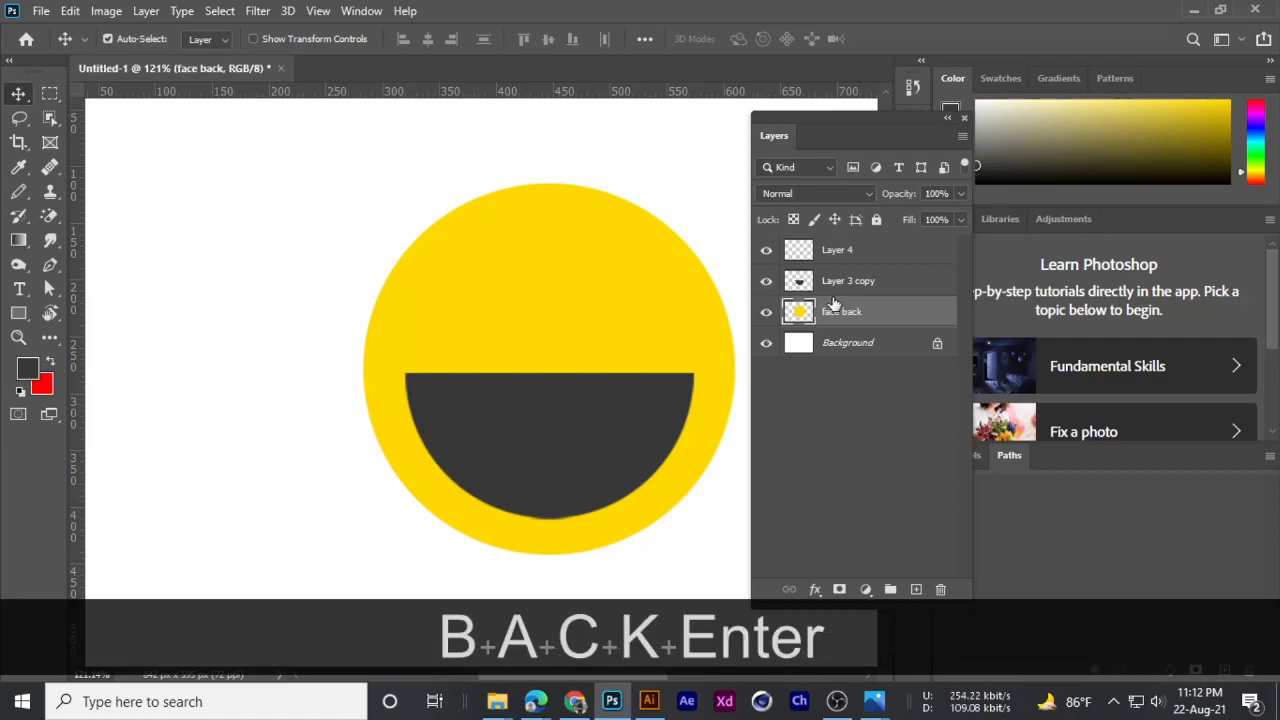
- Select the mouth layer, toggle its visibility, and switch to Photos to examine the eyes in the emoji reference
left_click(833, 285)
left_click(767, 282)
left_click(767, 282)
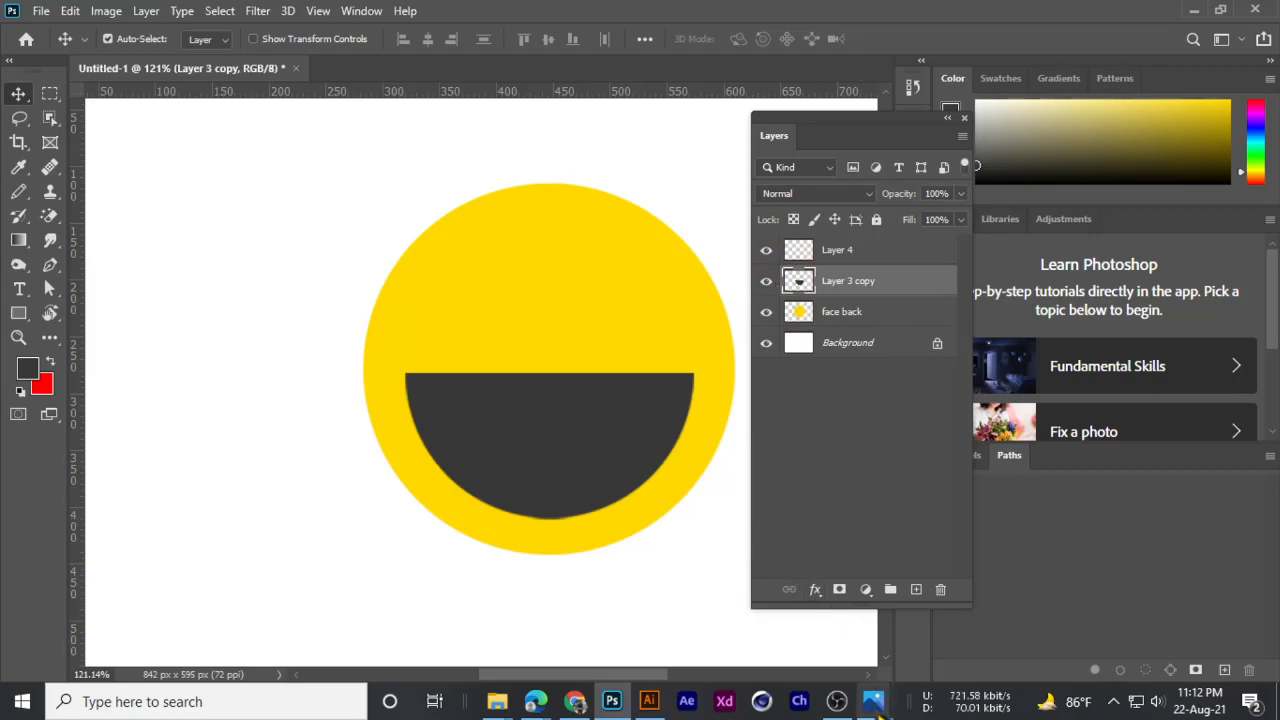
mouse_move(874, 701)
left_click(800, 614)
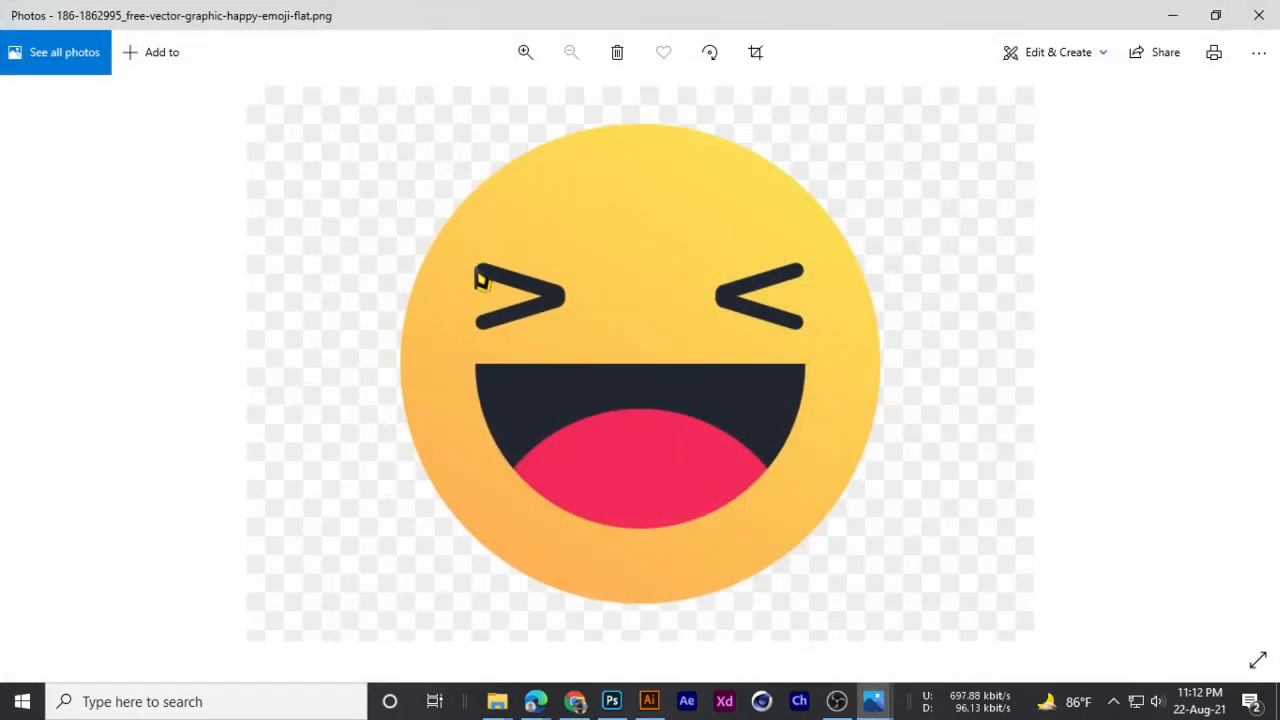
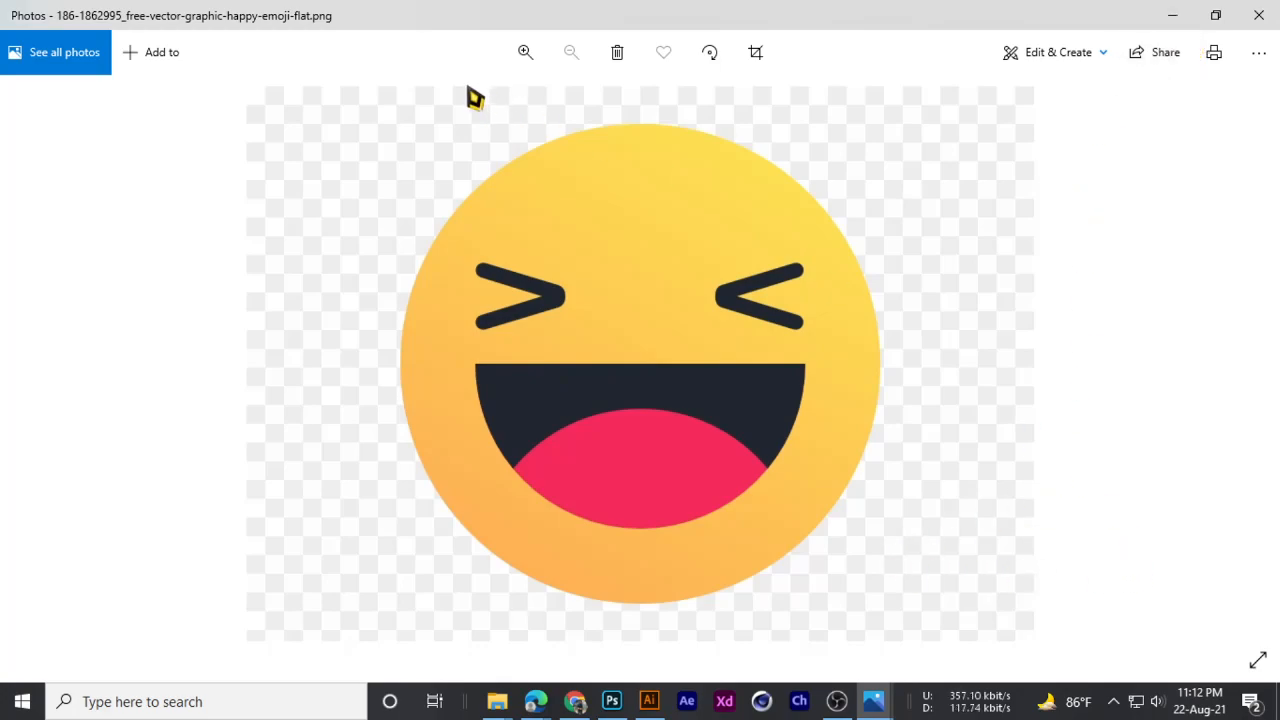
- Return to Photoshop and select the empty layer above the mouth layer
left_click(1173, 16)
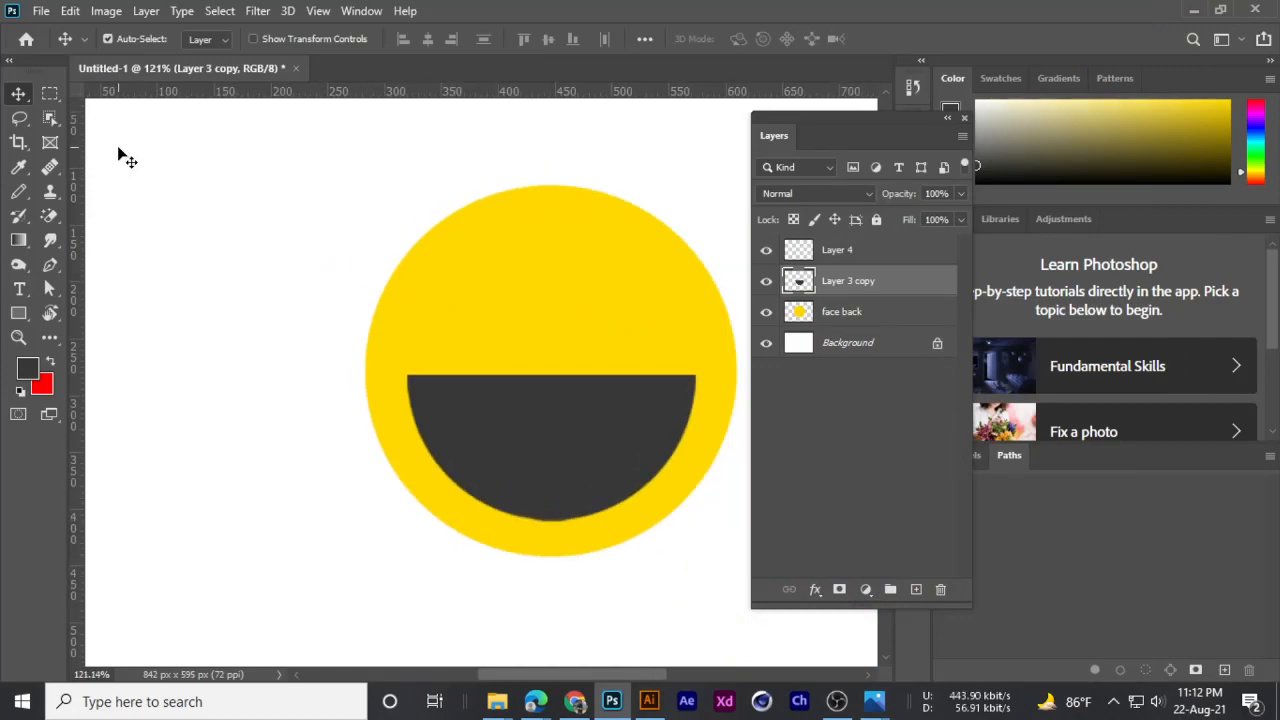
left_click(50, 93)
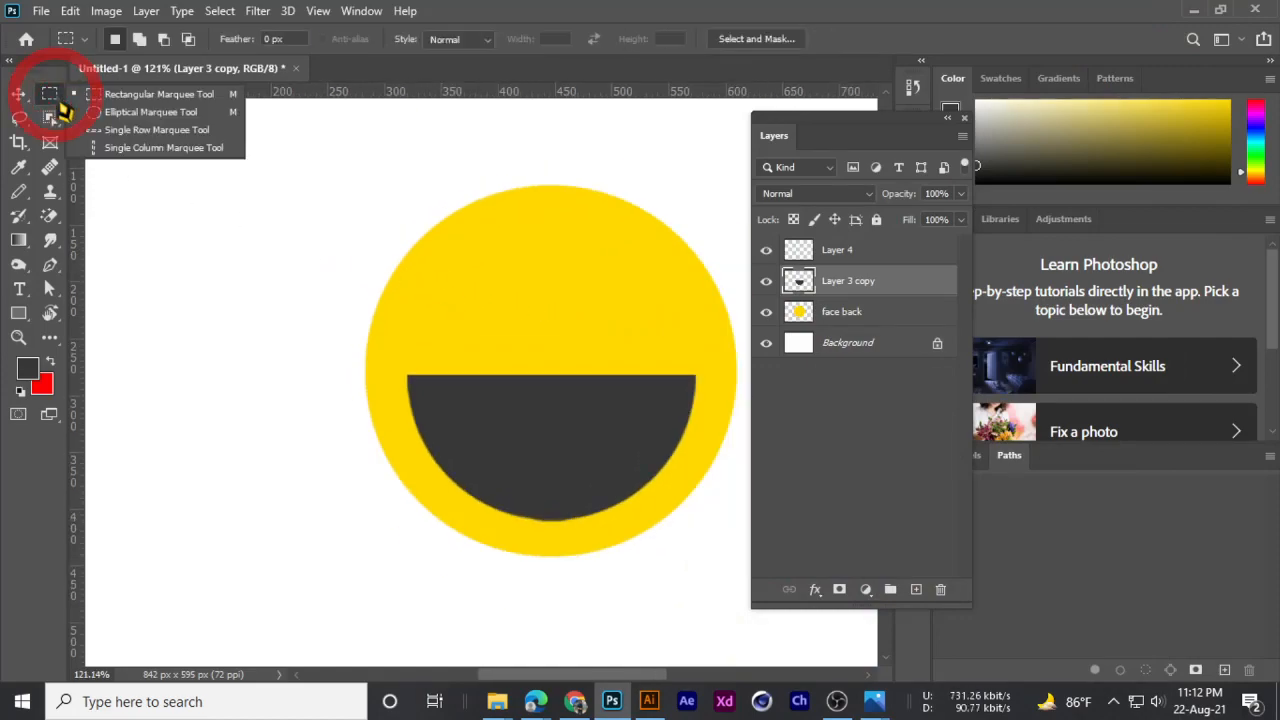
left_click(116, 112)
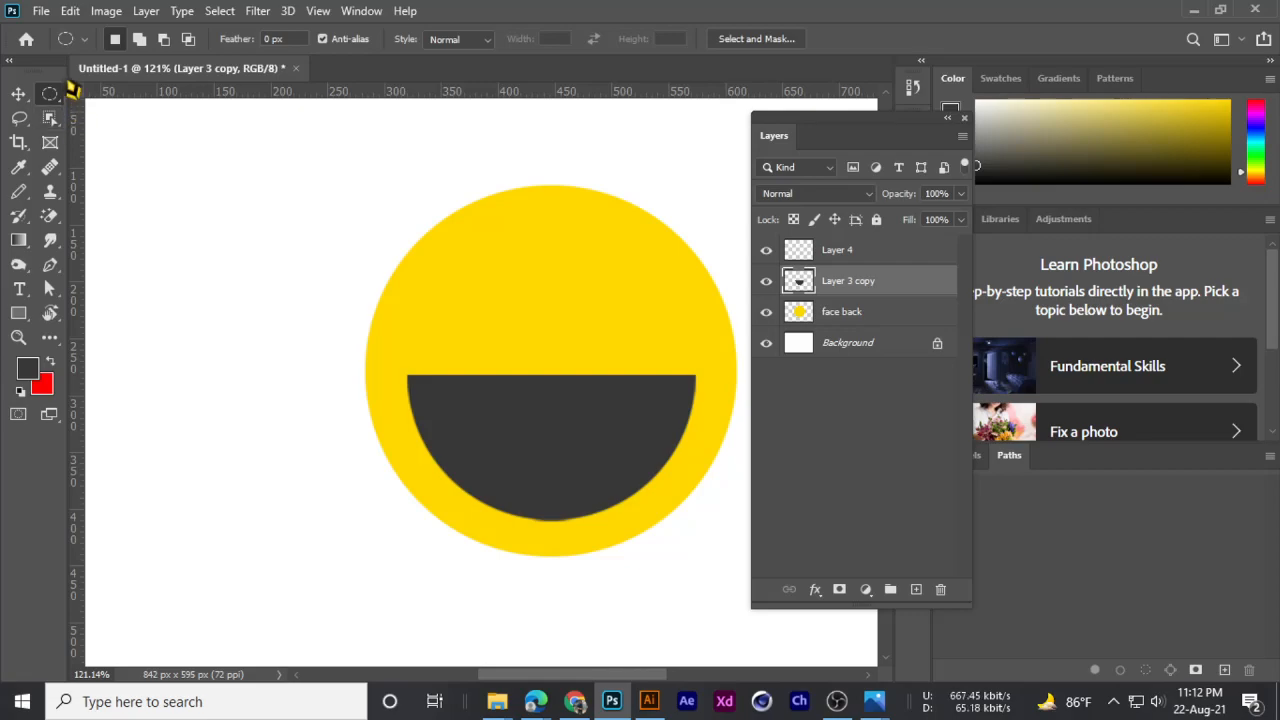
left_click(15, 97)
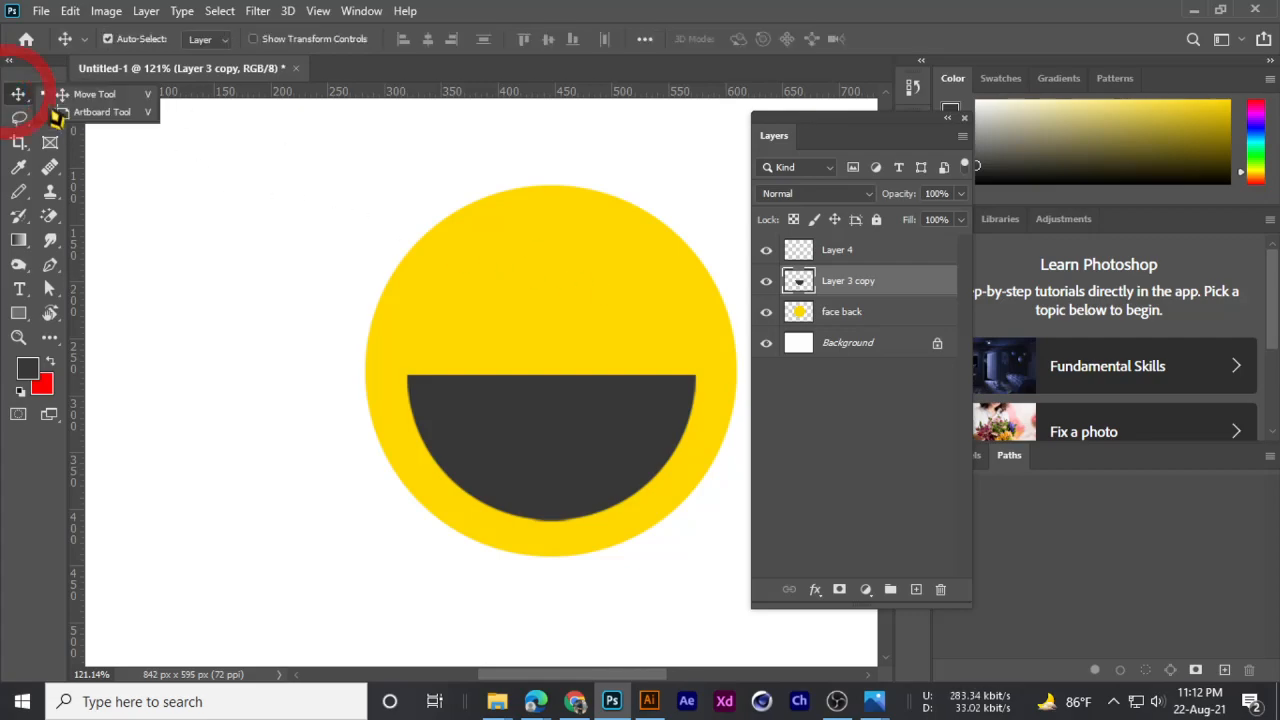
left_click(75, 96)
scroll(645, 370, "up", 2)
scroll(569, 383, "down", 2)
scroll(570, 385, "up", 2)
left_click(820, 251)
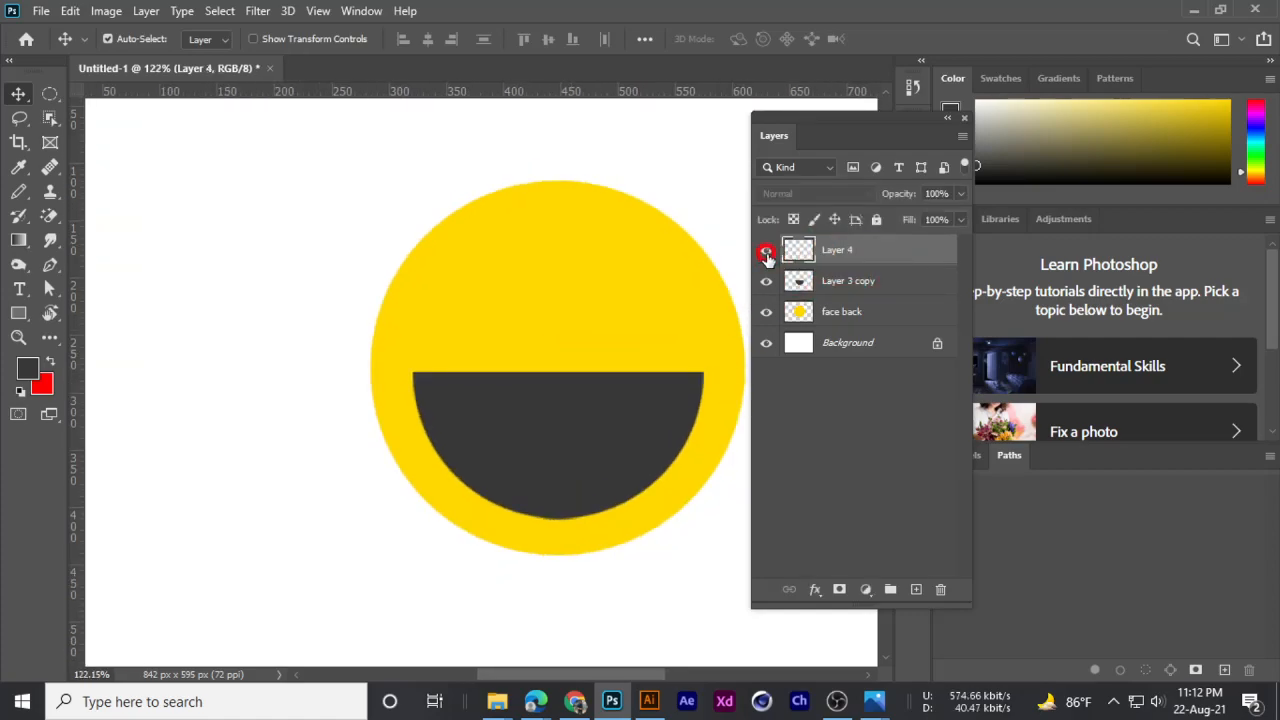
- Select a thin horizontal rectangle, about 98 by 13 px, above the mouth's left half, fill it with the dark foreground colour and deselect
left_click(51, 97)
left_click(52, 103)
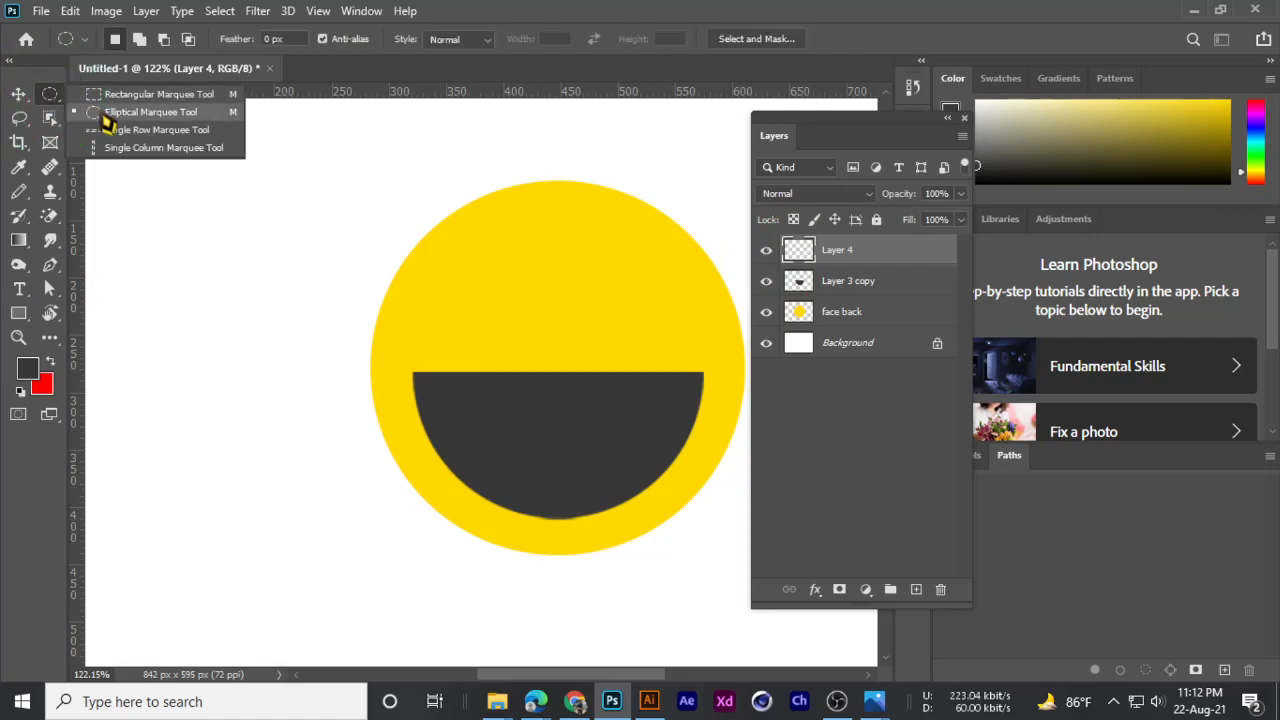
left_click(114, 97)
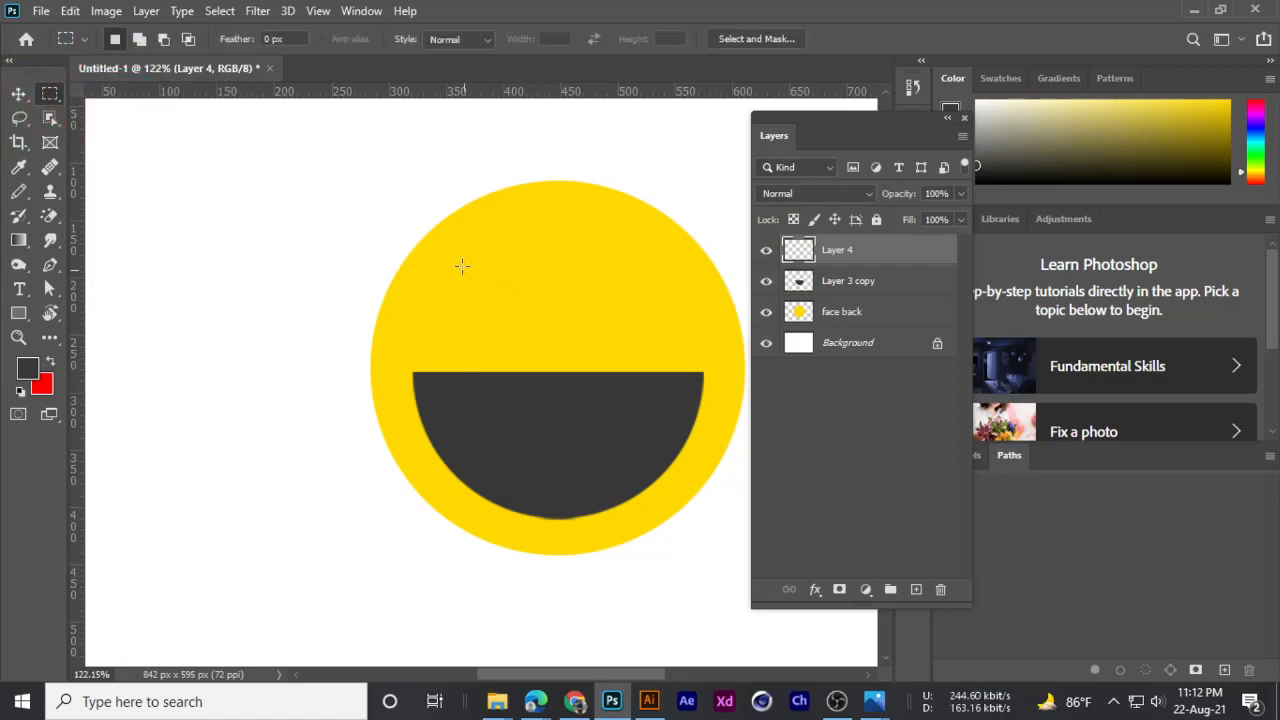
left_click_drag(440, 281, 552, 290)
key("alt+BackSpace")
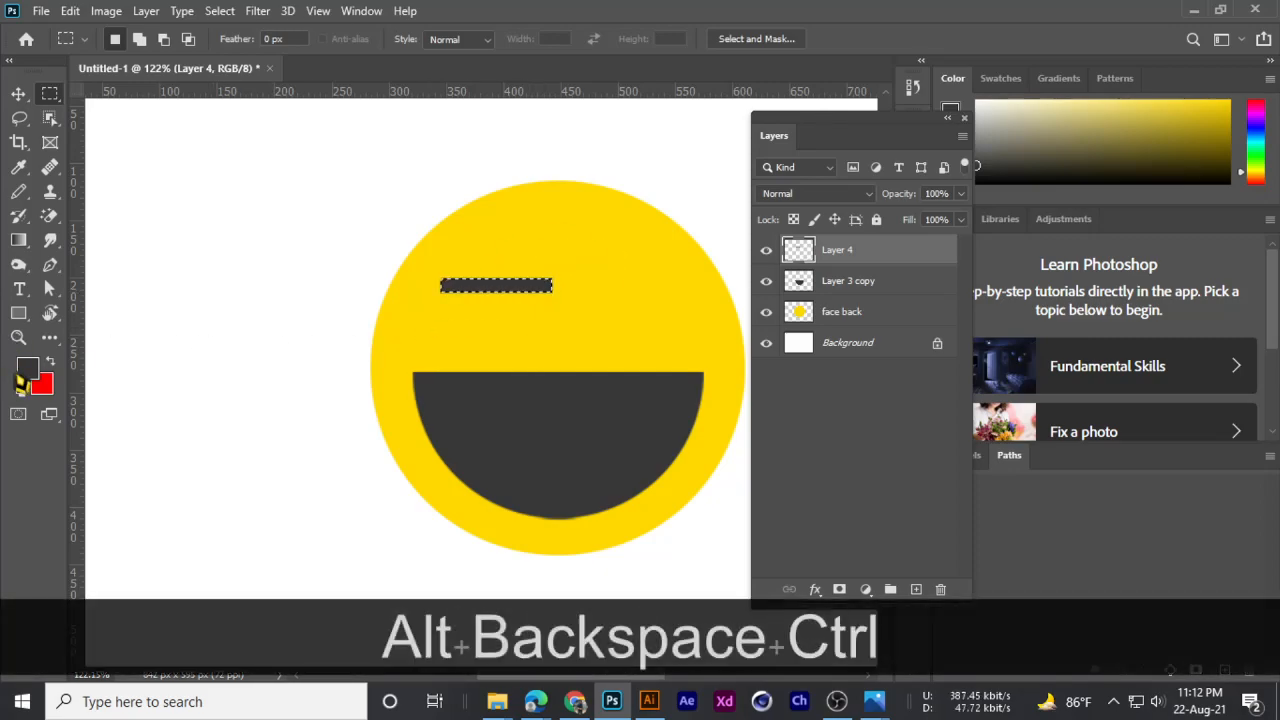
key("ctrl+d")
left_click(19, 93)
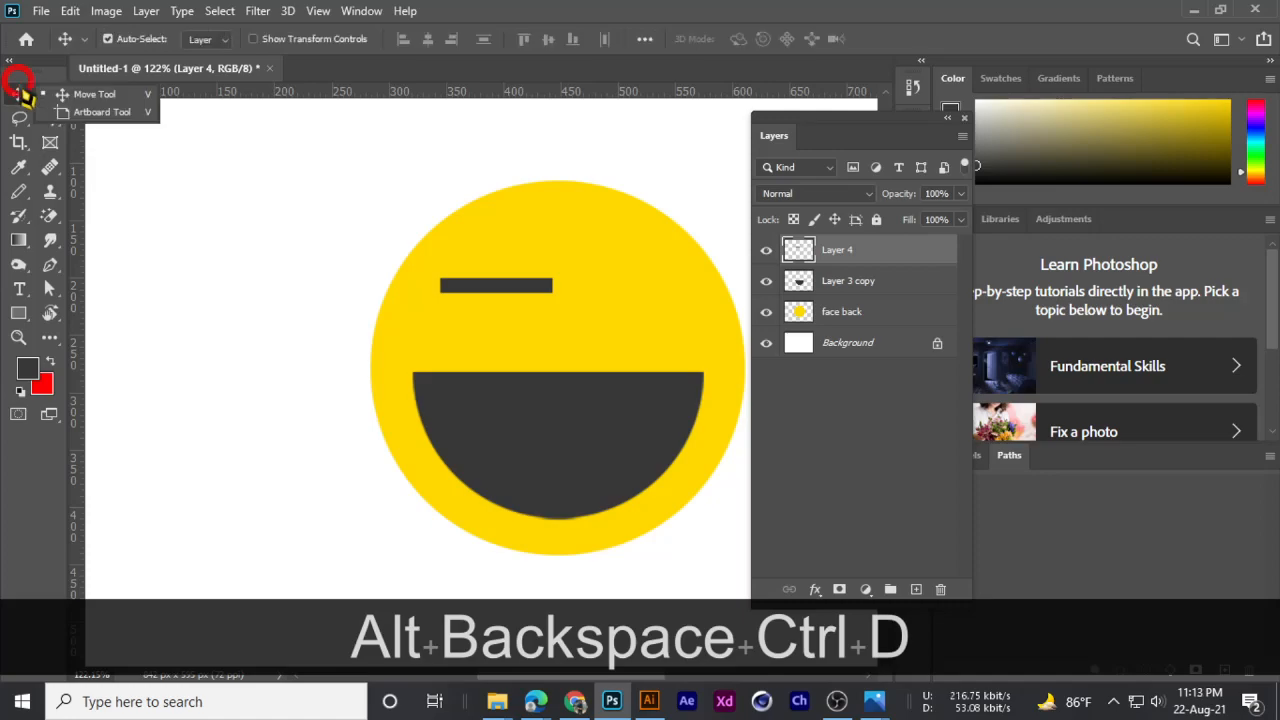
- Add a new empty layer above the eye bar's layer
scroll(478, 302, "up", 2)
scroll(478, 302, "up", 7)
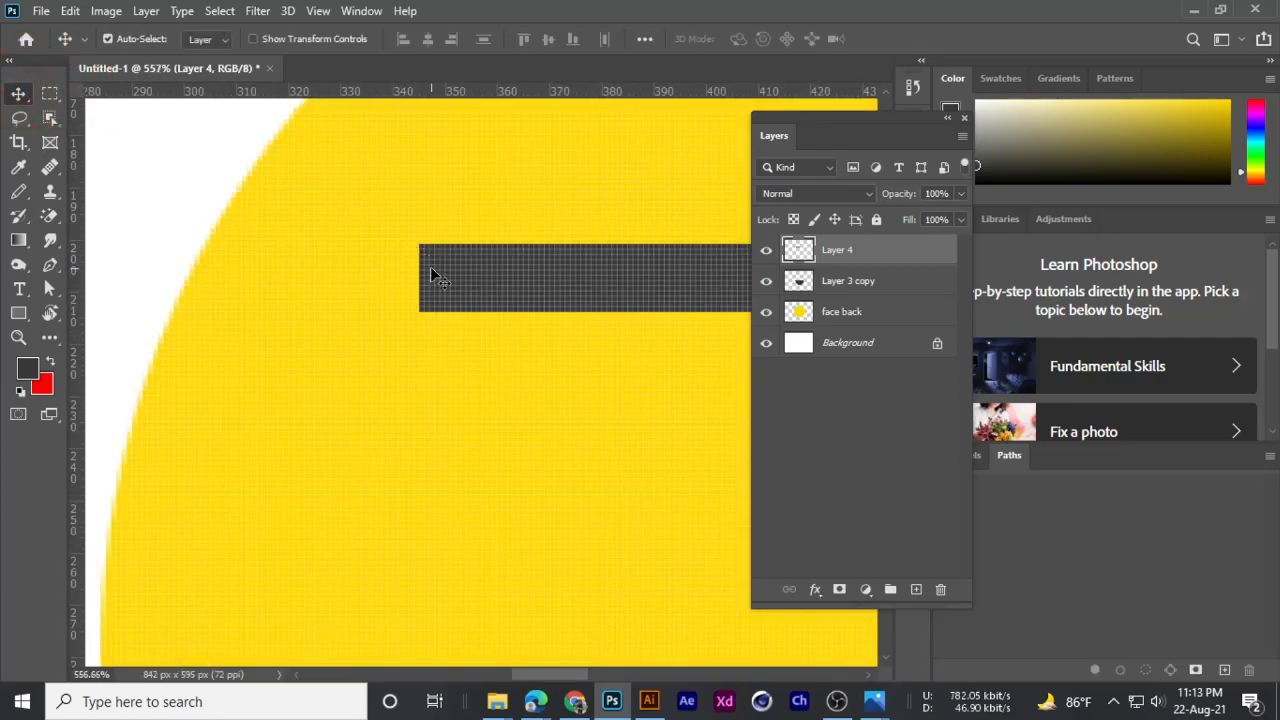
left_click(916, 589)
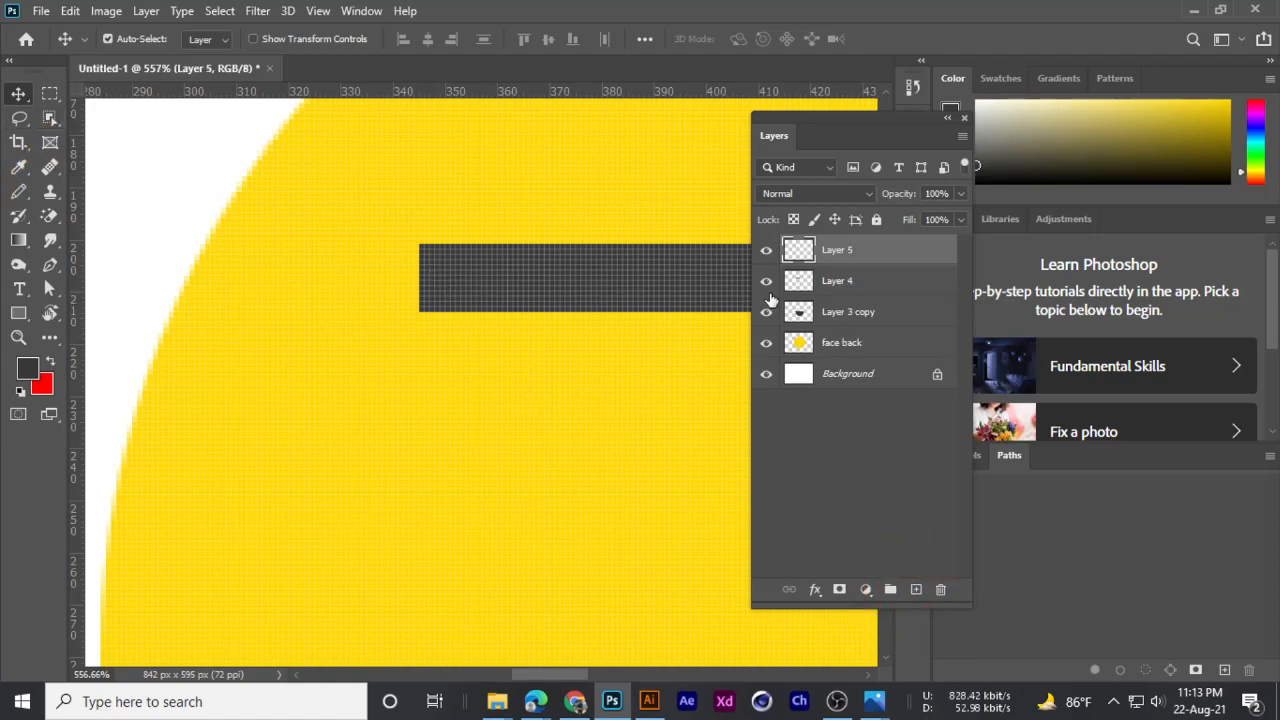
key("Delete")
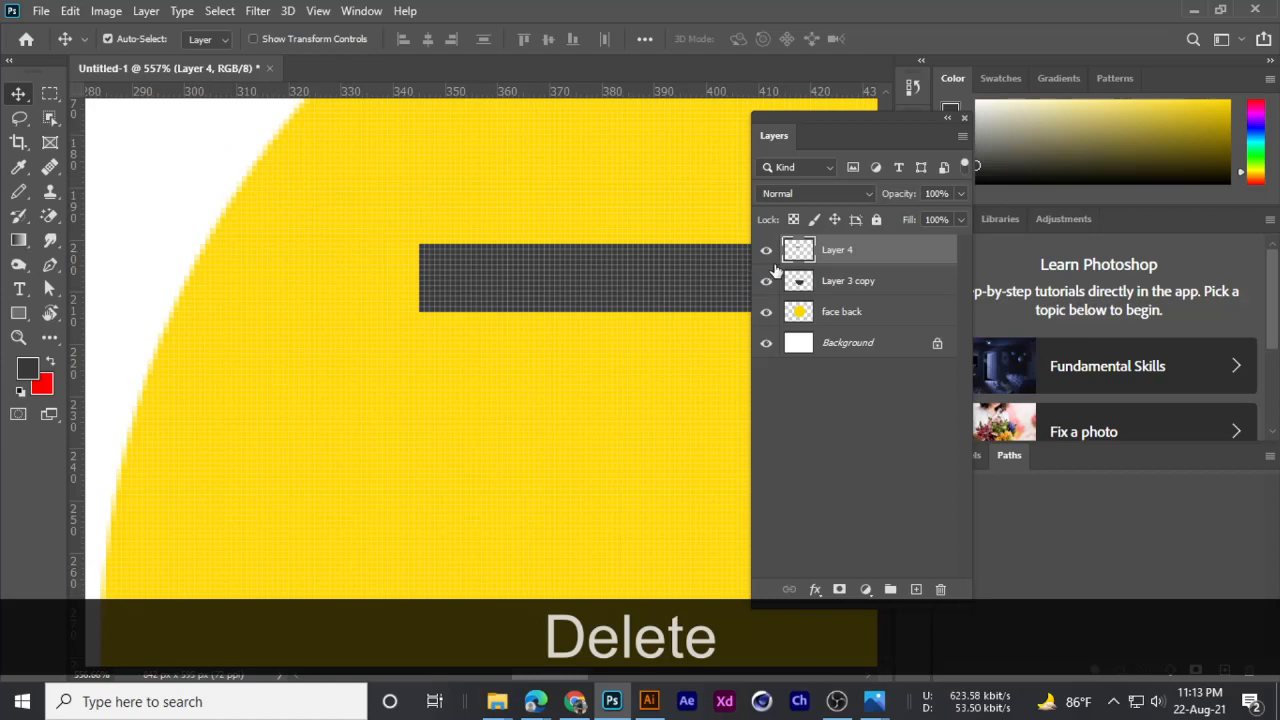
left_click(916, 589)
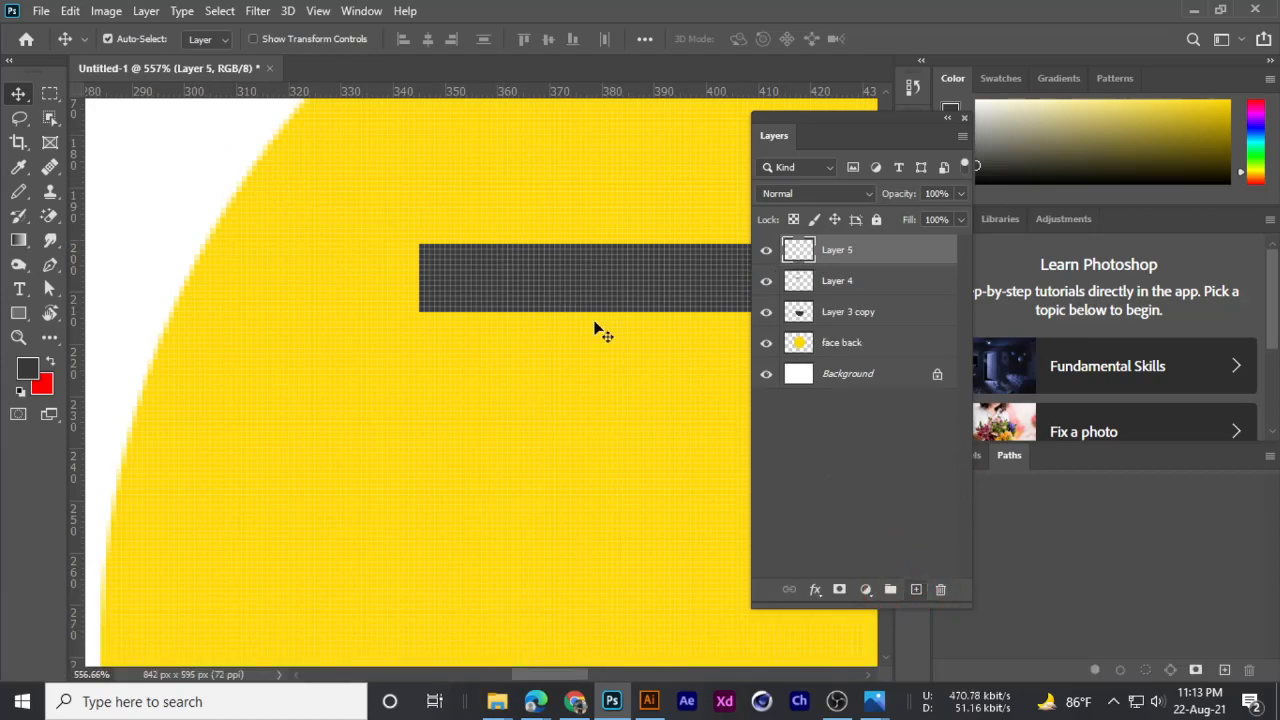
- Draw a circular selection about 12 px wide over the bar's left end, fill it with the dark foreground colour and deselect
left_click_drag(50, 93, 110, 110)
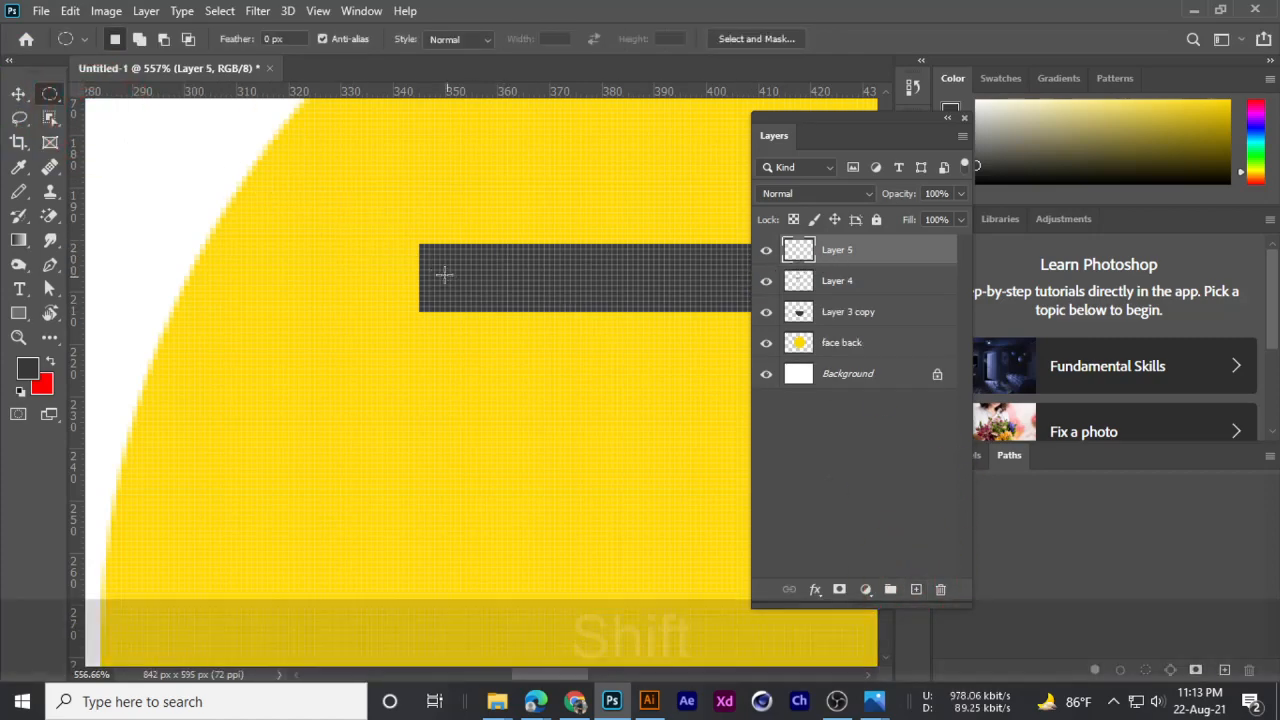
key("shift")
left_click_drag(418, 250, 457, 304)
key("space")
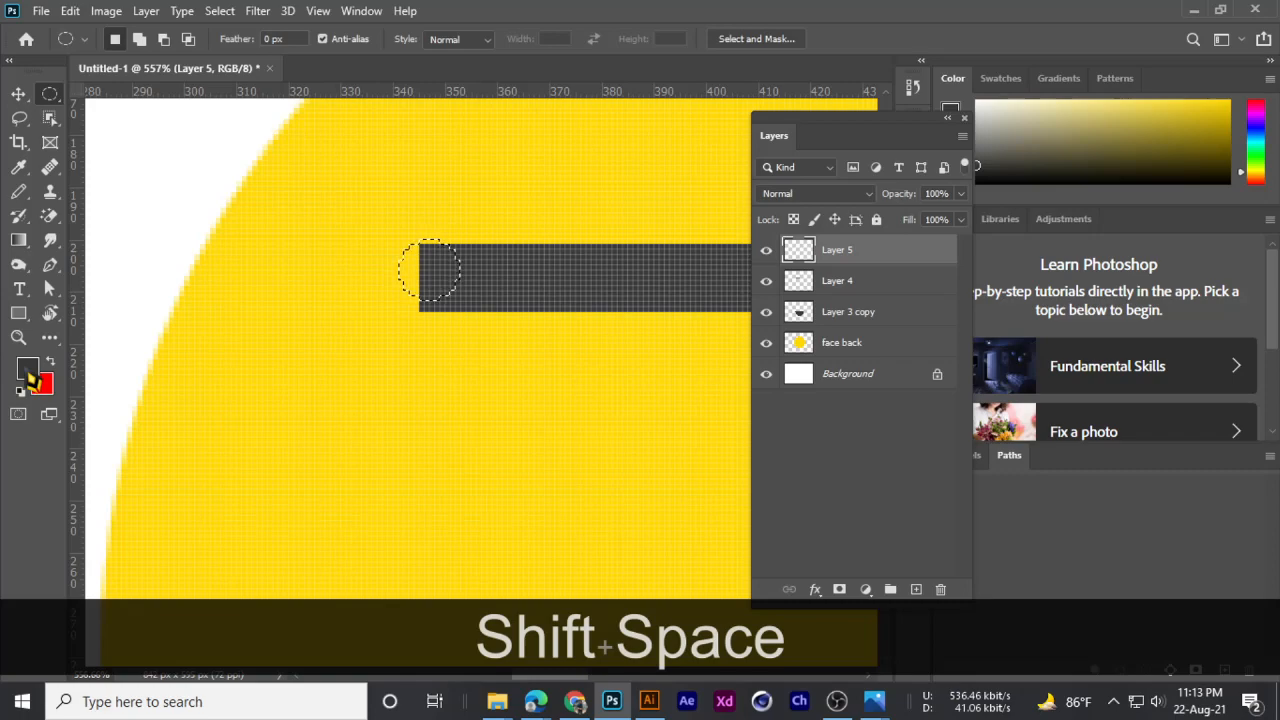
key("alt+BackSpace")
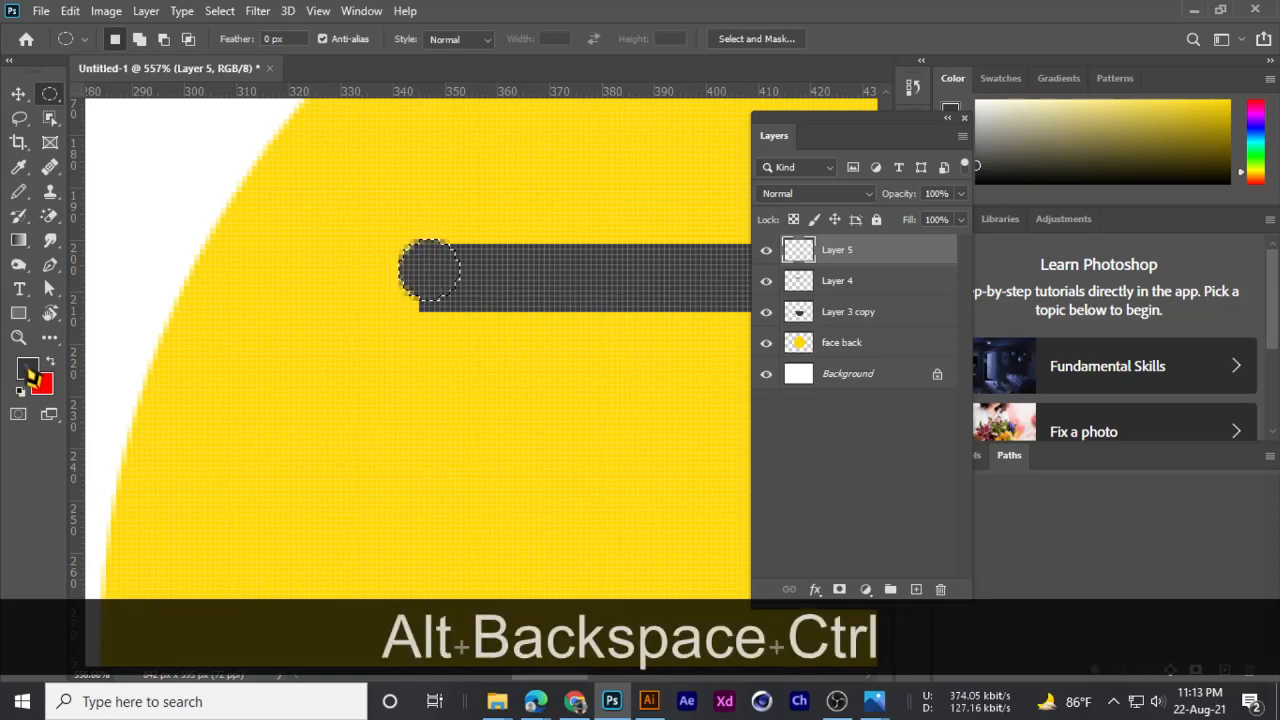
key("ctrl+t")
key("Return")
key("Return")
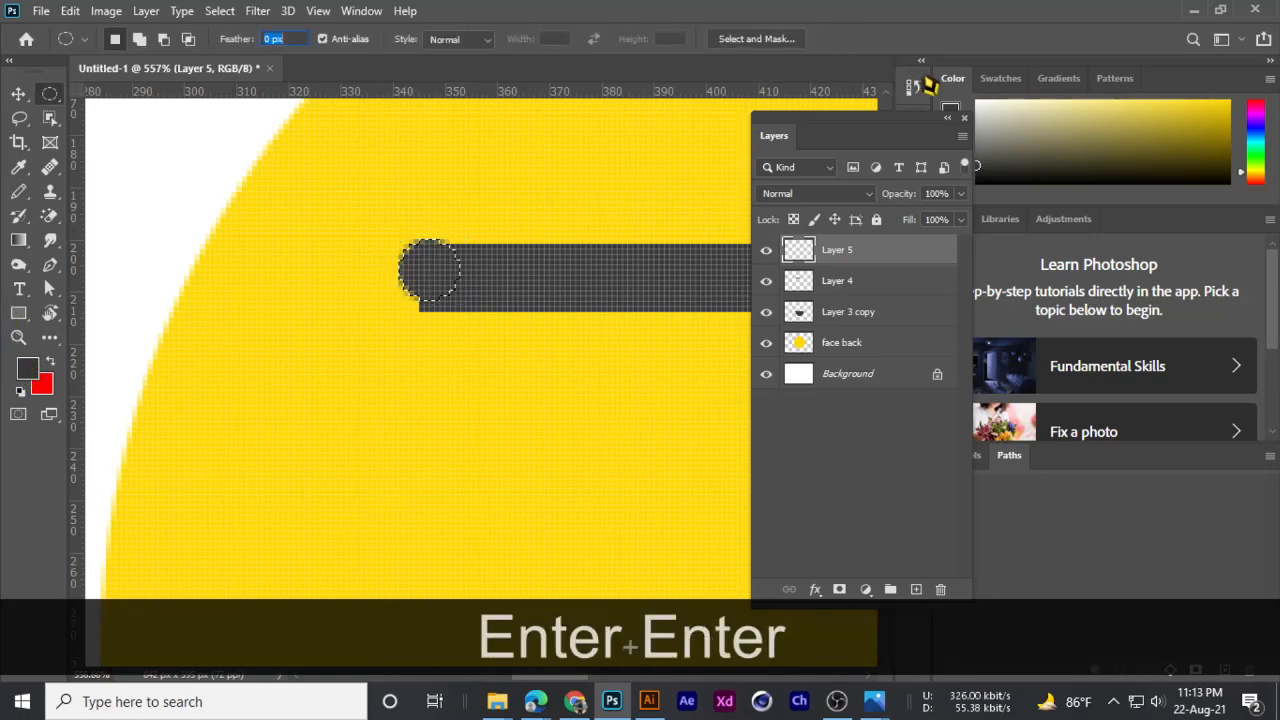
key("ctrl+d")
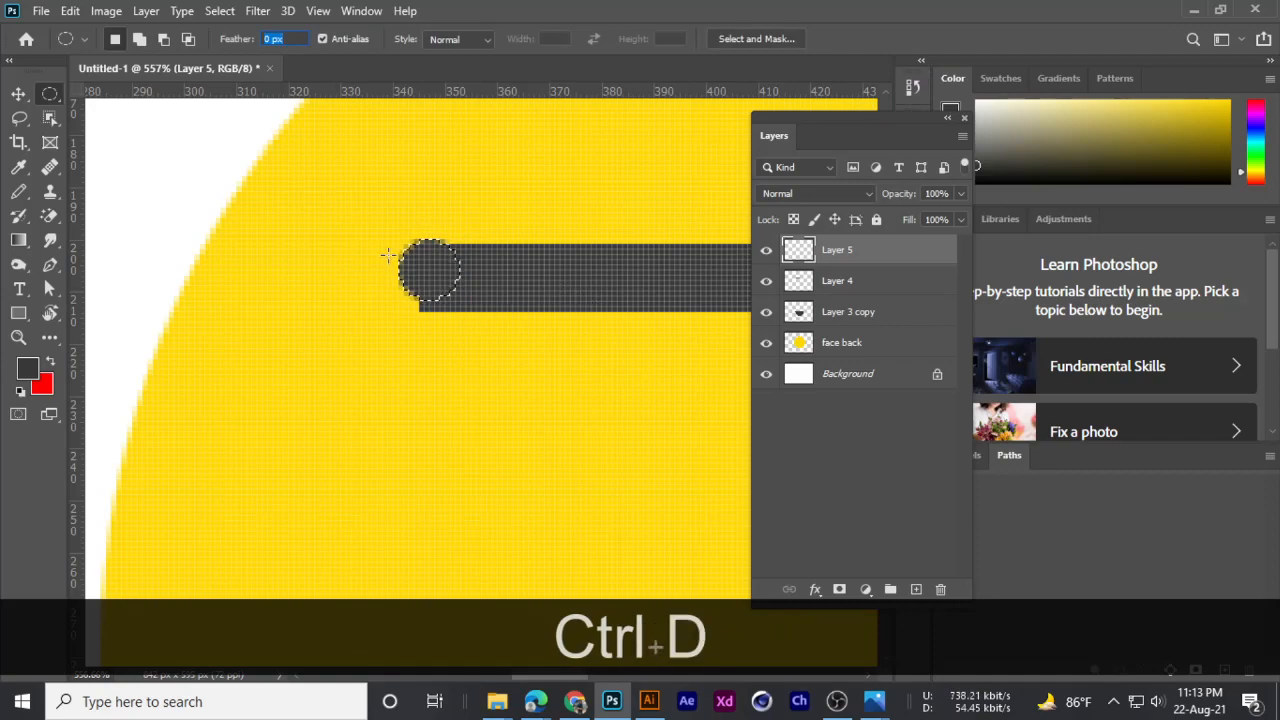
key("Return")
key("ctrl+d")
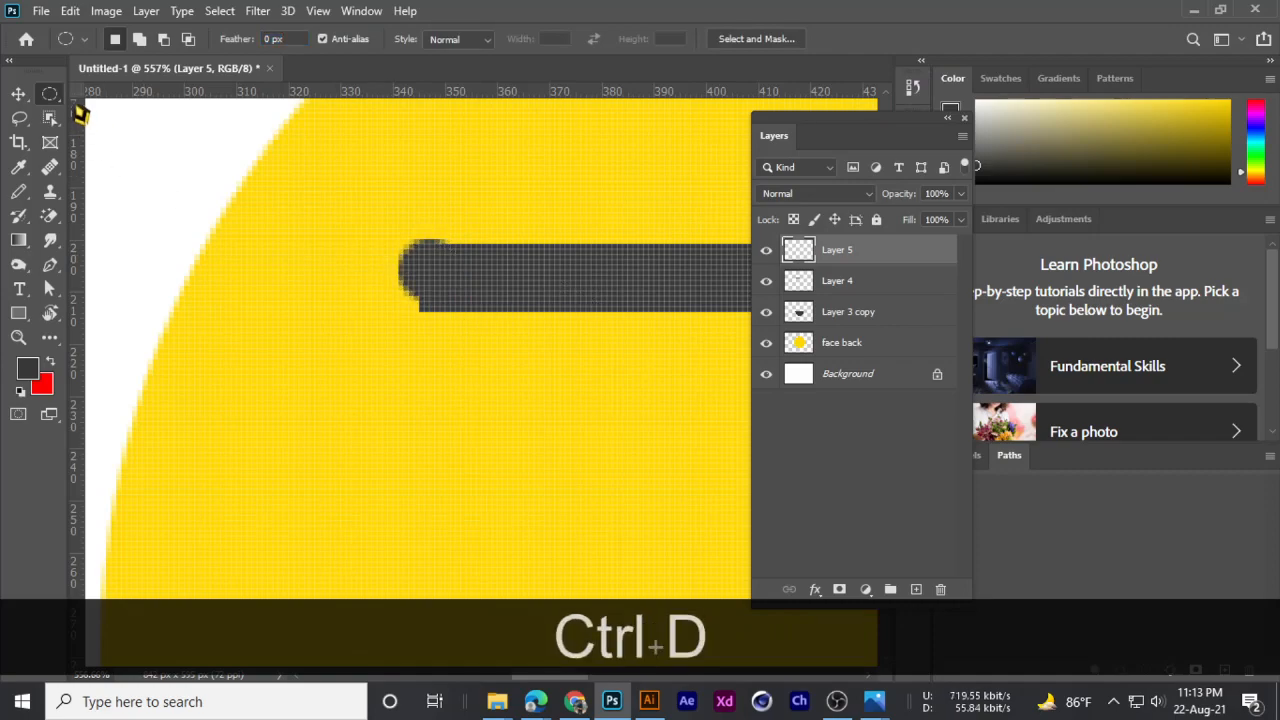
- Align the small circle with the bar's left end and scale it to 116.29%
left_click(18, 93)
scroll(397, 278, "up", 2)
left_click_drag(397, 277, 381, 288)
key("ctrl+t")
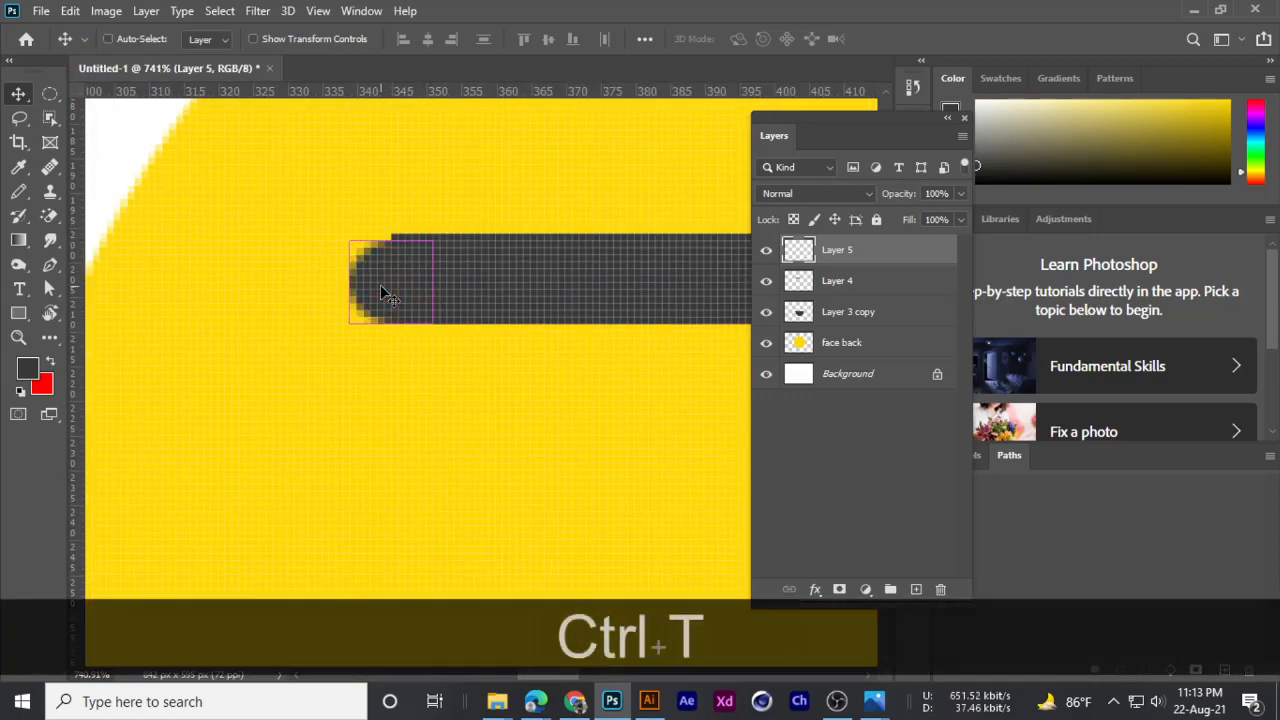
scroll(409, 254, "up", 3)
left_click_drag(466, 214, 484, 205)
left_click_drag(408, 330, 409, 316)
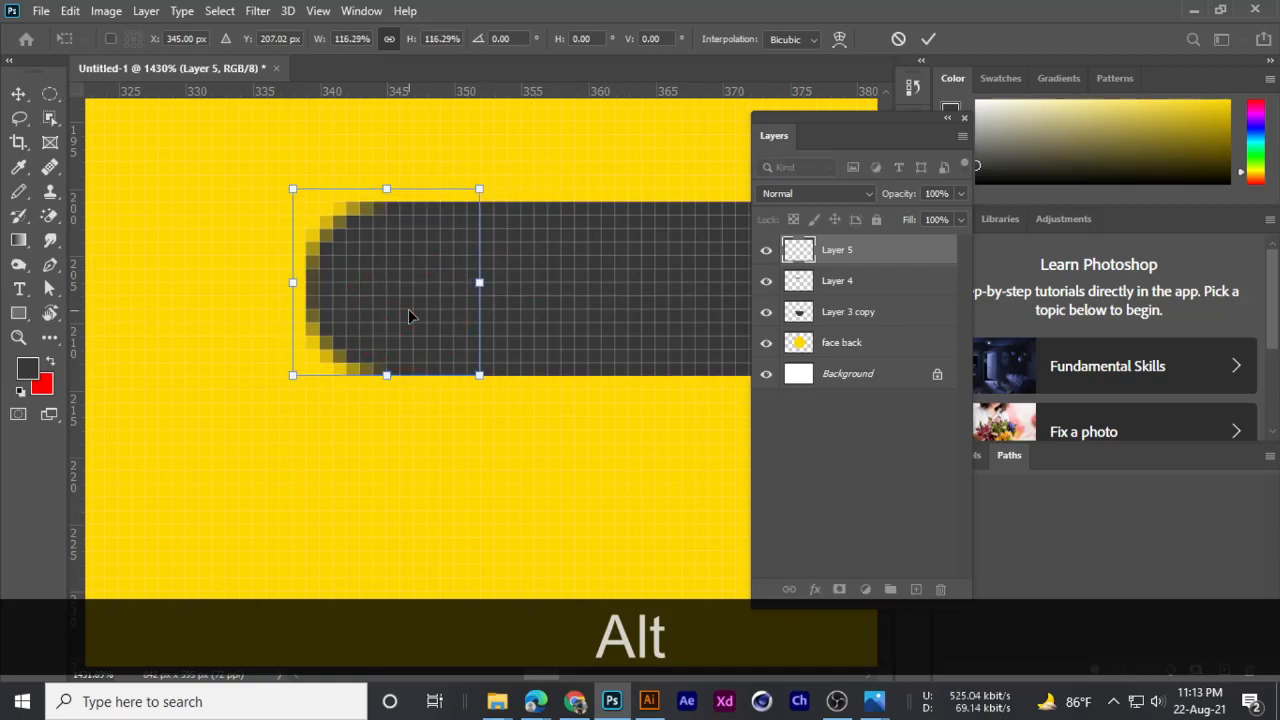
key("Return")
scroll(411, 317, "down", 10)
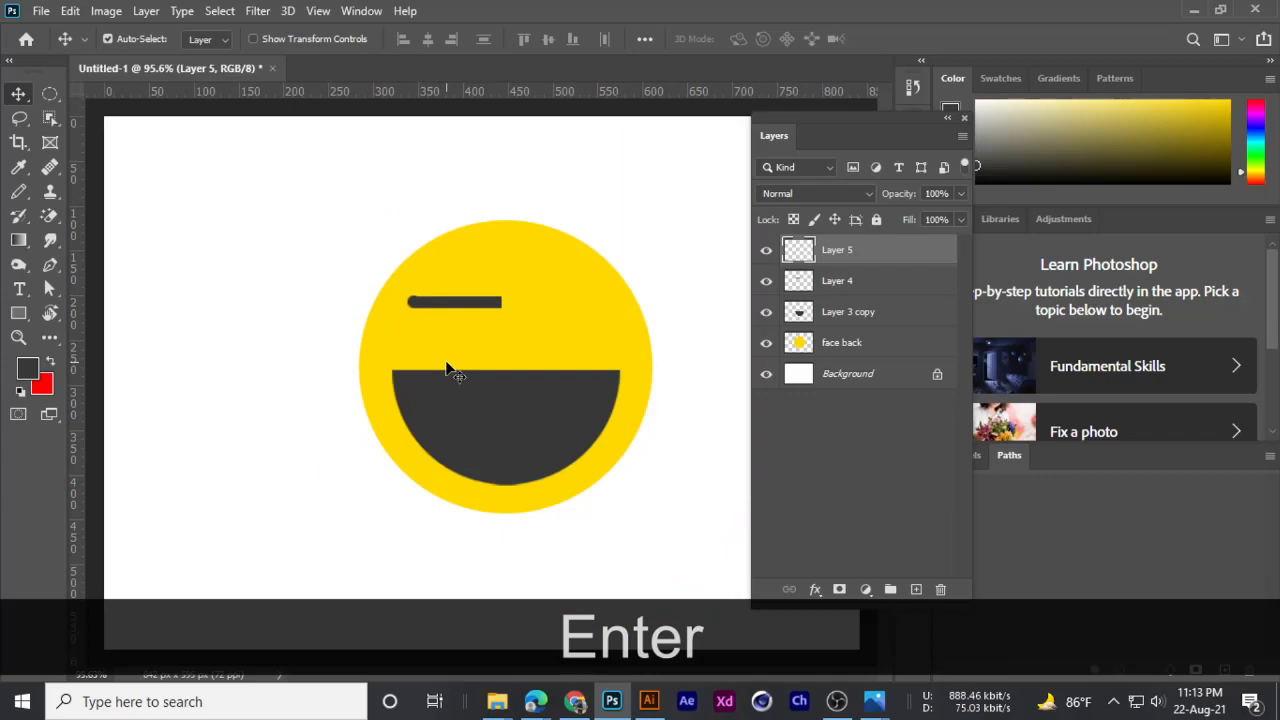
- Shift the circle slightly outward on the bar's left end and scale it down a little
scroll(414, 295, "up", 10)
left_click_drag(427, 311, 424, 306)
key("ctrl+t")
left_click_drag(605, 212, 594, 217)
key("Return")
scroll(496, 313, "down", 2)
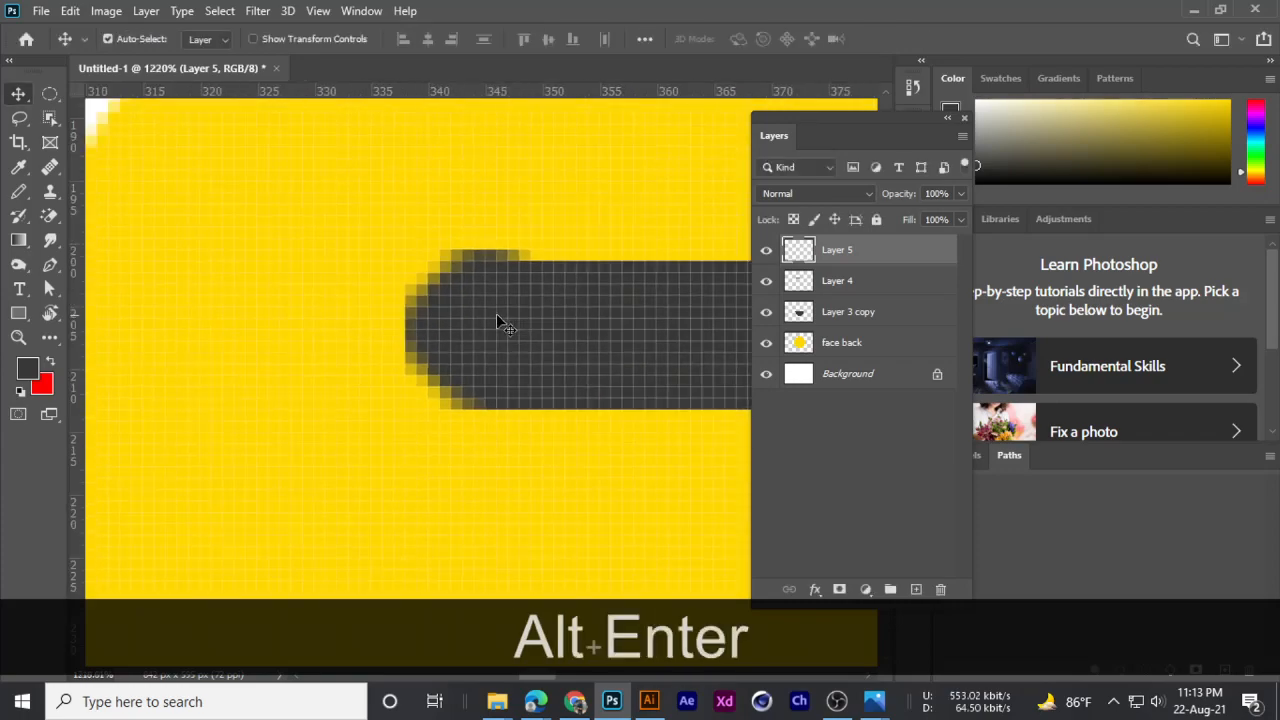
- Duplicate the left-end circle horizontally onto the bar's right end
scroll(497, 316, "down", 5)
scroll(505, 330, "up", 2)
scroll(499, 318, "down", 4)
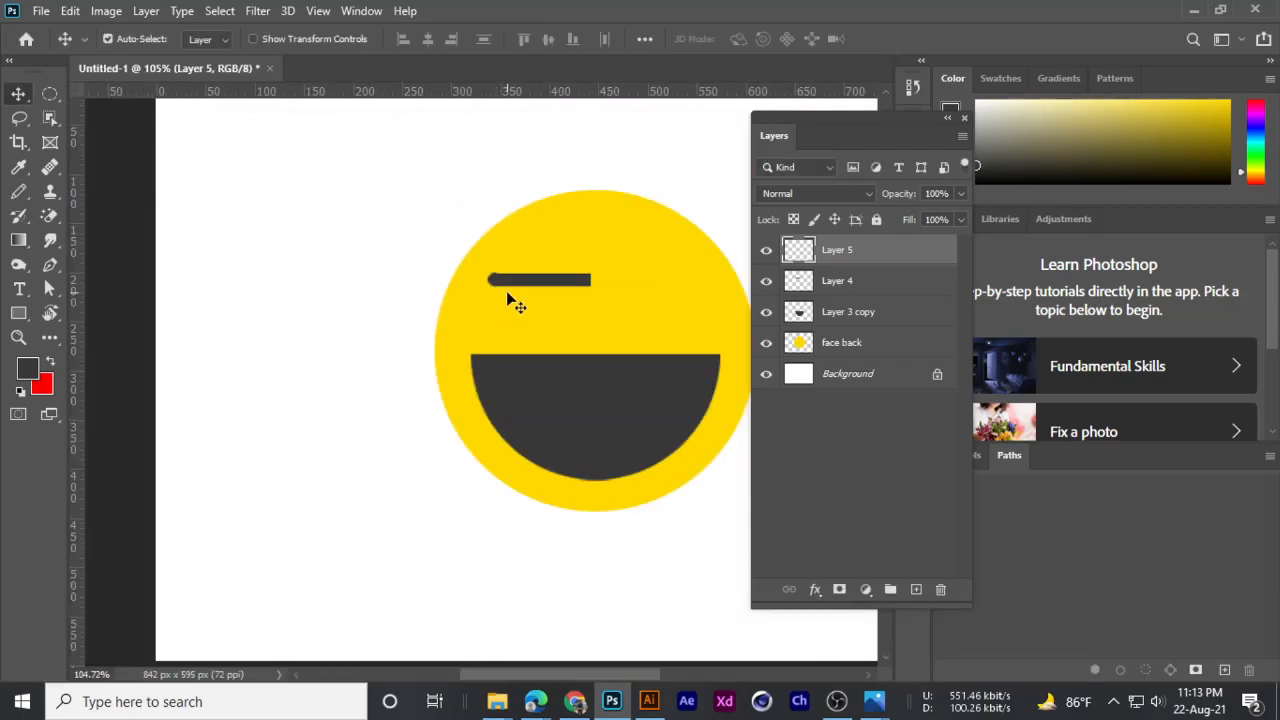
scroll(507, 297, "up", 4)
key("space")
left_click_drag(554, 314, 428, 372)
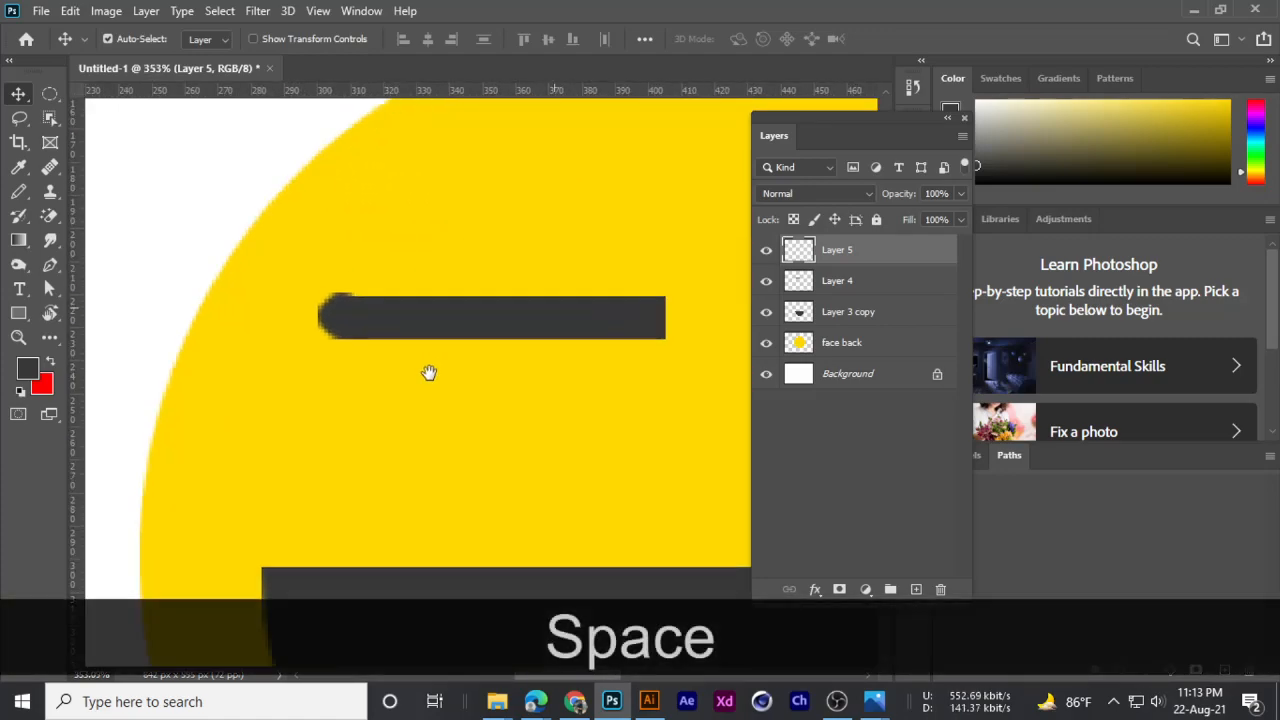
scroll(294, 271, "up", 3)
scroll(290, 367, "down", 3)
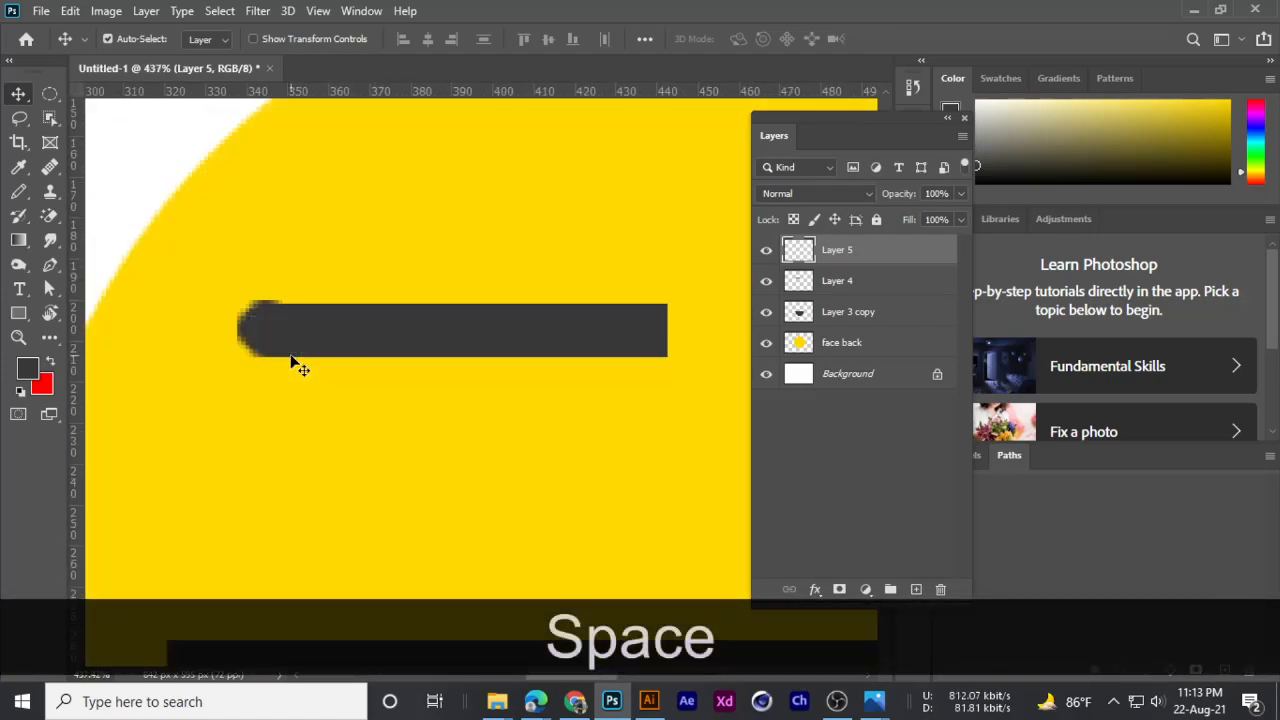
left_click_drag(266, 346, 621, 354)
scroll(655, 340, "down", 4)
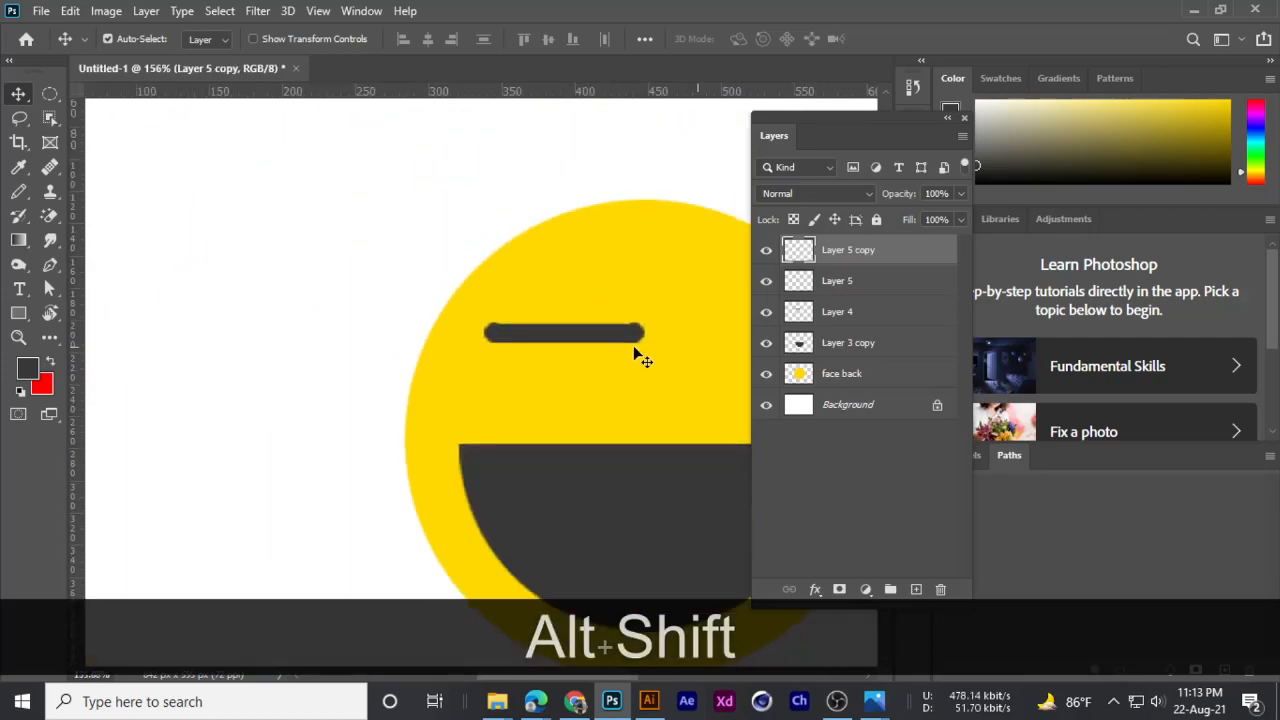
- Scale the copied circle at the bar's right end to 87.88% about its centre
scroll(646, 400, "up", 3)
scroll(729, 263, "up", 1)
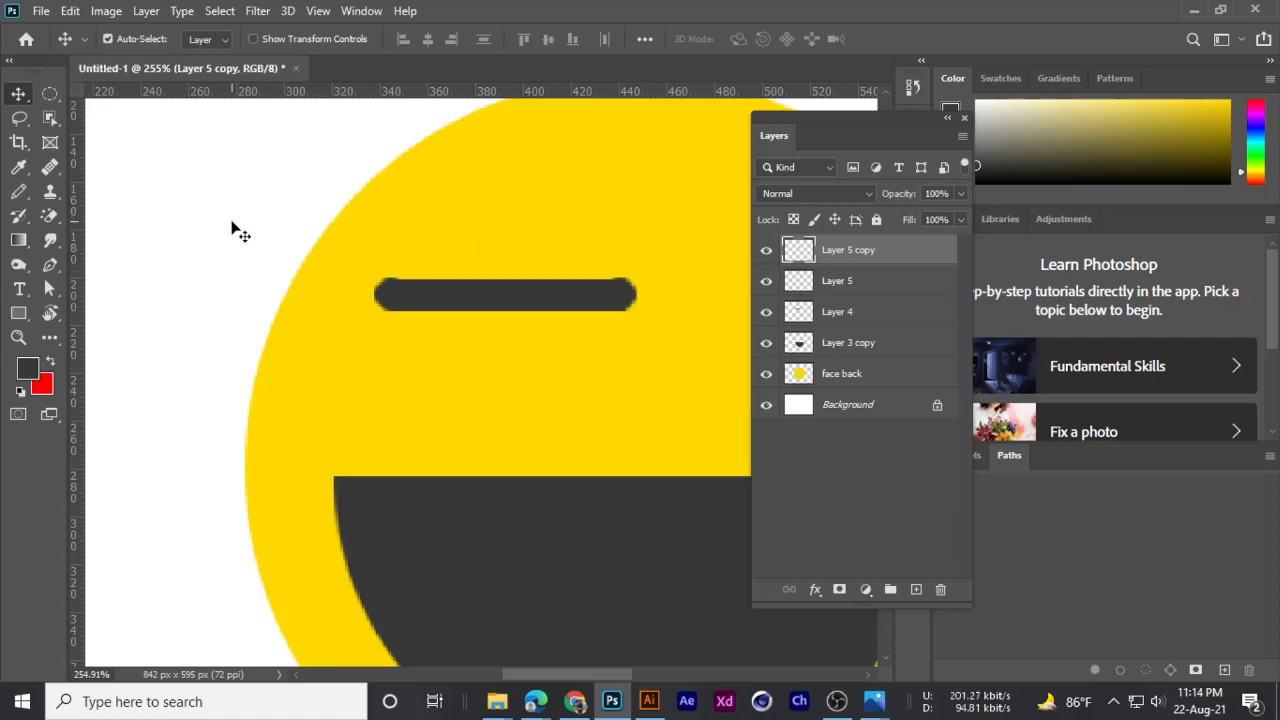
scroll(634, 290, "up", 6)
left_click(640, 268)
key("ctrl+t")
scroll(657, 240, "up", 3)
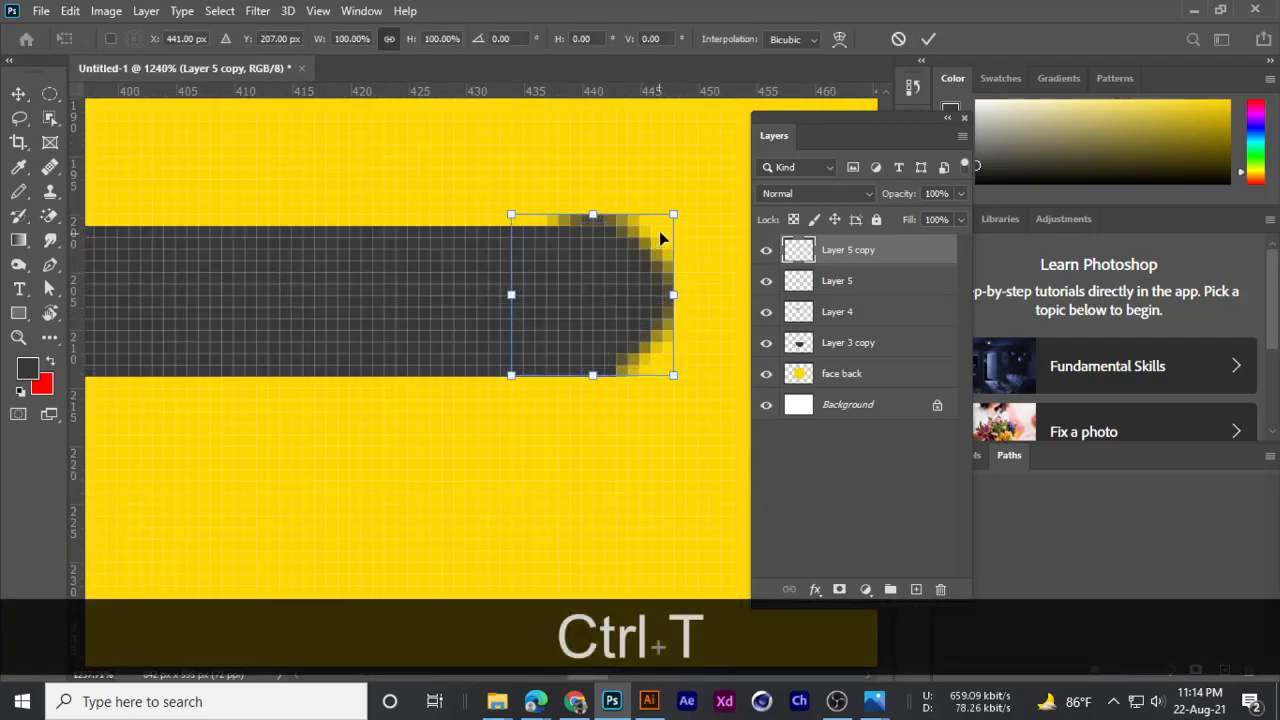
left_click_drag(673, 214, 663, 224, "alt")
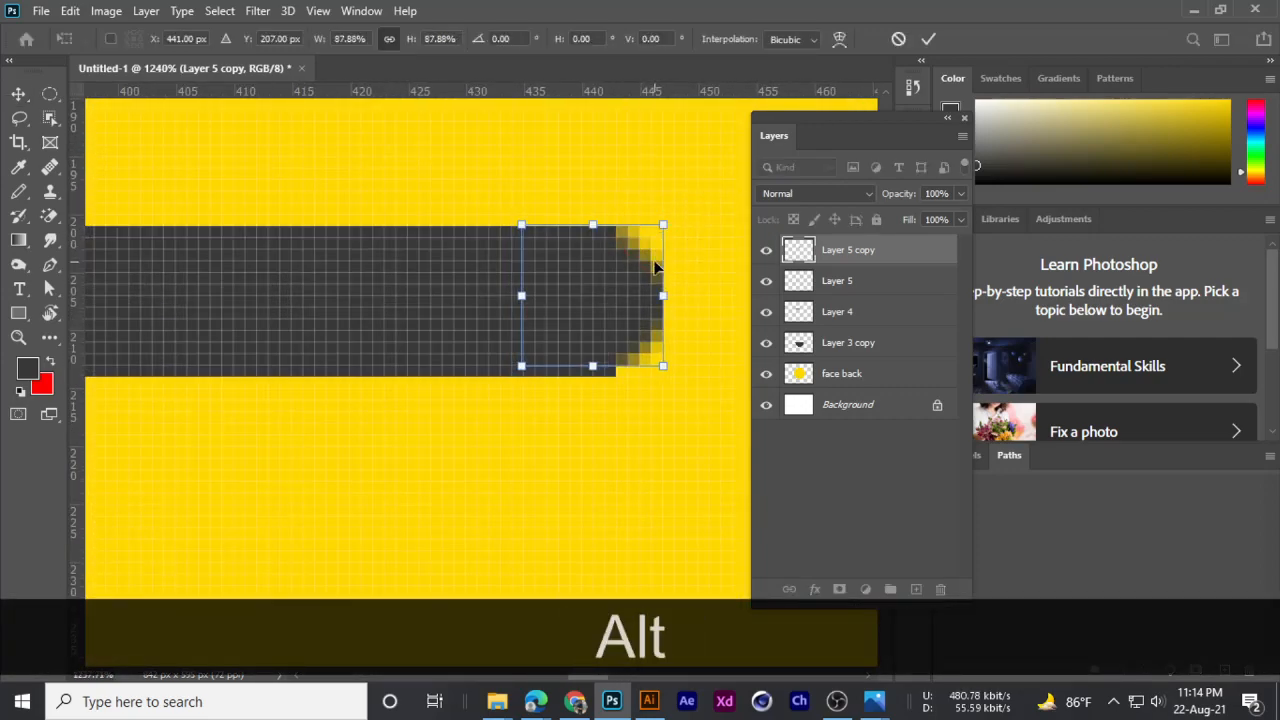
key("alt+Return")
scroll(586, 309, "down", 8)
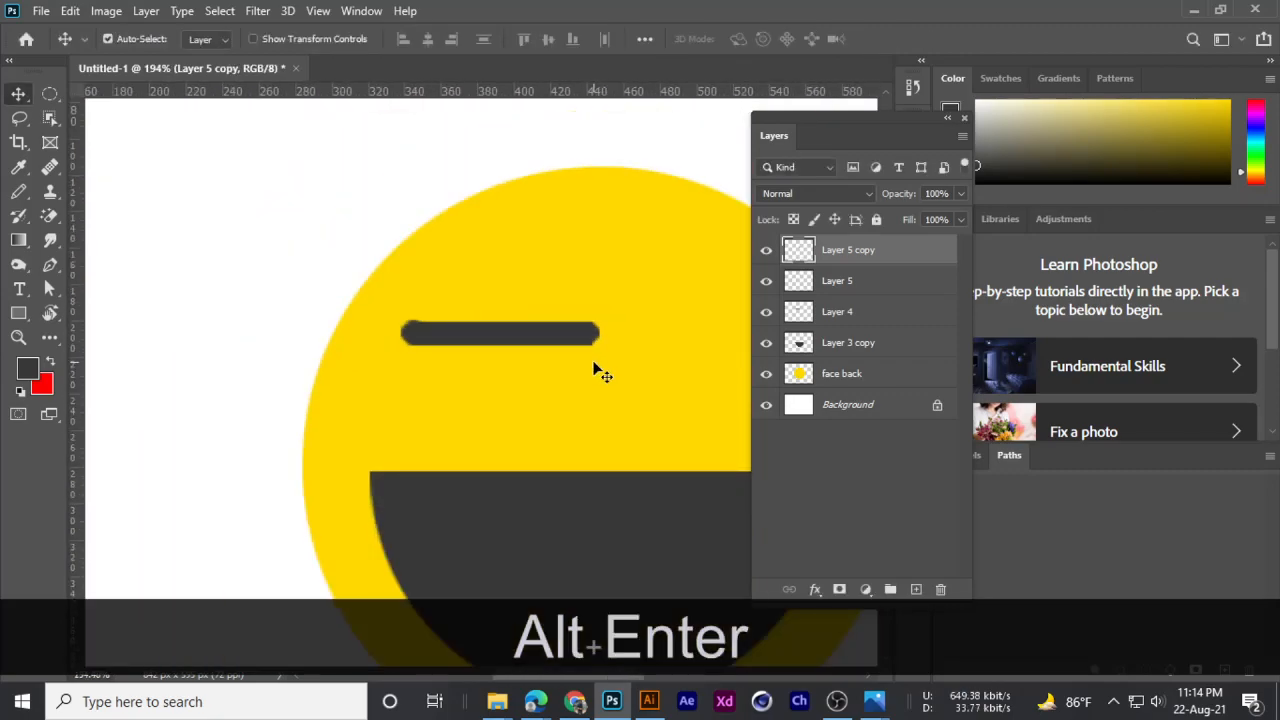
- Move the copied circle outward along the bar so its centre sits at X 444 px, Y 207 px
scroll(597, 372, "up", 3)
key("ctrl+t")
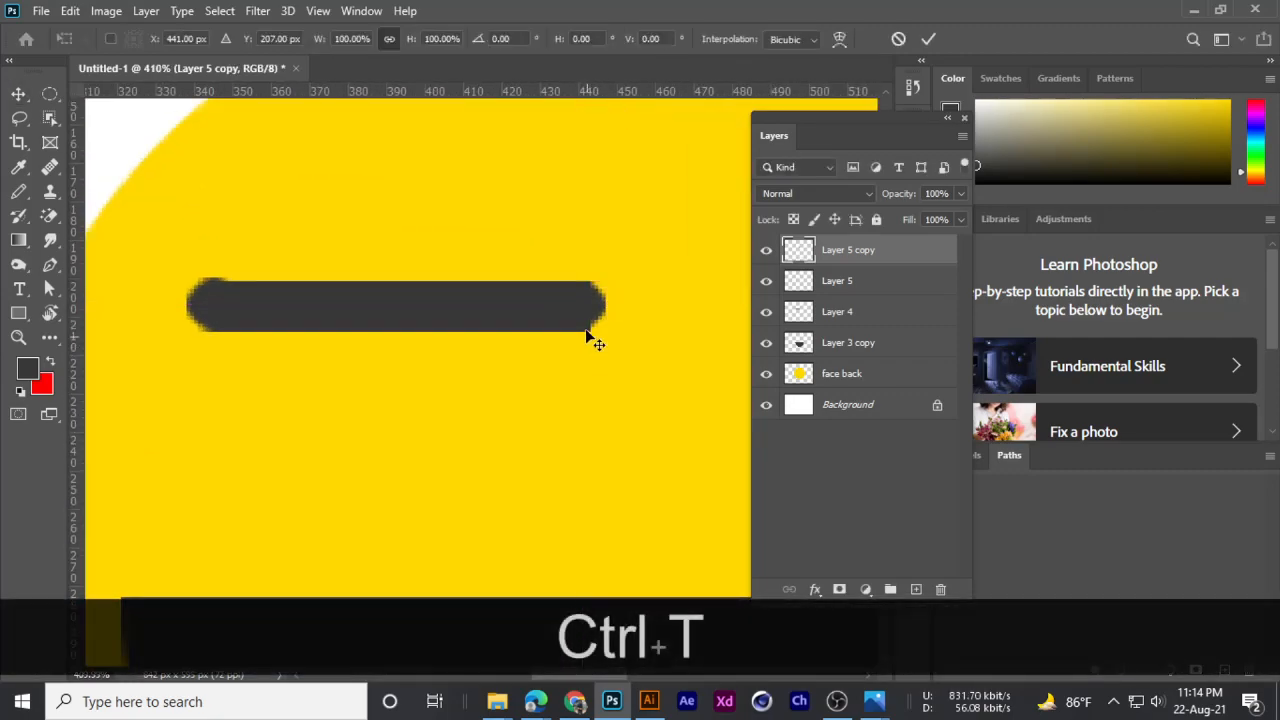
scroll(591, 337, "up", 3)
mouse_move(588, 320)
left_mouse_down()
mouse_move(614, 320)
mouse_move(628, 283)
mouse_move(586, 306)
left_mouse_up()
key("space")
key("Return")
- Scale the right-end circle to 106.70% to match the bar's thickness, centring it vertically at Y 207.40 px
scroll(623, 280, "up", 2)
key("space")
key("ctrl+t")
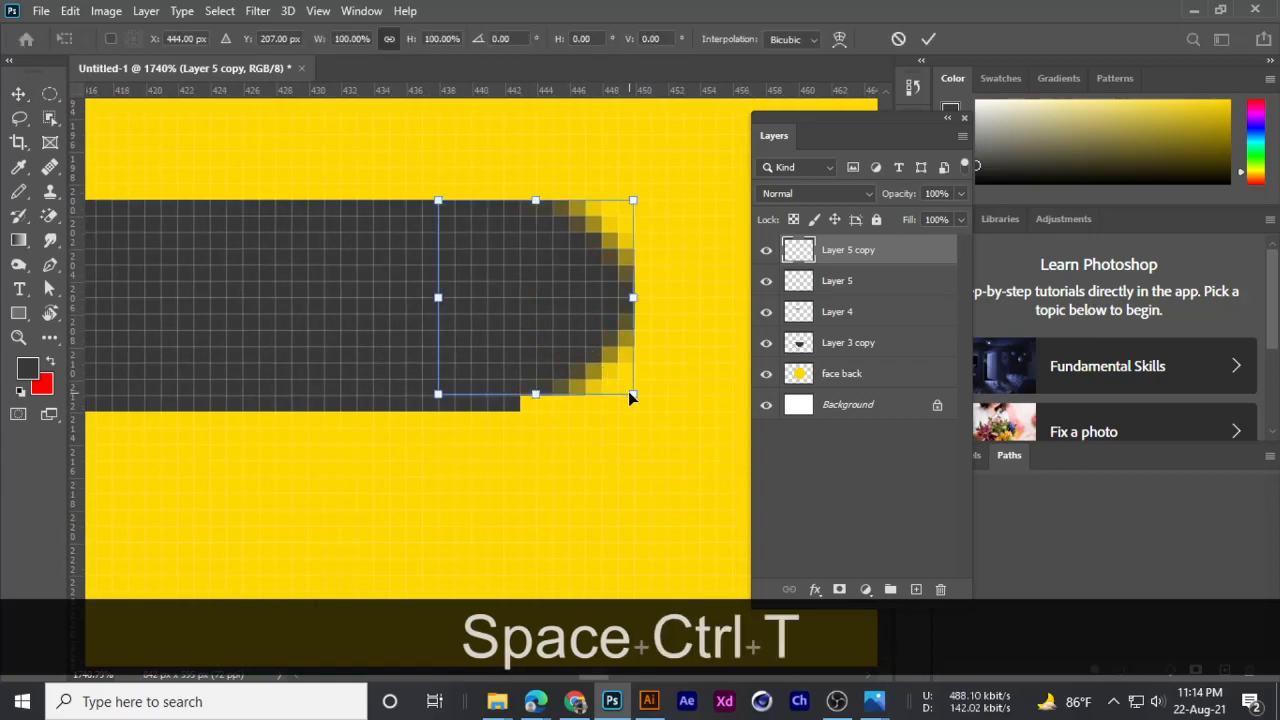
left_click(636, 398)
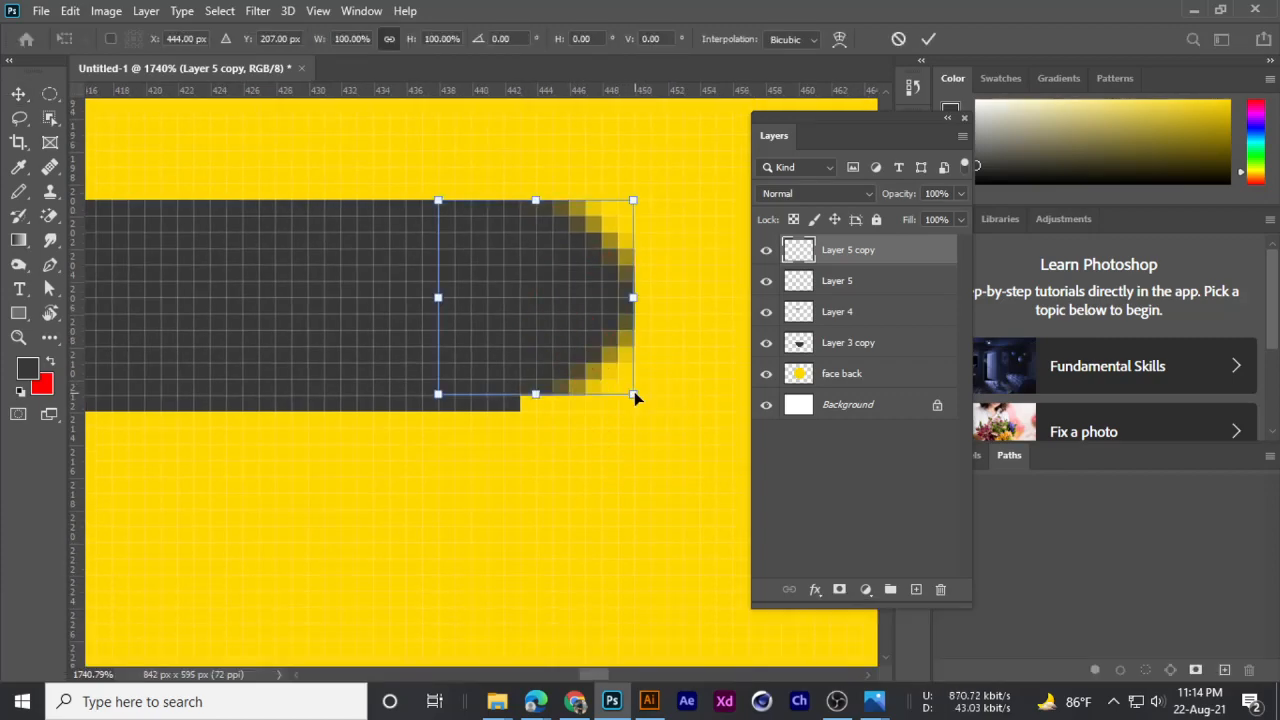
left_click(632, 396)
left_click(632, 396)
left_click(517, 303)
left_click_drag(633, 397, 648, 410)
key("Return")
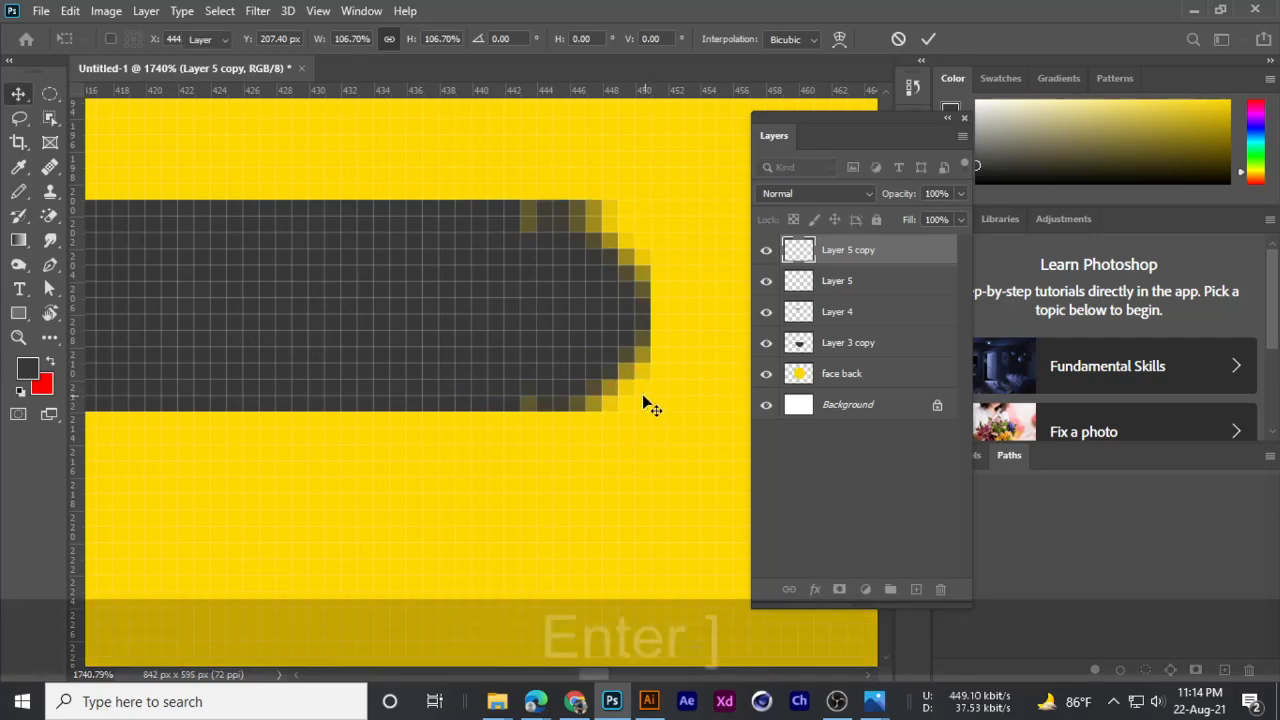
- Delete the layer holding the circle at the bar's left end
scroll(600, 370, "down", 2)
scroll(578, 355, "down", 8)
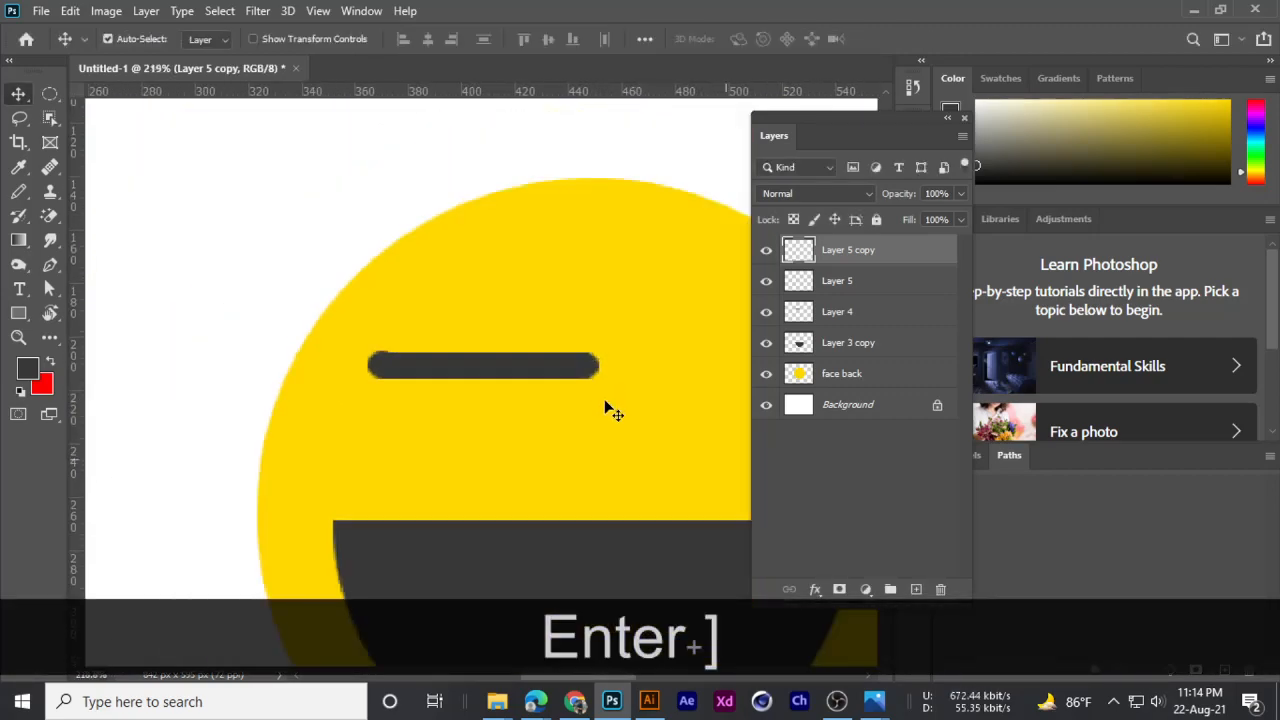
scroll(510, 434, "up", 4)
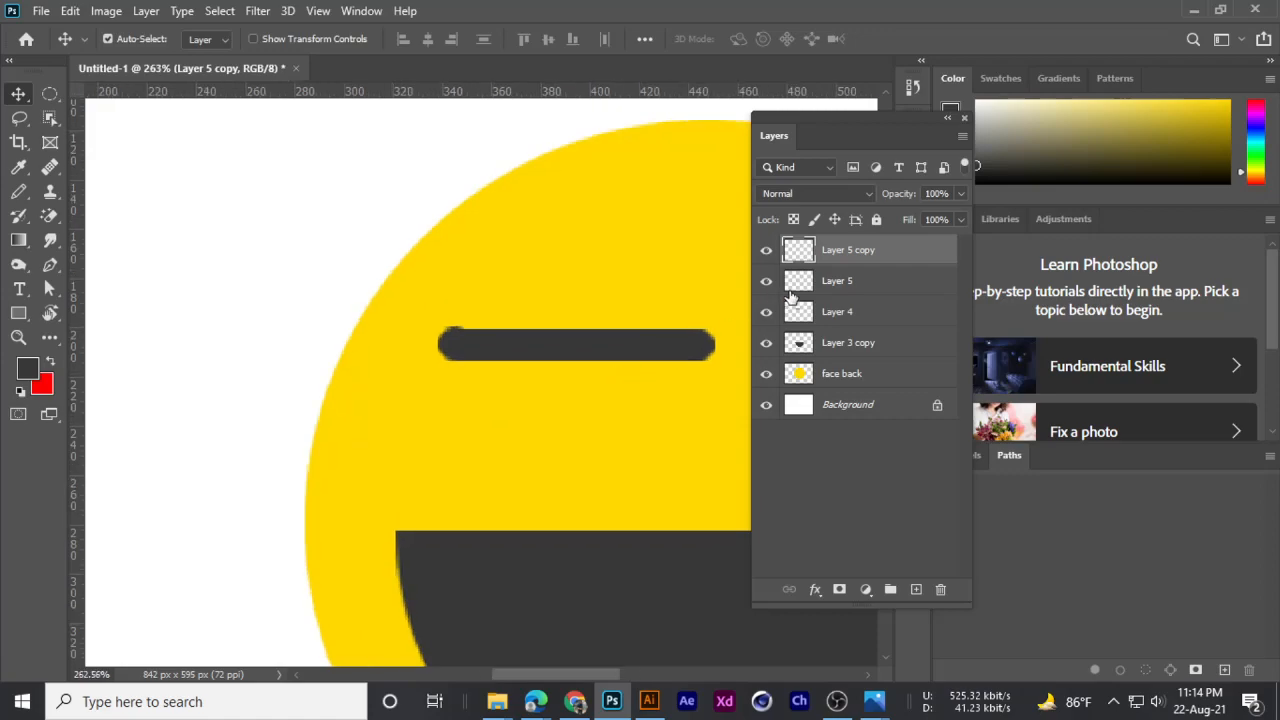
left_click(767, 251)
left_click(767, 251)
left_click(817, 281)
key("Delete")
- Duplicate the right-end circle horizontally onto the bar's left end
scroll(705, 362, "up", 2)
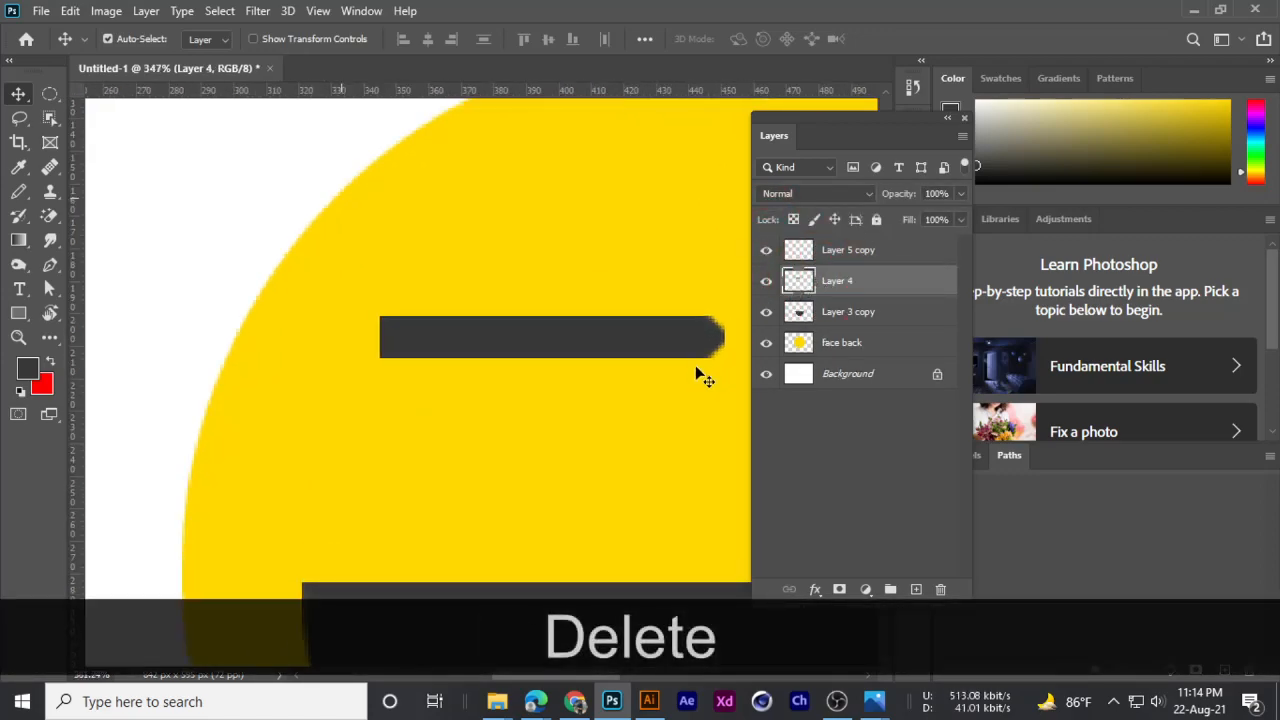
left_click_drag(718, 348, 365, 348)
scroll(449, 343, "down", 4)
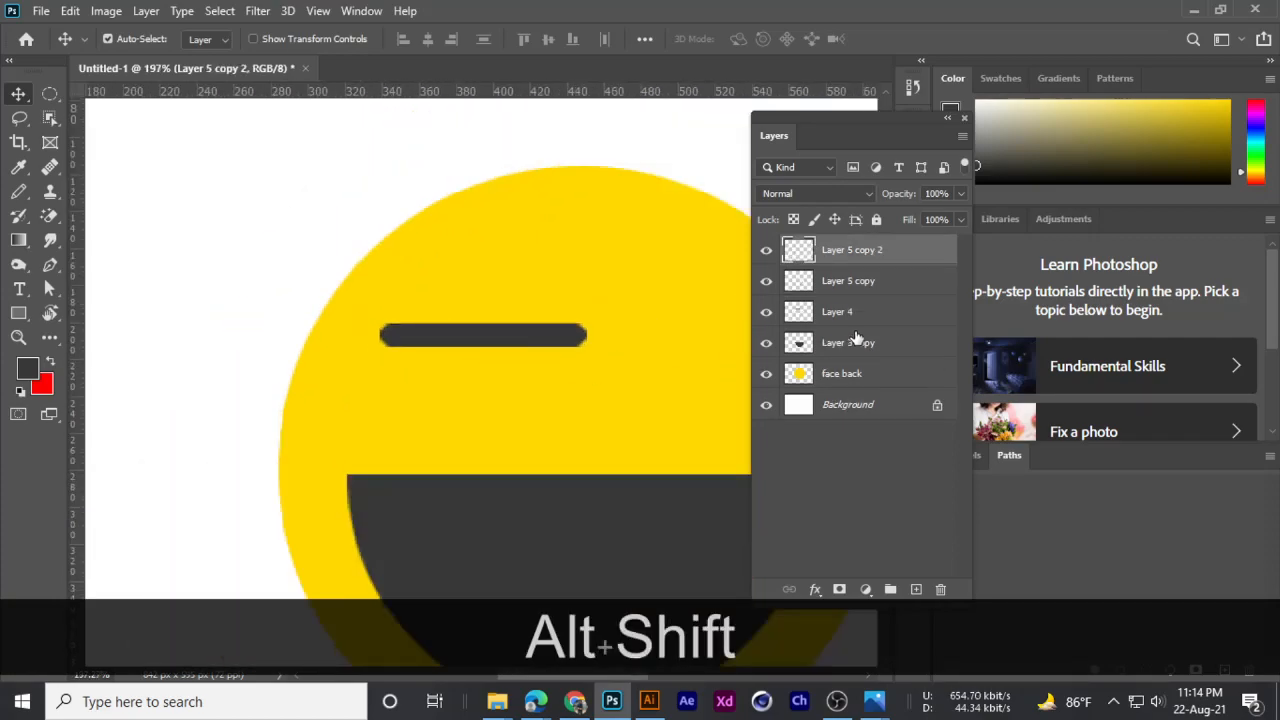
scroll(569, 397, "down", 4)
scroll(543, 377, "up", 5)
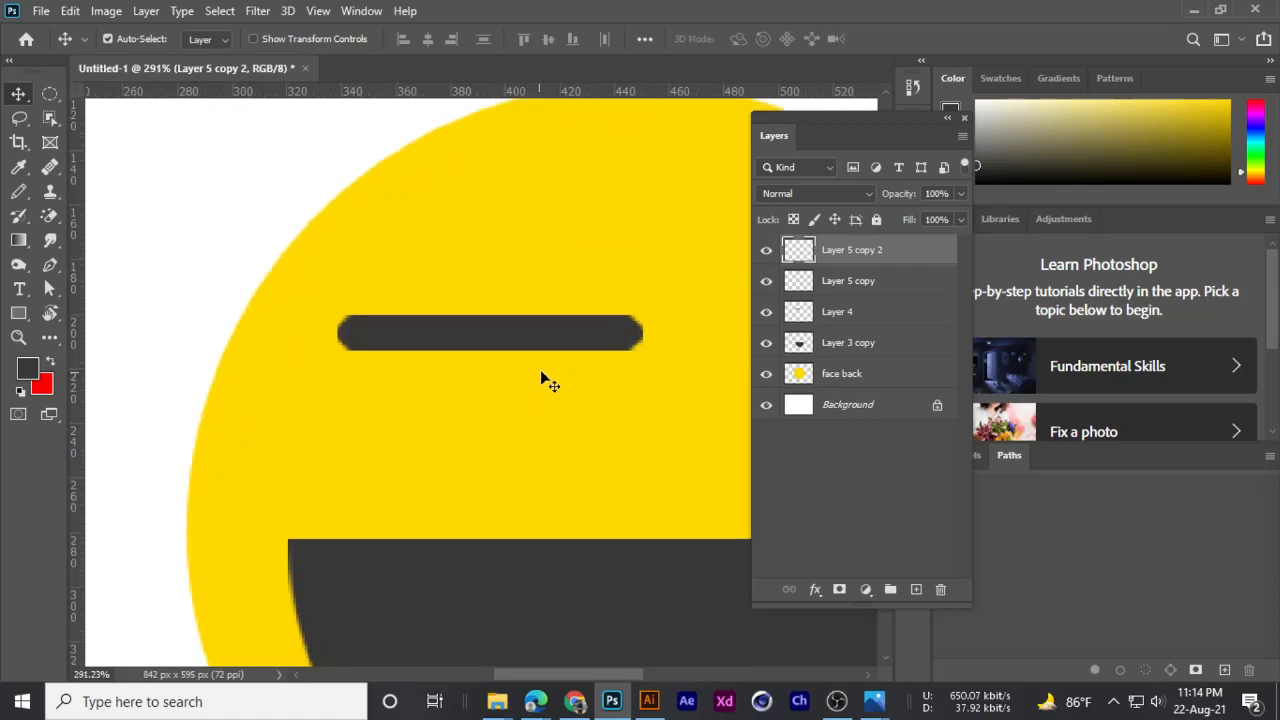
- Hide and reshow the bar and both end-circle layers to examine which part of the shape each one forms
scroll(556, 366, "down", 1)
left_click(766, 252)
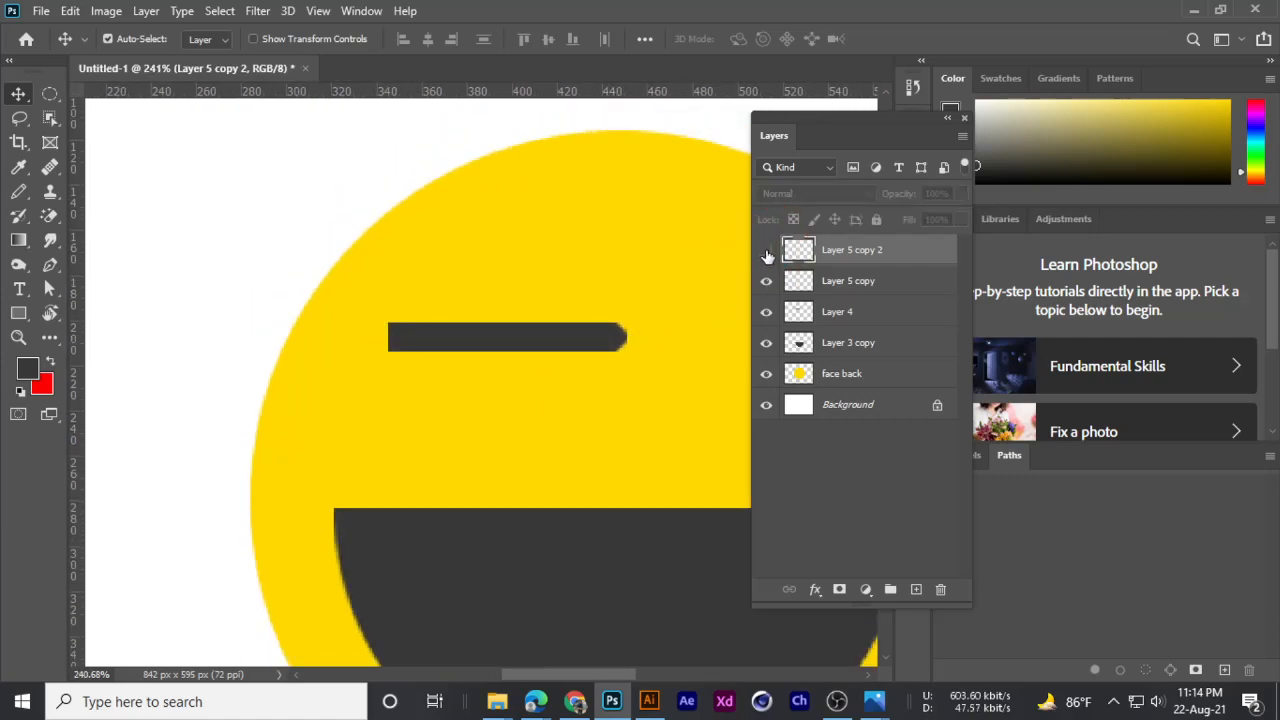
left_click(767, 283)
left_click(766, 251)
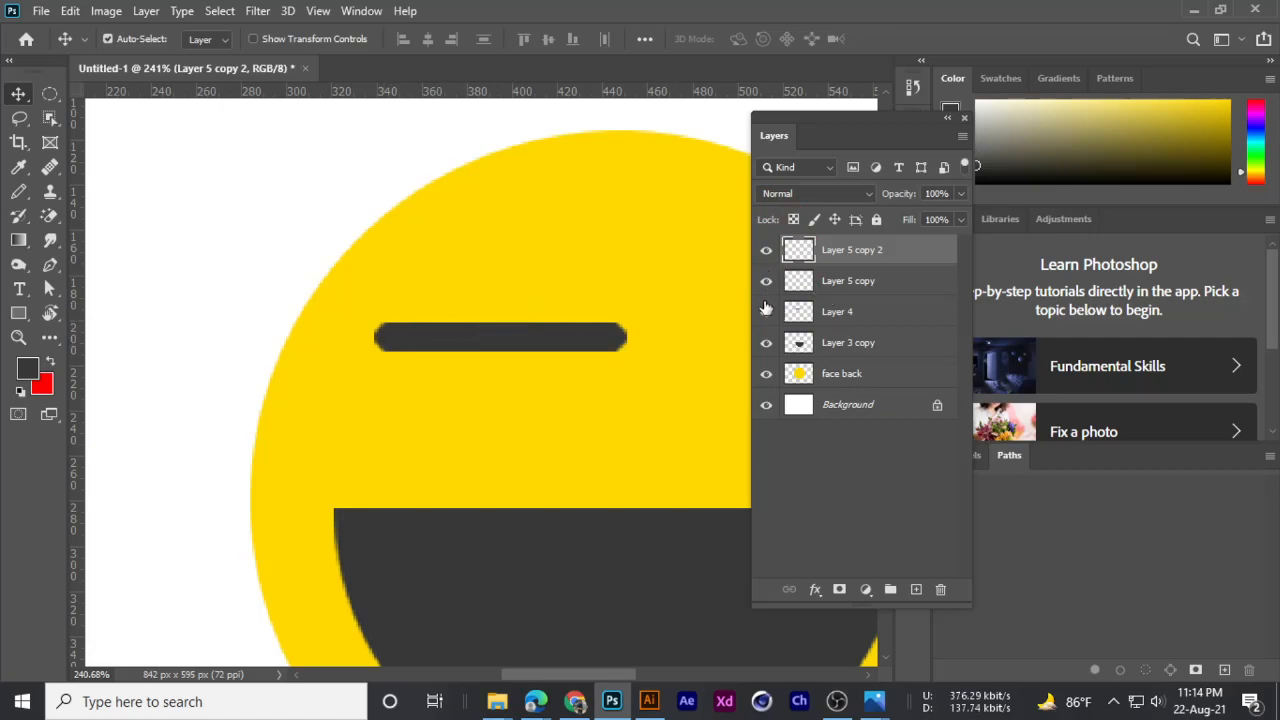
left_click(766, 281)
left_click(766, 250)
left_click(766, 250)
left_click(766, 281)
left_click(766, 312)
left_click(766, 312)
left_click(766, 281)
left_click(766, 251)
- Group the bar and its two end-circle layers, and toggle the group's visibility to check it as a whole
left_click(845, 316)
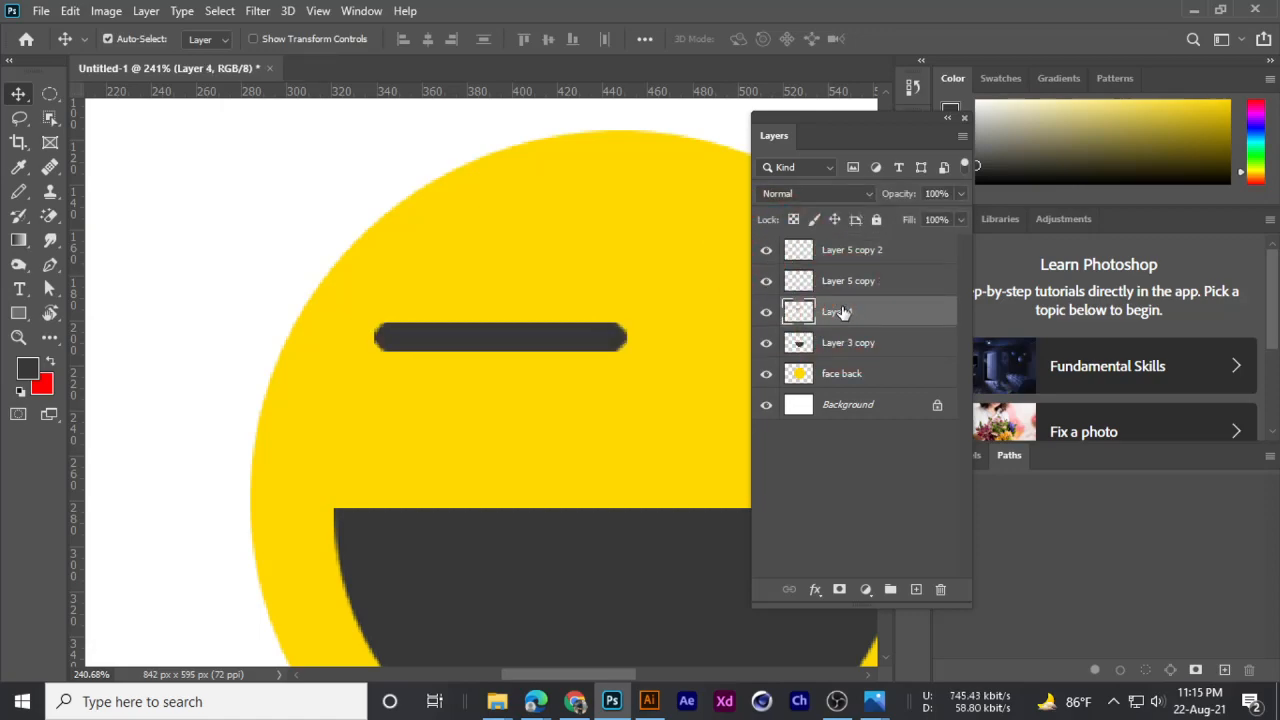
left_click(848, 281, "ctrl")
left_click(836, 252, "ctrl")
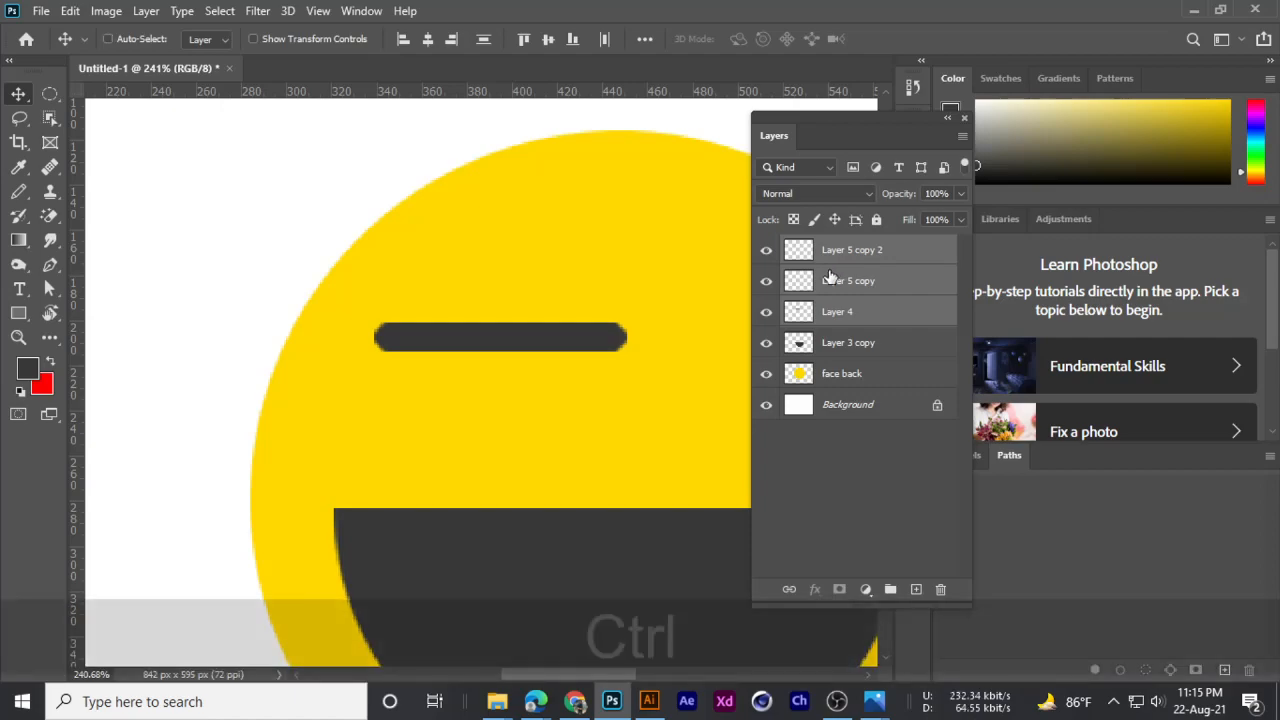
key("ctrl+g")
left_click(767, 247)
left_click(767, 247)
left_click(767, 247)
left_click(767, 248)
left_click(767, 248)
left_click(767, 248)
left_click(767, 248)
left_click(767, 248)
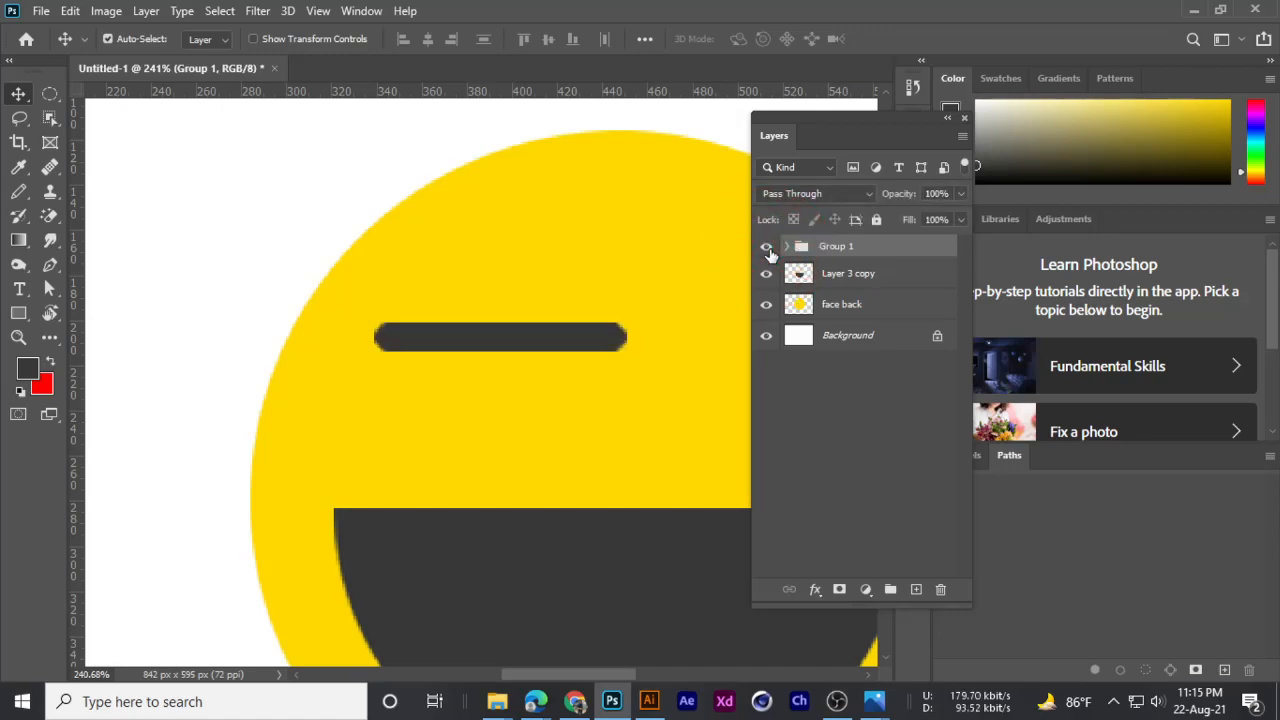
- Undo the visibility toggles and the grouping of the bar and end-circle layers
key("ctrl+z")
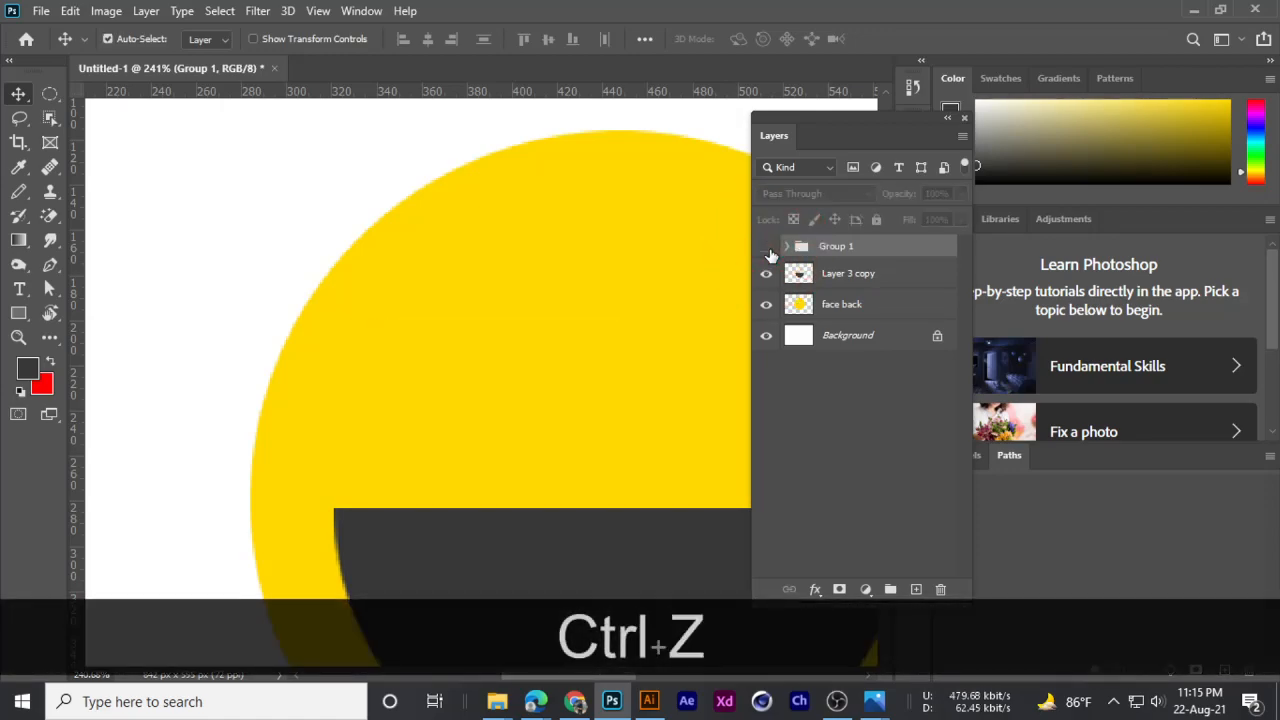
key("ctrl+z")
key("ctrl+z")
key("ctrl+z")
key("ctrl+z")
key("ctrl+z")
key("ctrl+z")
key("ctrl+z")
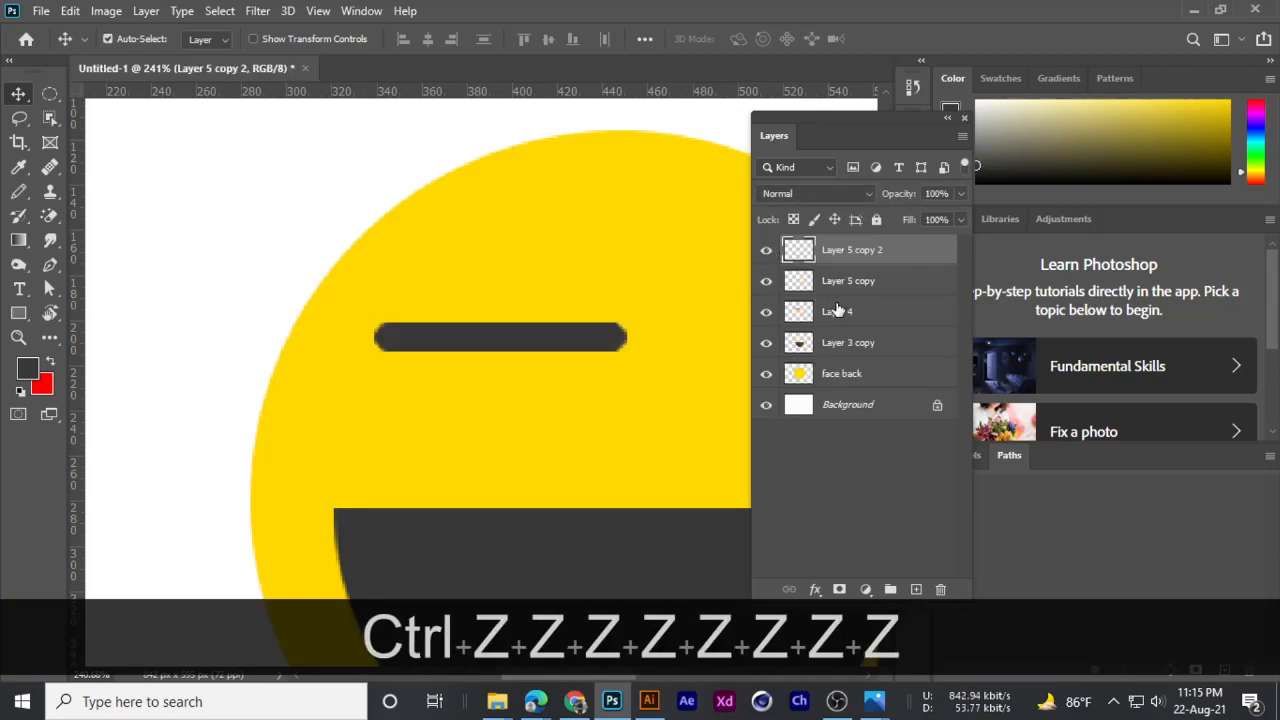
- Merge the bar layer and its two end-circle layers into a single layer
left_click(838, 310)
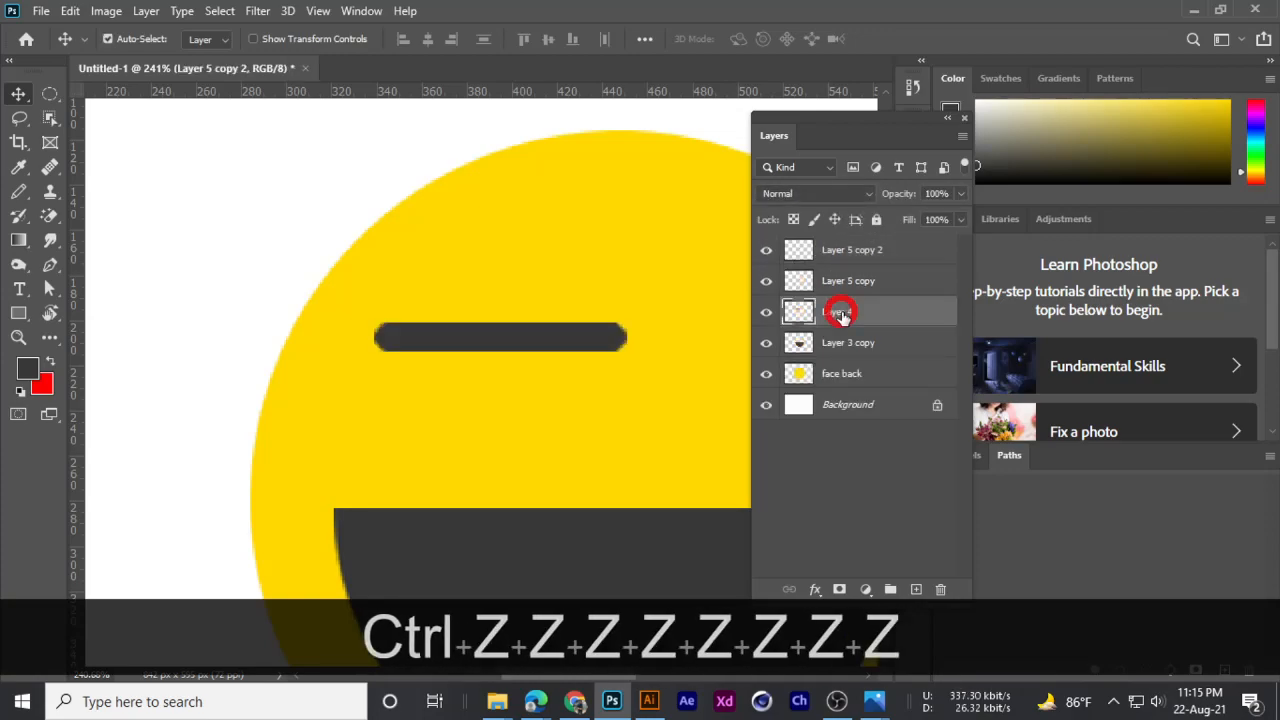
left_click(843, 283, "ctrl")
left_click(843, 255, "ctrl")
key("ctrl")
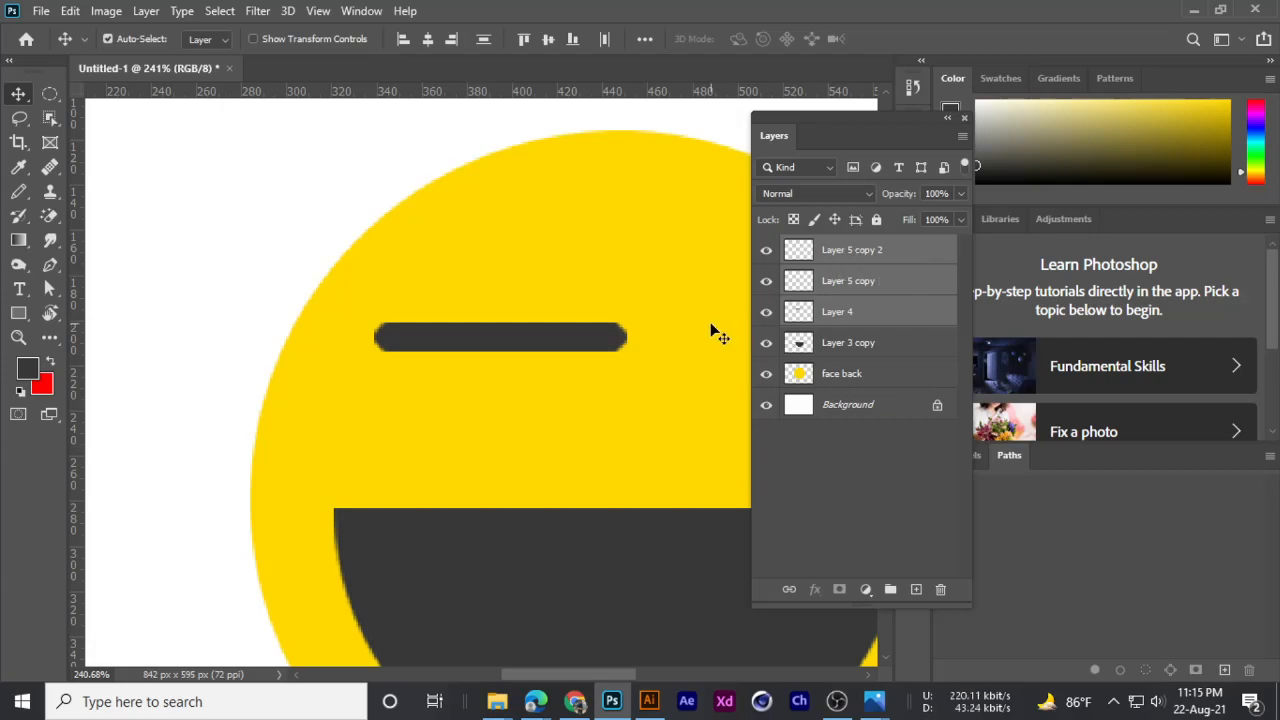
key("ctrl+e")
- Shift the merged rounded bar across the face and back to check that it moves as one piece
left_click_drag(427, 343, 486, 372)
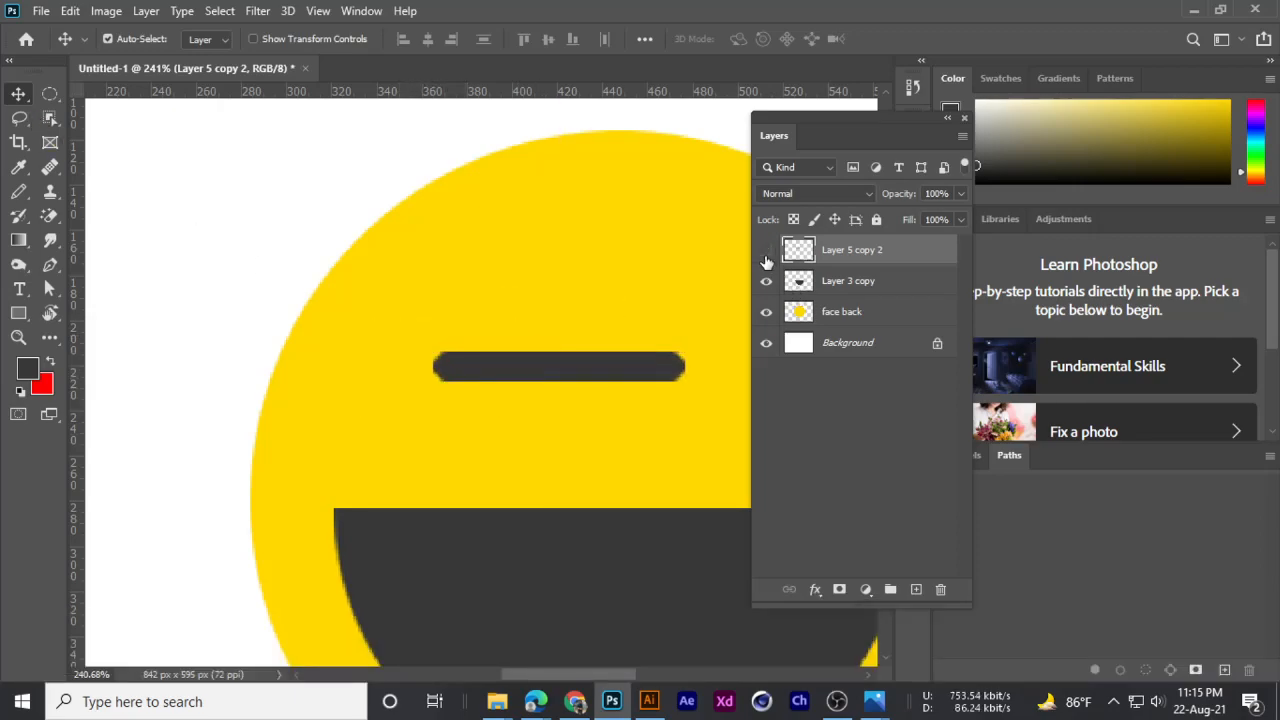
left_click(766, 250)
left_click_drag(614, 376, 556, 337)
- Rotate the merged bar clockwise so that it slopes down toward the middle of the face
scroll(562, 339, "down", 2)
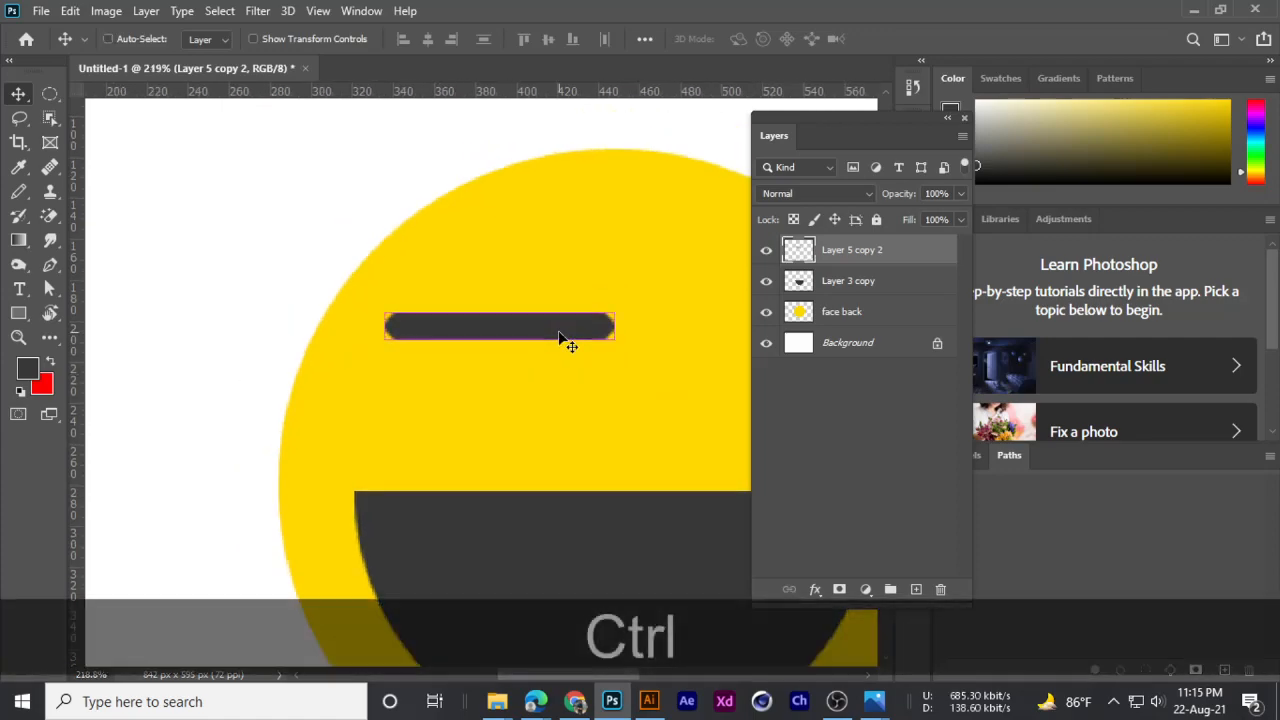
key("ctrl+t")
left_click_drag(651, 342, 633, 406)
key("Return")
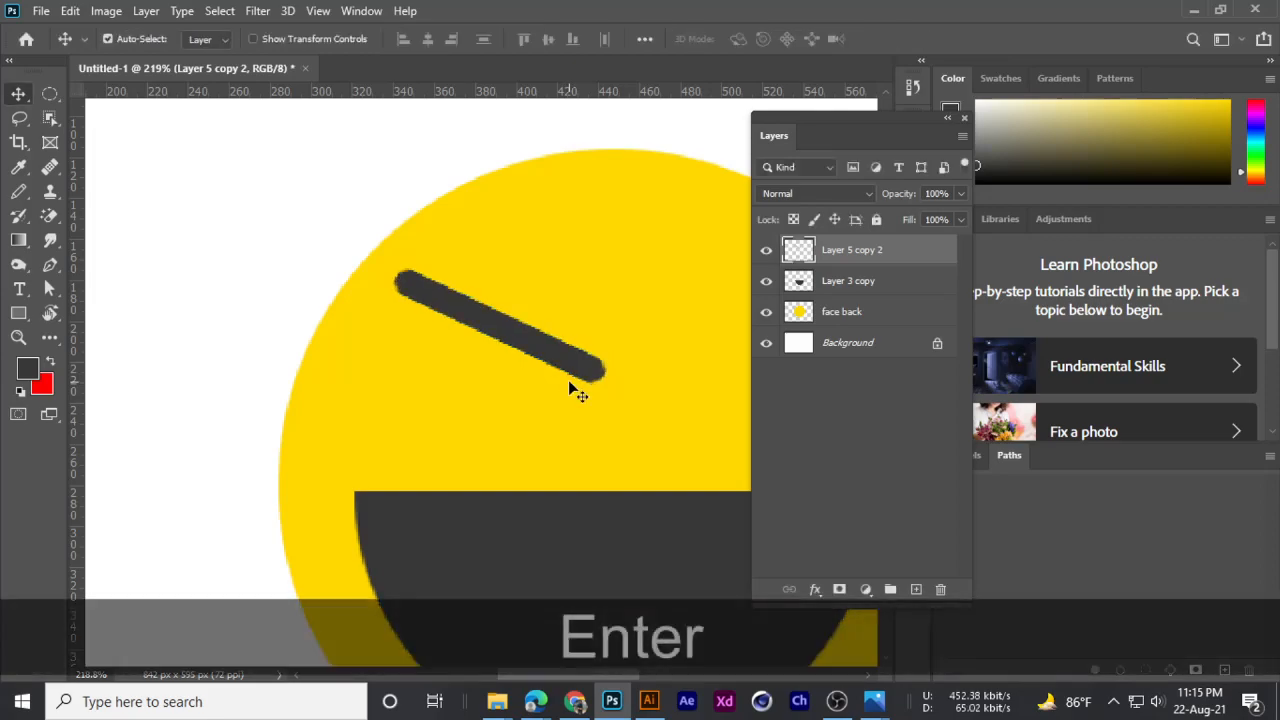
- Move the slanted bar closer to the face's left edge and scale it down proportionally for the left eye
left_click_drag(565, 370, 535, 357)
key("ctrl+t")
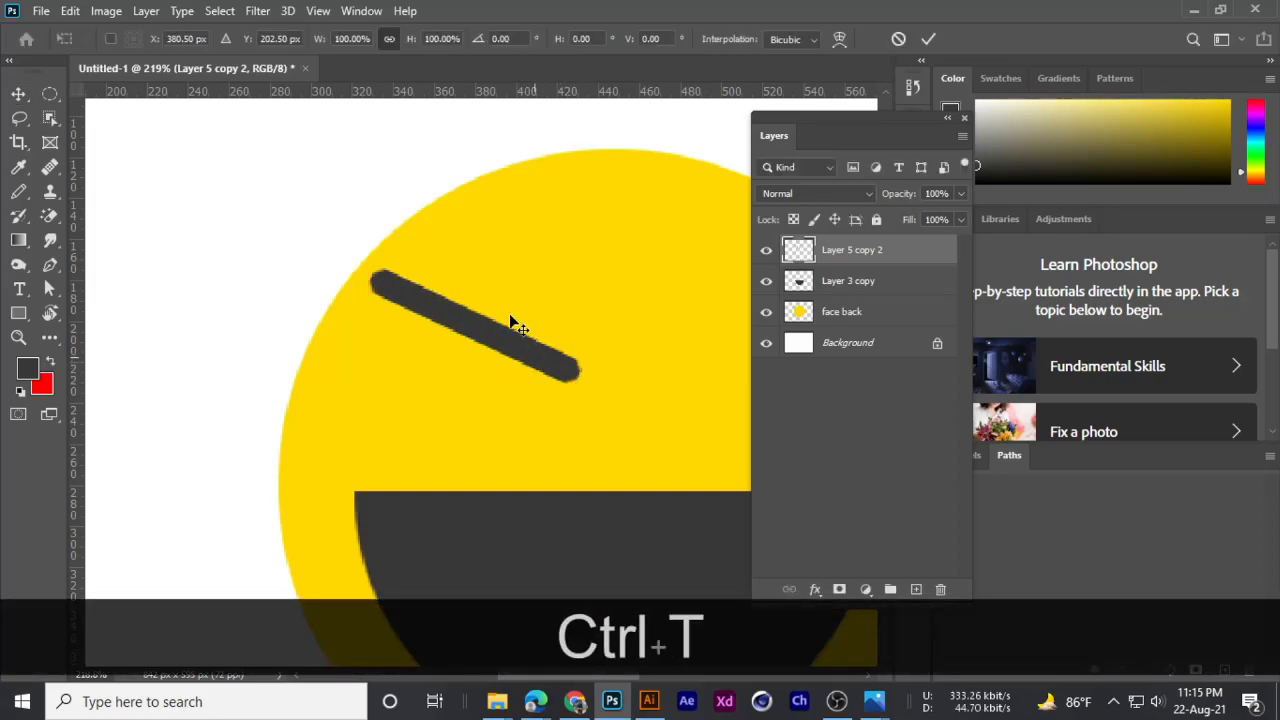
left_click_drag(368, 266, 430, 298)
- Duplicate the slanted bar directly below the original
left_click_drag(489, 338, 490, 408)
key("Return")
key("alt")
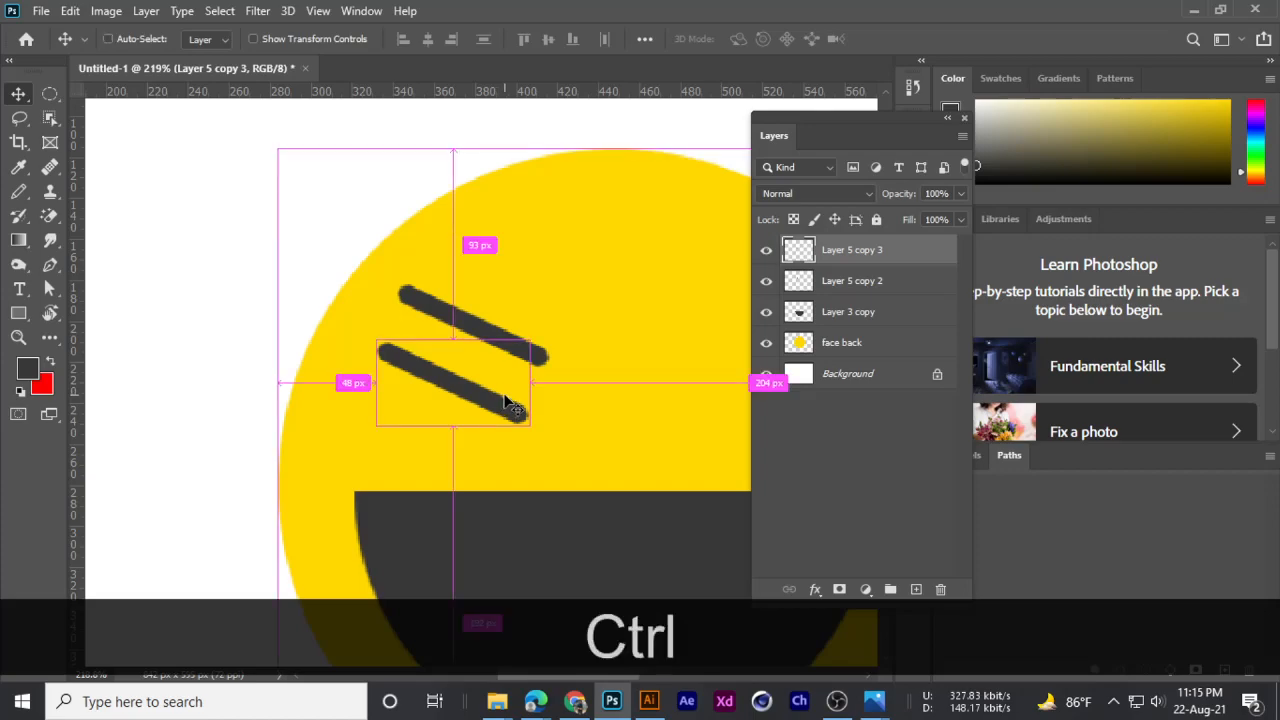
- Flip the lower bar vertically and join its inner end to the upper bar's end, forming a ">" shaped eye
key("ctrl+t")
right_click(503, 396)
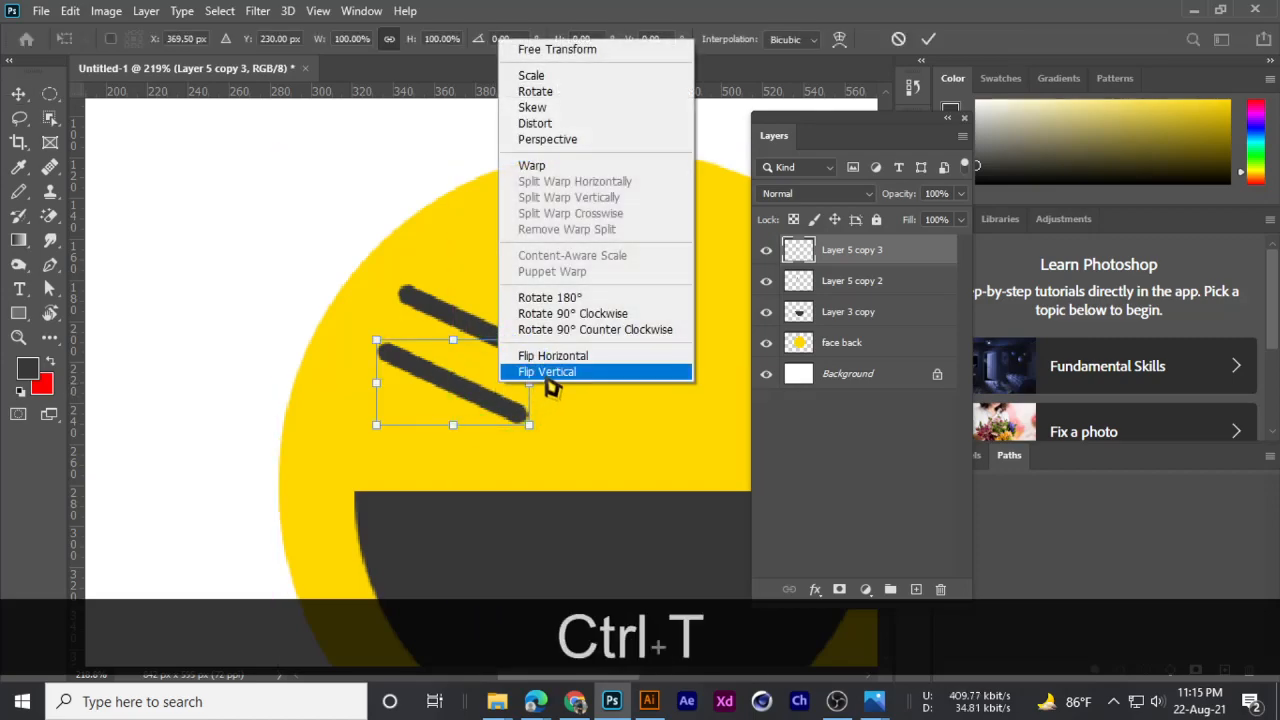
left_click(547, 372)
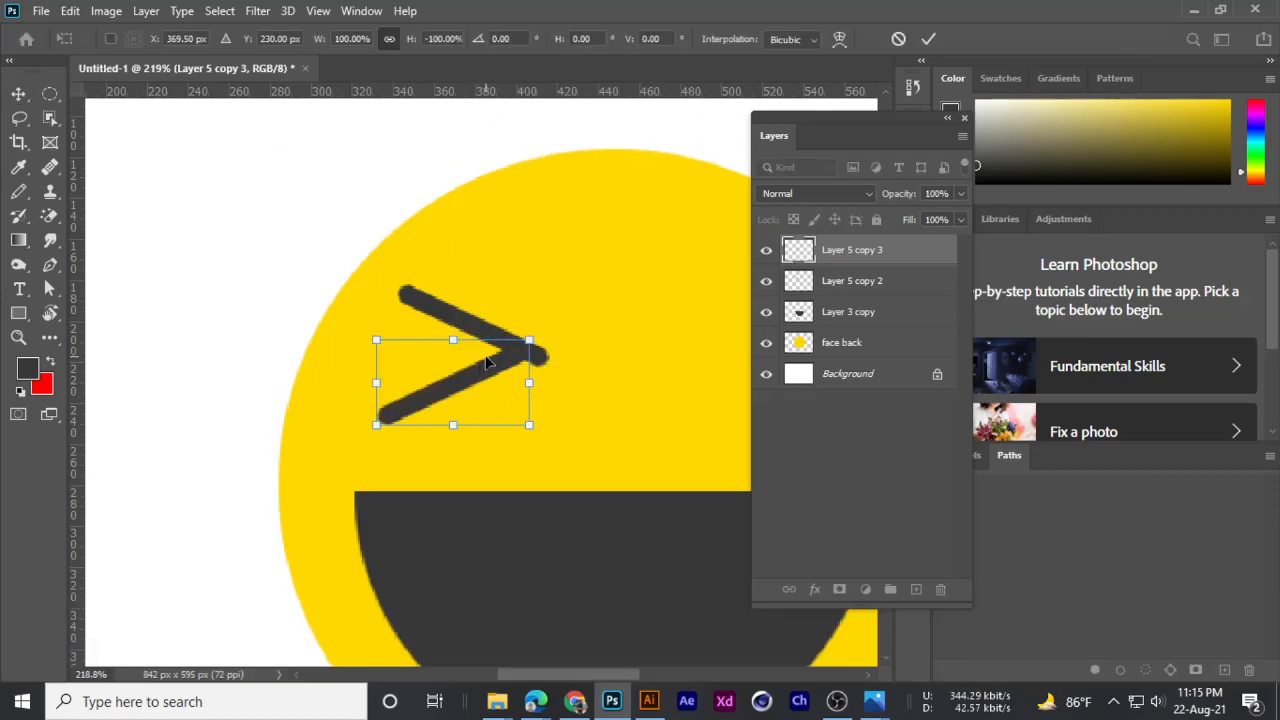
key("Return")
left_click_drag(500, 371, 520, 385)
scroll(520, 385, "up", 4)
scroll(517, 372, "down", 5)
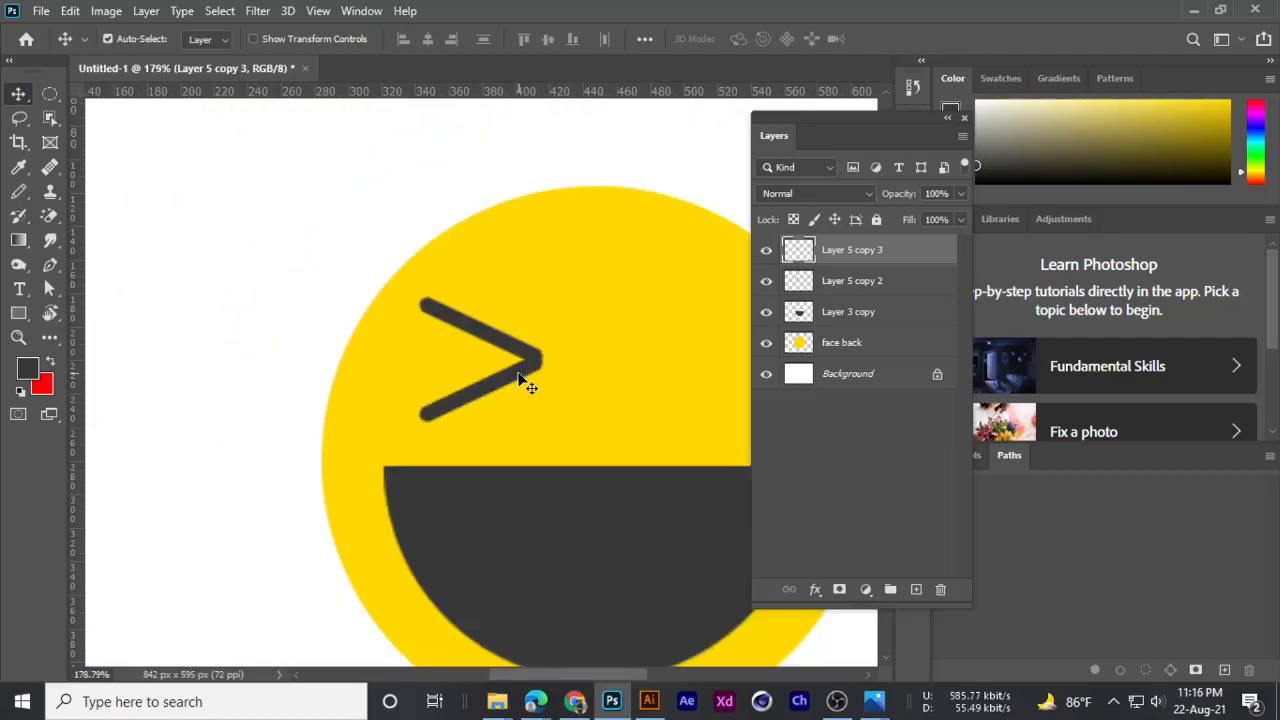
- Select both bars of the left eye and duplicate them onto the right side of the face
left_click(848, 283, "shift")
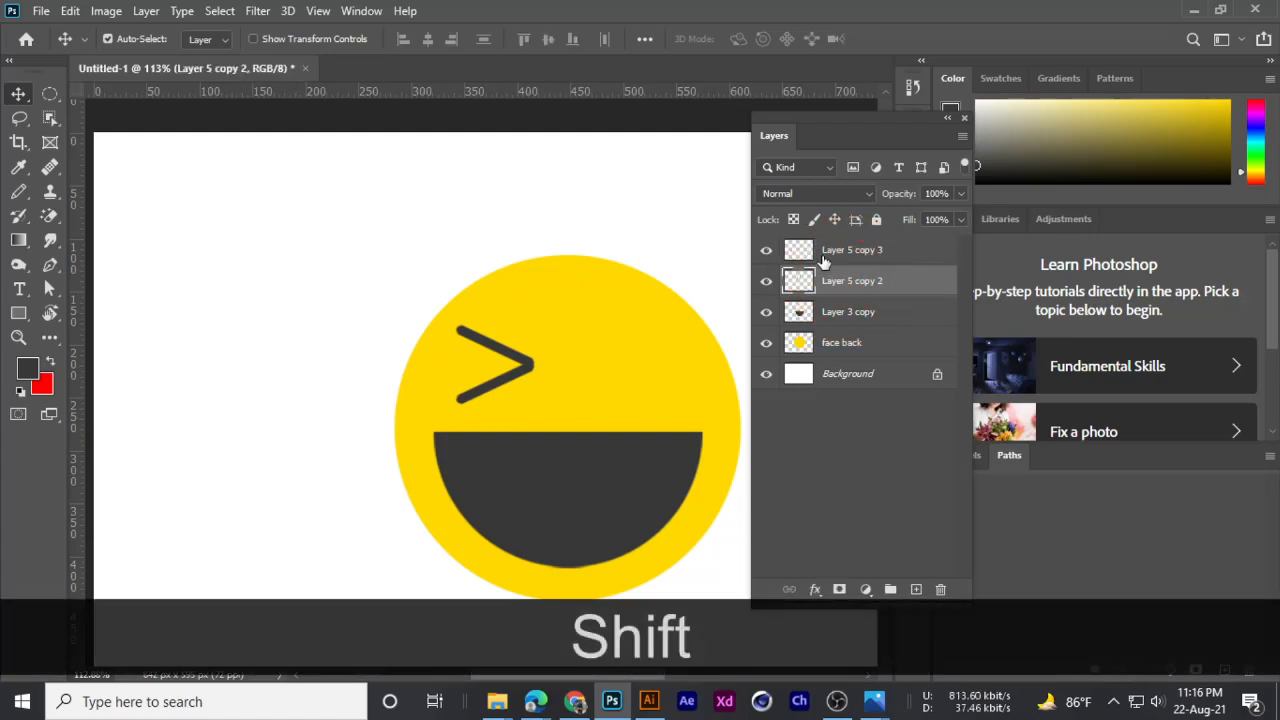
left_click(836, 255, "ctrl")
left_click(836, 258, "ctrl")
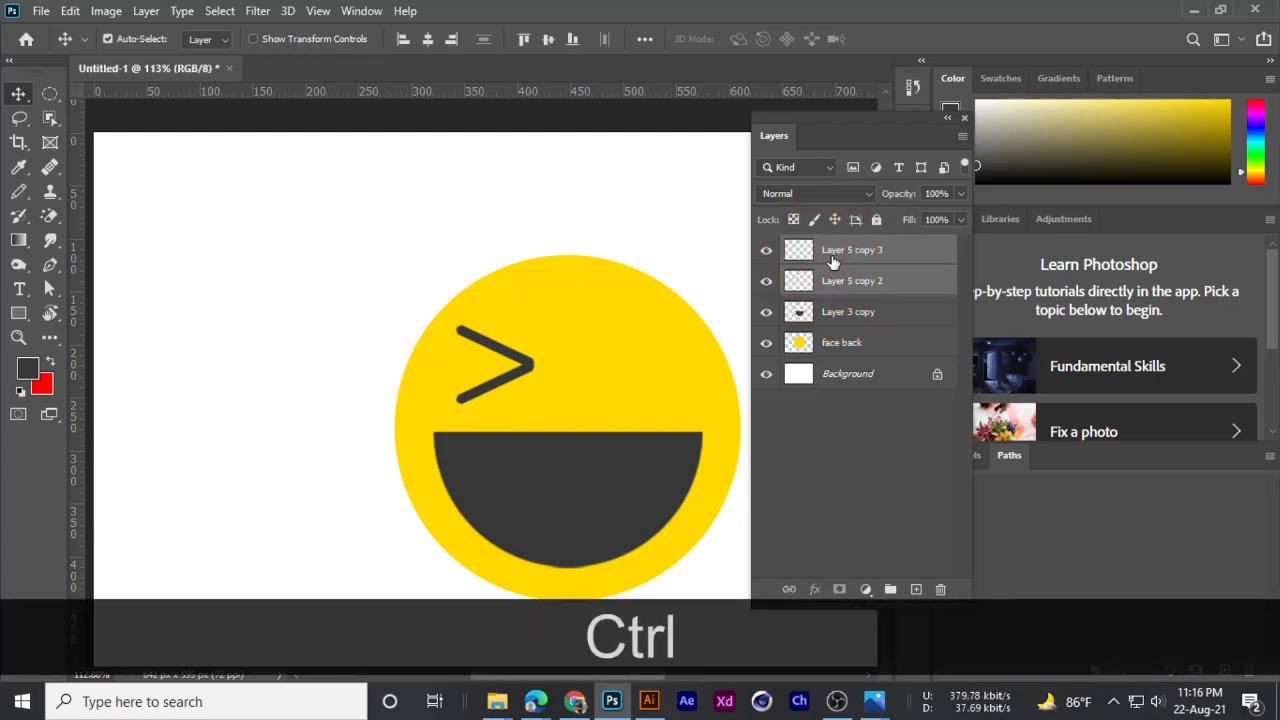
mouse_move(648, 305)
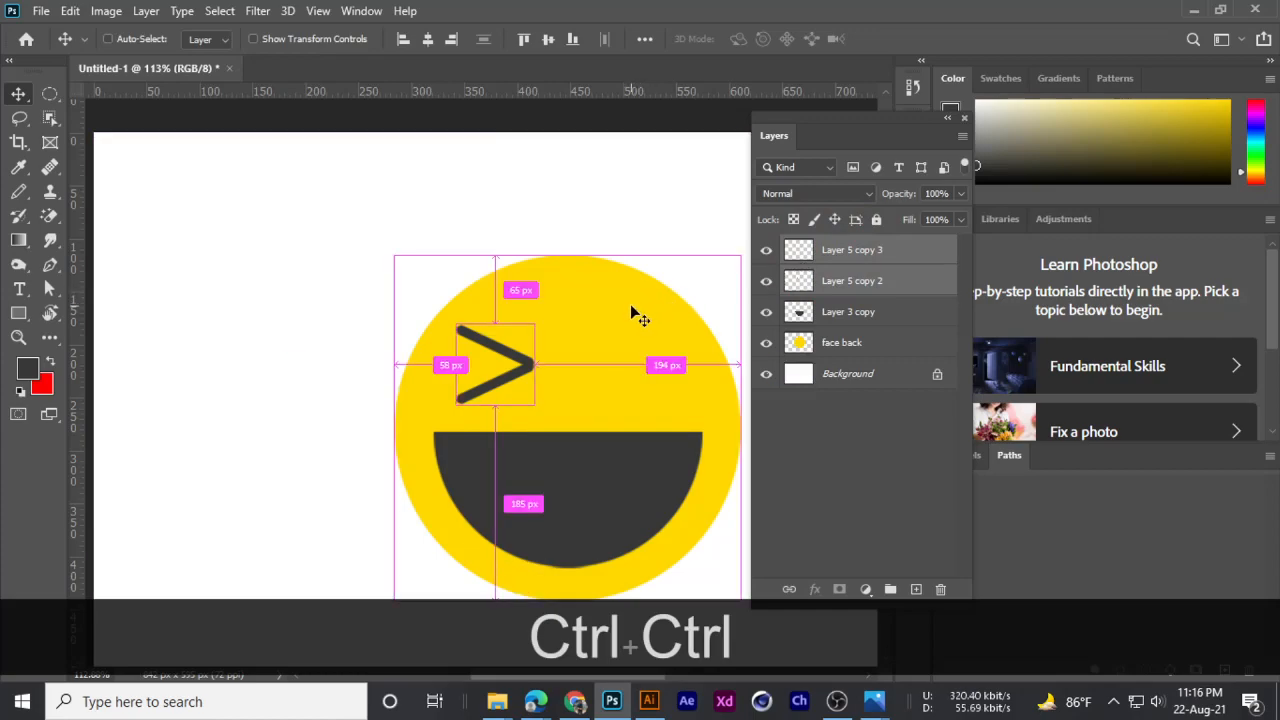
left_click_drag(520, 366, 688, 366)
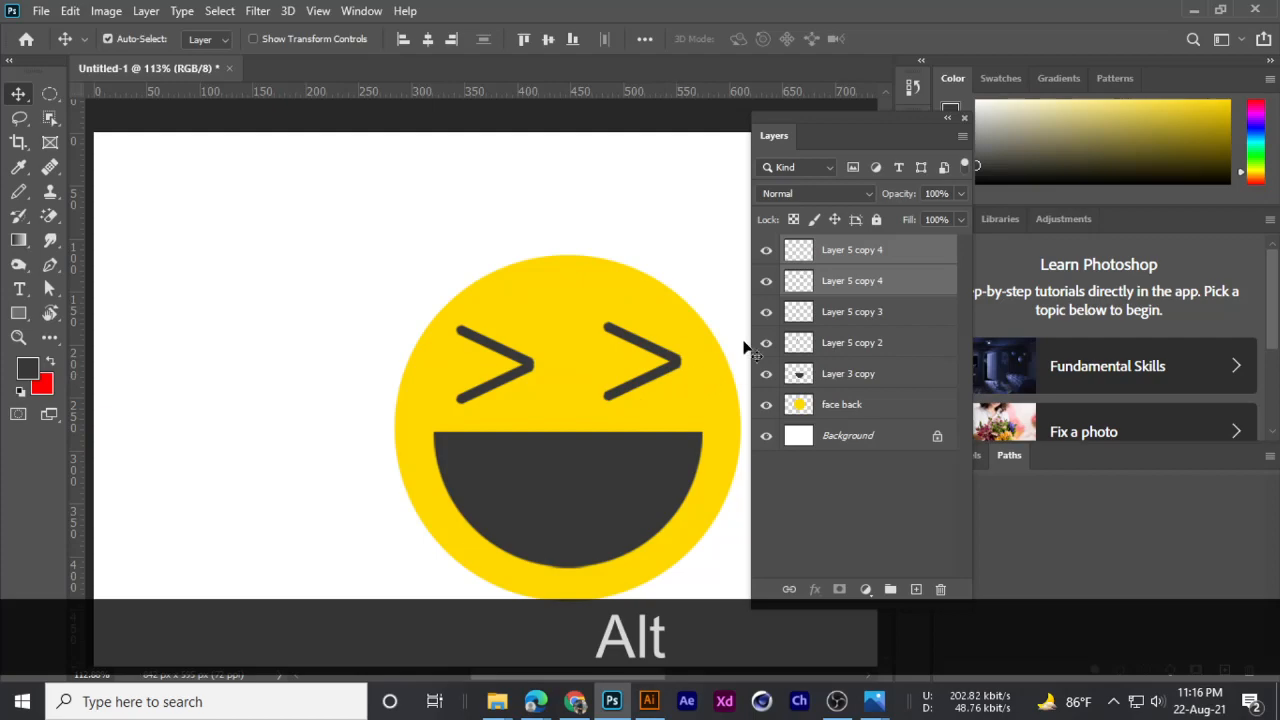
- Flip the copied eye horizontally and move it about 6 px toward the left eye, level with it
key("ctrl+t")
right_click(652, 370)
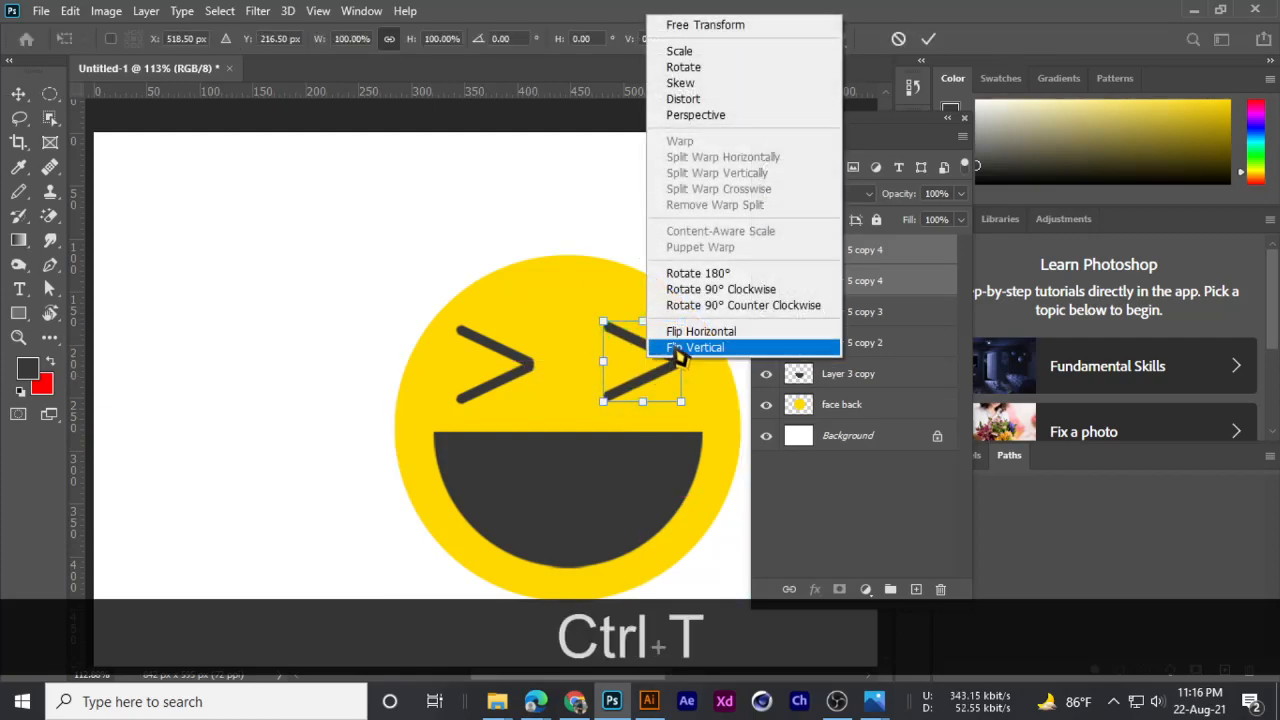
left_click(693, 331)
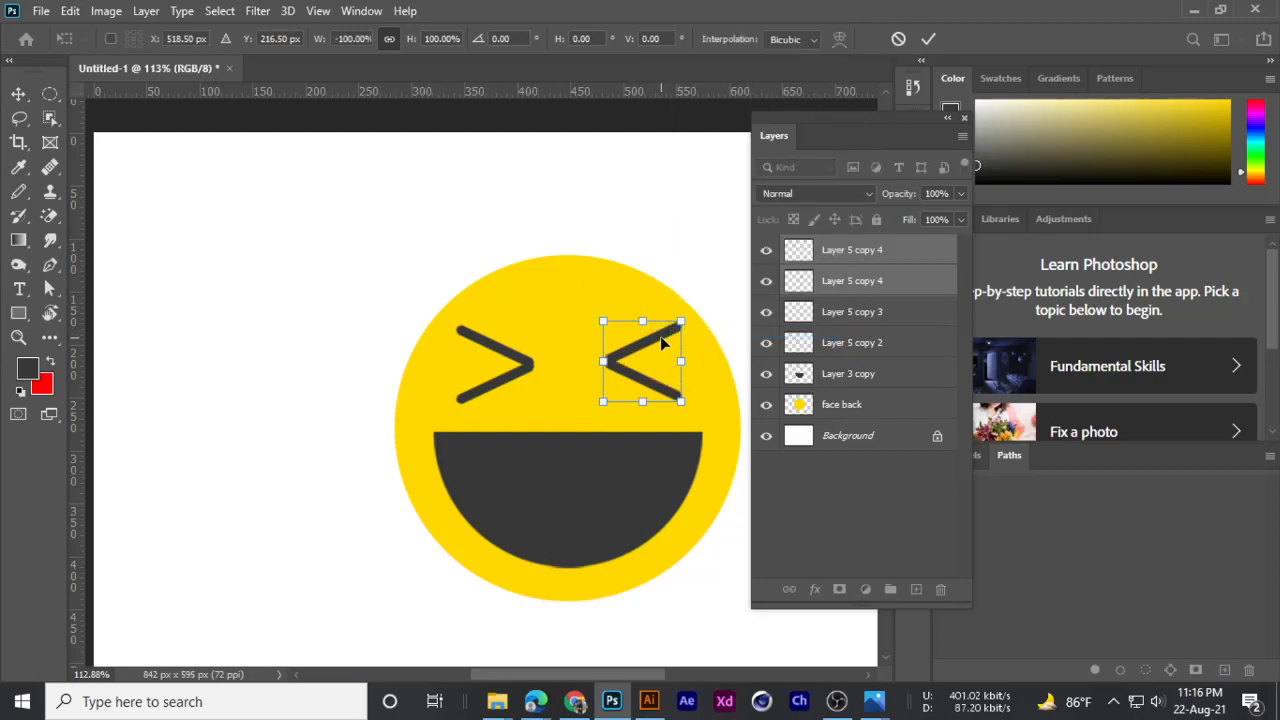
left_click_drag(624, 362, 618, 362)
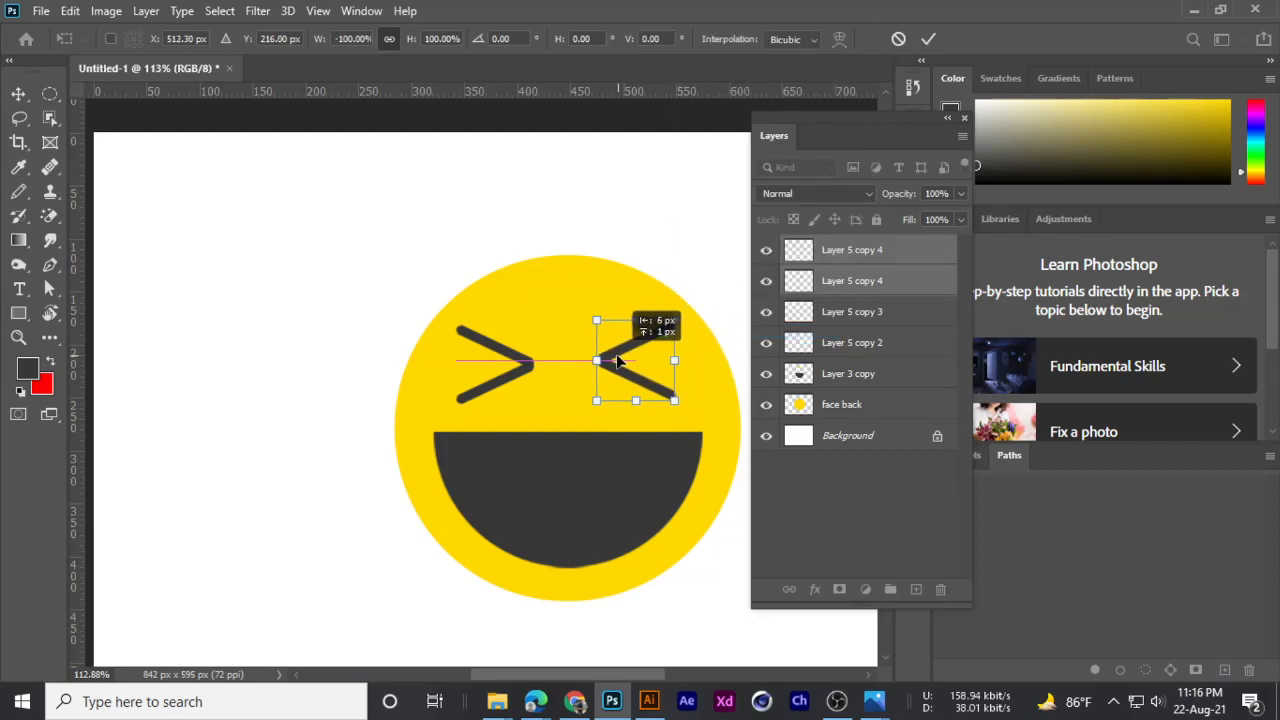
key("Return")
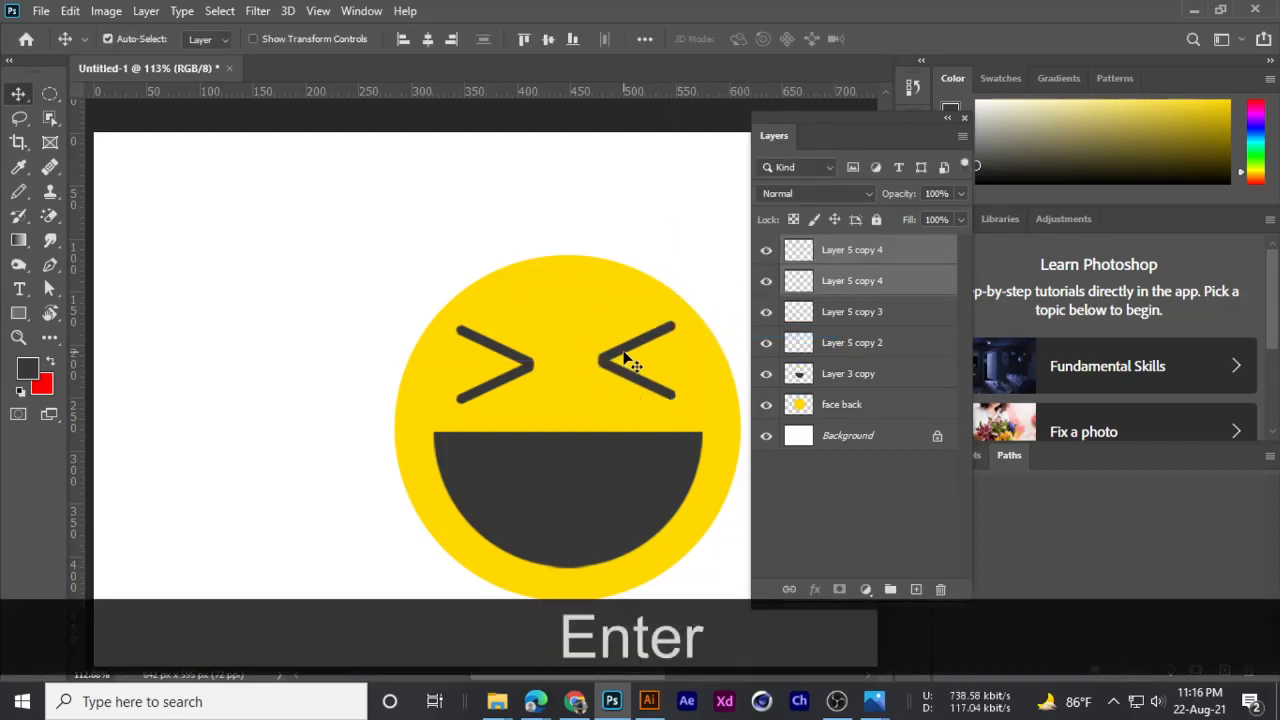
scroll(622, 363, "down", 3)
scroll(505, 407, "up", 2)
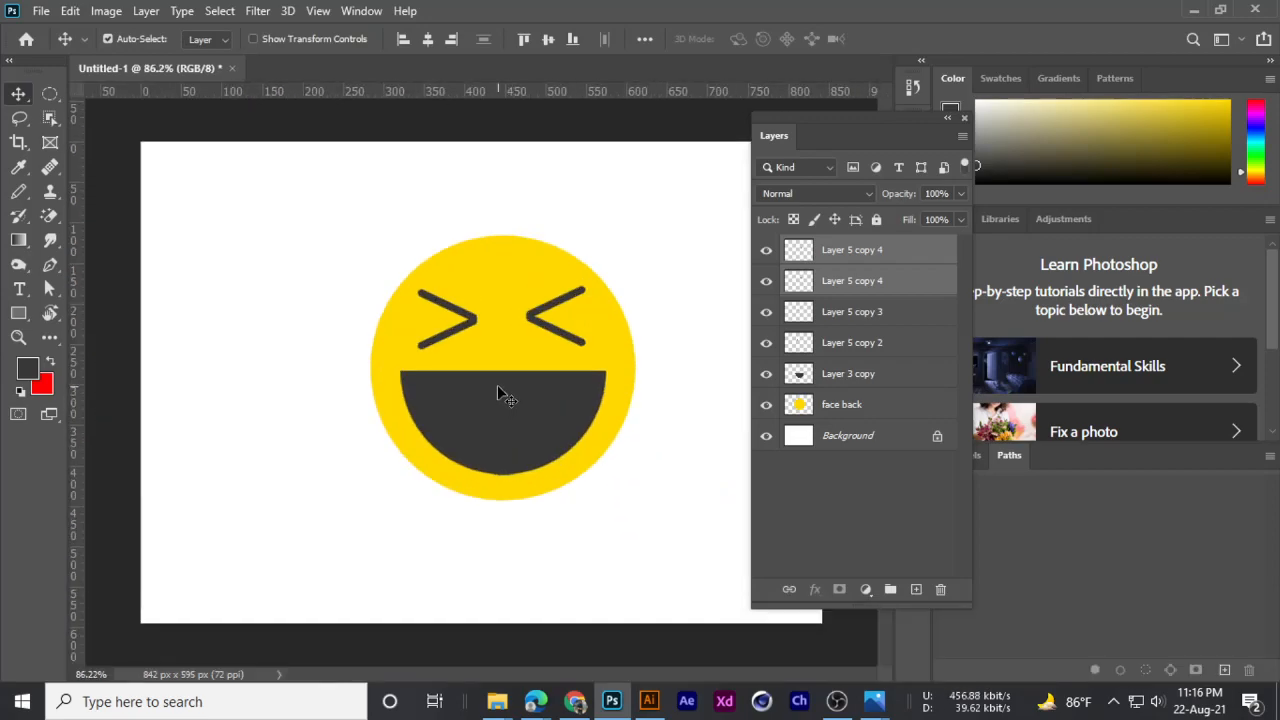
scroll(455, 312, "up", 3)
scroll(451, 308, "down", 2)
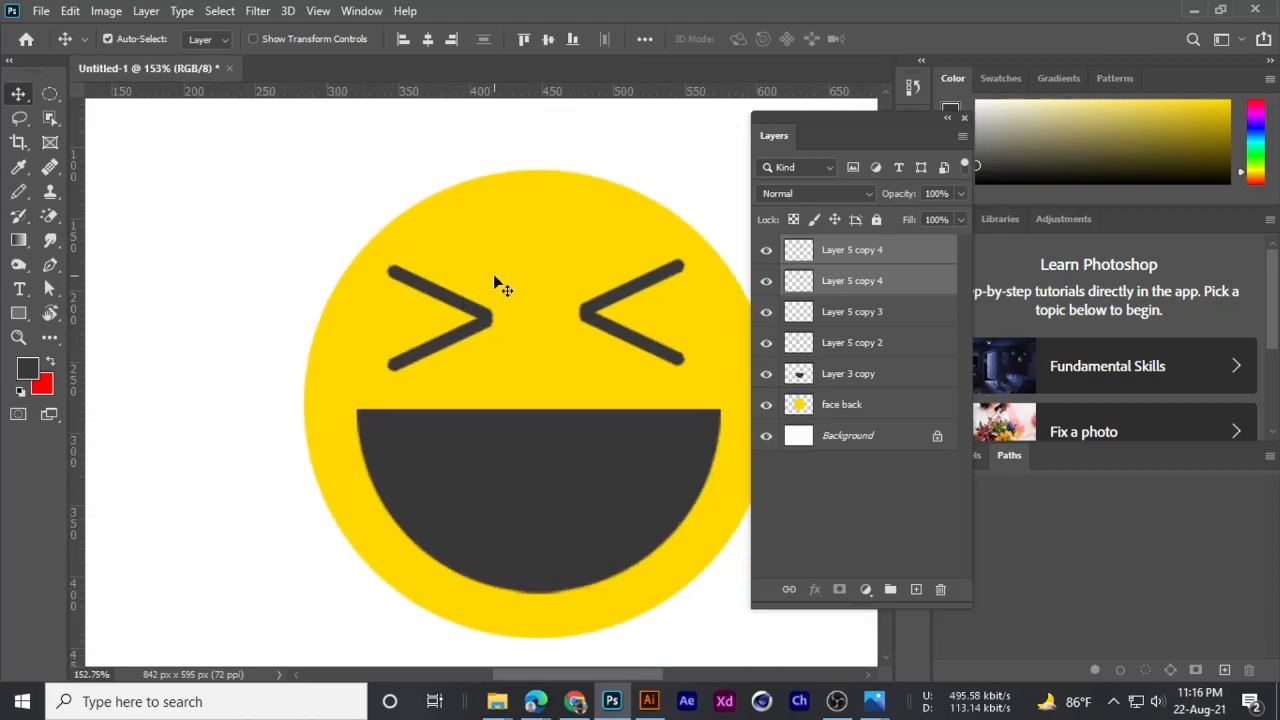
left_click(837, 701)
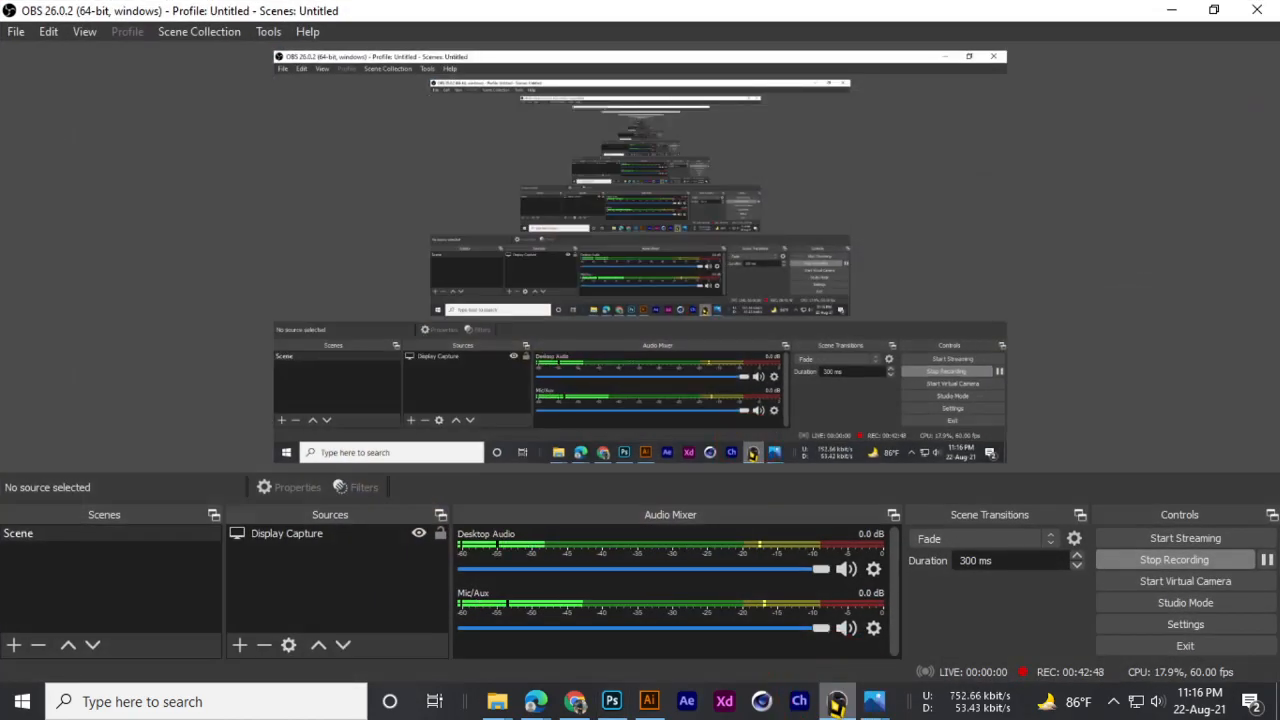
left_click(1172, 10)
scroll(586, 394, "up", 2)
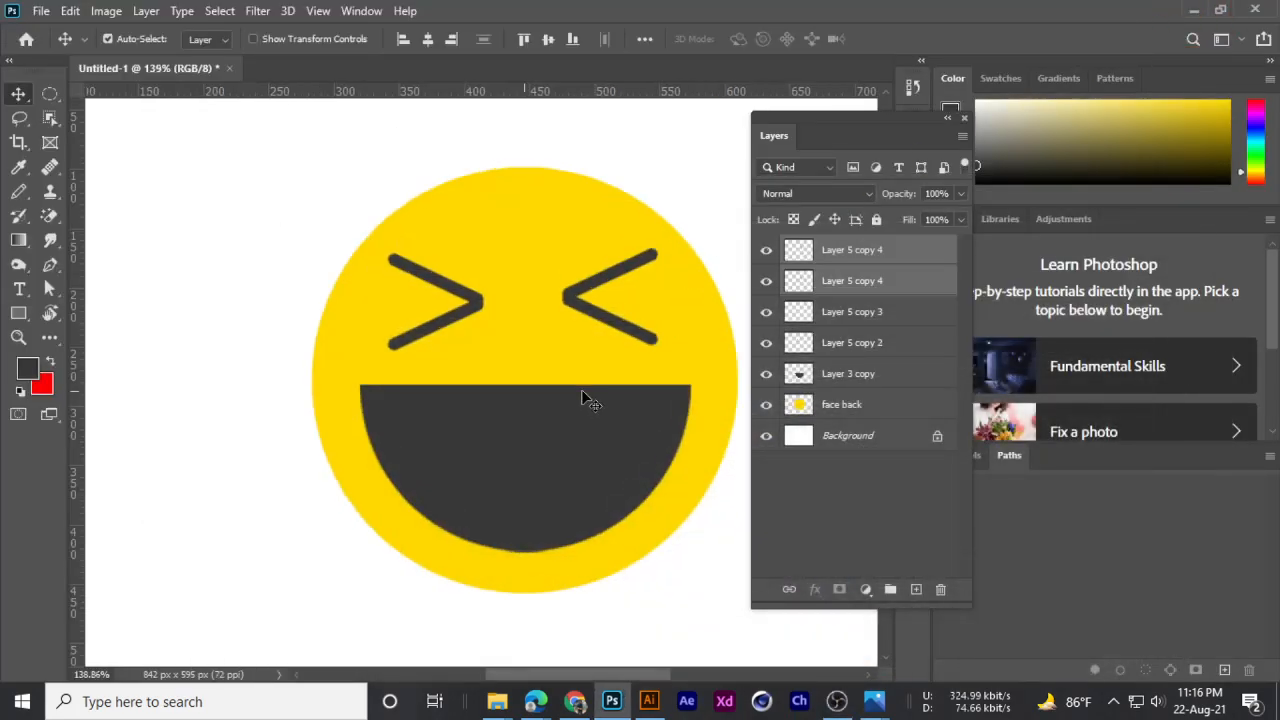
- Examine the mouth and tongue of the laughing face in the happy-emoji reference image in Photos and return to the Photoshop drawing
mouse_move(874, 701)
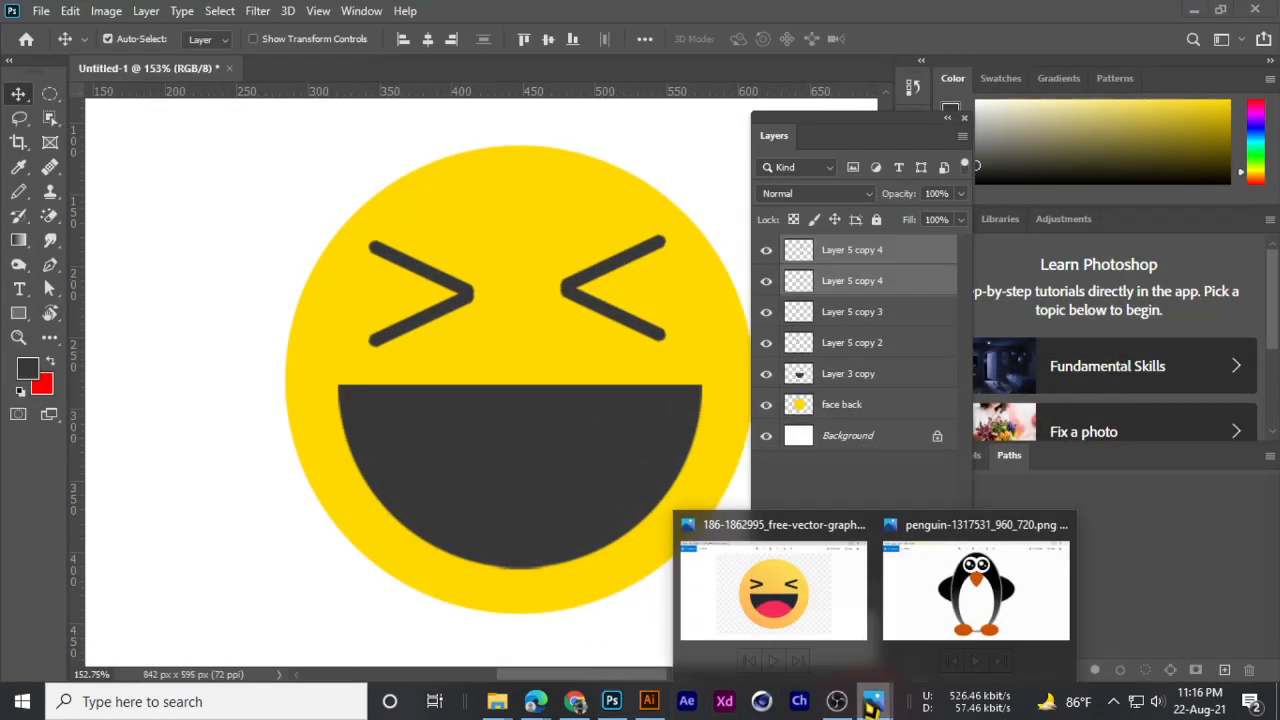
left_click(810, 592)
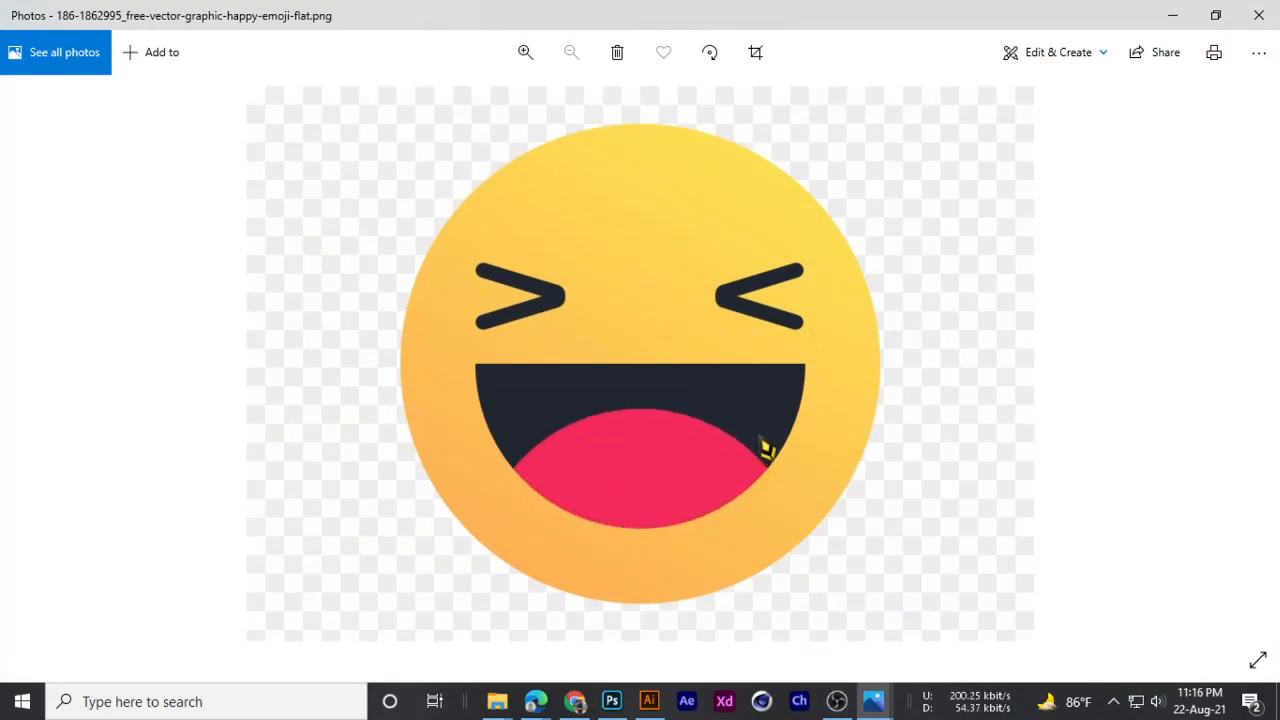
left_click(1170, 14)
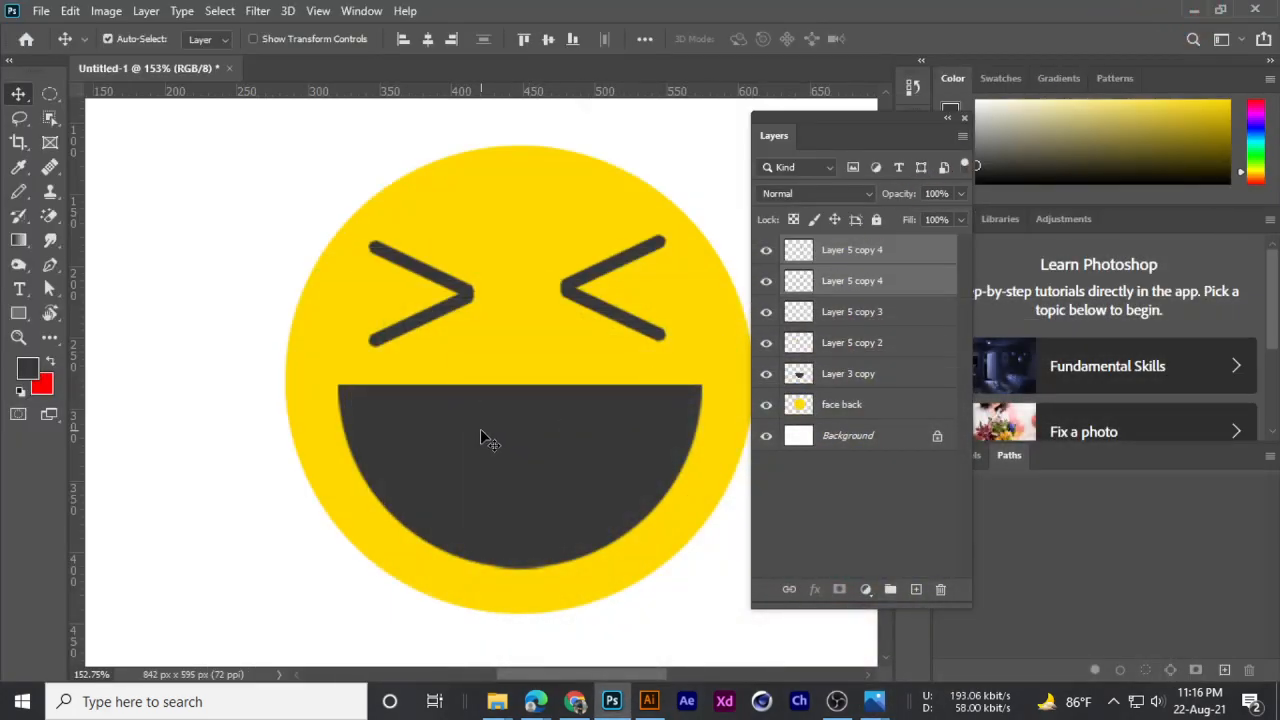
scroll(481, 437, "down", 5)
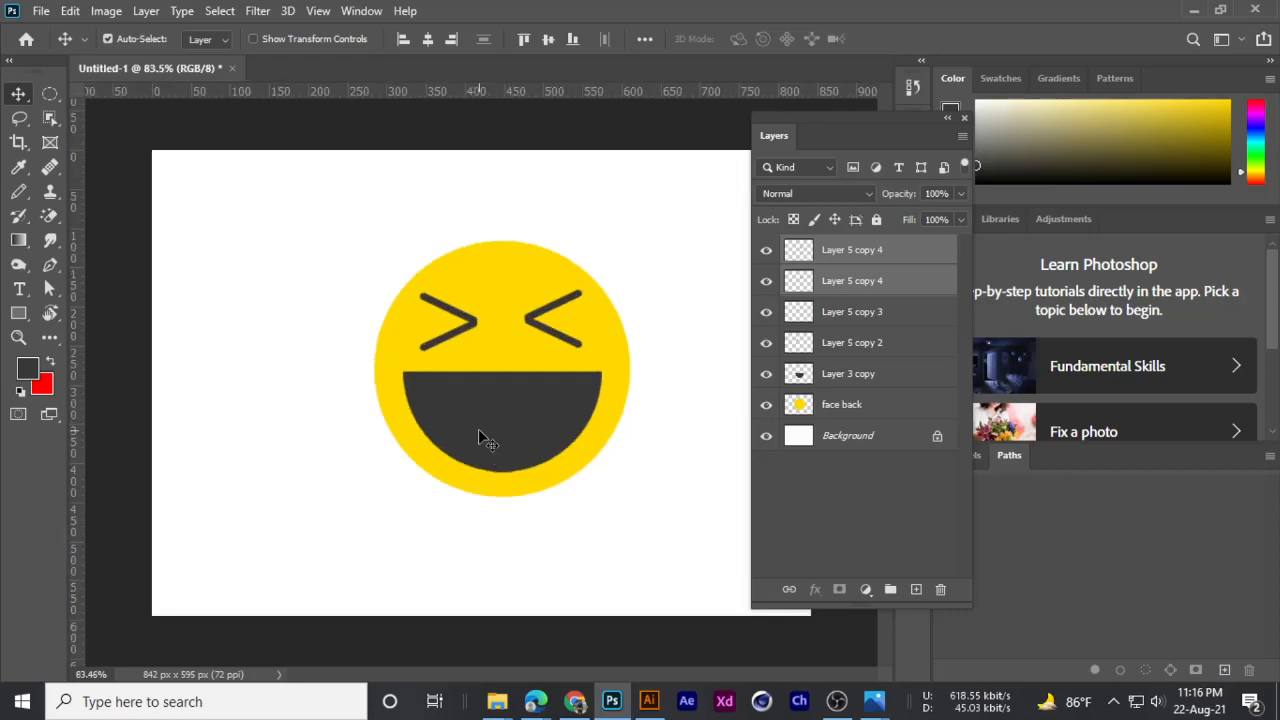
- Add a new layer above all the others and make a circular selection about 190 px wide overlapping the lower part of the mouth
left_click(853, 318)
left_click(860, 257)
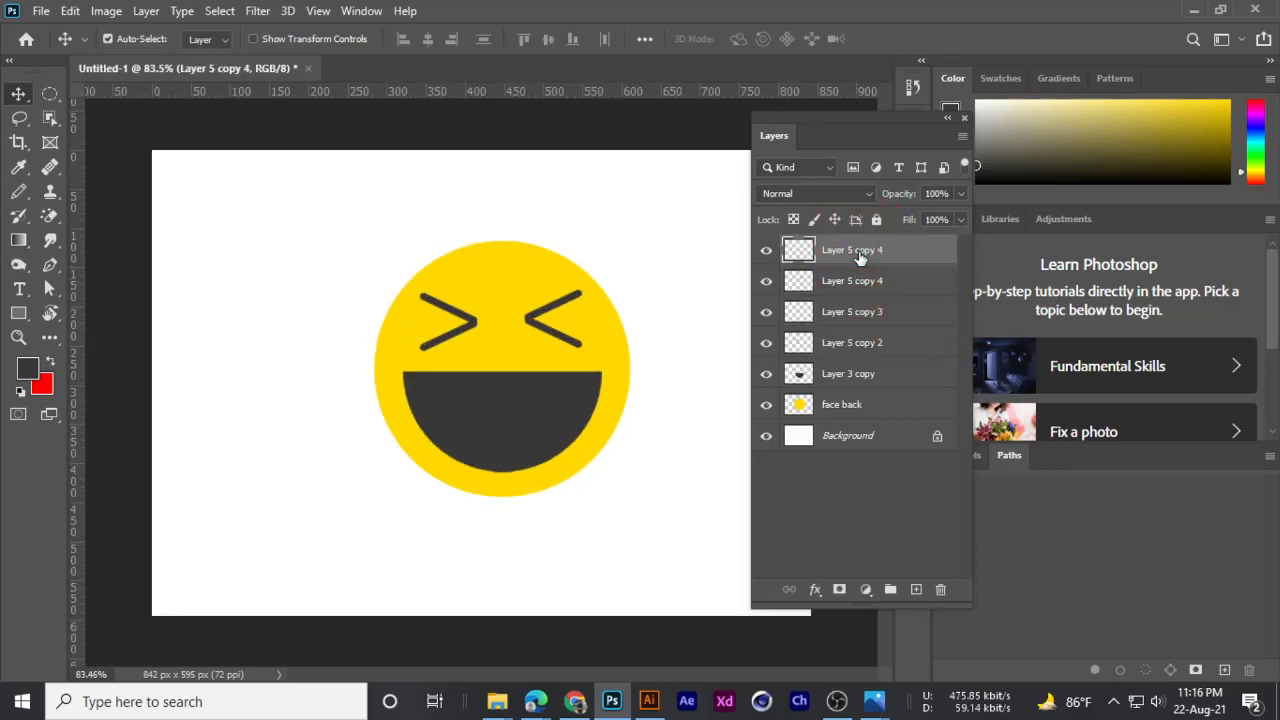
left_click(918, 592)
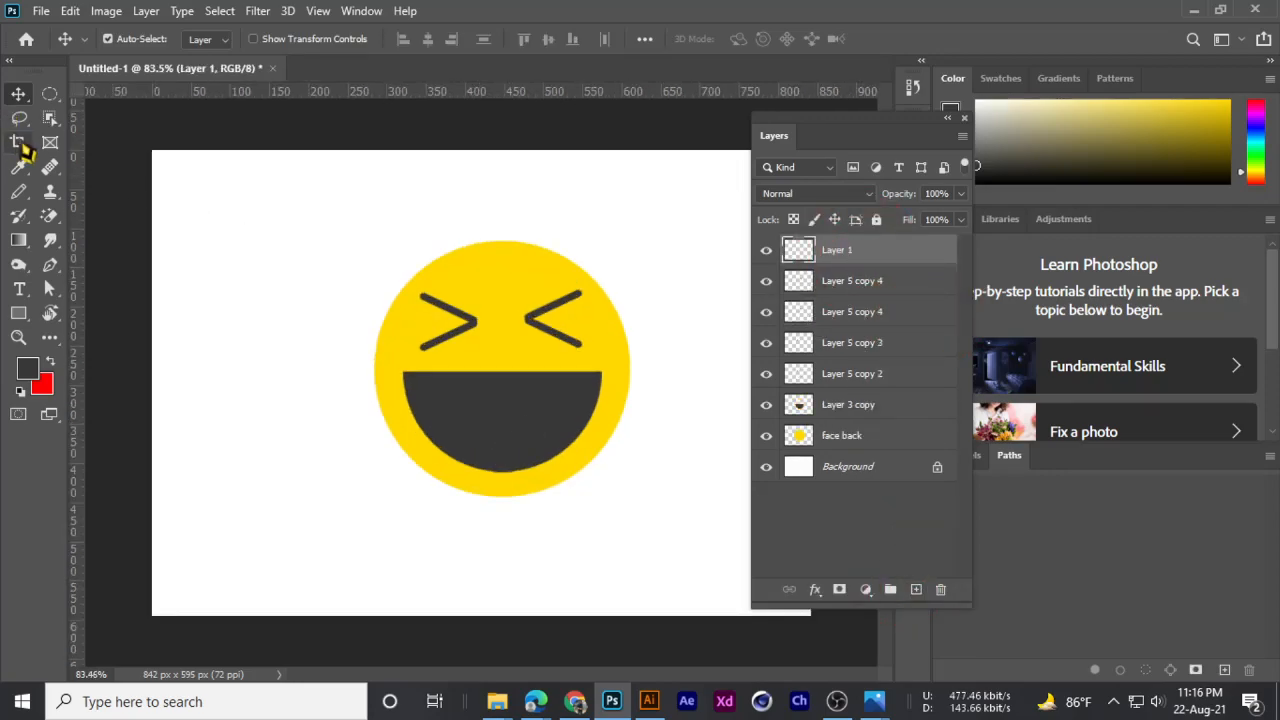
left_click_drag(49, 93, 95, 104)
left_click_drag(446, 380, 583, 554)
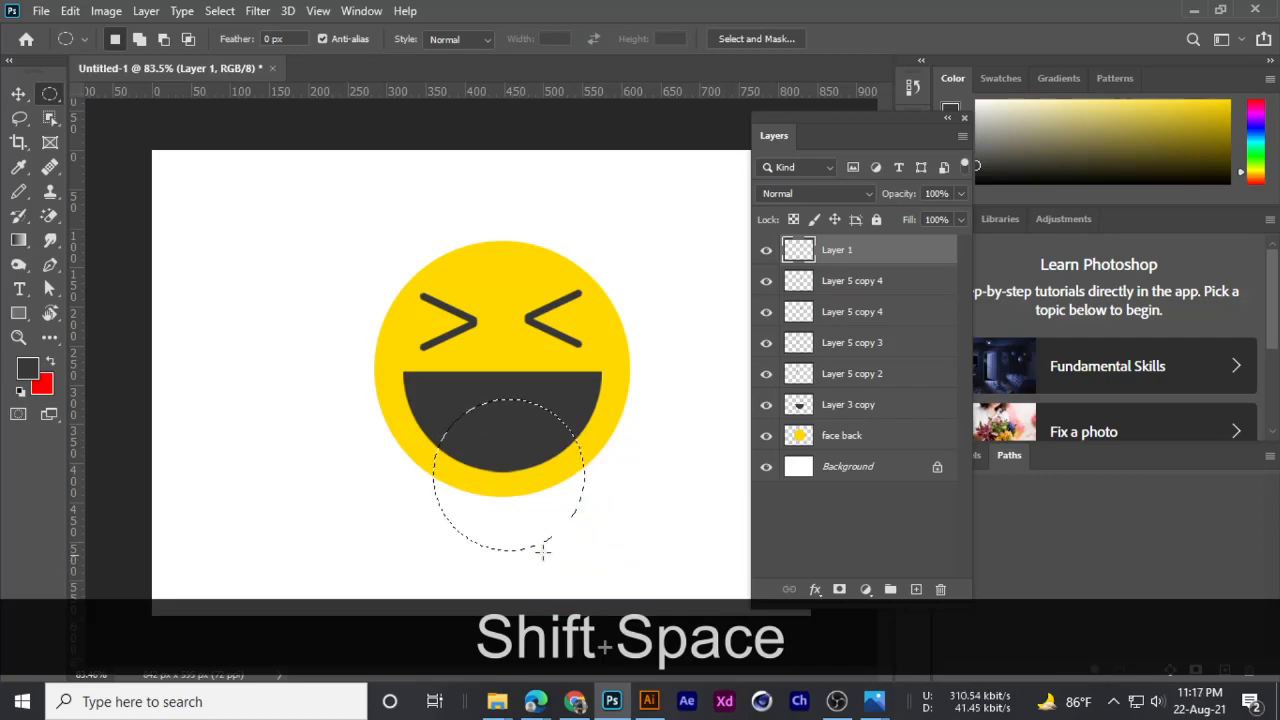
- Set the background colour to dark red 940e0e, fill the circular selection with it and deselect
left_click(42, 385)
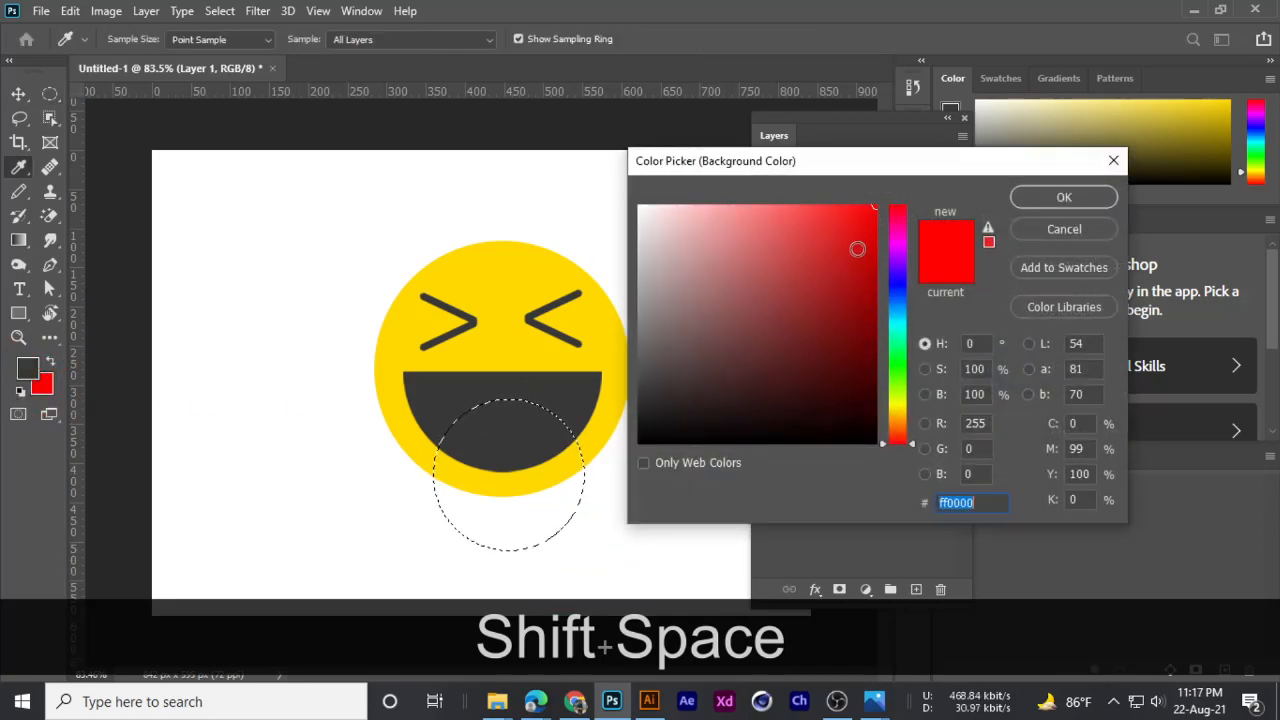
left_click(797, 218)
left_click_drag(797, 218, 854, 305)
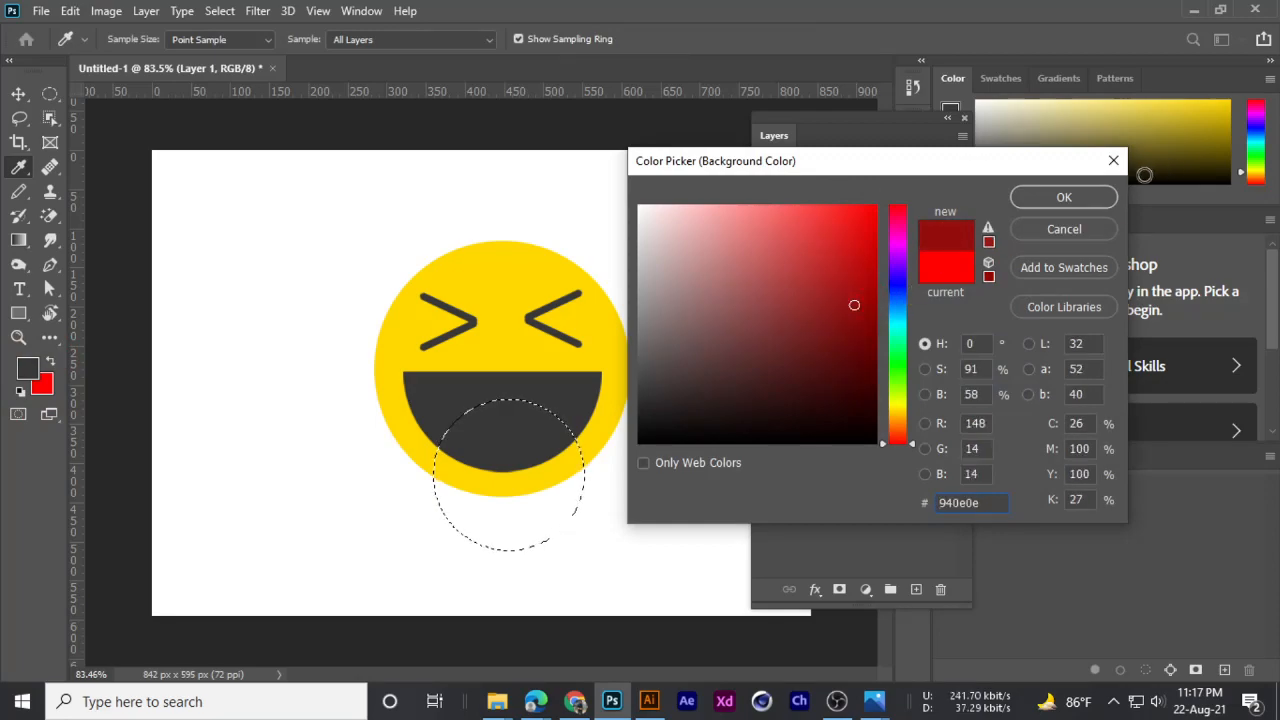
left_click(1083, 200)
key("ctrl+alt+BackSpace")
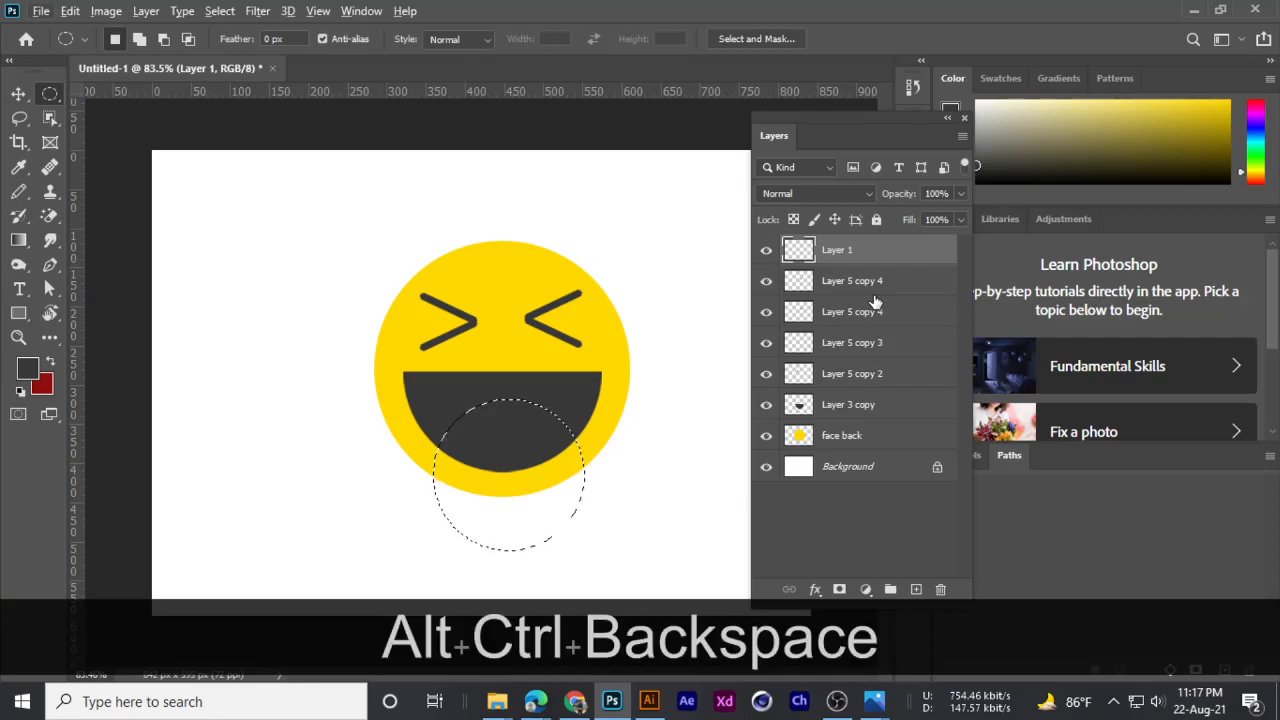
key("ctrl+d")
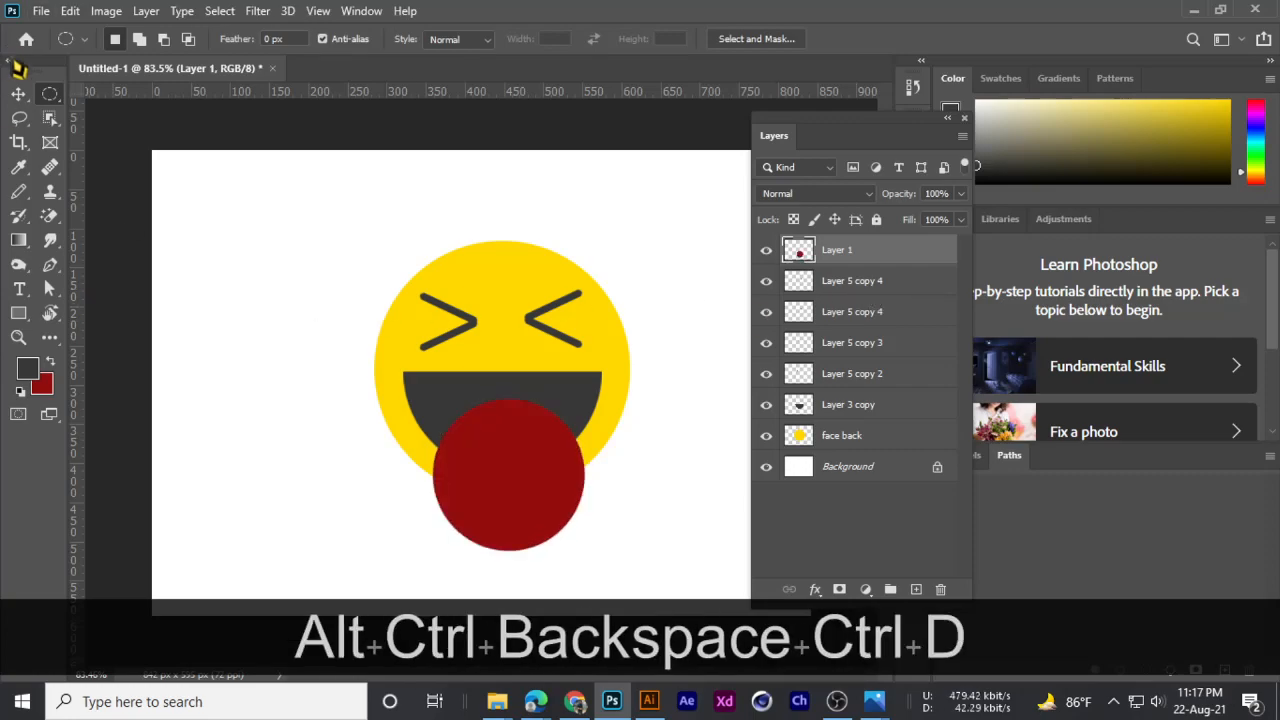
- Move the dark red circle so that it is horizontally centred on the mouth
left_click(19, 93)
mouse_move(493, 470)
left_mouse_down()
mouse_move(436, 482)
mouse_move(486, 487)
left_mouse_up()
left_click_drag(490, 473, 491, 471)
scroll(495, 470, "up", 3)
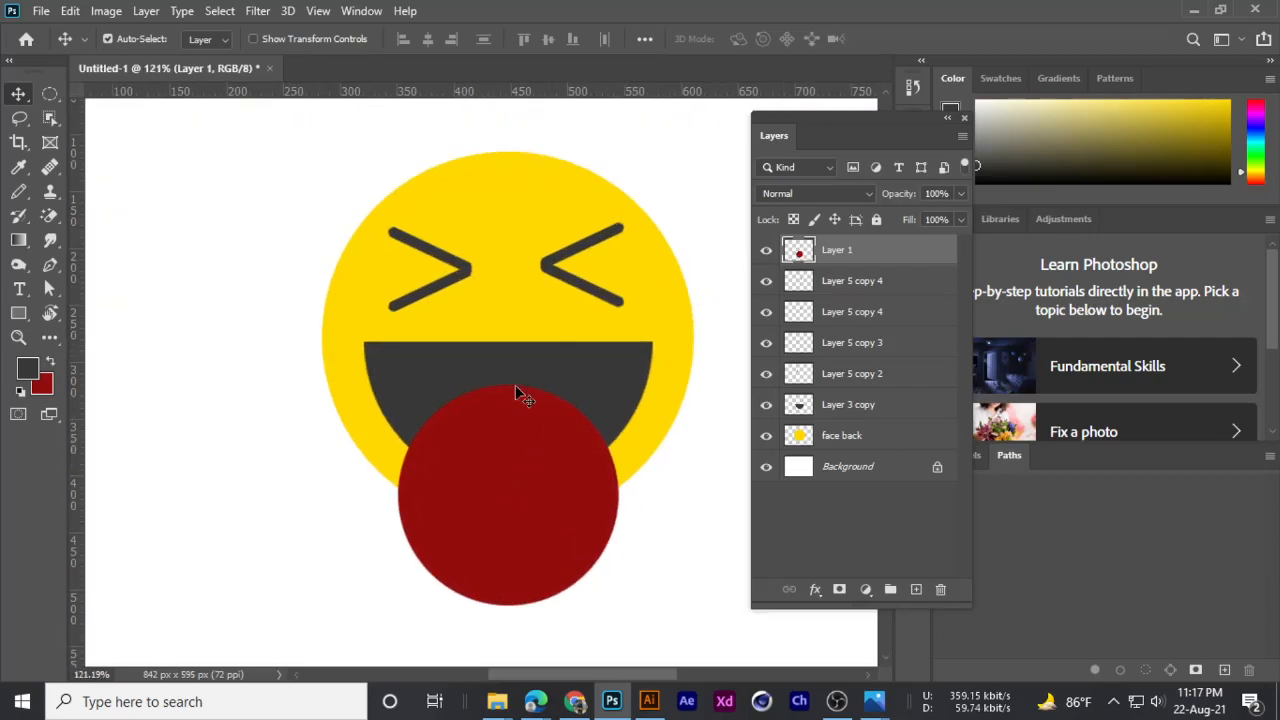
scroll(422, 469, "up", 2)
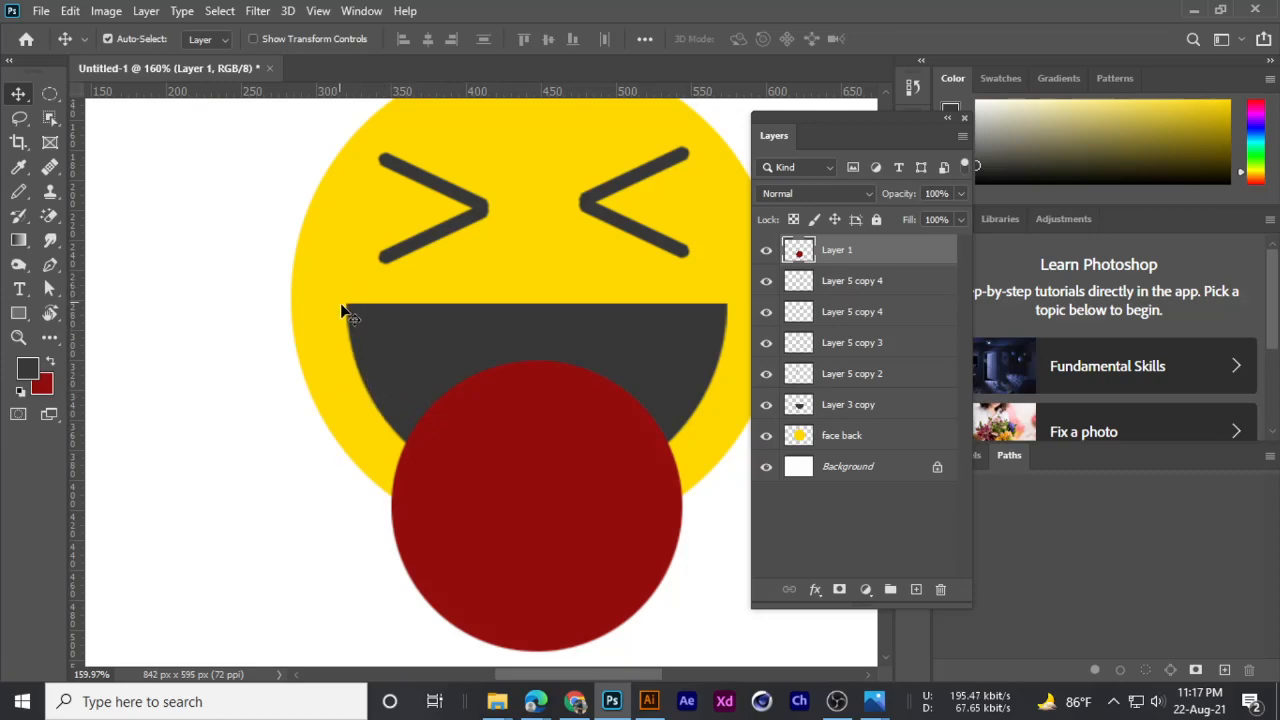
- Load the mouth shape as a selection and make the dark red circle's layer active
left_click(410, 337)
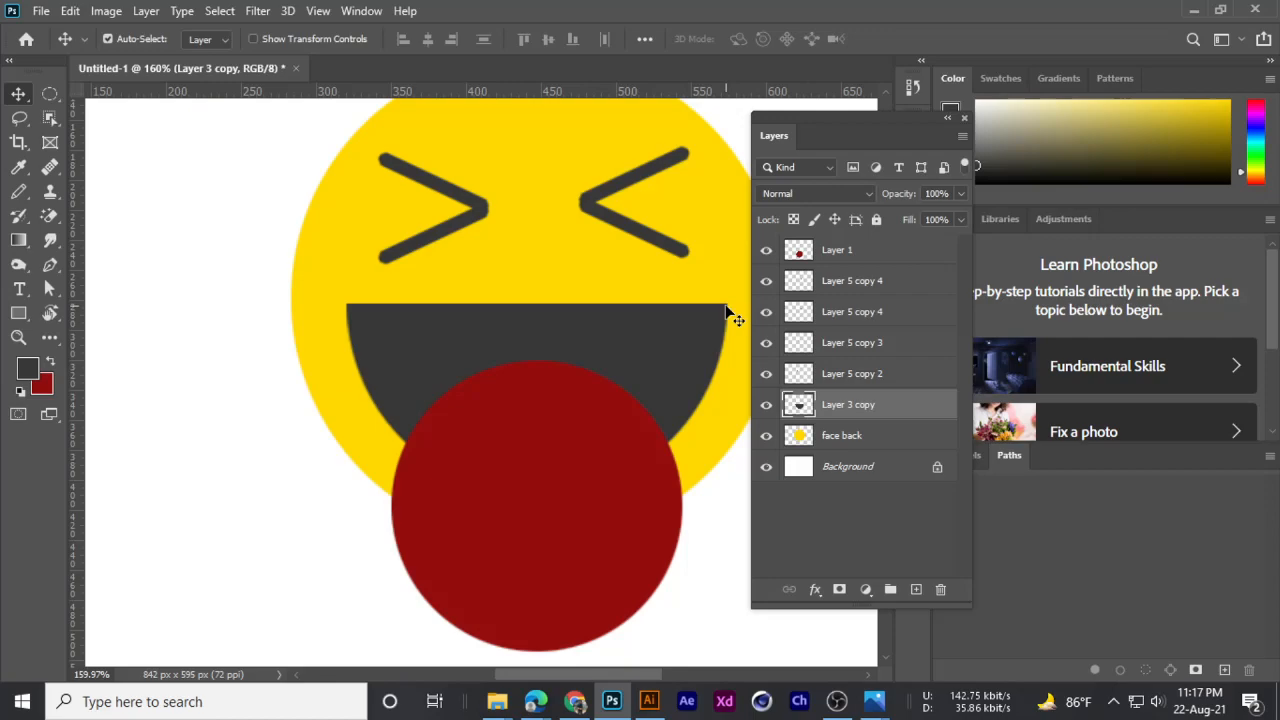
left_click(480, 484)
left_click(764, 251)
left_click(765, 251)
left_click(836, 412)
left_click(797, 405, "ctrl")
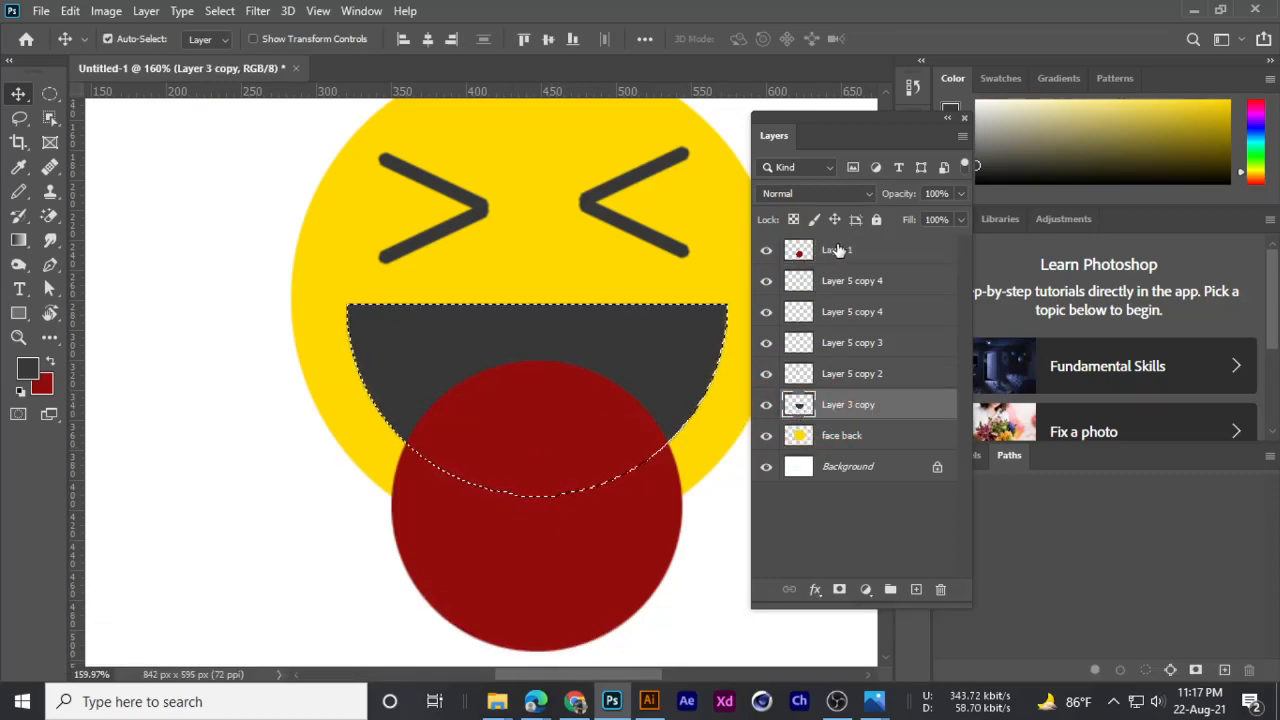
left_click(836, 251)
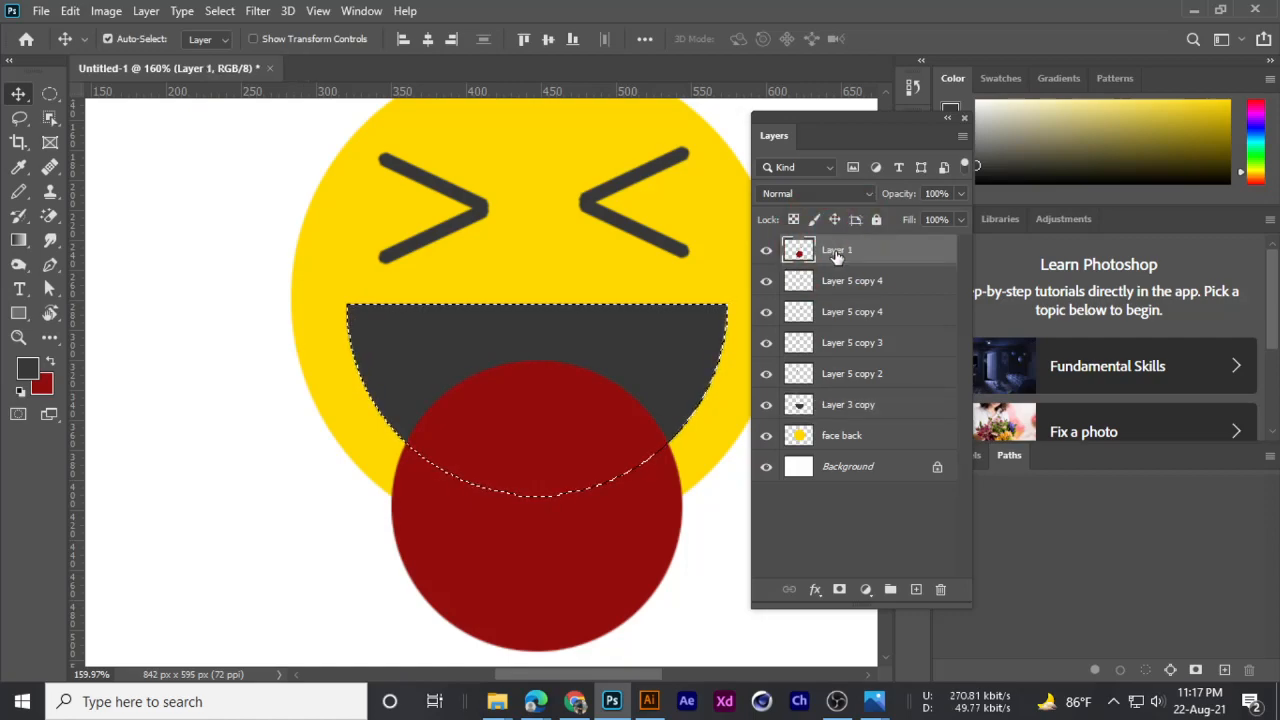
- Try deleting the part of the red circle inside the mouth selection, and undo the deletion
key("Delete")
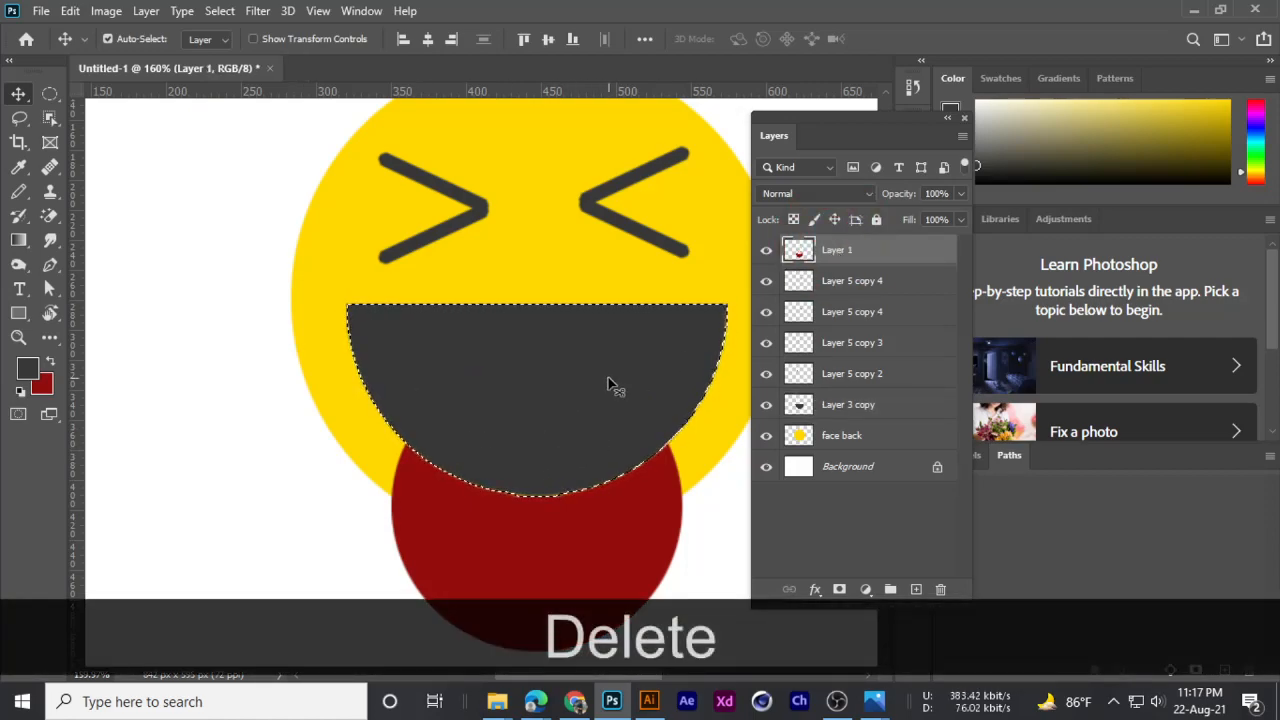
key("ctrl+z")
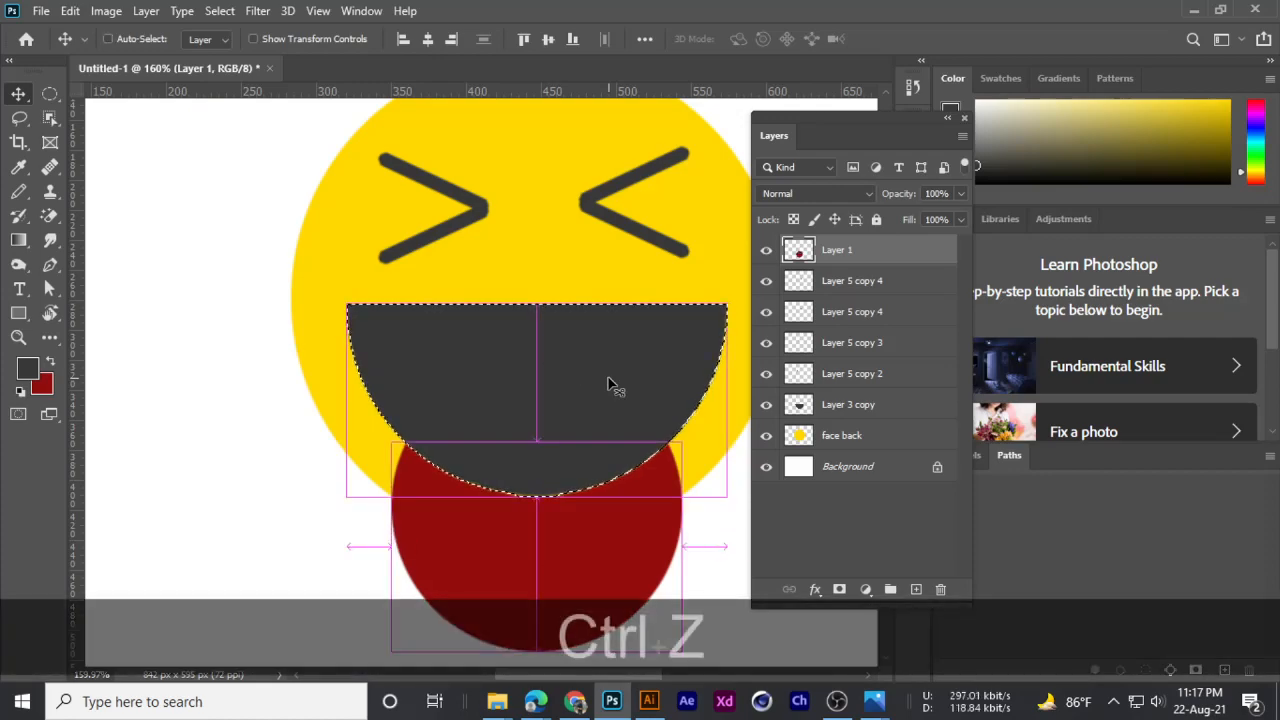
scroll(575, 360, "down", 3)
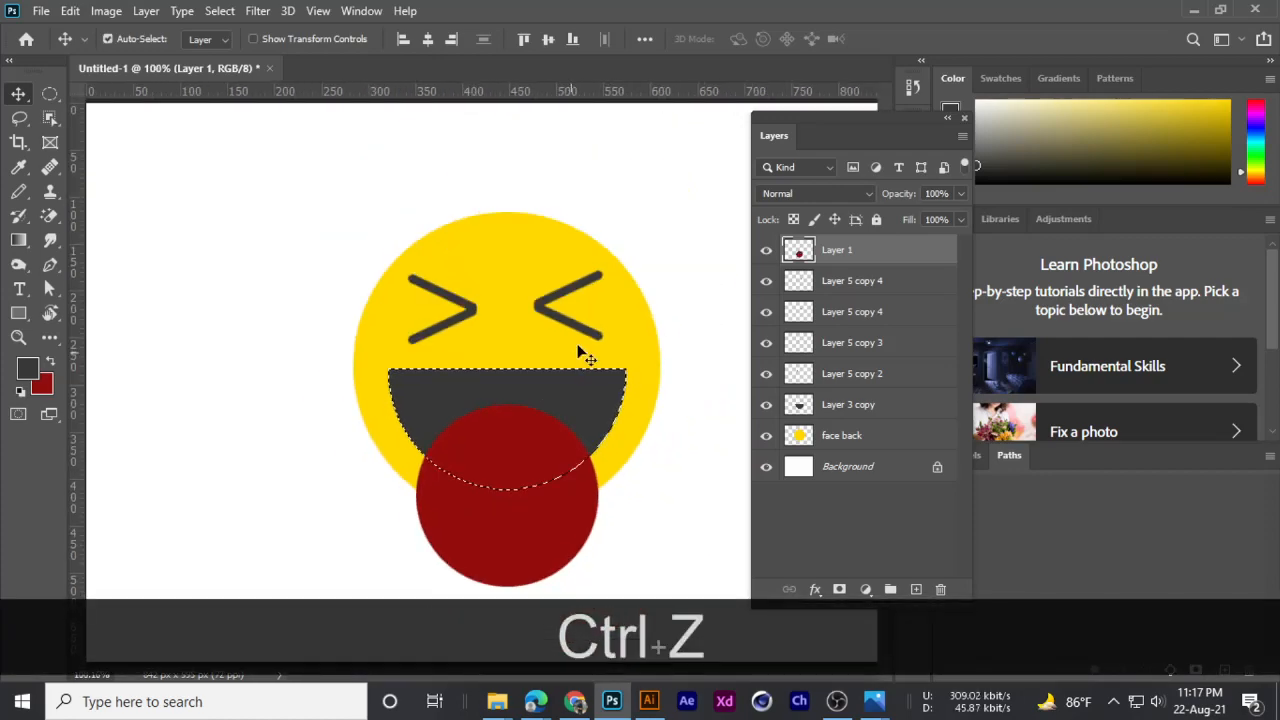
- Invert the selection, delete the part of the red circle outside the mouth to form the tongue, and deselect
left_click(225, 11)
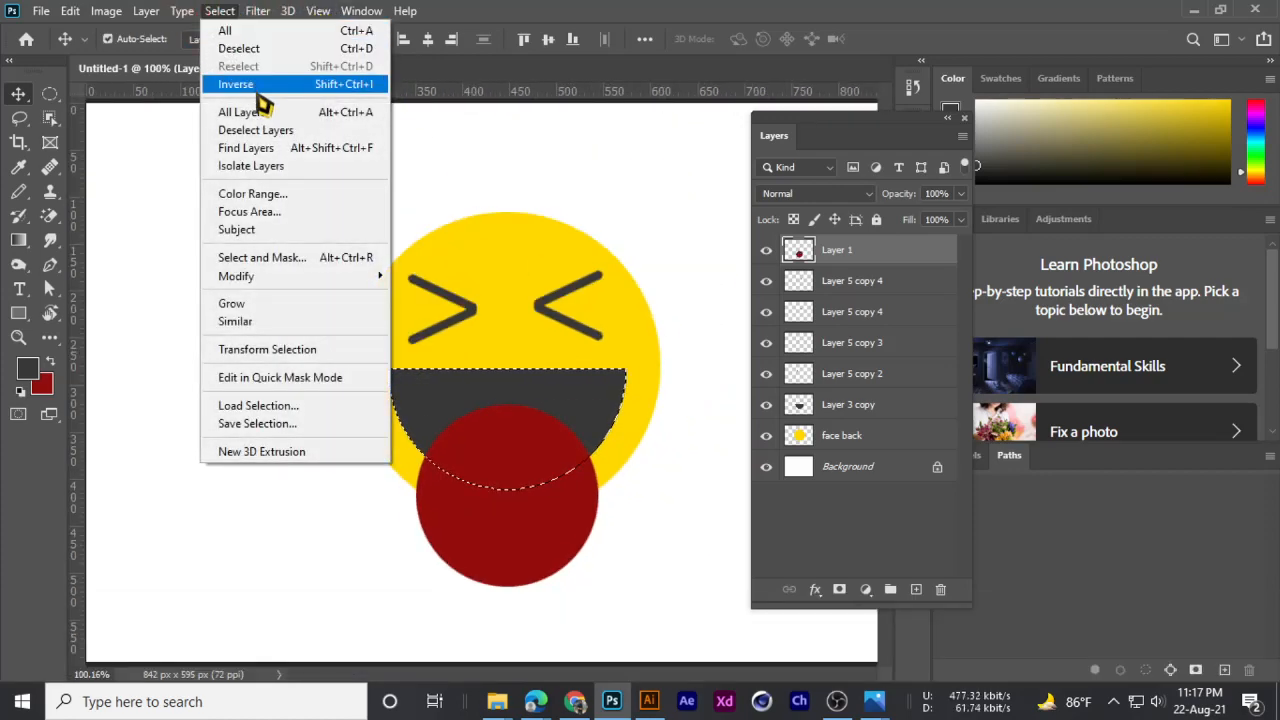
left_click(258, 92)
scroll(370, 302, "down", 1)
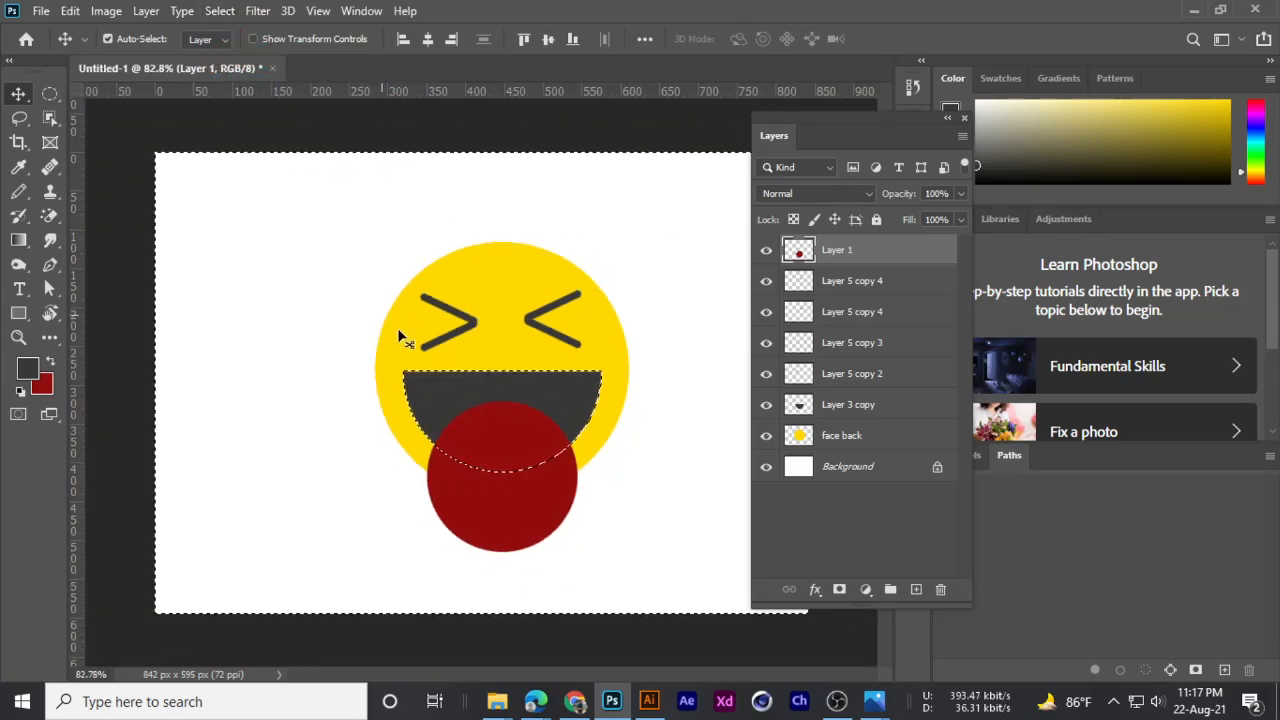
key("Delete")
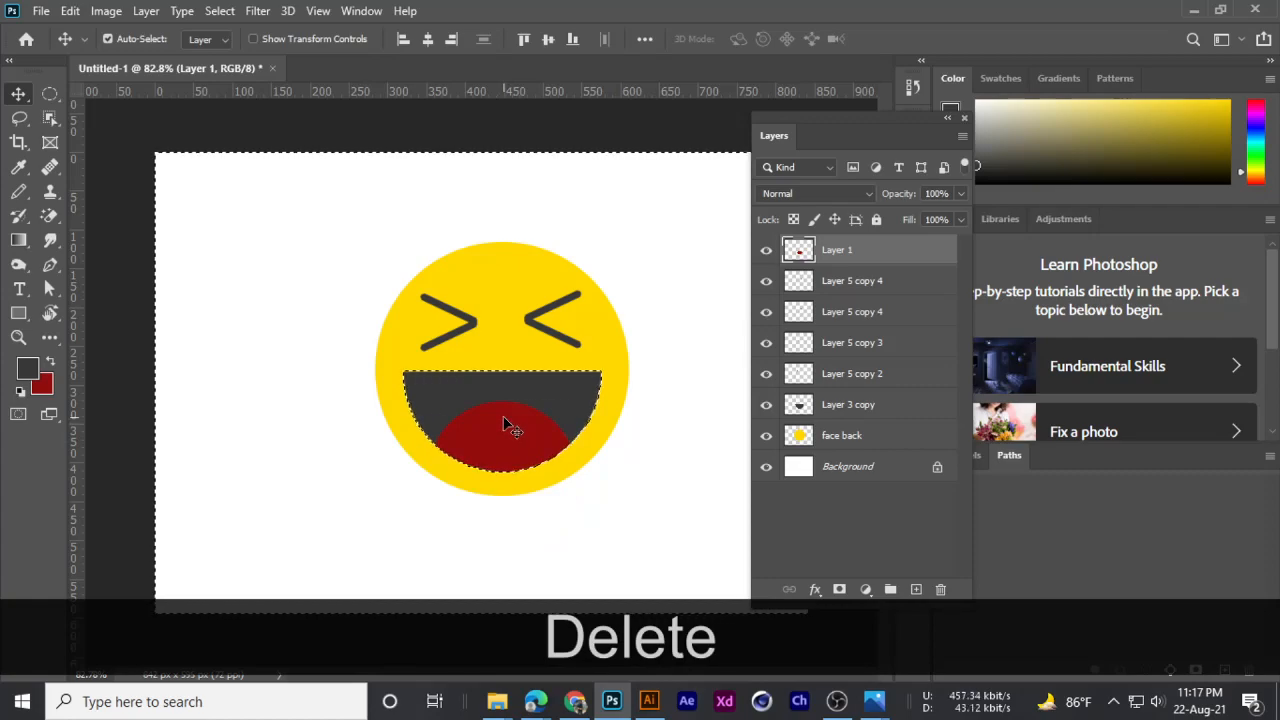
scroll(509, 420, "down", 3)
scroll(514, 414, "up", 2)
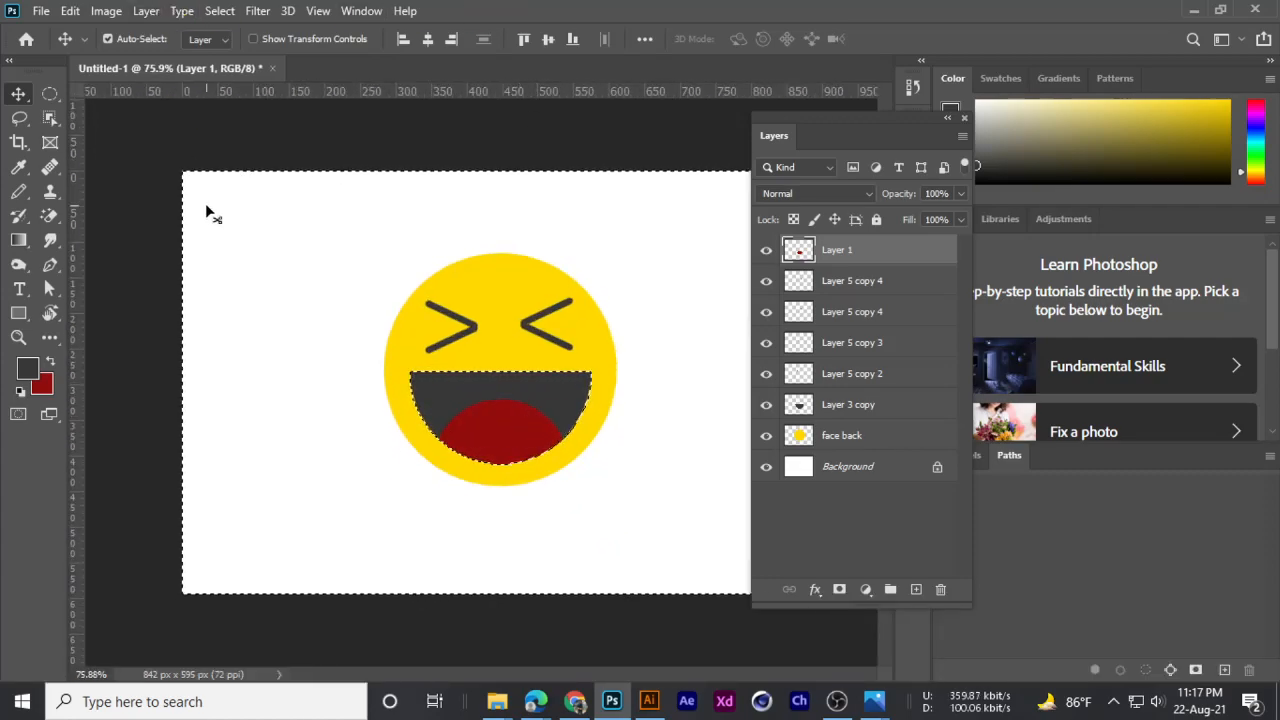
key("ctrl+d")
scroll(497, 466, "up", 4)
scroll(355, 450, "down", 3)
scroll(450, 462, "down", 2)
scroll(465, 468, "up", 1)
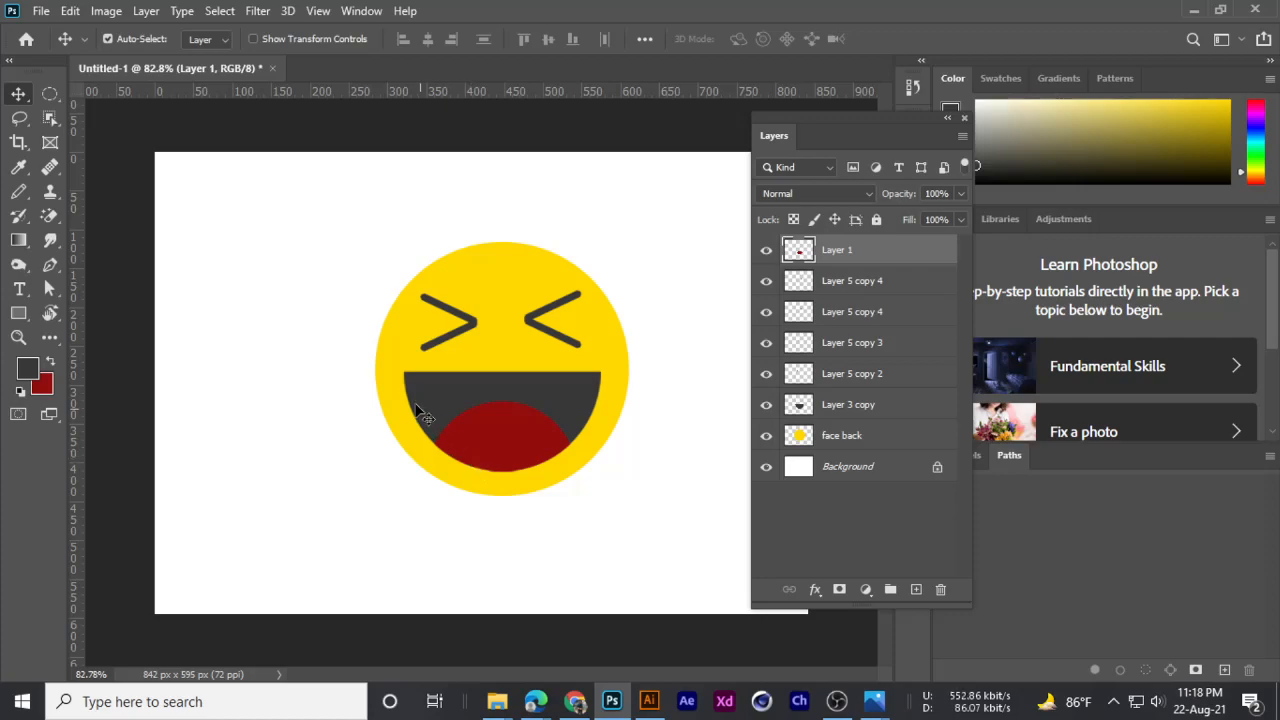
scroll(430, 412, "up", 1)
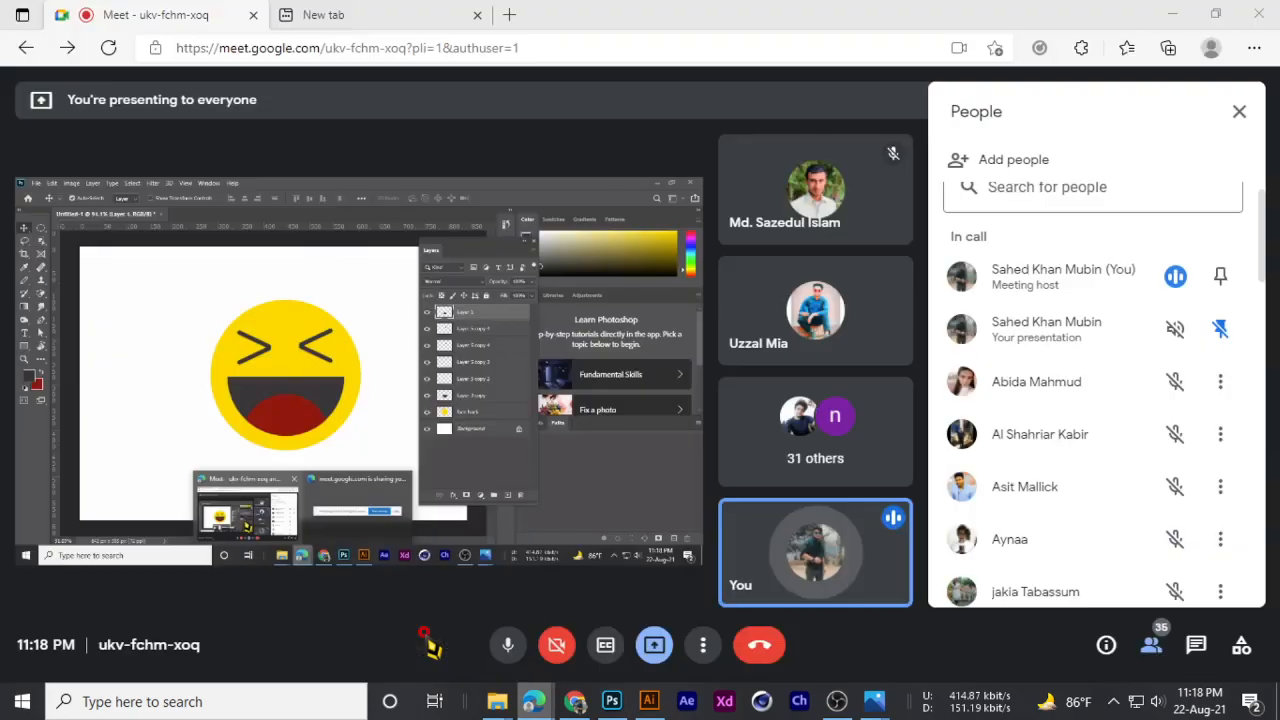
- Switch to the Google Meet call, close its list of participants and return to Photoshop
left_click(432, 622)
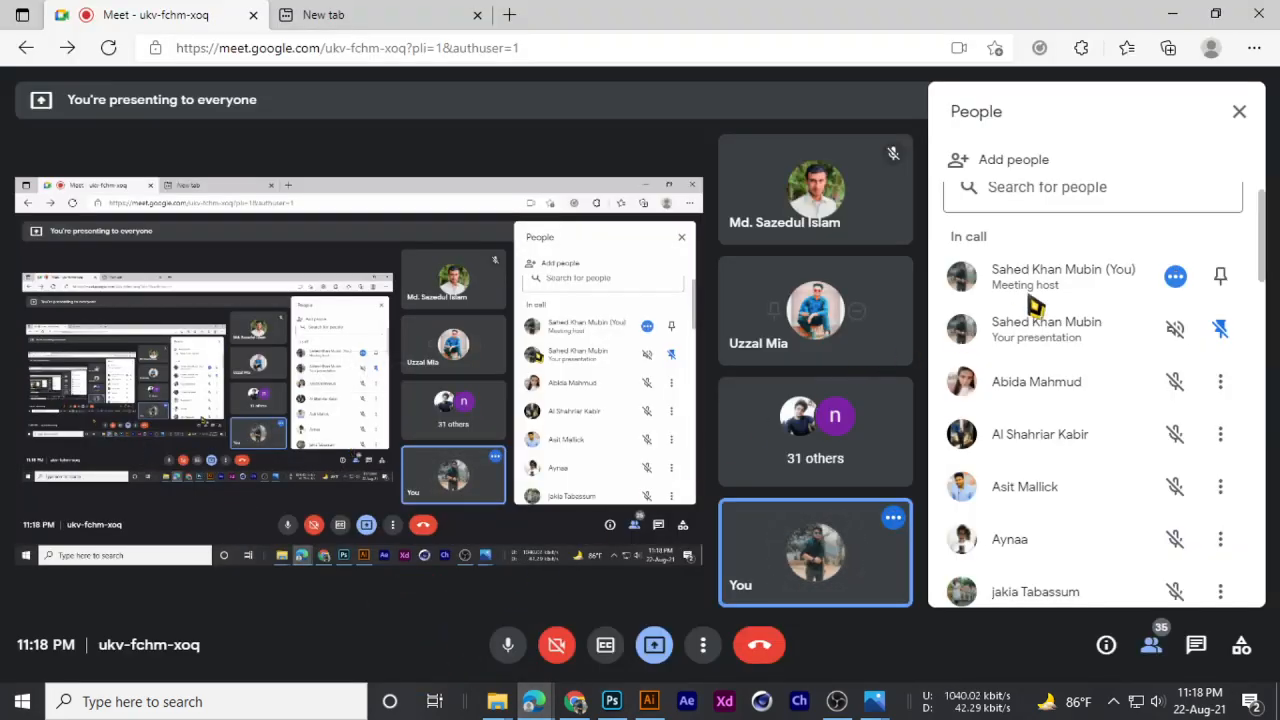
left_click(1239, 111)
left_click(1173, 14)
scroll(590, 350, "down", 2)
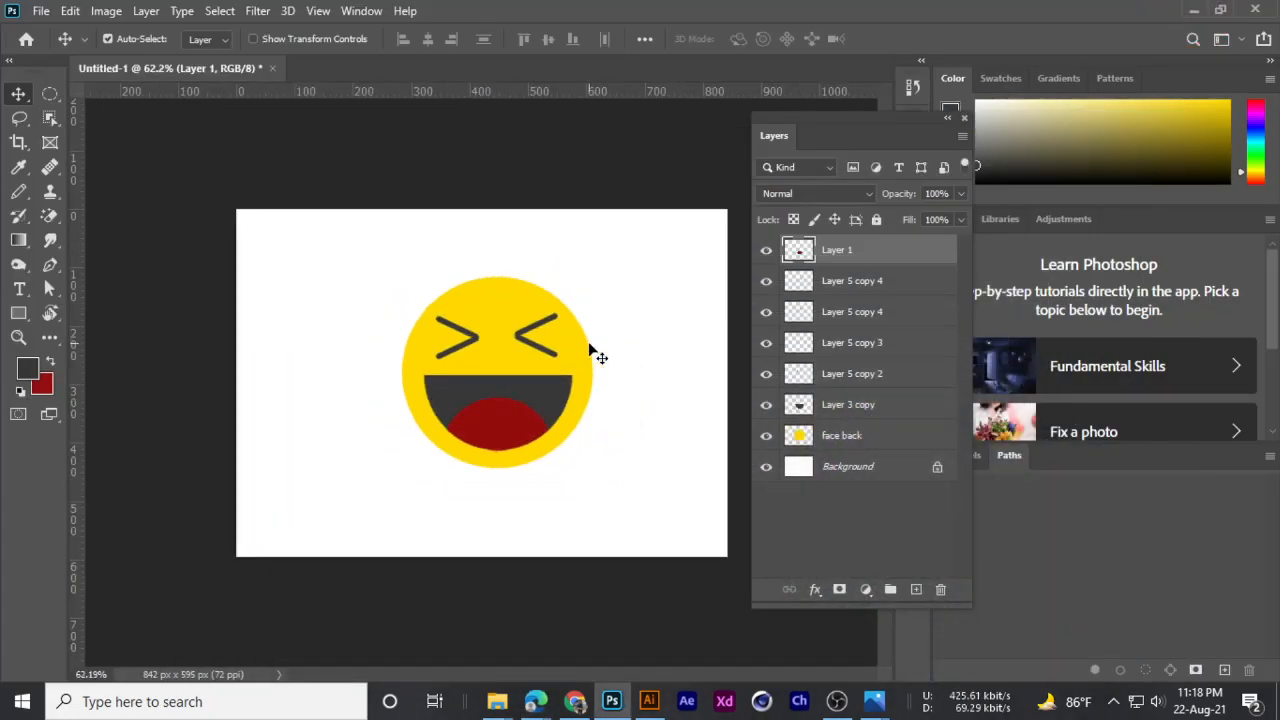
scroll(590, 350, "up", 2)
scroll(590, 350, "down", 1)
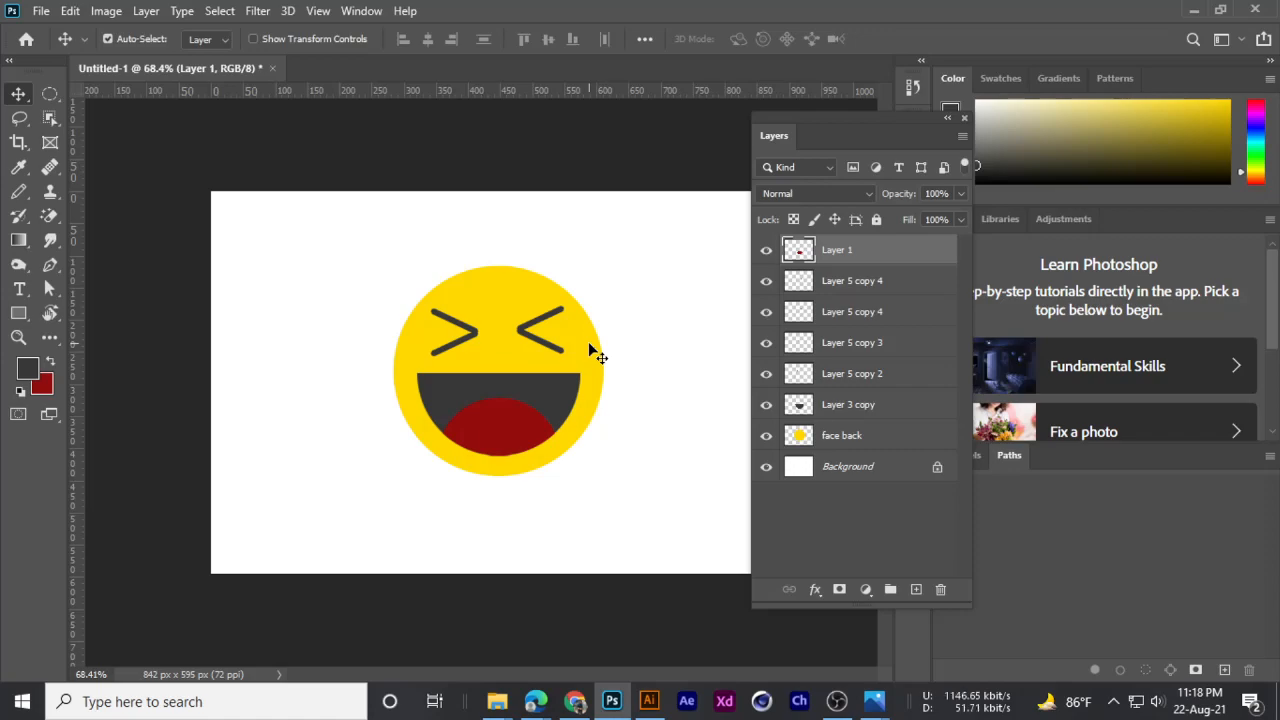
scroll(457, 376, "up", 1)
scroll(456, 379, "down", 2)
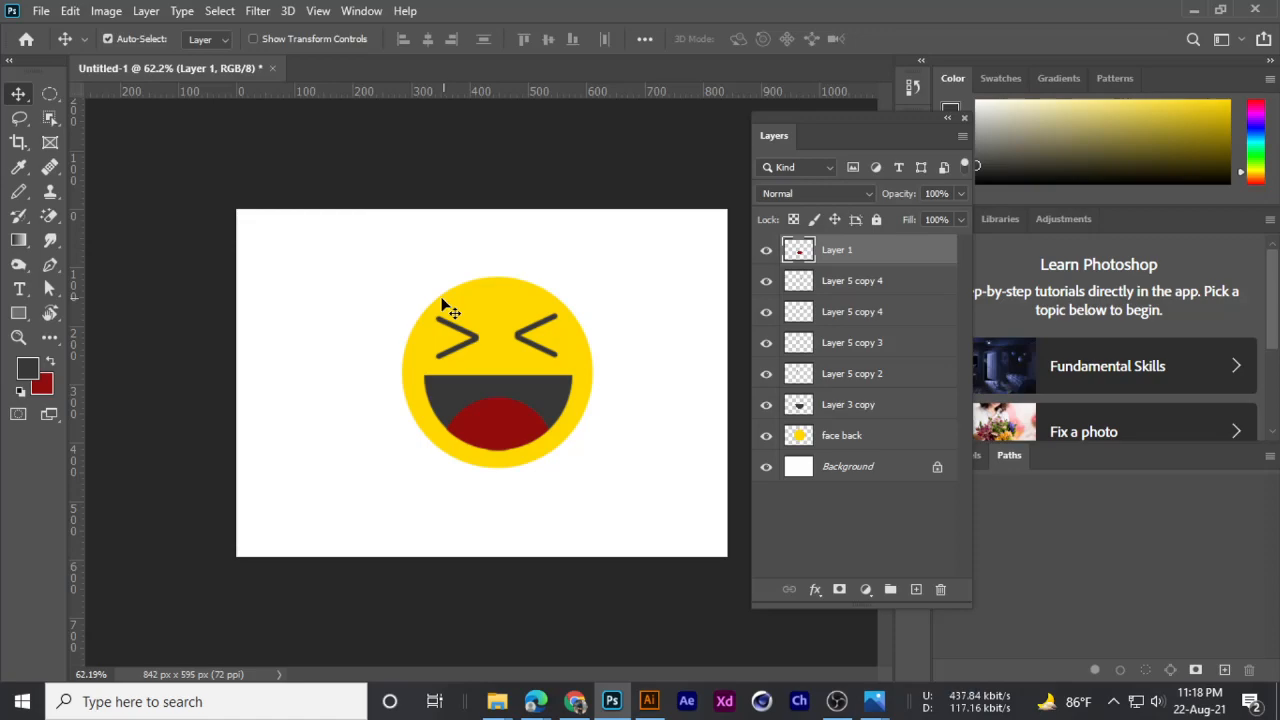
- Select all the emoji's layers, move them to about 53 px from the canvas's left edge and group them
left_click_drag(405, 288, 598, 497)
left_click_drag(514, 403, 386, 407)
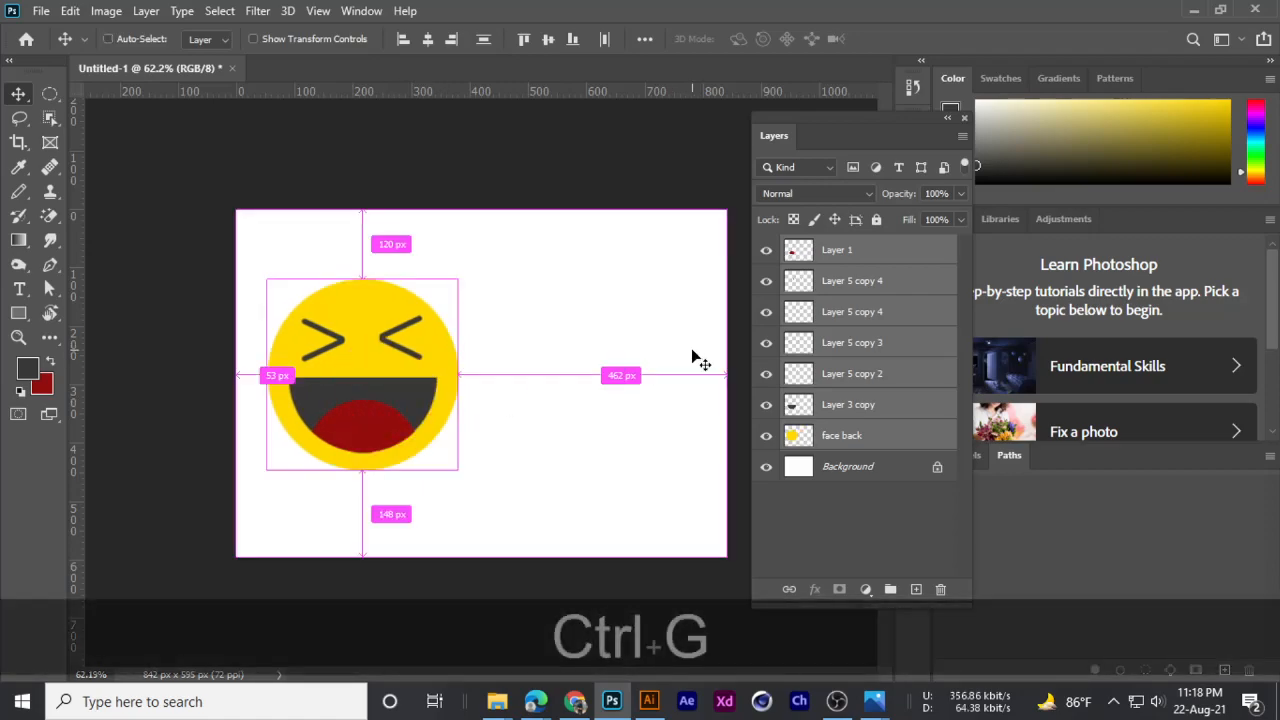
key("ctrl+g")
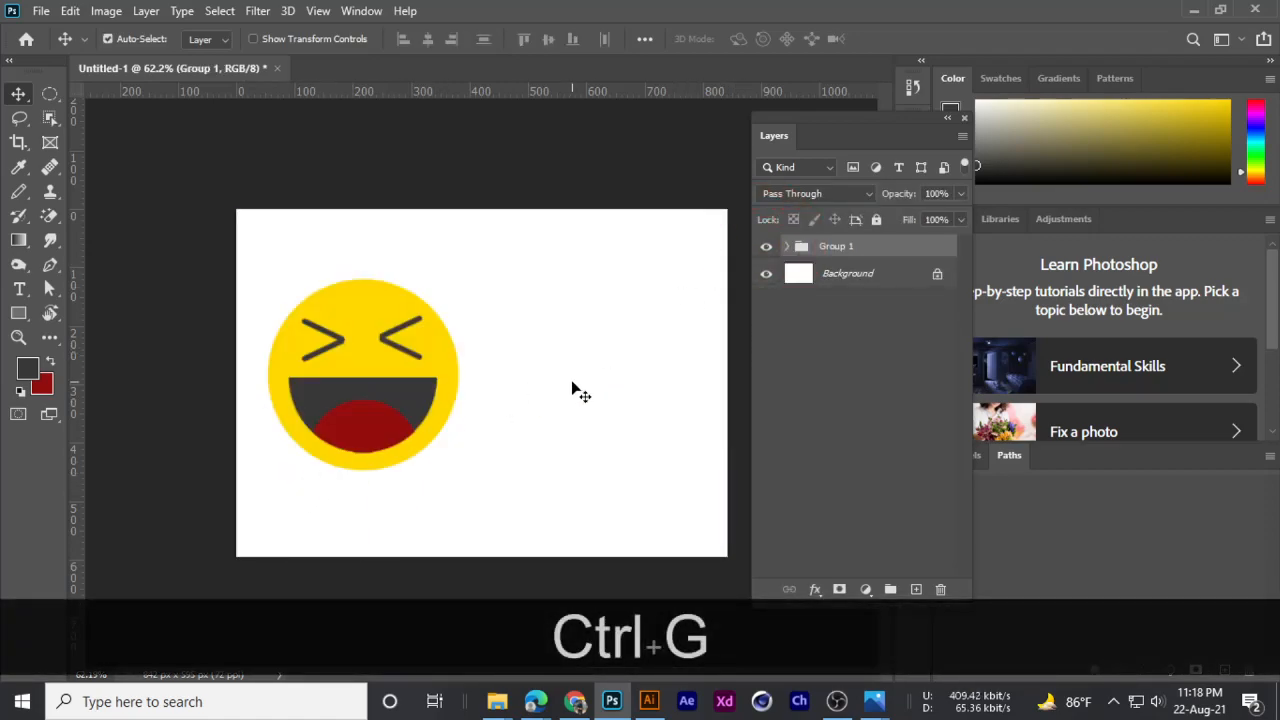
- Switch to the penguin image in Photos, examine its body, eyes and feet as the reference, and return to Photoshop
scroll(562, 400, "up", 1)
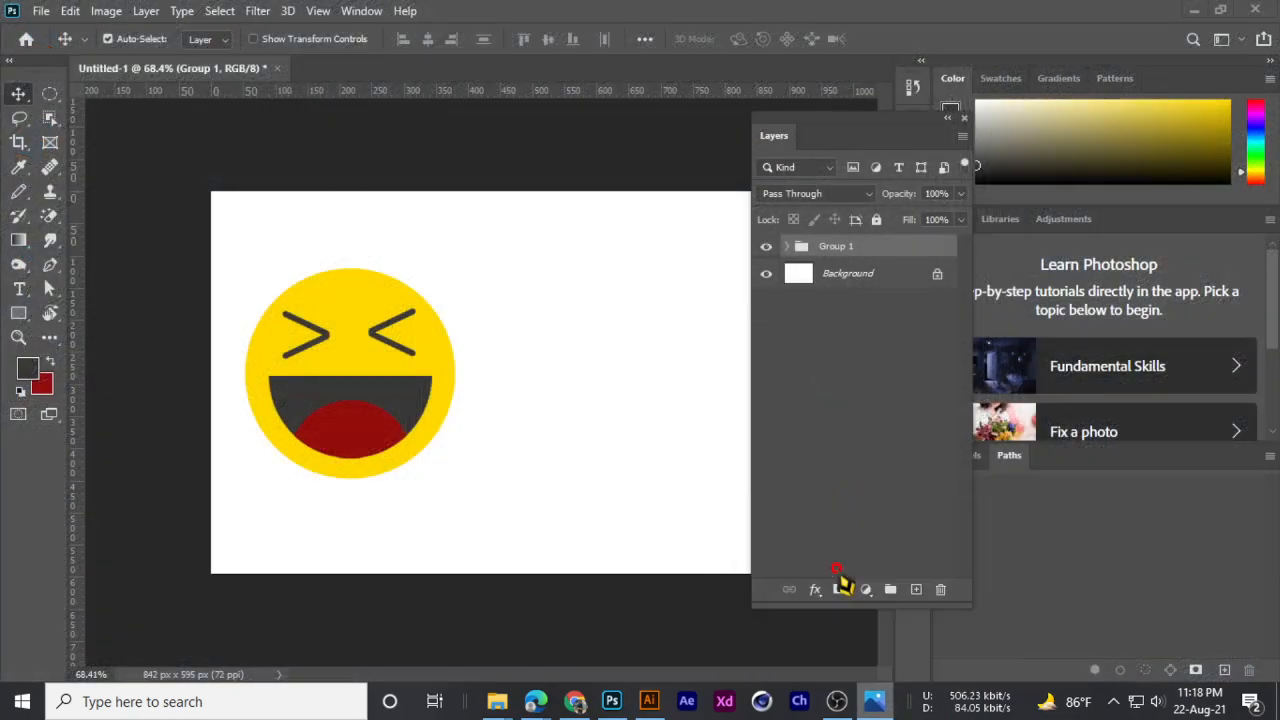
left_click(843, 587)
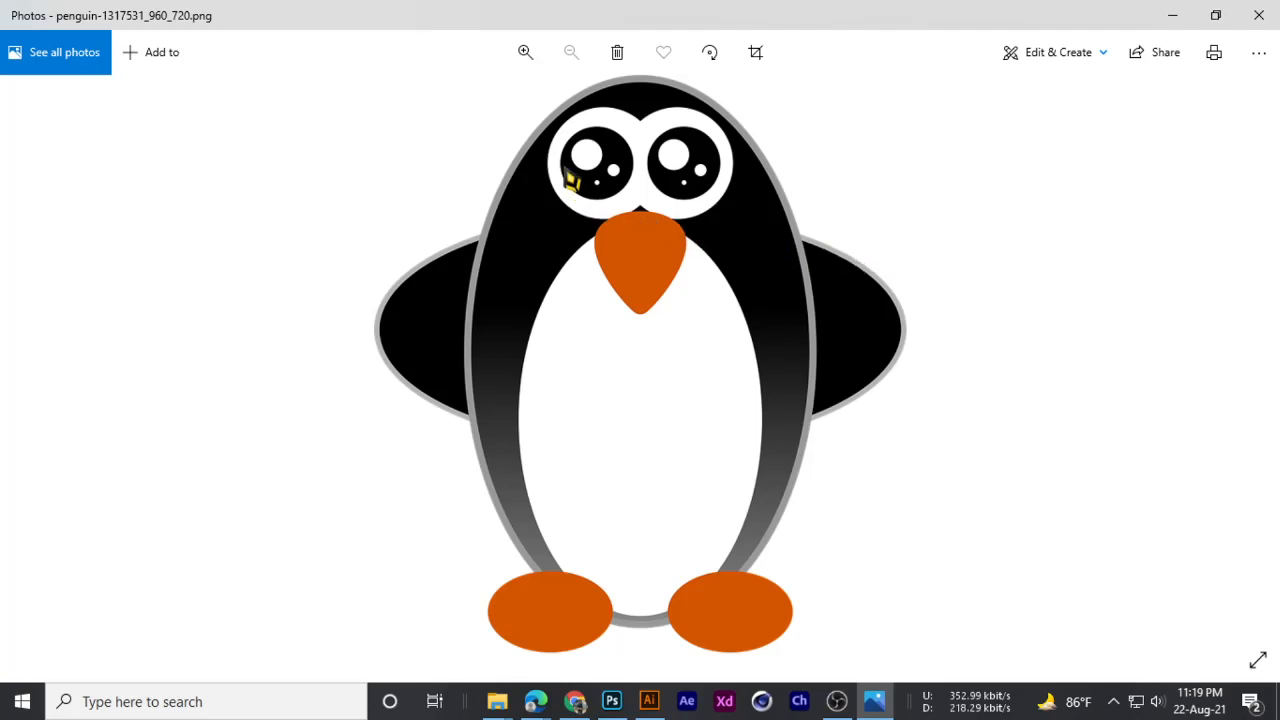
scroll(569, 172, "up", 3)
scroll(568, 175, "down", 2)
scroll(570, 176, "down", 1)
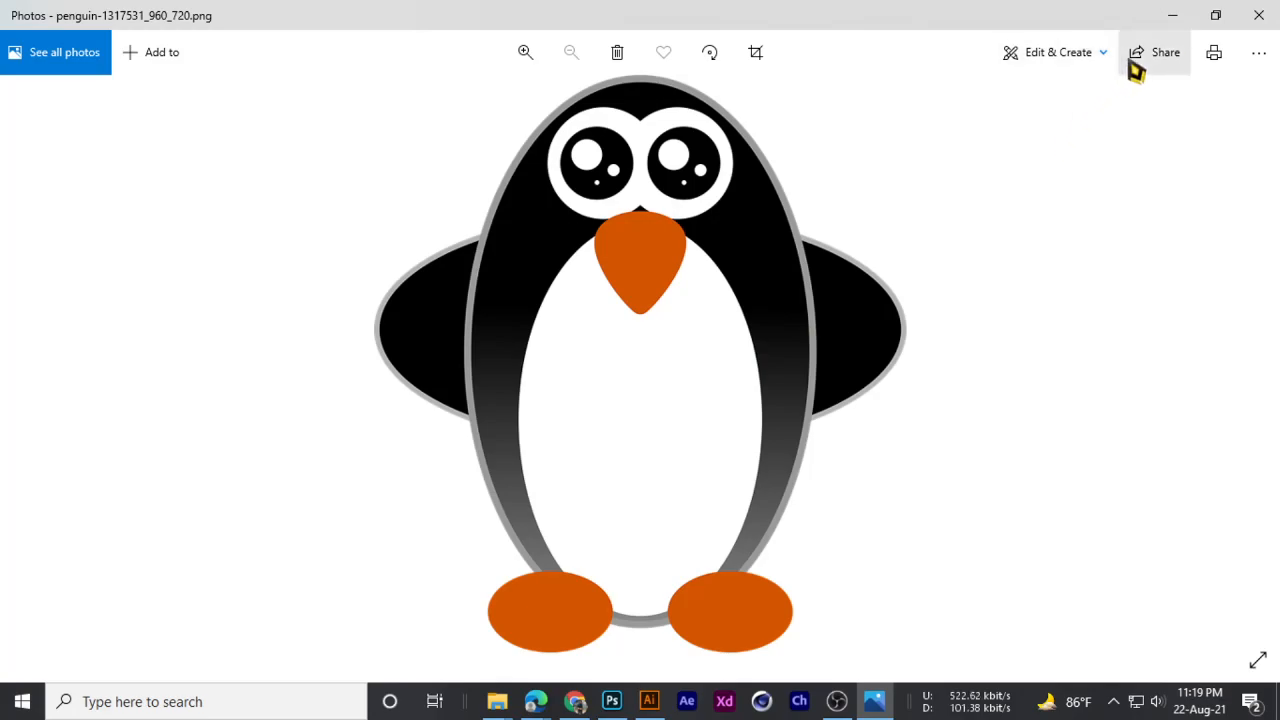
left_click(1176, 14)
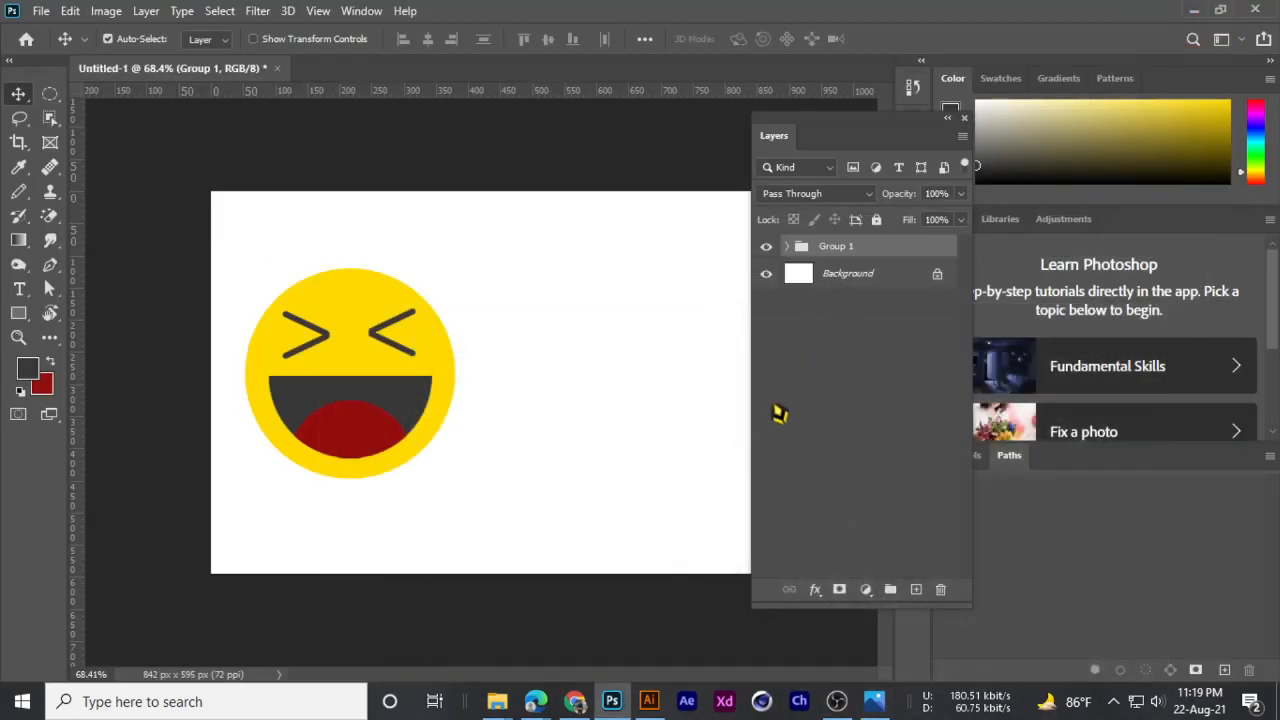
- Switch to the Google Meet call, read the in-call messages, close them and return to Photoshop
left_click(576, 699)
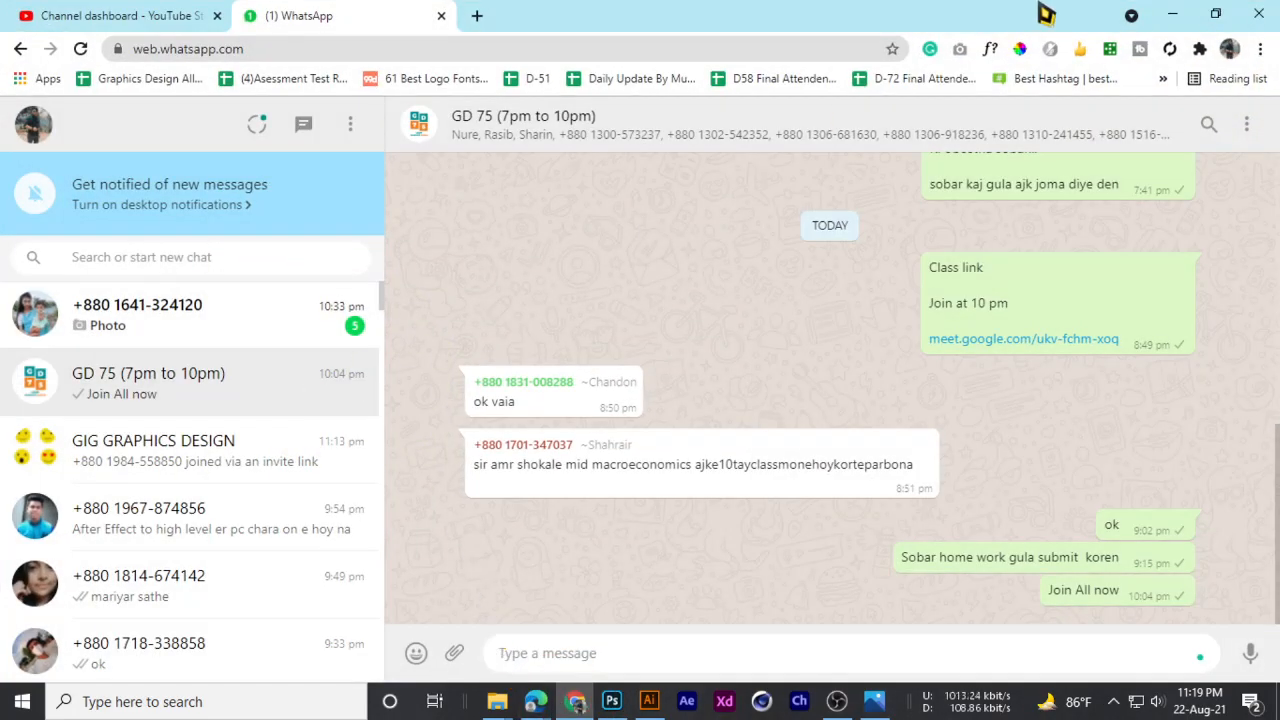
left_click(1172, 14)
left_click(535, 701)
left_click(437, 612)
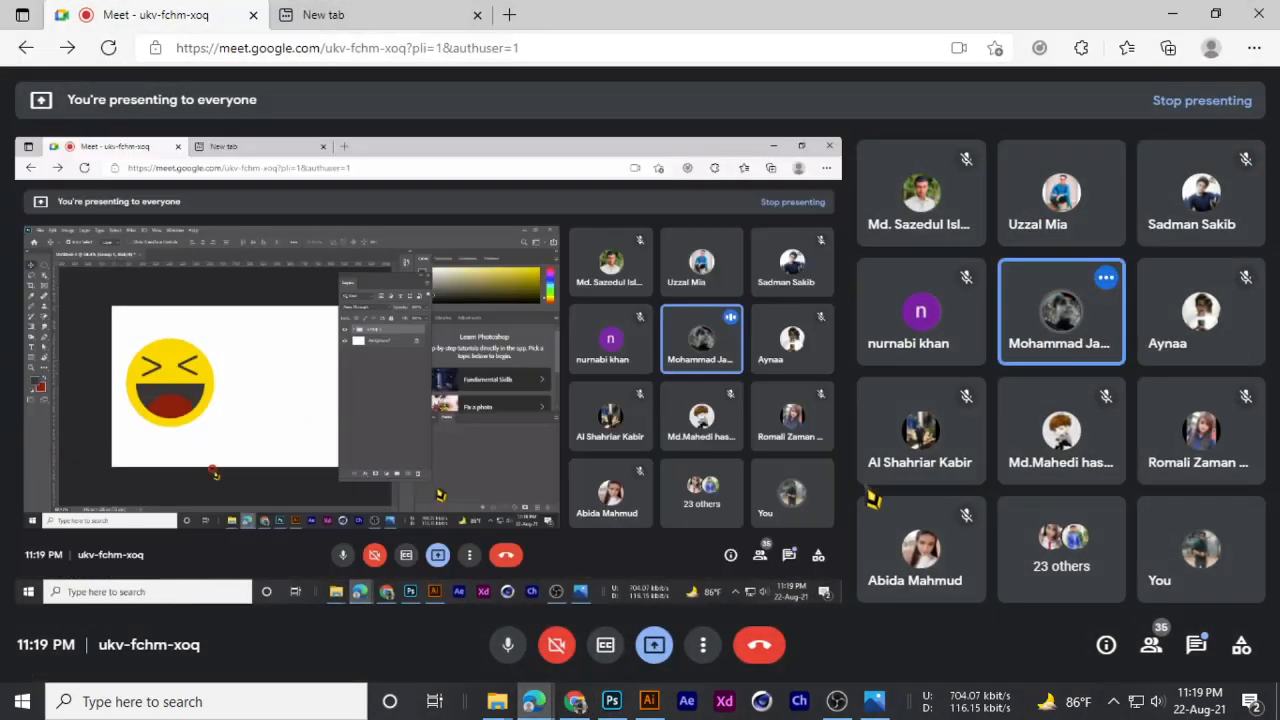
left_click(1196, 645)
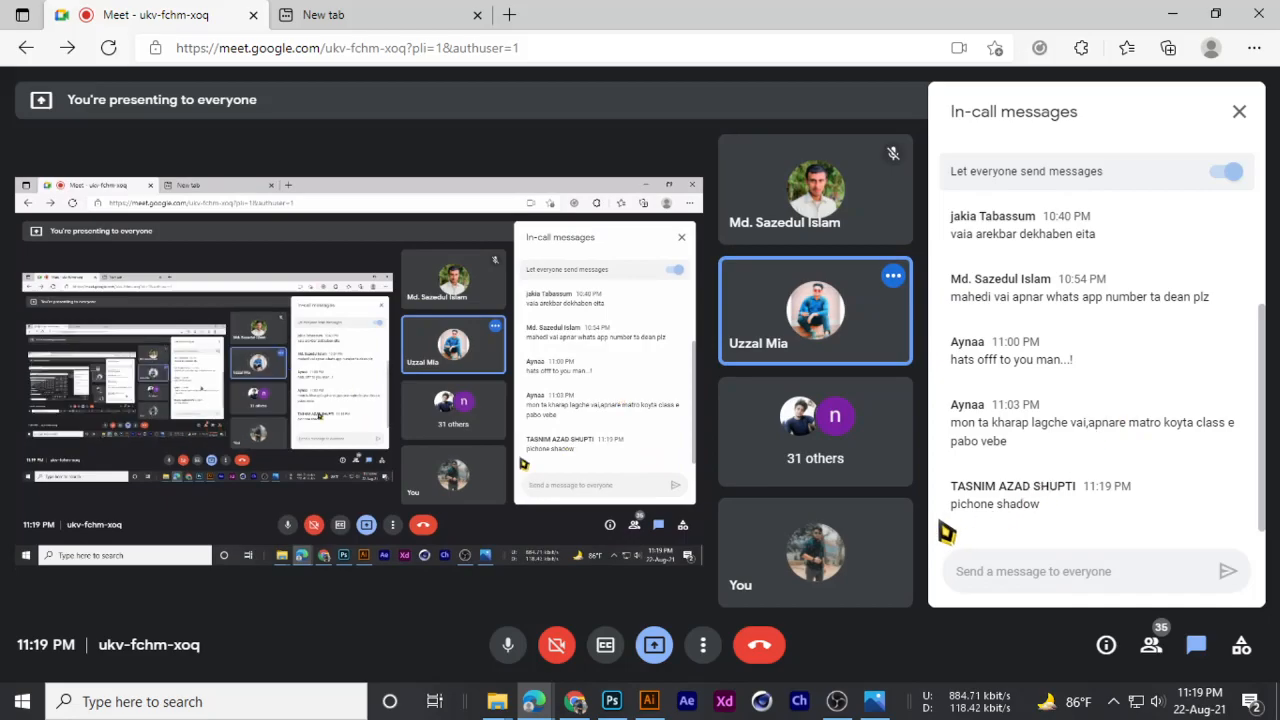
left_click(1239, 111)
left_click(1172, 14)
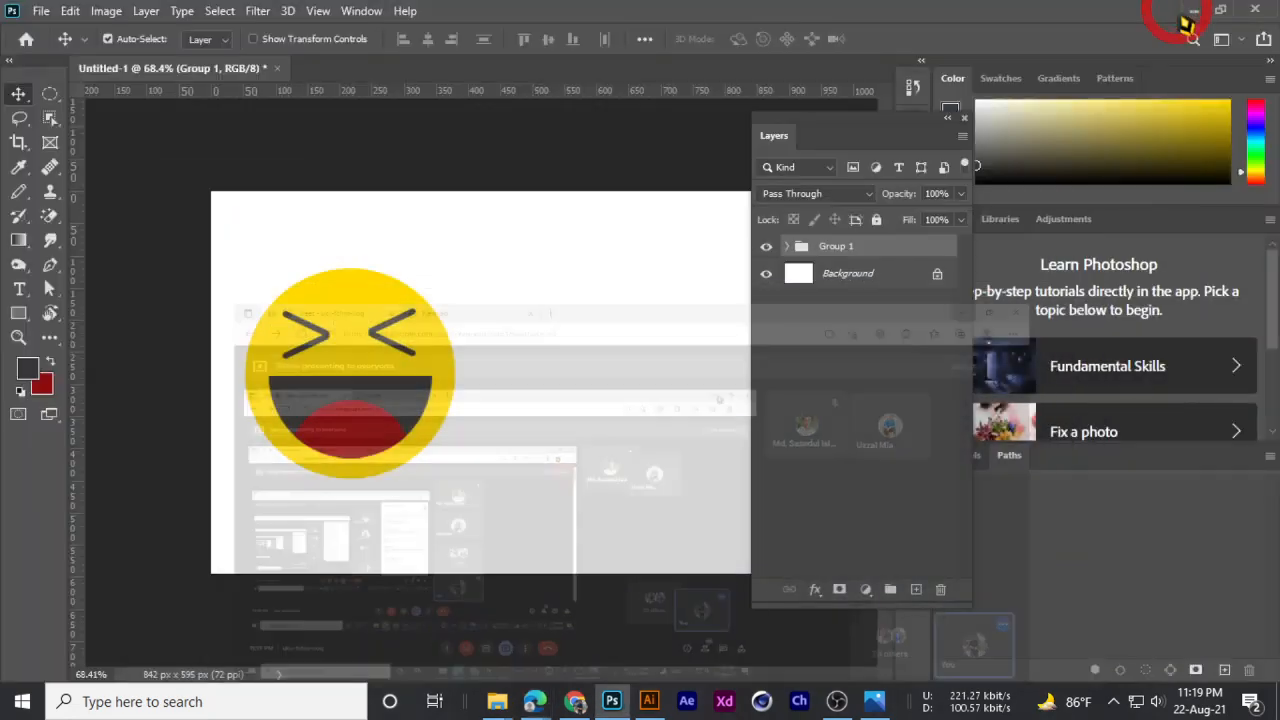
left_click_drag(828, 128, 839, 134)
left_click(41, 11)
left_click(41, 11)
left_click(41, 11)
left_click(60, 28)
key("Return")
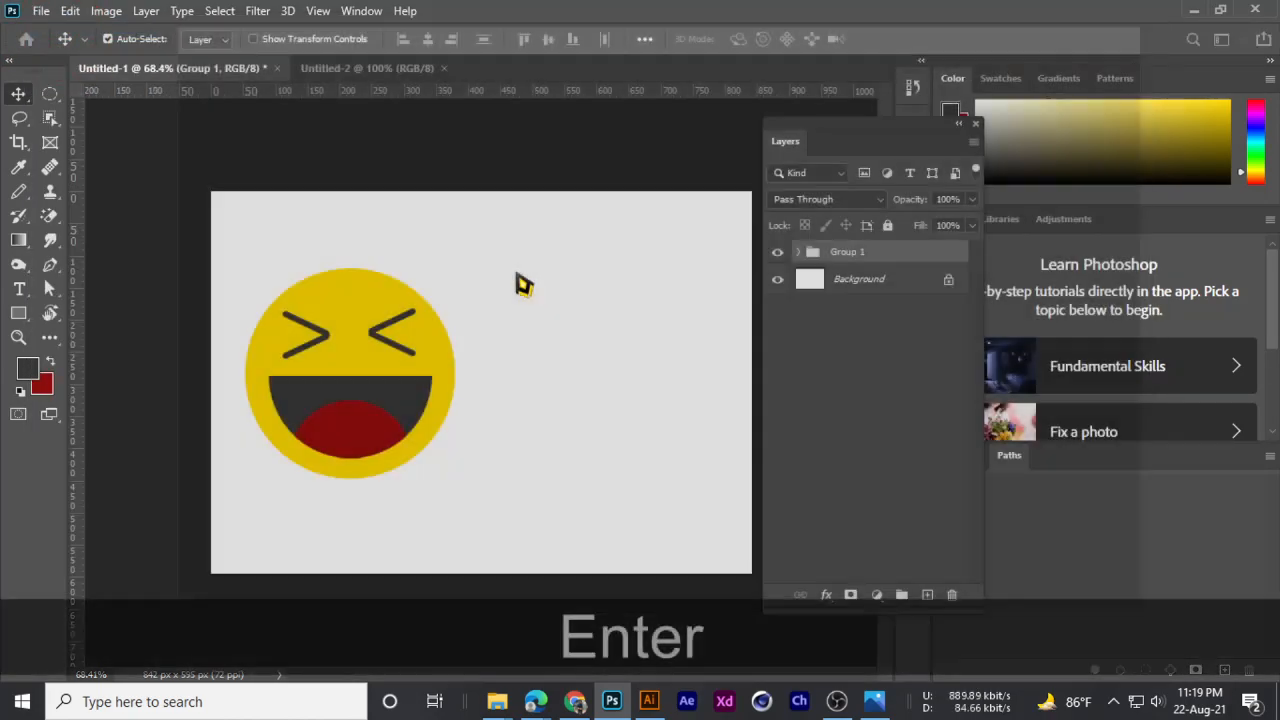
left_click(443, 68)
- Create a new document from the recent 8.268 x 11.693 in custom preset at 72 ppi
left_click(41, 11)
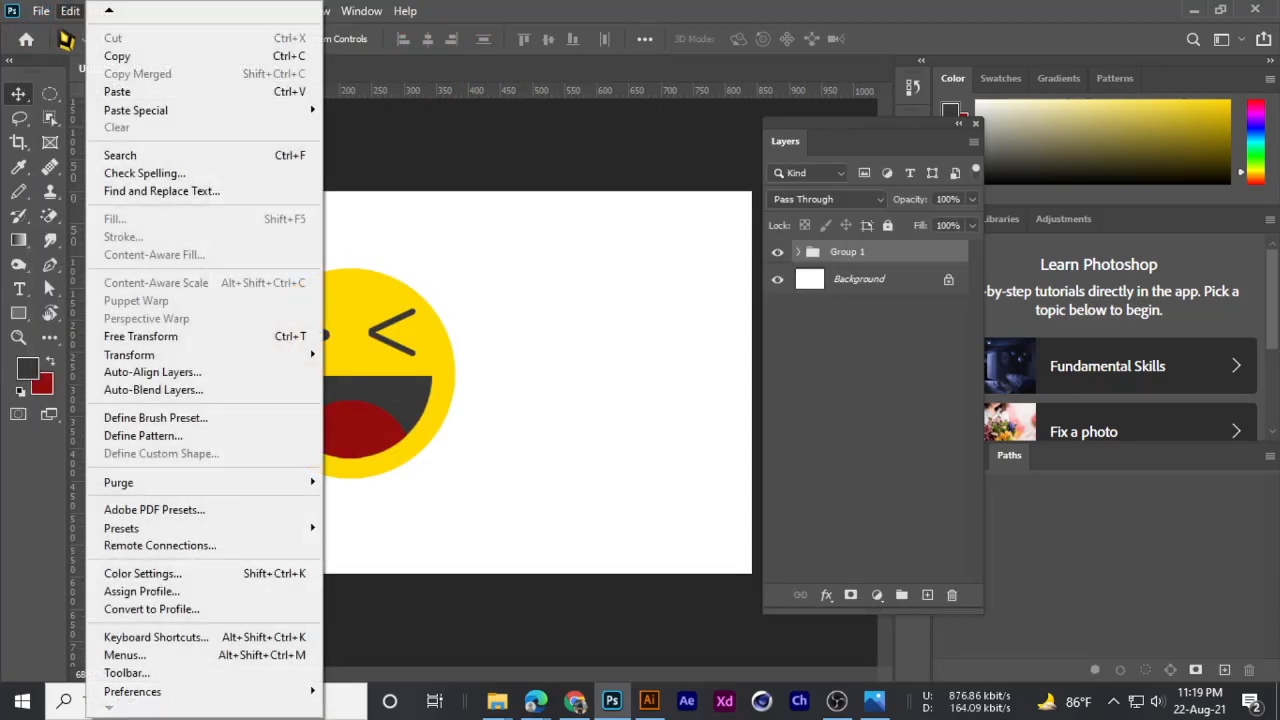
left_click(42, 12)
key("ctrl+n")
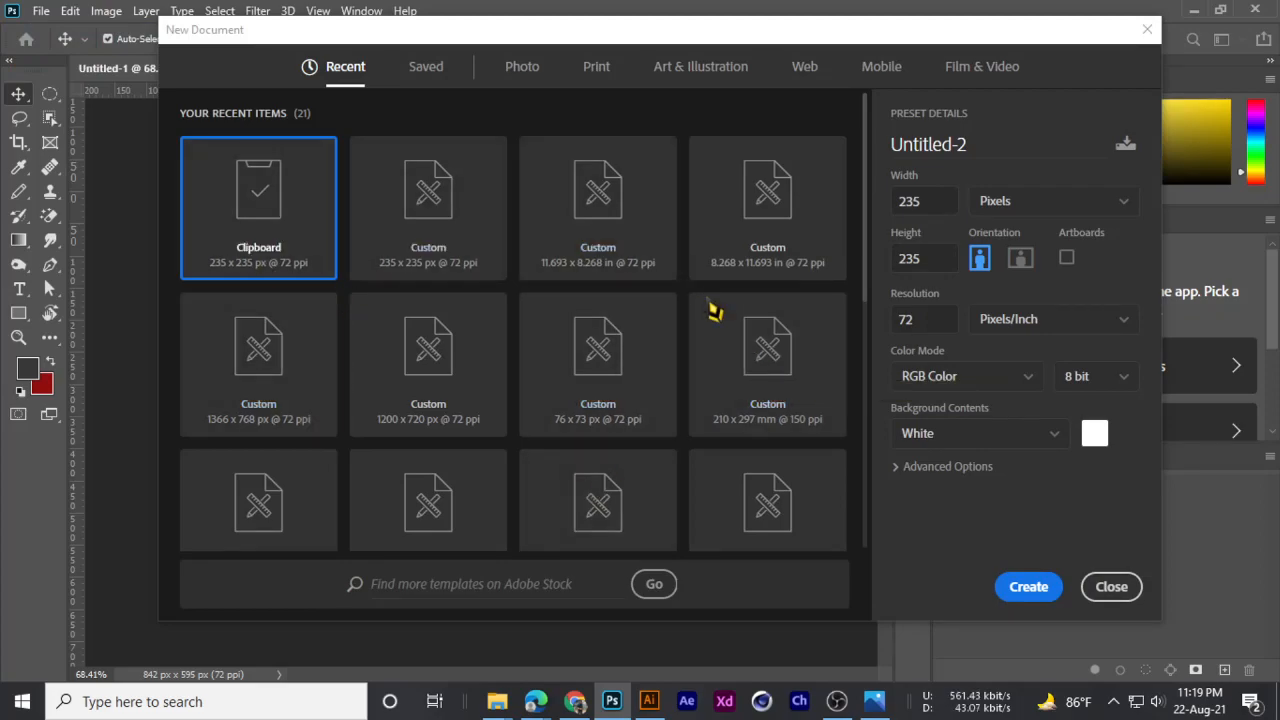
left_click(740, 195)
left_click(1010, 588)
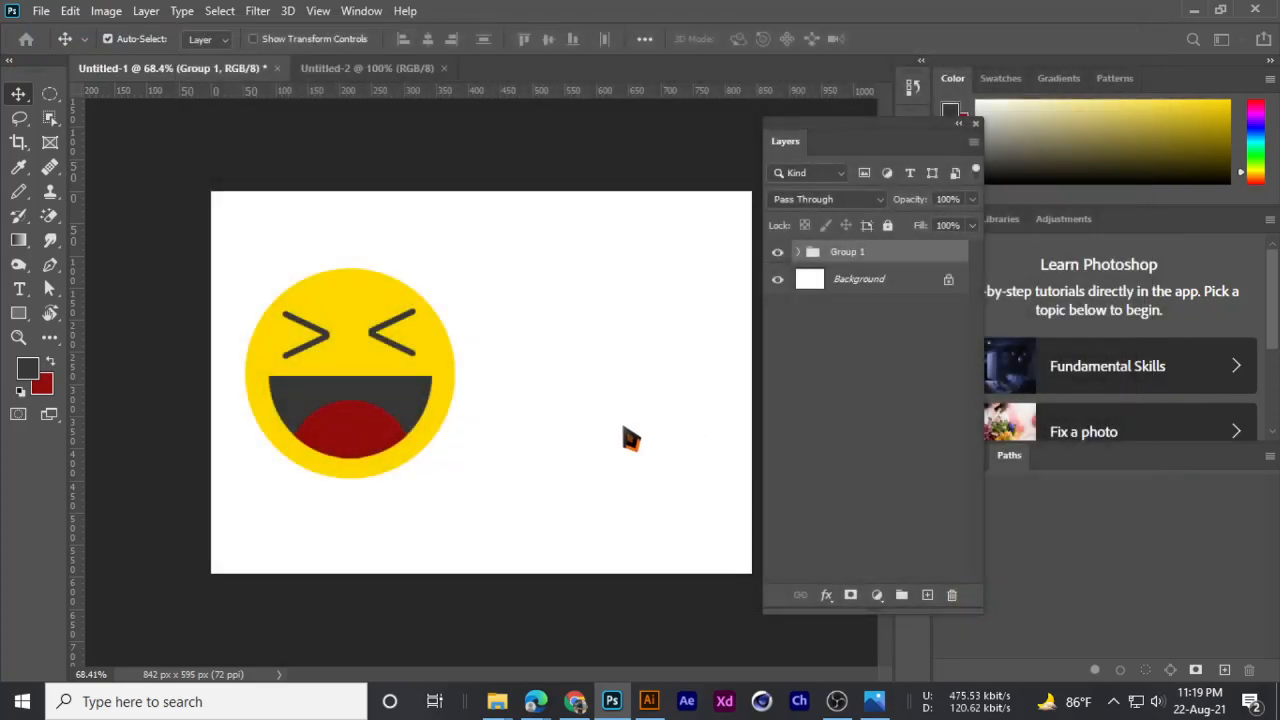
scroll(466, 401, "down", 1)
scroll(466, 401, "up", 1)
scroll(466, 401, "down", 1)
scroll(467, 396, "up", 1)
scroll(467, 396, "down", 2)
scroll(467, 396, "up", 1)
scroll(467, 396, "down", 1)
scroll(467, 396, "up", 1)
scroll(467, 396, "up", 1)
scroll(467, 396, "down", 1)
scroll(467, 396, "down", 1)
scroll(467, 396, "up", 1)
scroll(467, 396, "up", 1)
scroll(467, 396, "down", 2)
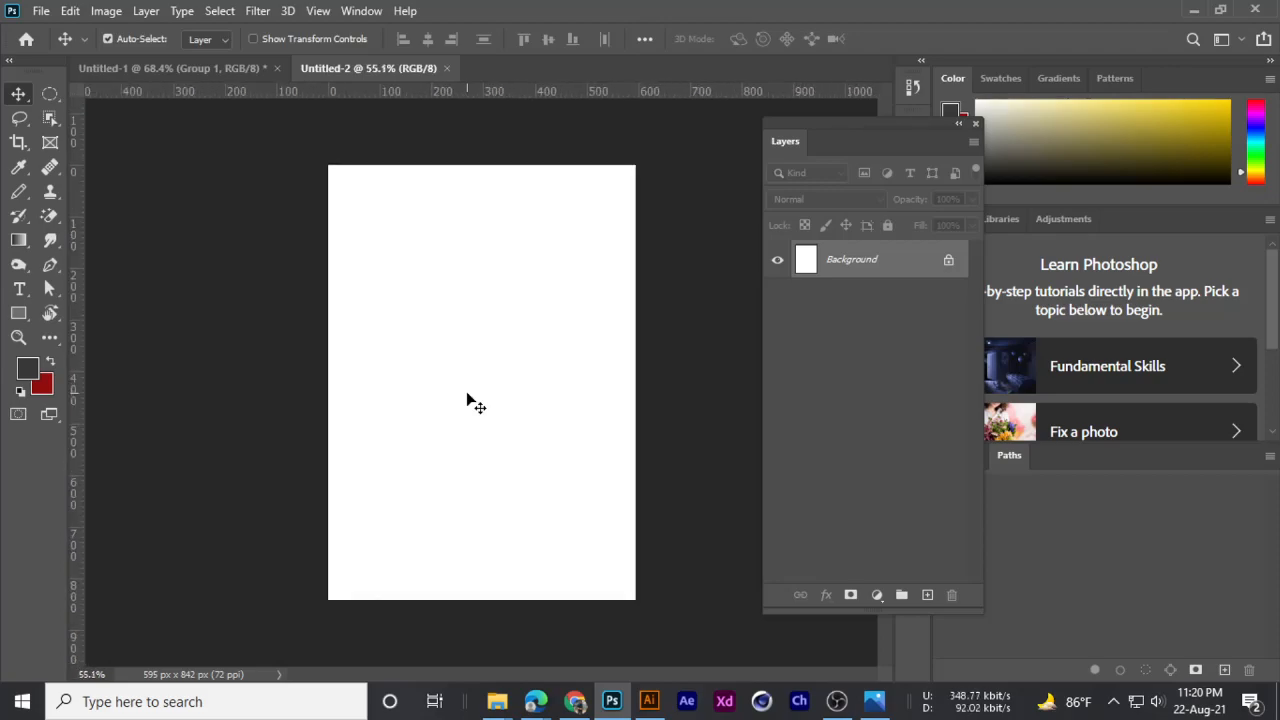
scroll(467, 396, "up", 1)
scroll(467, 396, "up", 1)
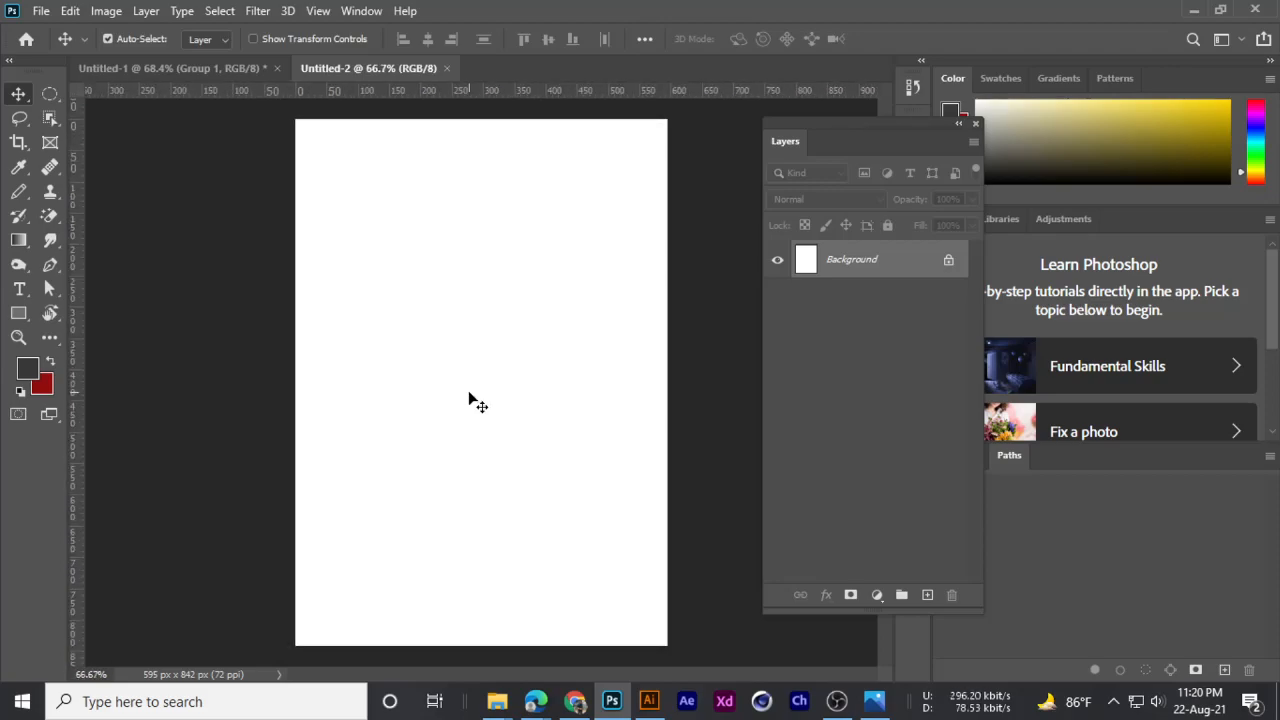
scroll(476, 402, "down", 1)
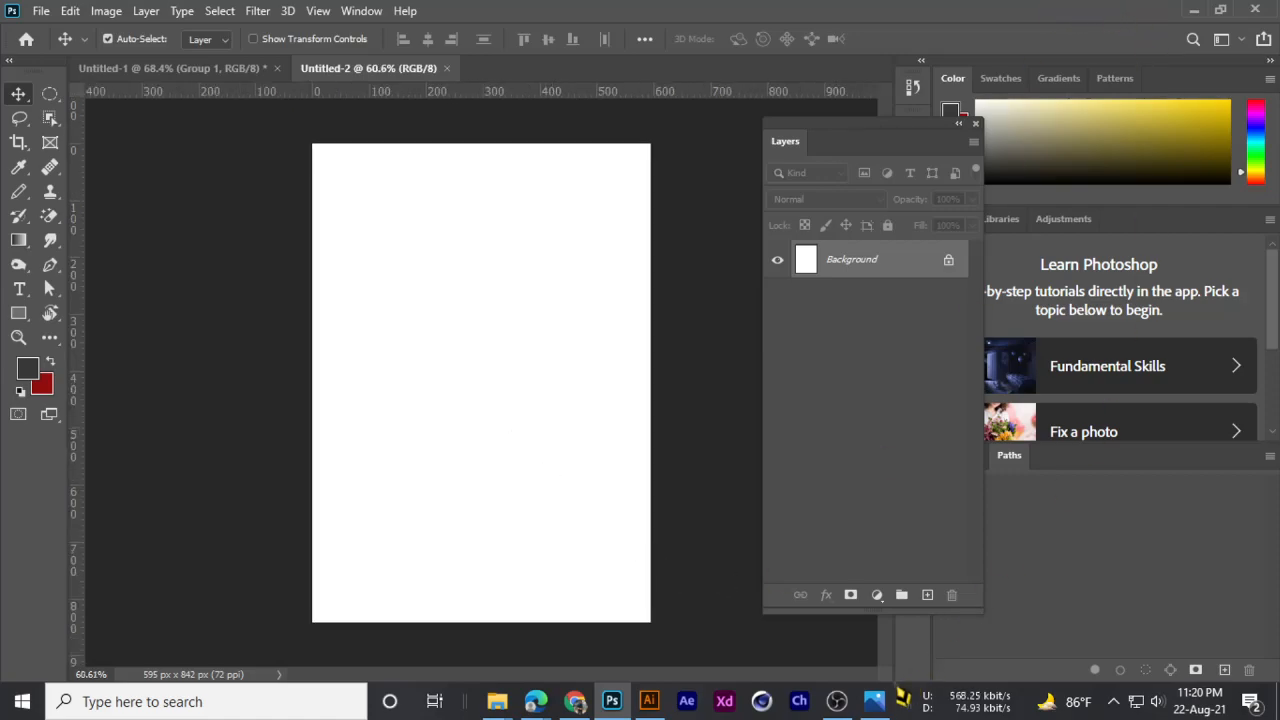
- Check the penguin reference, add a new layer and draw a tall elliptical selection about 390 by 660 px for the body
left_click(874, 701)
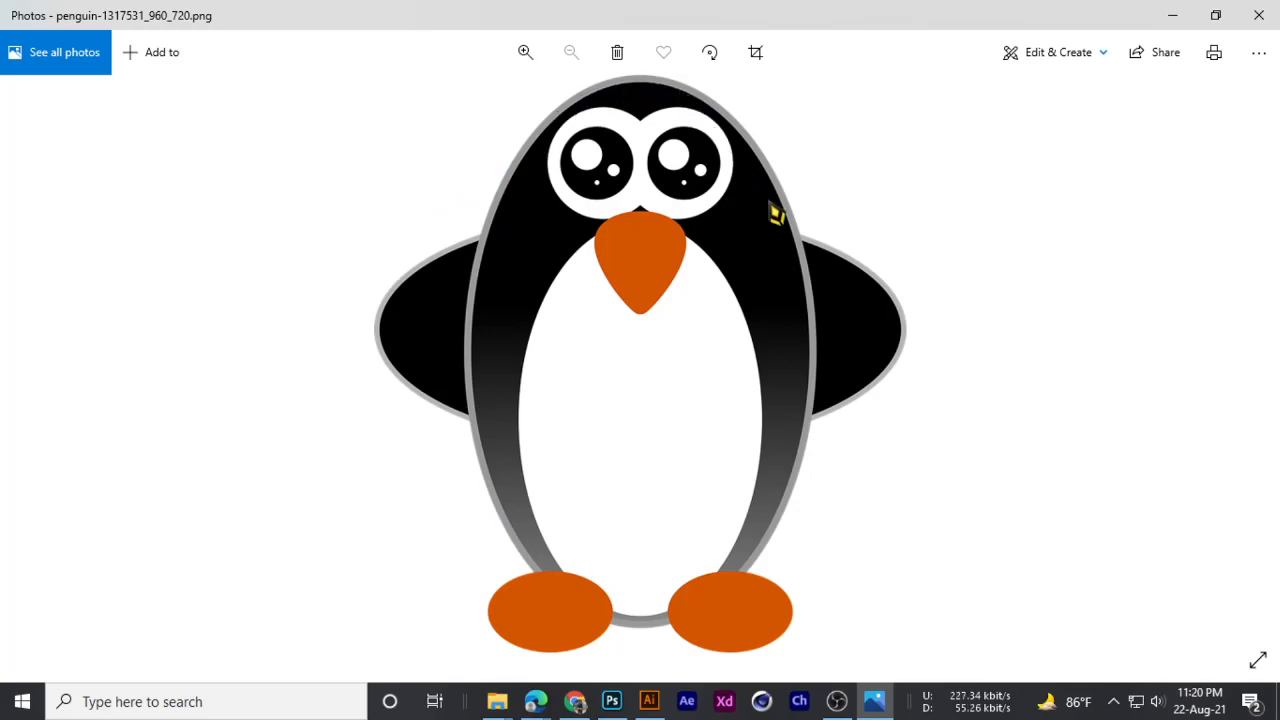
left_click(1170, 16)
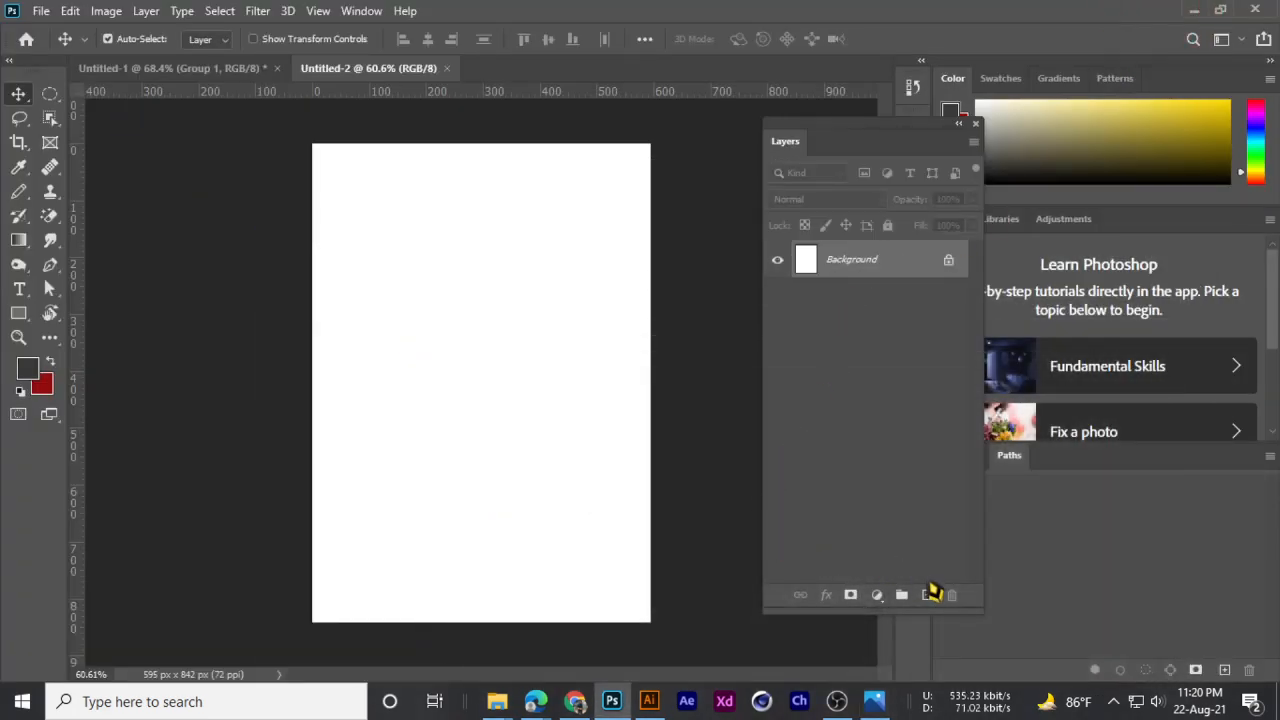
left_click(927, 594)
right_click(50, 95)
left_click(106, 112)
left_click_drag(395, 205, 597, 565)
key("space")
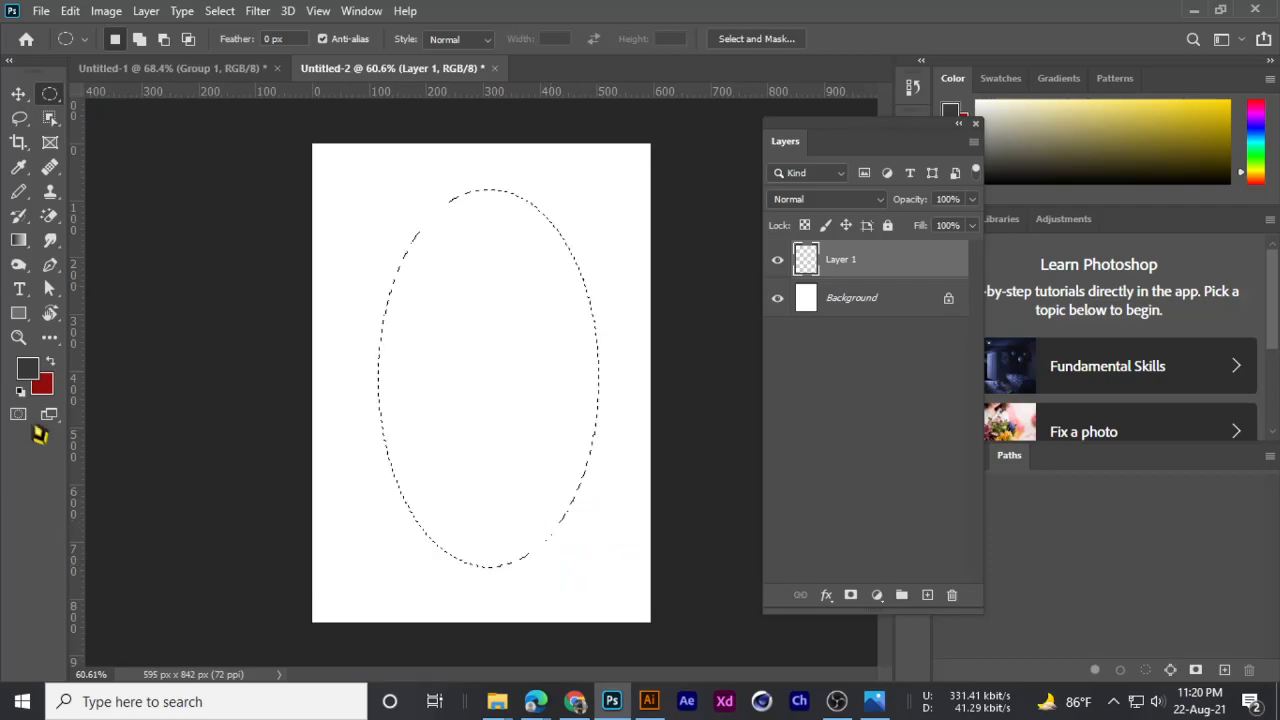
- Set the foreground colour to gray 989897 after checking the penguin's outline, fill the elliptical selection with it and deselect
left_click(27, 370)
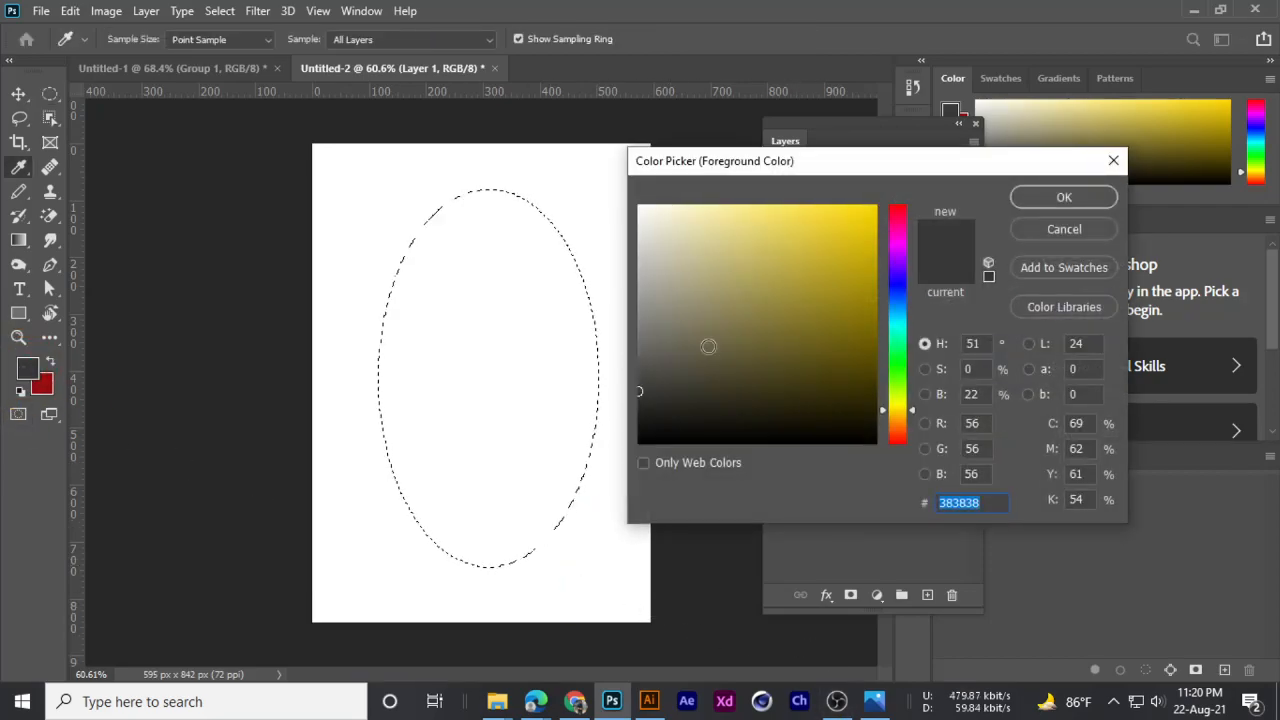
left_click(874, 701)
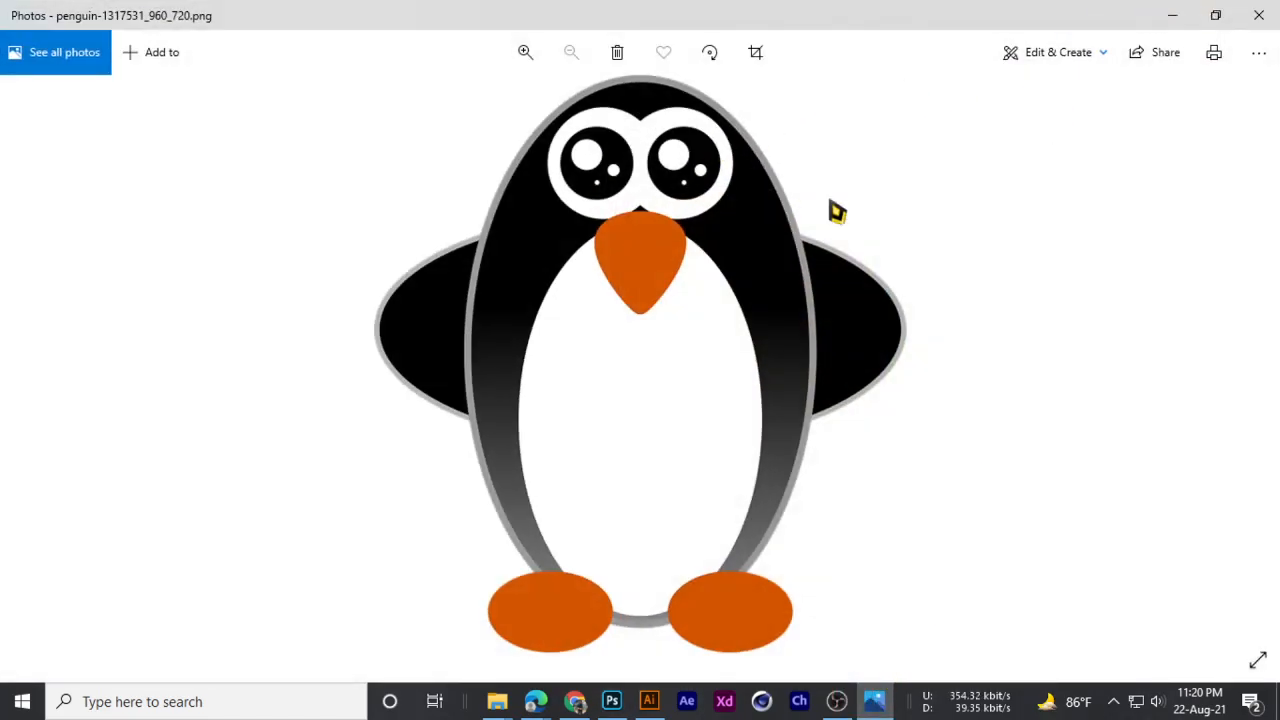
left_click(1172, 15)
left_click_drag(720, 238, 640, 300)
left_click(1055, 198)
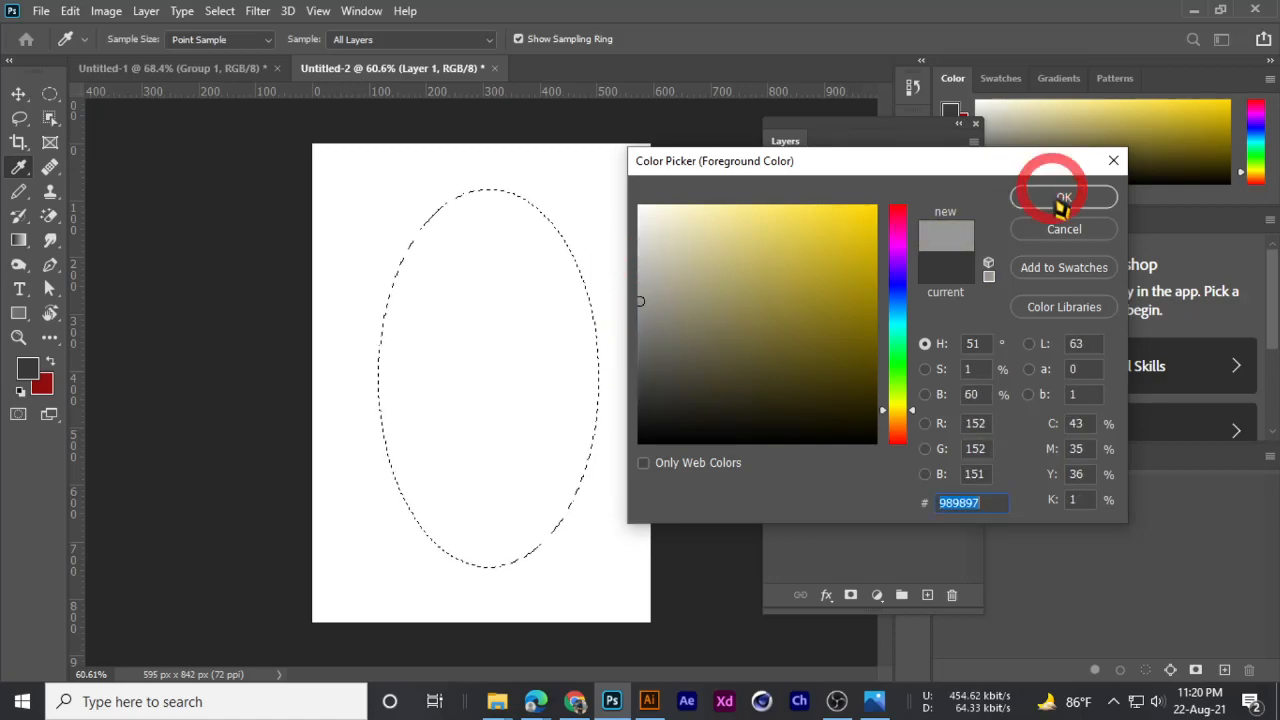
key("m")
key("alt")
key("alt+BackSpace")
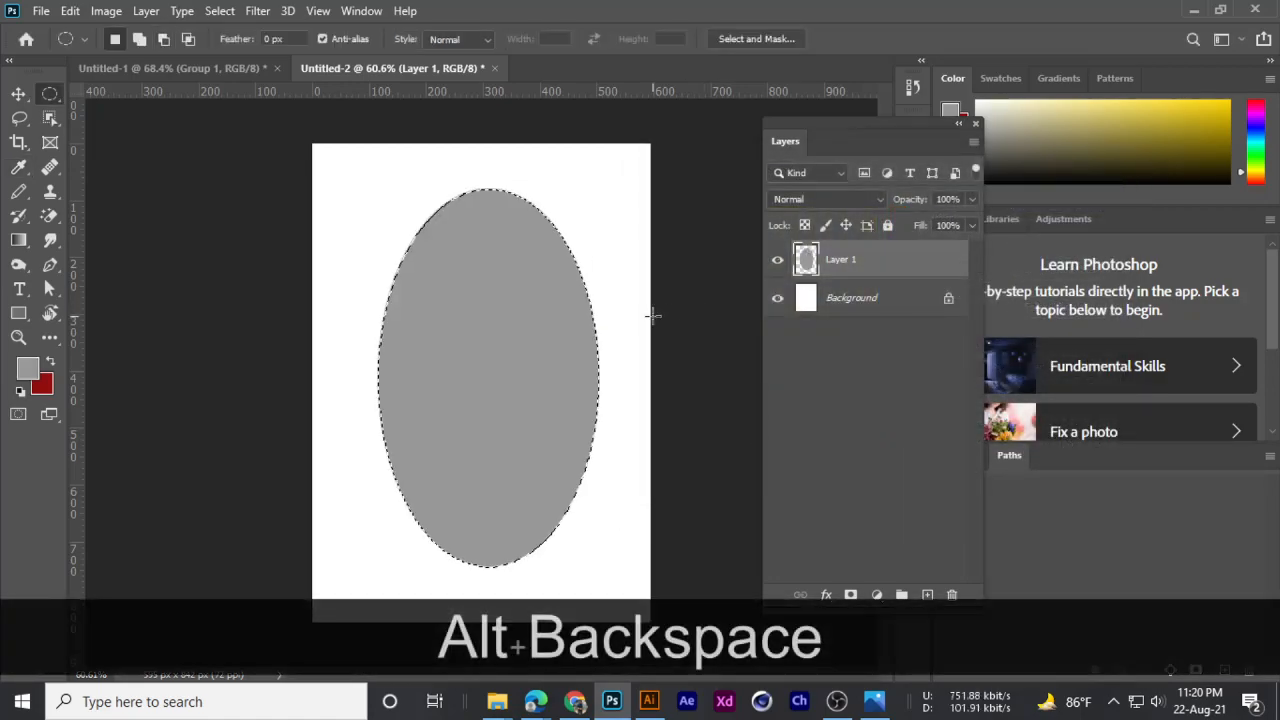
key("ctrl+d")
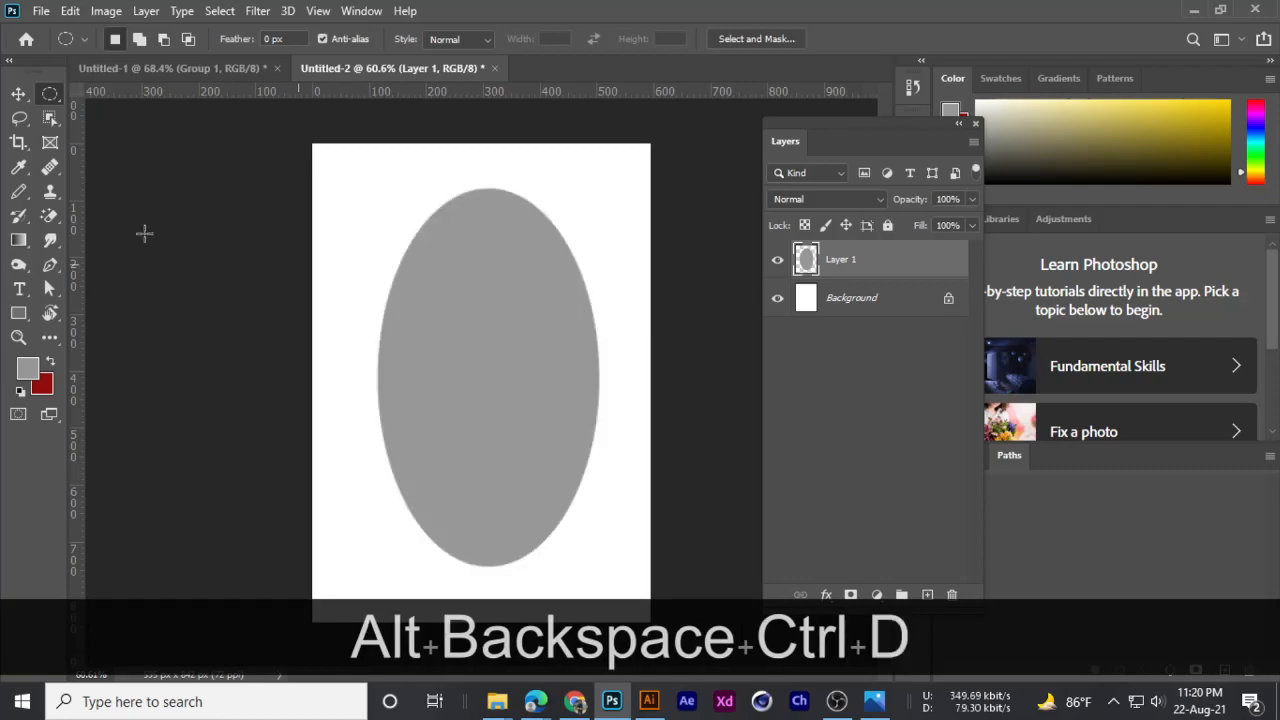
- Move the gray ellipse to the centre of the canvas and duplicate its layer
left_click(18, 93)
mouse_move(470, 350)
left_mouse_down()
mouse_move(484, 352)
mouse_move(472, 358)
left_mouse_up()
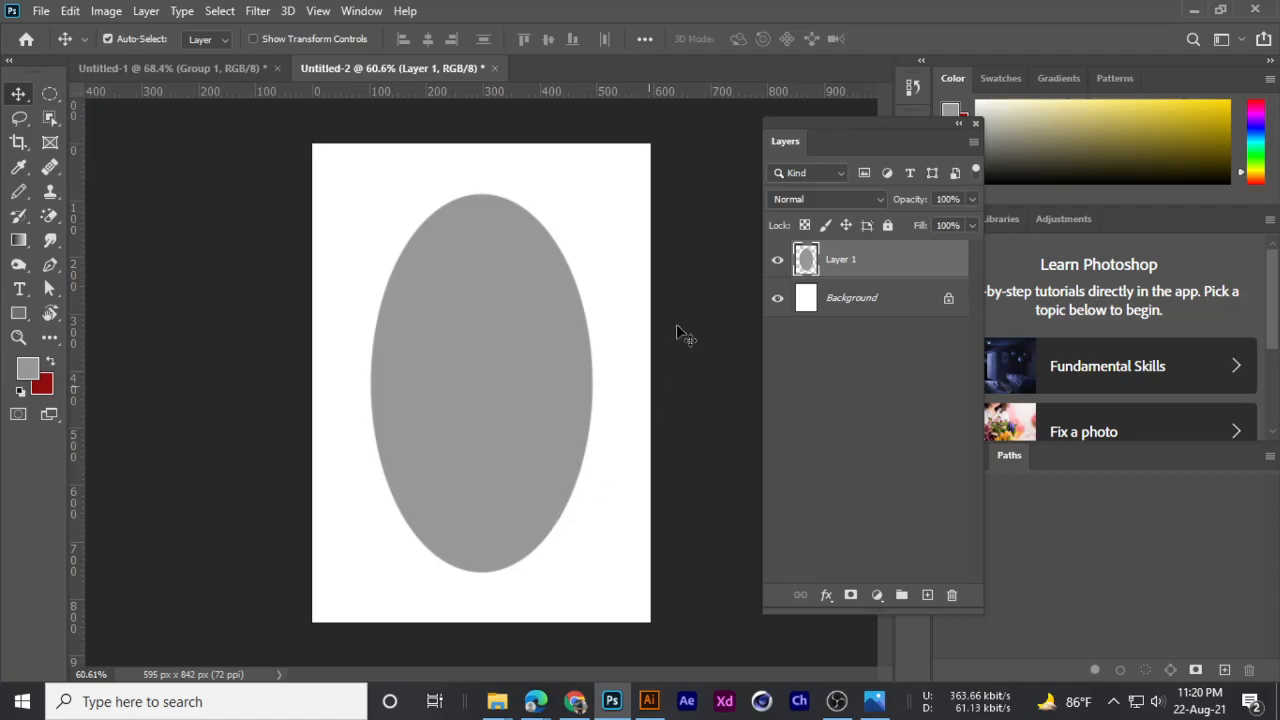
left_click(777, 260)
left_click(777, 260)
key("ctrl")
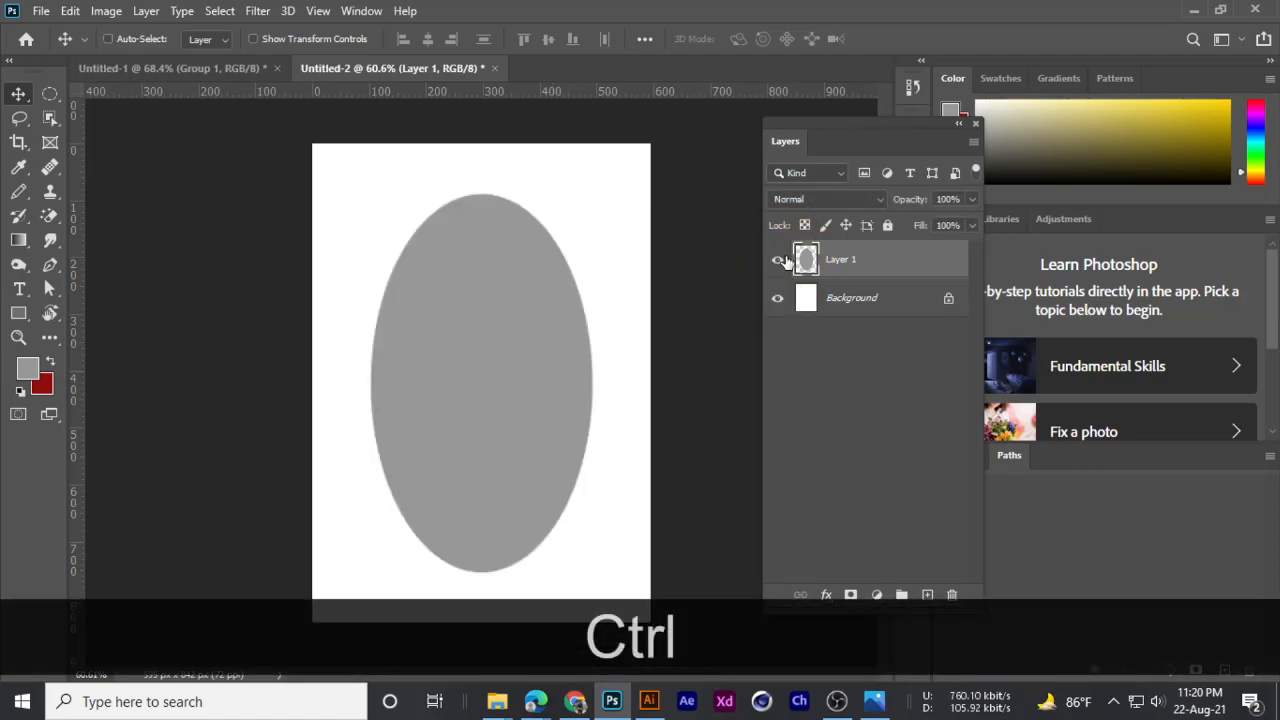
key("ctrl+j")
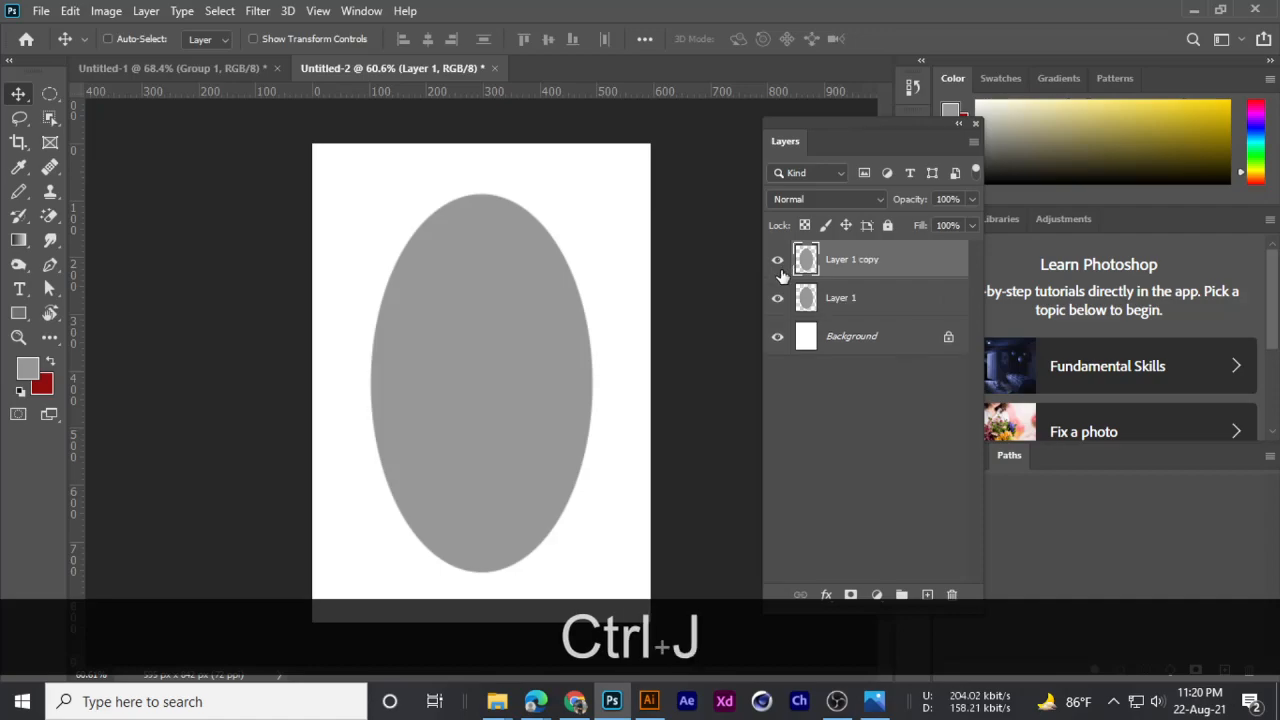
- Load the duplicated ellipse as a selection, set the background colour to black, fill the selection with it and deselect
left_click(808, 260)
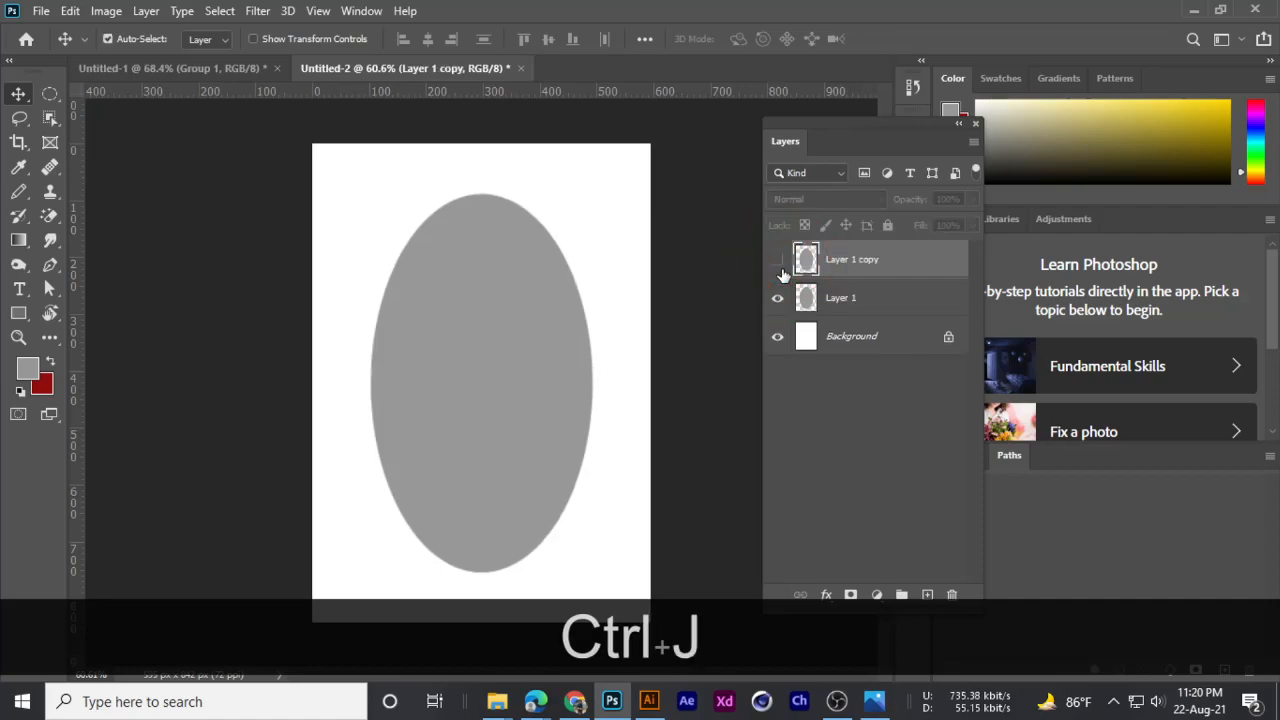
key("ctrl")
left_click(808, 260, "ctrl")
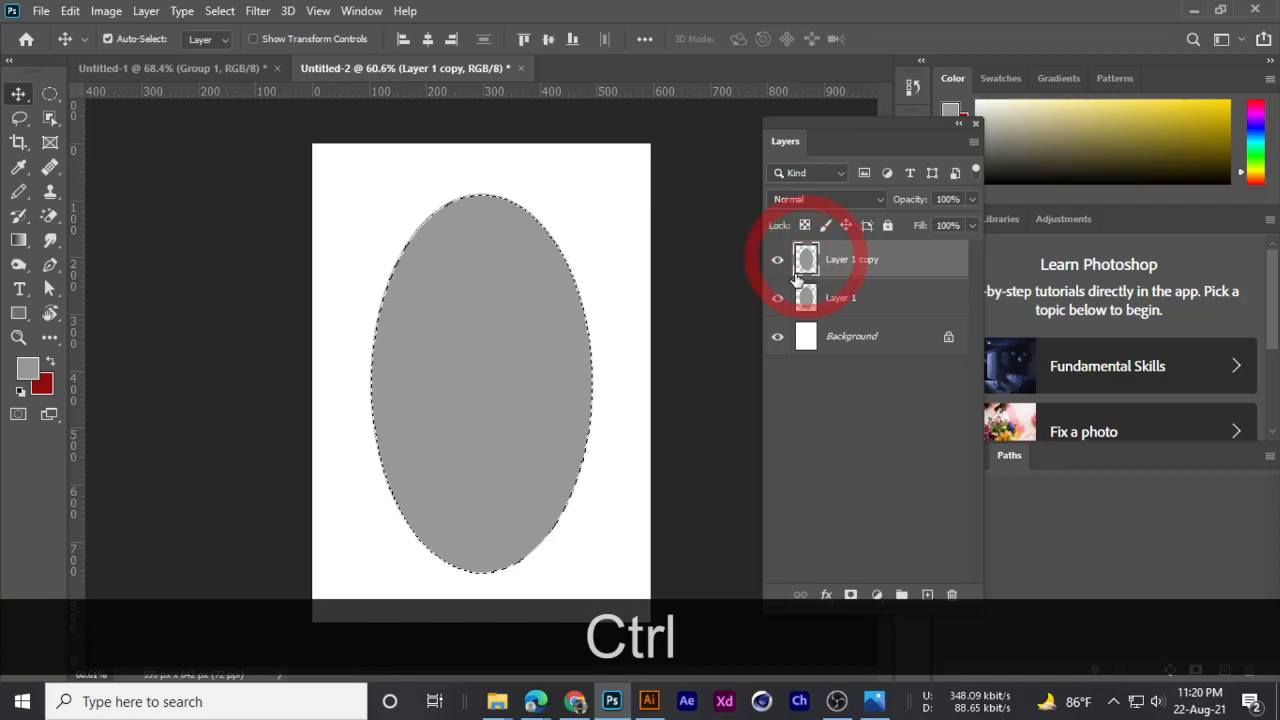
left_click(27, 369)
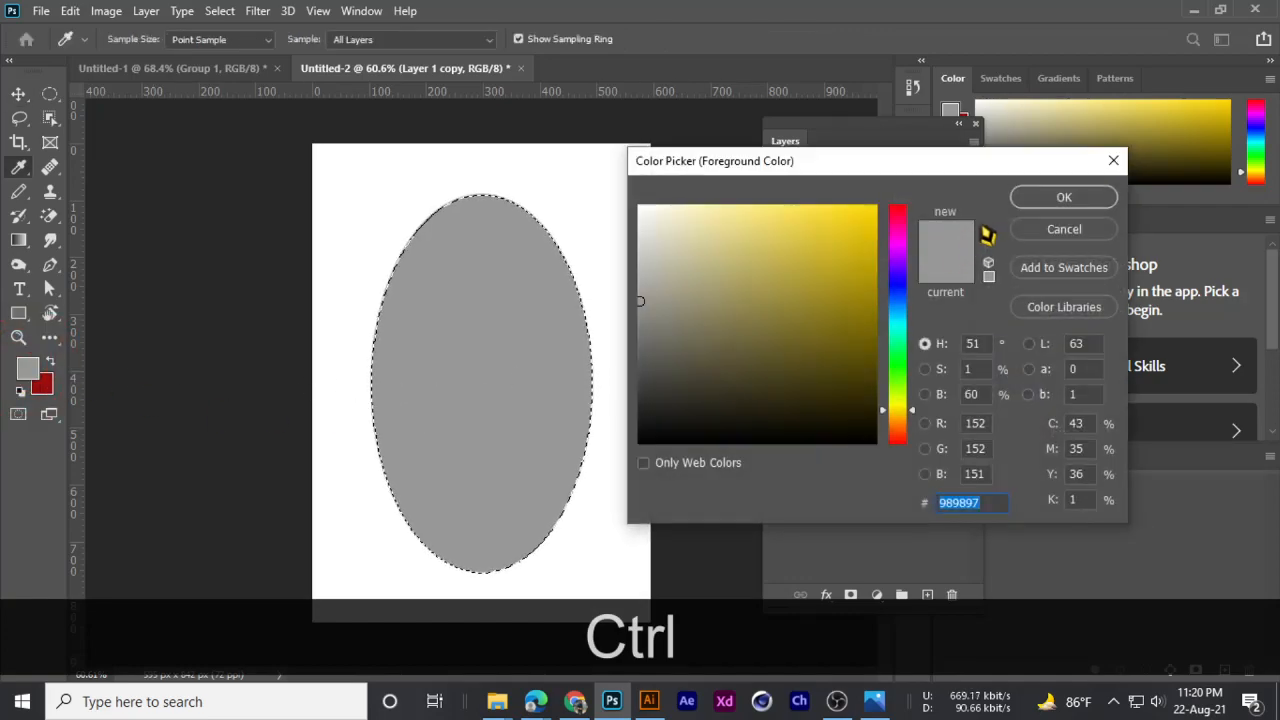
left_click(1063, 229)
left_click(41, 385)
left_click_drag(663, 391, 571, 449)
left_click(1094, 208)
key("alt+BackSpace")
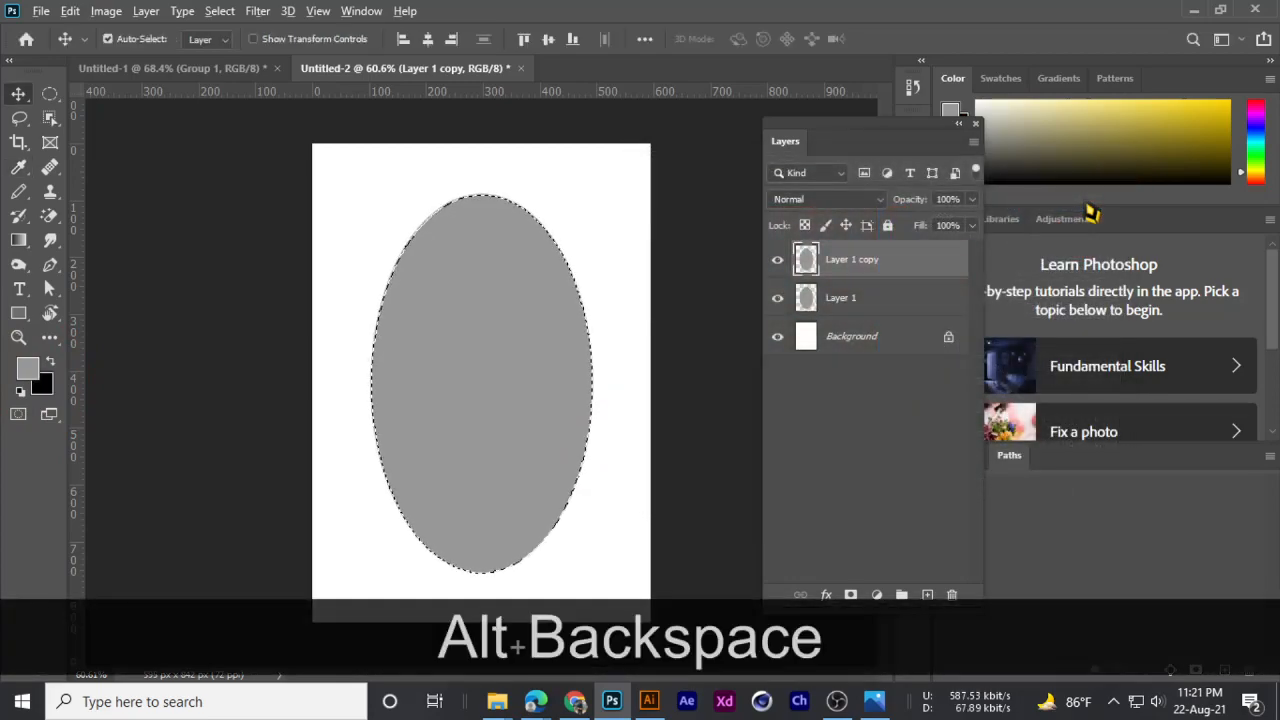
key("ctrl+BackSpace")
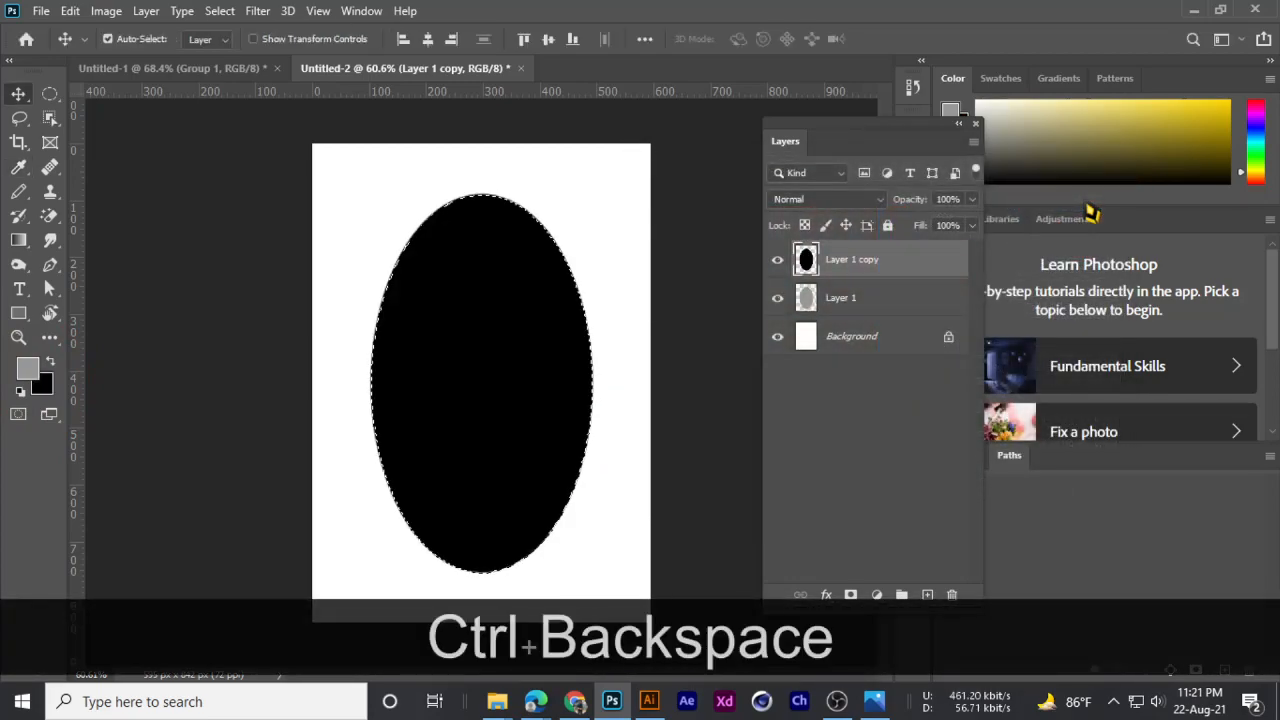
key("ctrl+d")
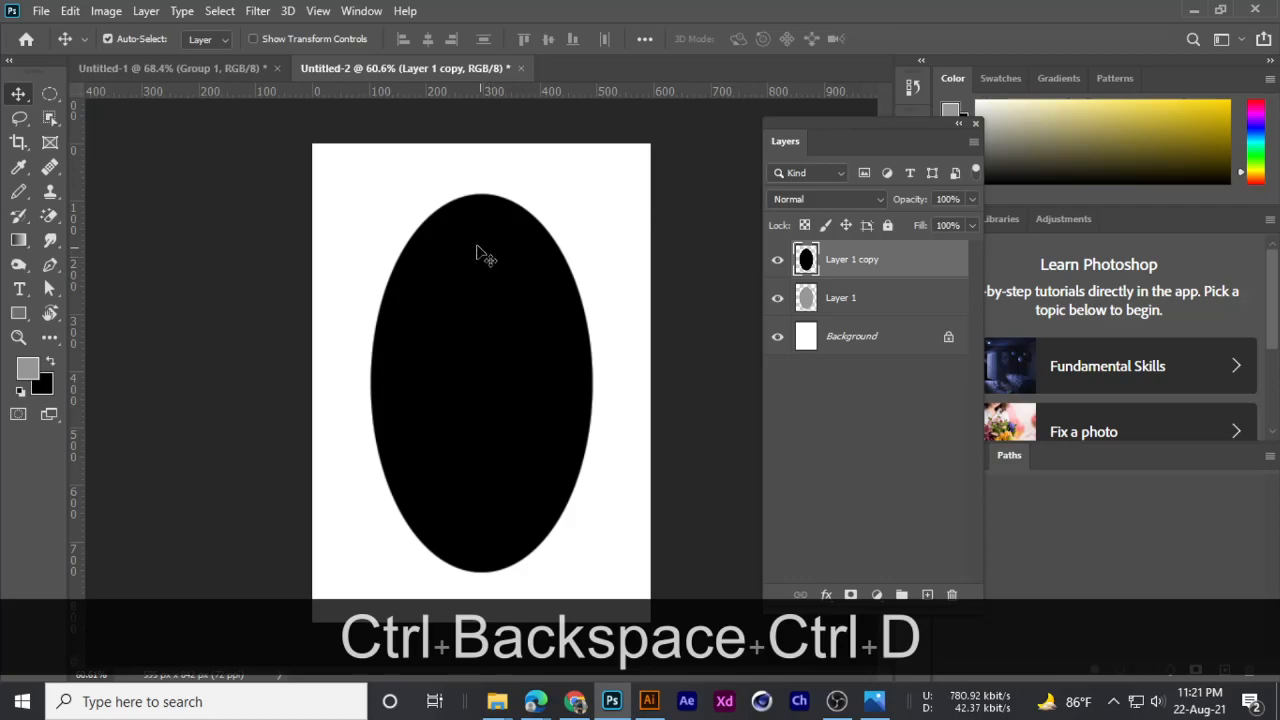
- Scale the black ellipse down about its centre to about 95%, leaving a thin gray rim around it
scroll(477, 314, "up", 3)
scroll(474, 309, "down", 2)
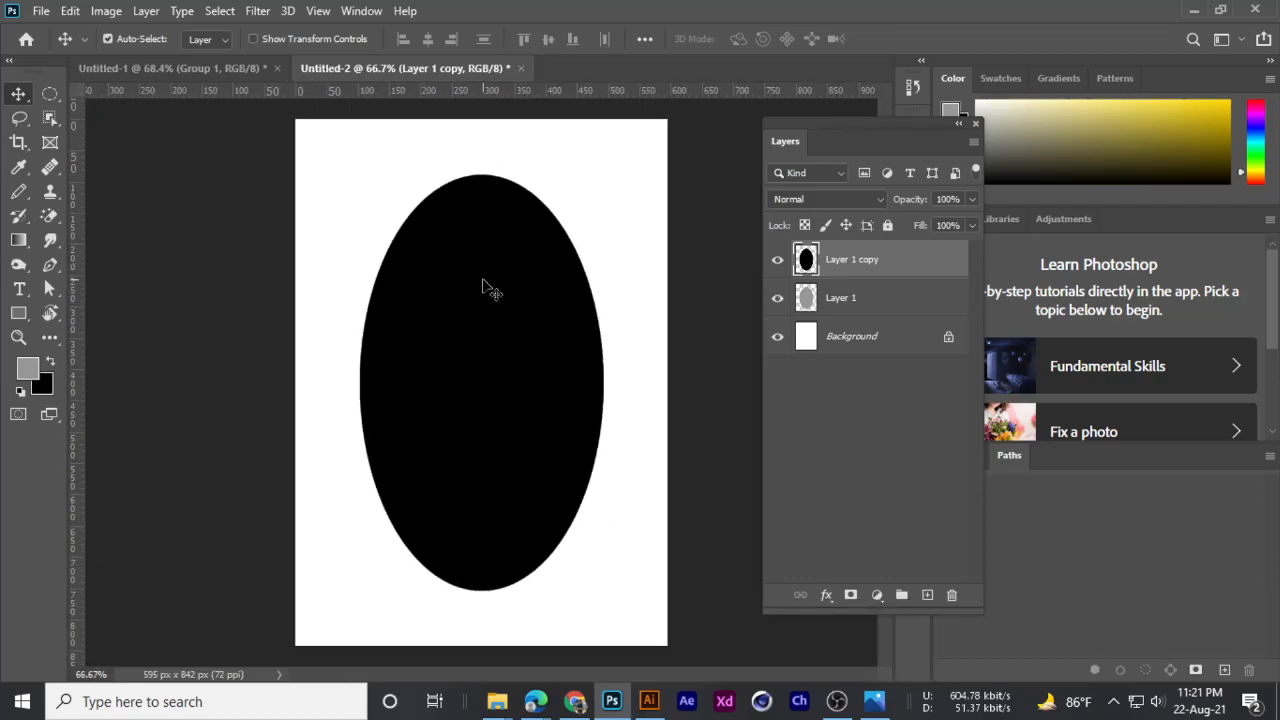
key("ctrl+t")
left_click_drag(600, 175, 583, 191)
key("alt+Return")
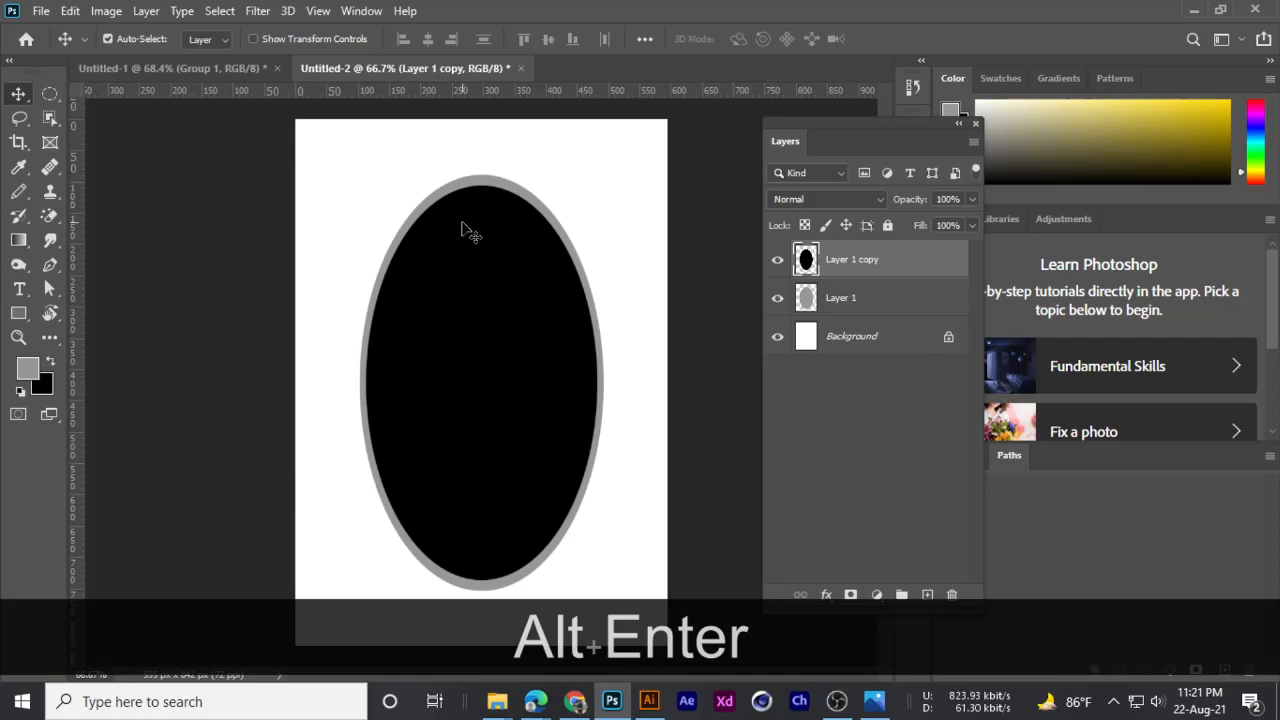
scroll(462, 230, "up", 2)
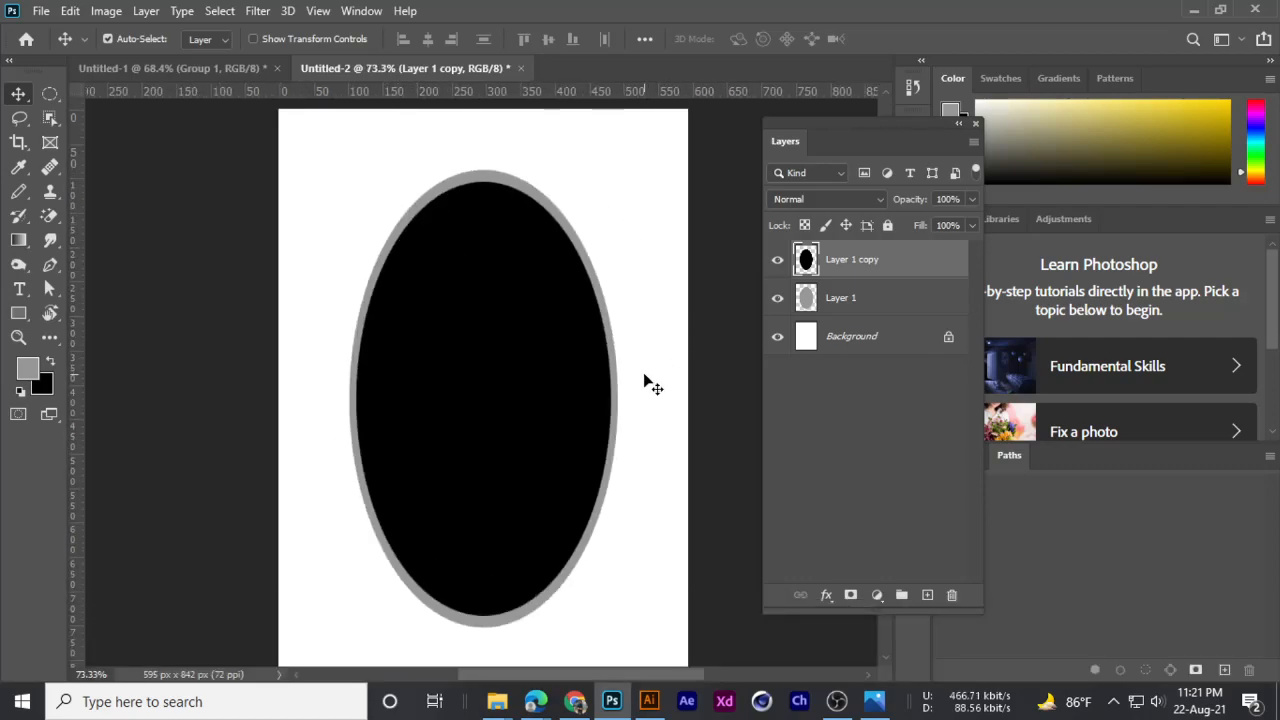
- Try the gray ellipse's layer above the black ellipse's layer and move it back below
left_click_drag(830, 300, 860, 259)
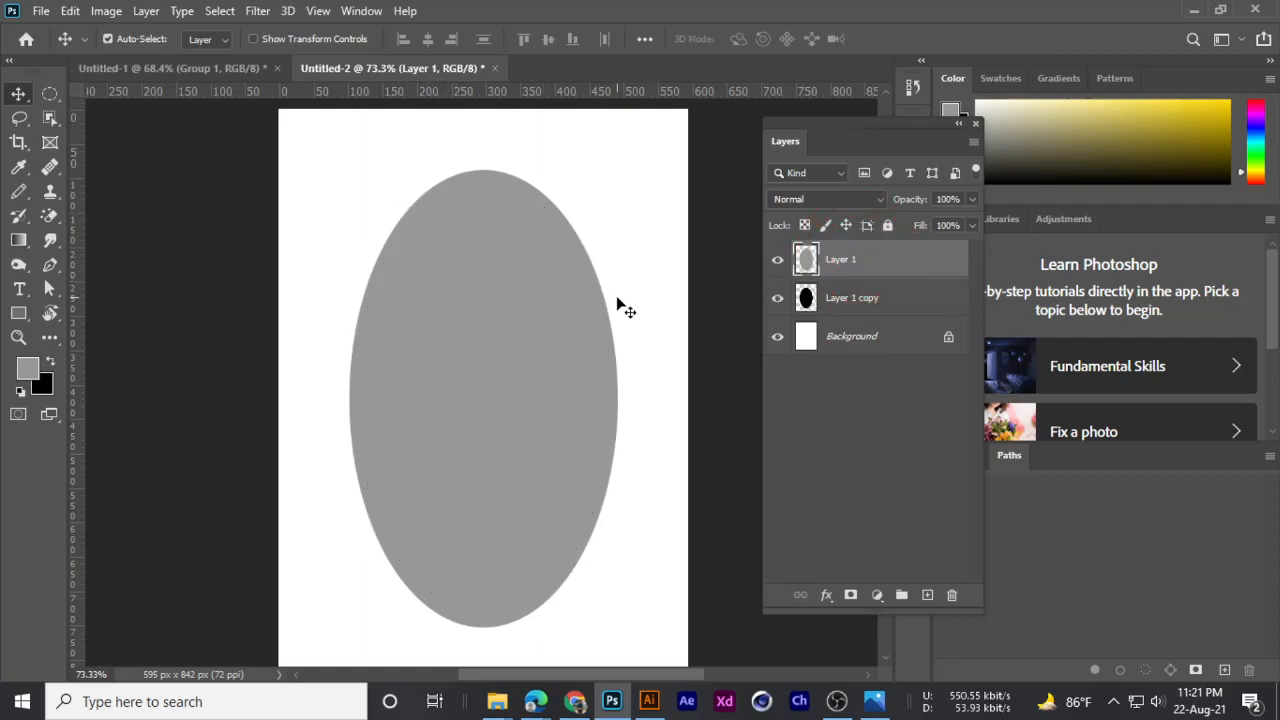
left_click_drag(860, 258, 852, 303)
scroll(570, 400, "down", 2)
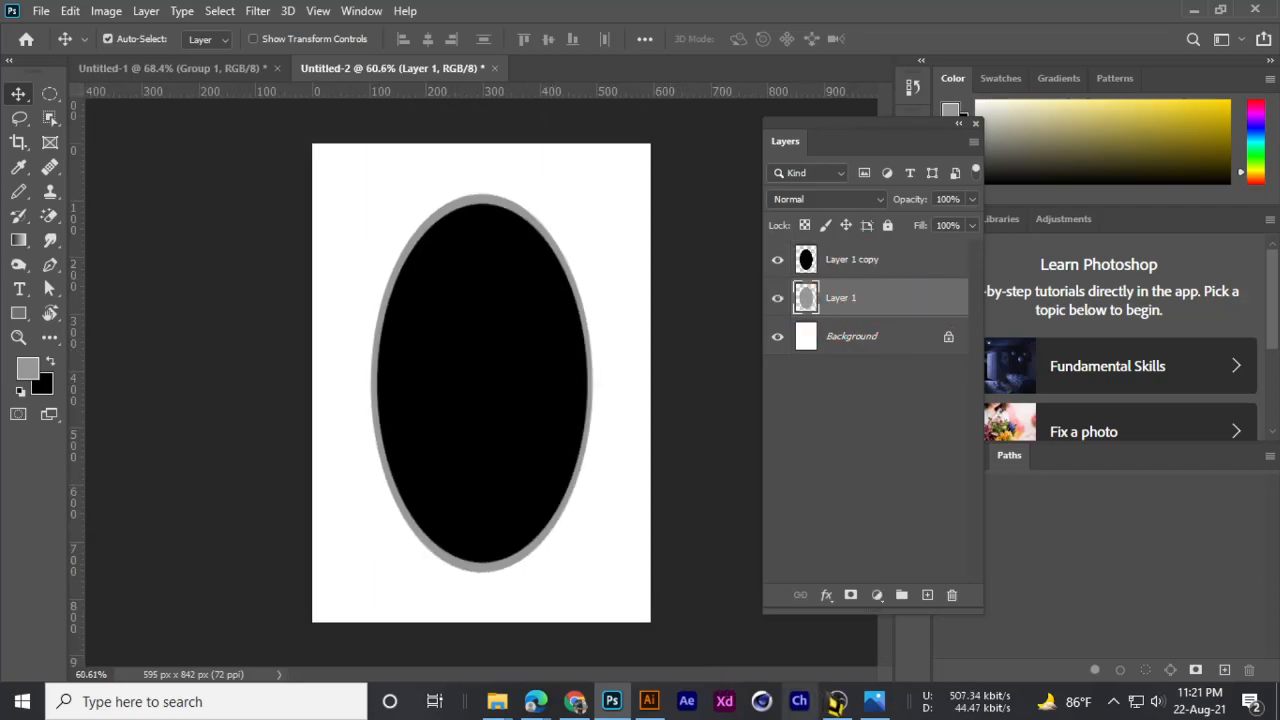
- Check the penguin reference image and add an empty layer above the black ellipse's layer
left_click(874, 701)
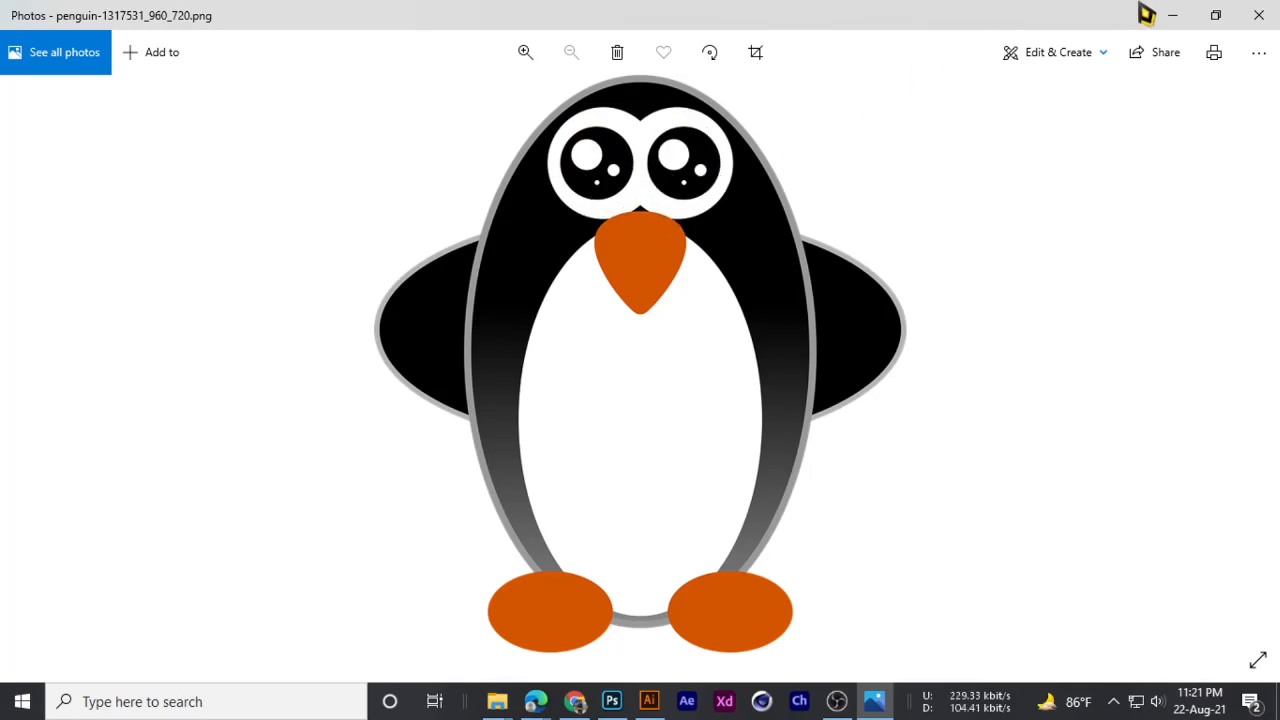
left_click(1173, 15)
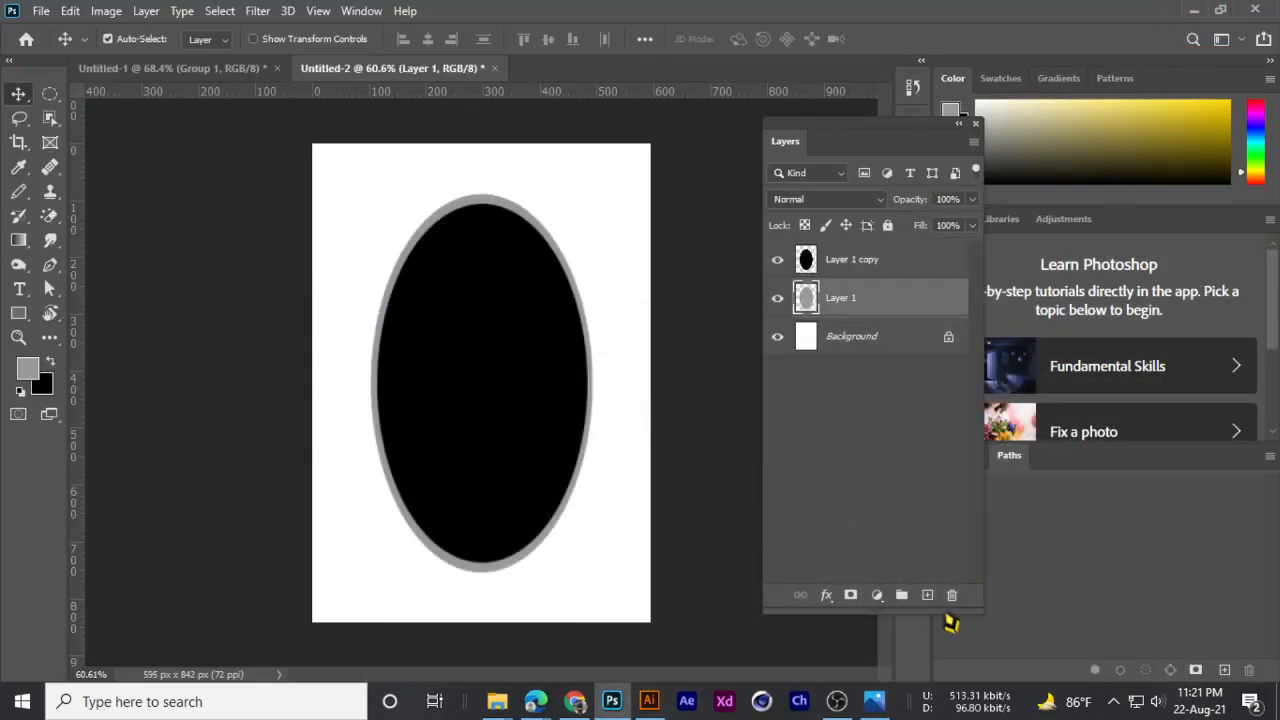
left_click(840, 259)
left_click(927, 596)
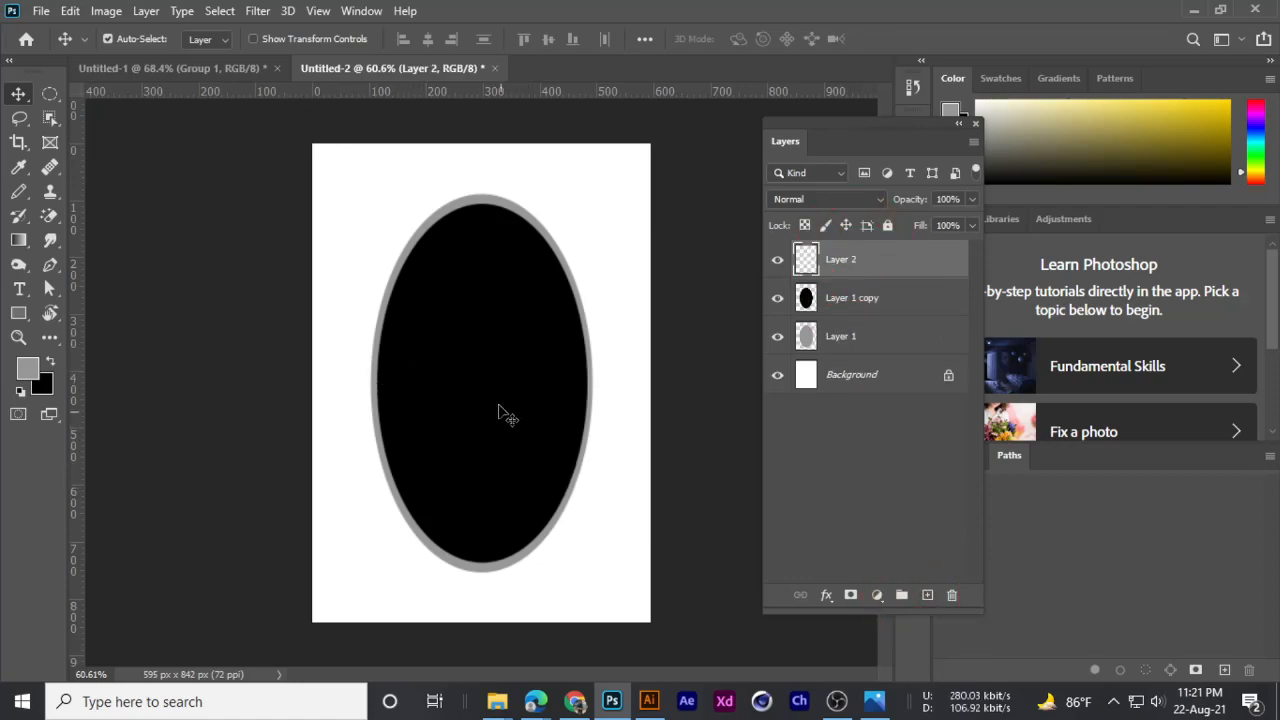
scroll(432, 338, "up", 5)
scroll(432, 338, "down", 3)
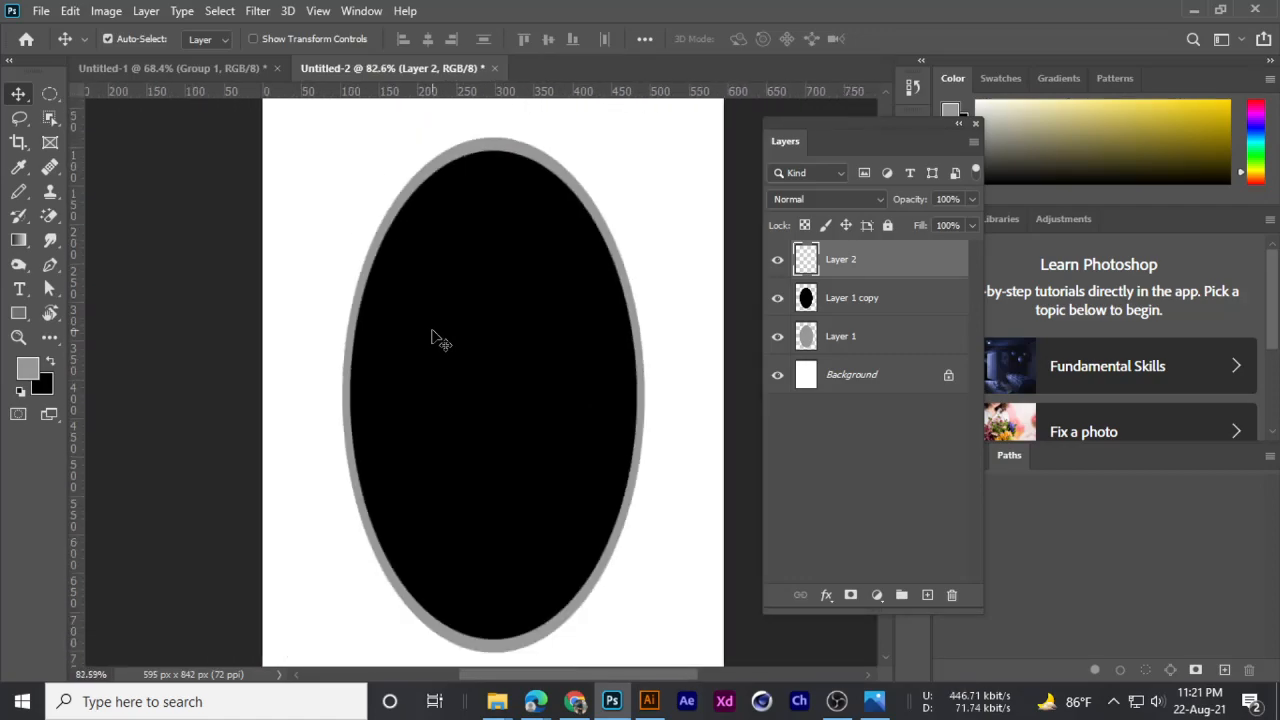
scroll(432, 338, "up", 1)
scroll(432, 338, "down", 2)
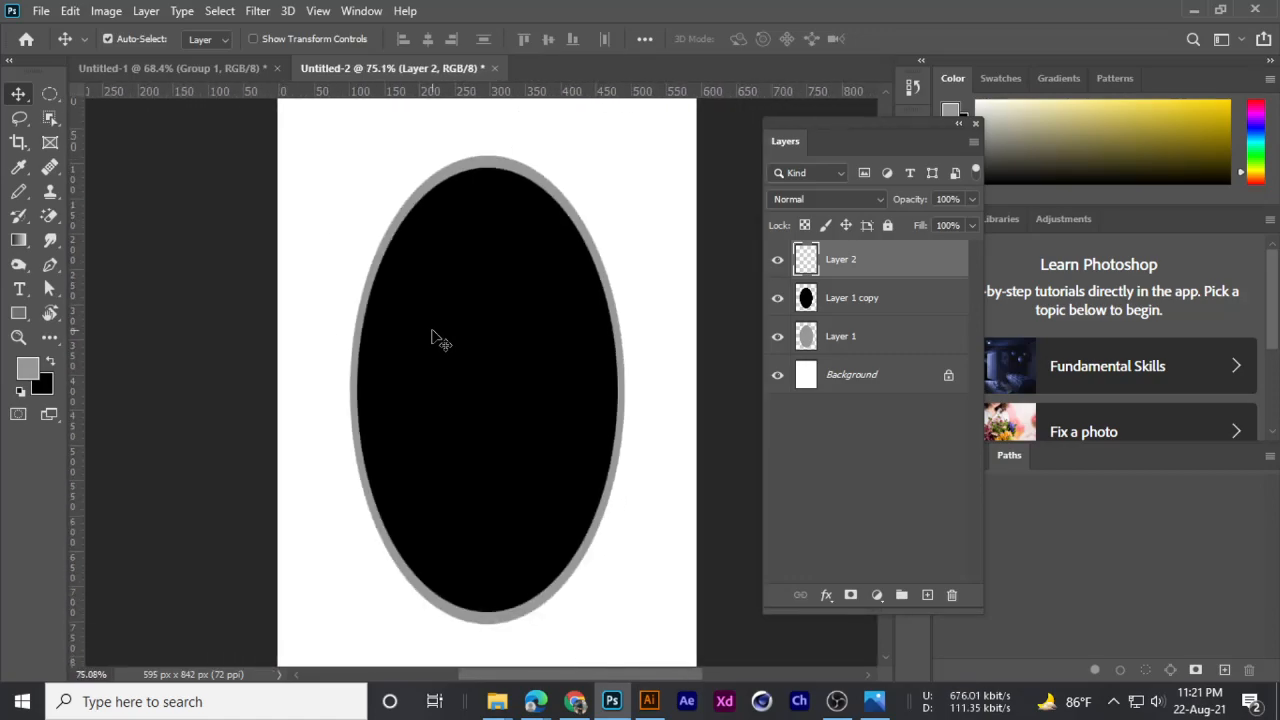
scroll(432, 338, "up", 1)
scroll(432, 338, "down", 2)
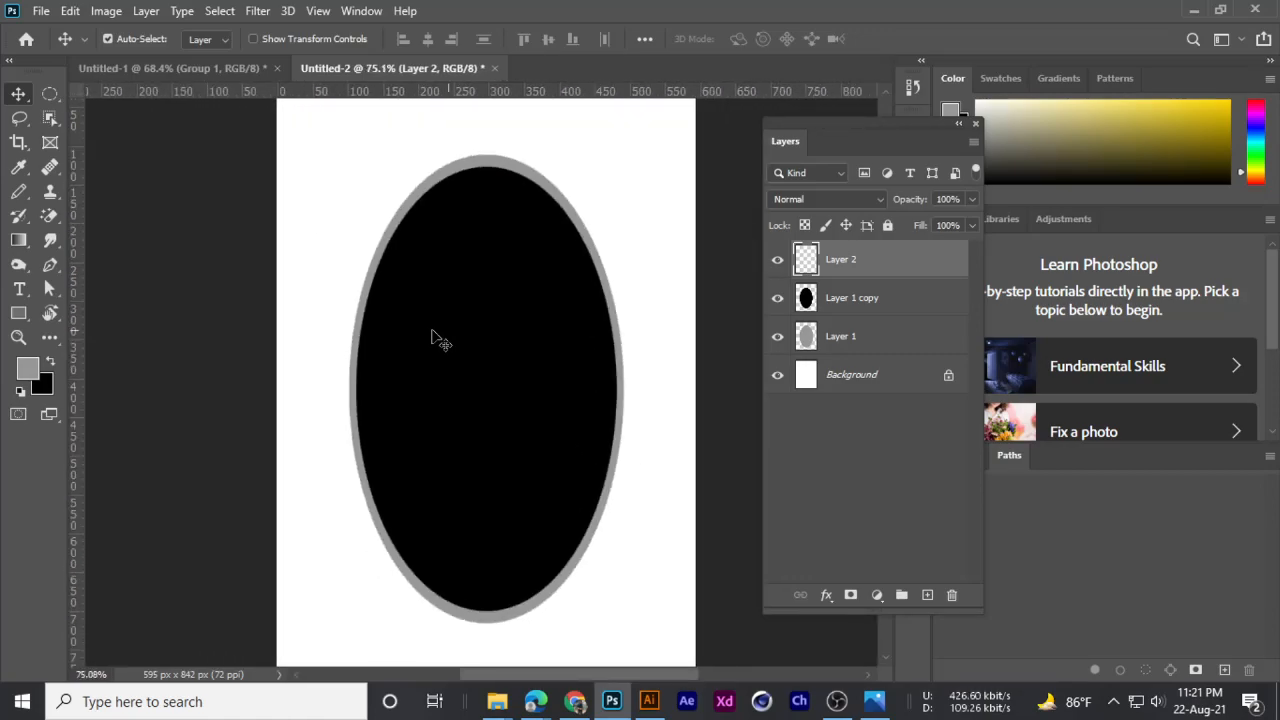
scroll(432, 327, "up", 2)
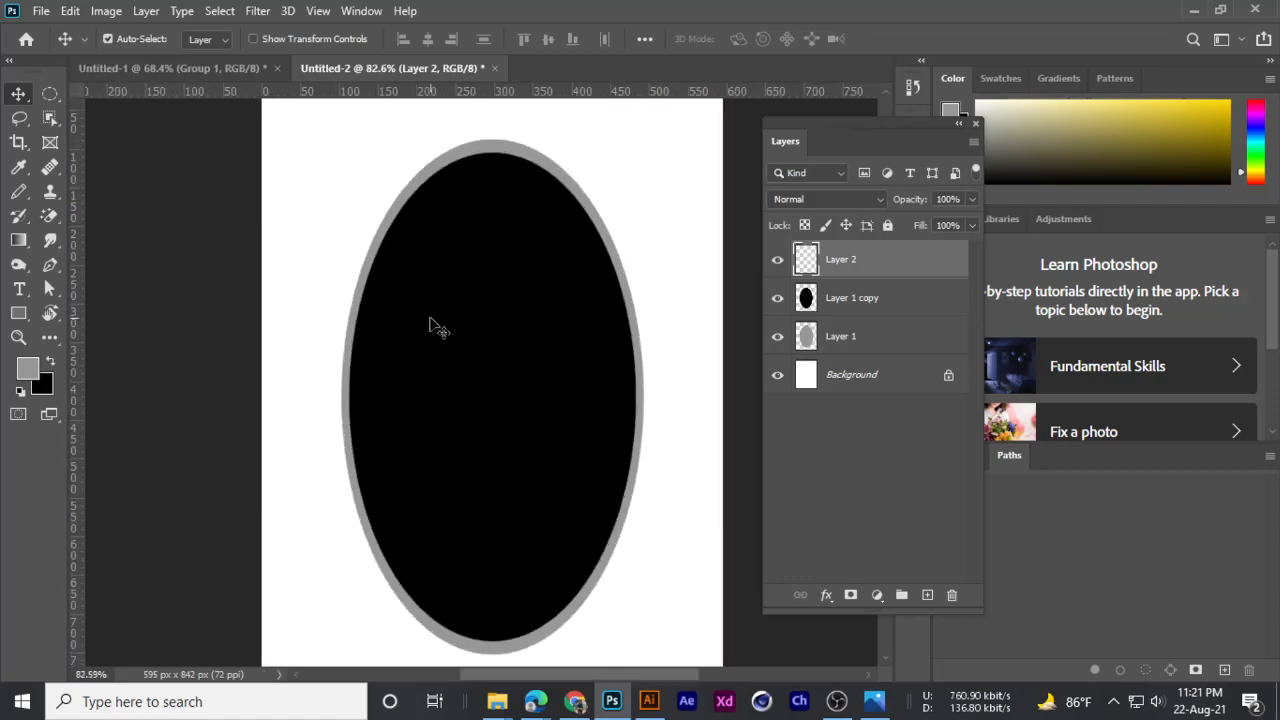
scroll(430, 316, "up", 1)
scroll(432, 314, "down", 1)
scroll(438, 310, "up", 1)
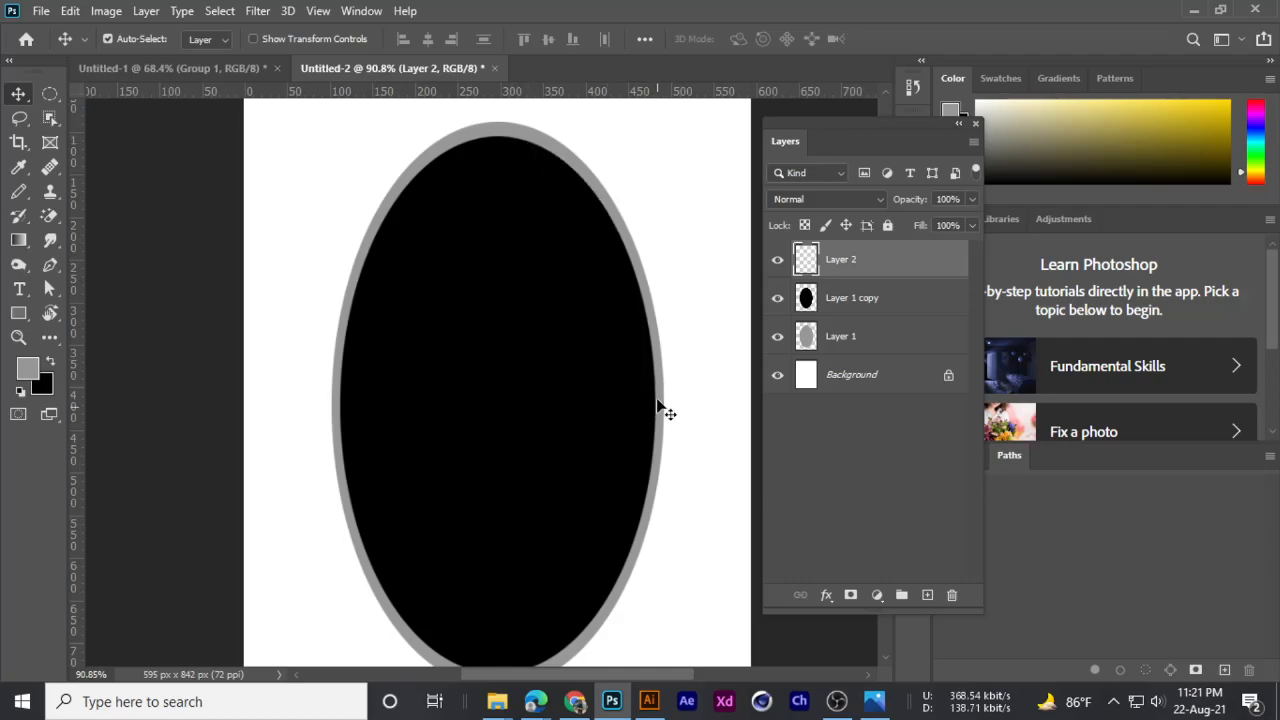
scroll(605, 342, "down", 1)
scroll(508, 274, "up", 1)
scroll(449, 185, "down", 2)
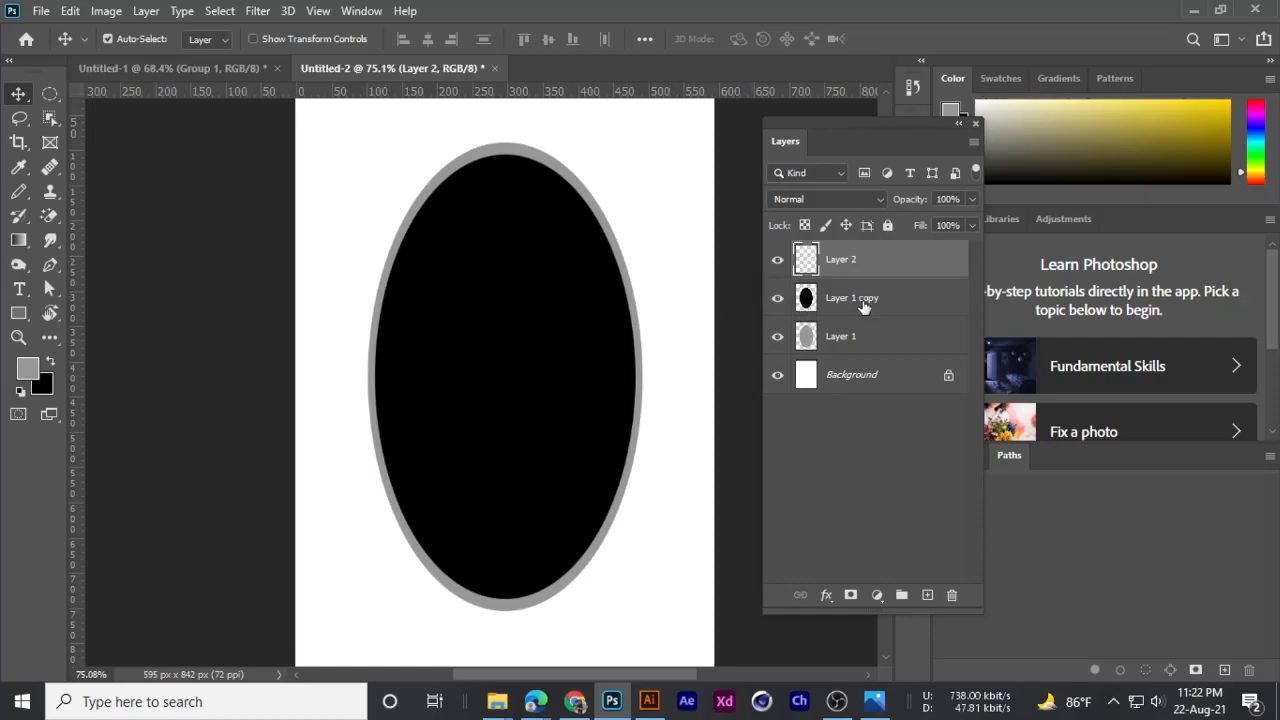
- Delete the empty top layer and the black ellipse's layer, keeping only the gray ellipse above the background
key("Delete")
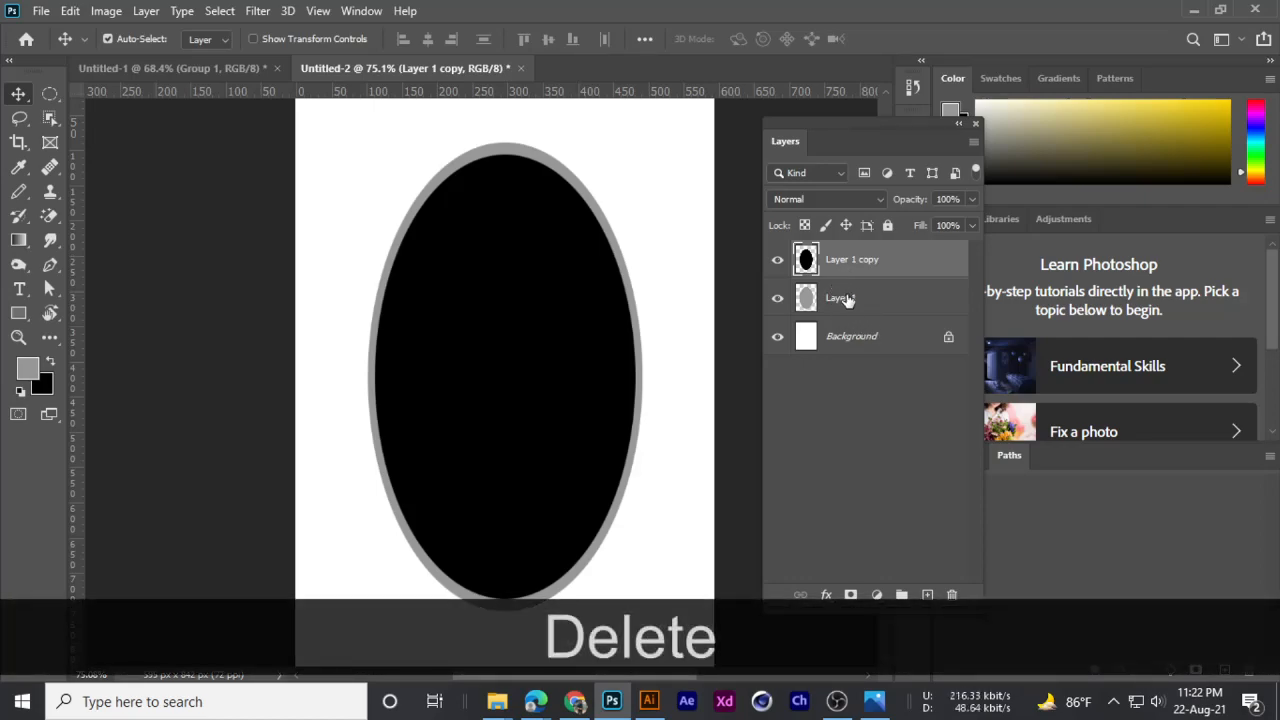
left_click(845, 299)
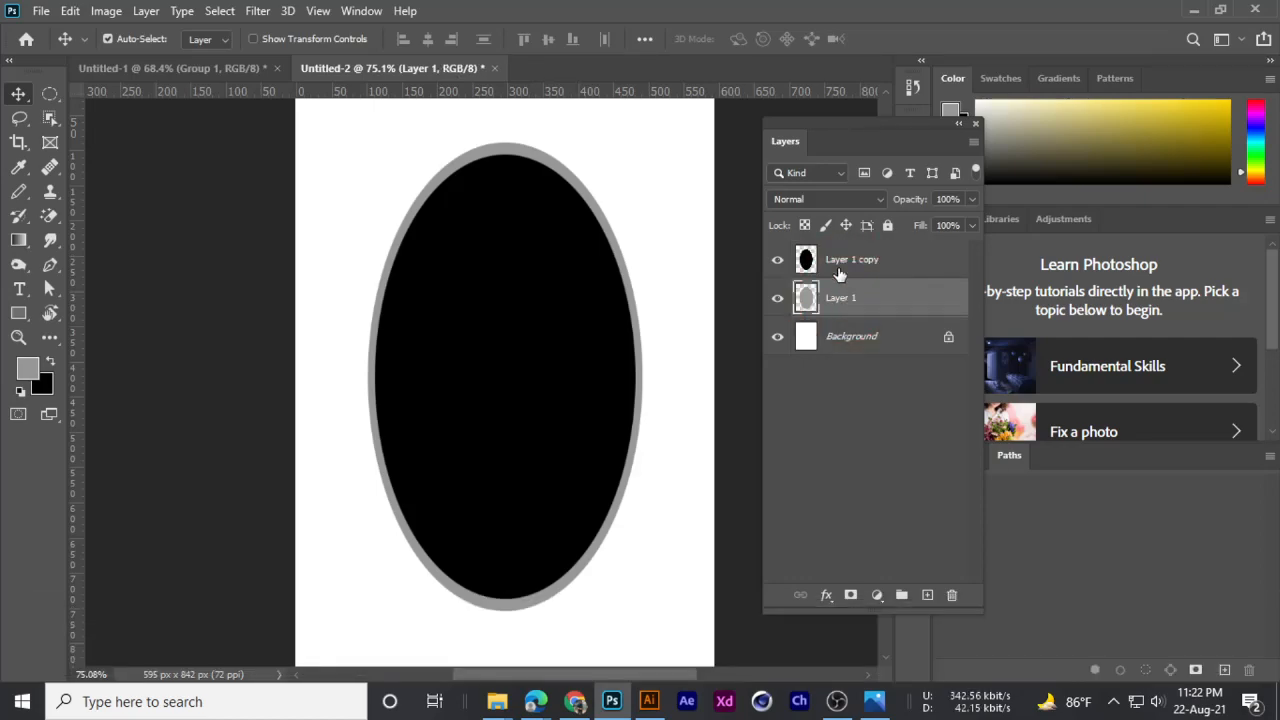
left_click(840, 262)
key("Delete")
- Try a 10 px outside stroke in gray 666666 on the gray ellipse's layer and discard it
right_click(843, 259)
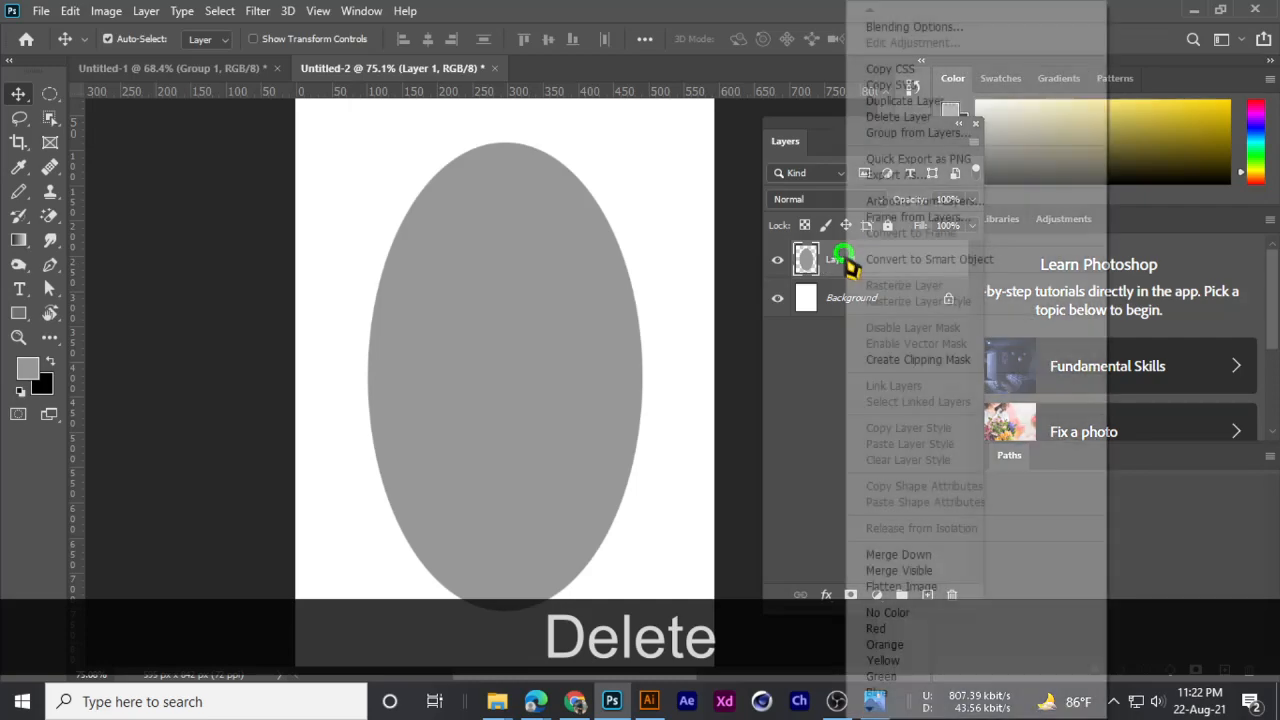
left_click(749, 343)
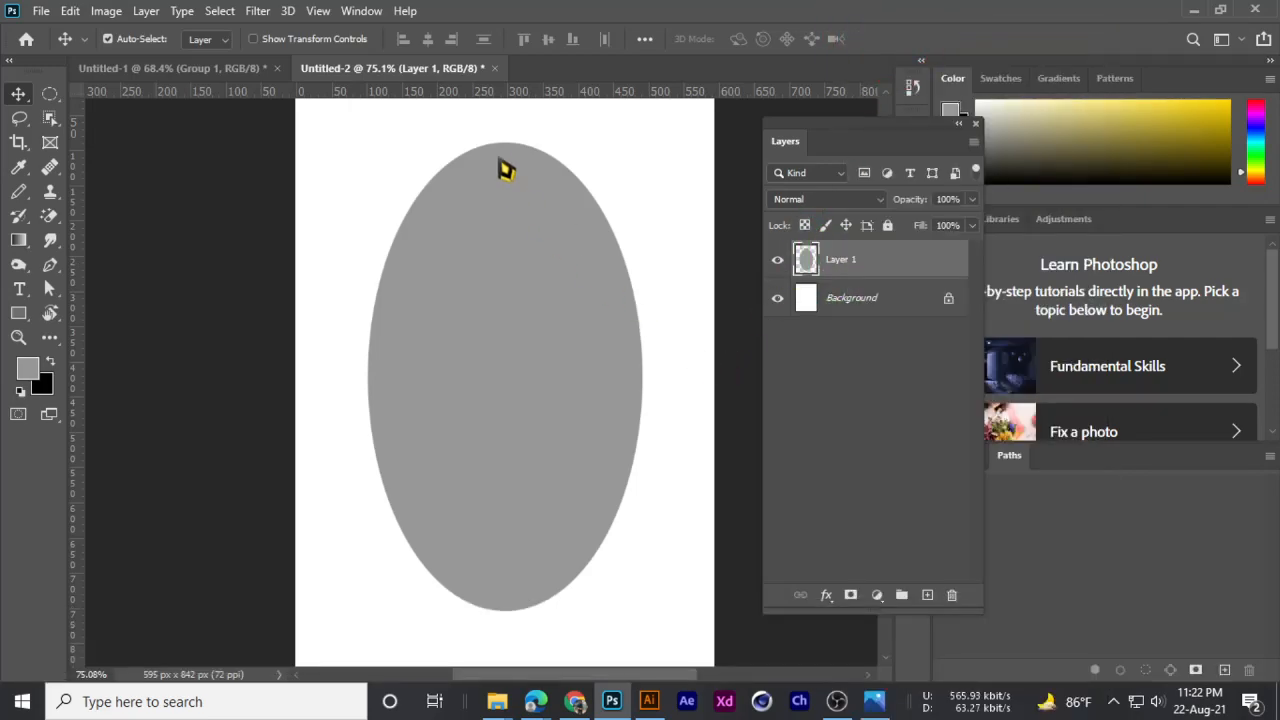
key("h")
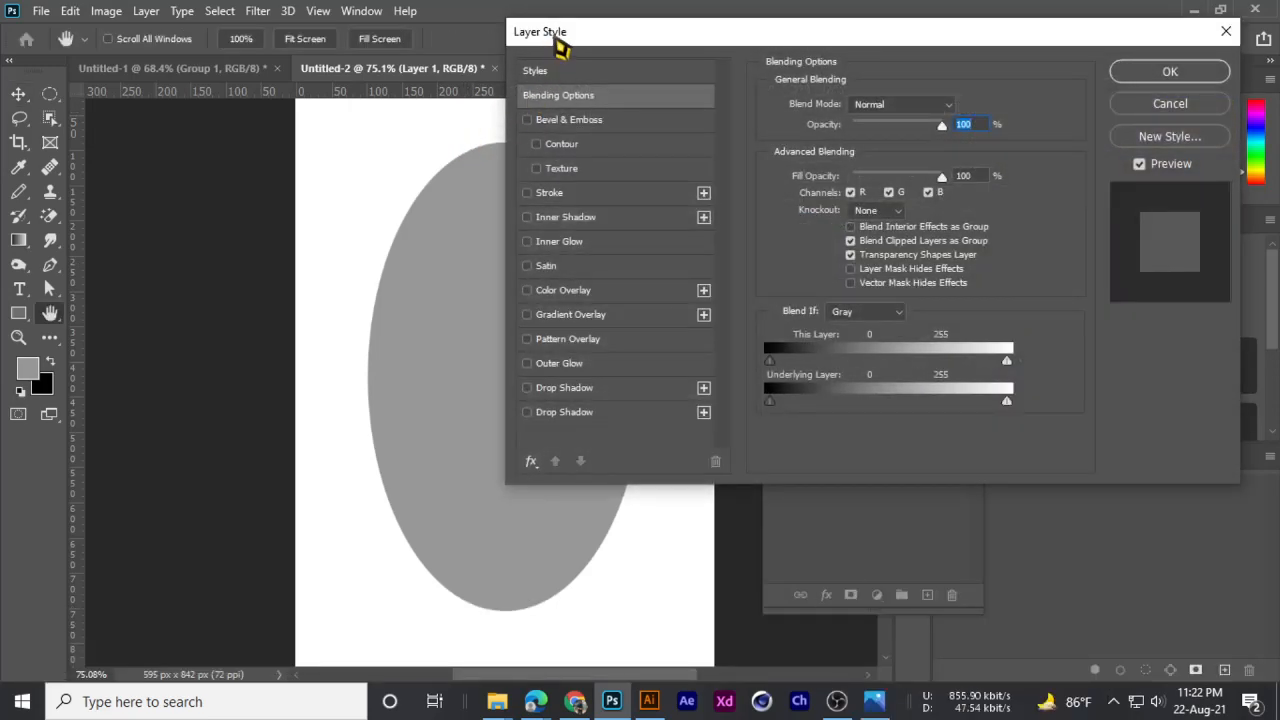
left_click_drag(560, 50, 623, 49)
left_click(612, 192)
mouse_move(762, 22)
left_mouse_down()
mouse_move(823, 30)
mouse_move(724, 36)
left_mouse_up()
left_click(848, 240)
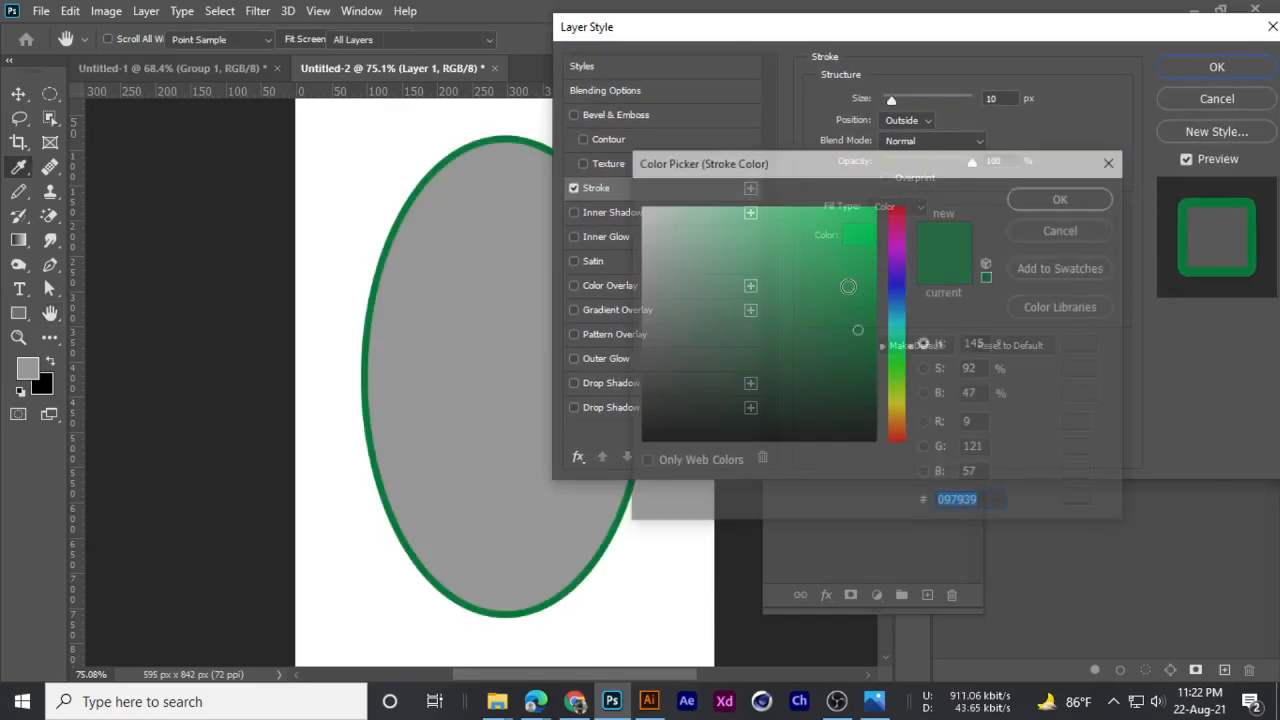
left_click_drag(690, 292, 634, 343)
left_click(1090, 204)
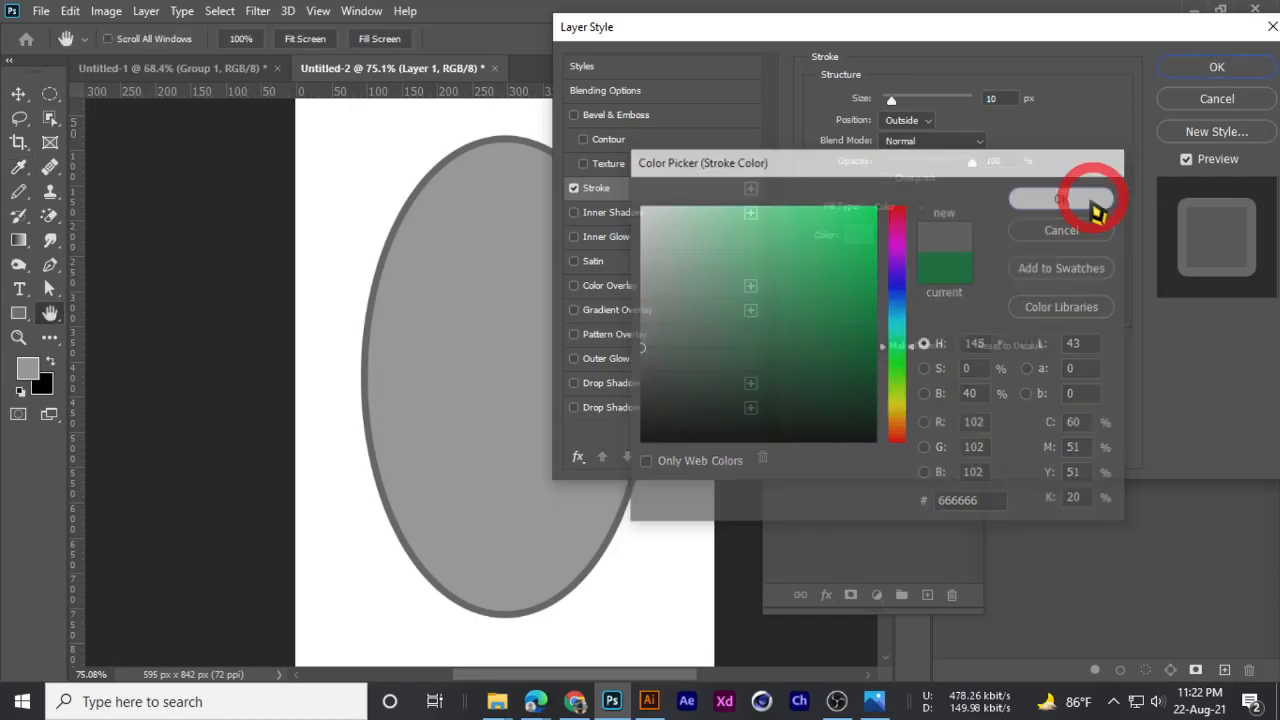
left_click(1181, 99)
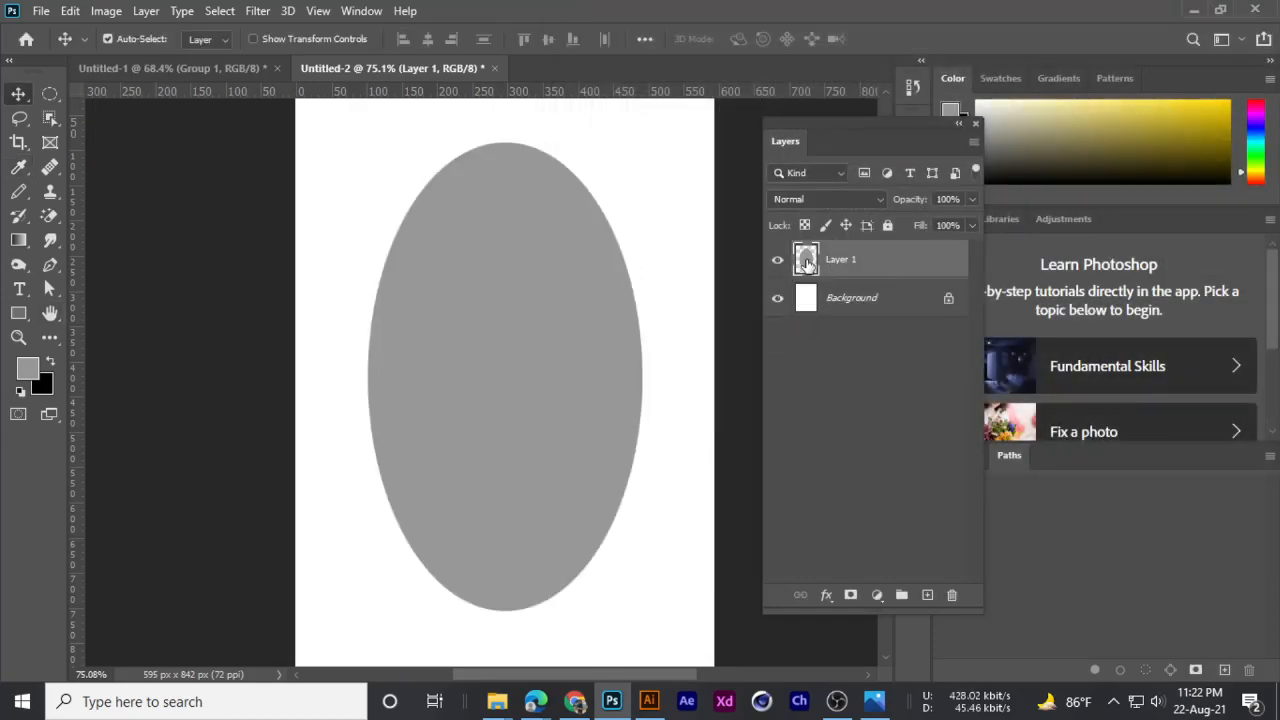
- Try a green outside stroke of 51 px on the gray ellipse's layer and discard it
right_click(870, 254)
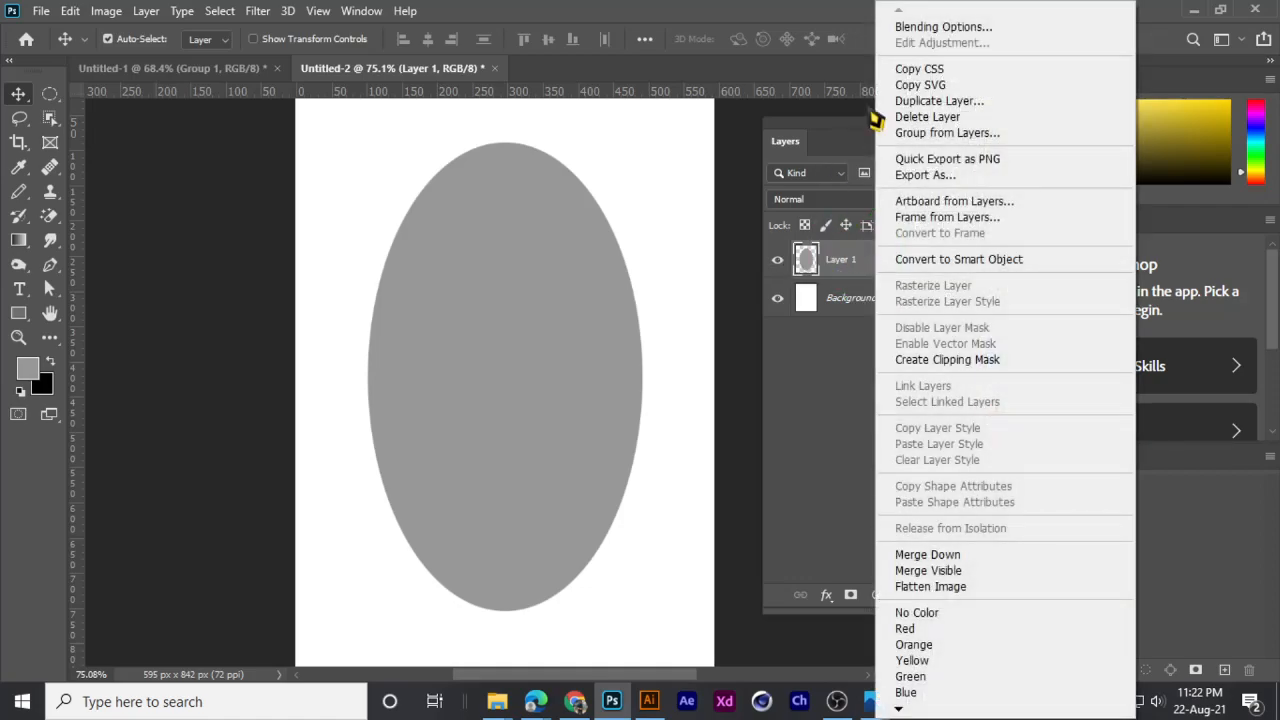
left_click(922, 32)
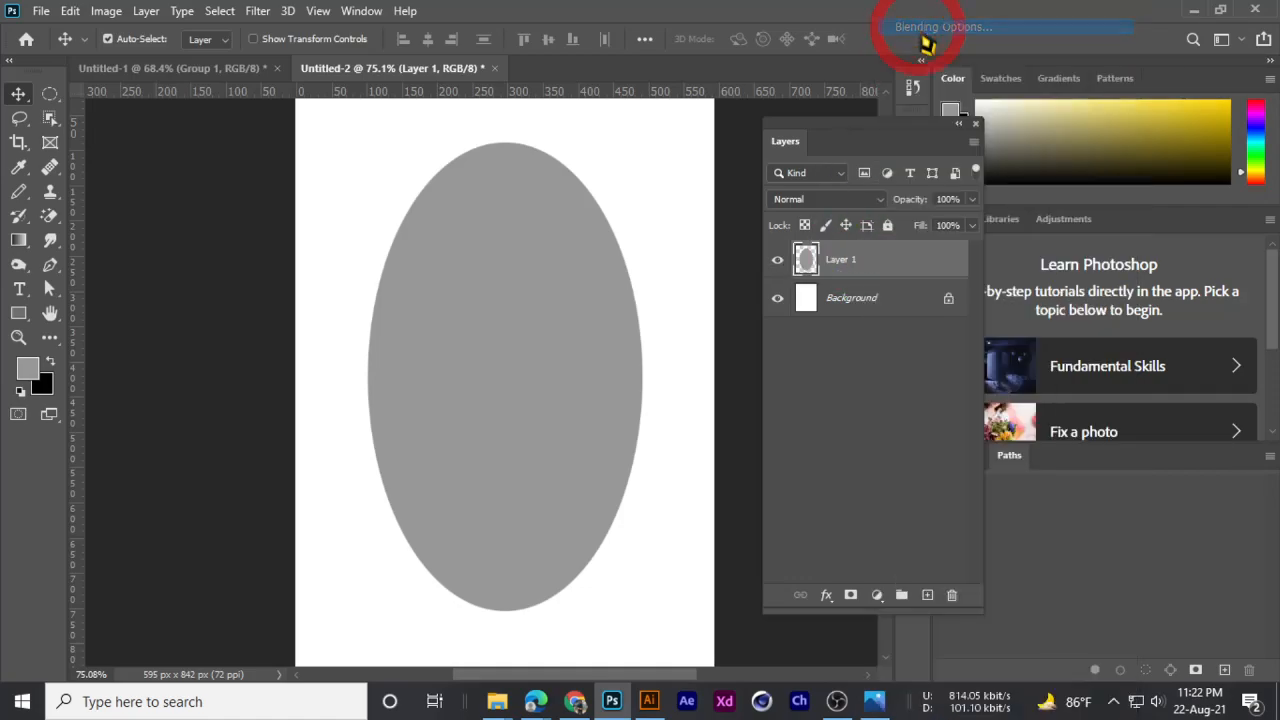
key("h")
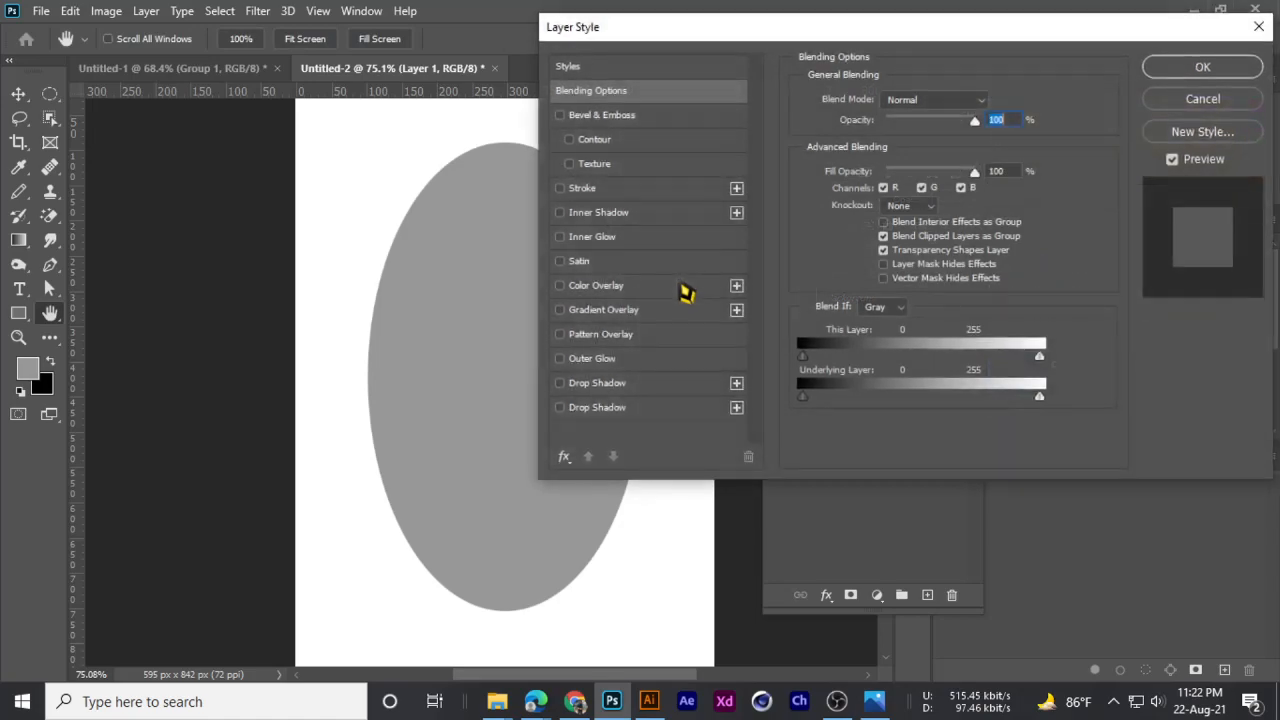
left_click(585, 188)
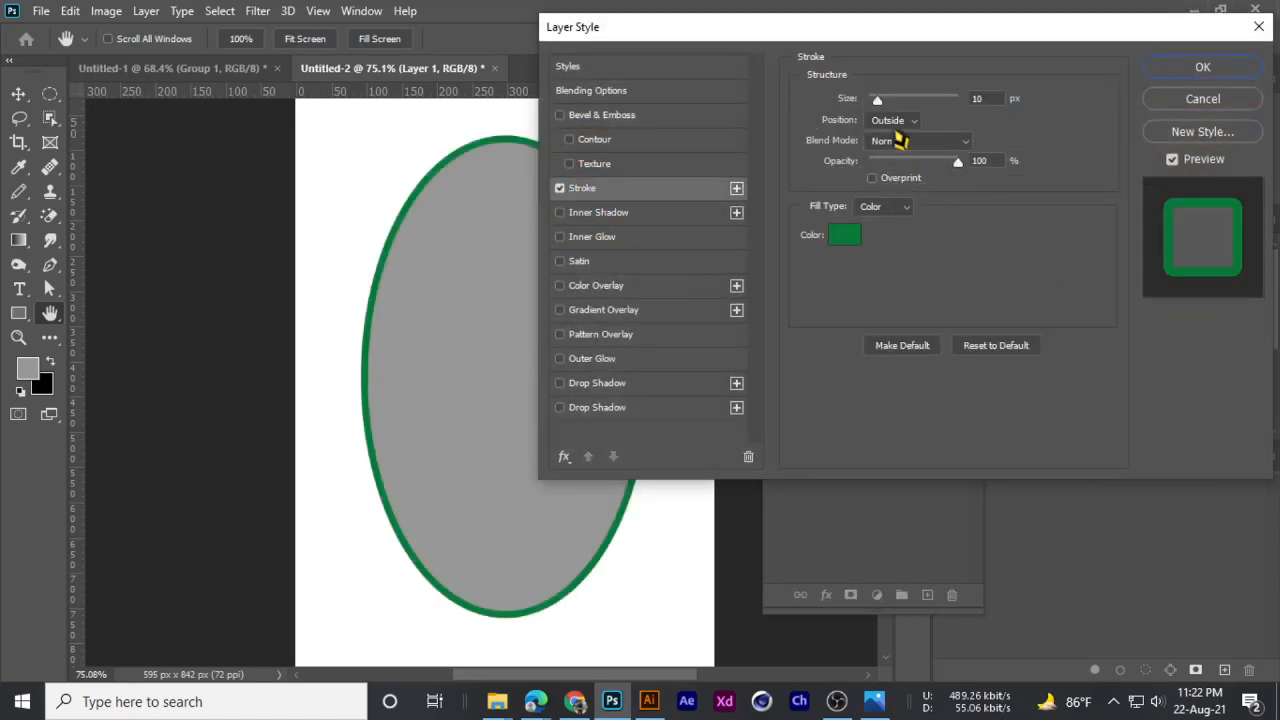
left_click_drag(880, 100, 900, 100)
left_click_drag(837, 25, 1069, 268)
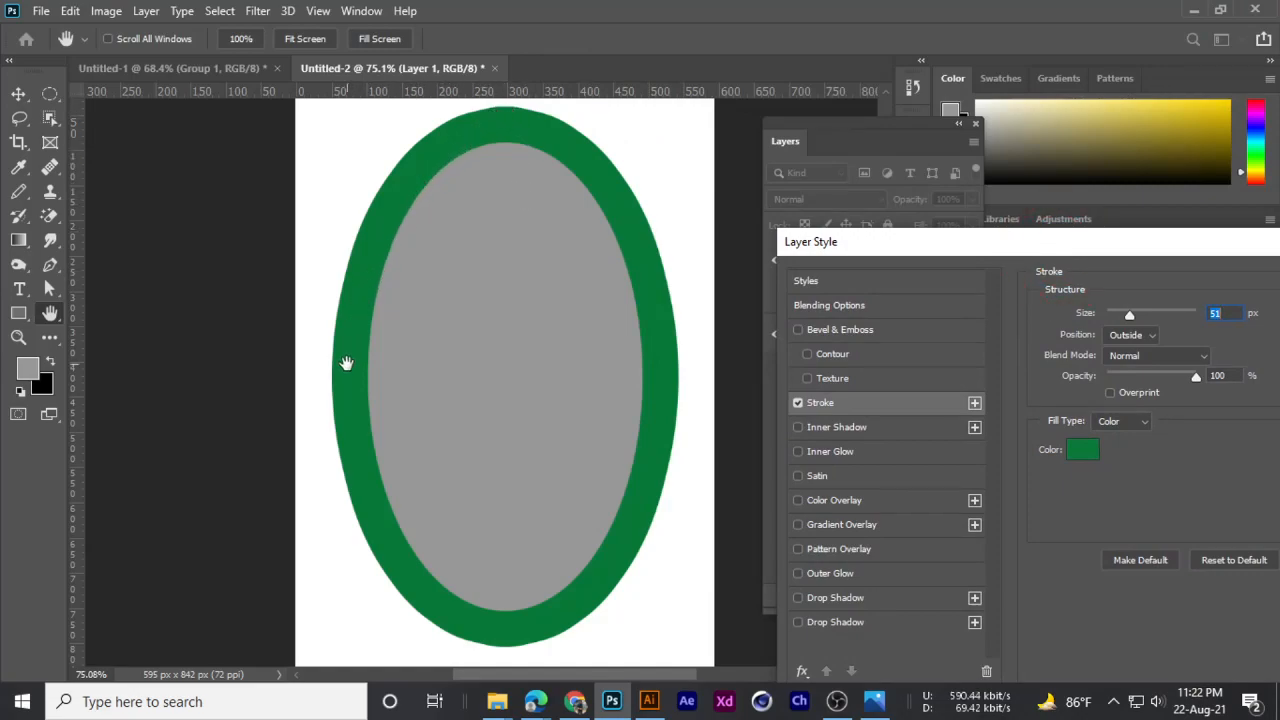
left_click_drag(894, 249, 410, 116)
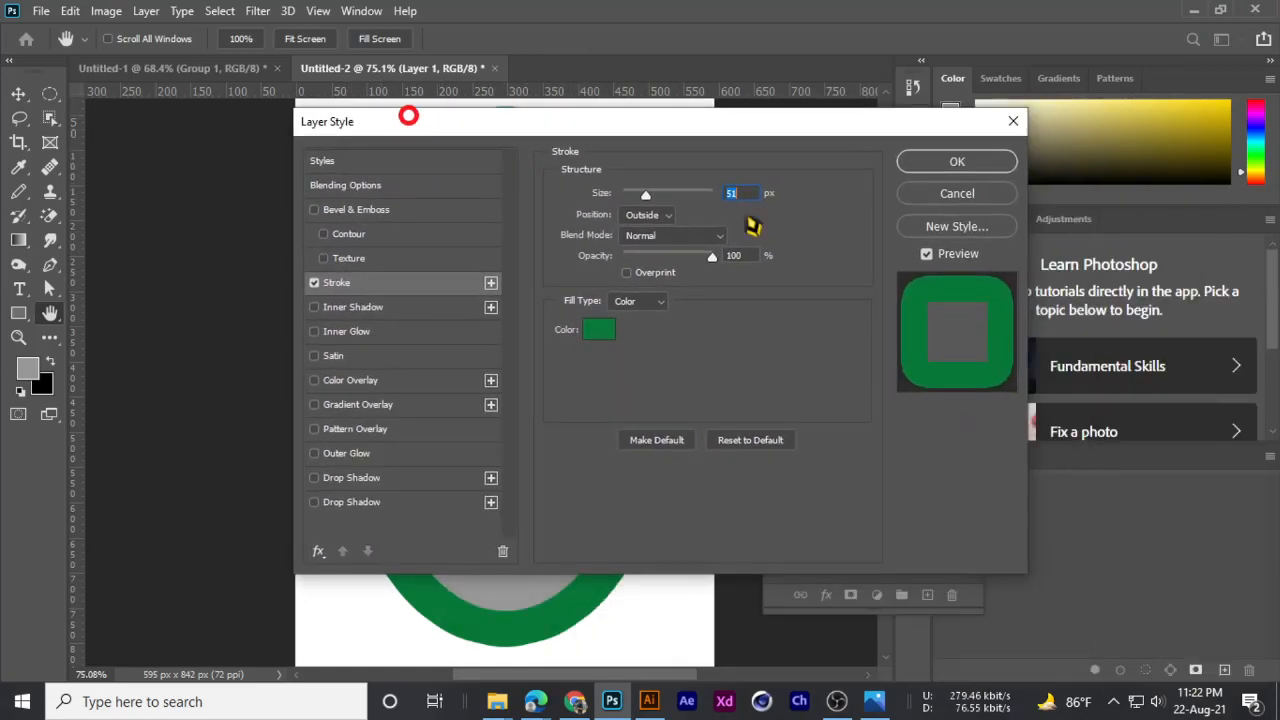
left_click(979, 203)
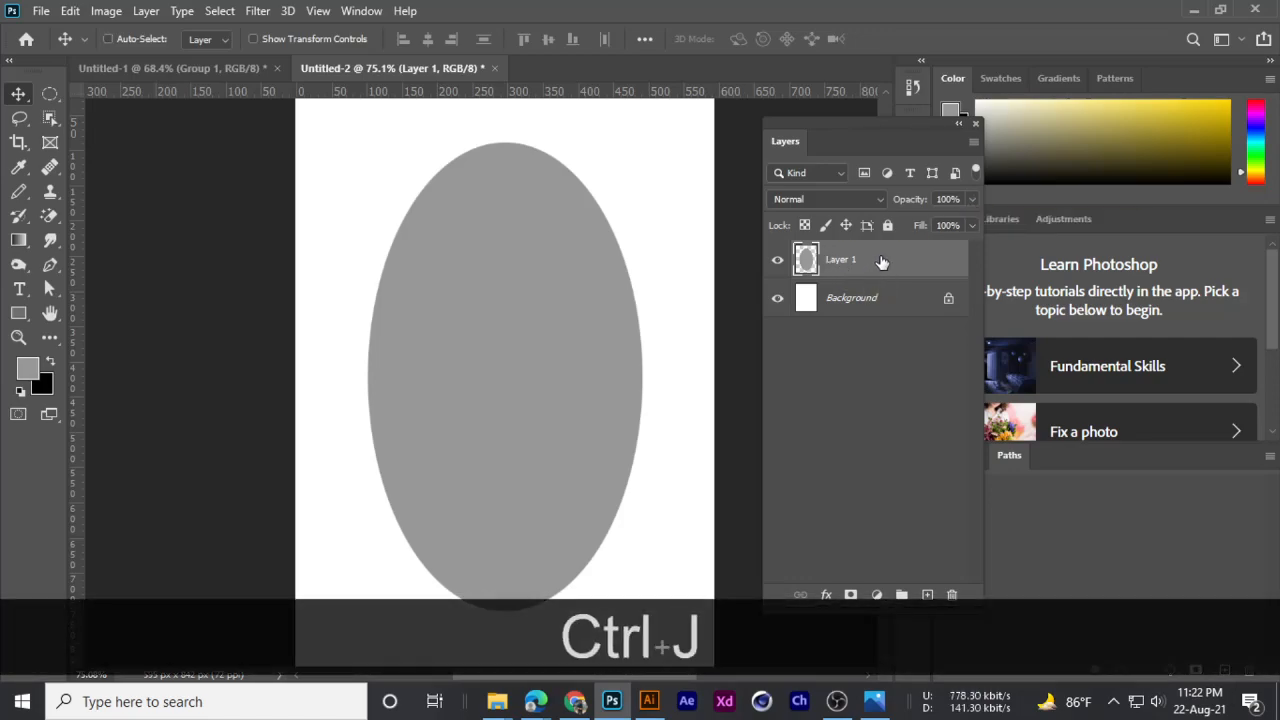
key("ctrl+j")
key("ctrl+t")
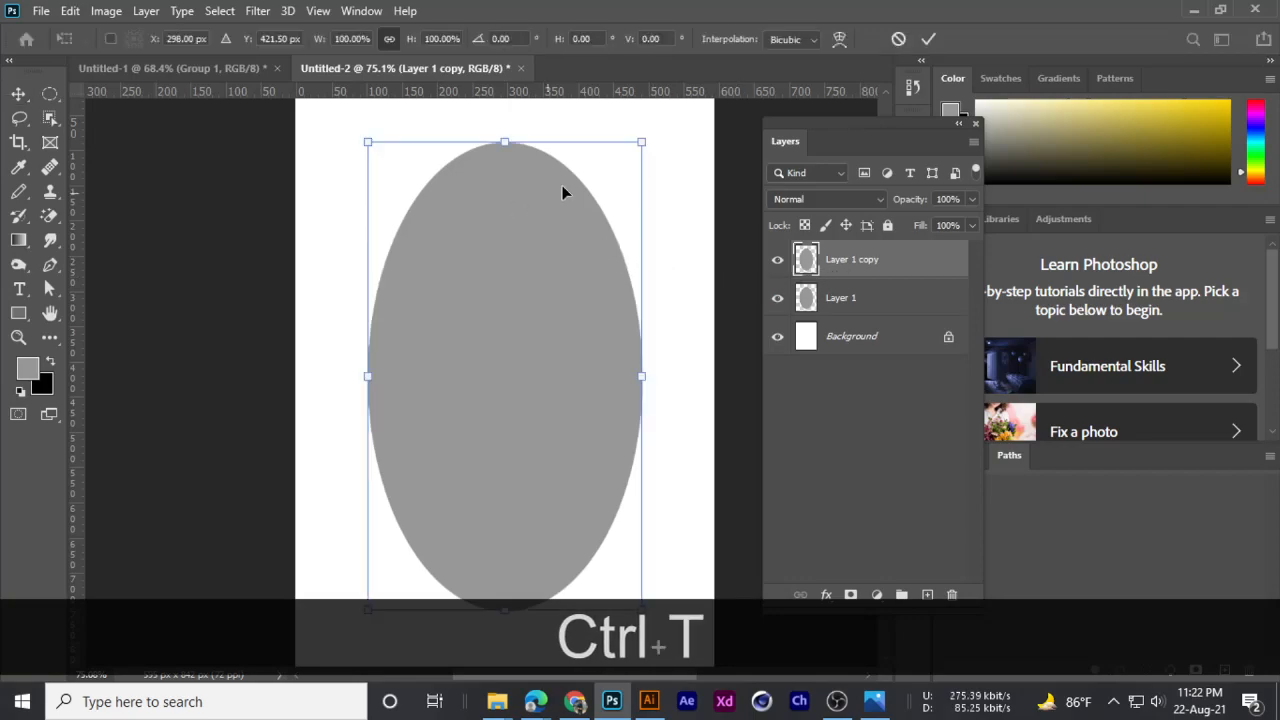
left_click(897, 40)
key("Delete")
left_click(778, 262)
left_click(778, 262)
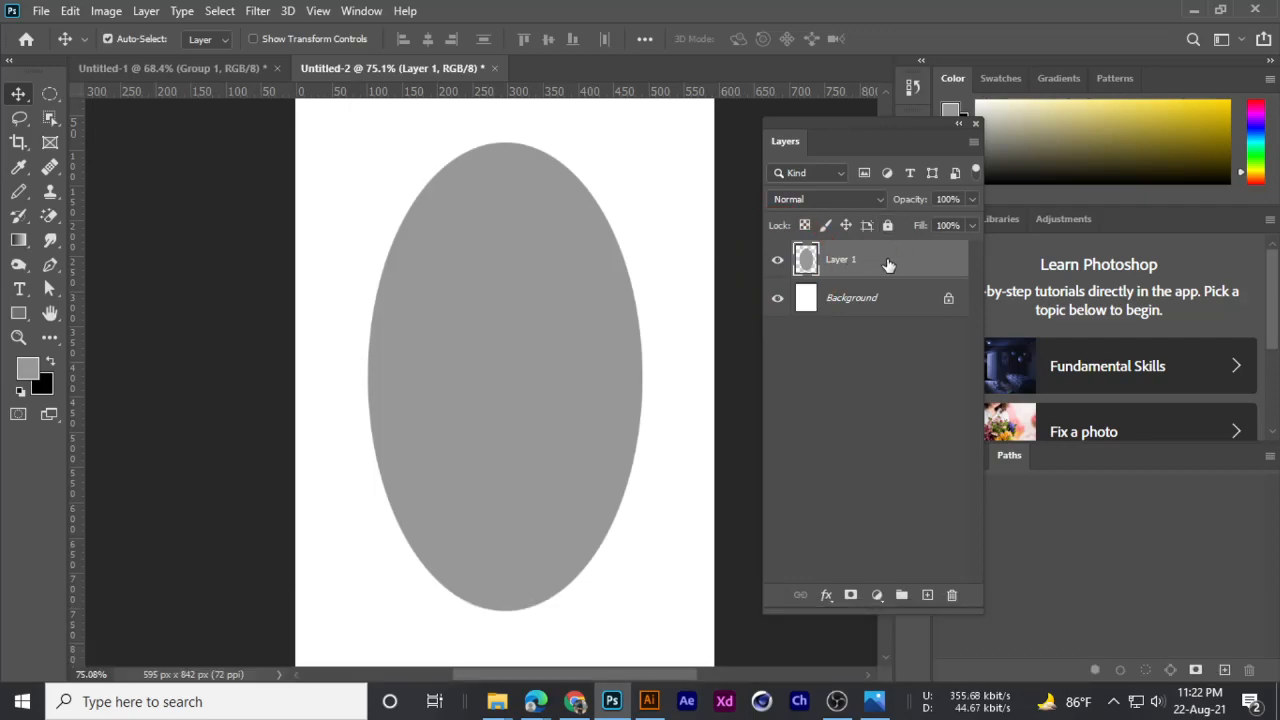
- Add an outside Stroke layer effect of 38 px to the gray ellipse's layer
right_click(888, 264)
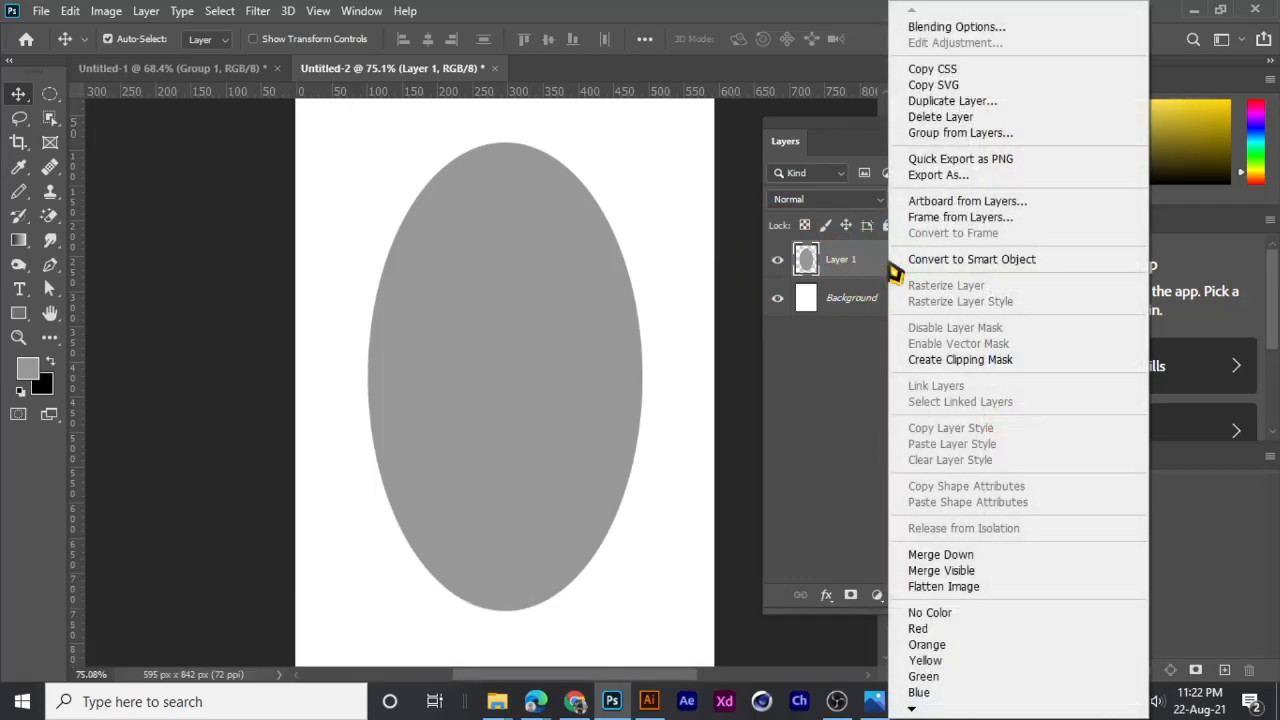
left_click(922, 40)
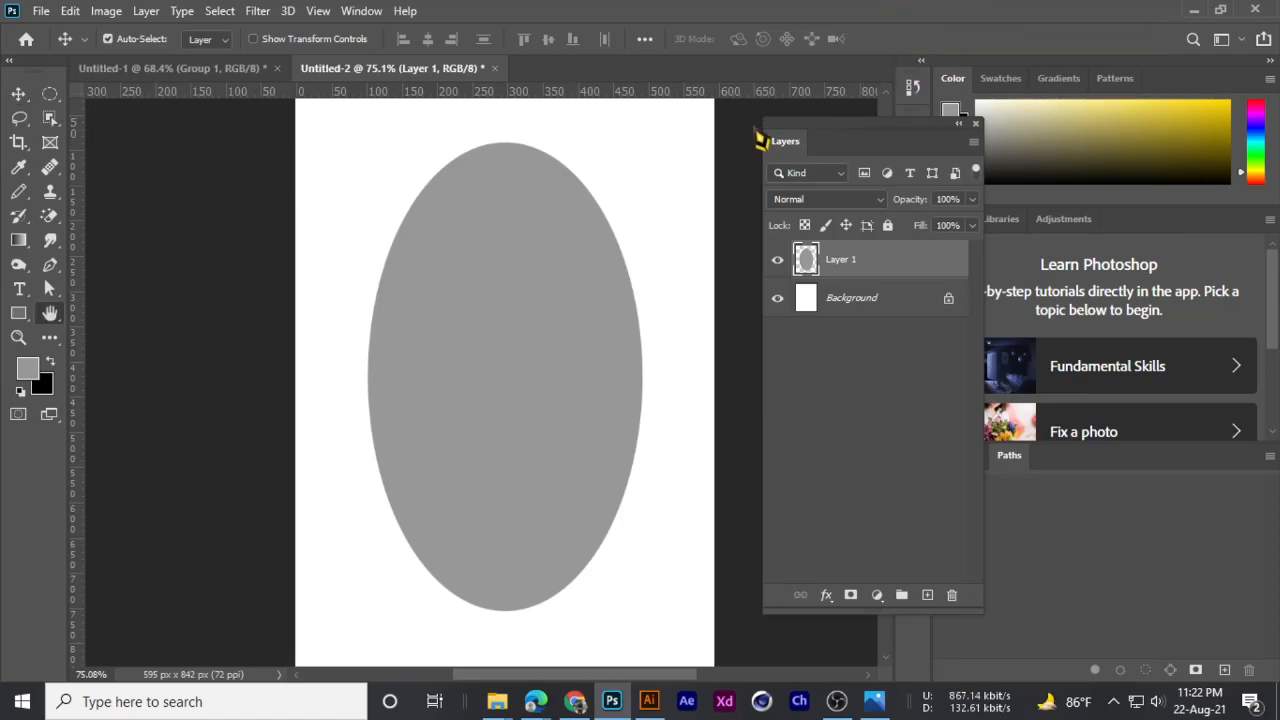
left_click_drag(668, 130, 945, 78)
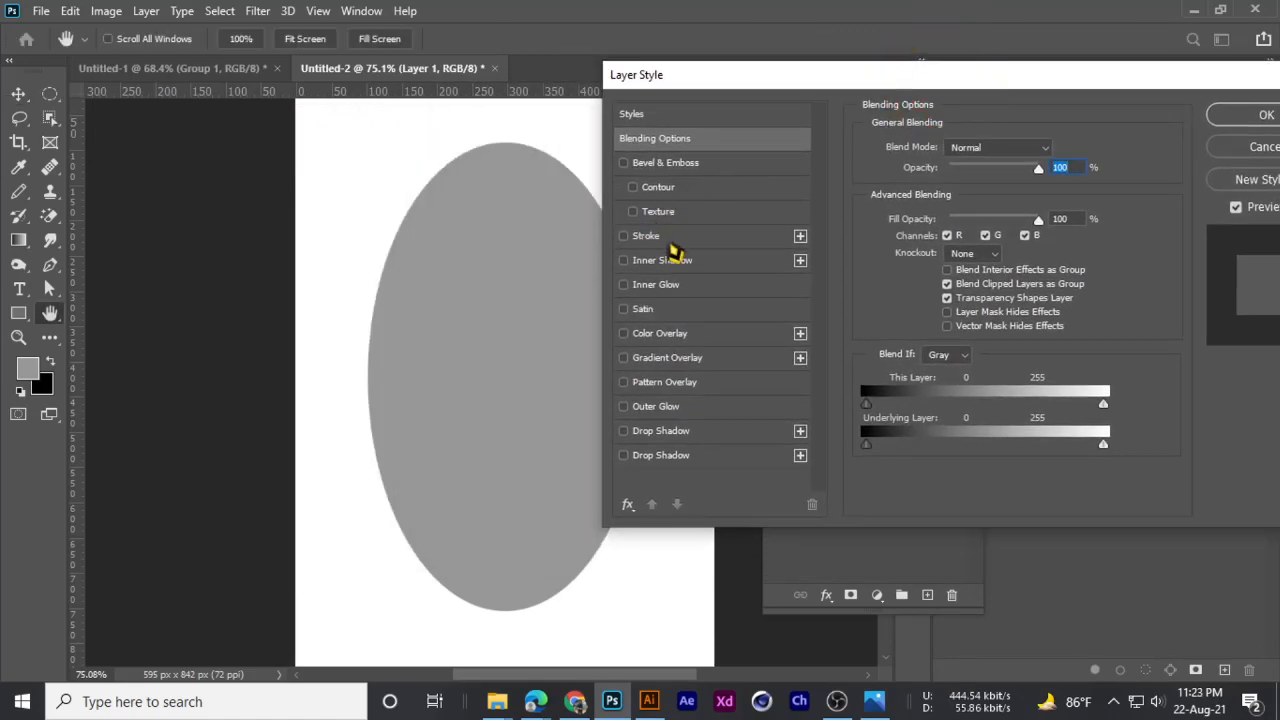
left_click(650, 237)
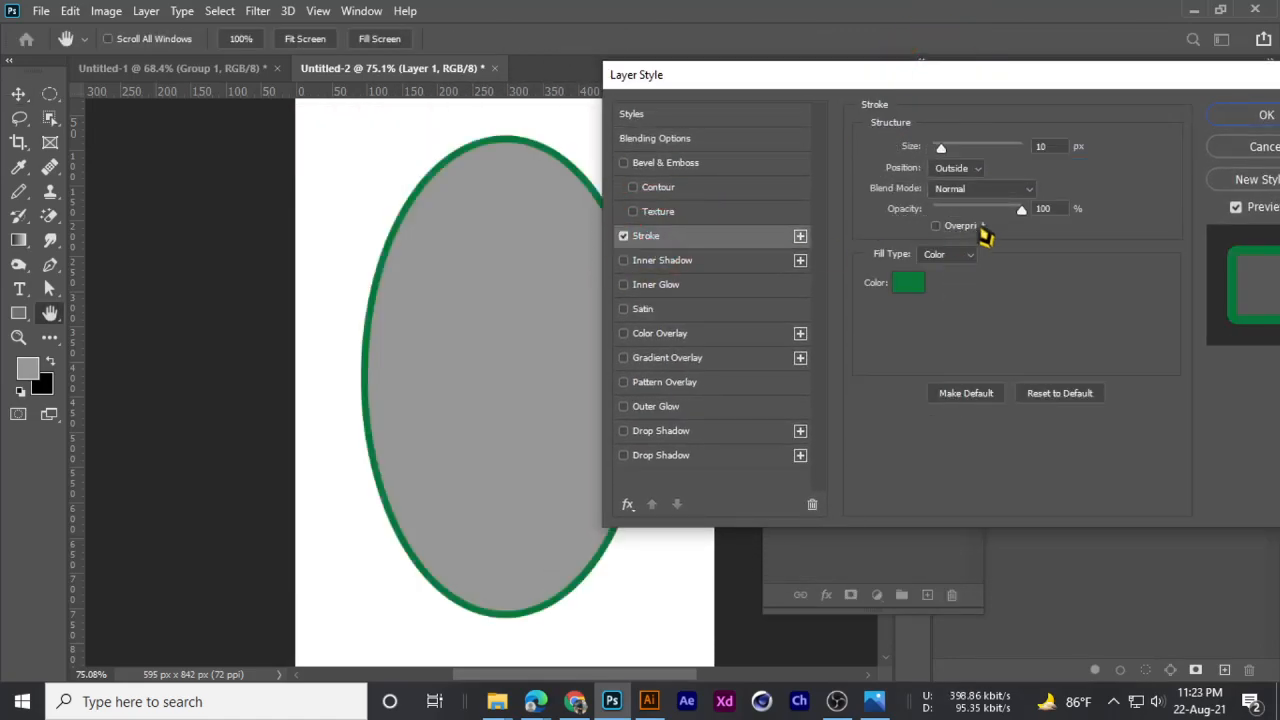
mouse_move(952, 165)
left_mouse_down()
mouse_move(966, 166)
mouse_move(950, 166)
left_mouse_up()
- Try light green and yellow ffdd23 as the stroke colour and discard the colour change
left_click(908, 288)
left_click(731, 246)
left_click(829, 375)
left_click(900, 384)
left_click(846, 243)
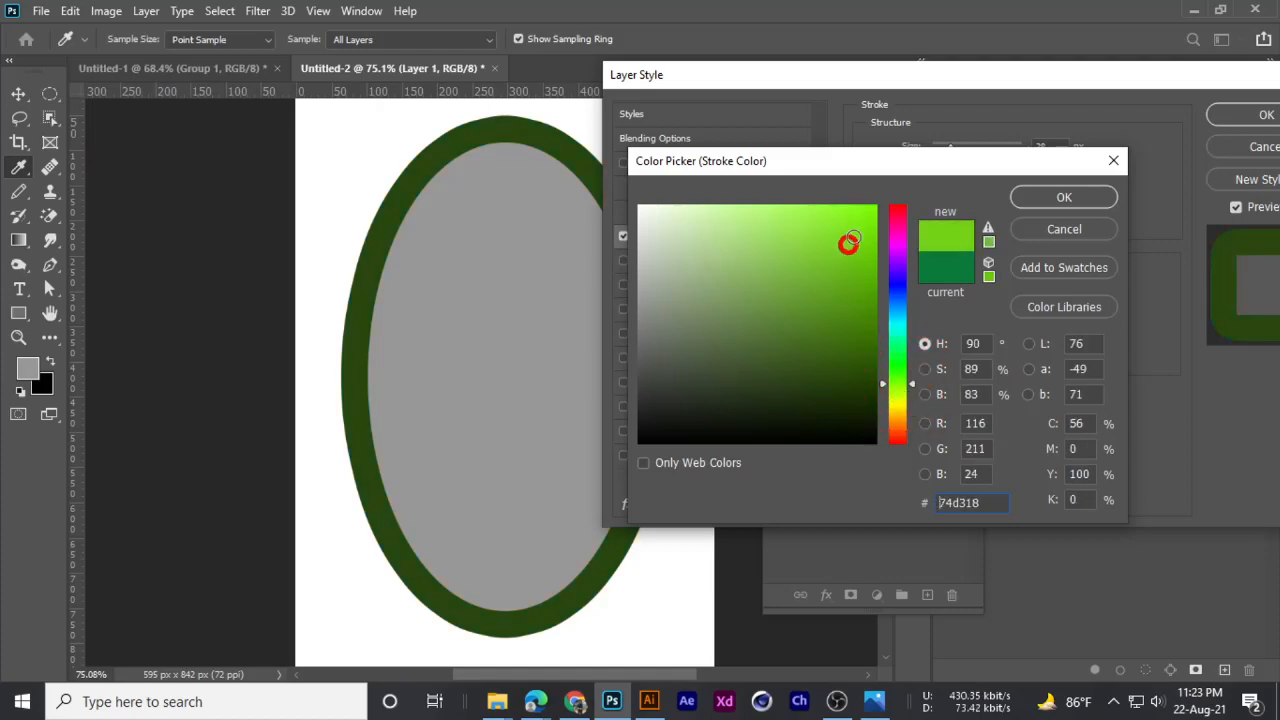
left_click(857, 223)
left_click_drag(903, 384, 903, 409)
left_click(850, 210)
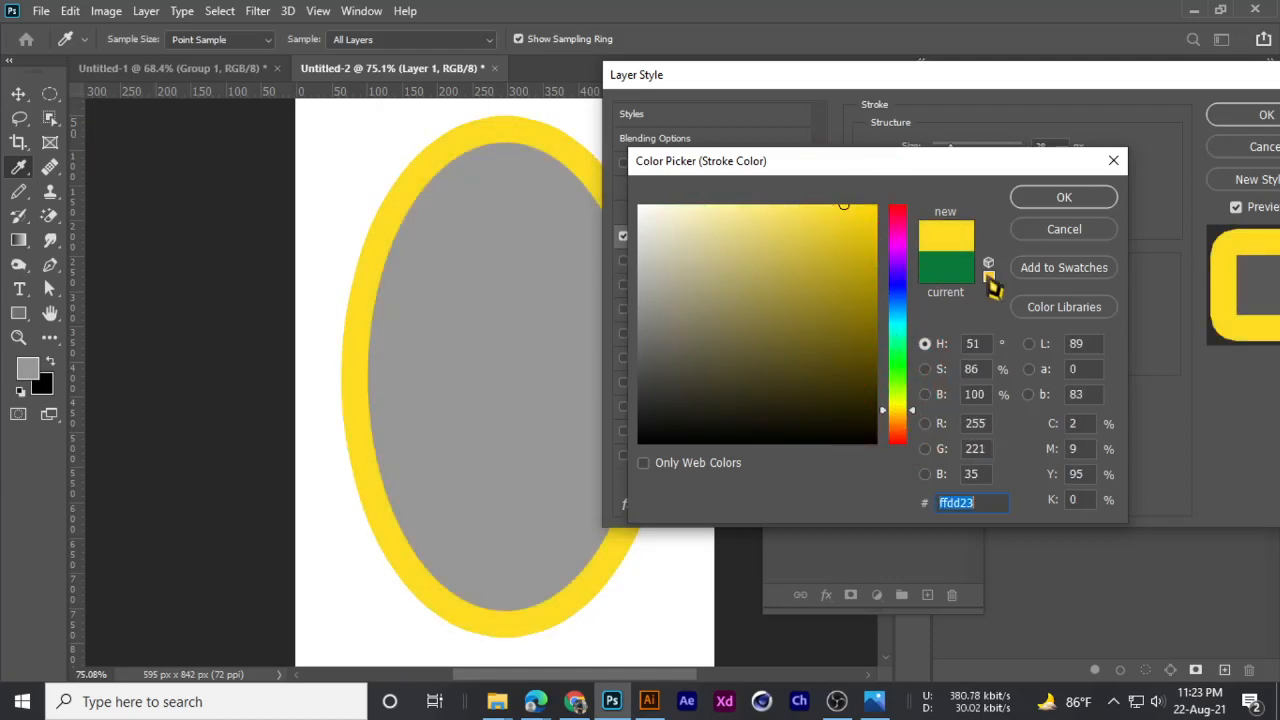
left_click(1053, 231)
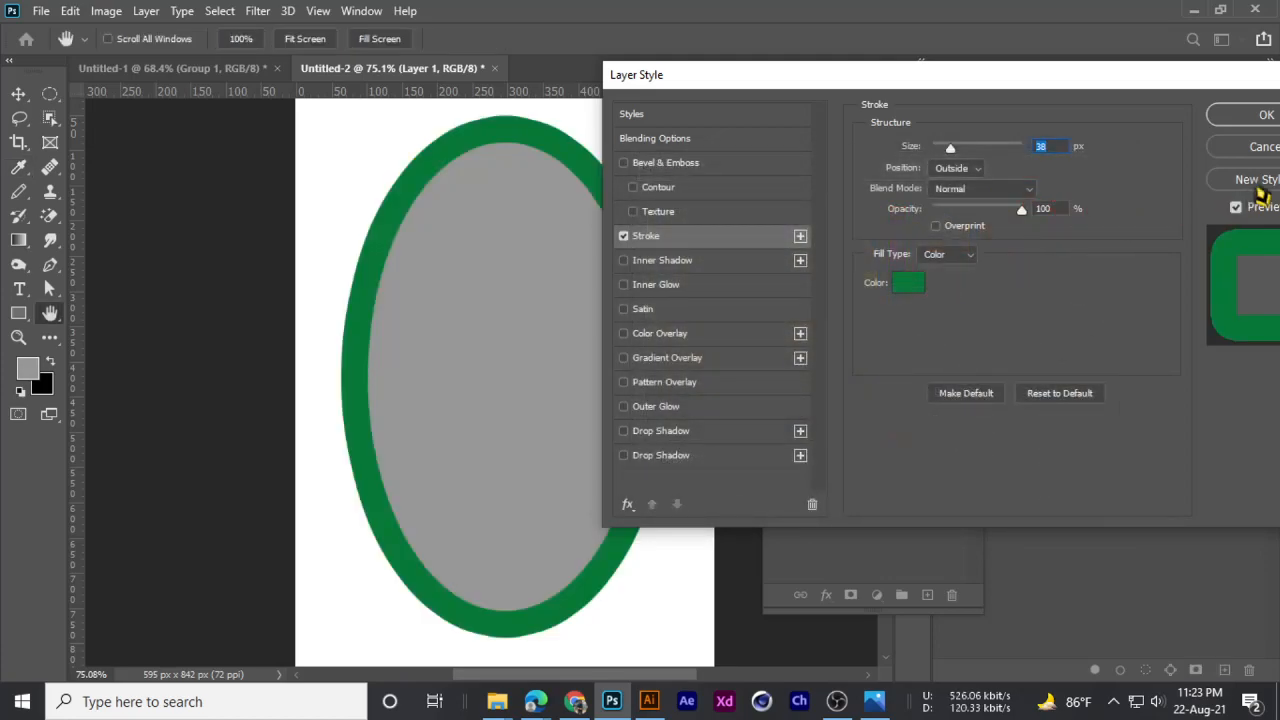
- Discard the green stroke effect on the gray ellipse's layer
left_click(1258, 150)
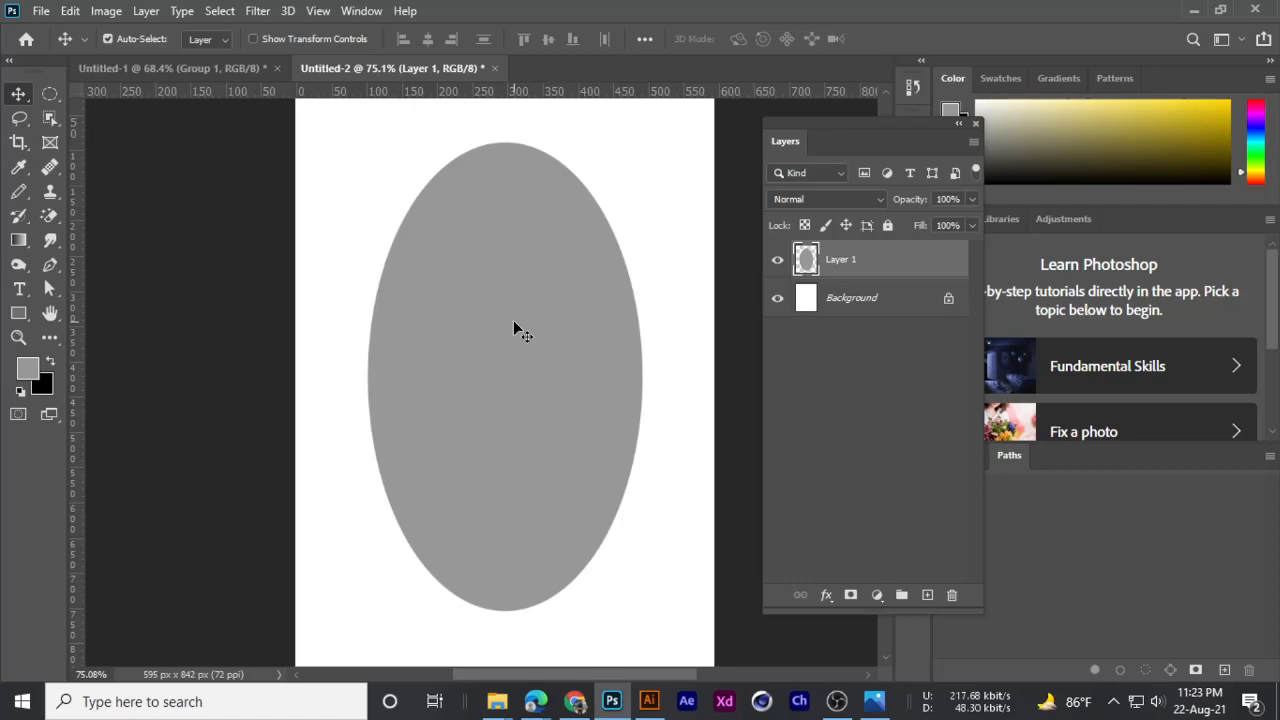
scroll(515, 283, "down", 2)
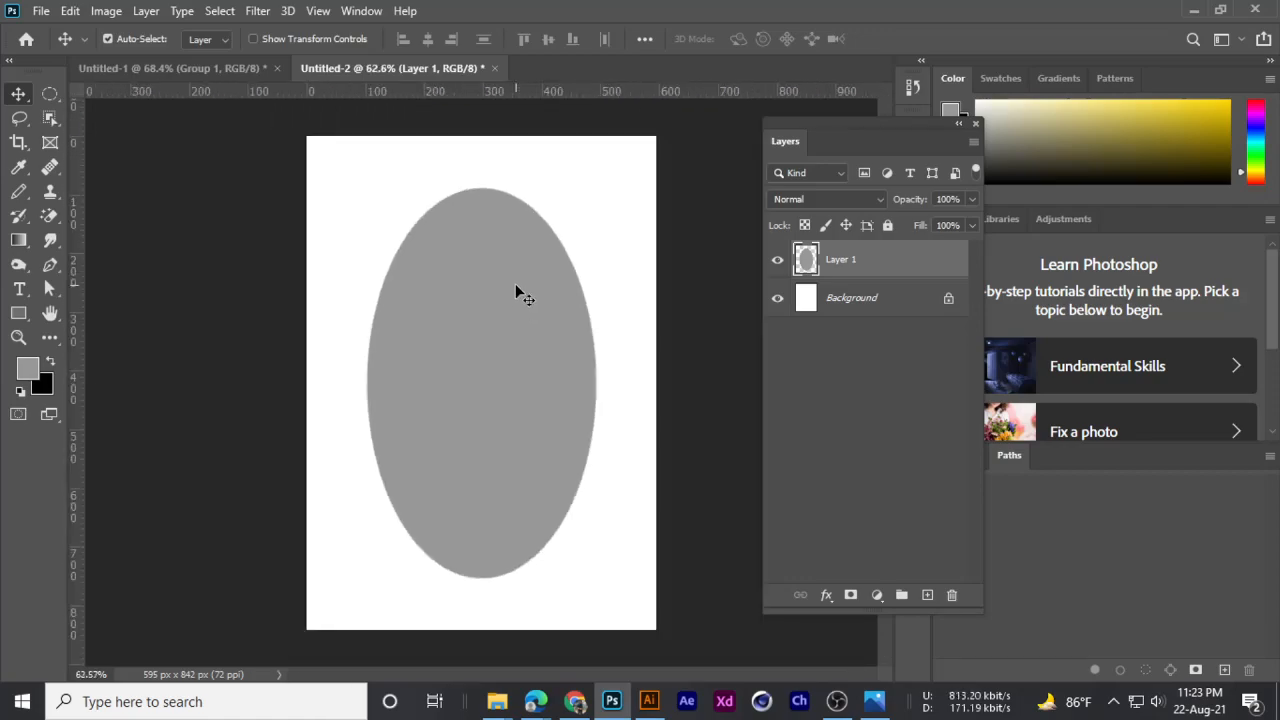
scroll(516, 289, "up", 2)
scroll(507, 309, "down", 2)
left_click_drag(478, 370, 470, 366)
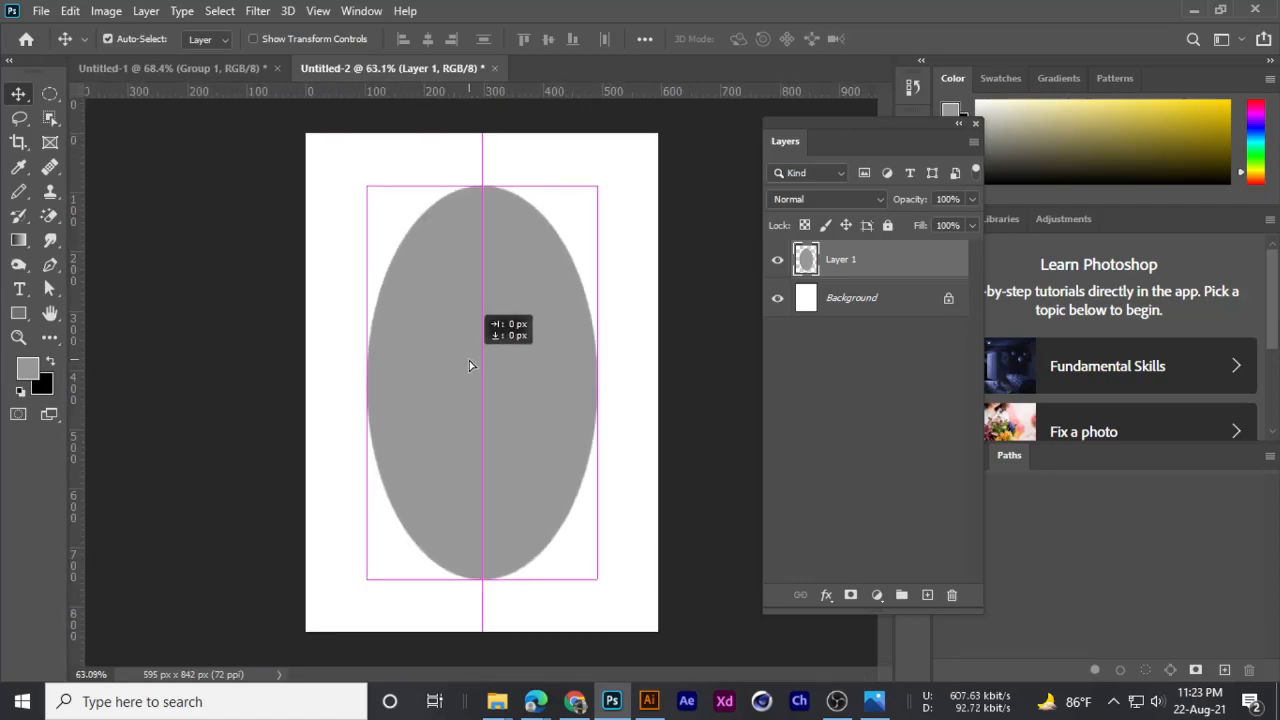
scroll(474, 366, "up", 1)
scroll(486, 352, "down", 2)
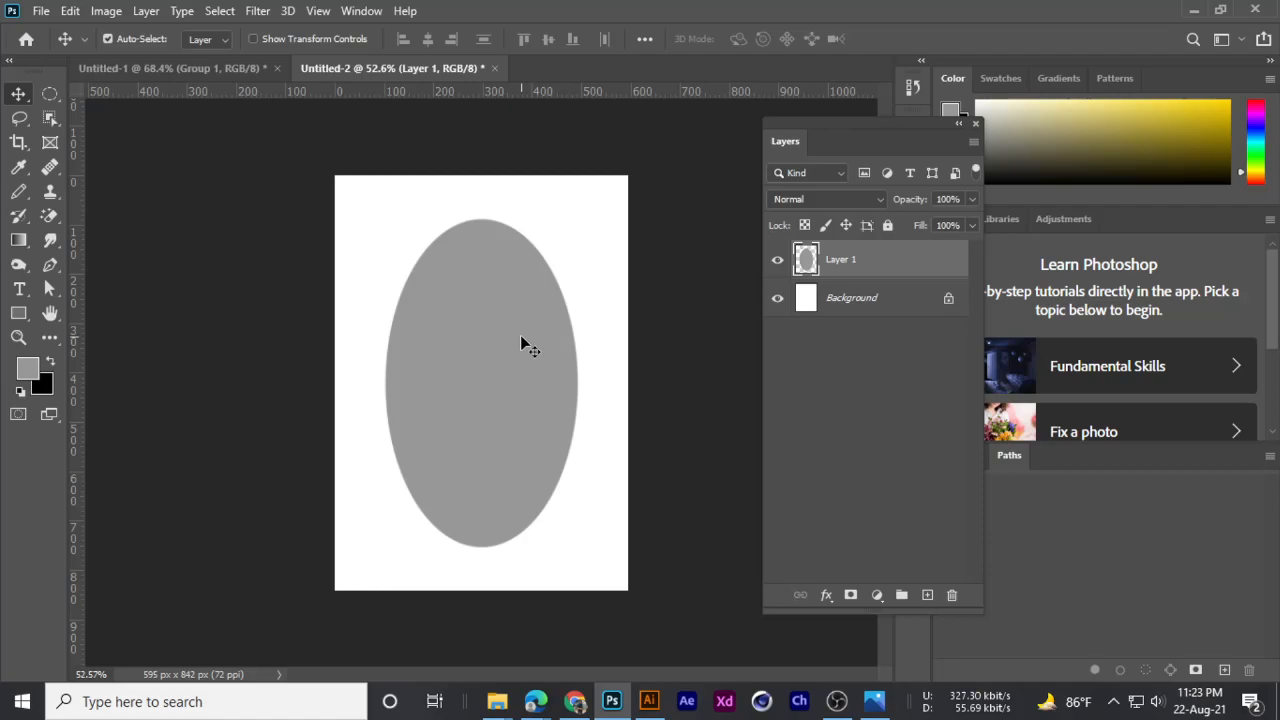
scroll(537, 334, "up", 2)
scroll(506, 357, "down", 1)
left_click(777, 259)
left_click(777, 259)
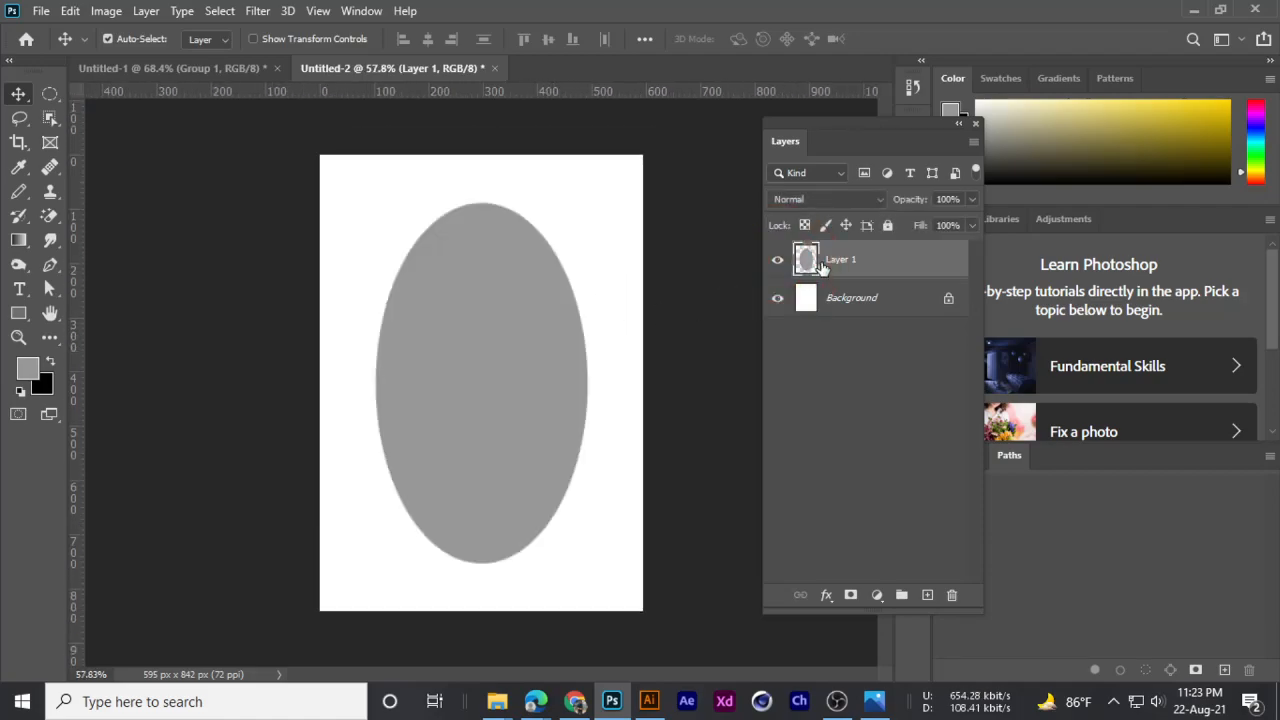
- Duplicate the gray ellipse's layer and fill the copy with black
key("ctrl")
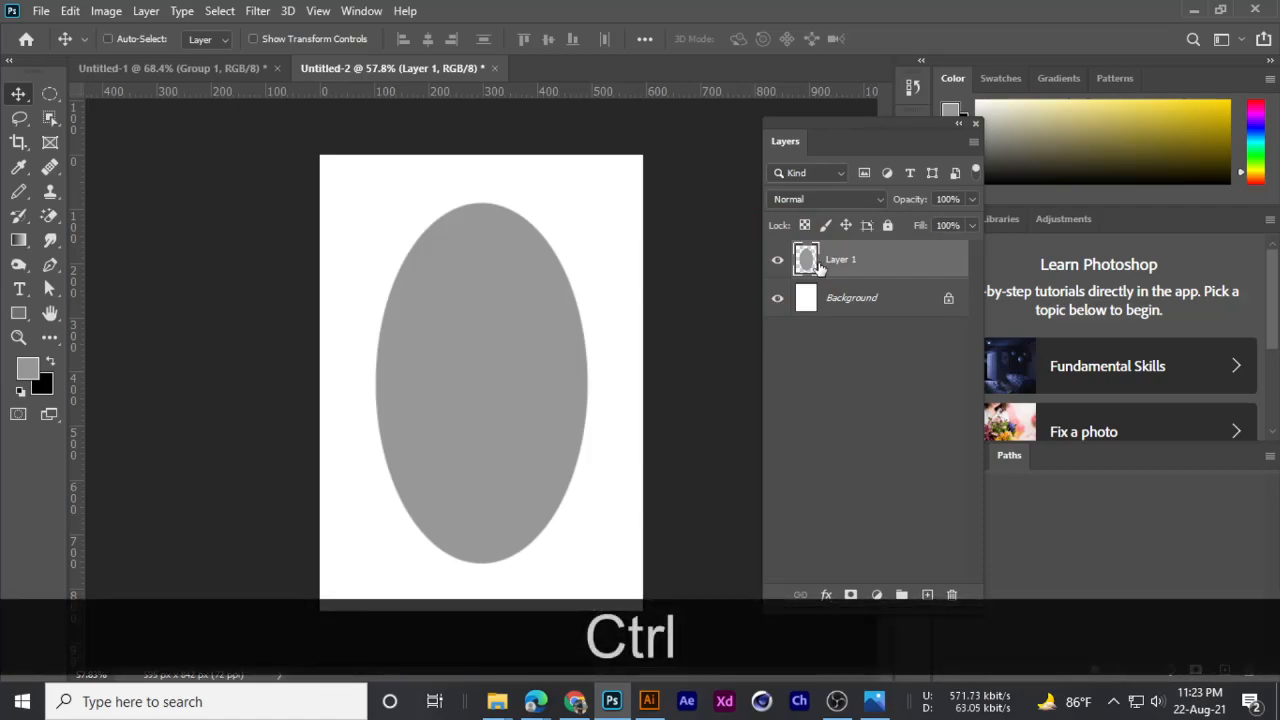
key("ctrl+j")
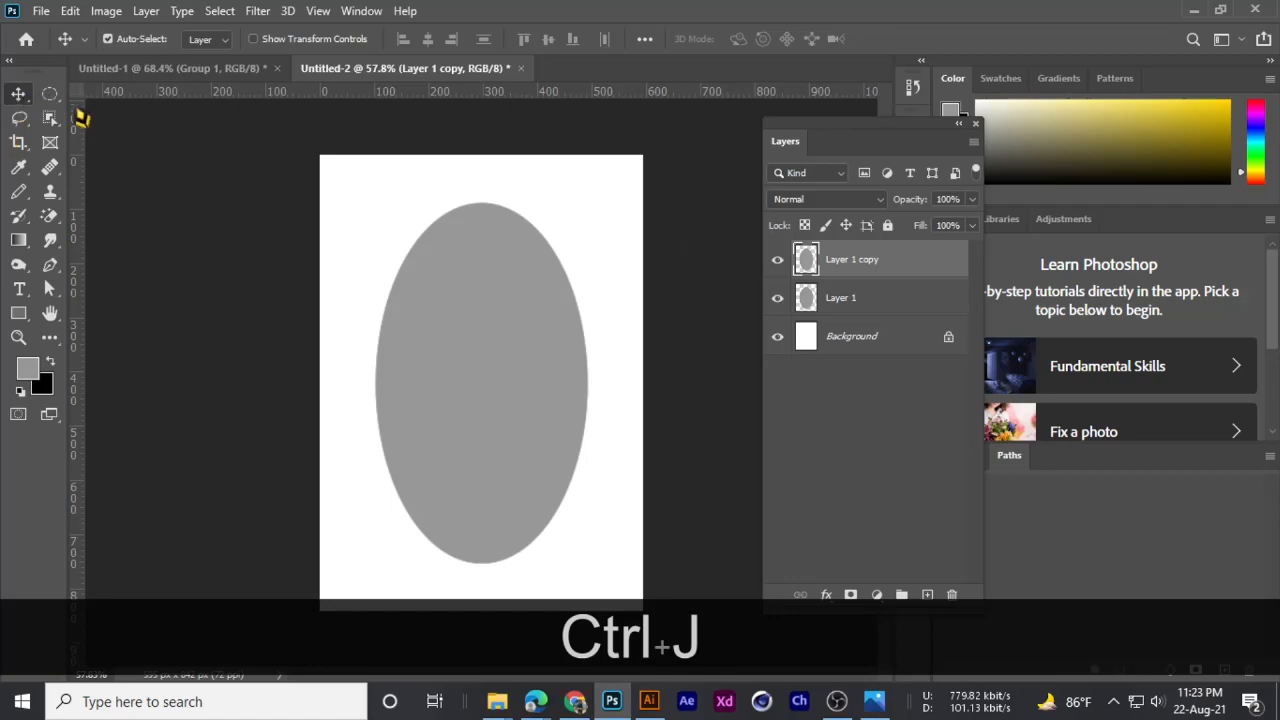
left_click(778, 261)
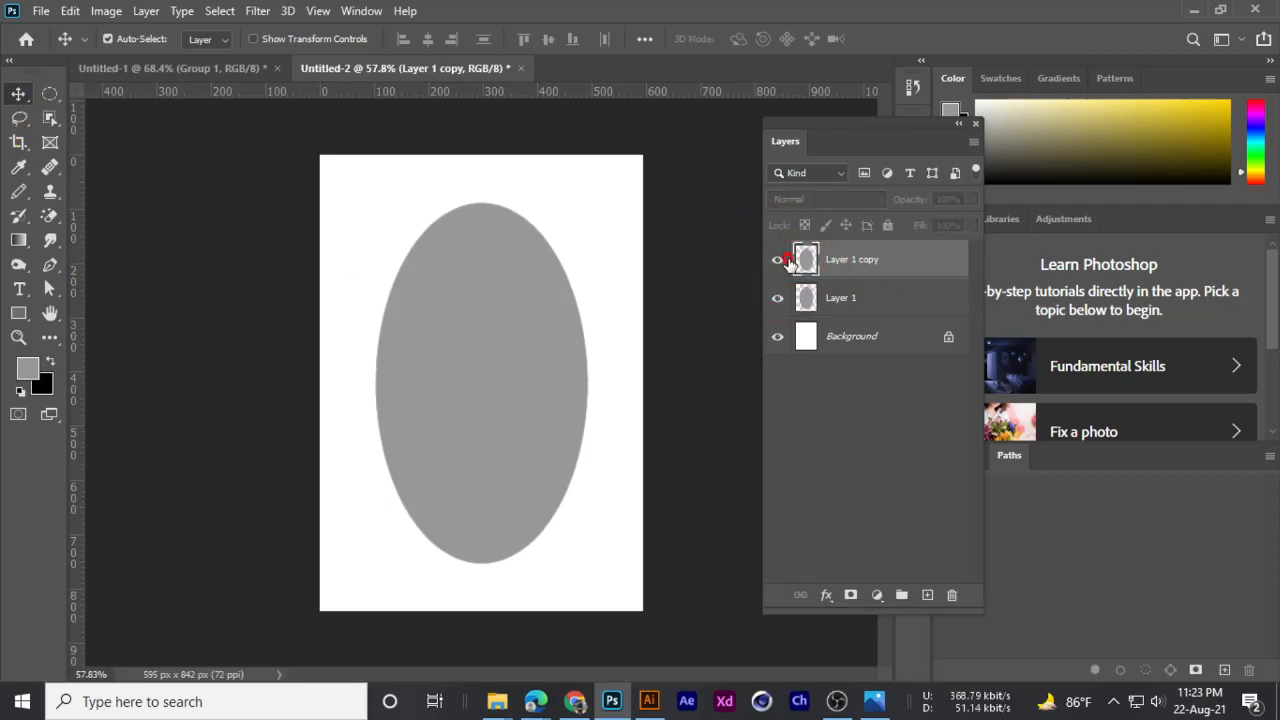
scroll(478, 344, "up", 1)
scroll(473, 336, "down", 1)
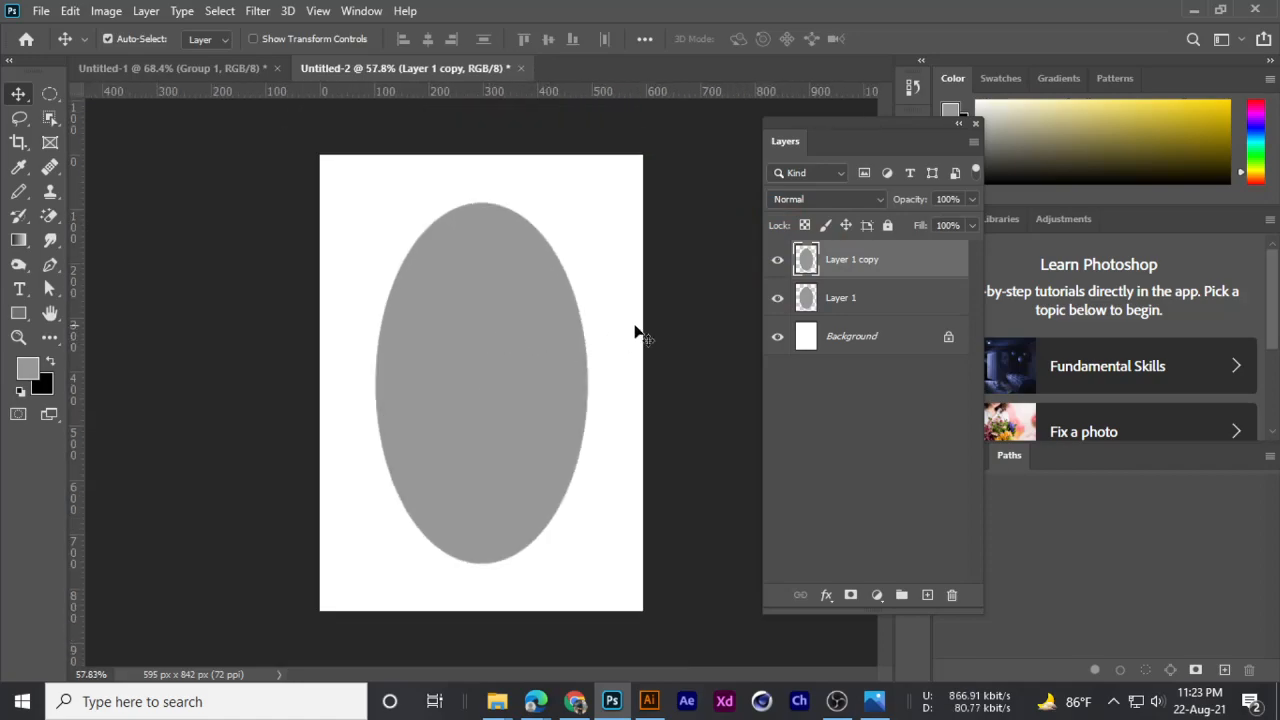
left_click(806, 260, "ctrl")
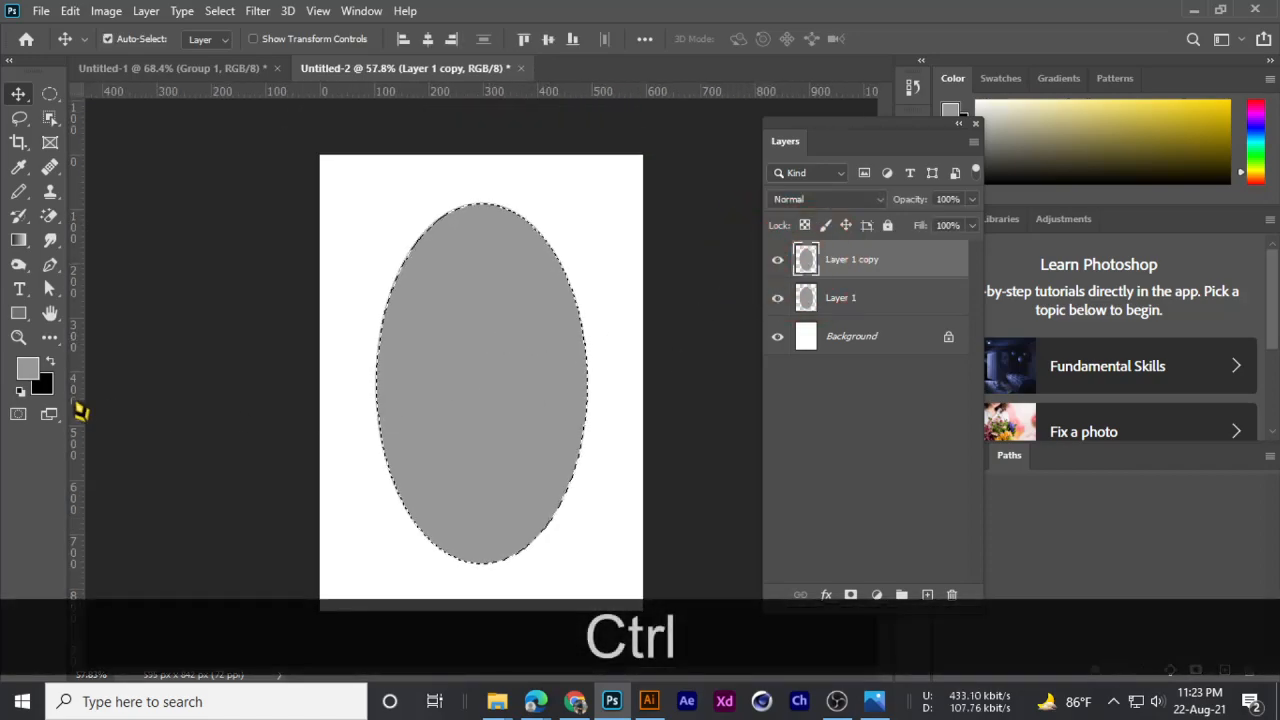
key("ctrl+BackSpace")
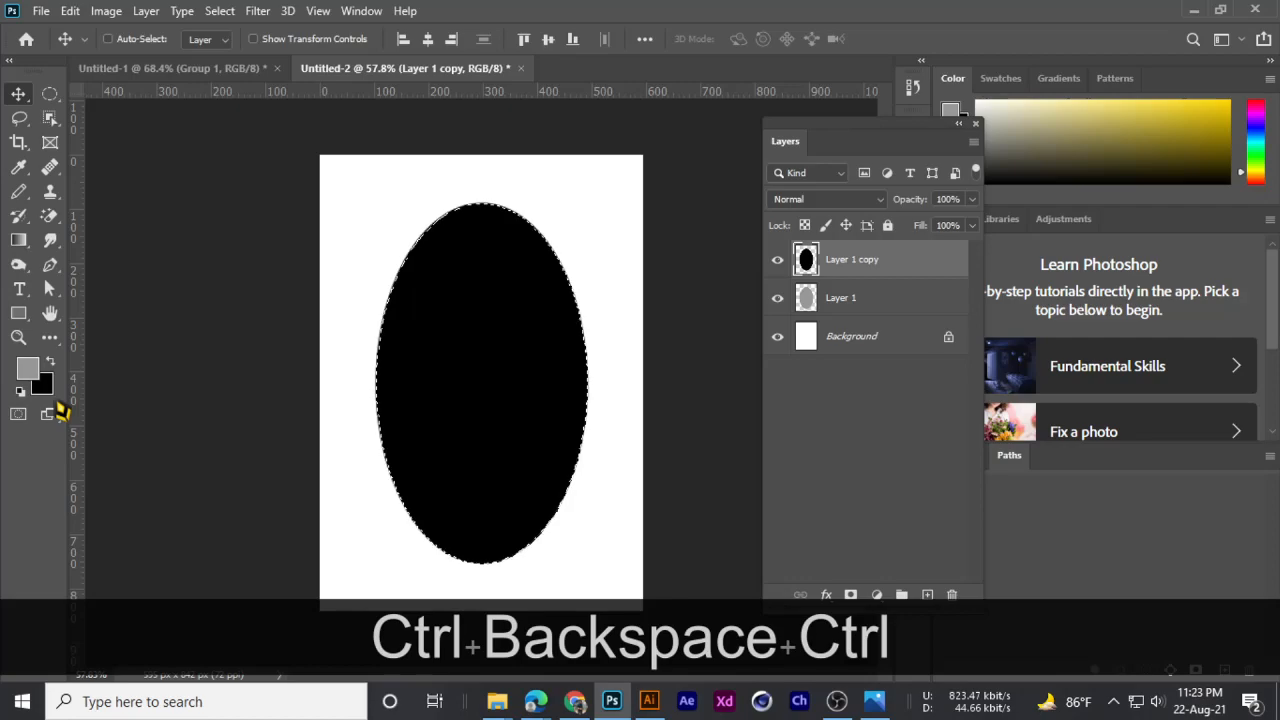
key("ctrl+d")
- Scale the black ellipse down about its center, leaving an even gray rim around it
key("ctrl+t")
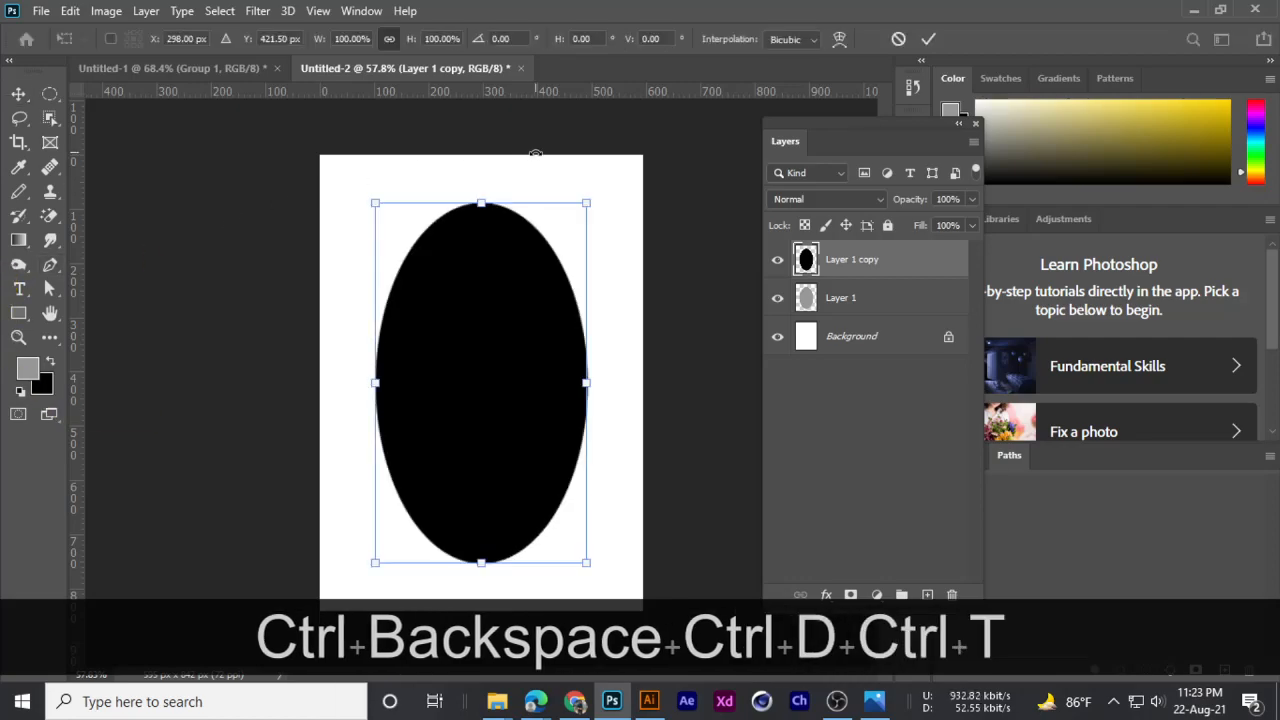
left_click_drag(594, 197, 580, 210)
key("ctrl+plus")
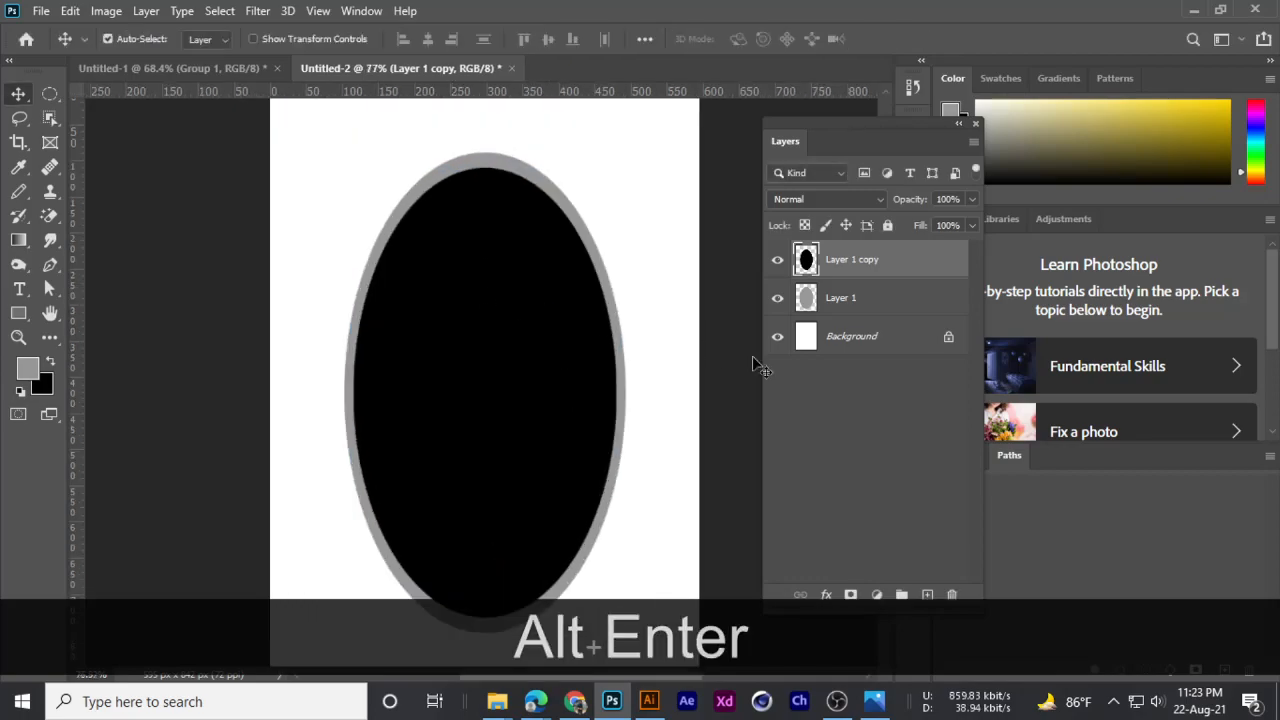
- On a new layer, draw a circular selection in the black ellipse's upper left area and fill it with off-white
left_click(927, 595)
right_click(49, 94)
left_click(102, 116)
left_click_drag(414, 240, 492, 320)
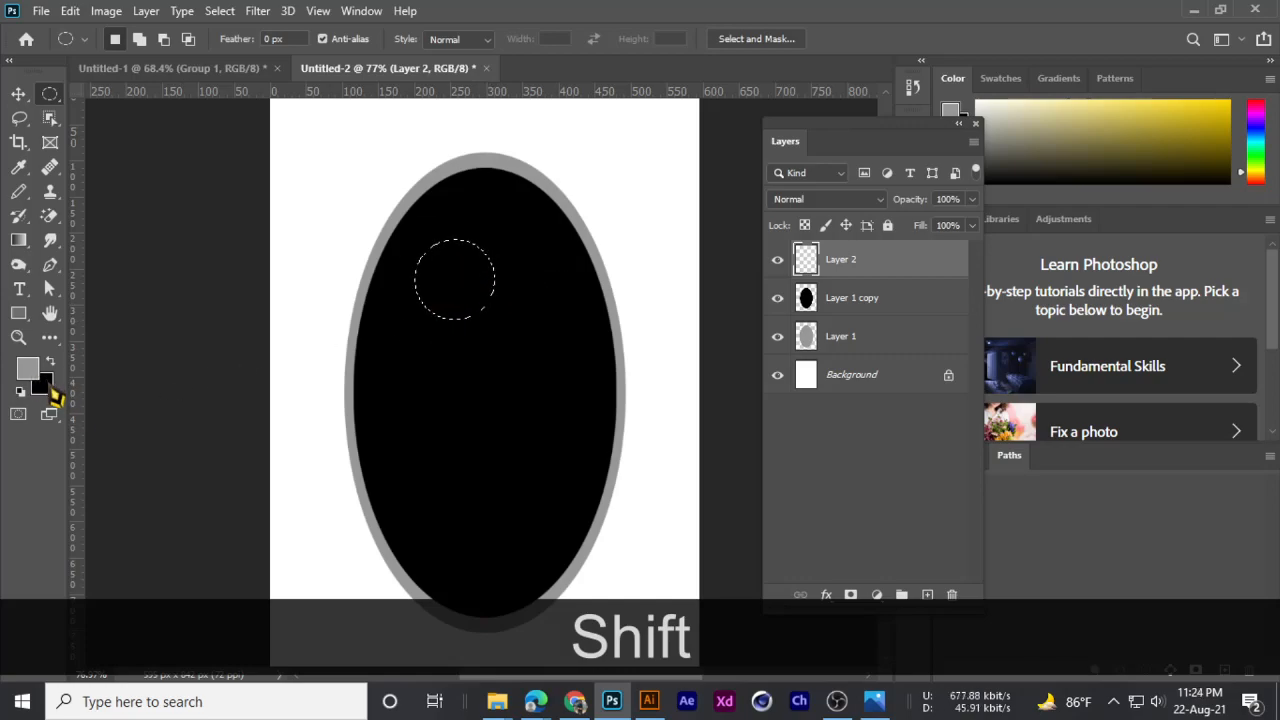
left_click(30, 370)
left_click(617, 211)
left_click(1045, 199)
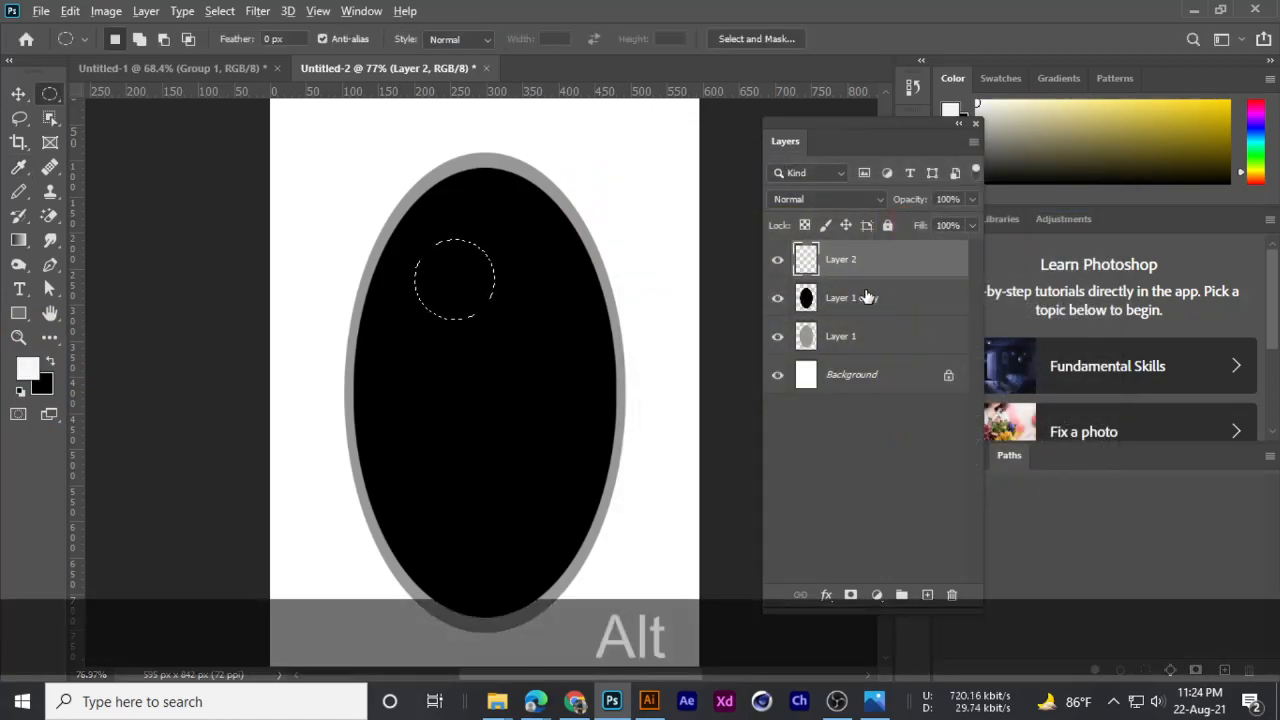
key("alt+BackSpace")
key("ctrl+d")
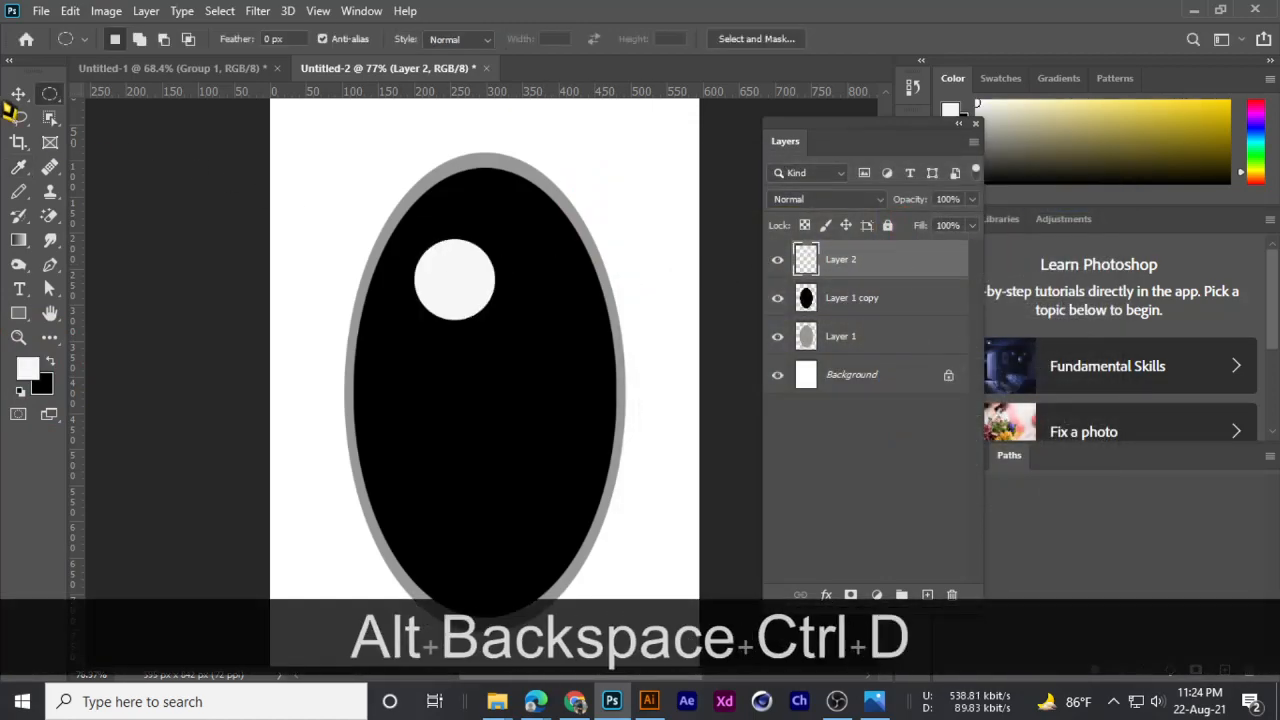
- Duplicate the white eye circle beside the original so the two circles overlap slightly
left_click(15, 93)
mouse_move(441, 287)
left_mouse_down()
mouse_move(419, 273)
mouse_move(543, 277)
mouse_move(436, 279)
mouse_move(449, 279)
left_mouse_up()
scroll(491, 318, "up", 5)
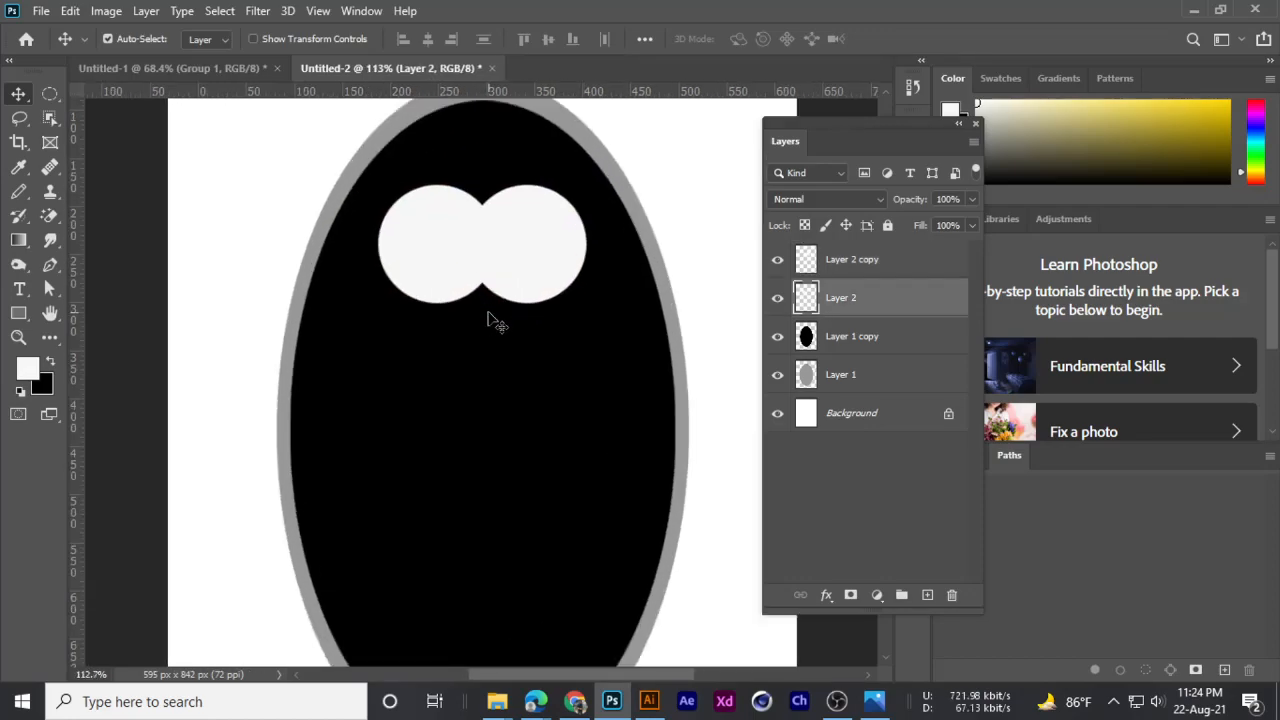
- Compare with the penguin reference image in Photos and enlarge both white eye circles together
left_click(836, 259)
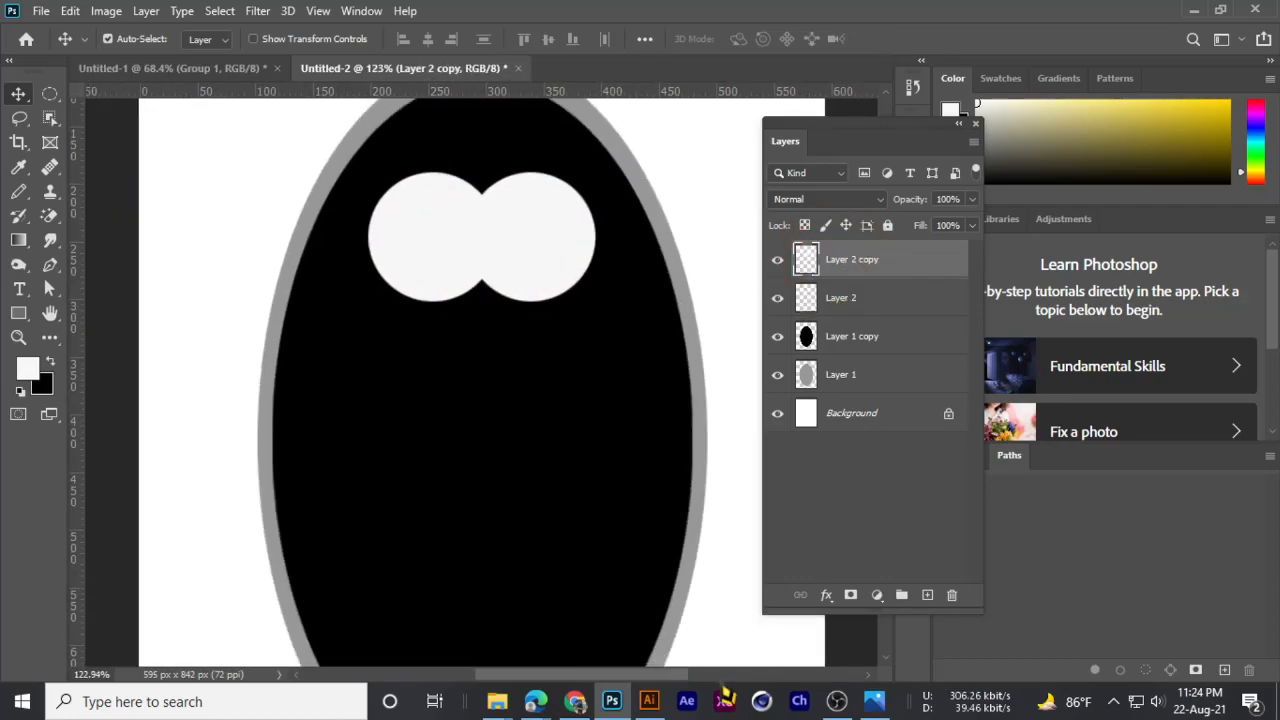
left_click(874, 701)
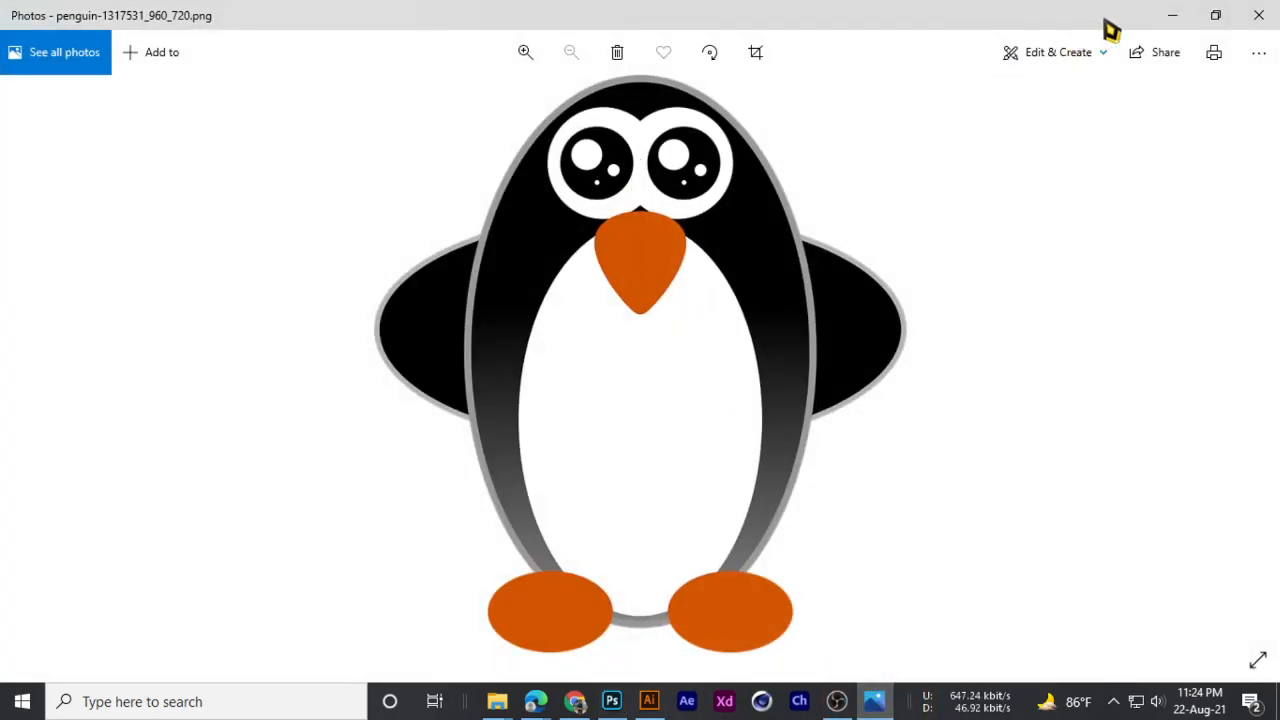
left_click(1174, 15)
left_click(857, 300, "ctrl")
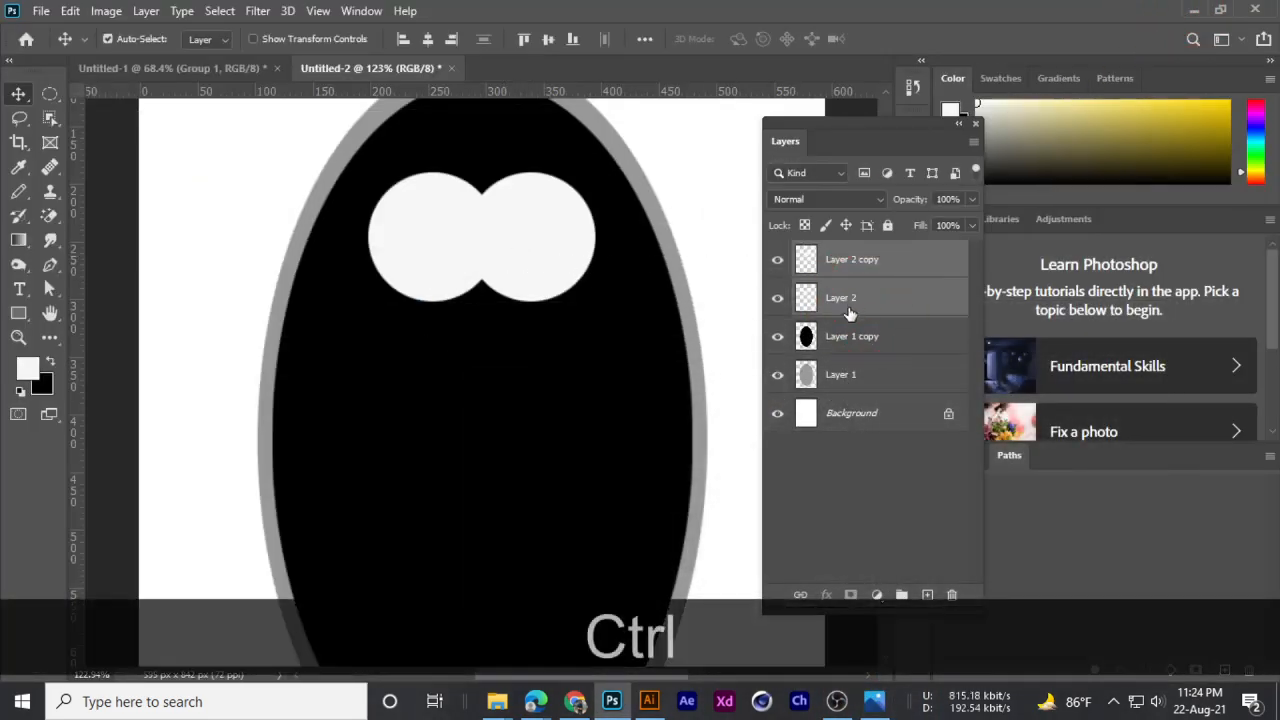
key("ctrl+t")
left_click_drag(595, 173, 622, 152)
key("Return")
scroll(465, 260, "down", 2)
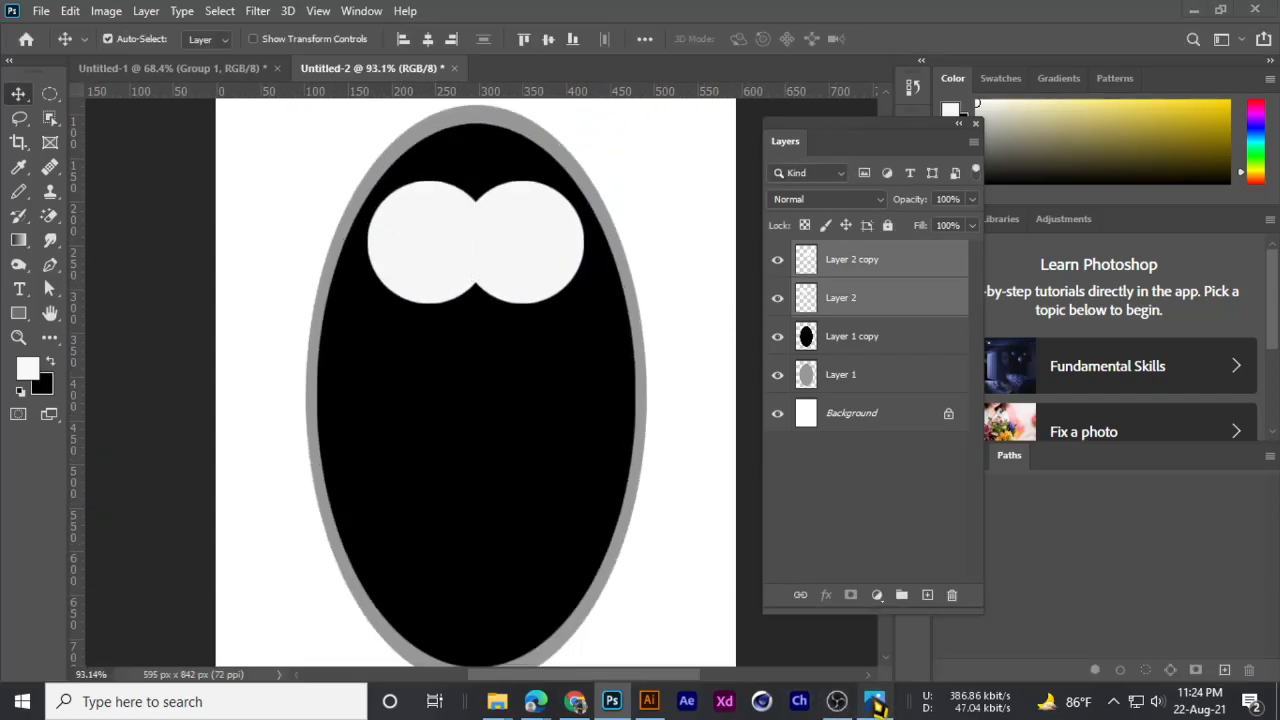
- Check the eyes in the reference image, duplicate the right white circle and delete both it and its duplicate
key("alt+Tab")
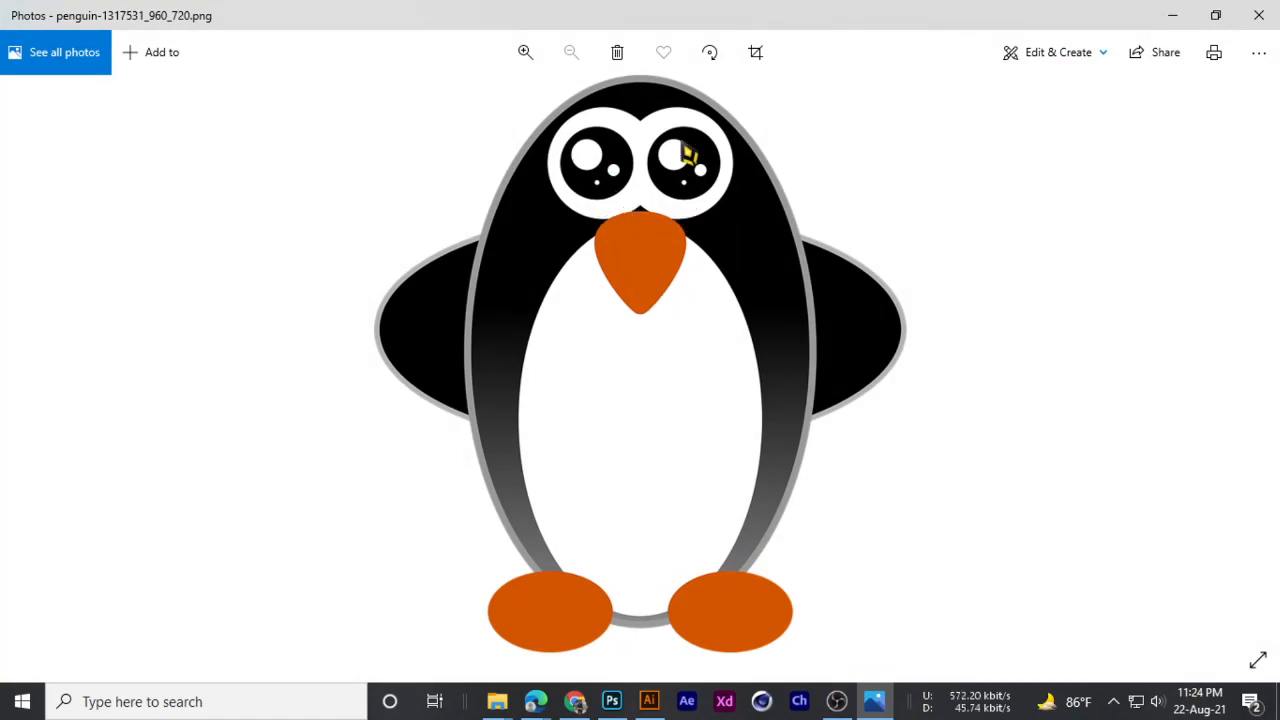
left_click(1172, 15)
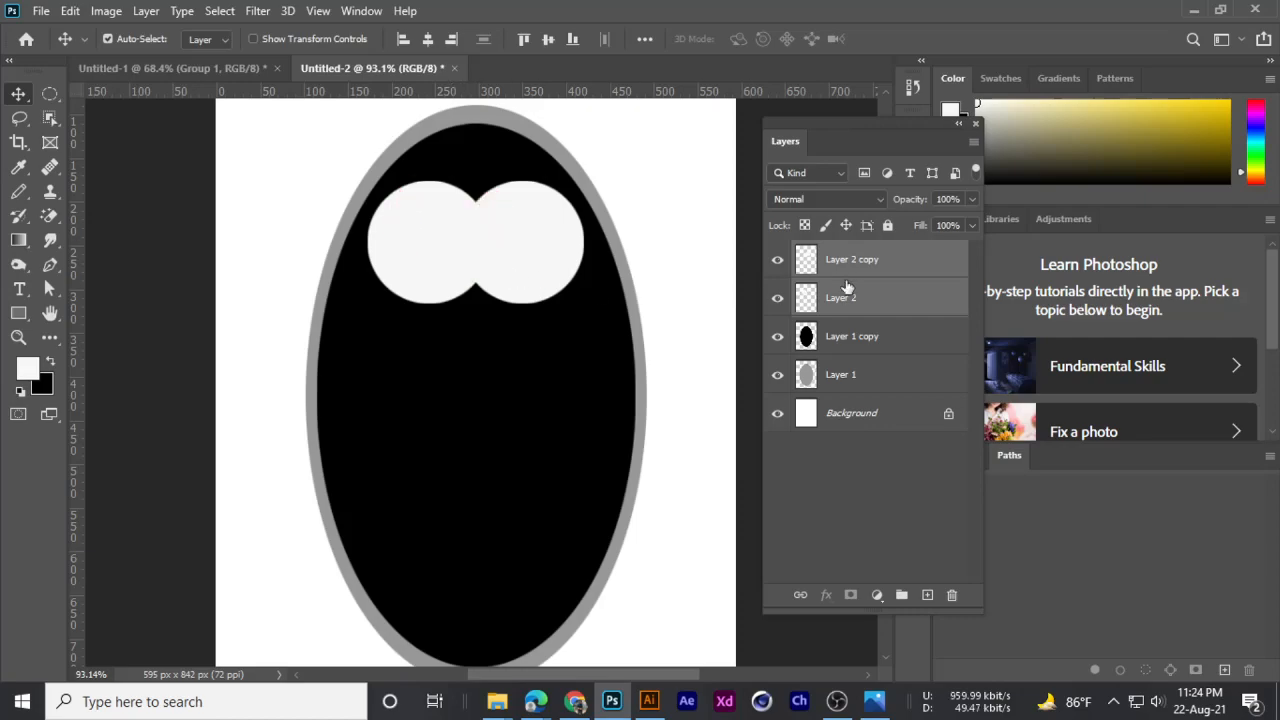
left_click(886, 265)
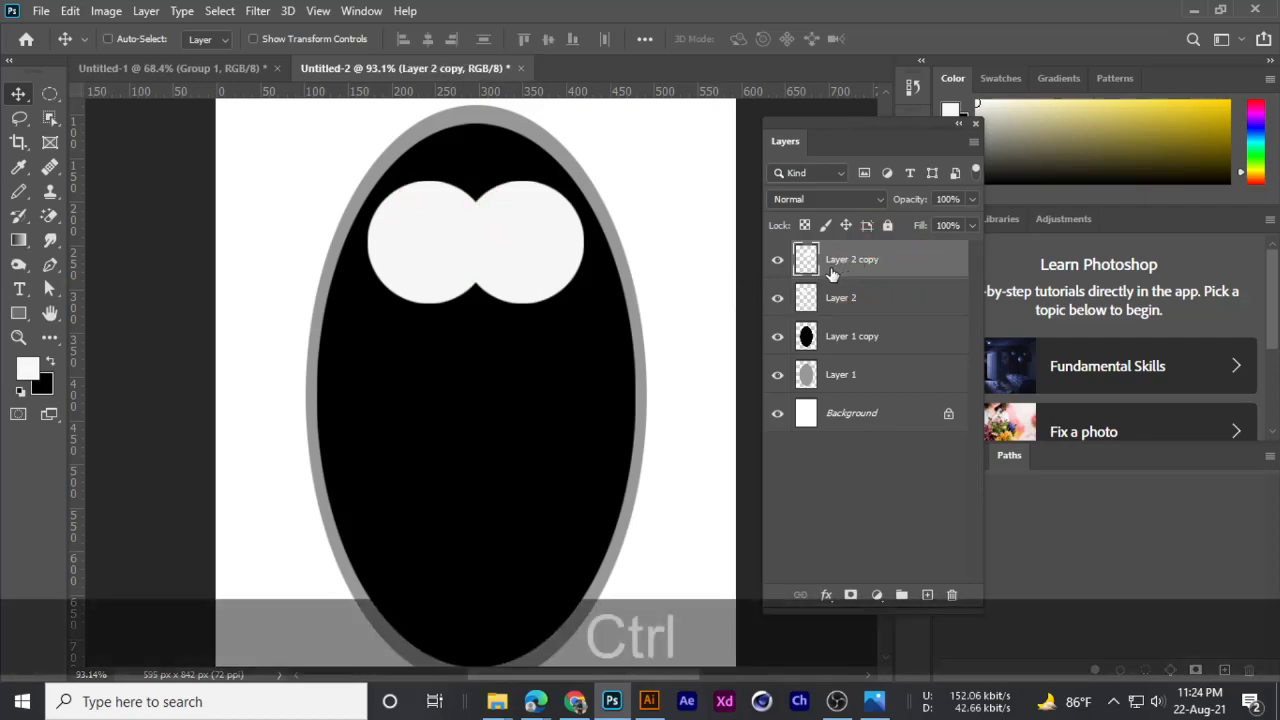
key("ctrl+j")
key("ctrl+t")
left_click(898, 38)
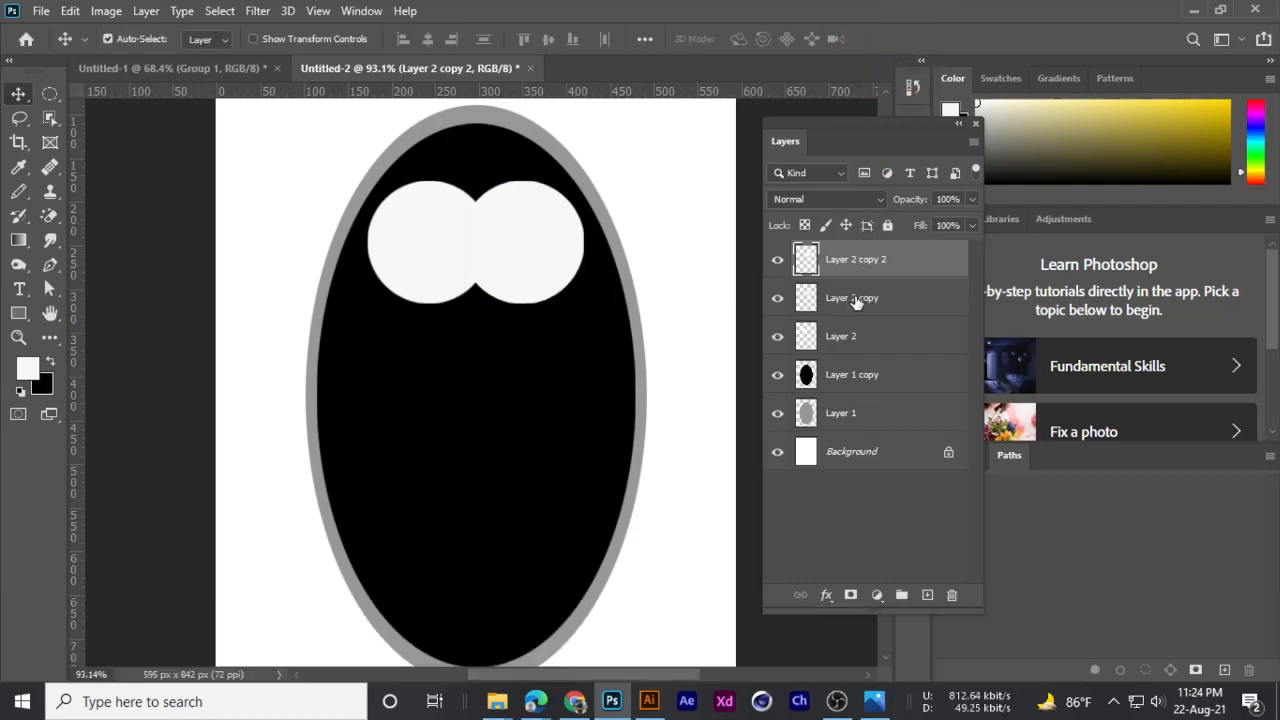
key("Delete")
key("Delete")
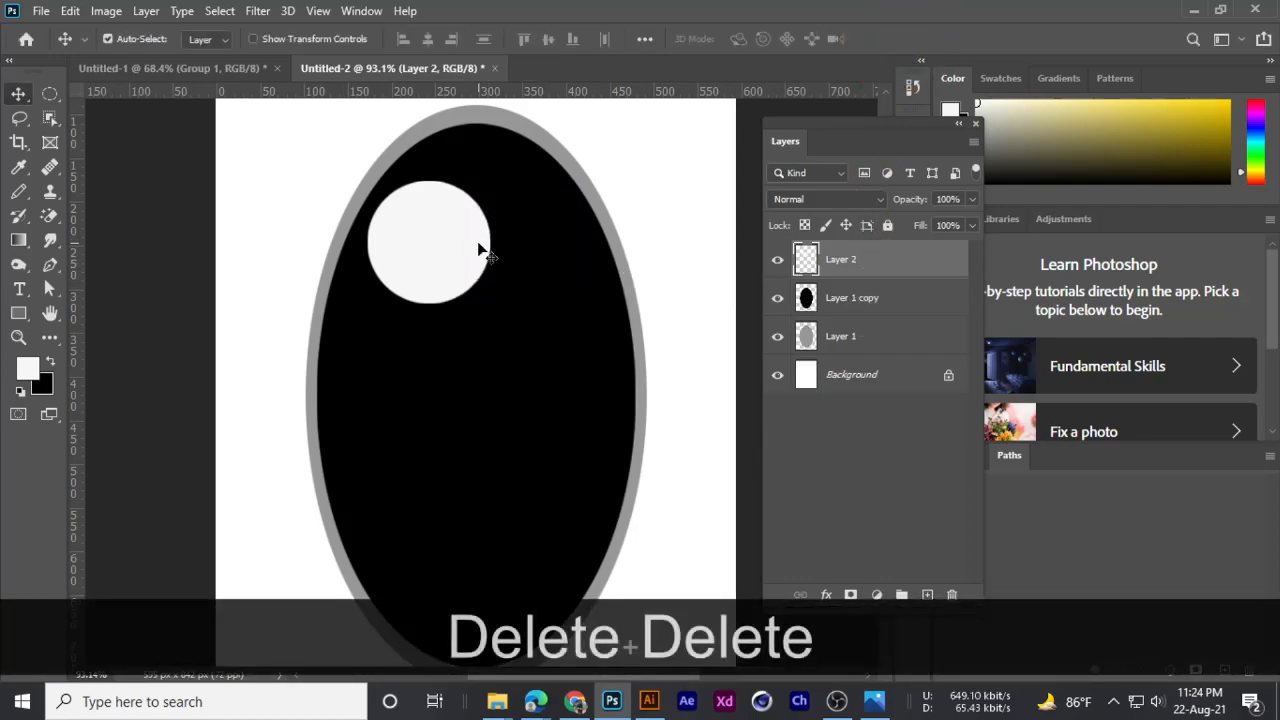
- Duplicate the remaining white circle, scale the copy down and place it on the body to the right of the original
key("ctrl+t")
key("Return")
key("ctrl+j")
key("ctrl+t")
left_click_drag(490, 182, 467, 204)
left_click_drag(428, 244, 568, 278)
key("Return")
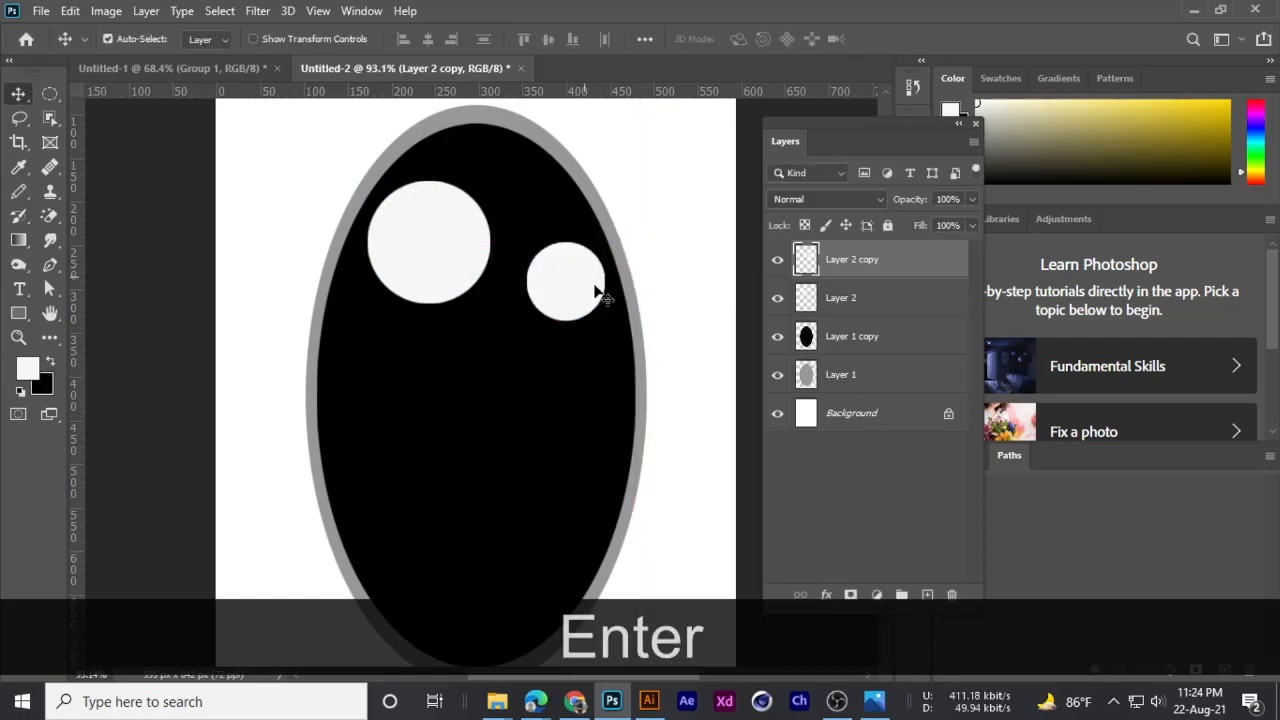
- Fill the smaller circle with black for the pupil
left_click(800, 262, "ctrl")
key("ctrl+BackSpace")
key("ctrl+d")
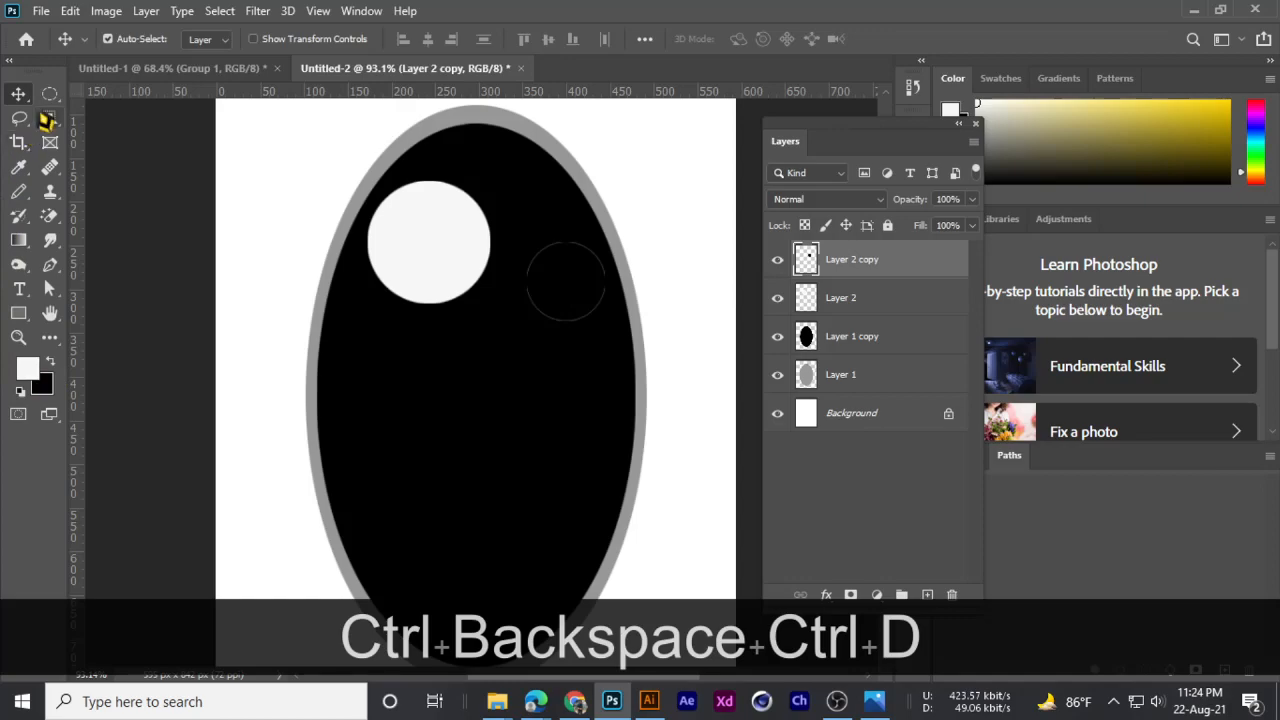
left_click(18, 93)
left_click_drag(534, 270, 562, 286)
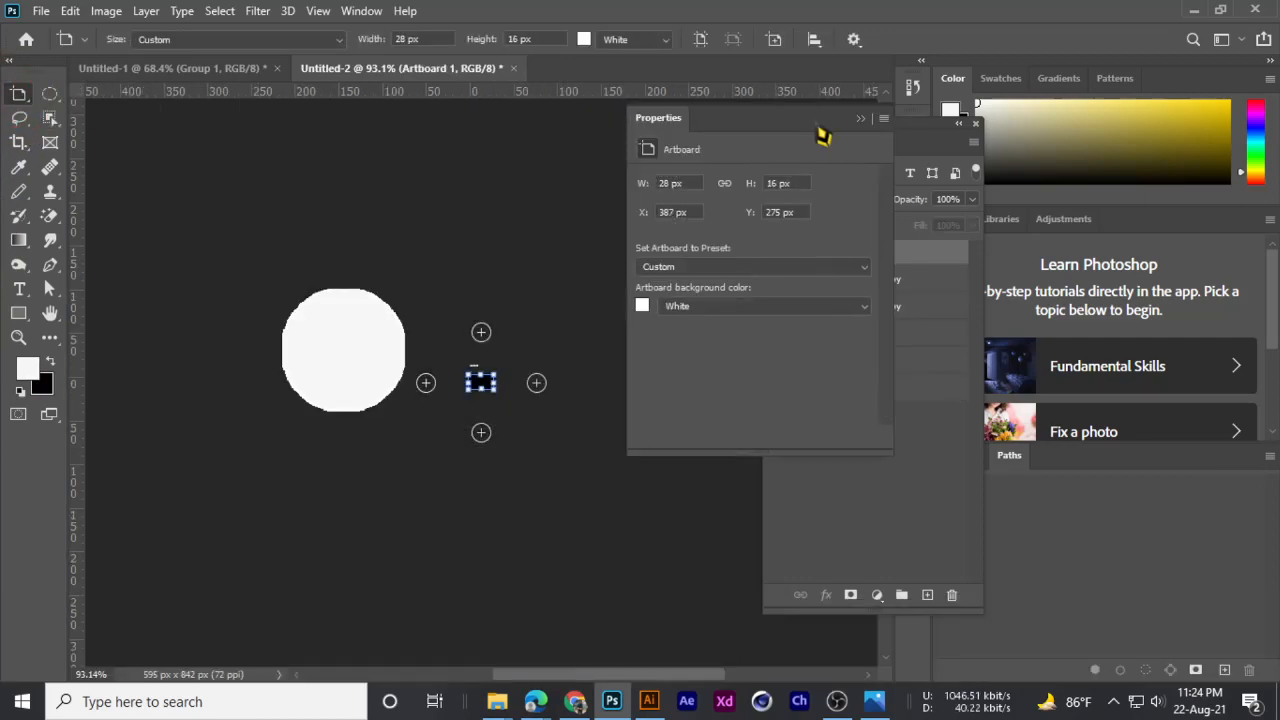
left_click(861, 120)
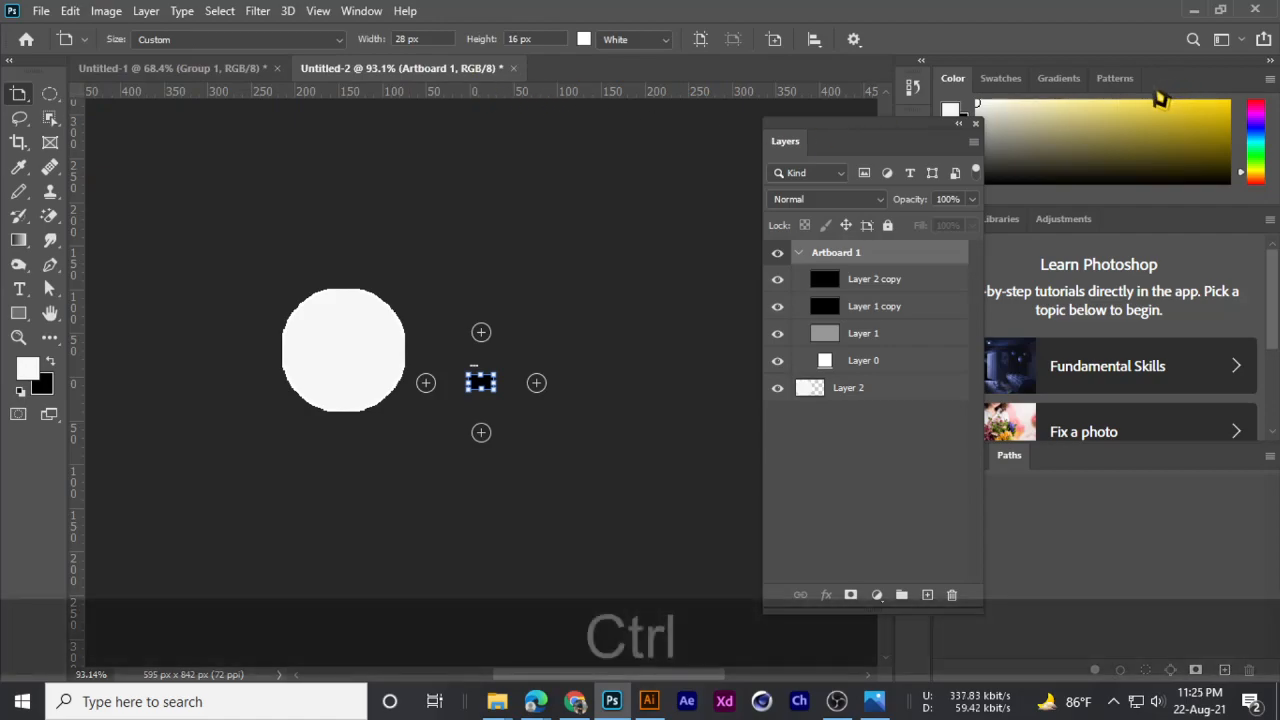
key("ctrl+z")
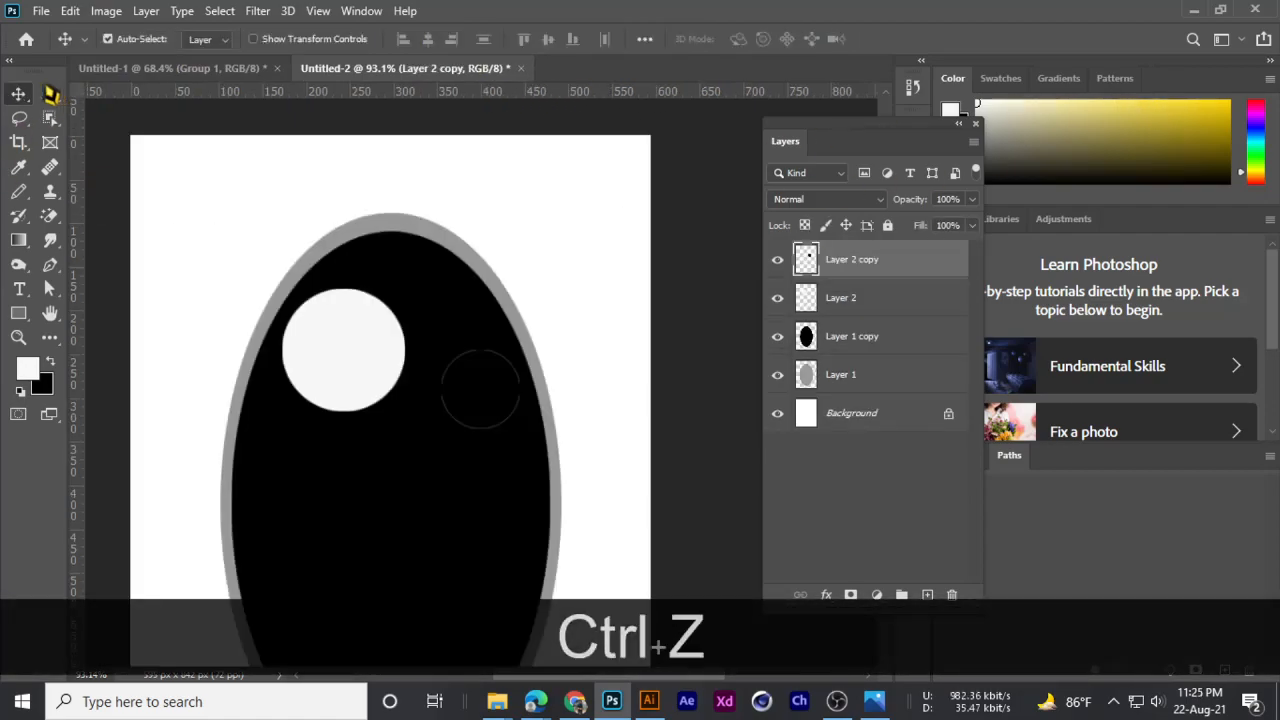
- Move the small black circle inside the white eye circle as its pupil
left_click_drag(500, 396, 347, 364)
scroll(350, 364, "up", 2)
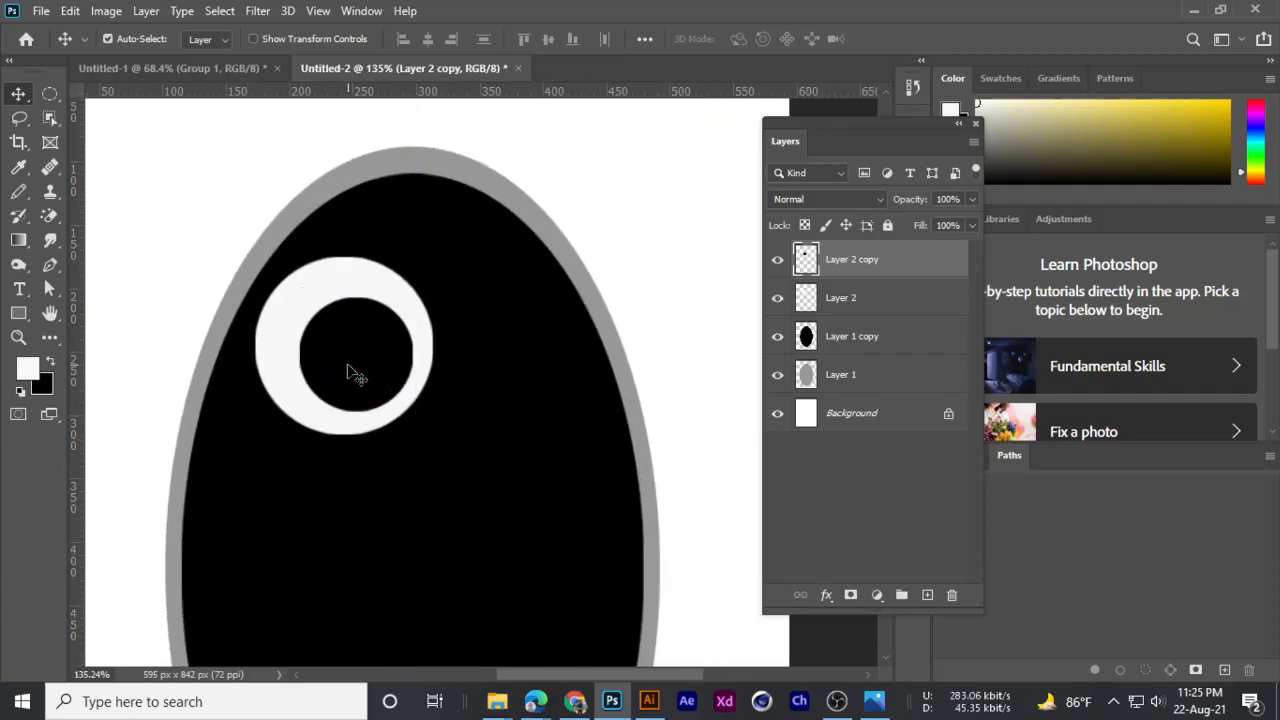
- On a new layer, draw a small circular highlight inside the black pupil and fill it with off-white
left_click_drag(50, 96, 98, 114)
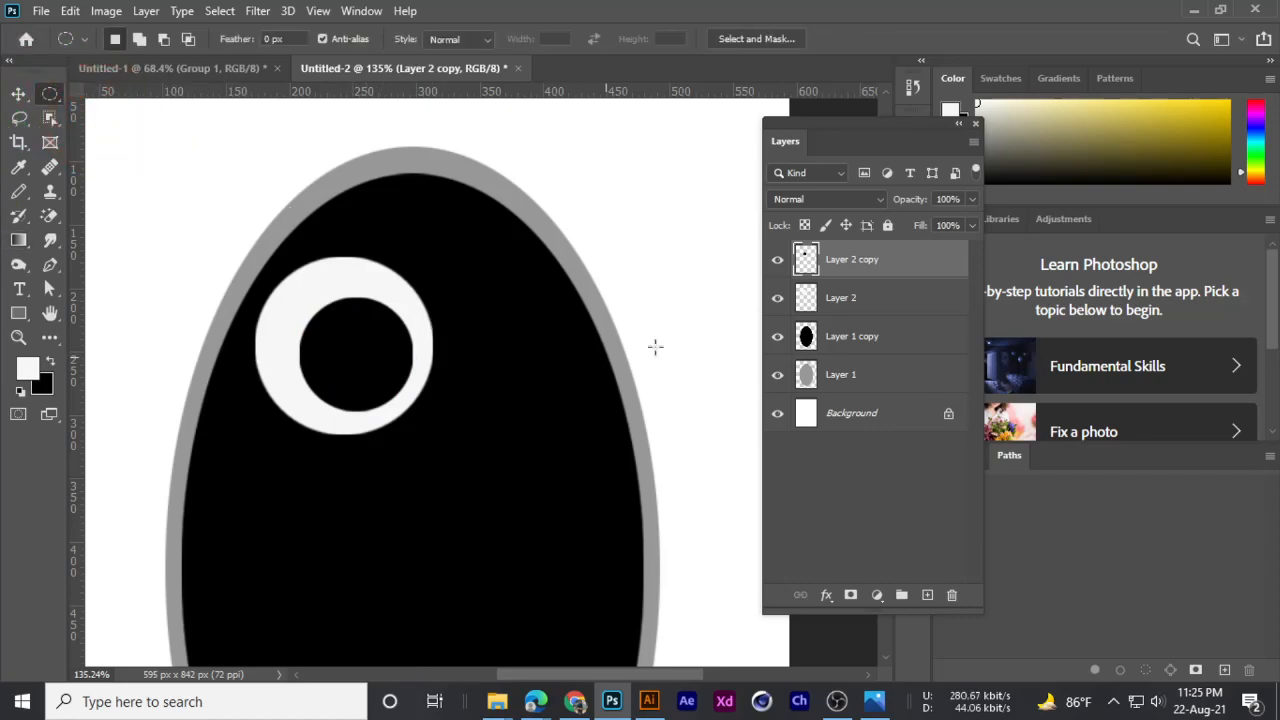
left_click(928, 595)
key("alt")
left_click_drag(333, 329, 354, 350)
key("shift")
key("ctrl")
key("ctrl+shift+alt+BackSpace")
key("alt+BackSpace")
key("ctrl")
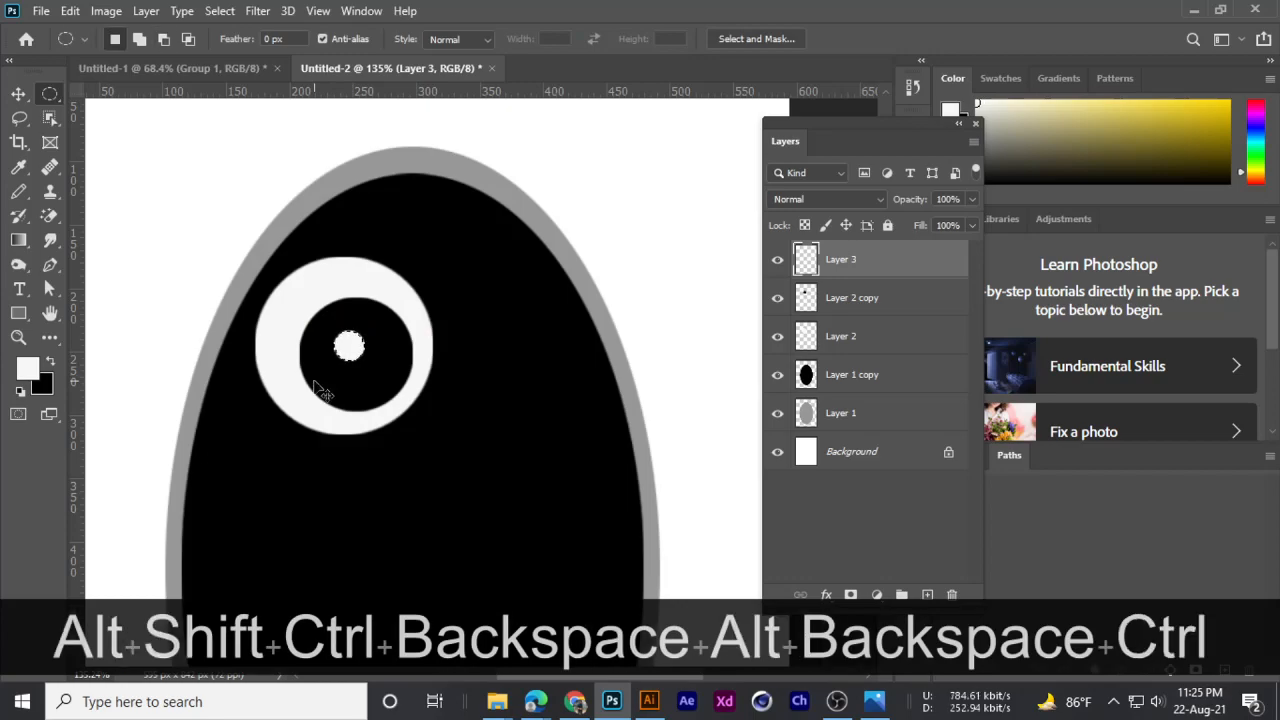
key("ctrl+d")
- Duplicate the pupil's highlight and scale the copy down, placing it below the first one
left_click(18, 93)
key("alt")
left_click_drag(349, 350, 373, 366)
key("ctrl+alt+t")
scroll(344, 406, "up", 3)
scroll(344, 406, "up", 1)
key("Return")
scroll(372, 370, "down", 4)
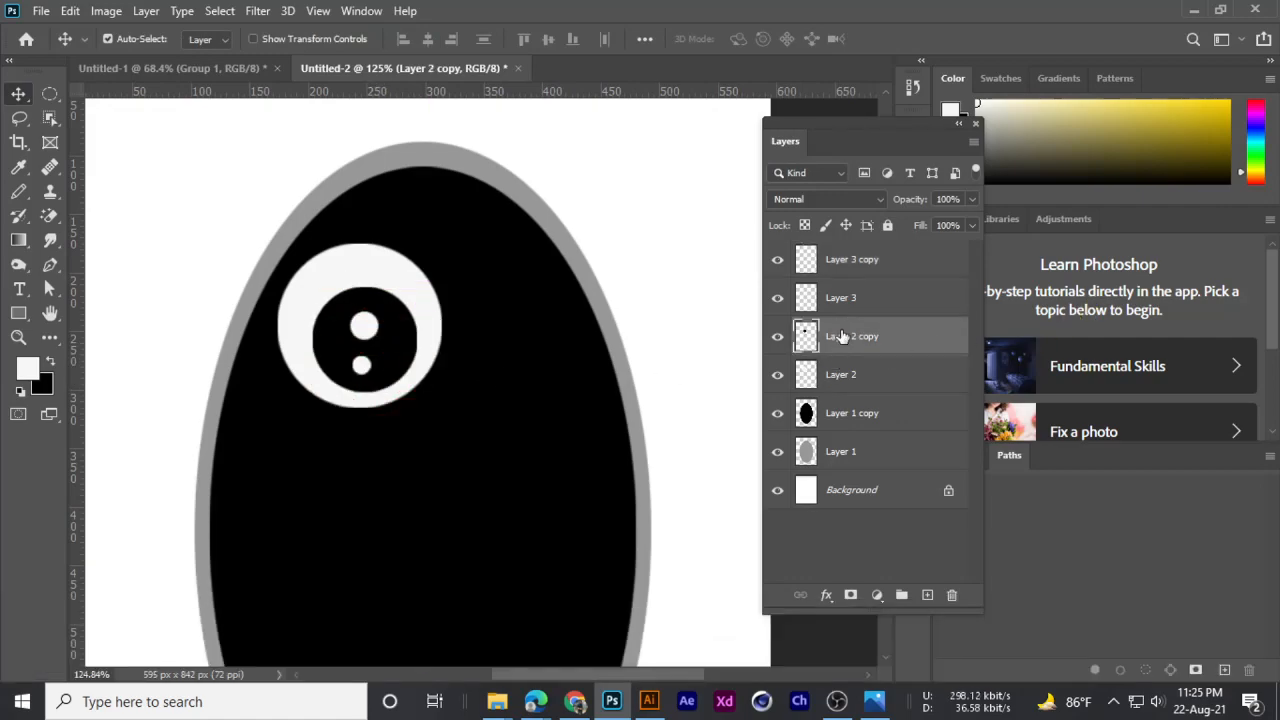
left_click(323, 298)
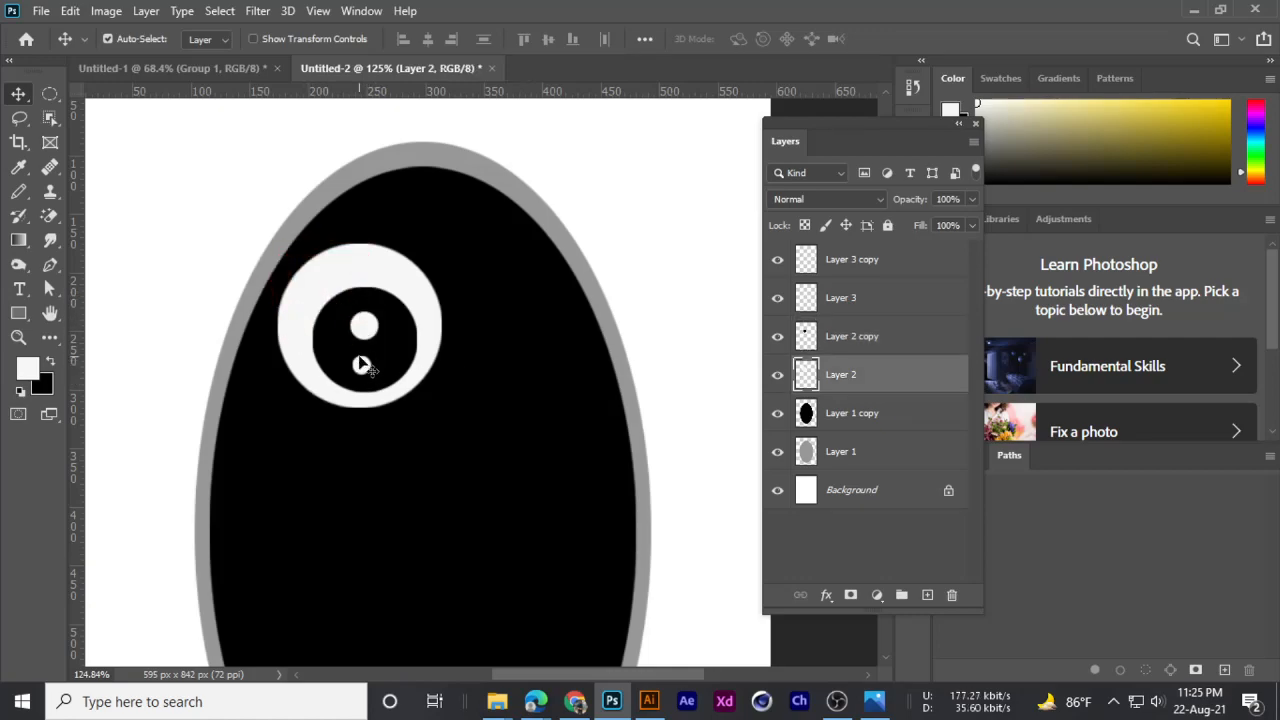
left_click(862, 342, "ctrl")
left_click(860, 298, "ctrl")
left_click(866, 260, "ctrl")
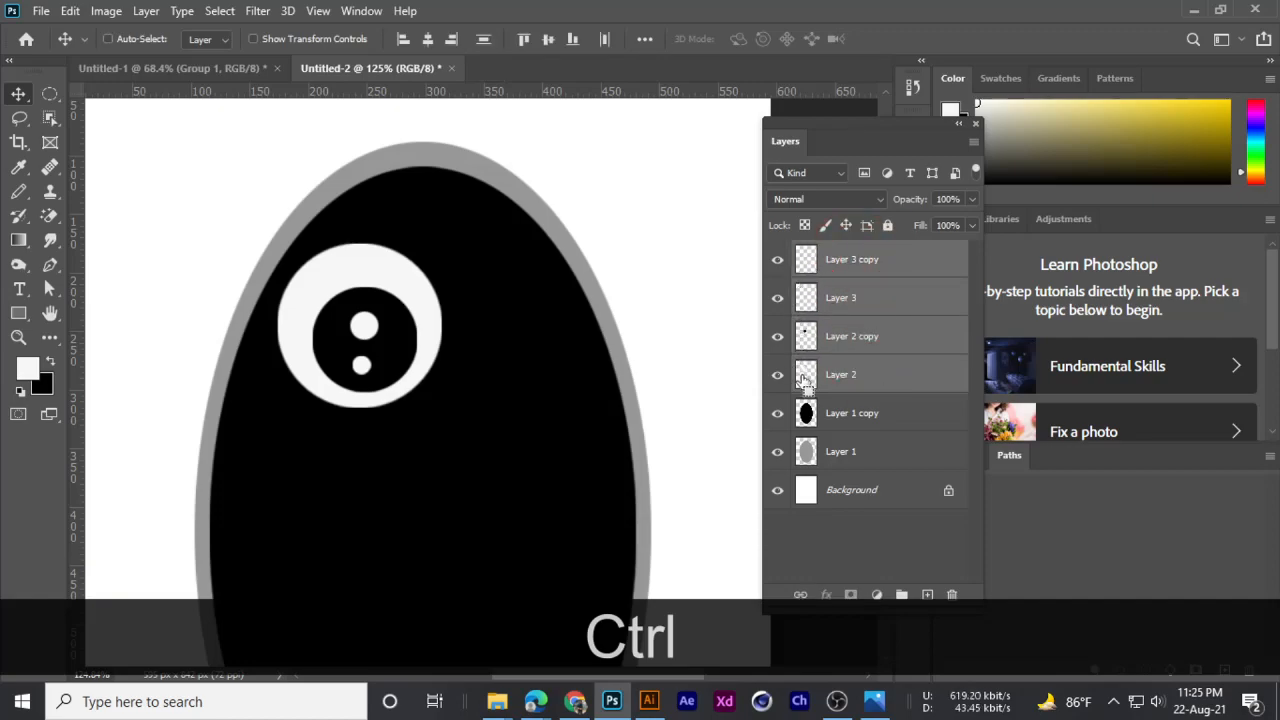
left_click(806, 337, "ctrl")
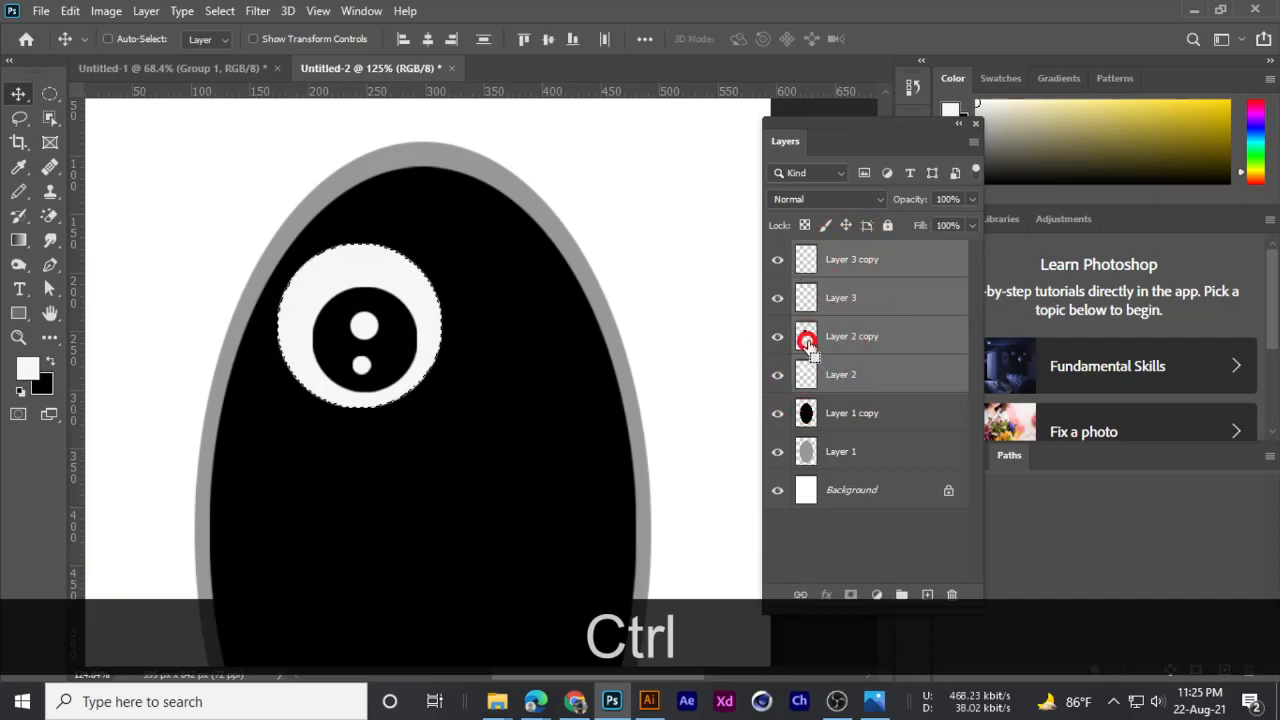
- Group the four eye layers, from Layer 2 up to Layer 3 copy, and clear the active selection
left_click(878, 374)
left_click(877, 340, "ctrl")
left_click(869, 301, "ctrl")
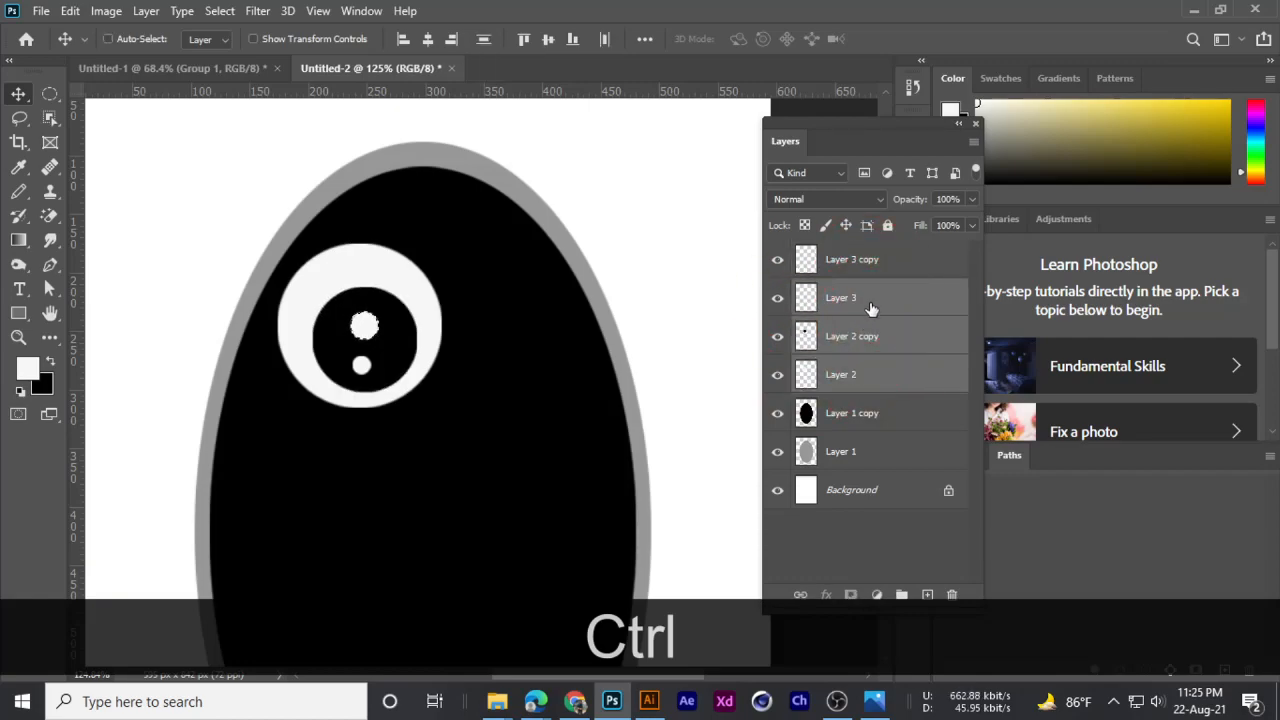
left_click(871, 262, "ctrl")
key("ctrl+g")
left_click(777, 252)
left_click(777, 252)
key("ctrl+d")
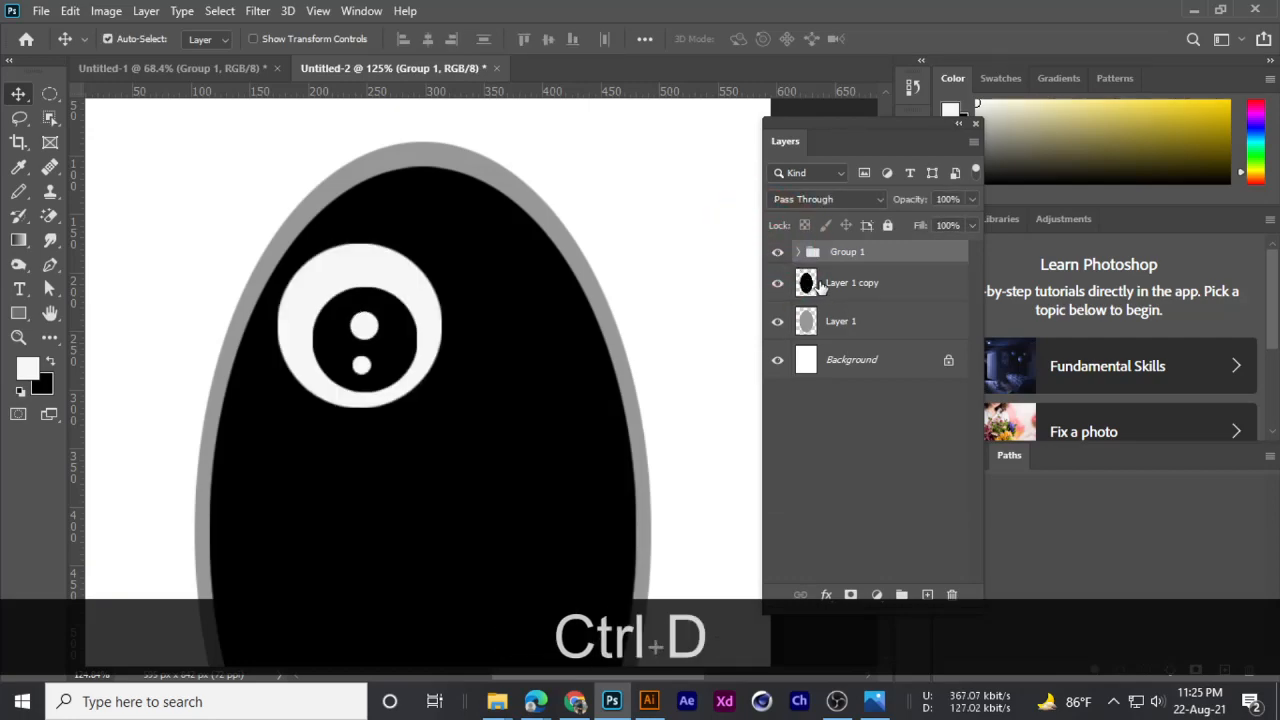
- Rename the new eye group to L EYE and toggle its visibility to check its contents
double_click(842, 253)
type("L")
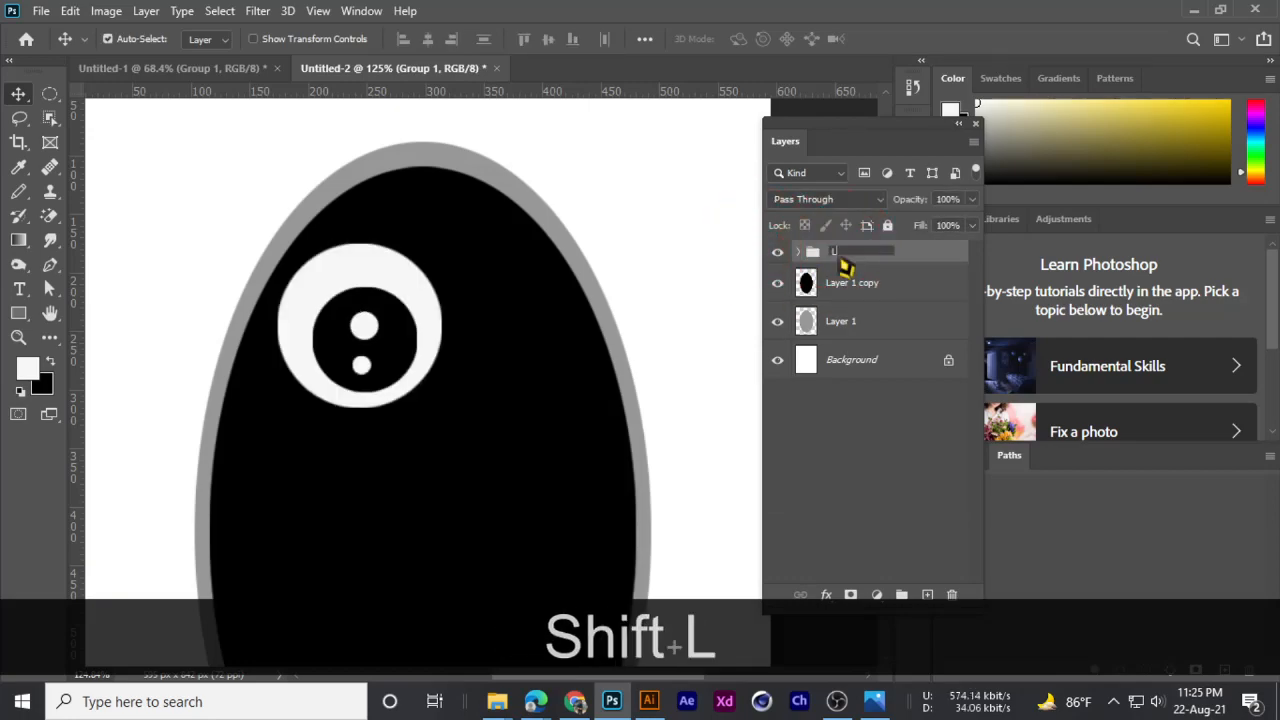
key("shift")
type("EYYE")
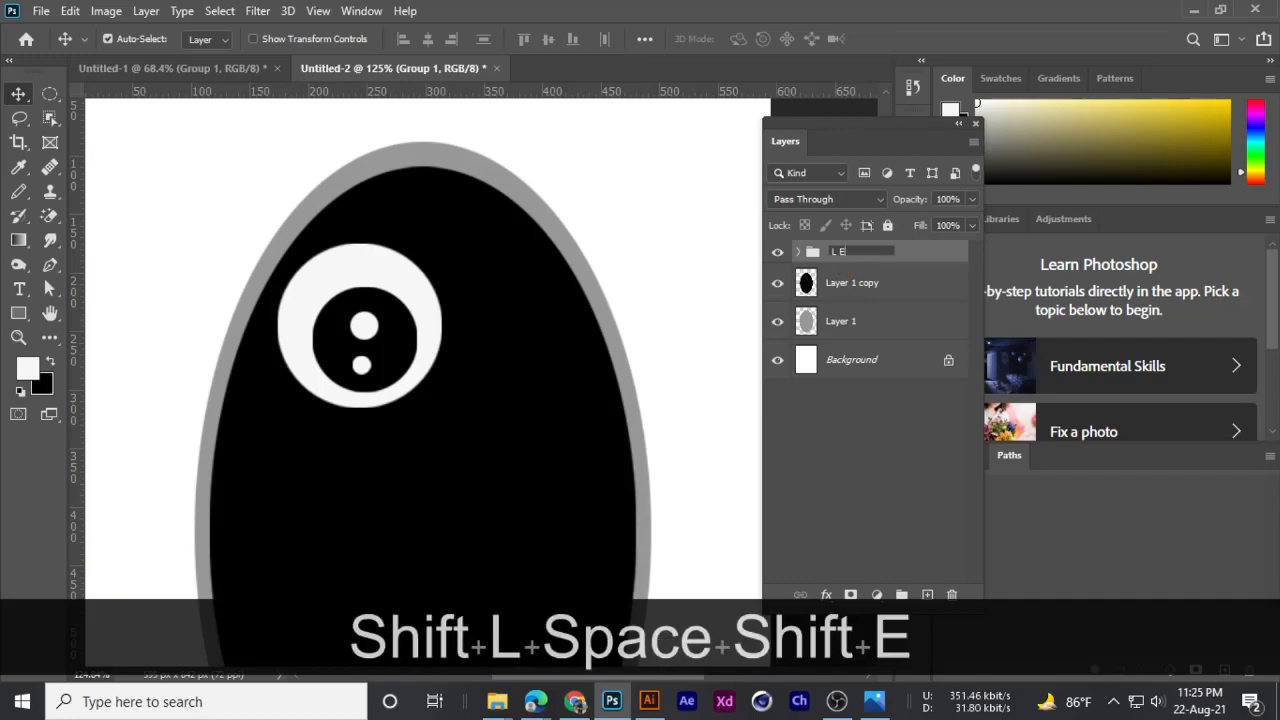
key("BackSpace")
key("BackSpace")
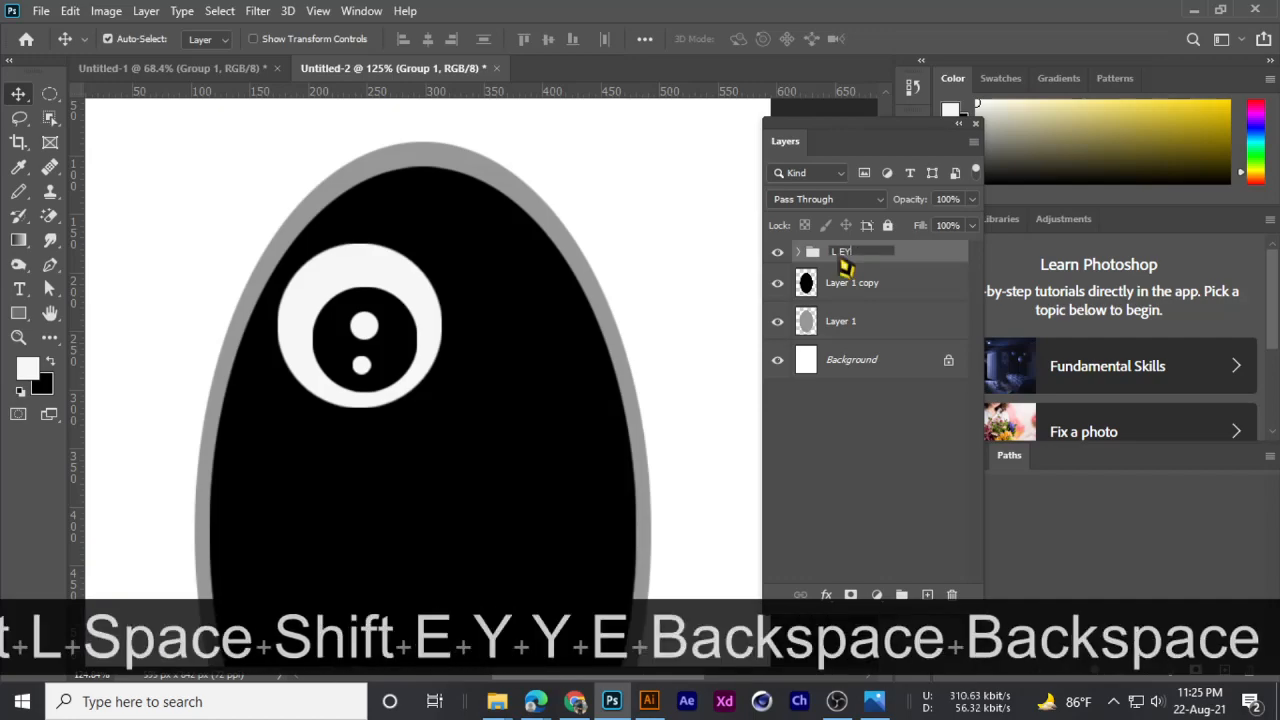
type("E")
key("Return")
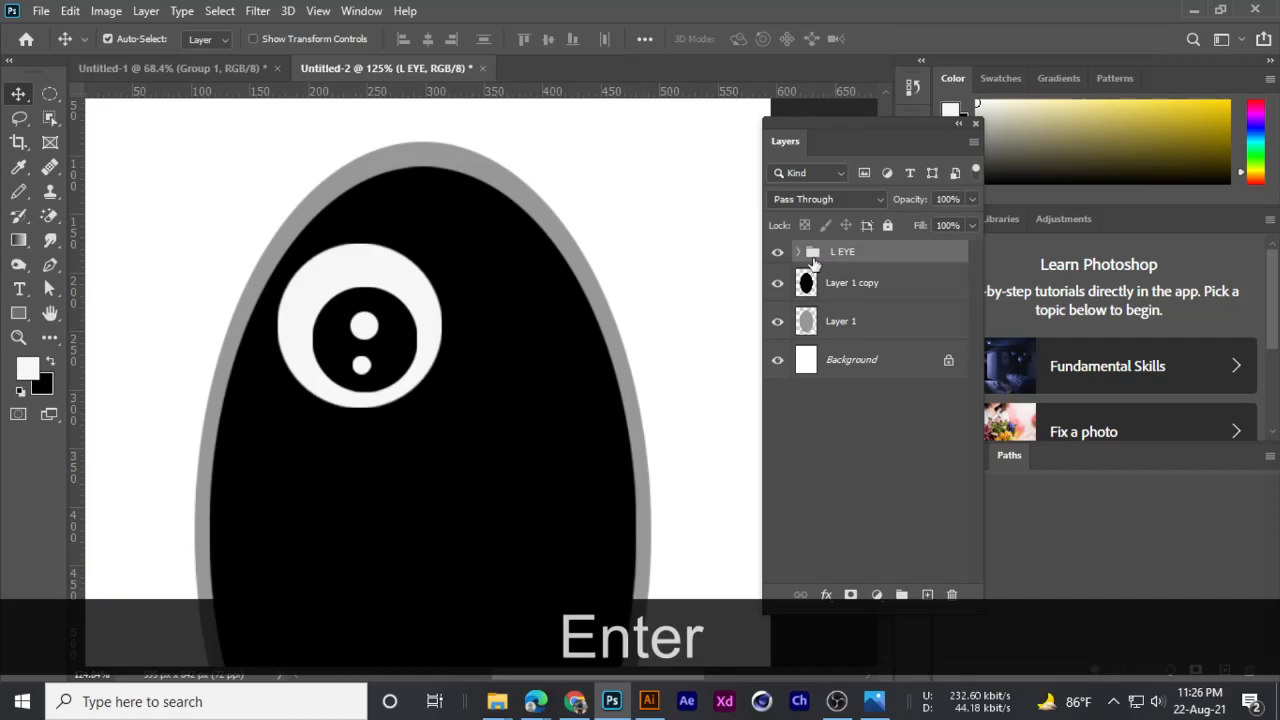
left_click(778, 251)
left_click(778, 251)
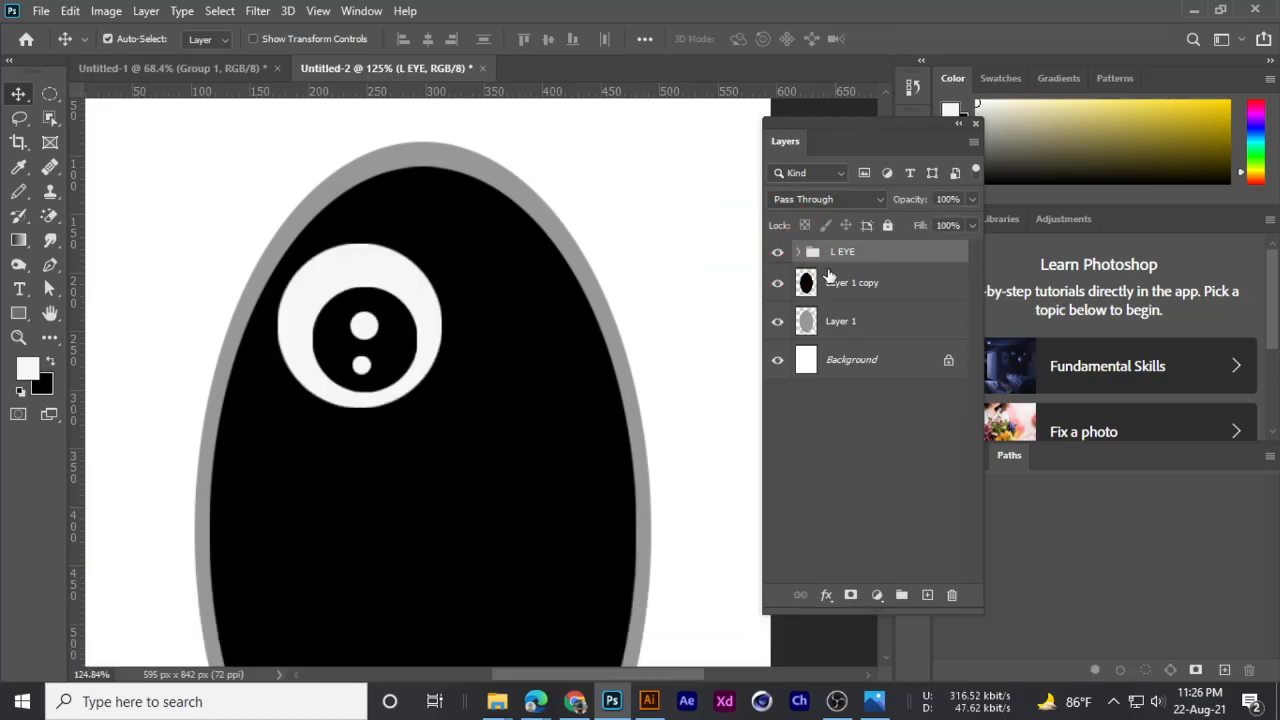
- Duplicate the L EYE group and place the copy beside the original as the penguin's second eye
key("ctrl+j")
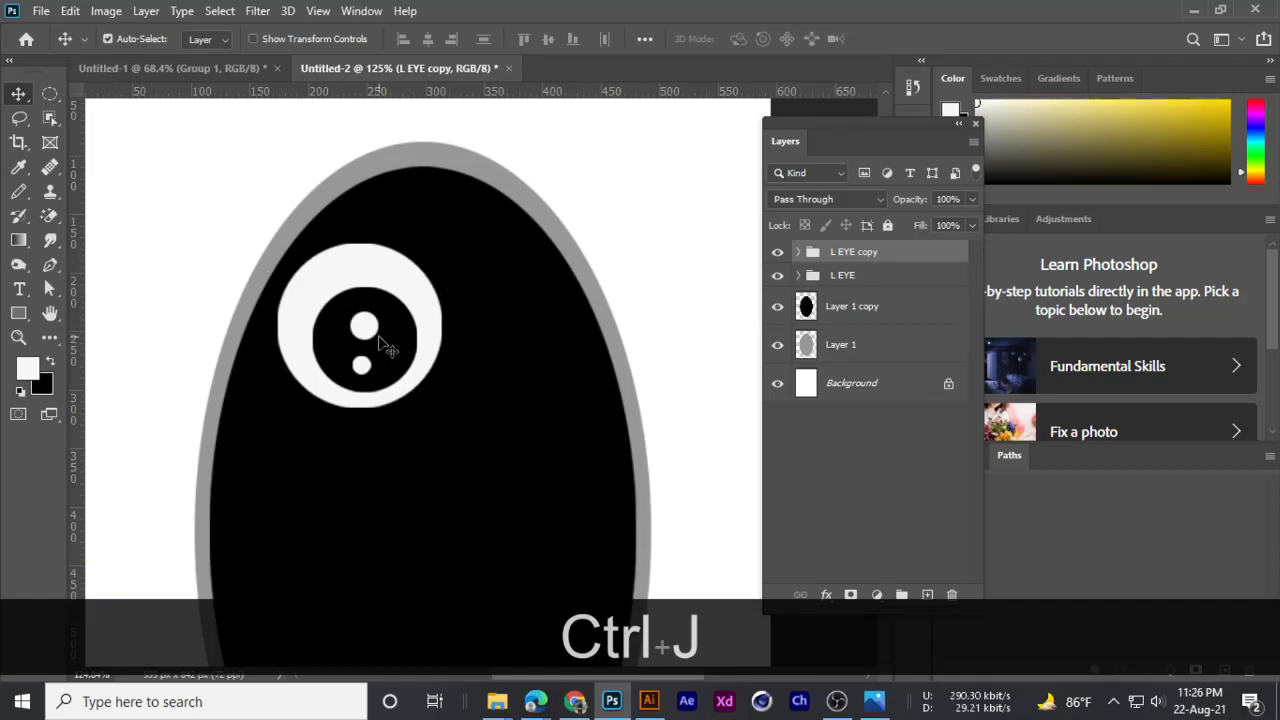
key("ctrl+t")
left_click_drag(358, 343, 531, 324)
key("Return")
key("ctrl+z")
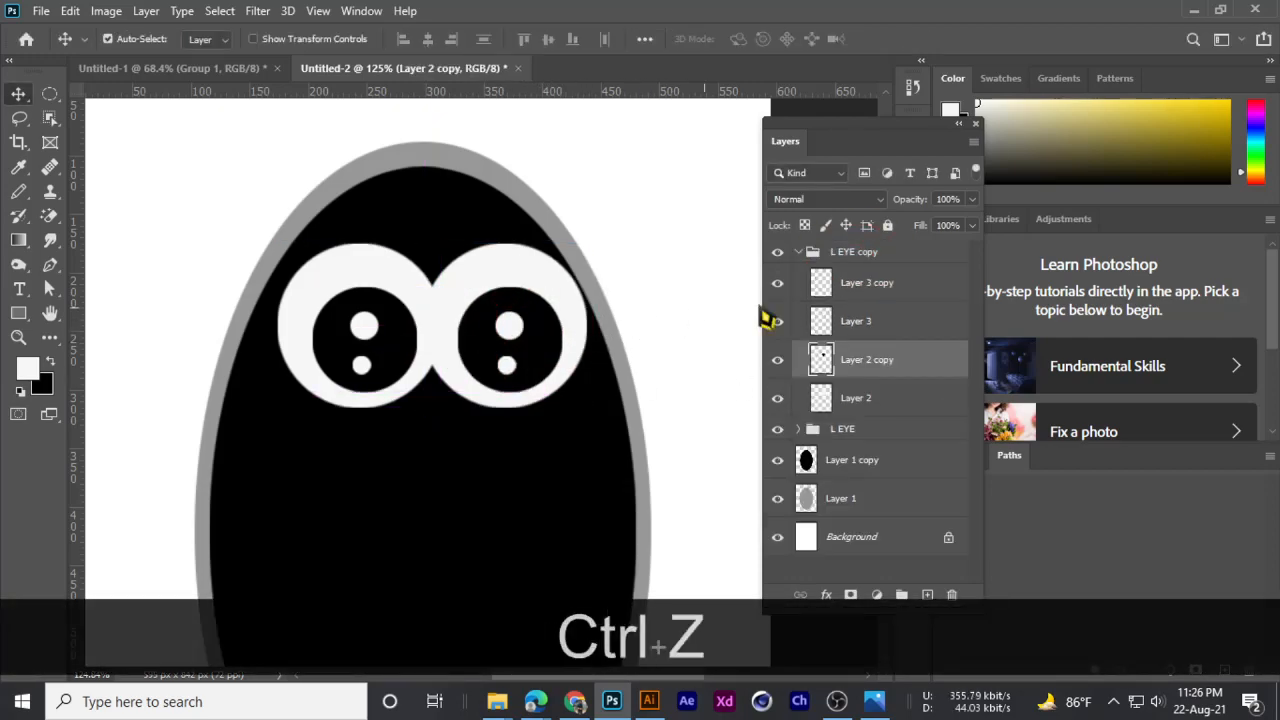
- Select both eye groups and shift them together slightly left and down to centre them on the body
left_click(799, 253)
left_click(835, 279)
left_click(840, 257, "ctrl")
key("ctrl+t")
left_click_drag(507, 331, 498, 335)
key("Return")
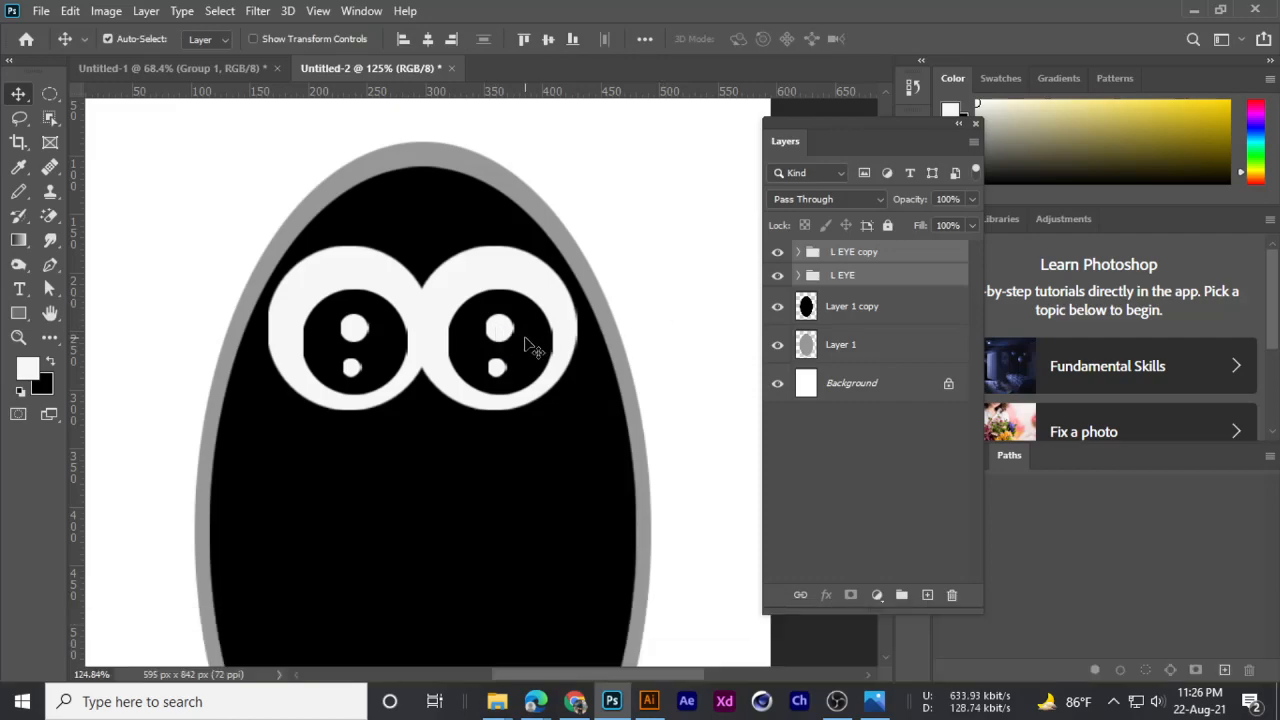
- Check the beak in the penguin reference image, and add a new layer named Nose above the eye groups
scroll(529, 337, "down", 6)
key("ctrl+0")
scroll(517, 396, "up", 3)
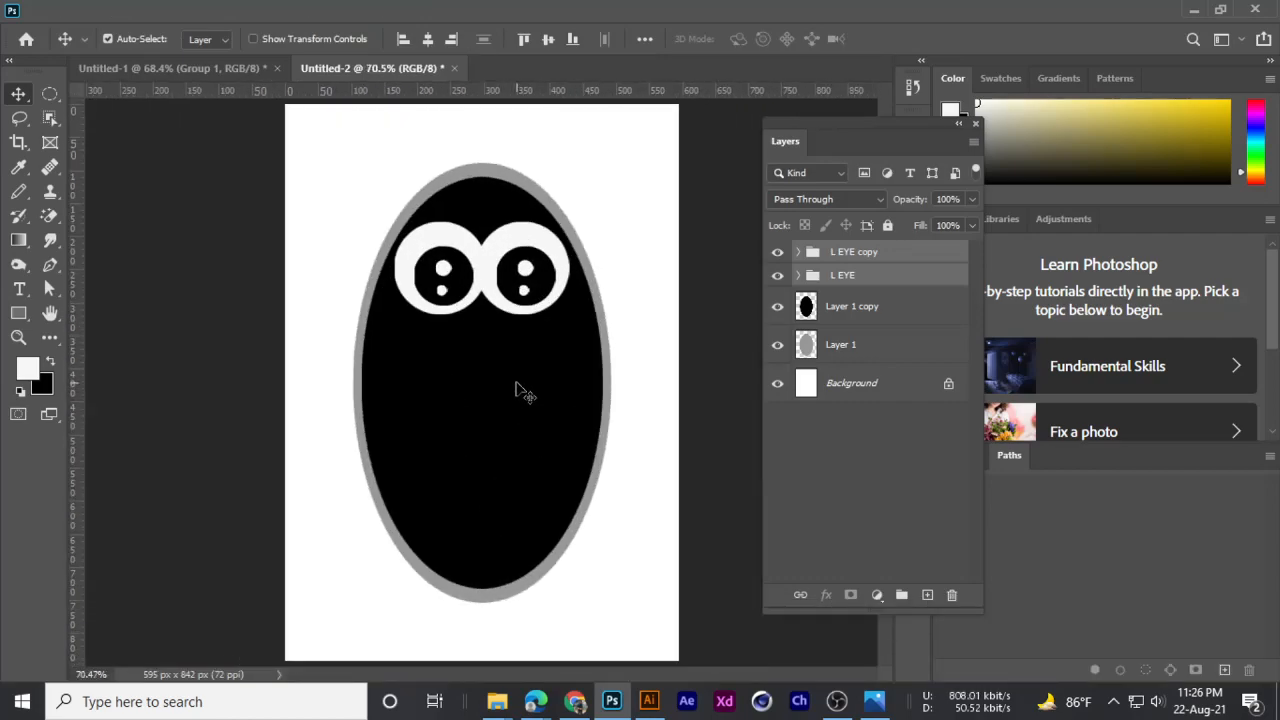
left_click(874, 701)
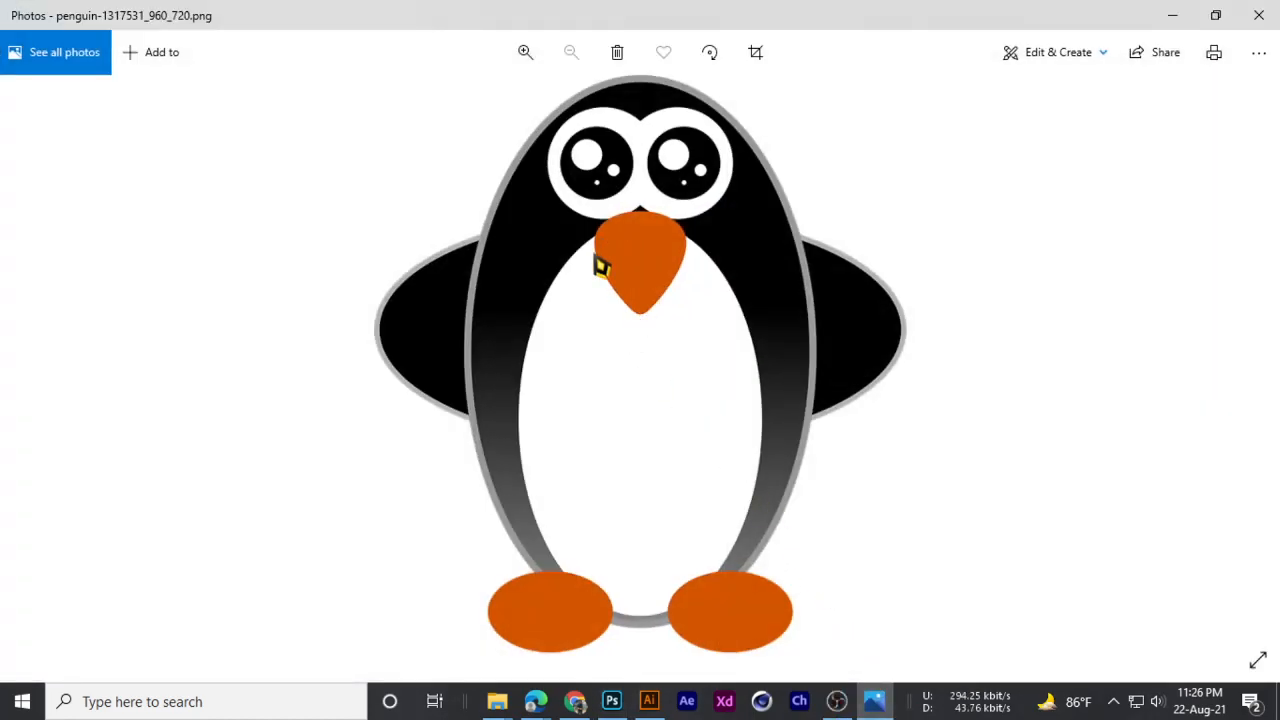
left_click(1175, 14)
scroll(410, 355, "up", 1)
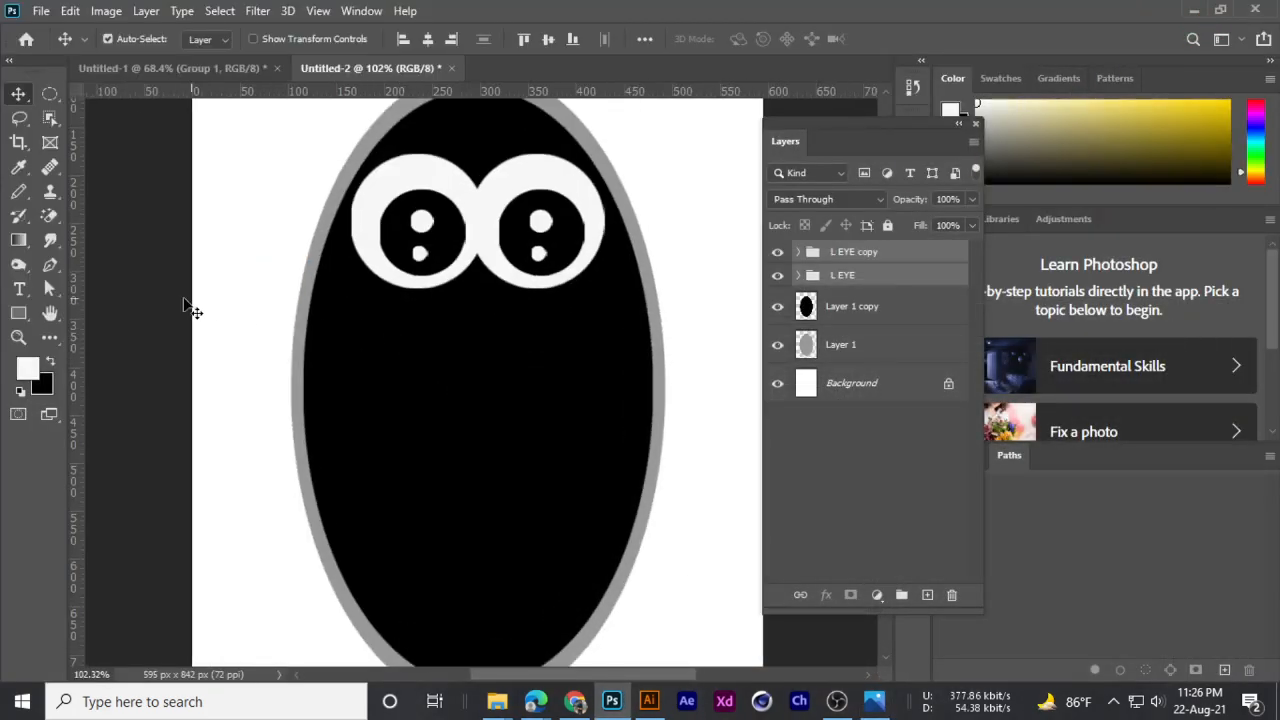
left_click(927, 595)
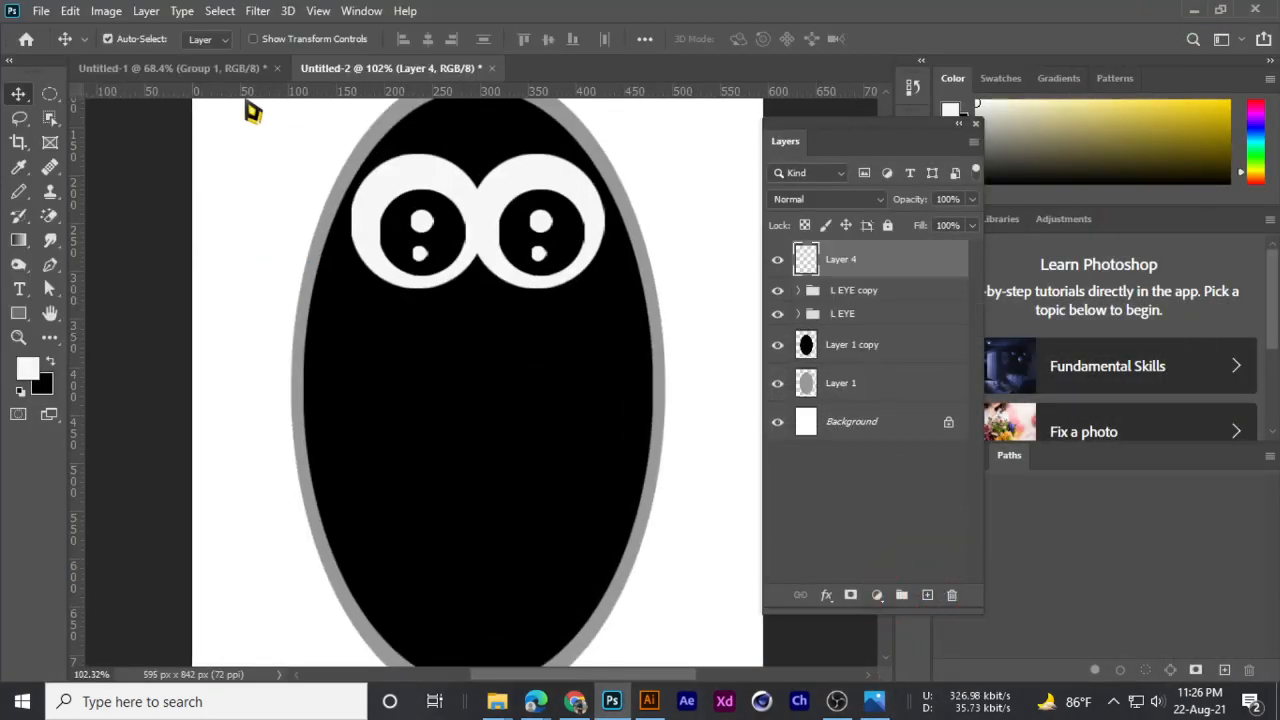
double_click(849, 260)
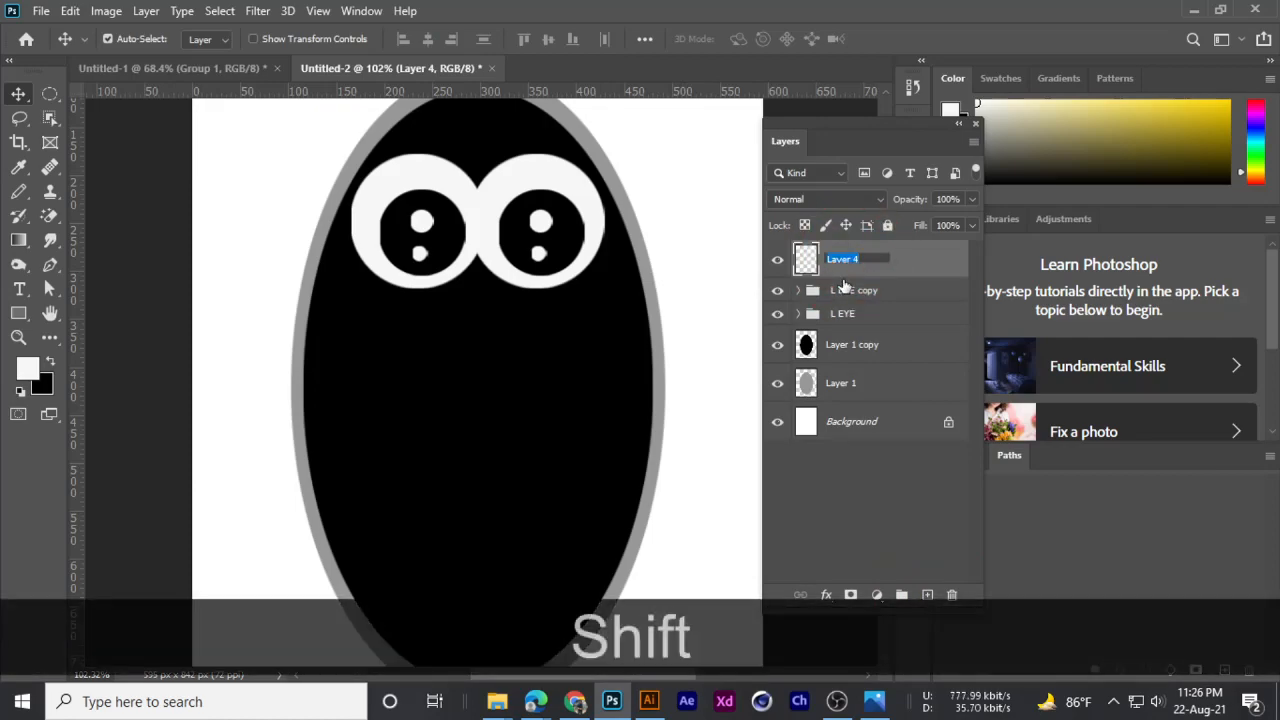
type("Nose")
key("Return")
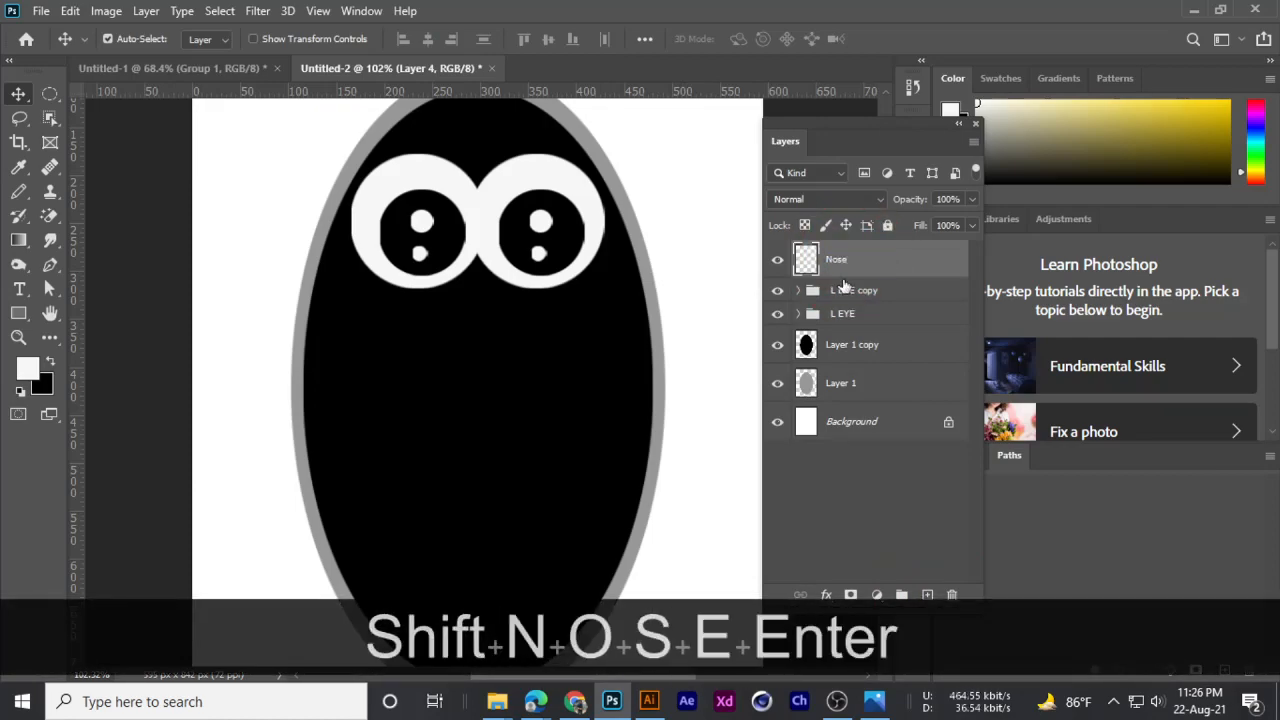
- Draw a circular marquee selection centred just below the two eyes for the nose
left_click(48, 94)
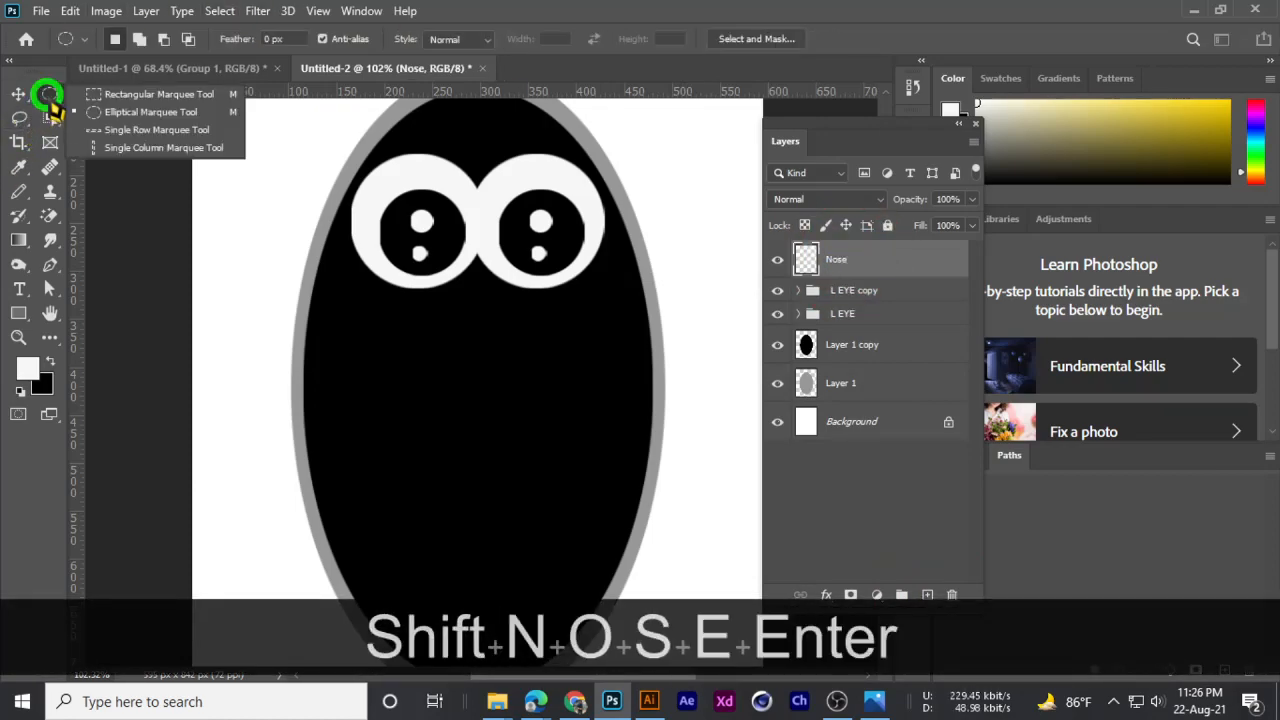
left_click(114, 127)
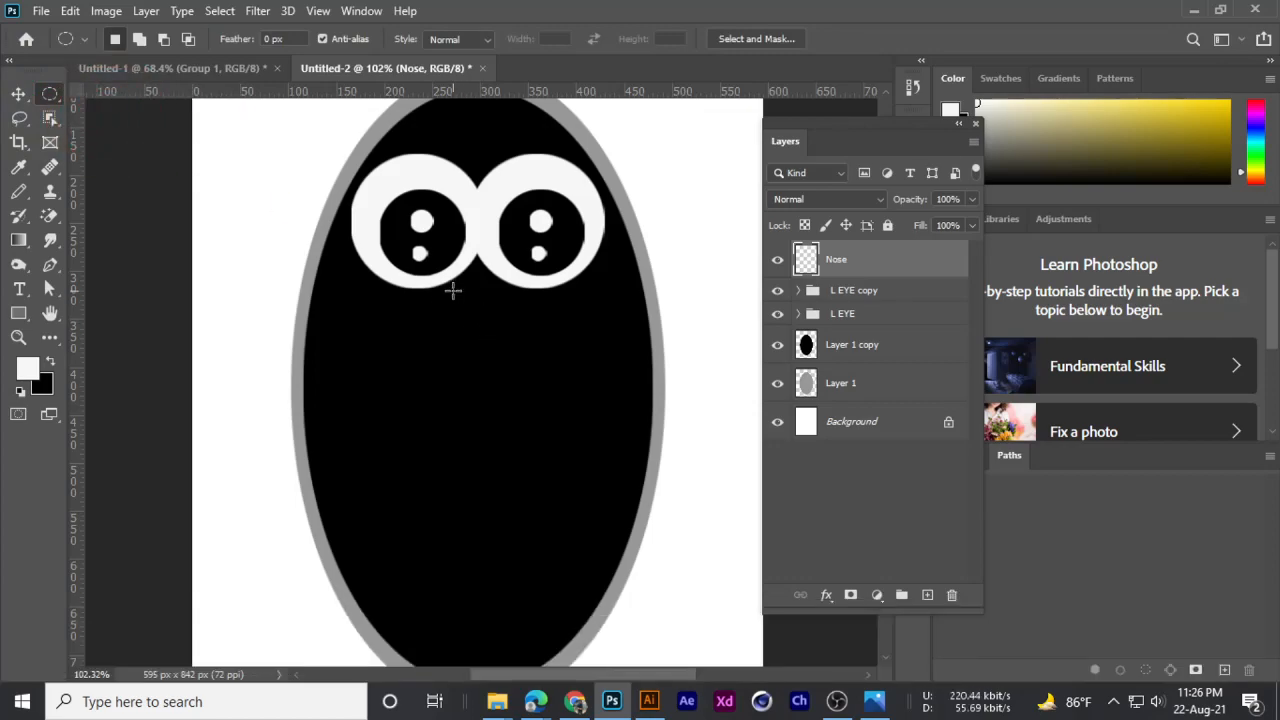
left_click_drag(452, 290, 518, 392)
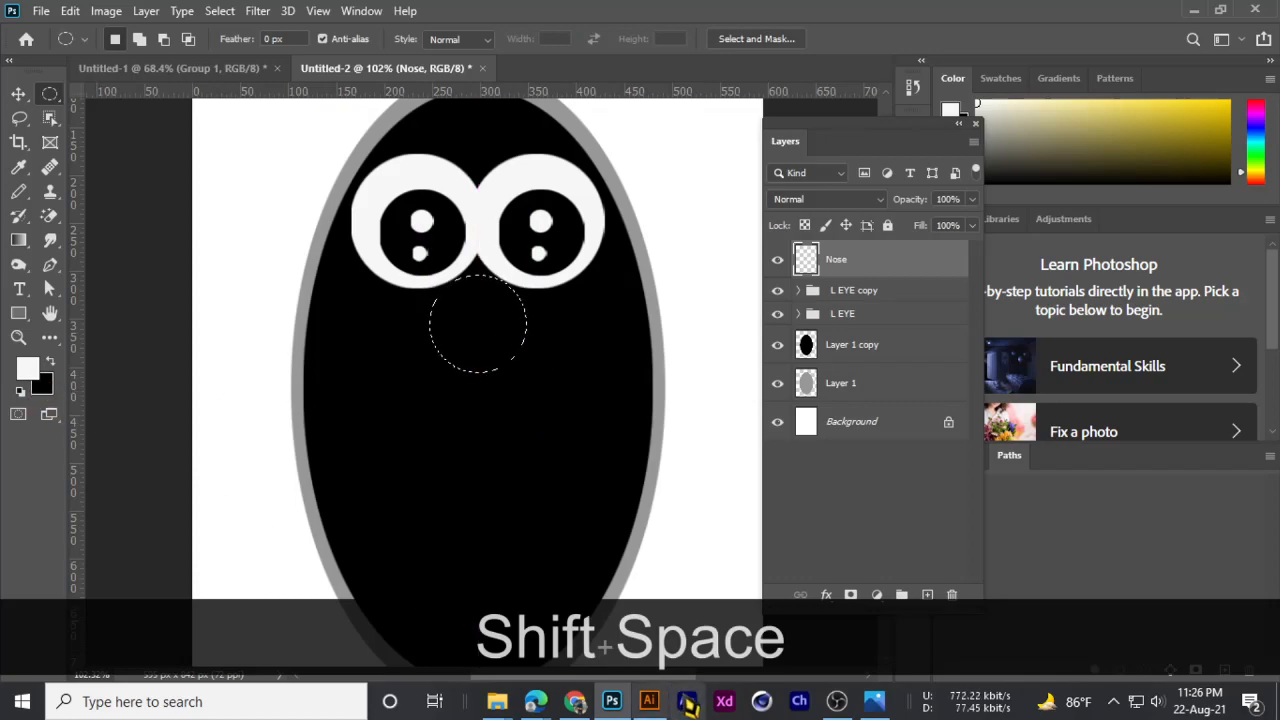
- Set the background color to orange, fill the circular selection with it, and deselect
left_click(44, 386)
left_click_drag(897, 414, 900, 430)
left_click_drag(866, 240, 872, 217)
key("Return")
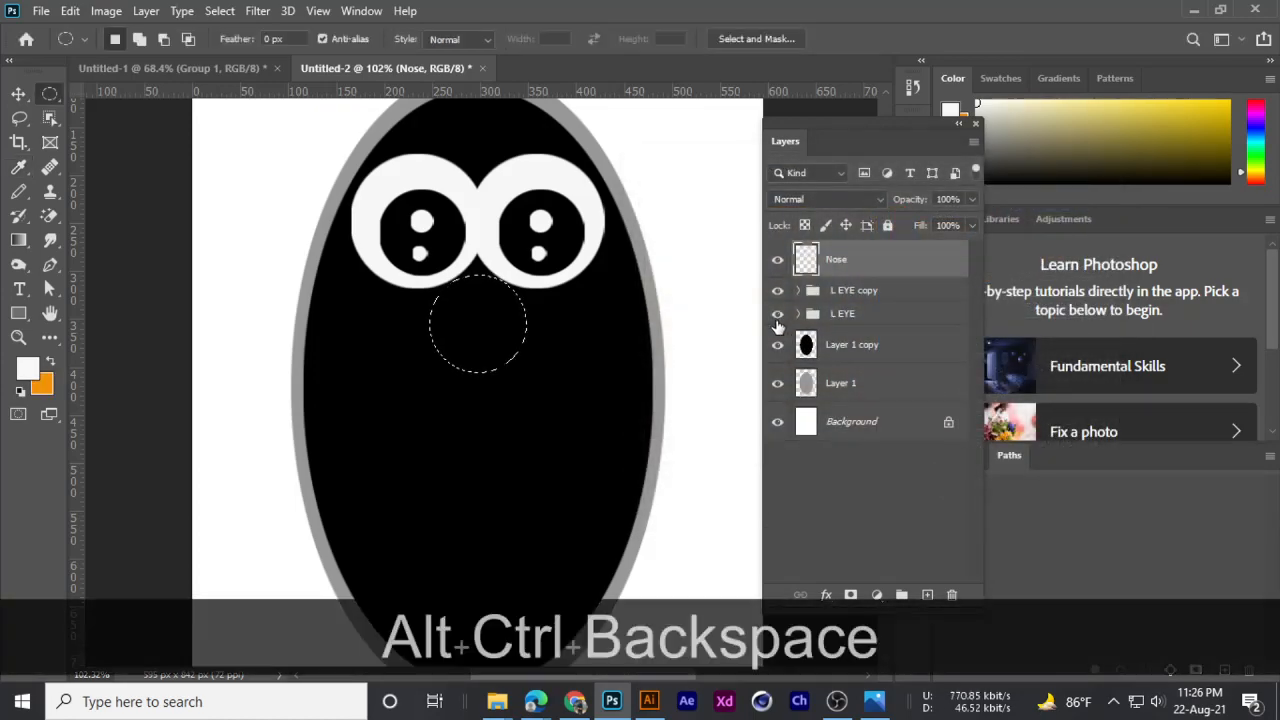
key("ctrl+alt+BackSpace")
key("ctrl+d")
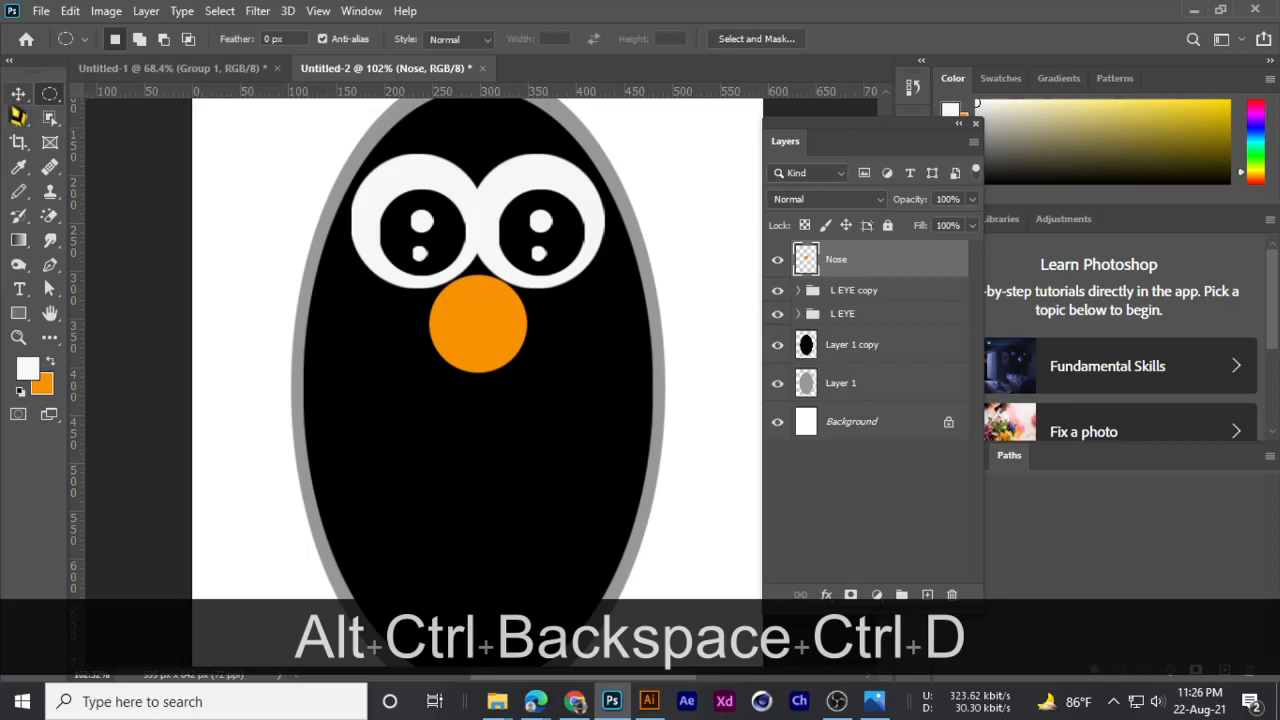
- Compare the nose with the reference image and stretch the orange circle into a tall oval, about 106% wide and 139% high
left_click(18, 94)
mouse_move(492, 331)
left_mouse_down()
mouse_move(476, 358)
mouse_move(494, 330)
left_mouse_up()
left_click(874, 701)
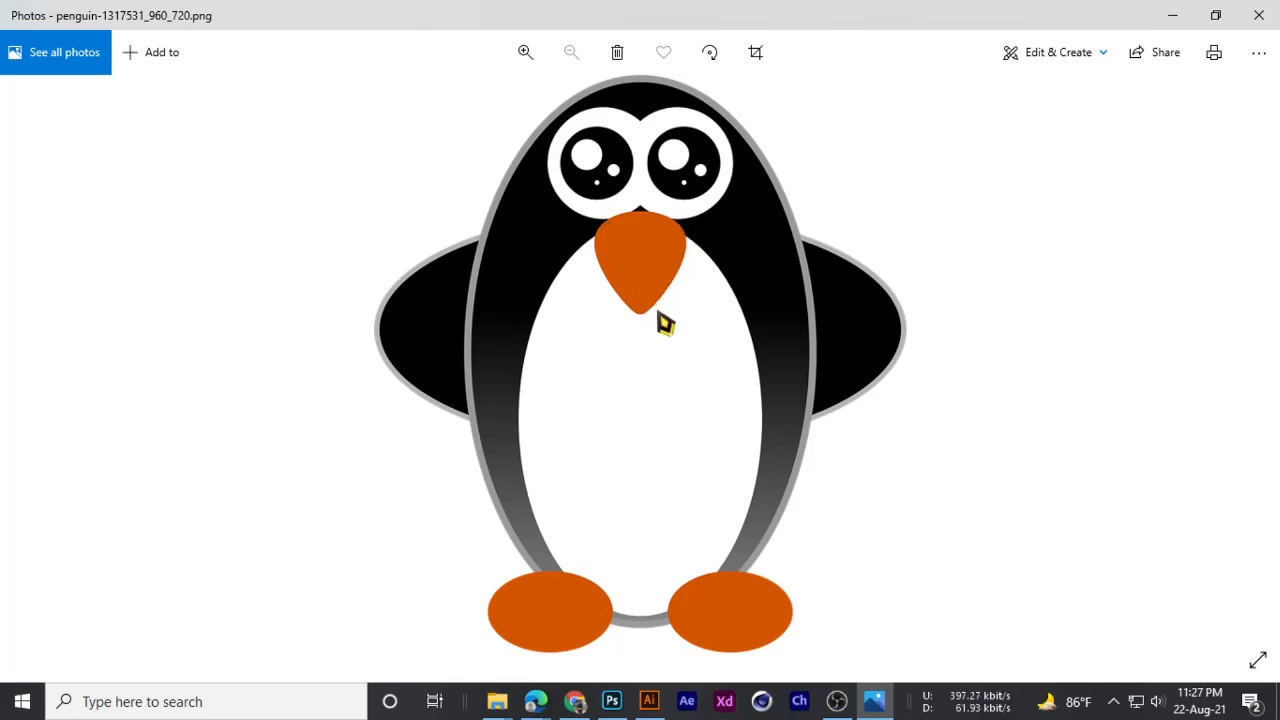
left_click(637, 236)
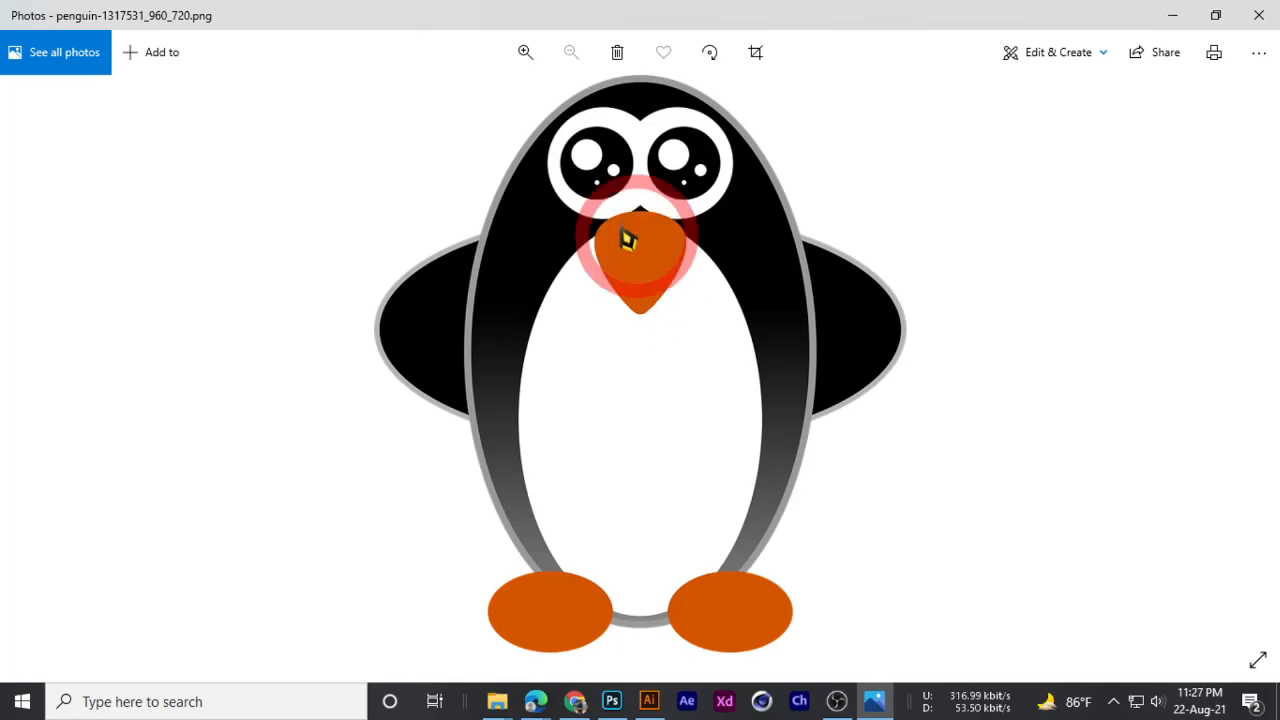
left_click(1177, 12)
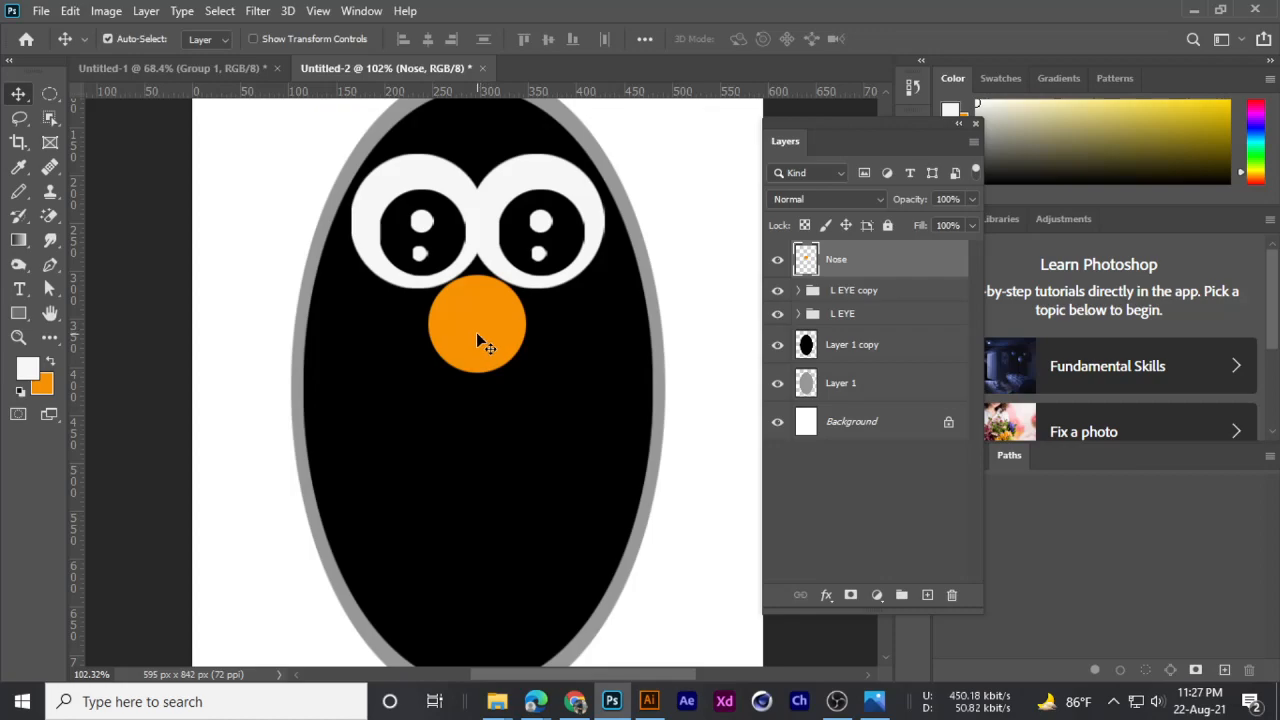
key("ctrl+t")
key("shift")
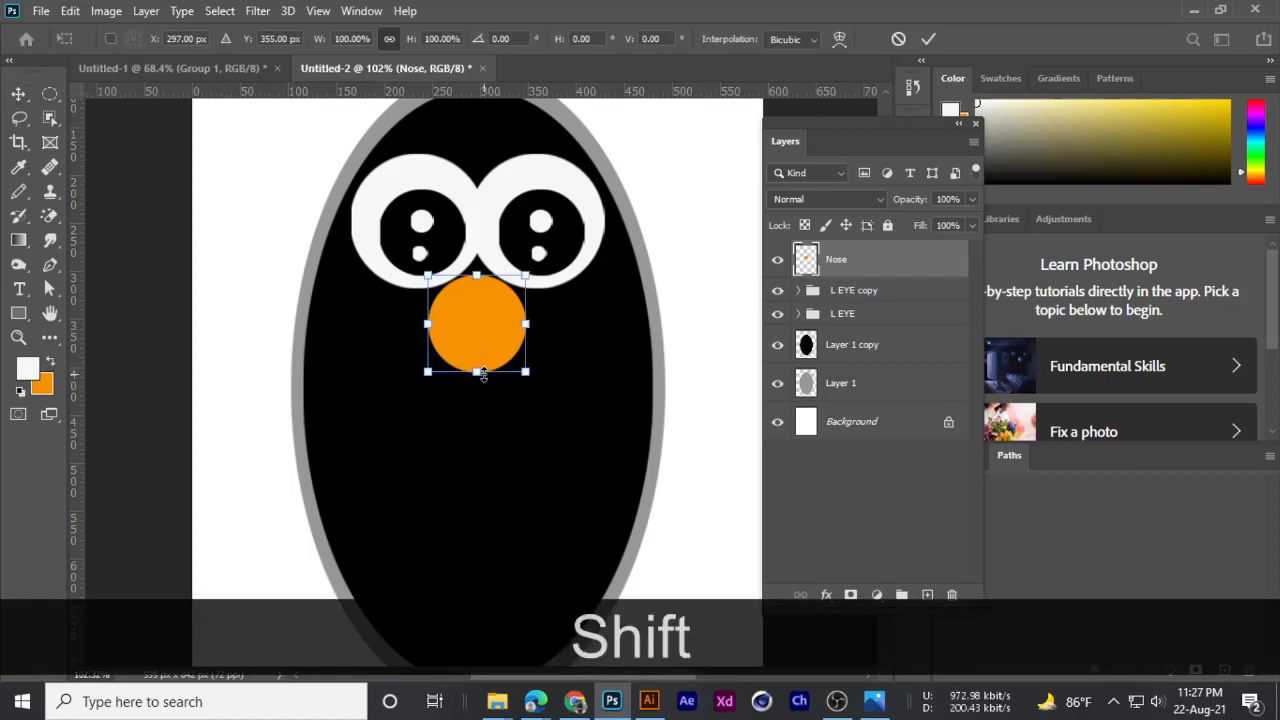
left_click_drag(476, 372, 483, 407)
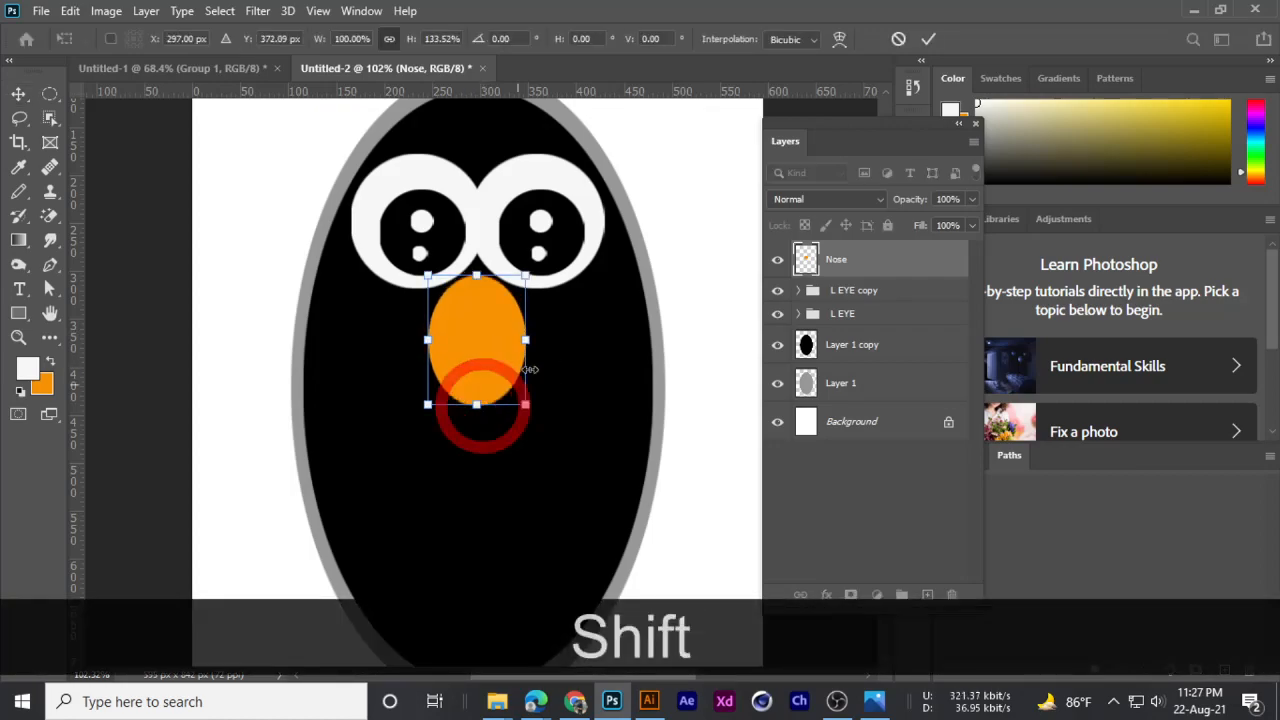
left_click_drag(525, 342, 530, 342)
left_click_drag(540, 342, 531, 341)
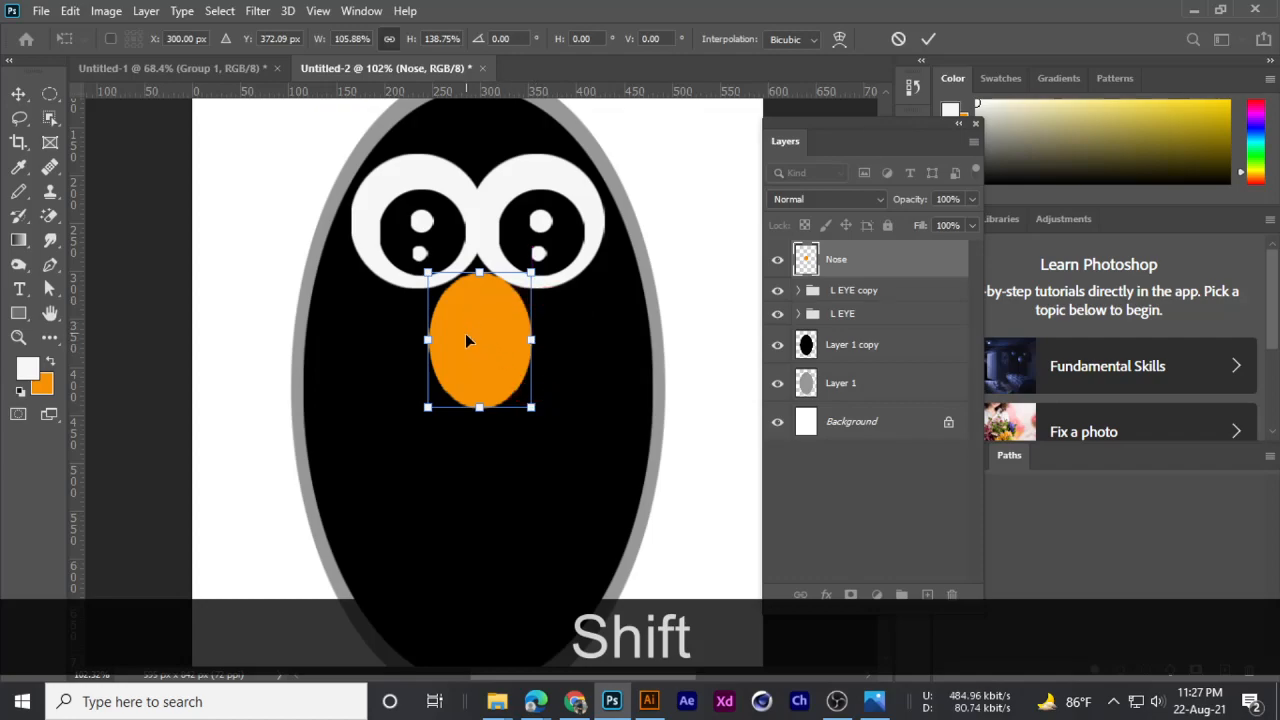
- Warp the orange oval into a beak by narrowing its lower end to a point and widening its upper corners
right_click(480, 398)
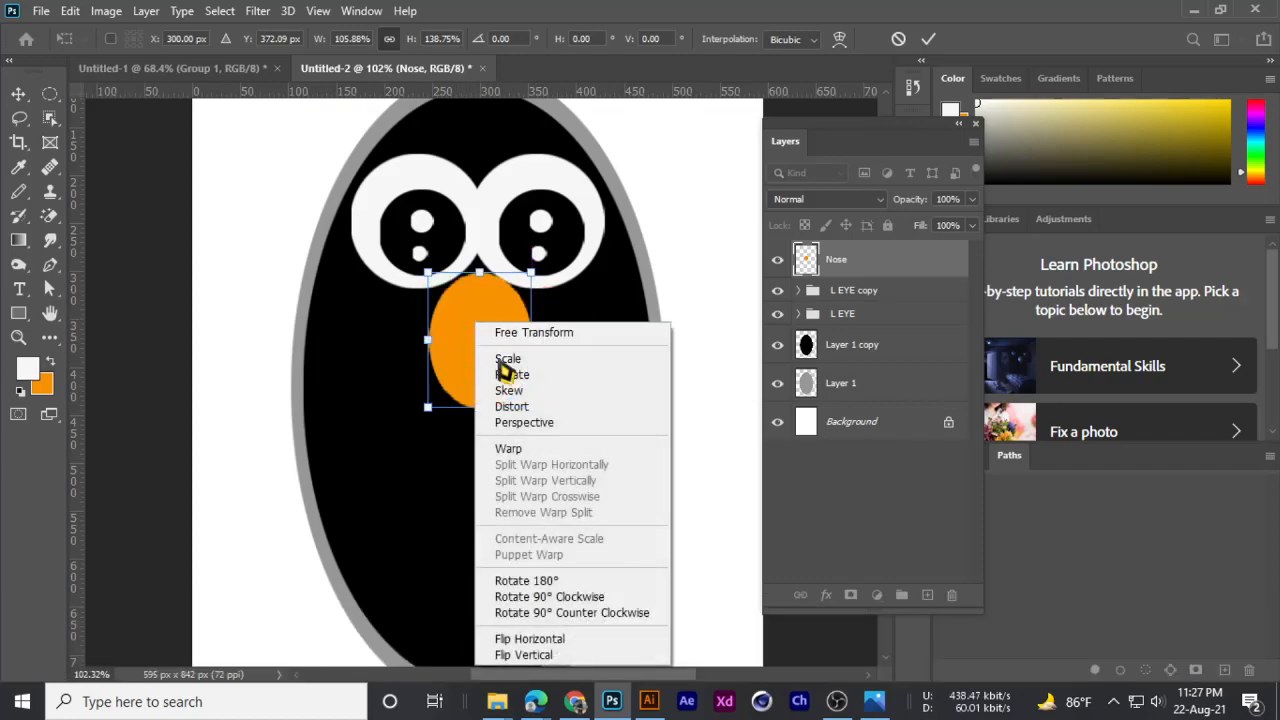
left_click(509, 452)
left_click_drag(429, 410, 487, 410)
left_click_drag(533, 276, 570, 270)
left_click_drag(432, 277, 382, 277)
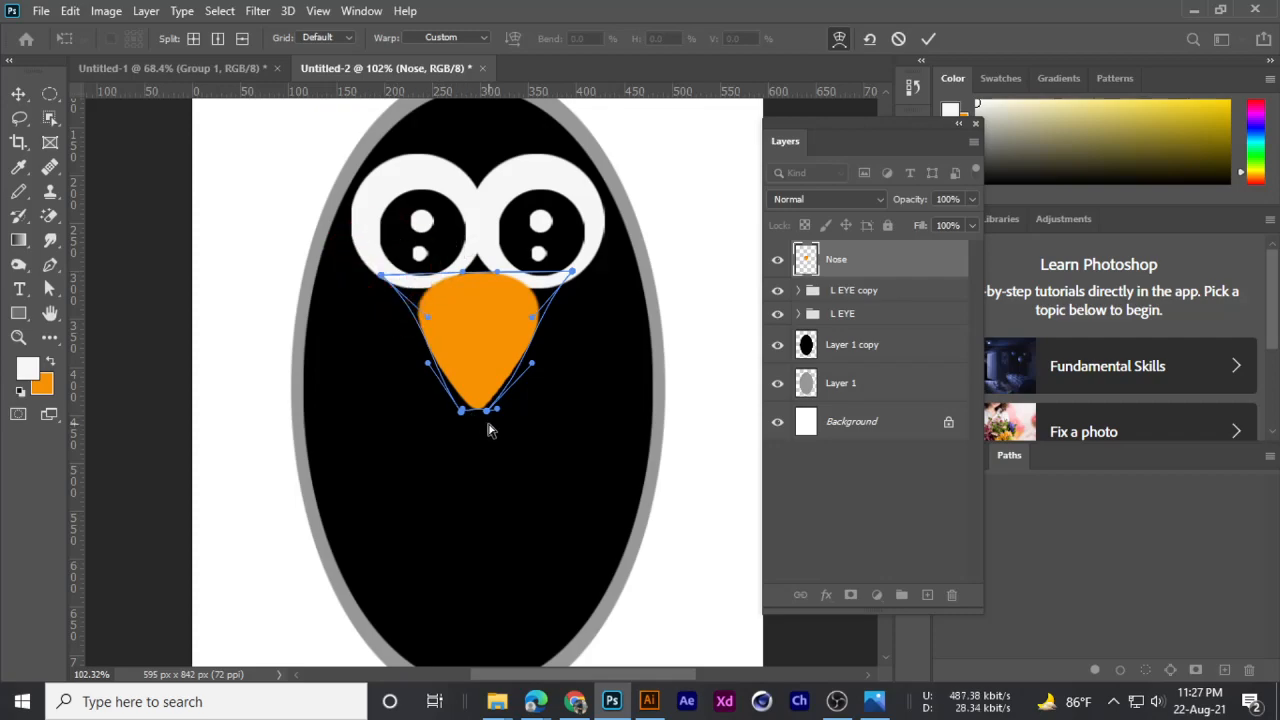
key("Return")
- Nudge the beak into place beneath the eyes and compare the drawing with the reference image
key("ctrl+0")
scroll(484, 431, "up", 3)
mouse_move(466, 338)
left_mouse_down()
mouse_move(474, 322)
mouse_move(462, 318)
mouse_move(481, 346)
left_mouse_up()
scroll(465, 318, "down", 2)
scroll(465, 318, "up", 2)
scroll(465, 318, "up", 1)
scroll(594, 463, "down", 2)
left_click(872, 703)
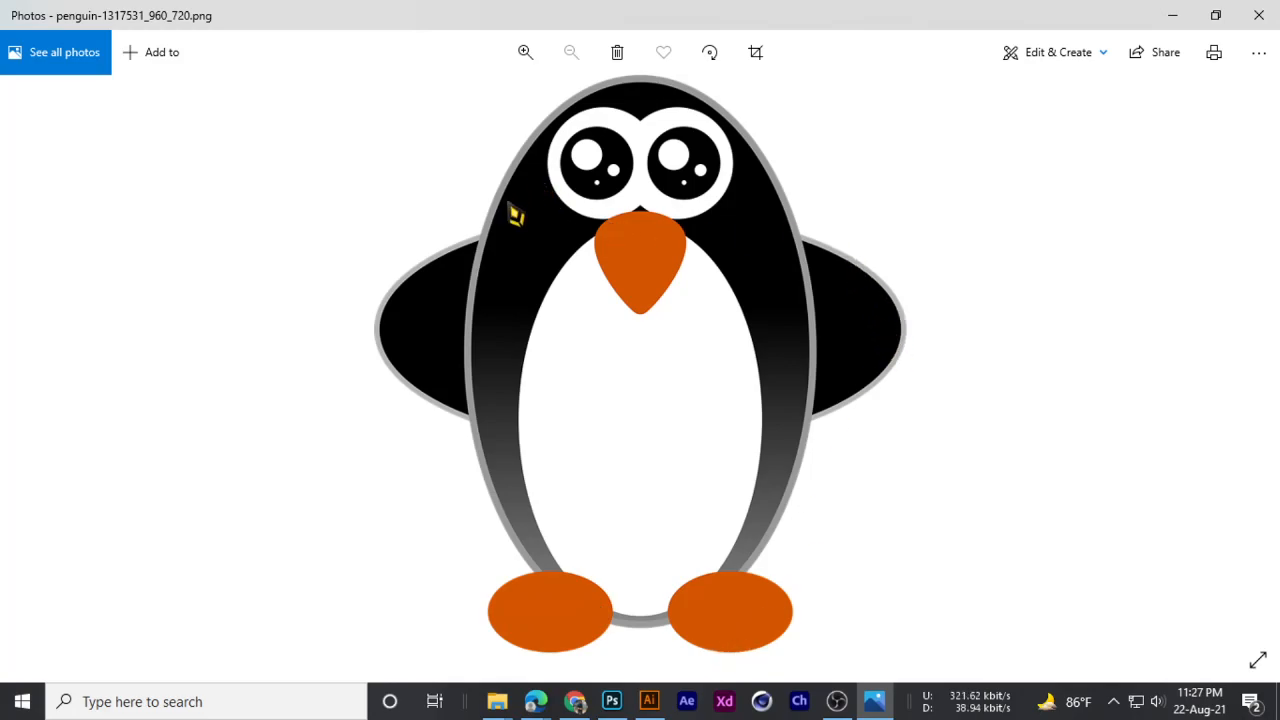
left_click(1165, 15)
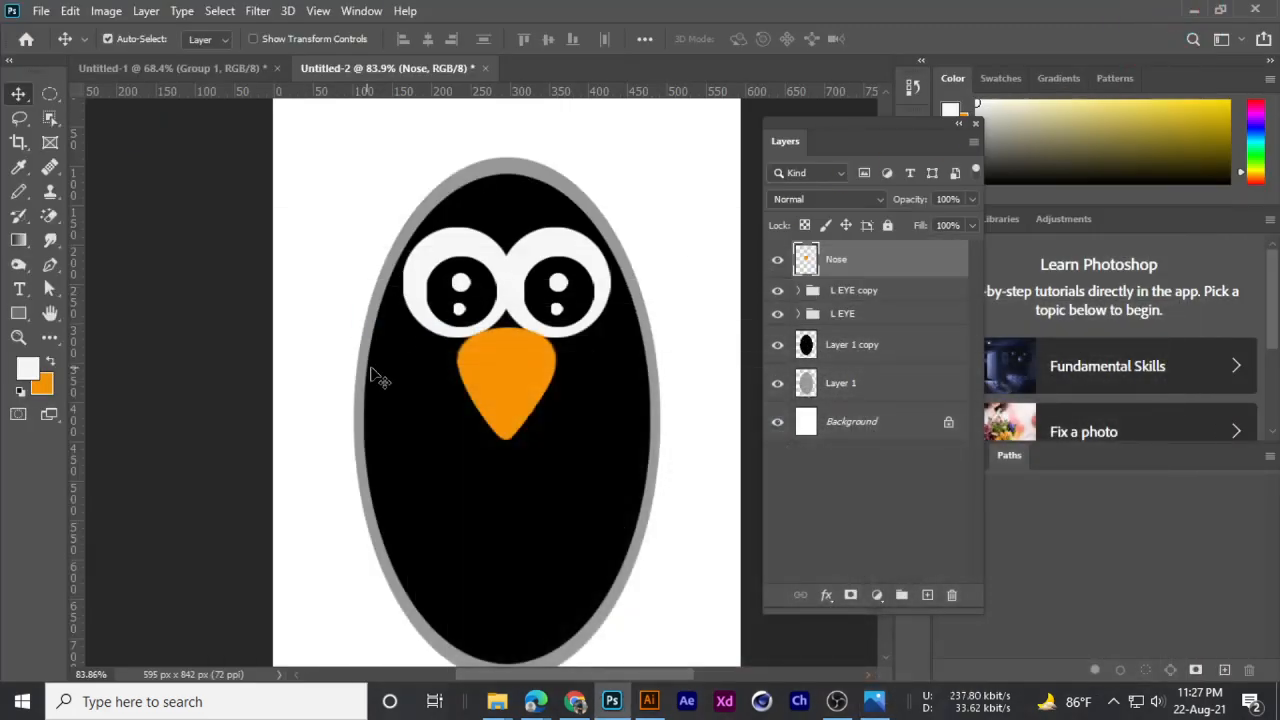
scroll(380, 371, "down", 1)
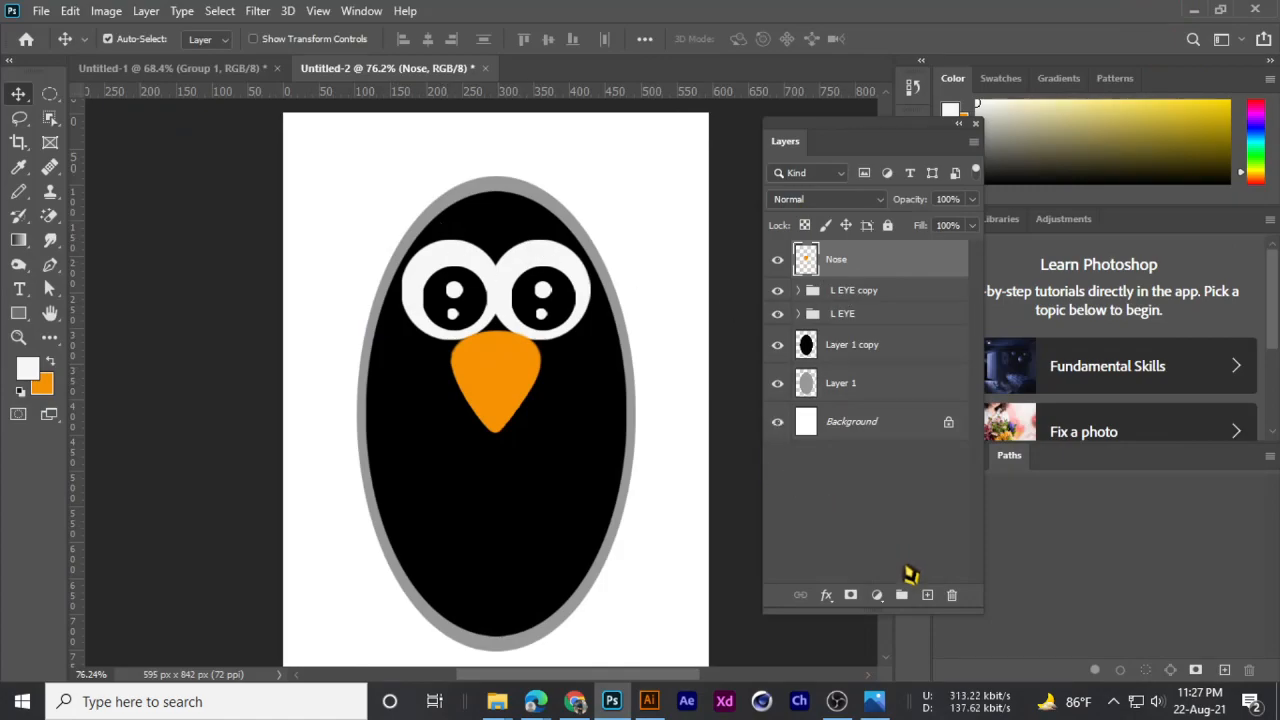
- Check the reference image, then duplicate the black and gray body oval layers and group the two copies
left_click(874, 701)
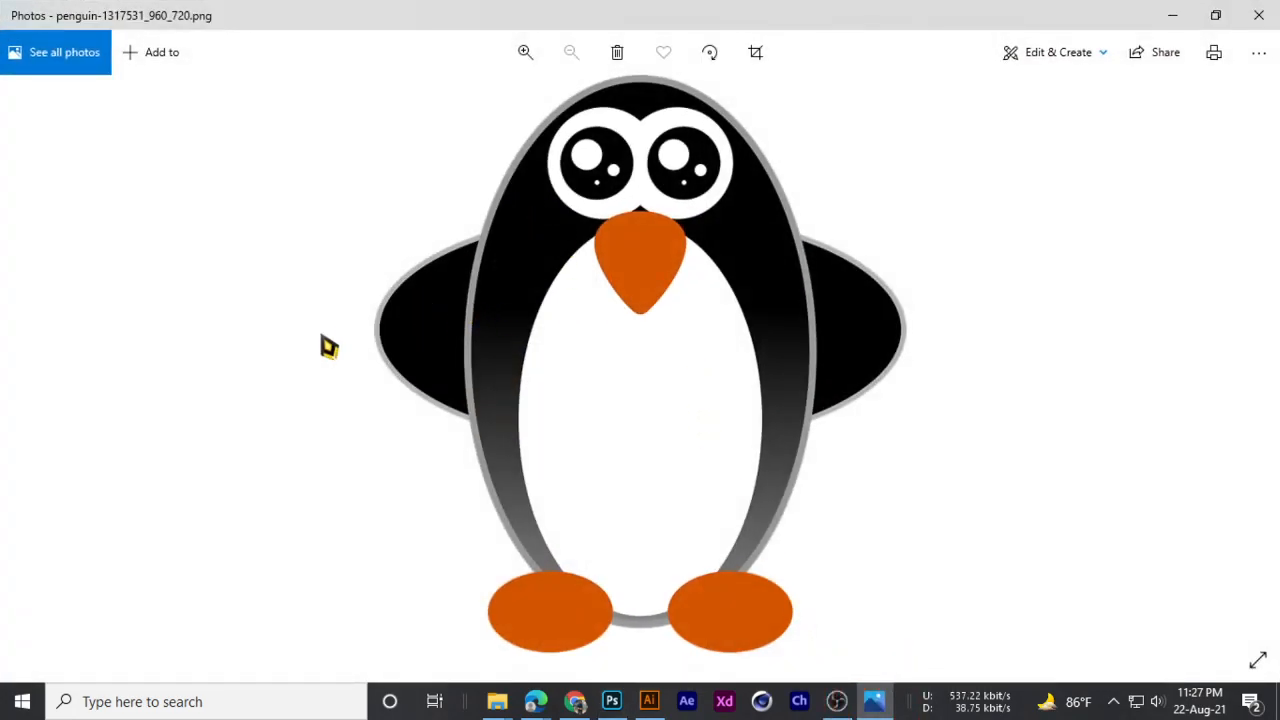
left_click(1172, 14)
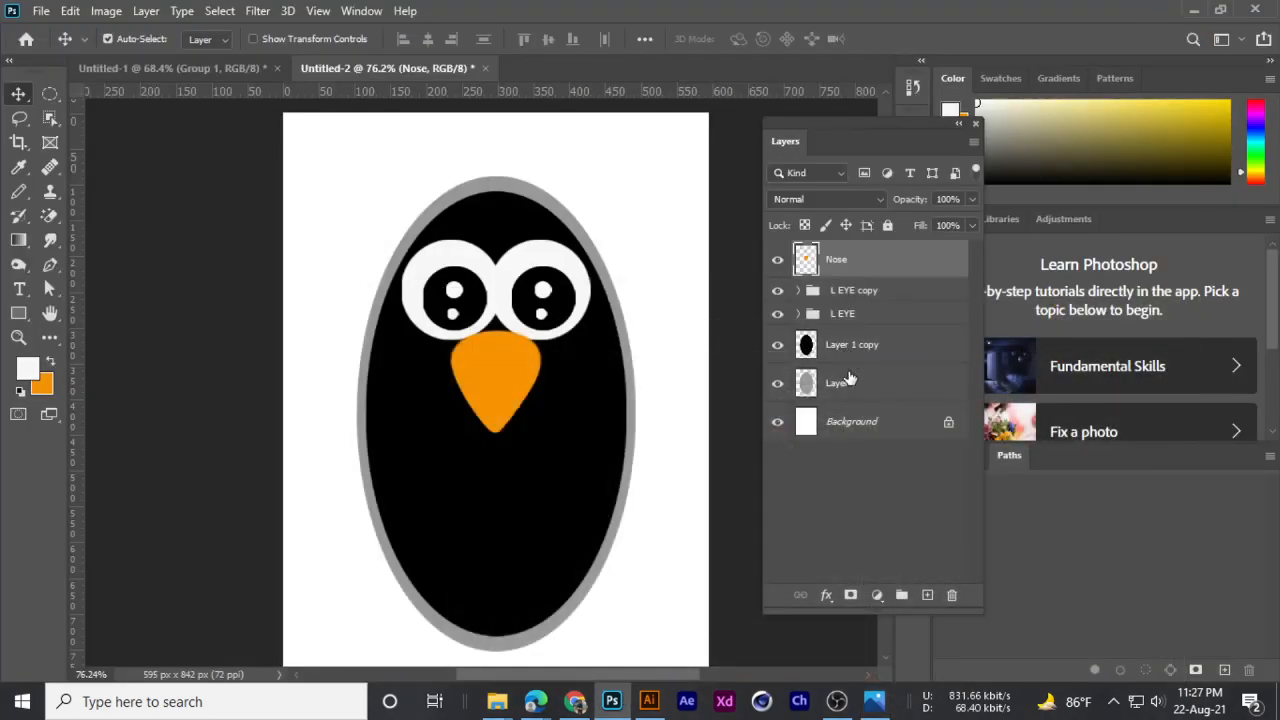
left_click(848, 380)
left_click(852, 346, "ctrl")
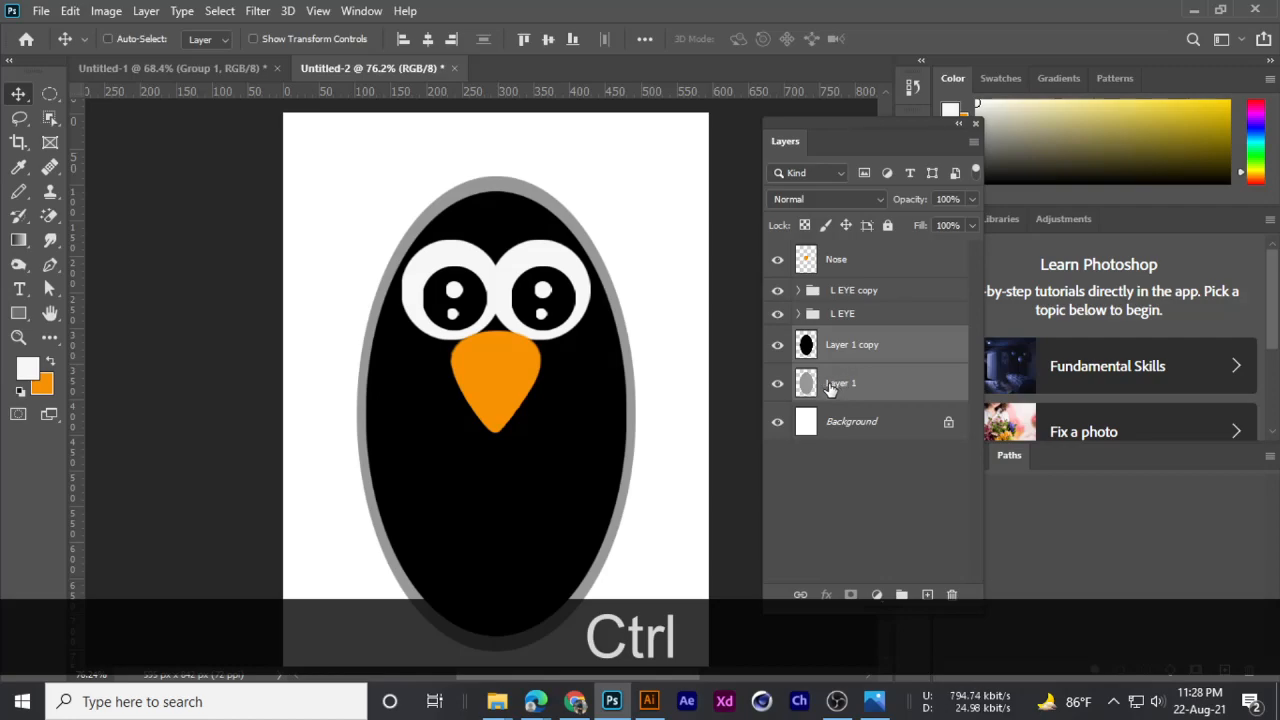
key("ctrl+j")
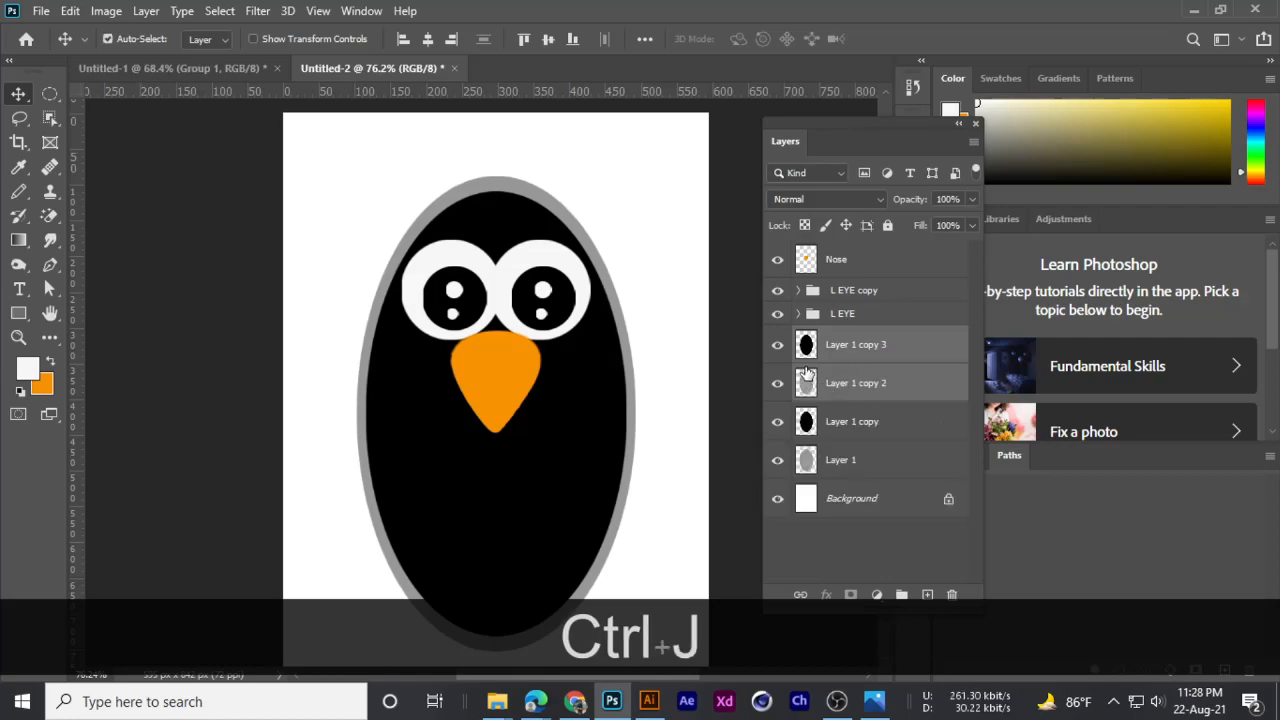
key("ctrl+g")
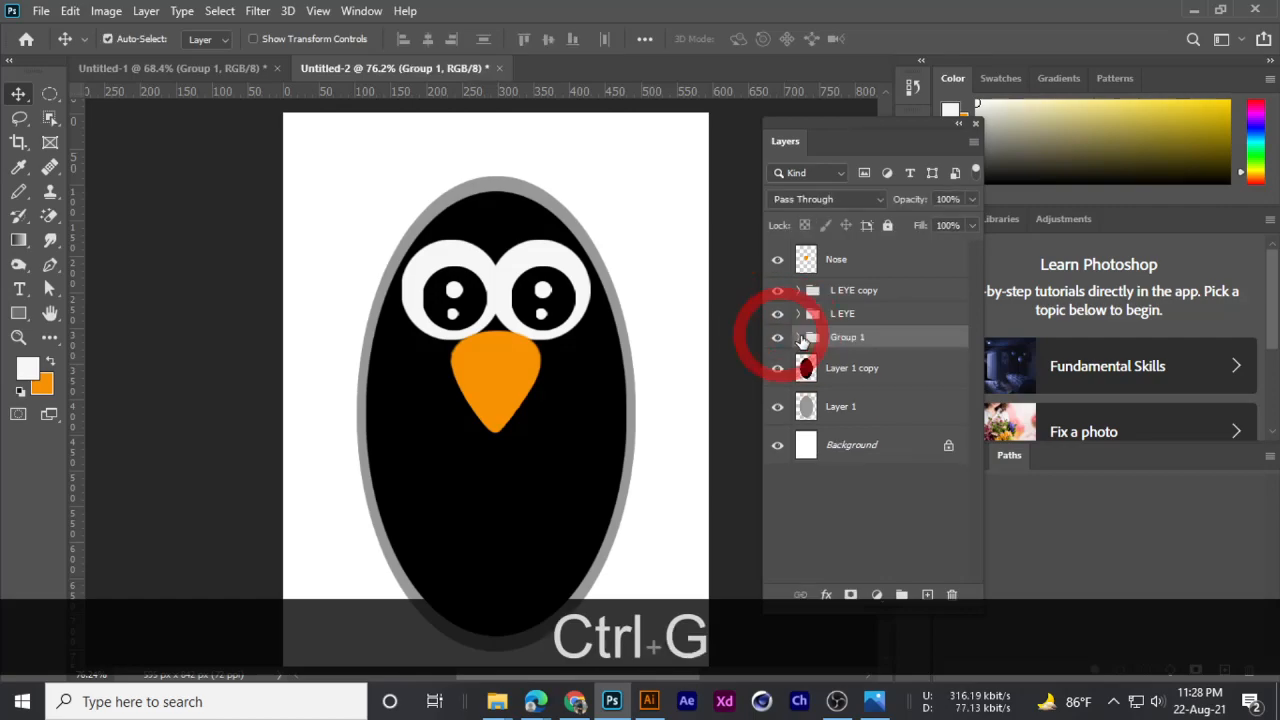
- Rename the new group as "Hsnd"
double_click(848, 337)
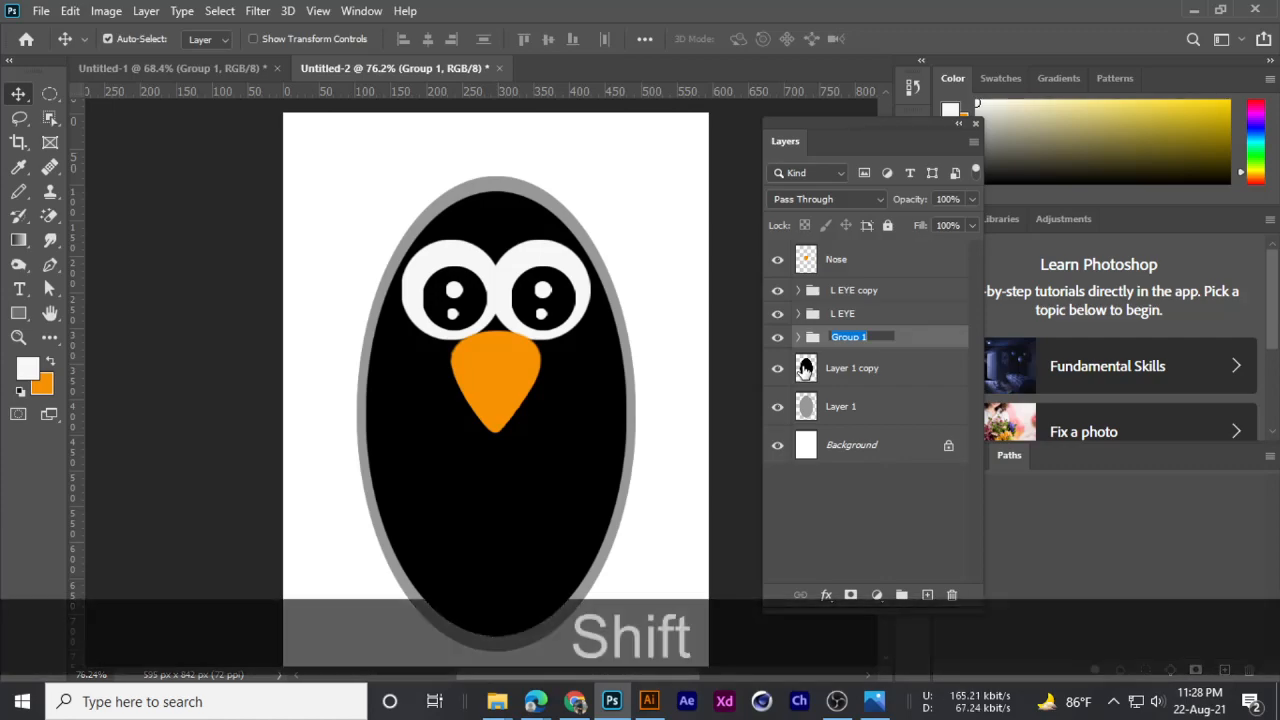
type("Hsnd")
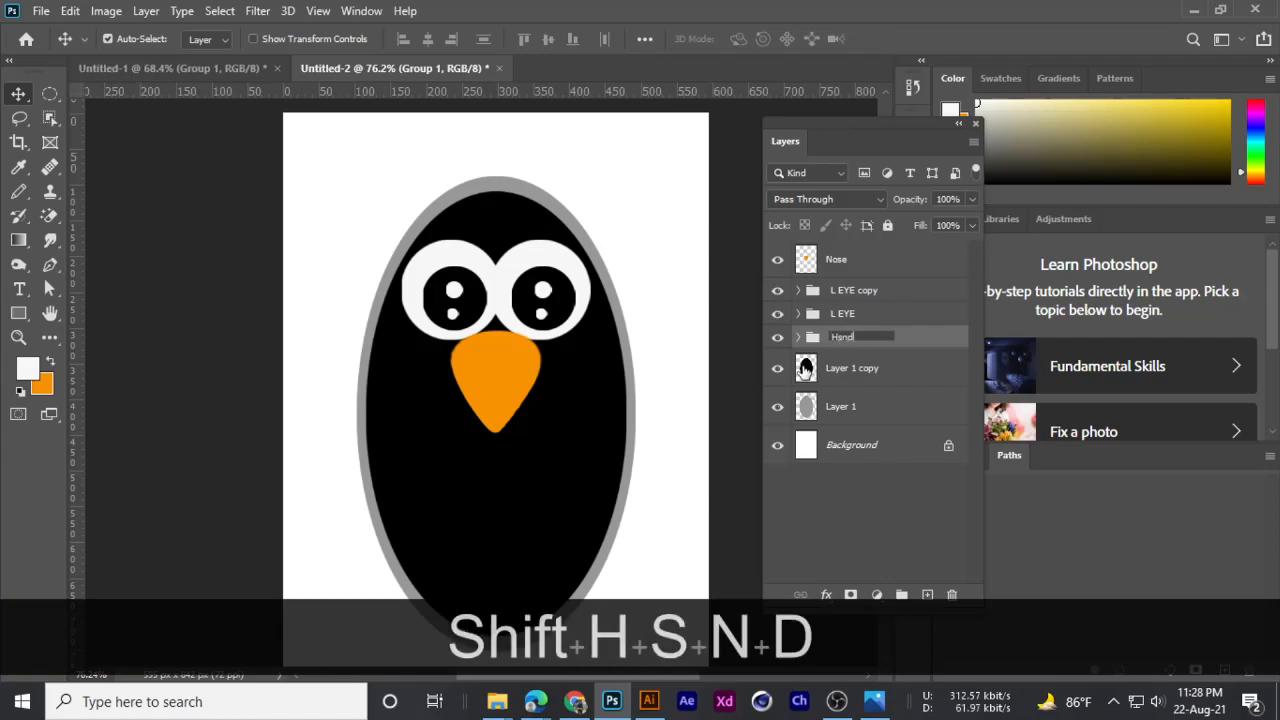
key("Return")
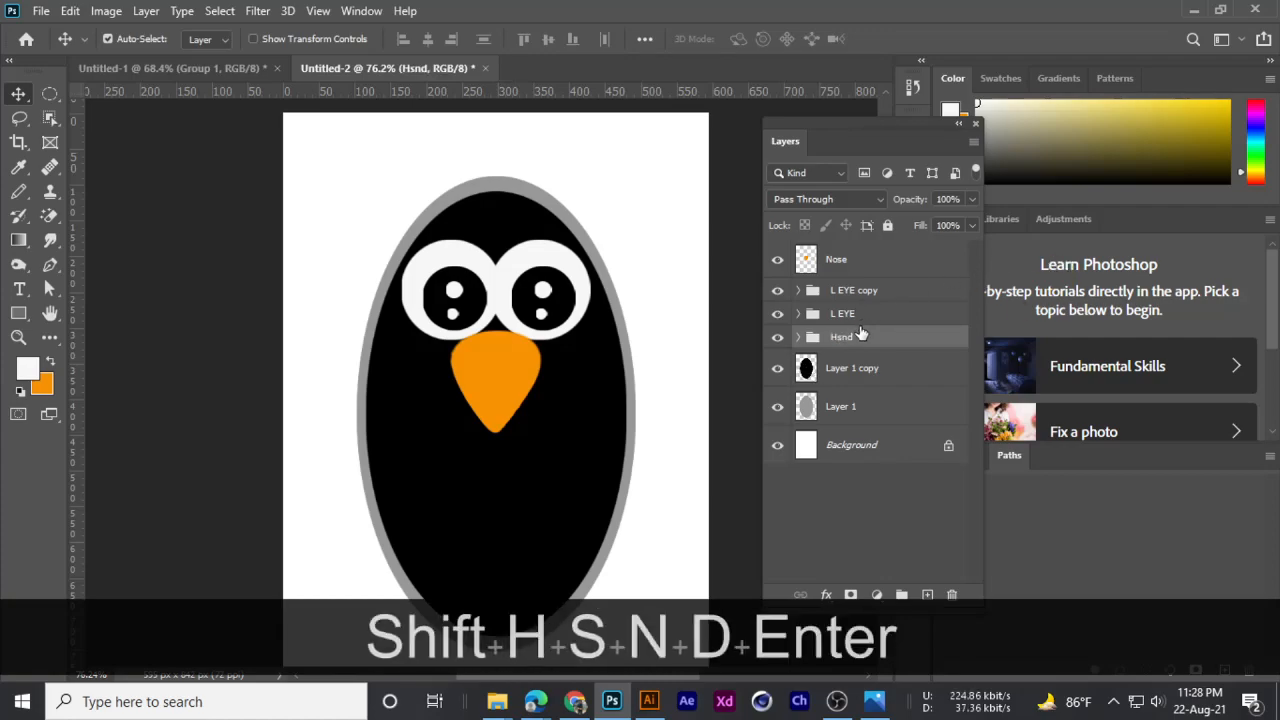
left_click(769, 340)
key("ctrl+t")
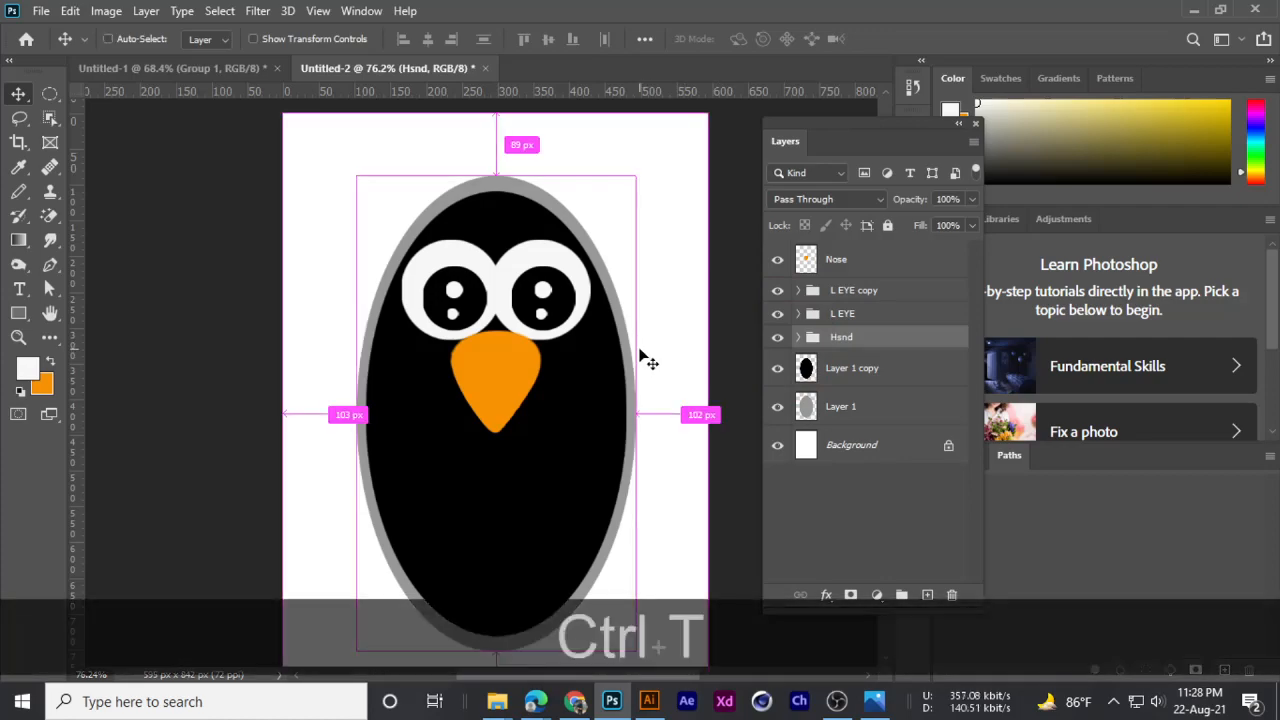
left_click_drag(640, 162, 785, 565)
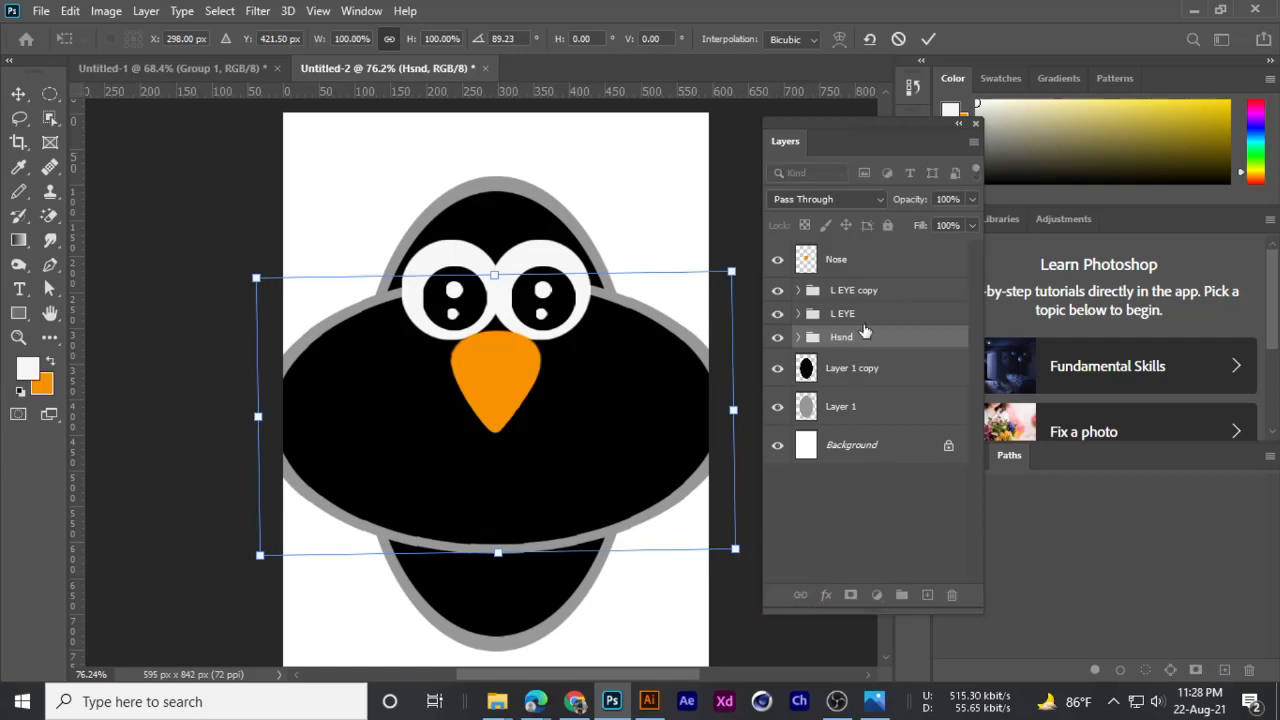
left_click(898, 39)
- Rotate the Hsnd group 90° clockwise and scale it to about 61.5% width and 89% height across the body
key("ctrl+t")
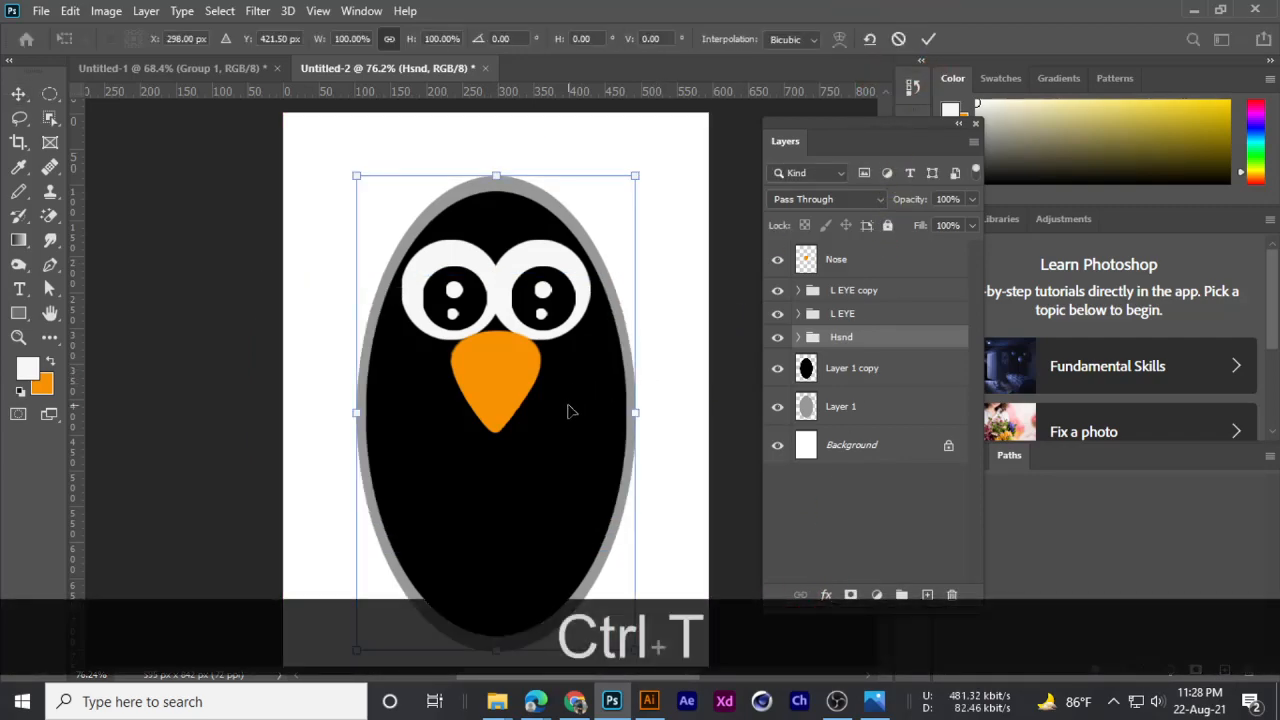
right_click(574, 412)
left_click(614, 320)
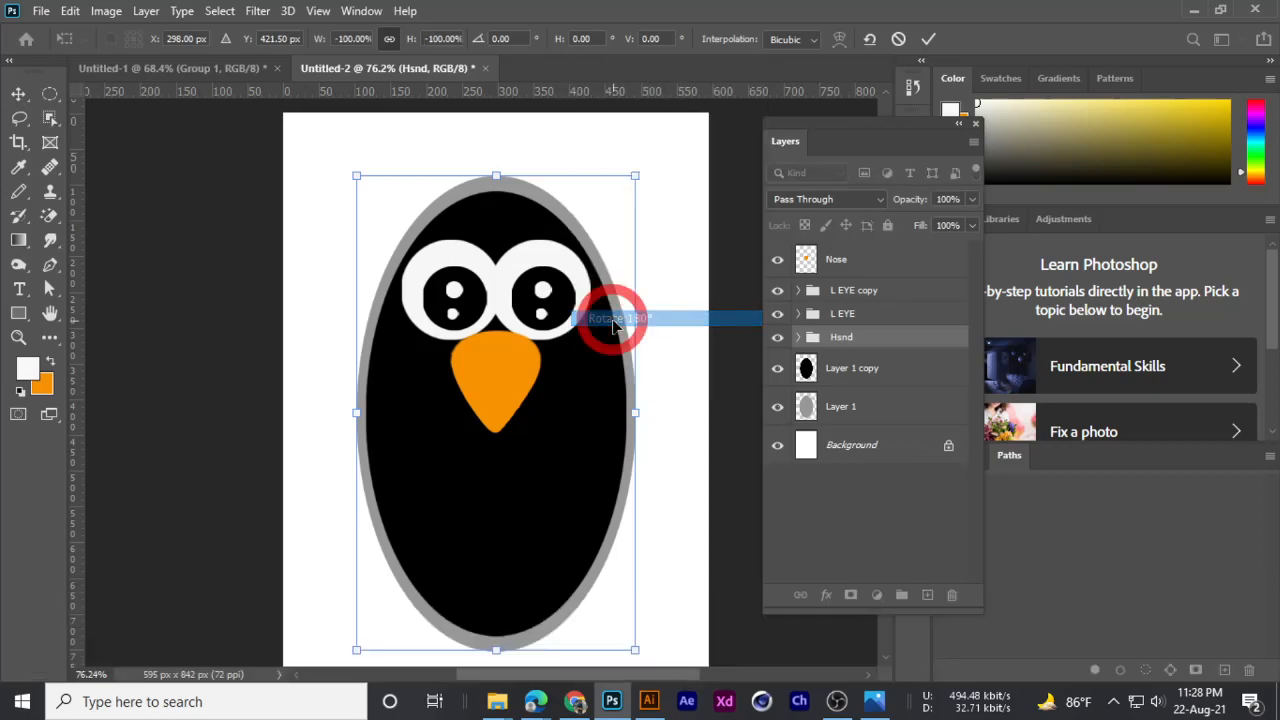
key("ctrl+z")
right_click(600, 405)
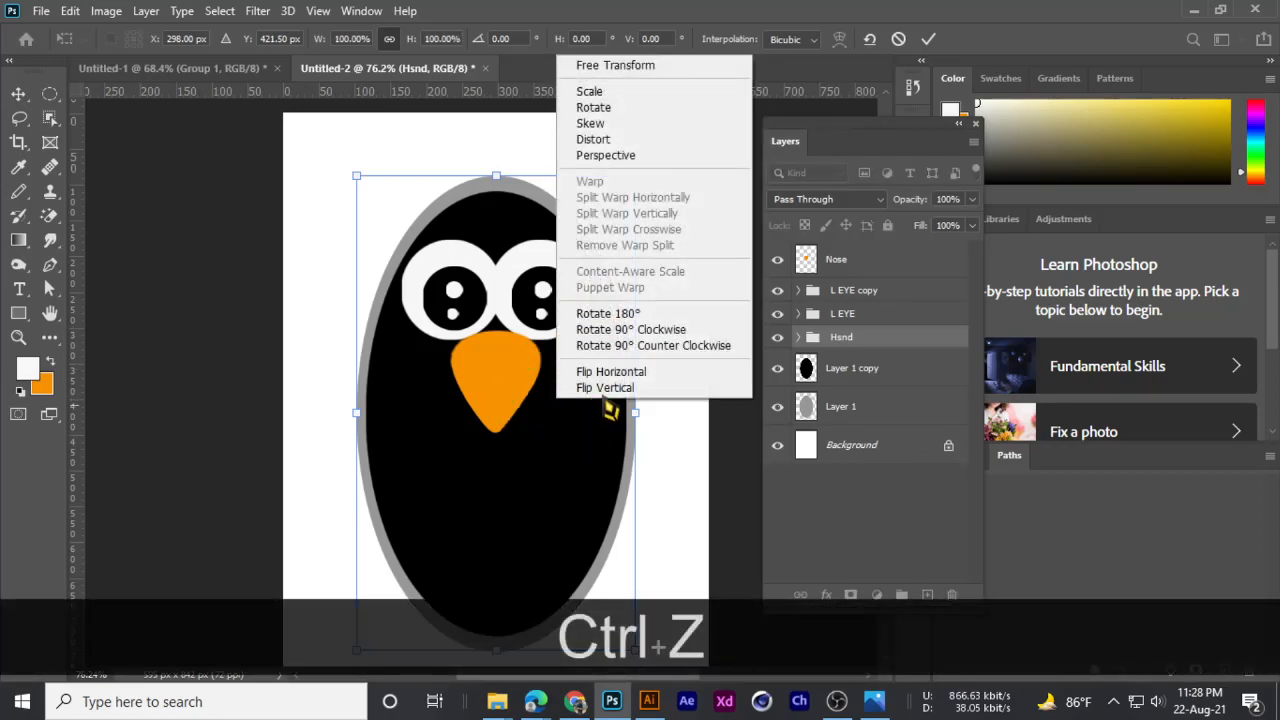
left_click(614, 338)
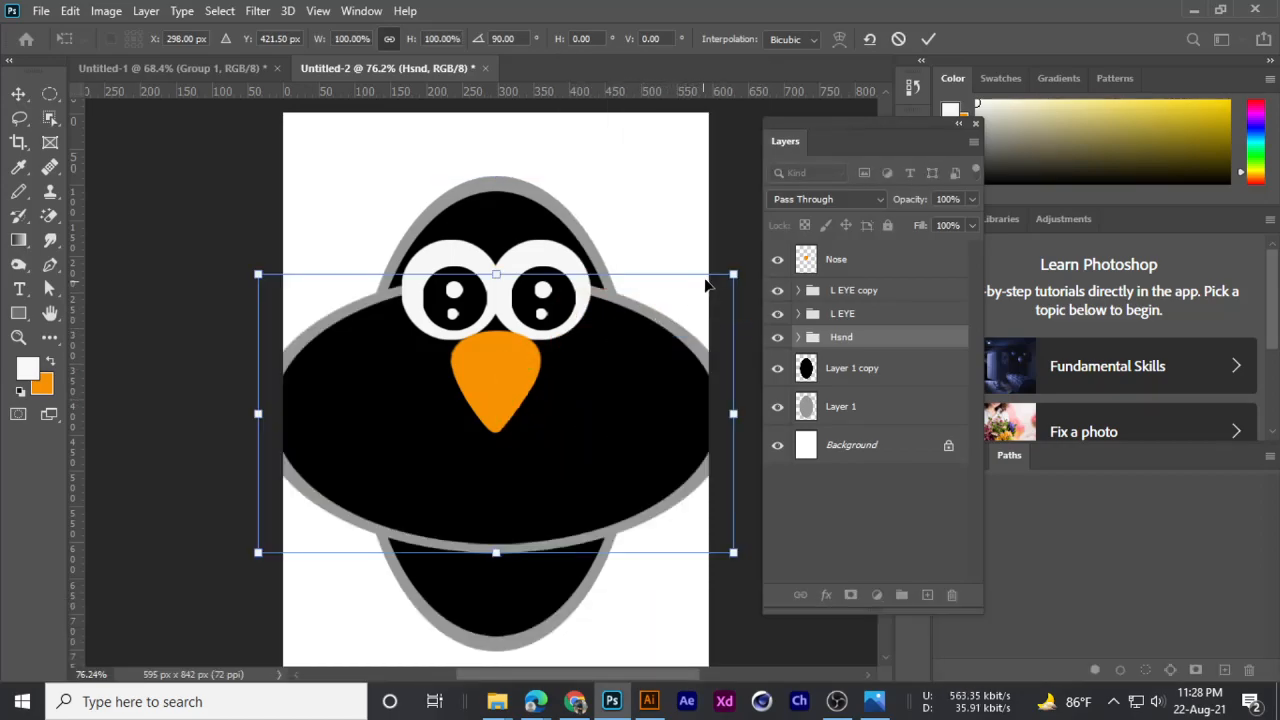
left_click_drag(734, 272, 680, 382)
left_click_drag(594, 498, 621, 418)
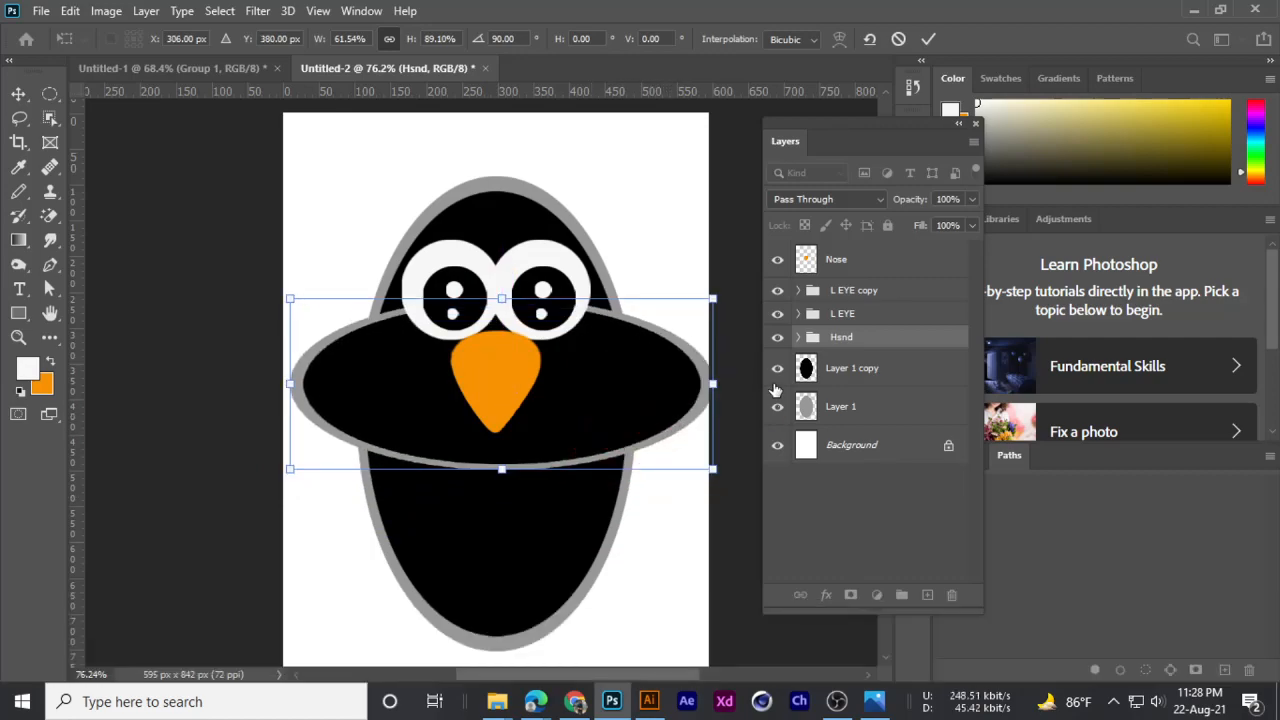
key("Return")
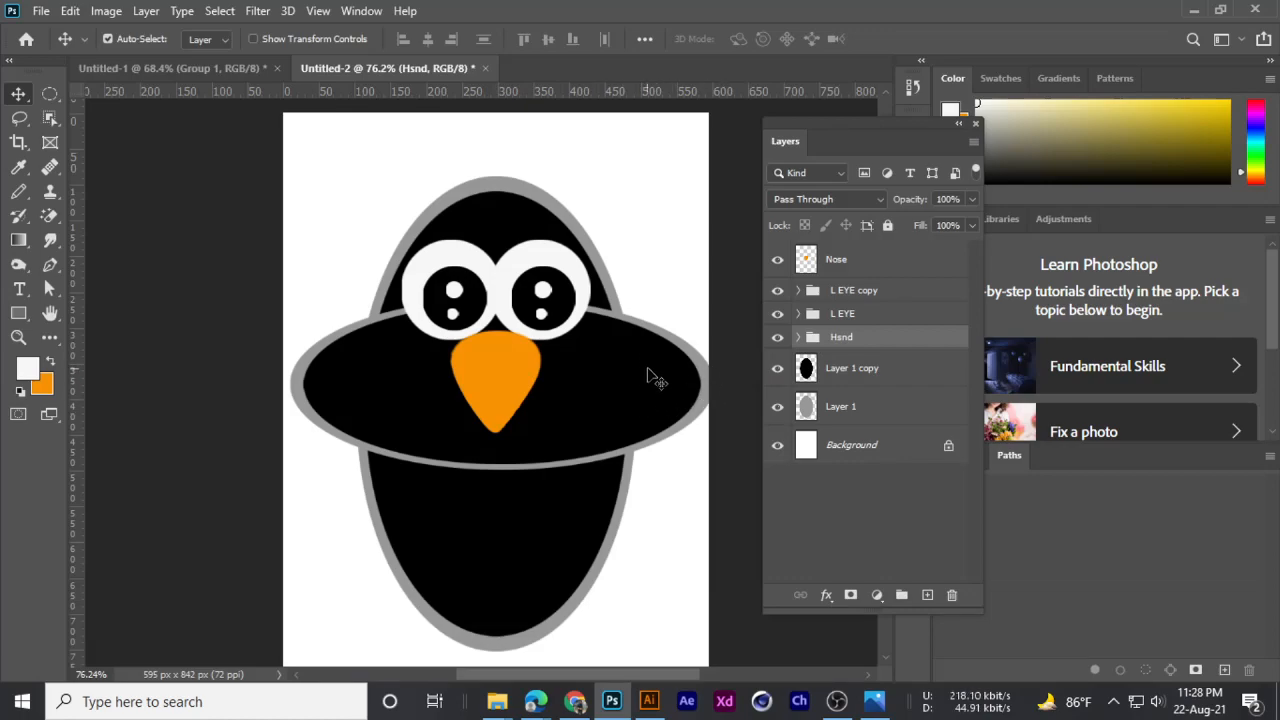
- Raise the Hsnd group to eye level and place it beneath both body layers in the layer order
key("ctrl+t")
left_click_drag(649, 405, 650, 320)
key("Return")
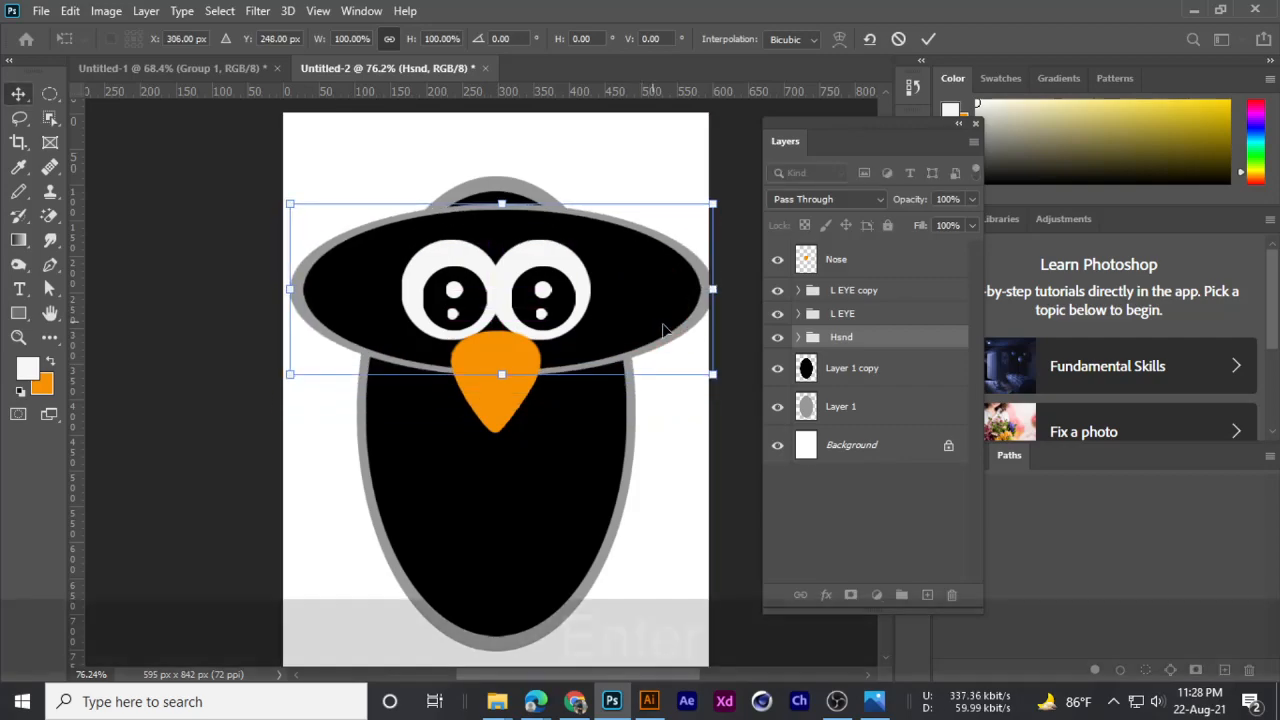
left_click_drag(849, 342, 845, 432)
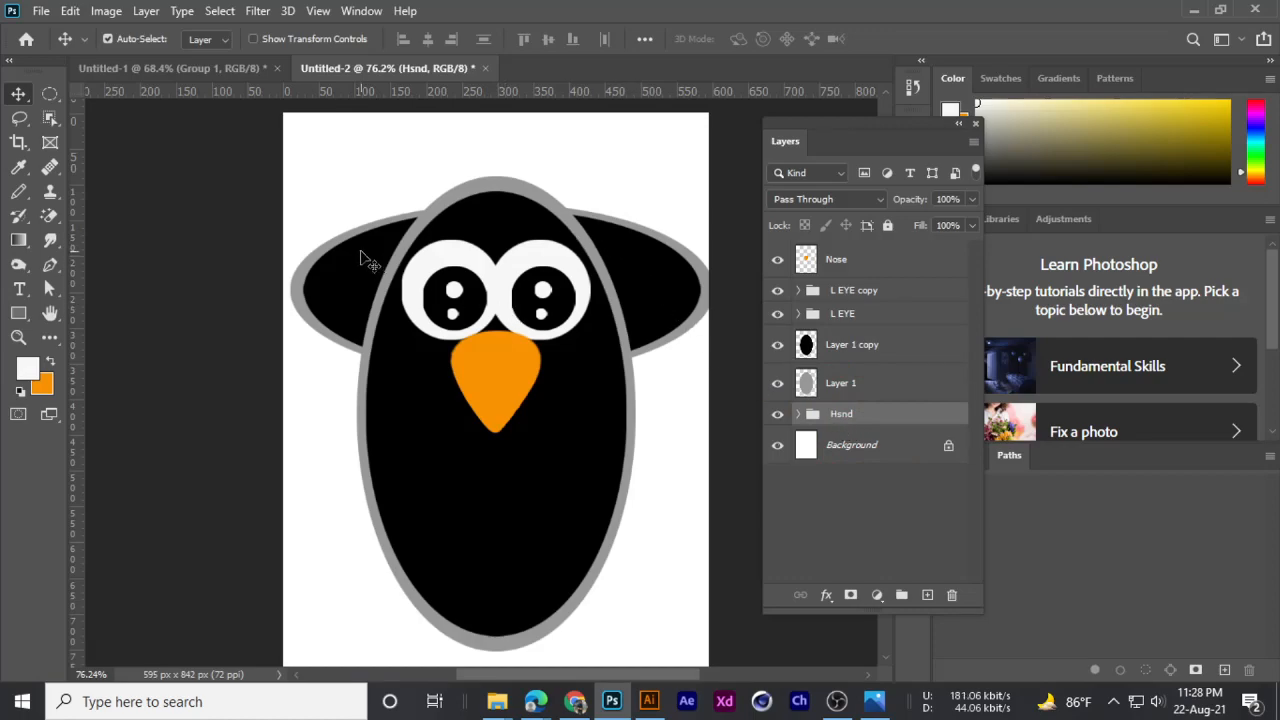
key("ctrl+t")
left_click_drag(670, 296, 658, 392)
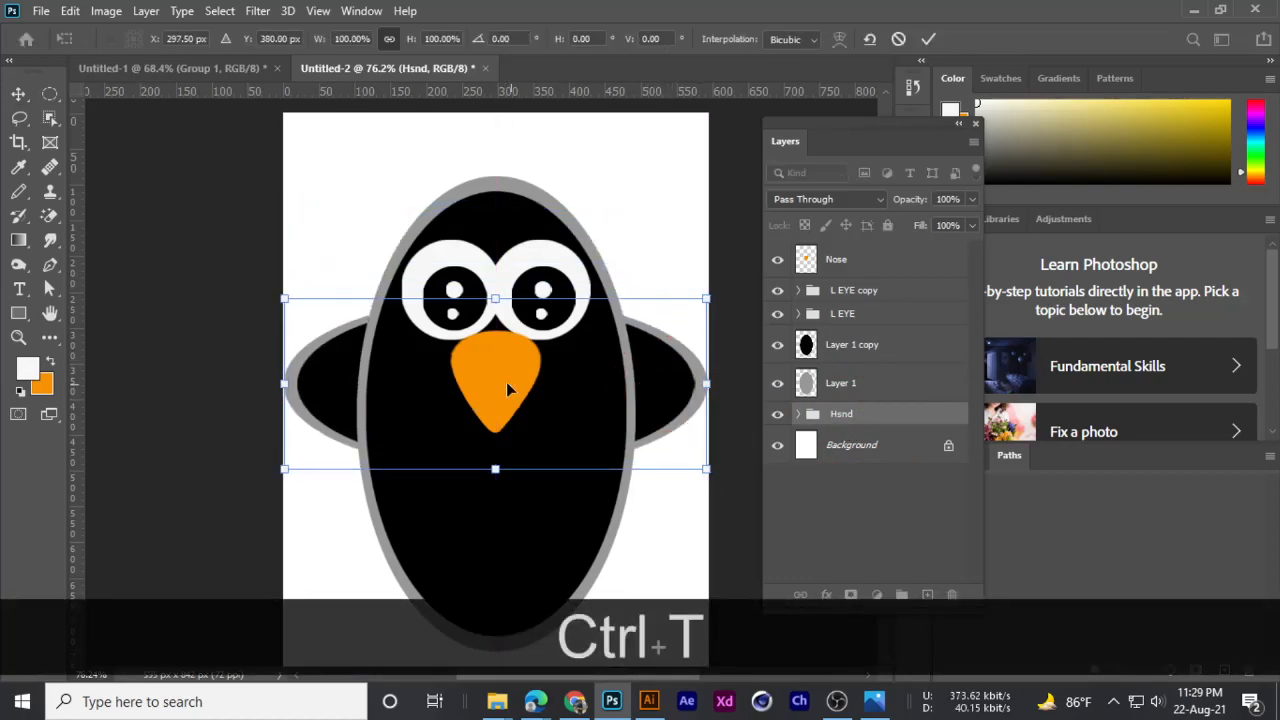
right_click(506, 385)
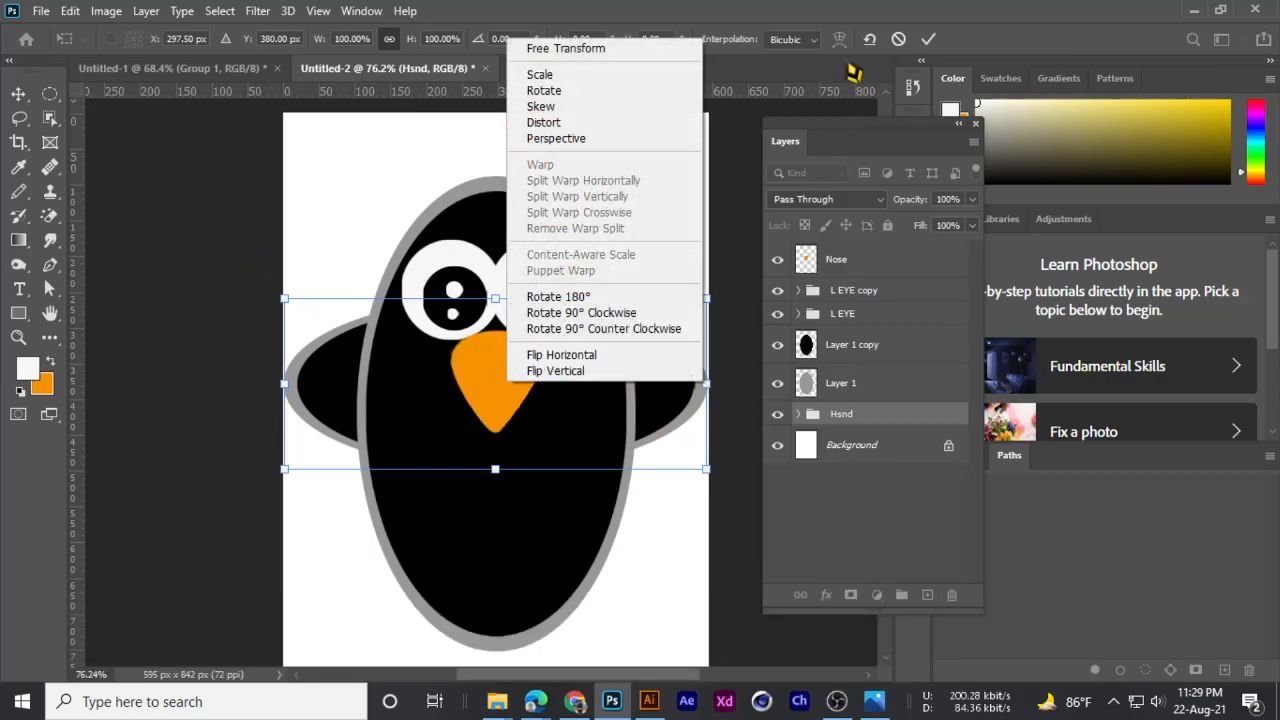
left_click(903, 47)
left_click(899, 40)
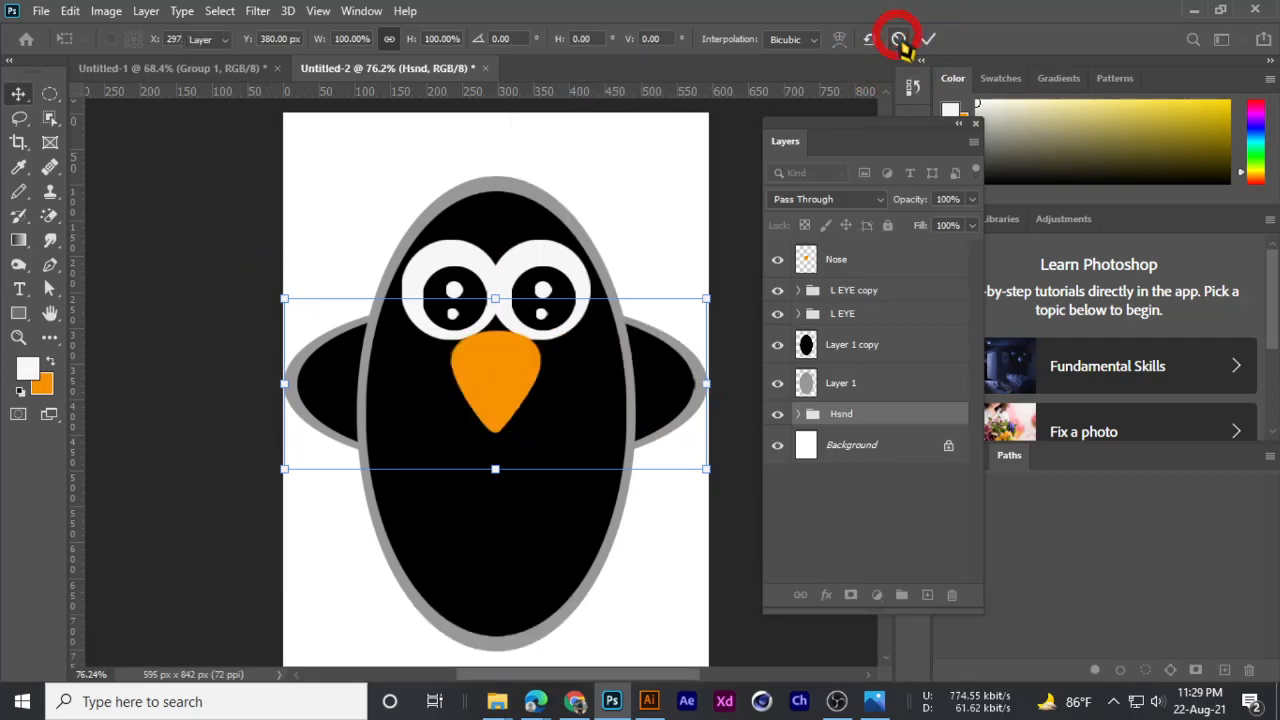
- Move the Hsnd group down so the arms stick out at the middle of the body
key("ctrl+t")
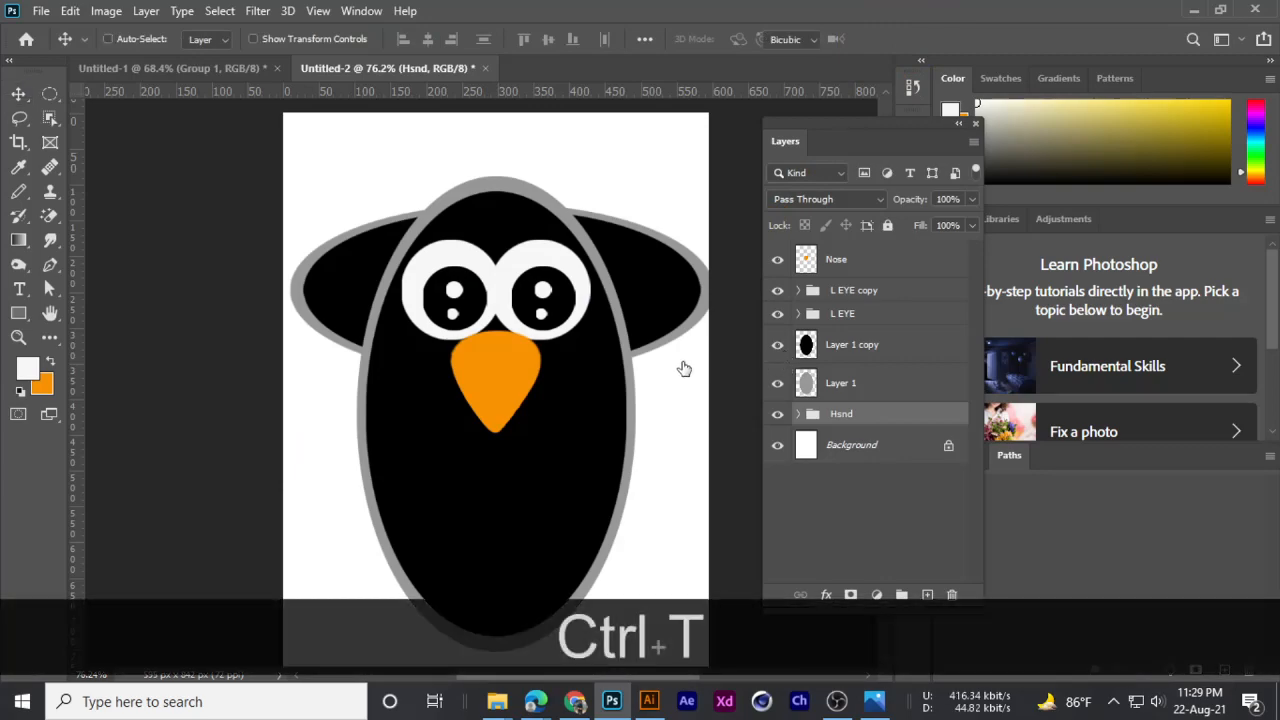
mouse_move(626, 280)
left_mouse_down()
mouse_move(628, 413)
mouse_move(623, 388)
left_mouse_up()
key("Return")
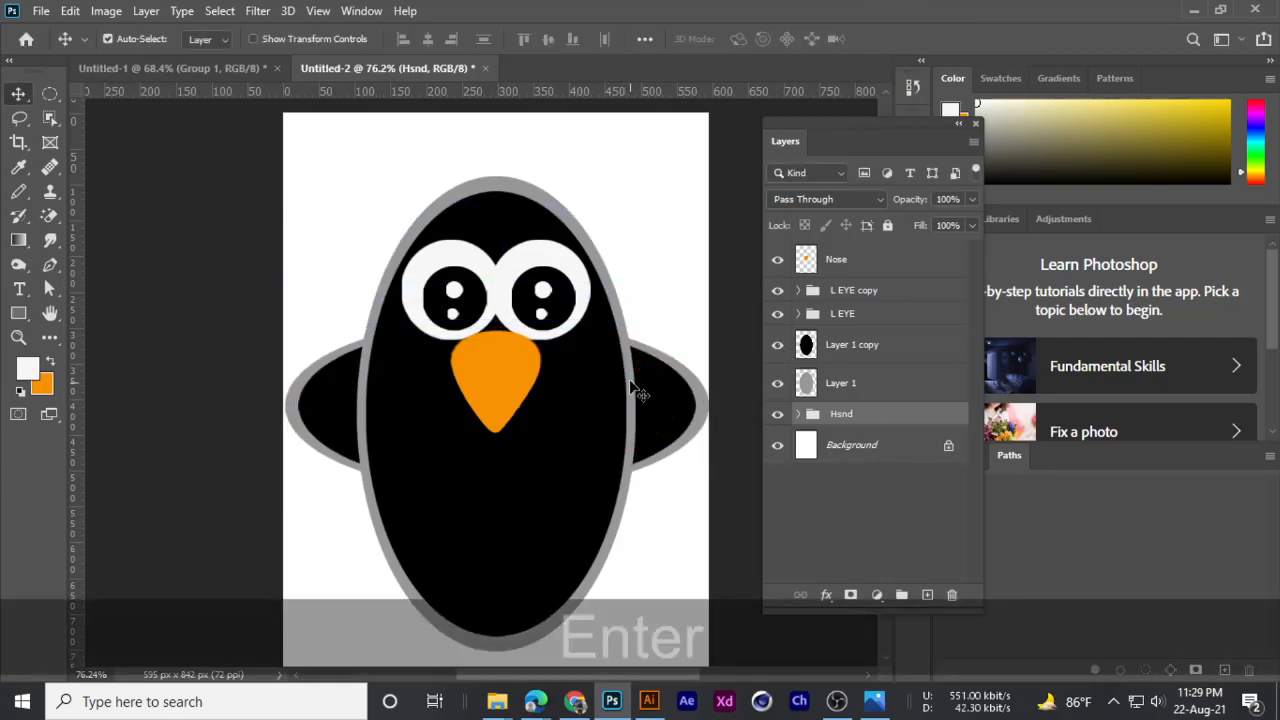
- On a new layer above Nose, fill a wide elliptical selection at the body's lower left with the orange background color and deselect
key("ctrl+minus")
left_click(850, 262)
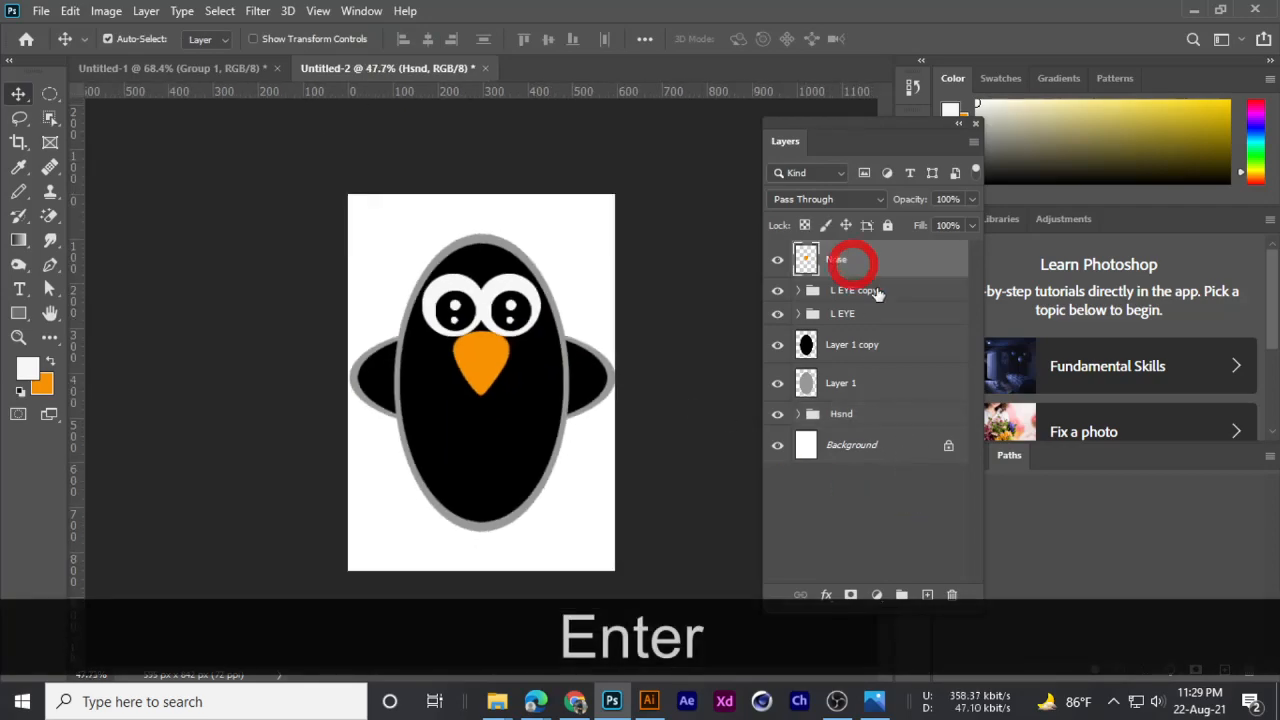
left_click(927, 594)
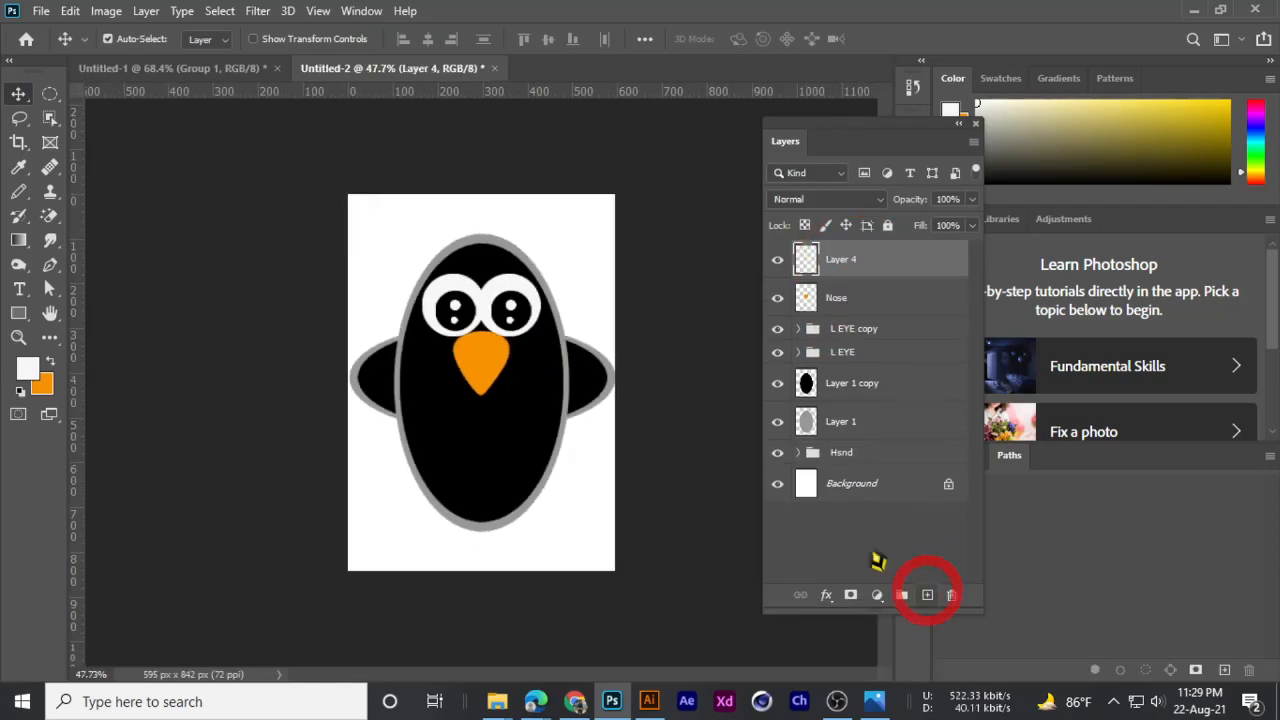
right_click(50, 93)
left_click(90, 106)
left_click_drag(377, 486, 470, 545)
key("space")
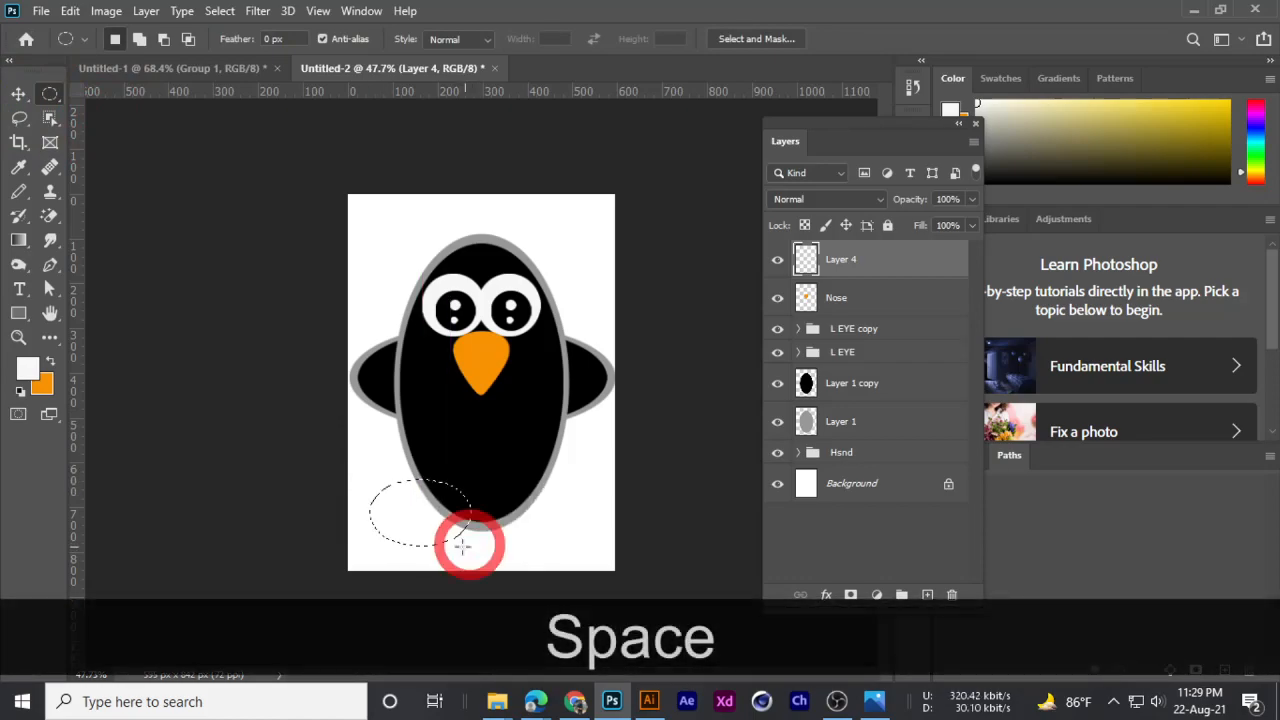
key("ctrl+BackSpace")
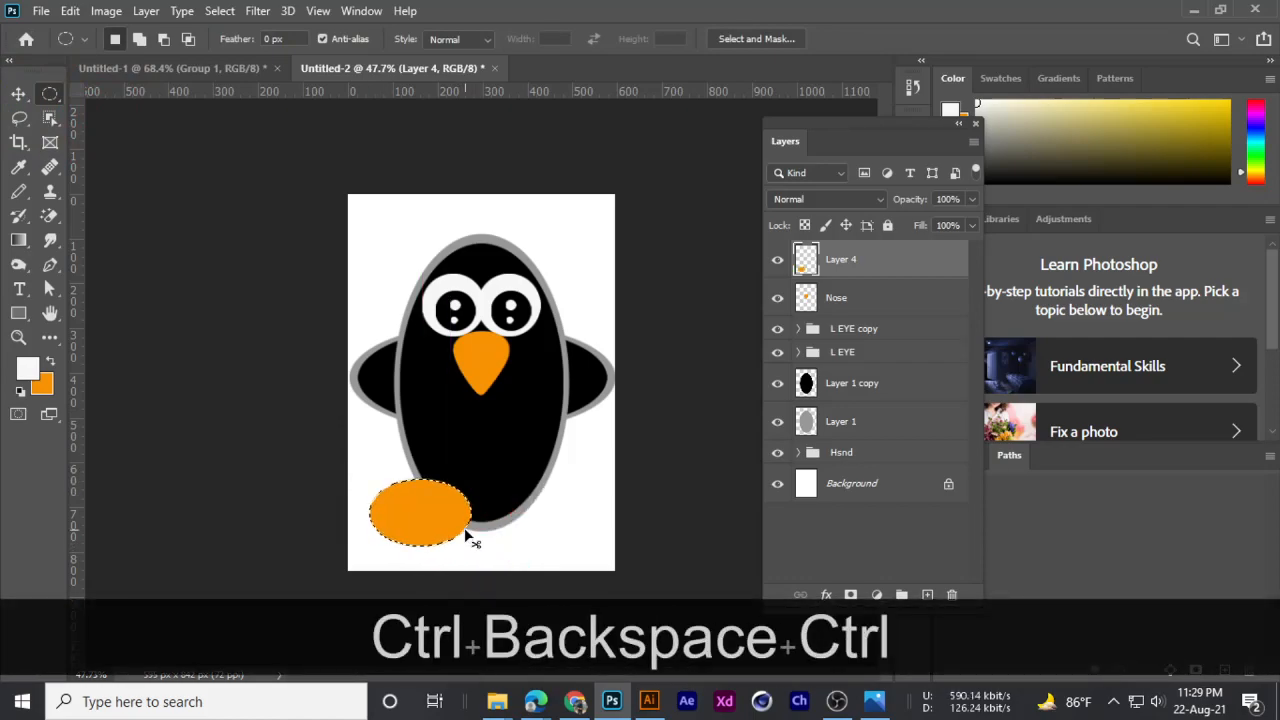
key("ctrl+d")
- Shift the orange foot slightly toward the body's center and place a duplicate foot beside it on the penguin's other side
left_click(18, 93)
left_click_drag(426, 520, 451, 514)
- On a new layer above the feet, fill a tall elliptical selection over the belly with the off-white foreground color and deselect
left_click(850, 262)
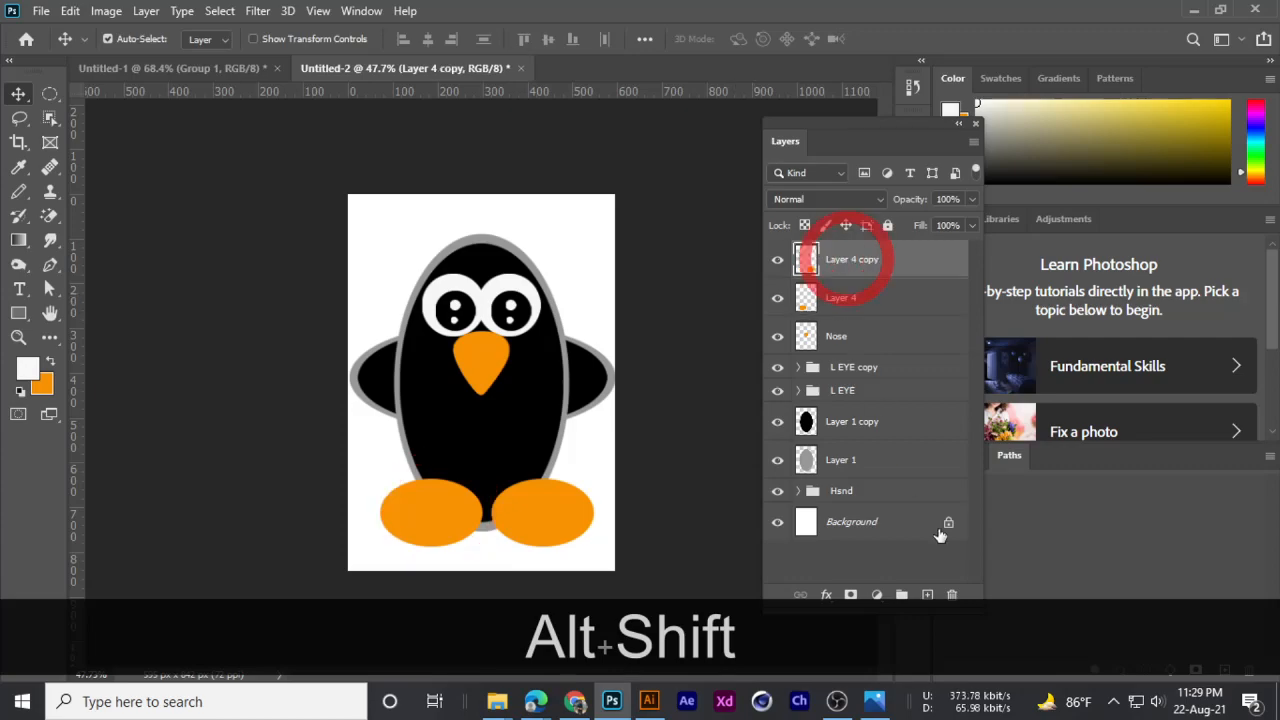
left_click(927, 594)
left_click(50, 93)
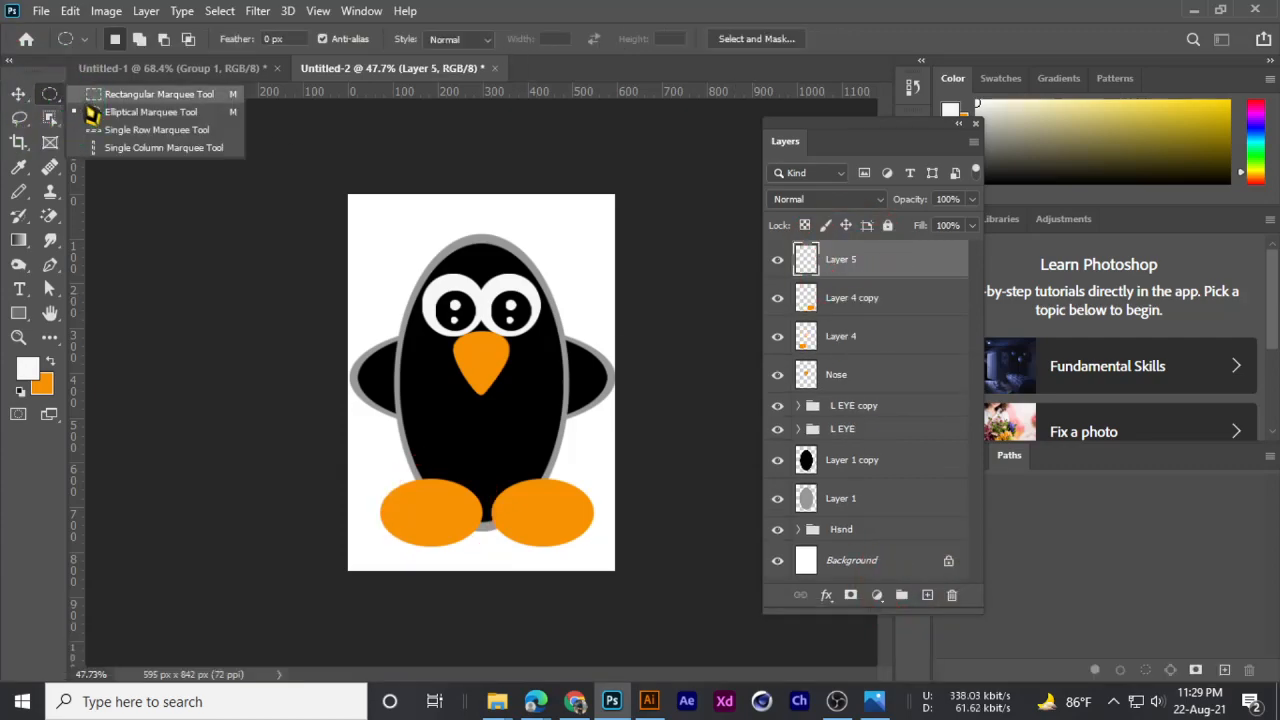
left_click(90, 113)
scroll(470, 385, "up", 3)
left_click_drag(404, 297, 564, 586)
key("space")
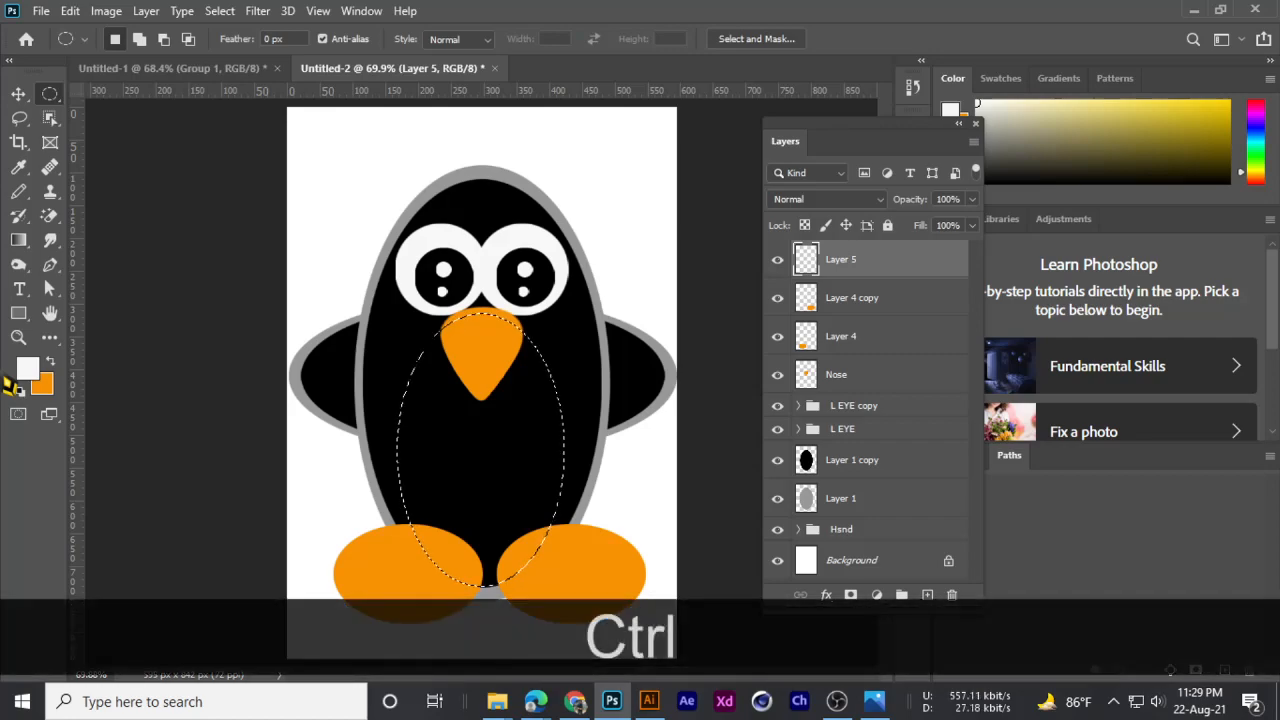
key("ctrl+alt+BackSpace")
key("ctrl+d")
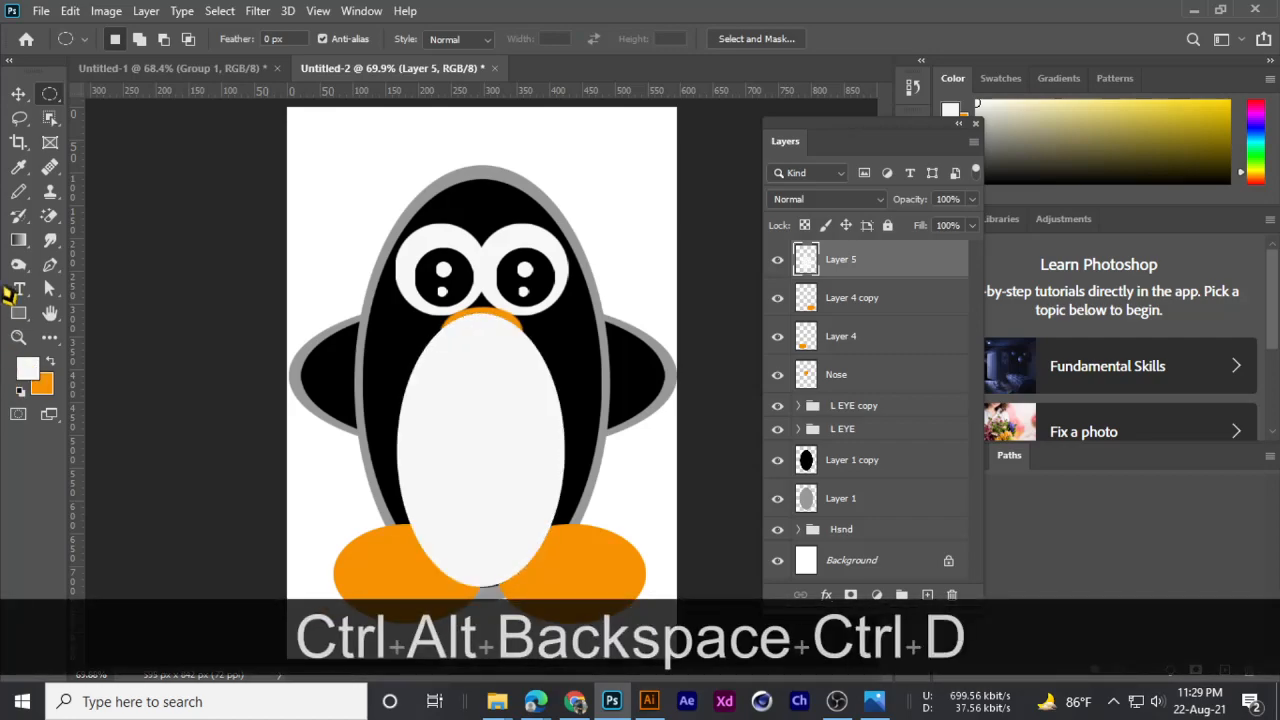
- Move the white belly layer beneath the L EYE group, directly above the black body layer
left_click_drag(857, 281, 862, 460)
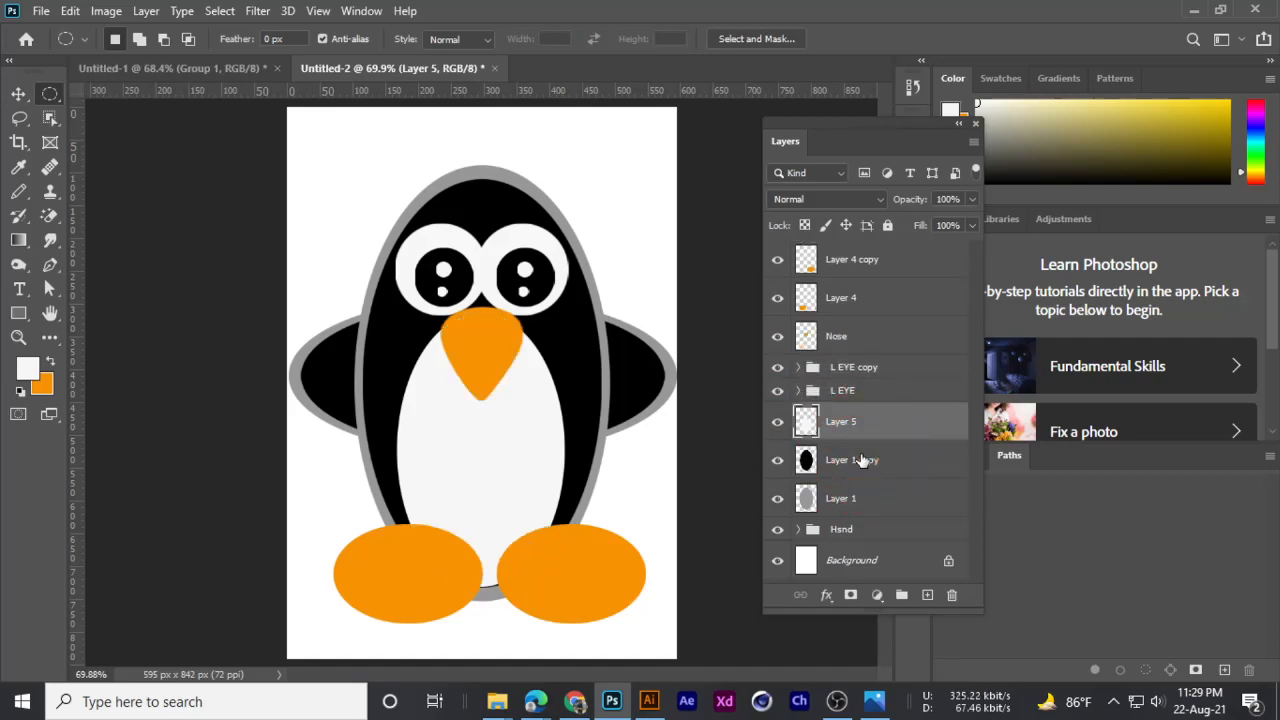
scroll(366, 352, "down", 1)
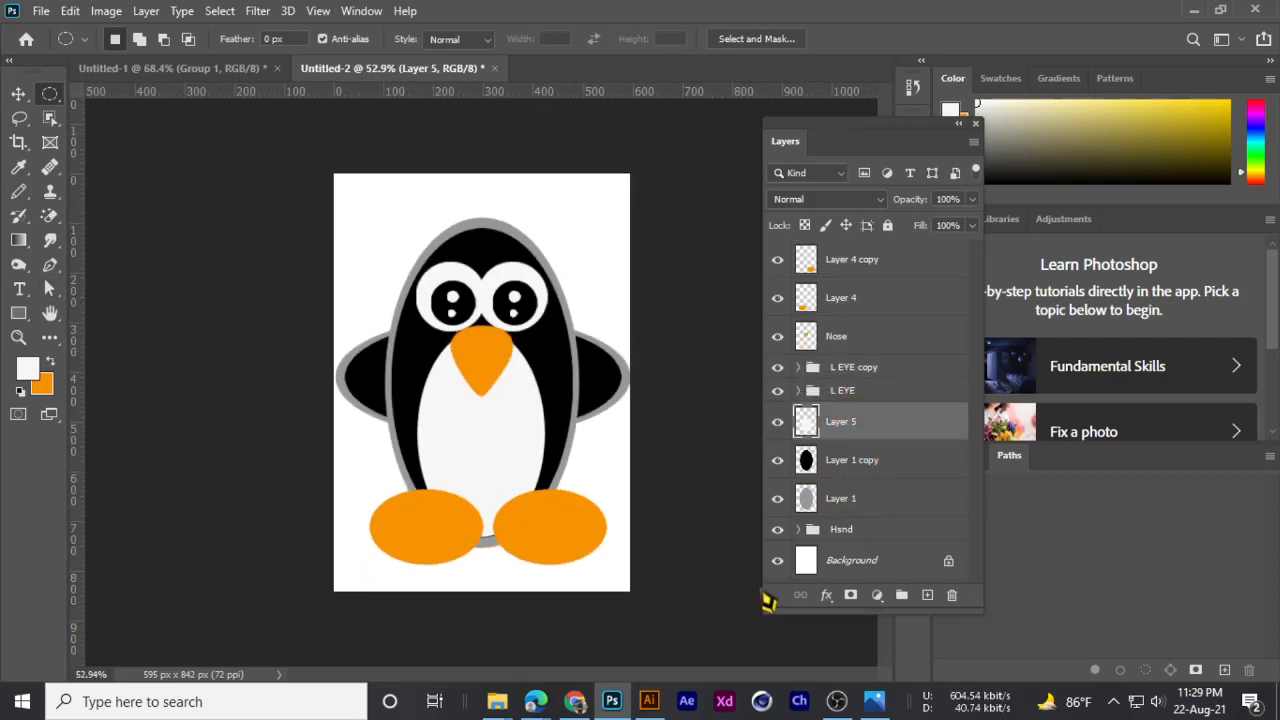
scroll(570, 412, "up", 2)
scroll(475, 390, "down", 1)
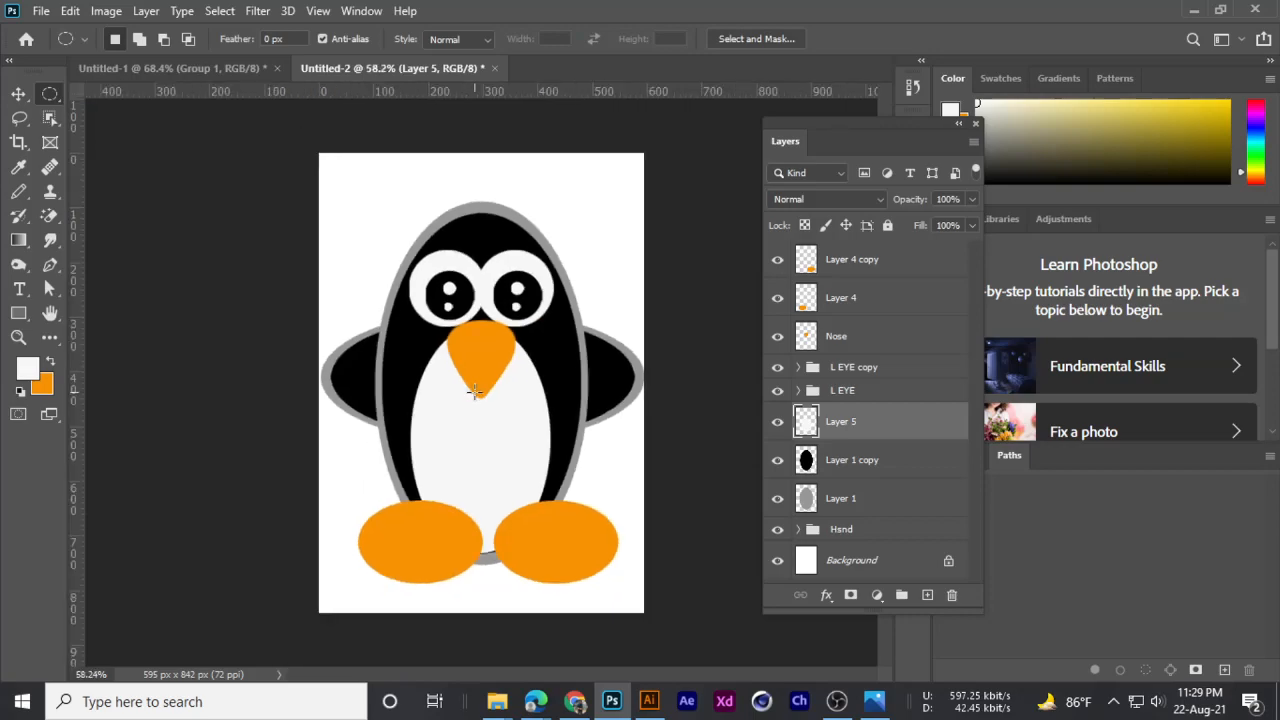